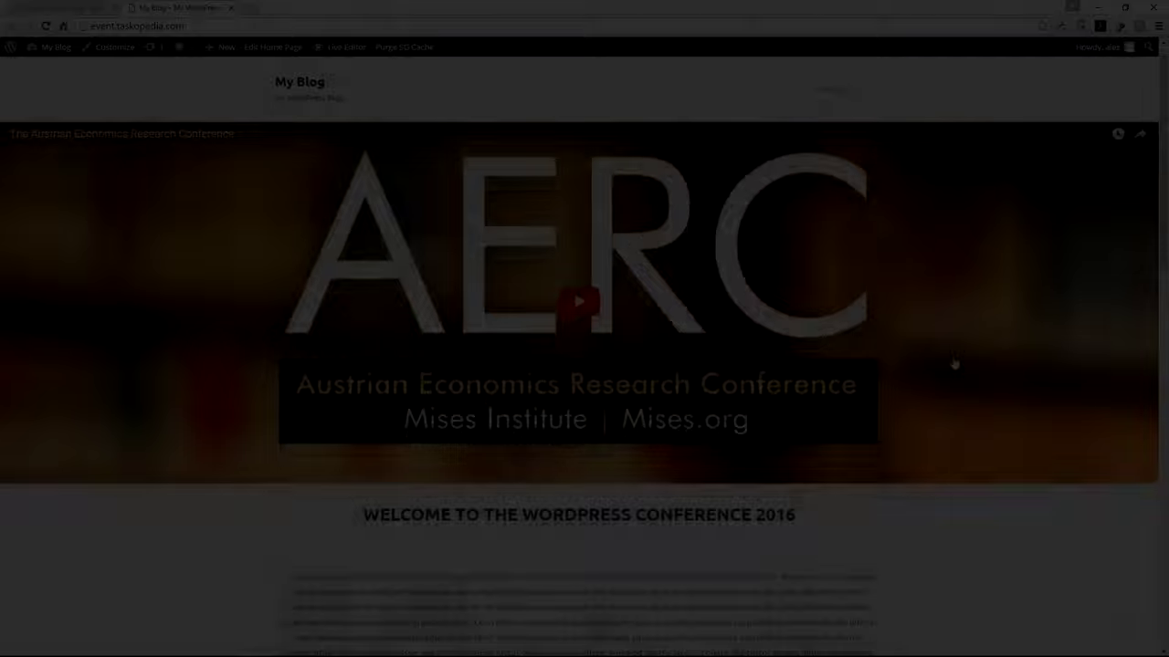
Insert a two-column Trion (0.155) row, 86.6% / 13.4%, at the bottom of the home page layout.
scroll(952, 359, "down", 15)
scroll(950, 361, "down", 1)
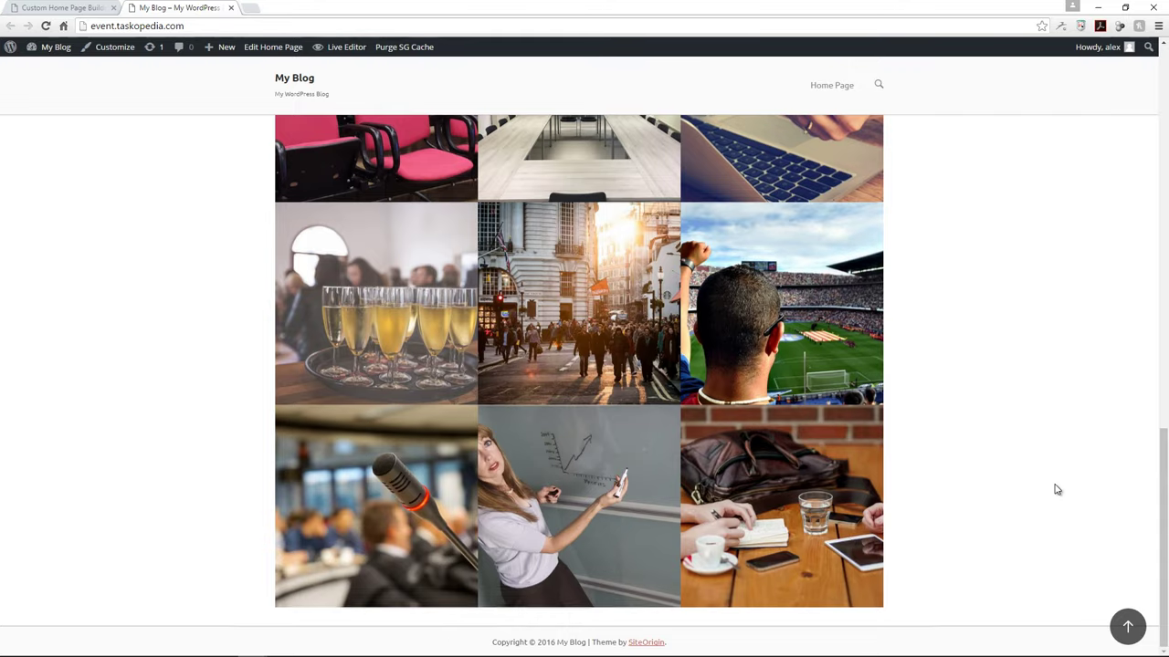
scroll(1056, 488, "up", 3)
scroll(1056, 490, "up", 10)
left_click(73, 7)
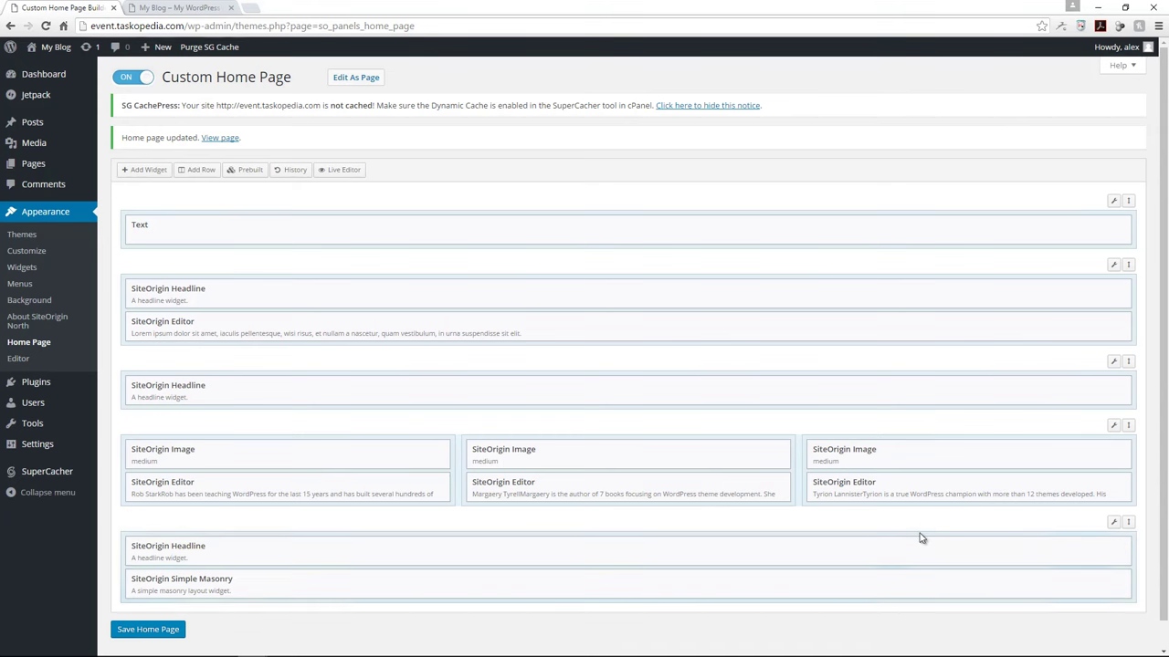
left_click(201, 171)
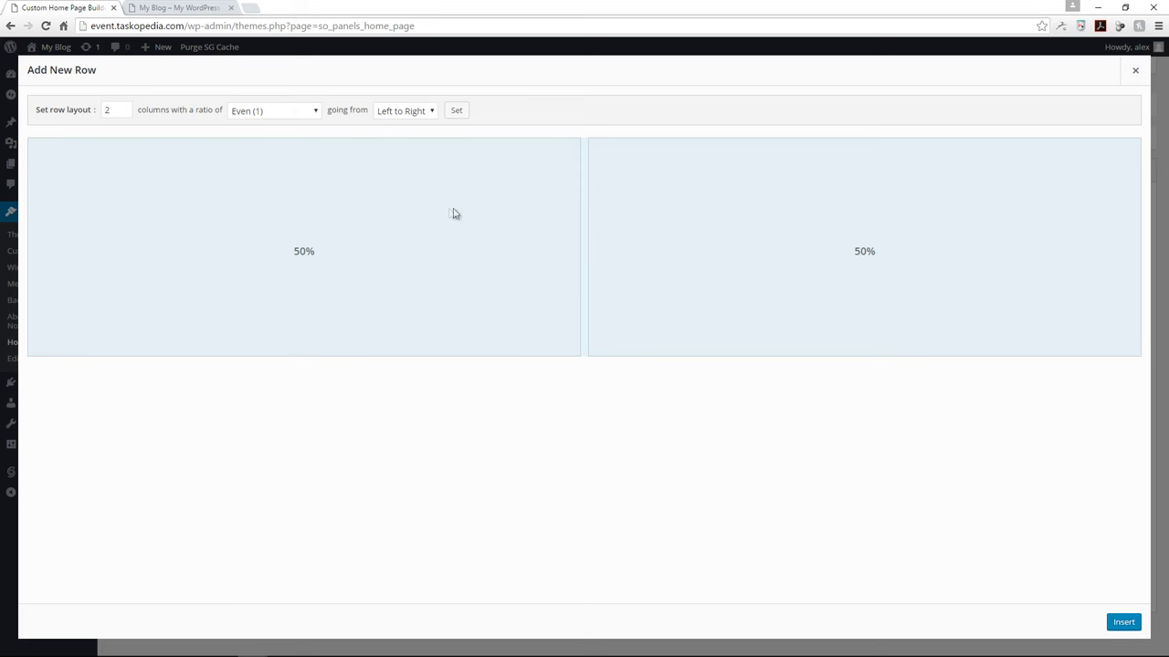
left_click(312, 111)
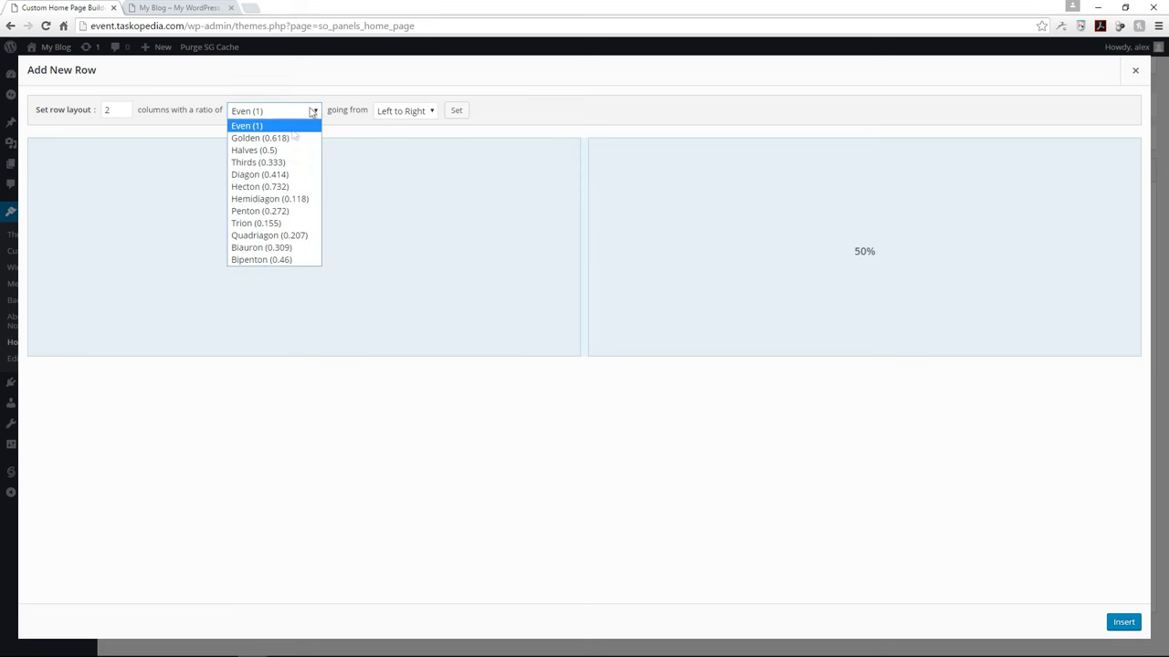
left_click(277, 227)
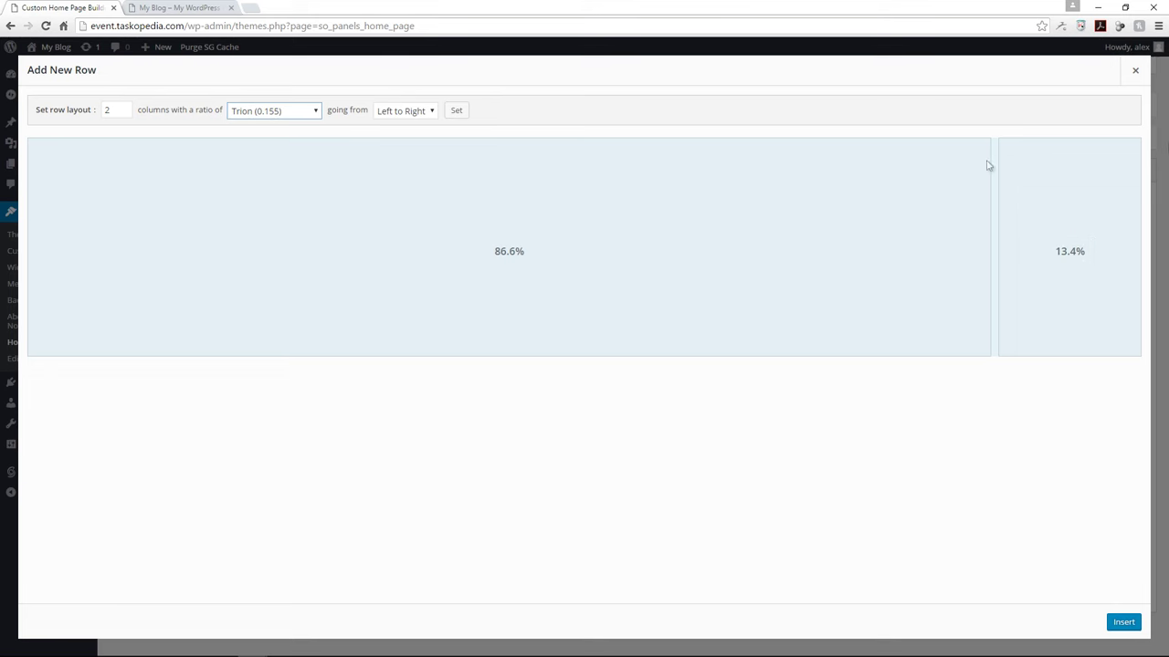
left_click(1123, 622)
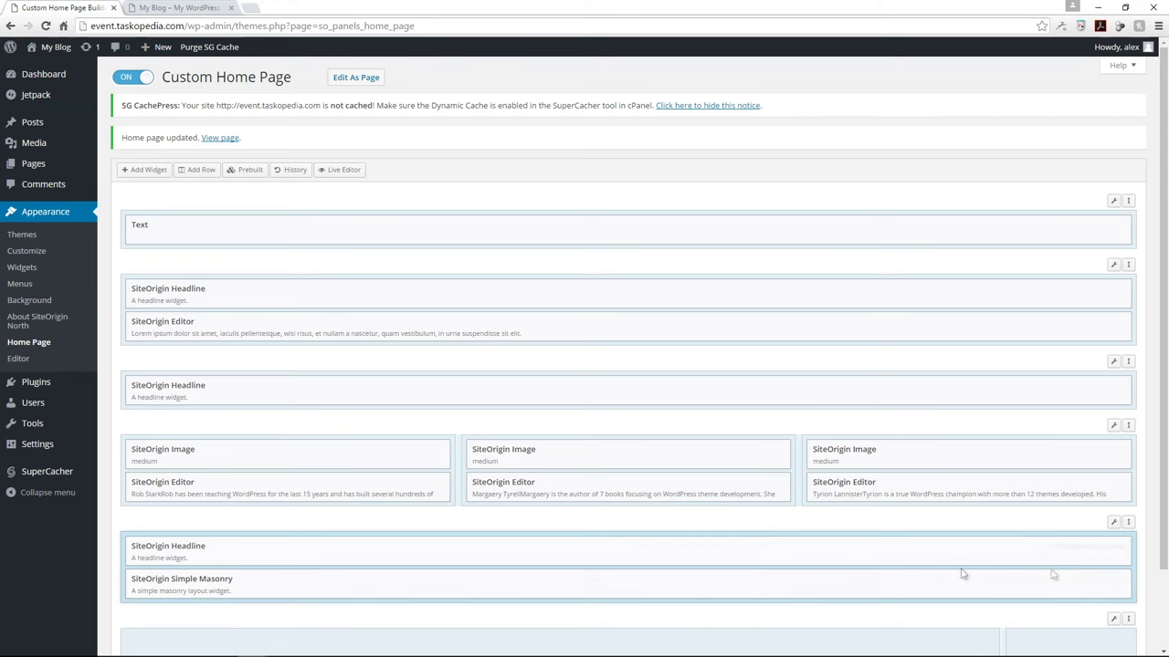
Add a SiteOrigin Editor widget to the wide column and paste the previous-conferences gallery description.
scroll(1053, 569, "down", 1)
scroll(1053, 569, "down", 1)
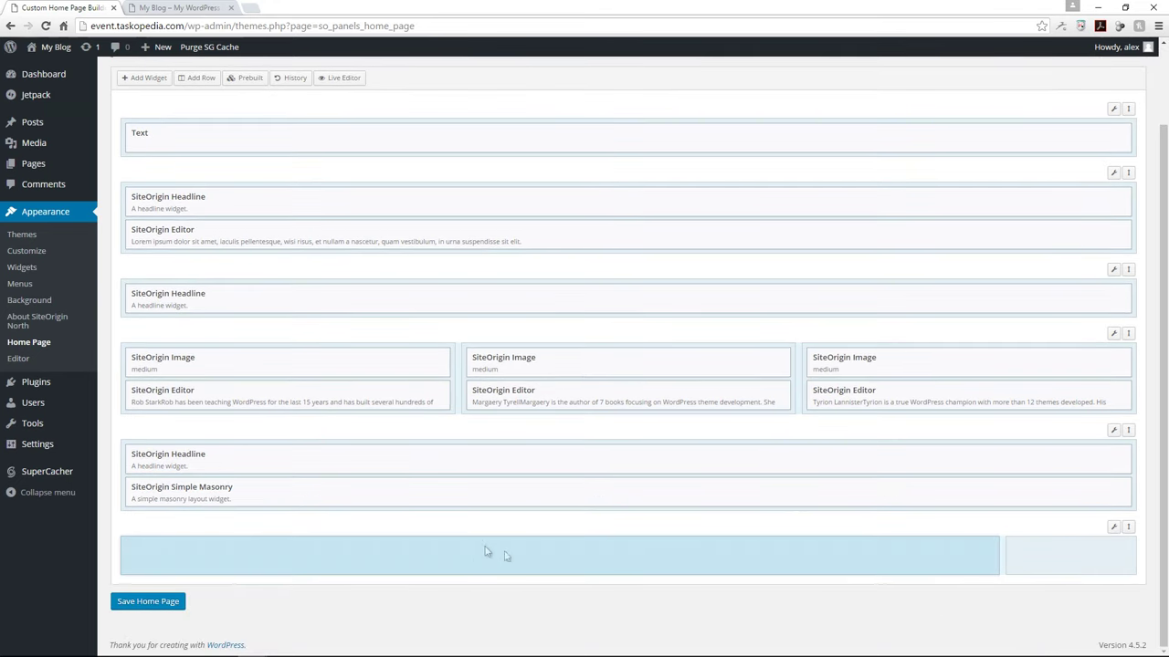
left_click(146, 79)
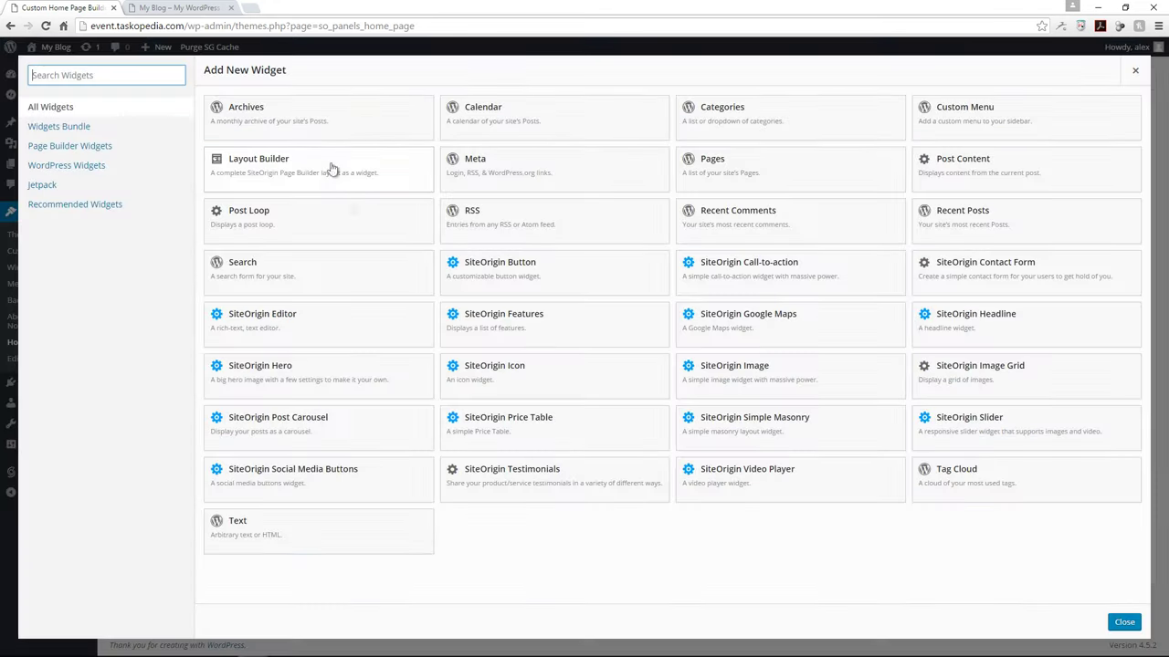
left_click(270, 321)
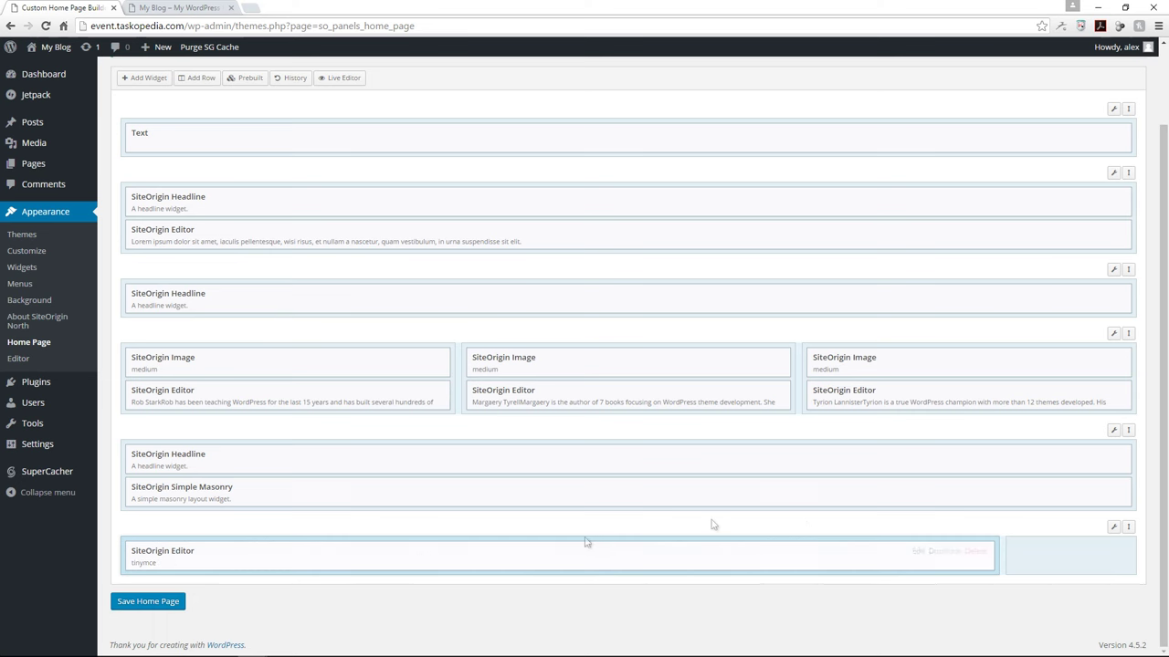
left_click(918, 556)
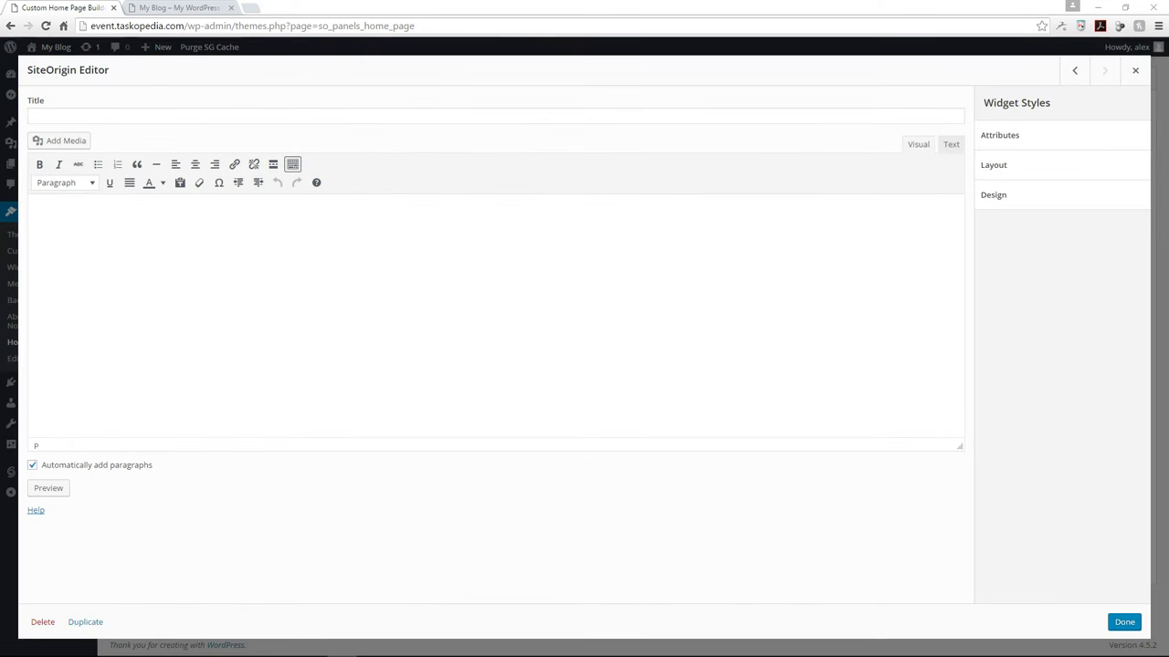
left_click(226, 250)
type("These are pictures taken from our previous conferences. Our gallery showcases our conference rooms as well as some of the equipment that will be used.  To view more pictures from our previous conferences please click the 'more' button to the right.")
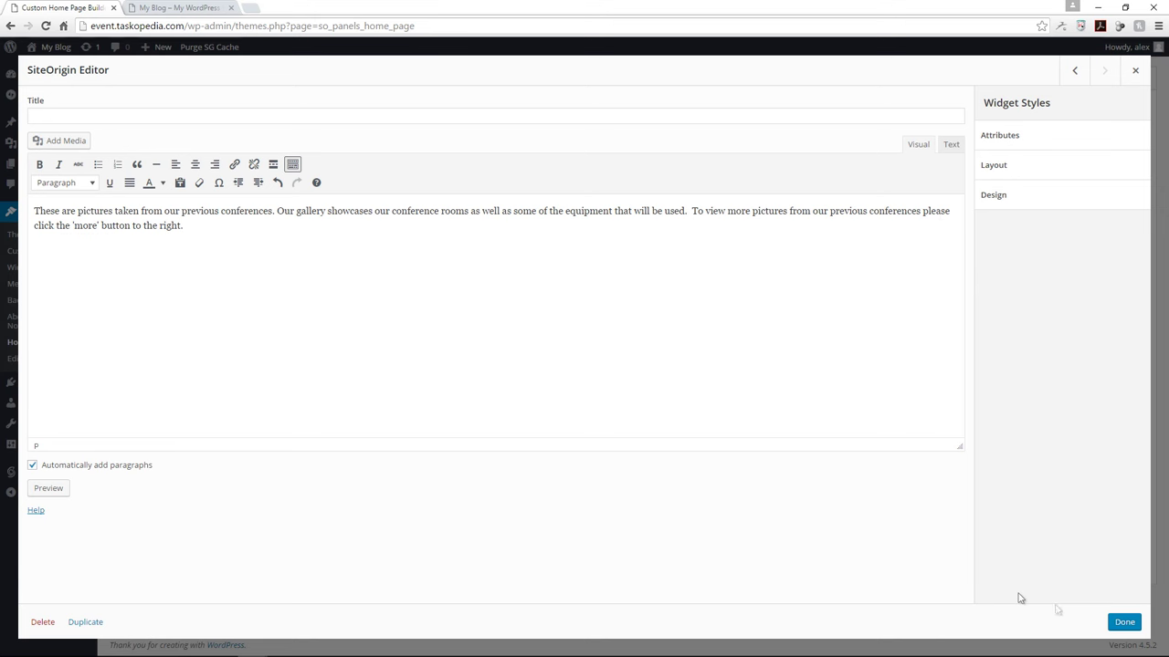
left_click(1124, 623)
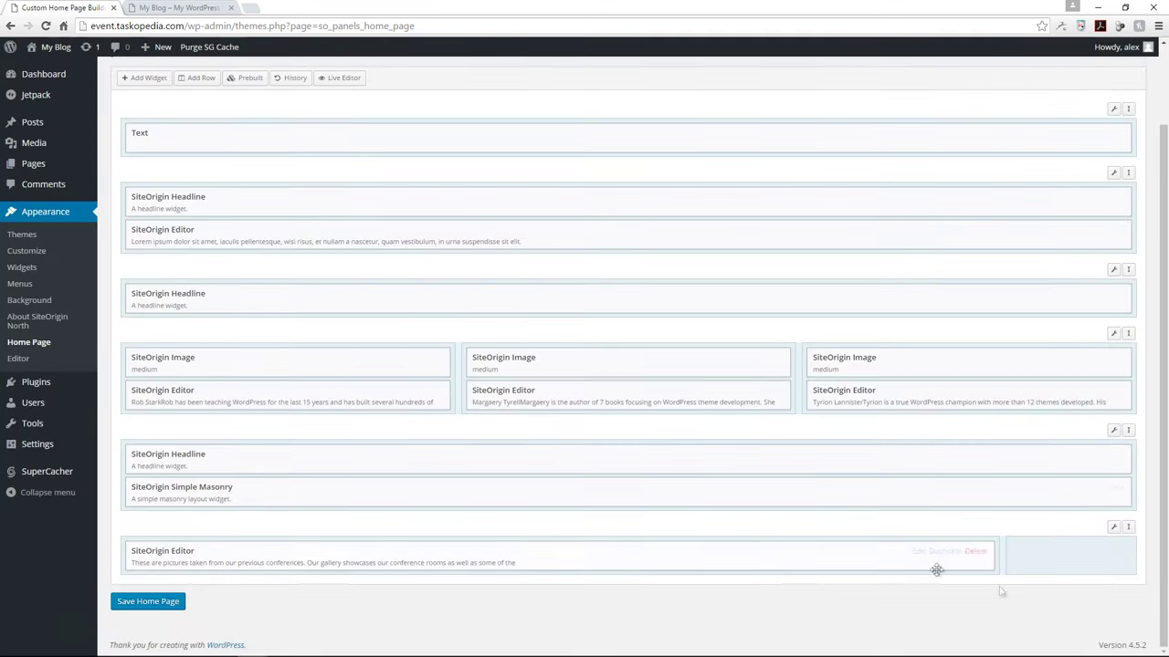
Add a SiteOrigin Button widget with the text MORE to the narrow right column.
left_click(1054, 551)
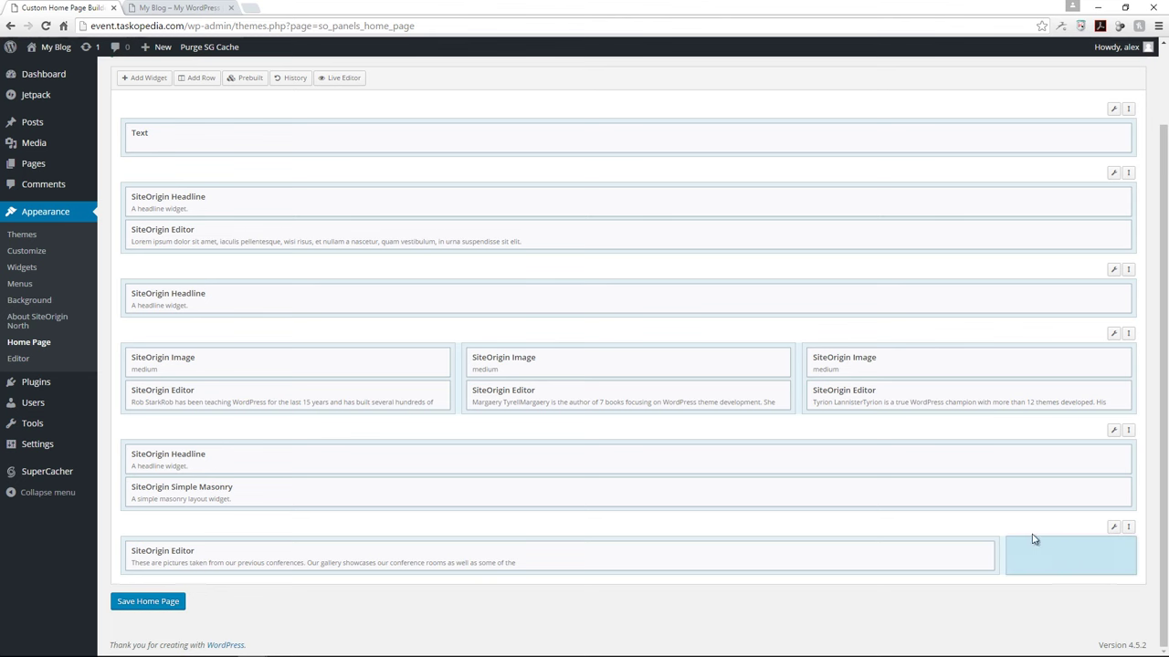
left_click(151, 79)
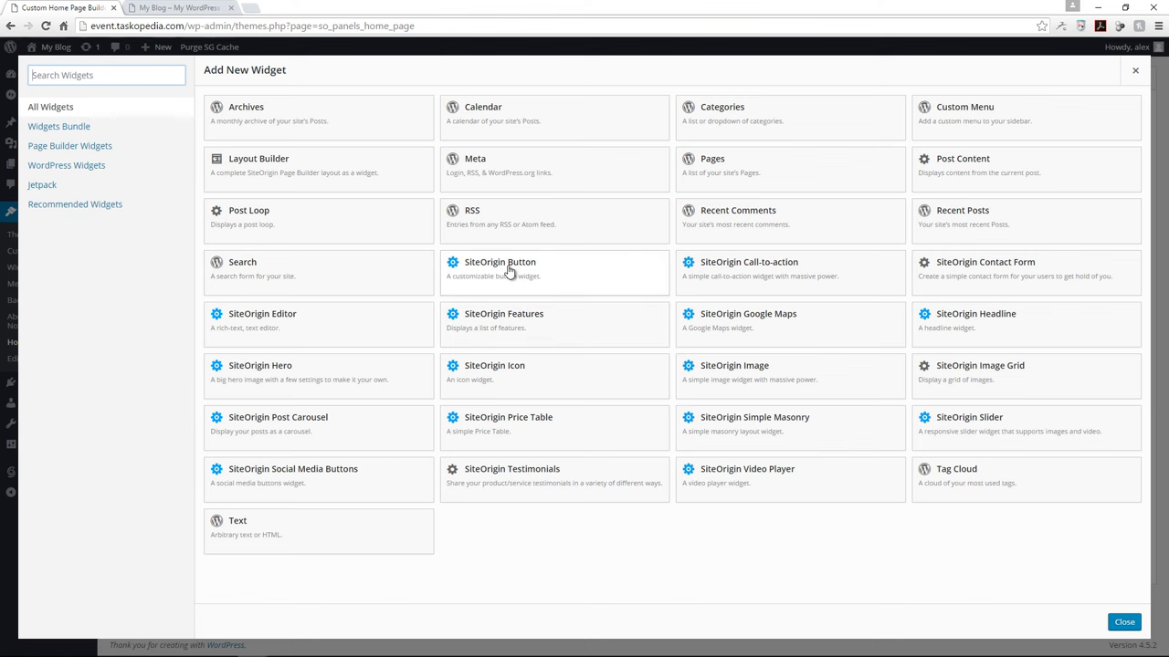
left_click(499, 265)
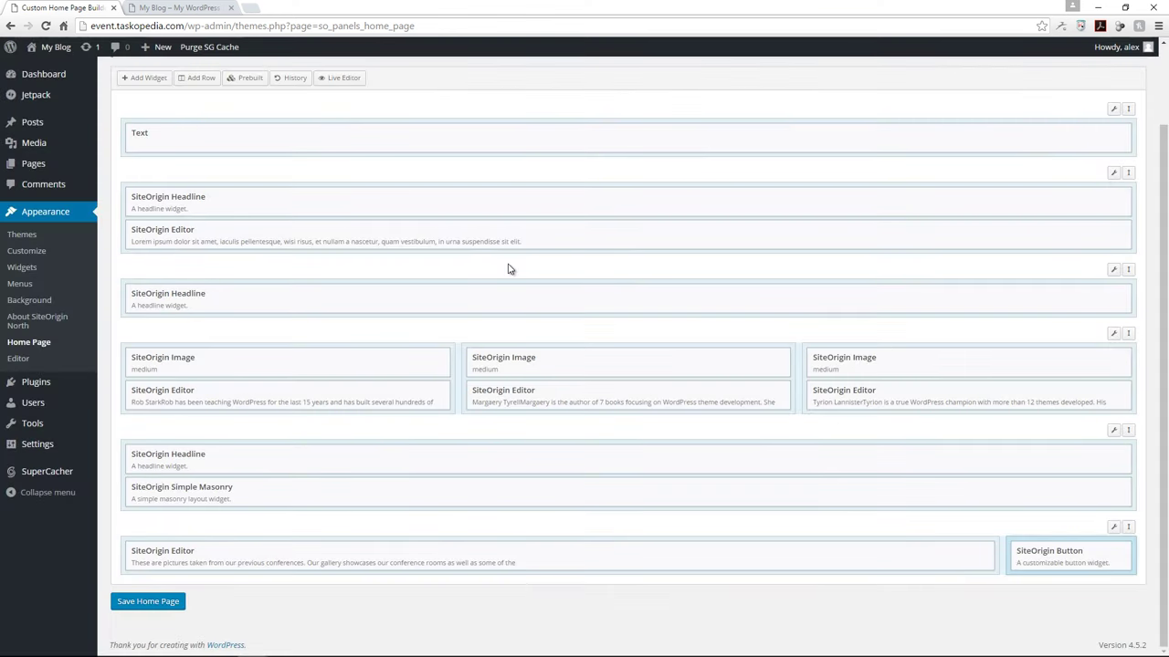
left_click(1055, 557)
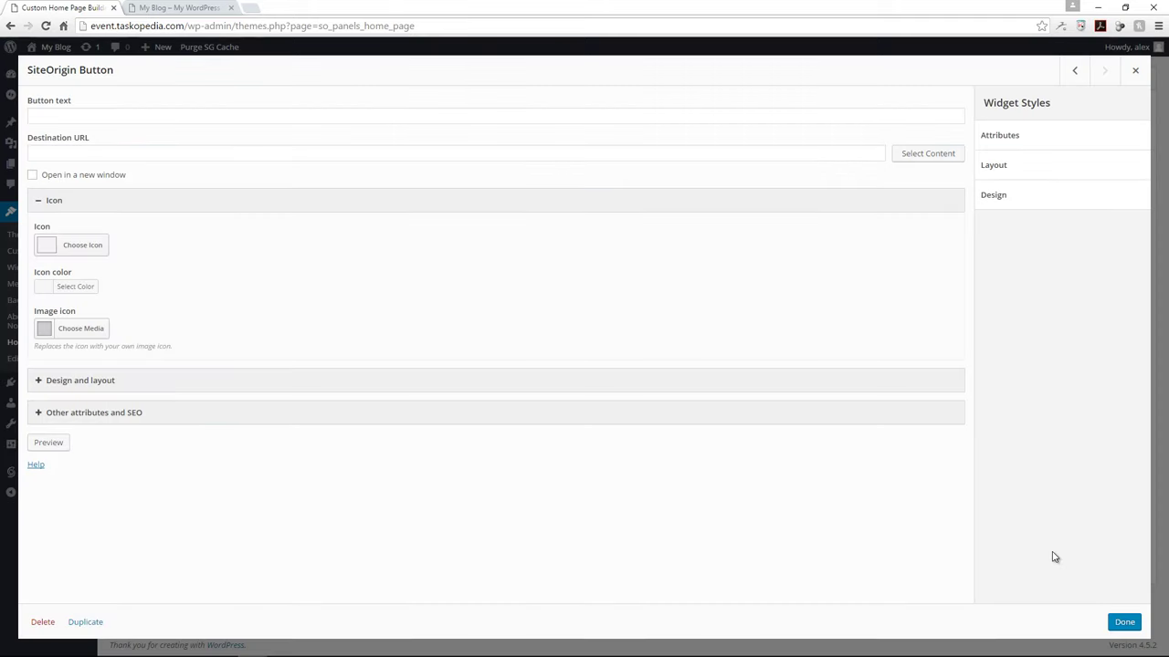
left_click(104, 116)
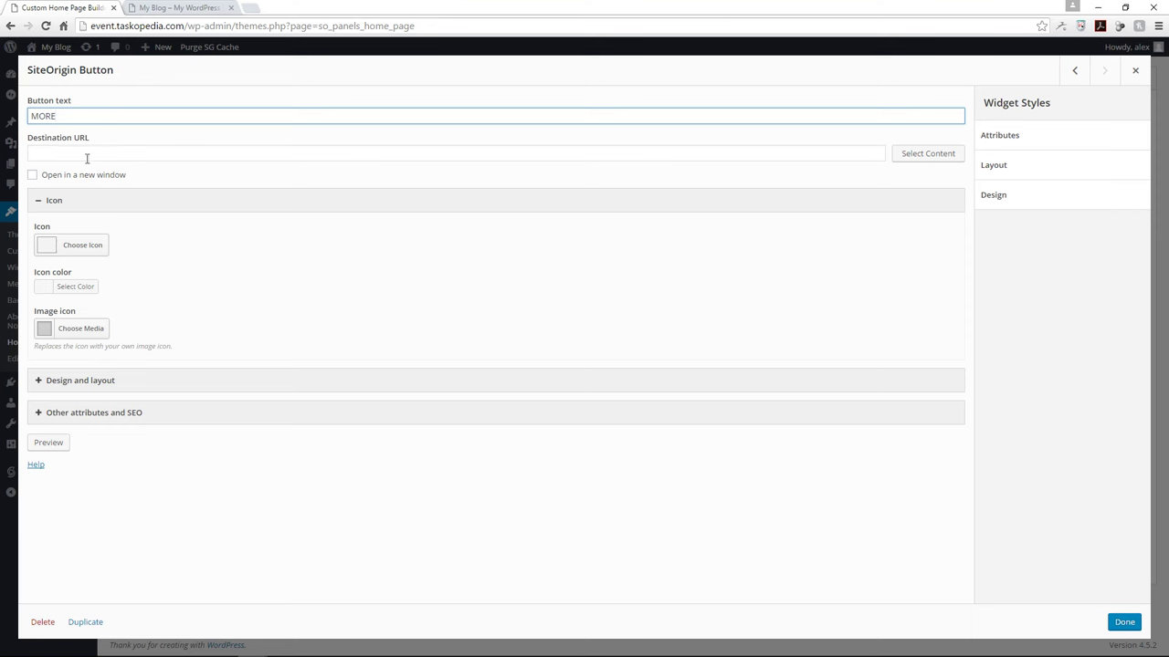
left_click(95, 156)
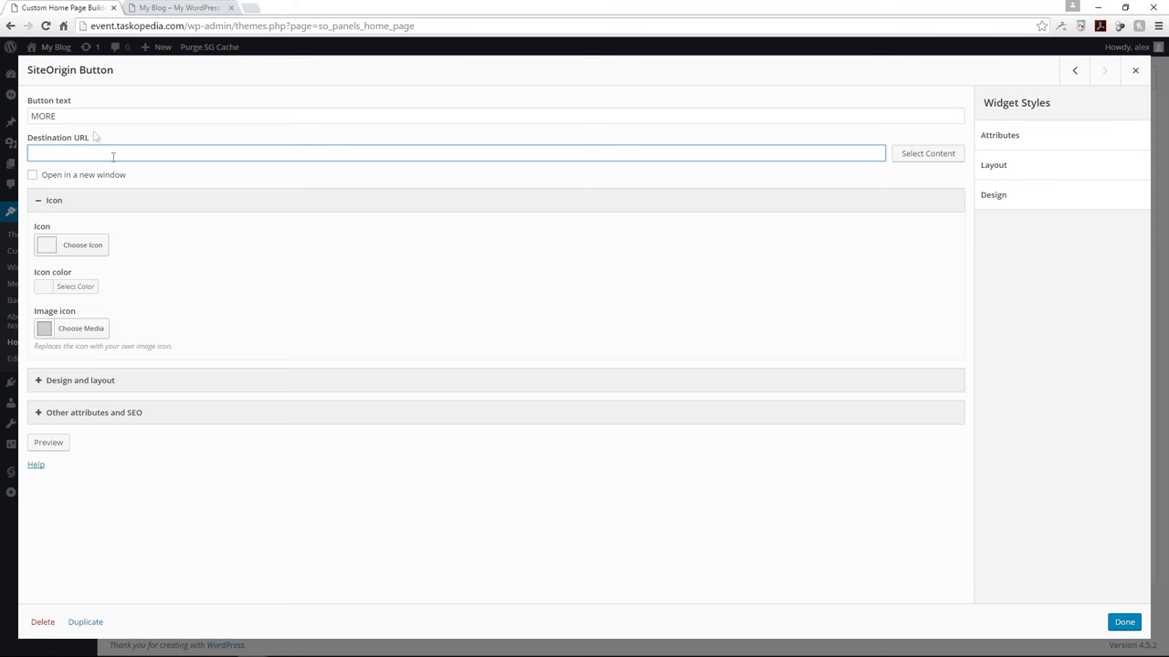
left_click(1124, 622)
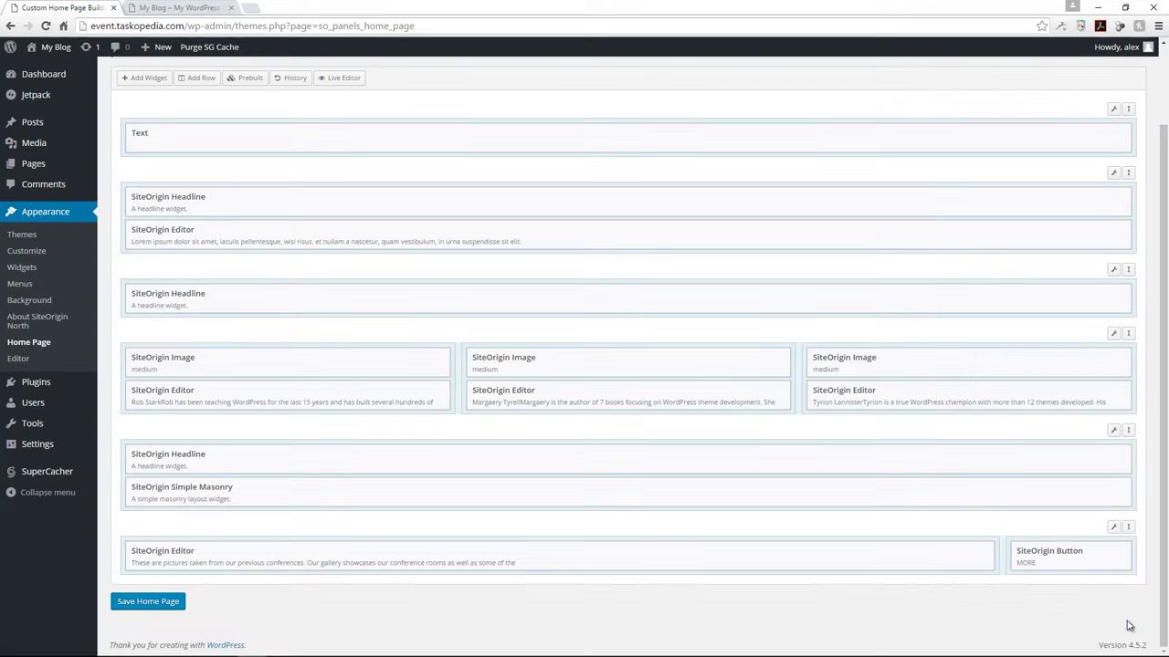
Save the home page and reload the live site to view the new gallery caption row.
left_click(175, 604)
left_click(204, 9)
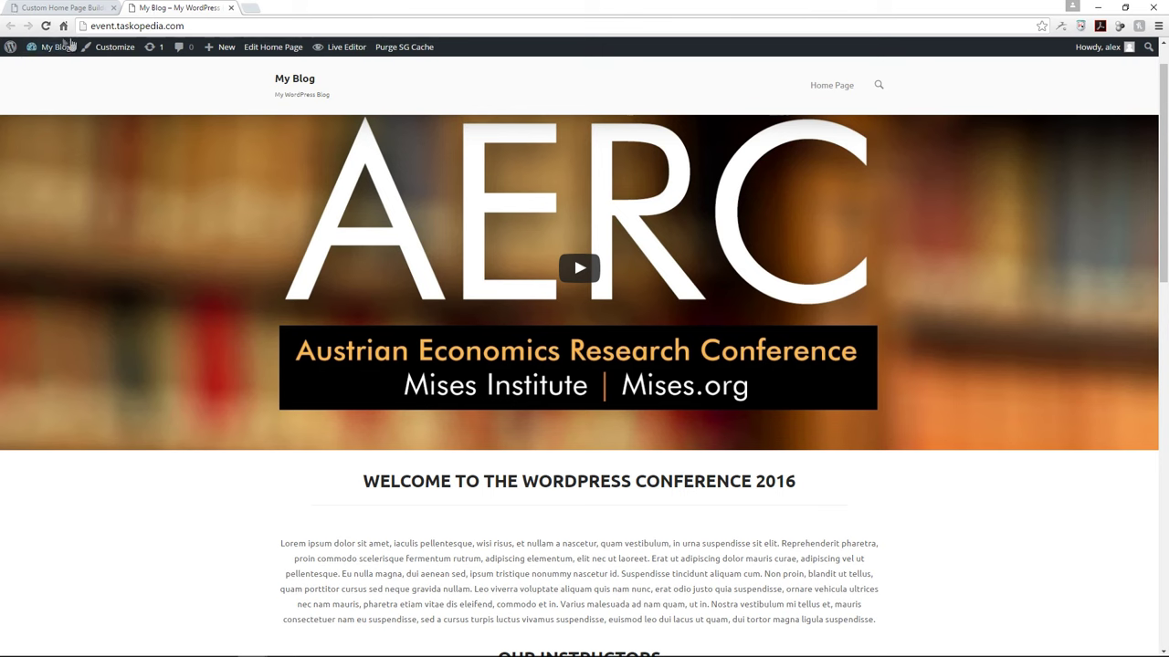
left_click(45, 28)
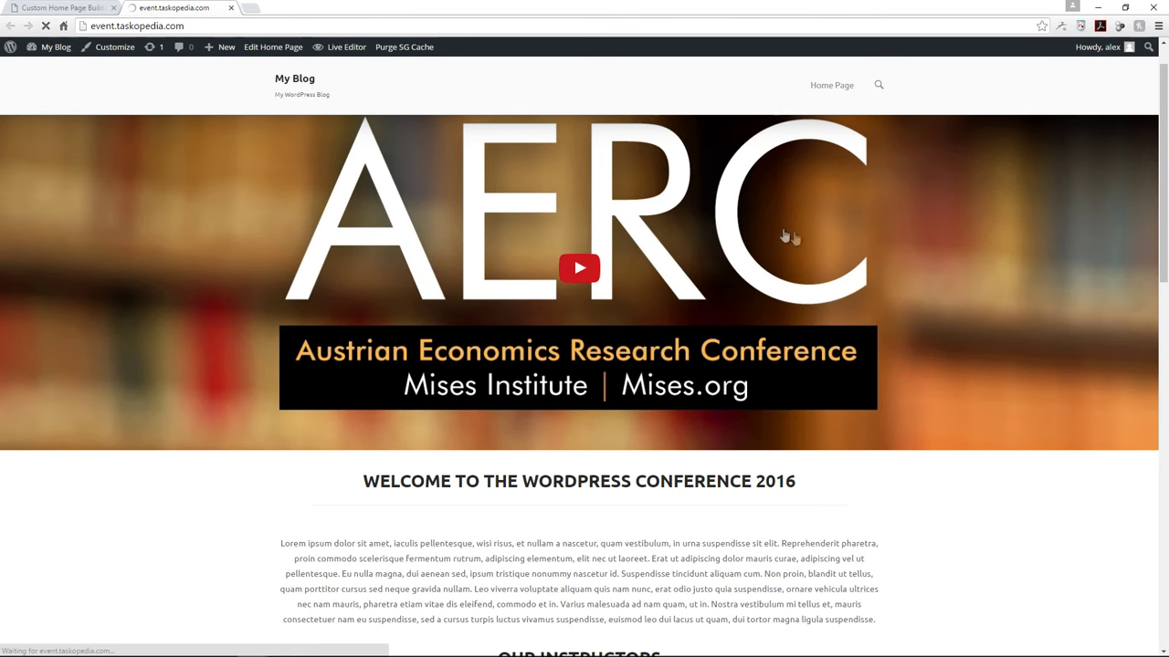
scroll(980, 383, "down", 20)
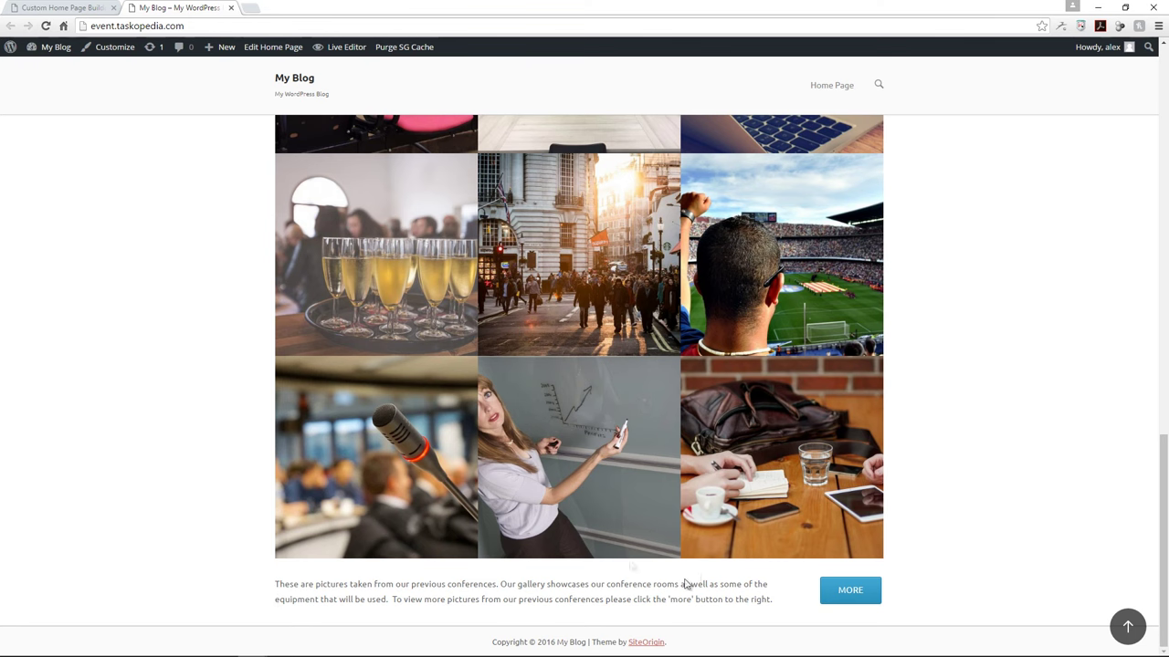
left_click(96, 9)
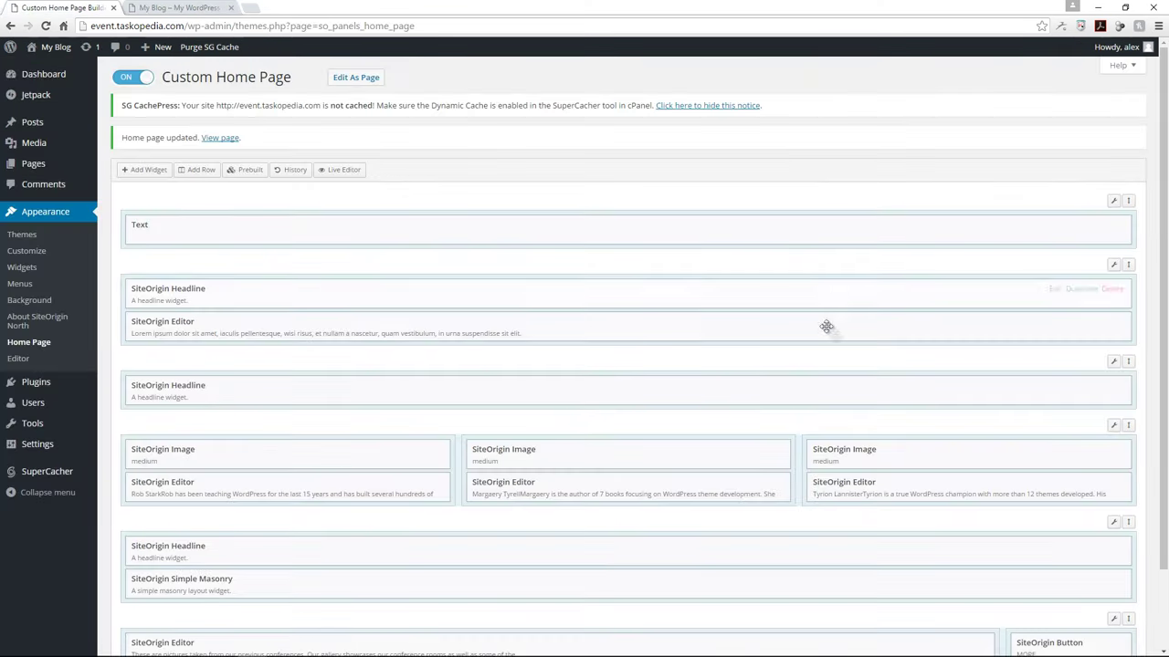
Give the caption row a blue #1e73be background in its design options.
scroll(842, 338, "down", 1)
mouse_move(1115, 528)
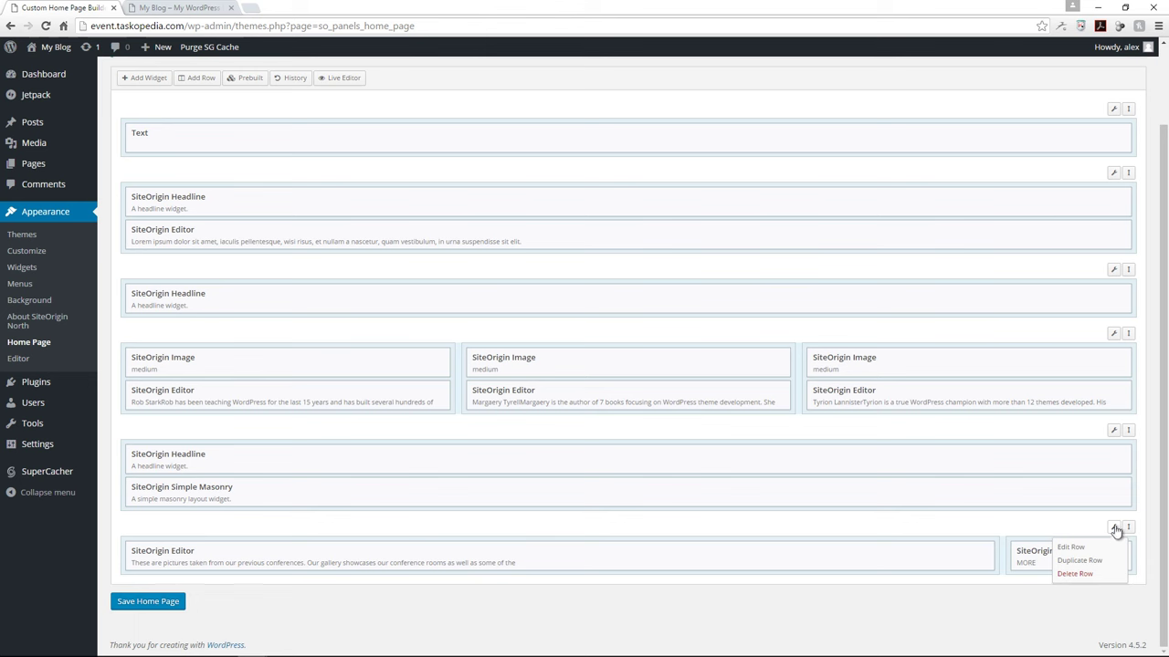
left_click(1077, 549)
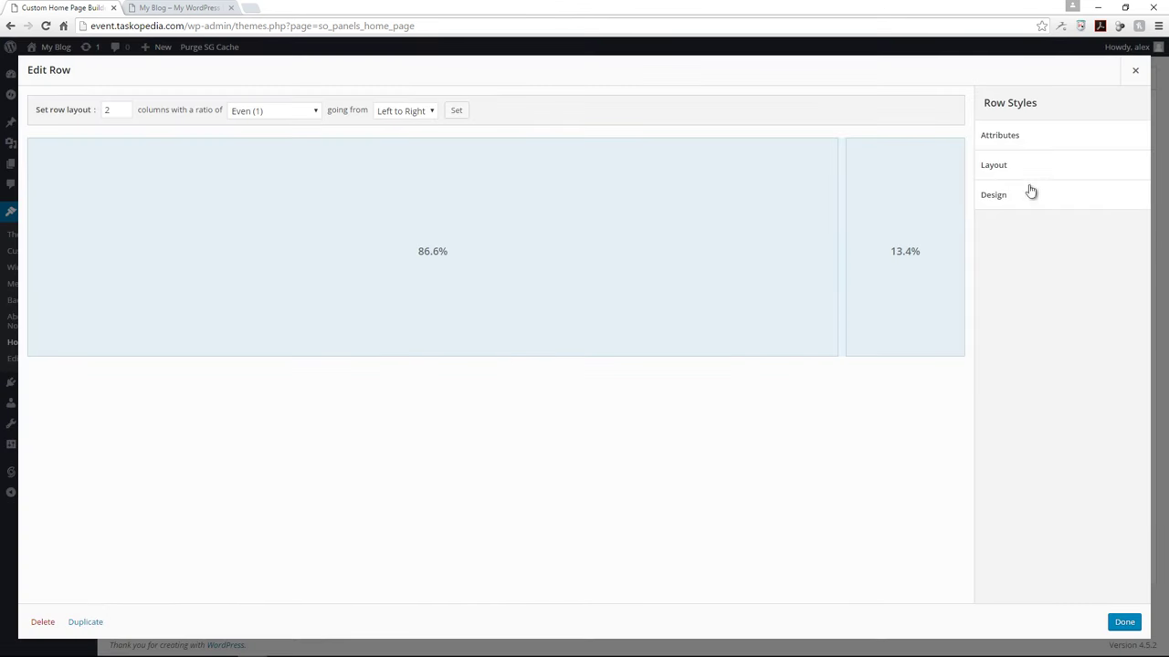
left_click(1007, 200)
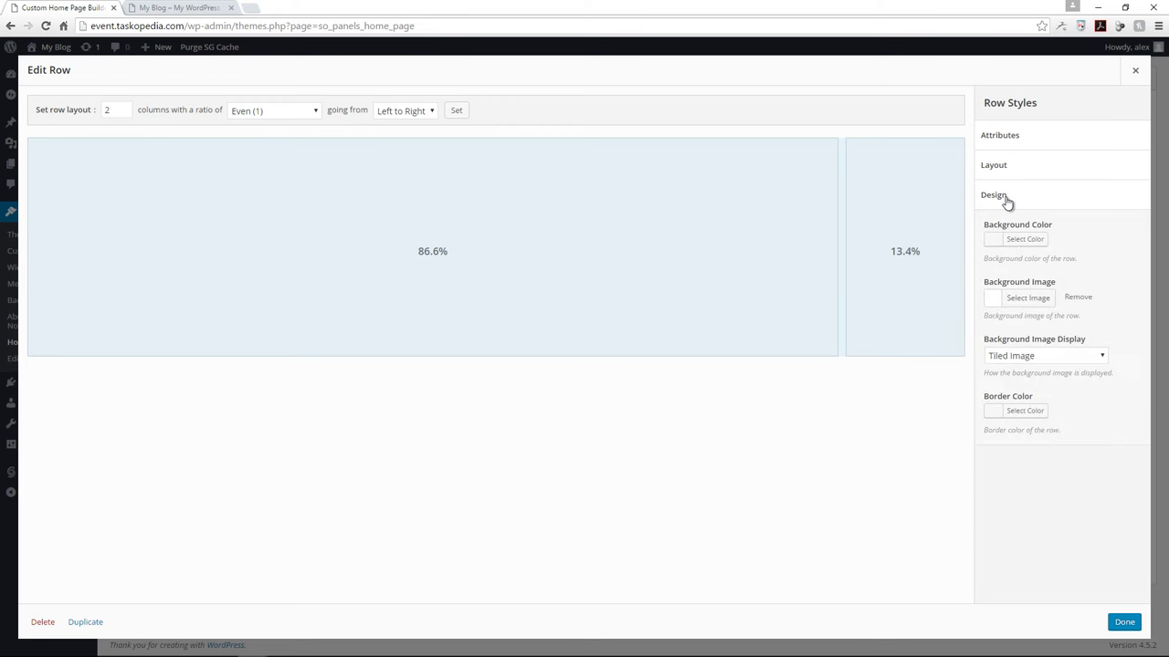
left_click(1018, 242)
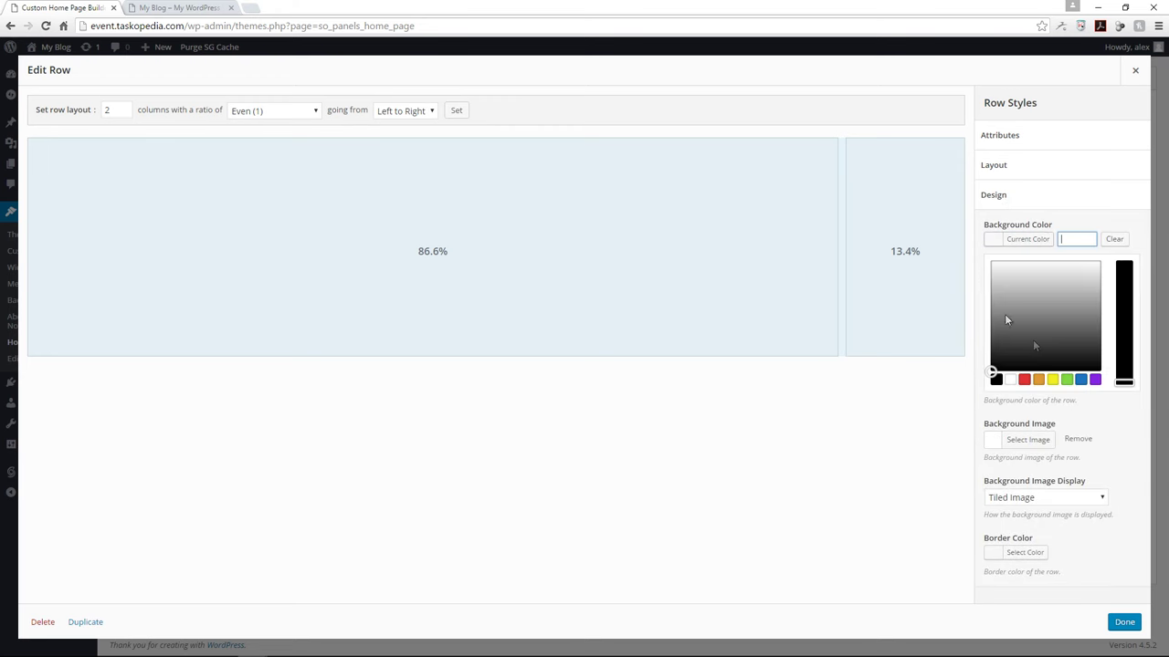
left_click(1081, 380)
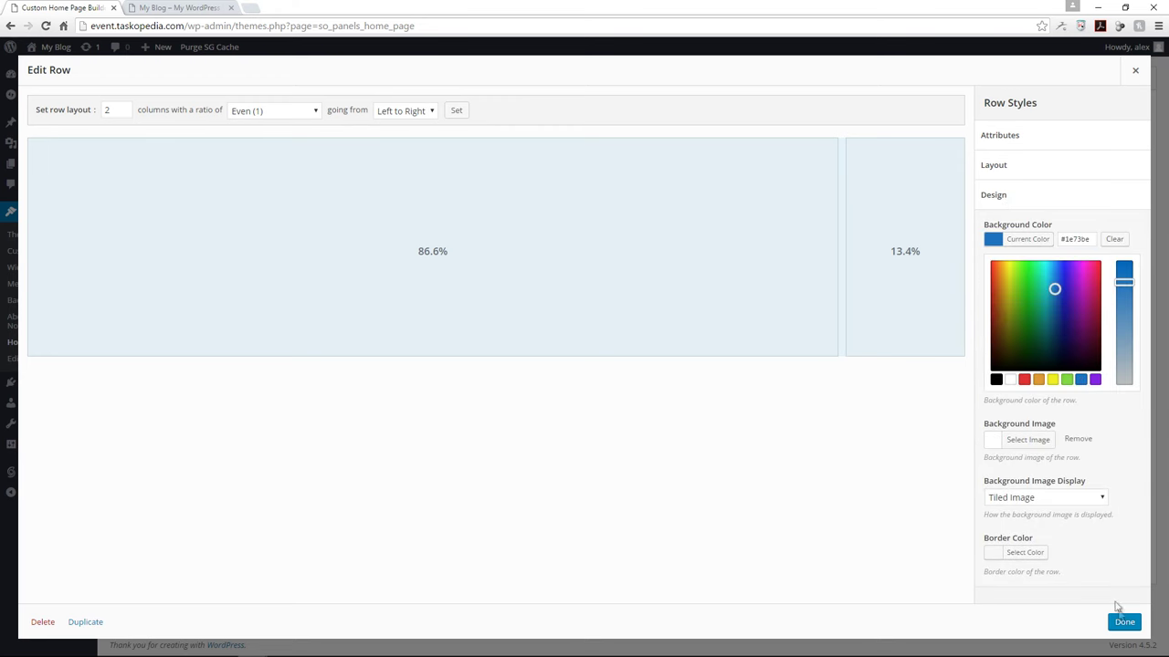
left_click(1124, 623)
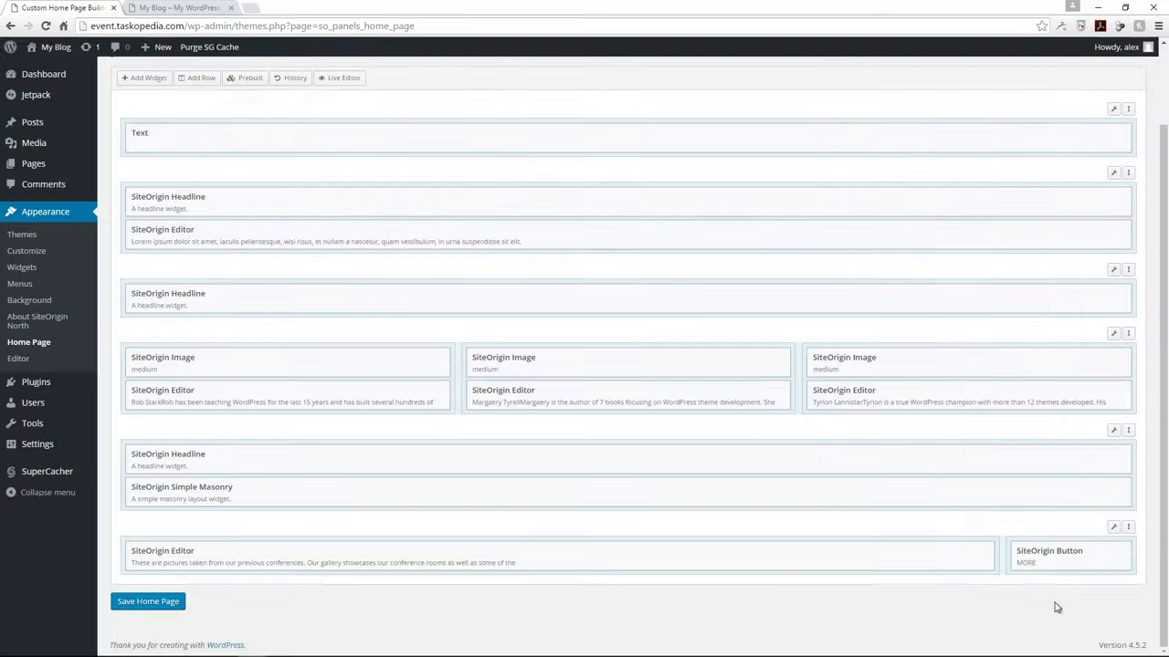
Save the home page and reload the live site to see the blue caption row.
left_click(157, 604)
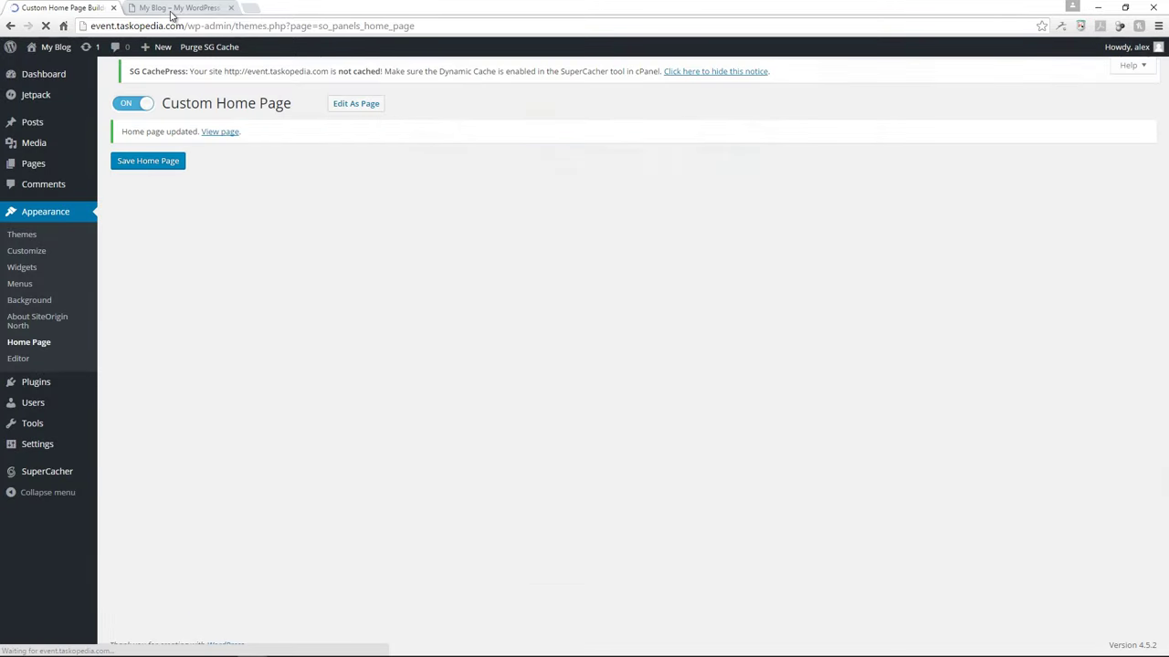
left_click(173, 7)
left_click(46, 27)
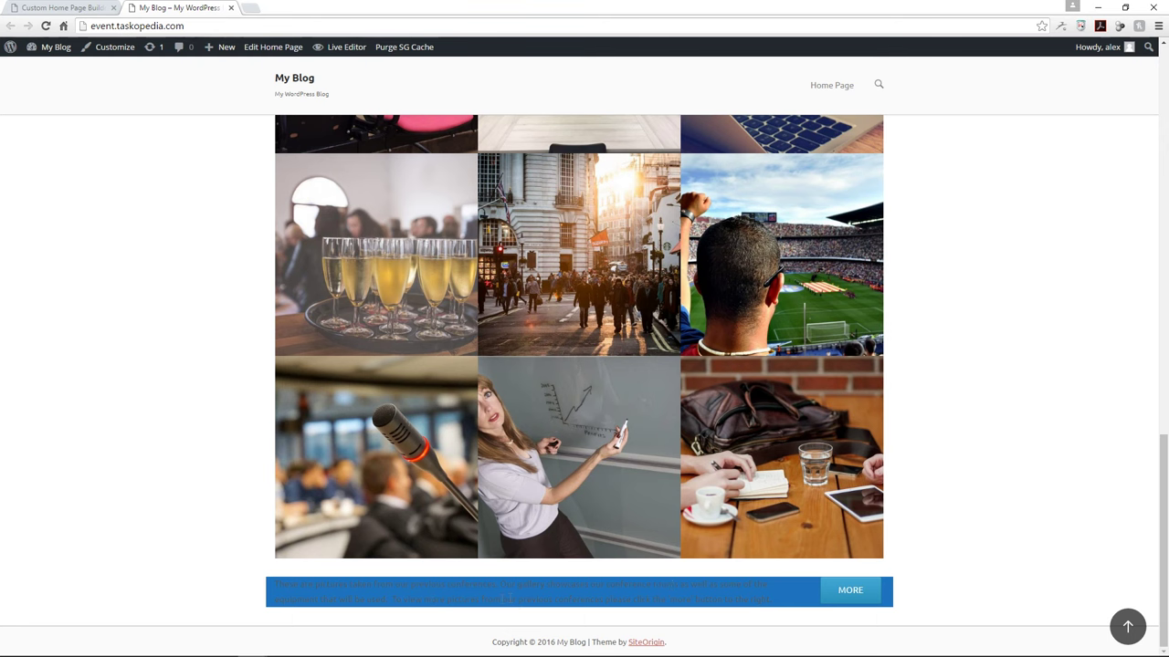
Set the caption Editor widget's font colour to white.
left_click(73, 11)
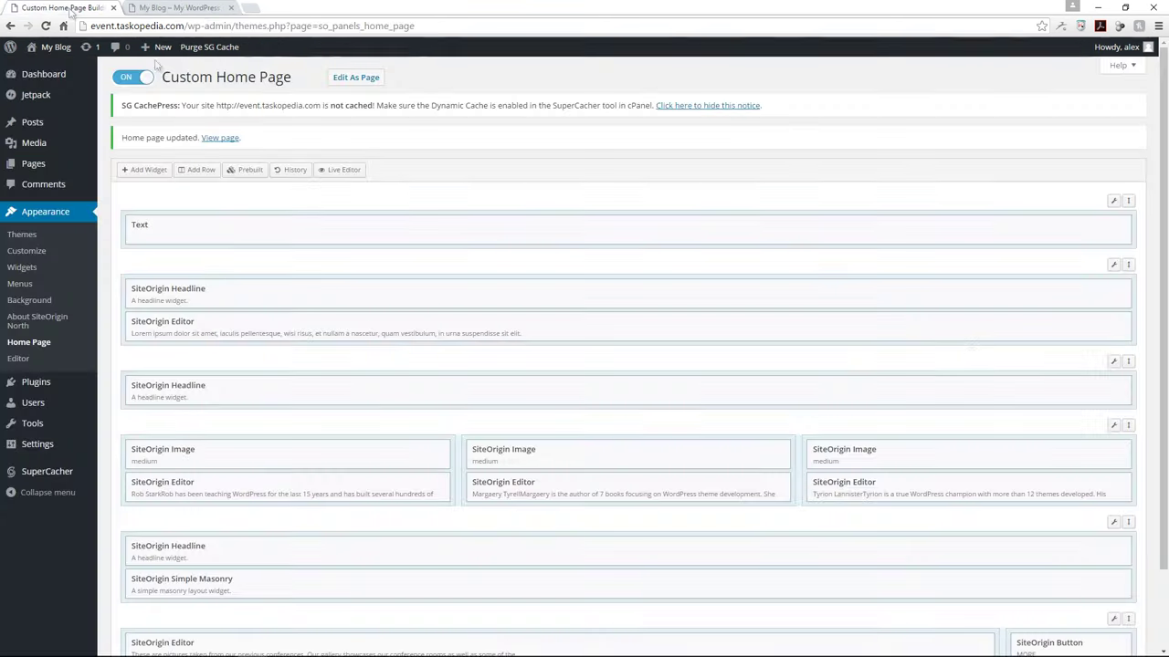
scroll(913, 402, "down", 2)
mouse_move(929, 555)
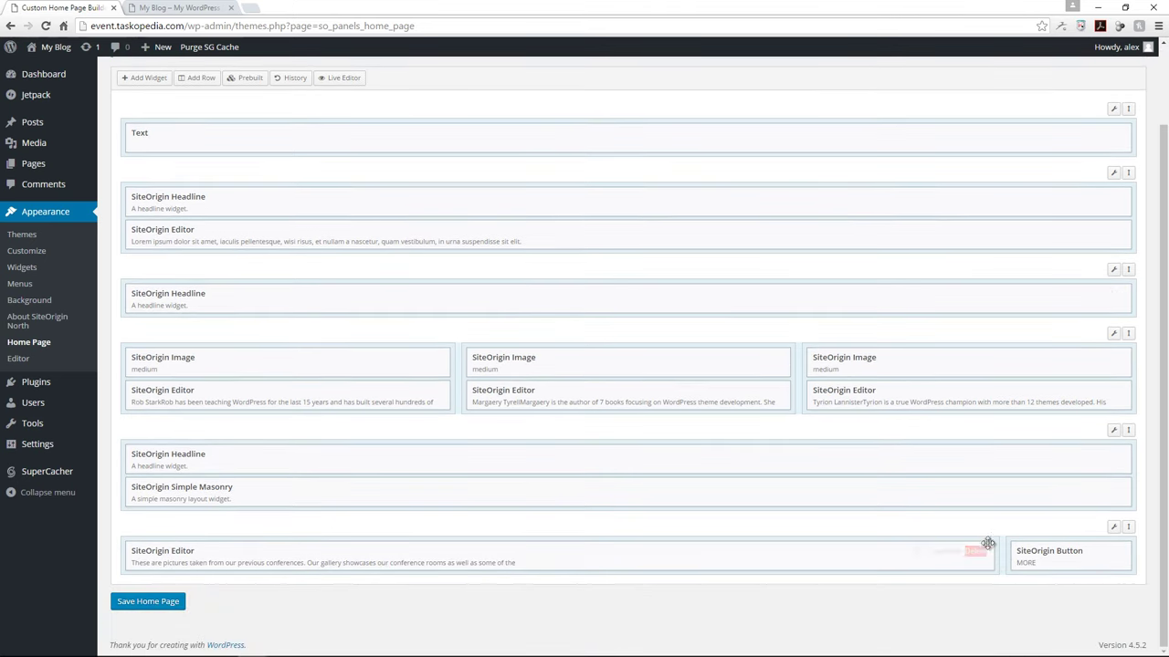
left_click(919, 553)
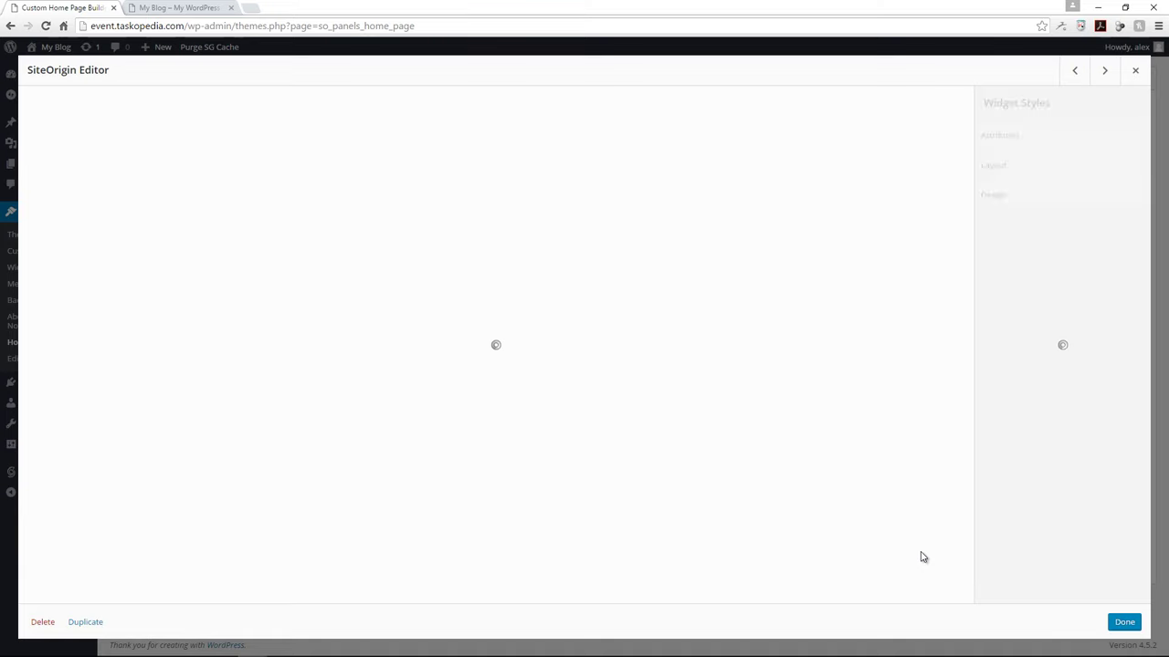
left_click(995, 196)
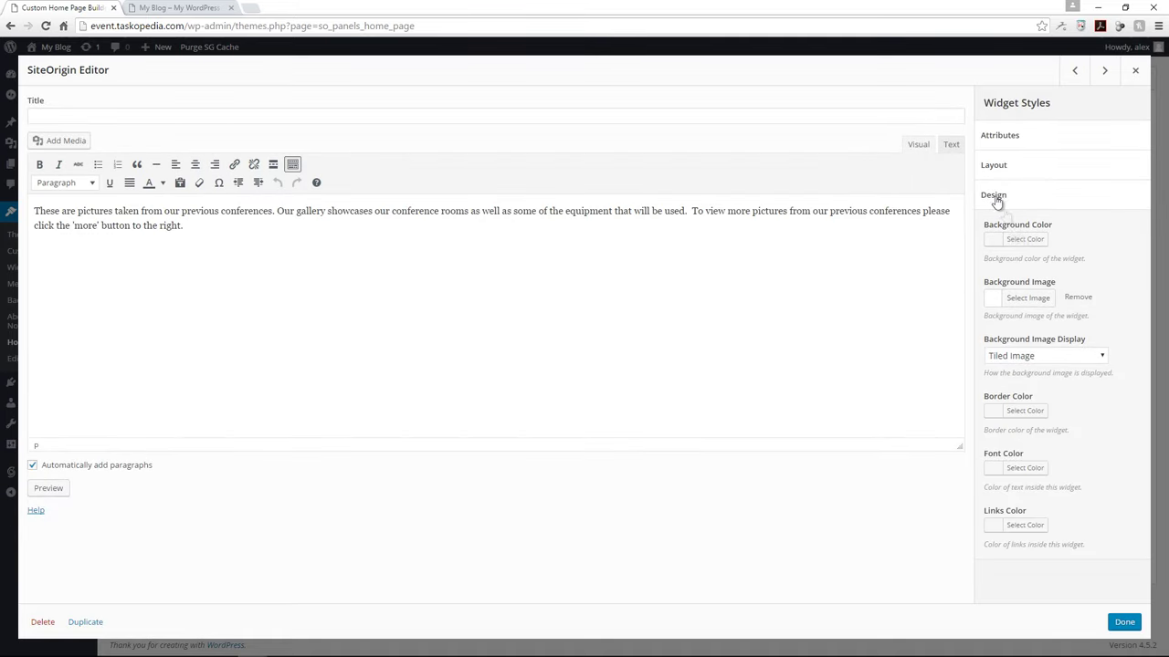
left_click(1014, 468)
scroll(1022, 520, "down", 2)
left_click(1010, 513)
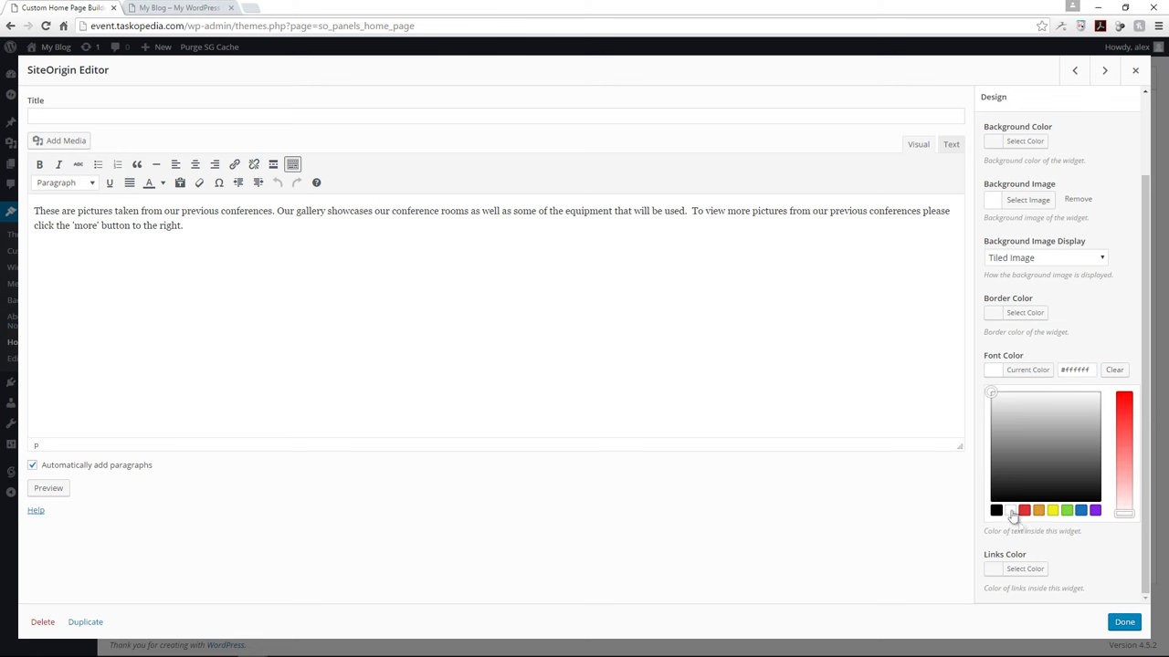
left_click(1125, 623)
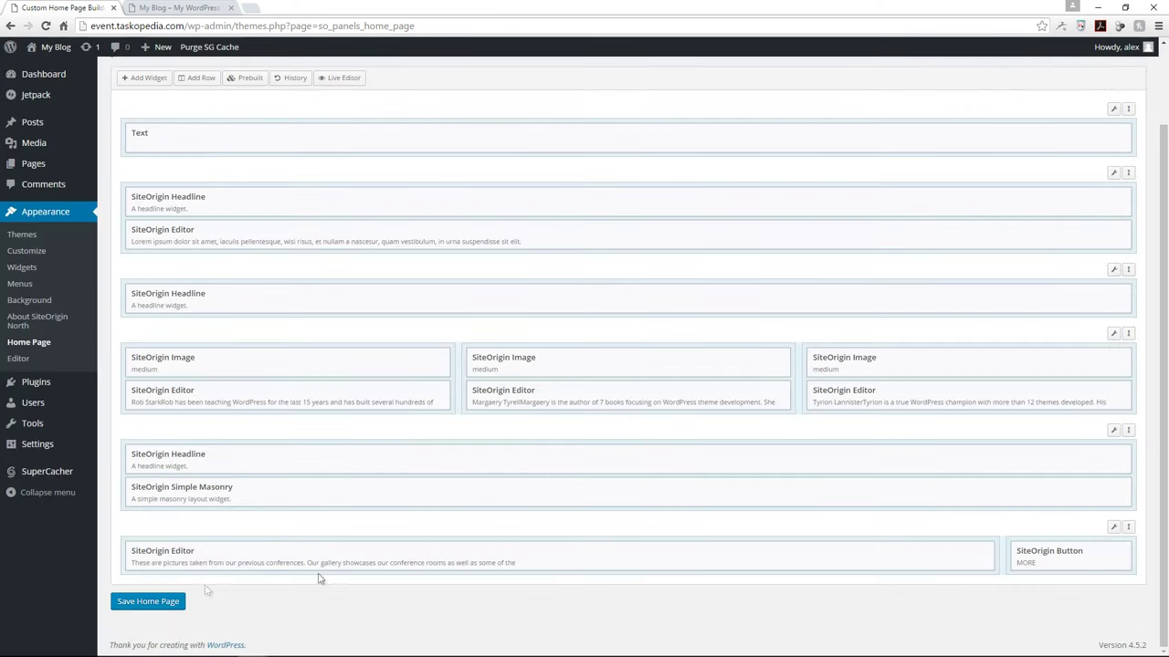
Save the home page and reload the live site to check the white caption text.
left_click(154, 603)
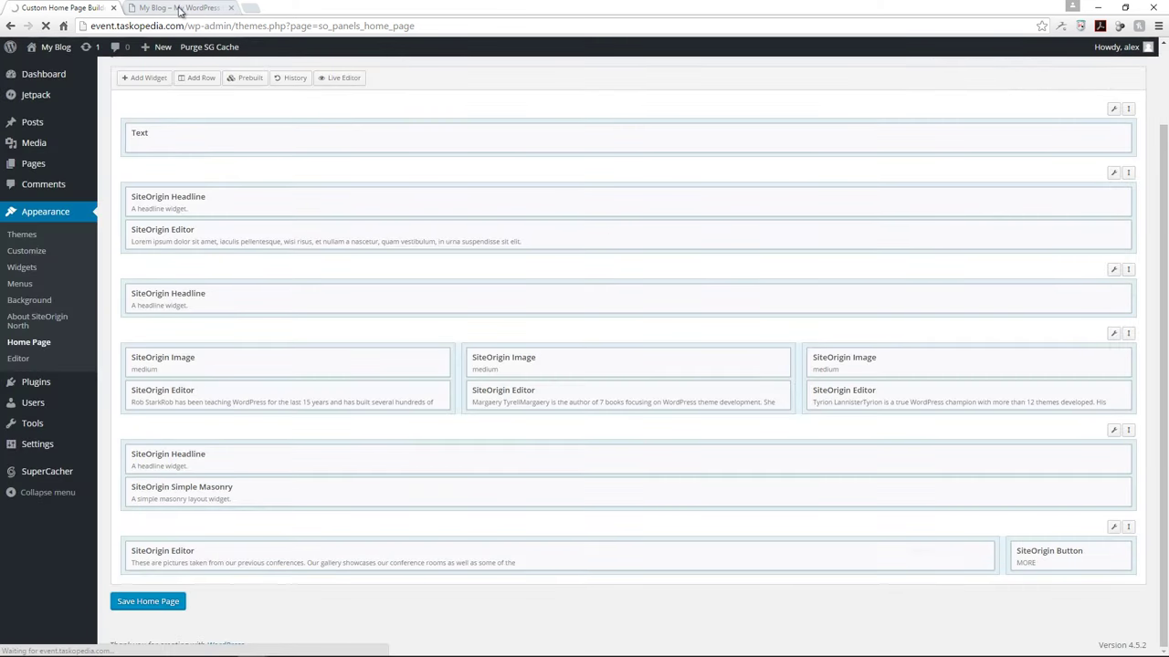
left_click(179, 8)
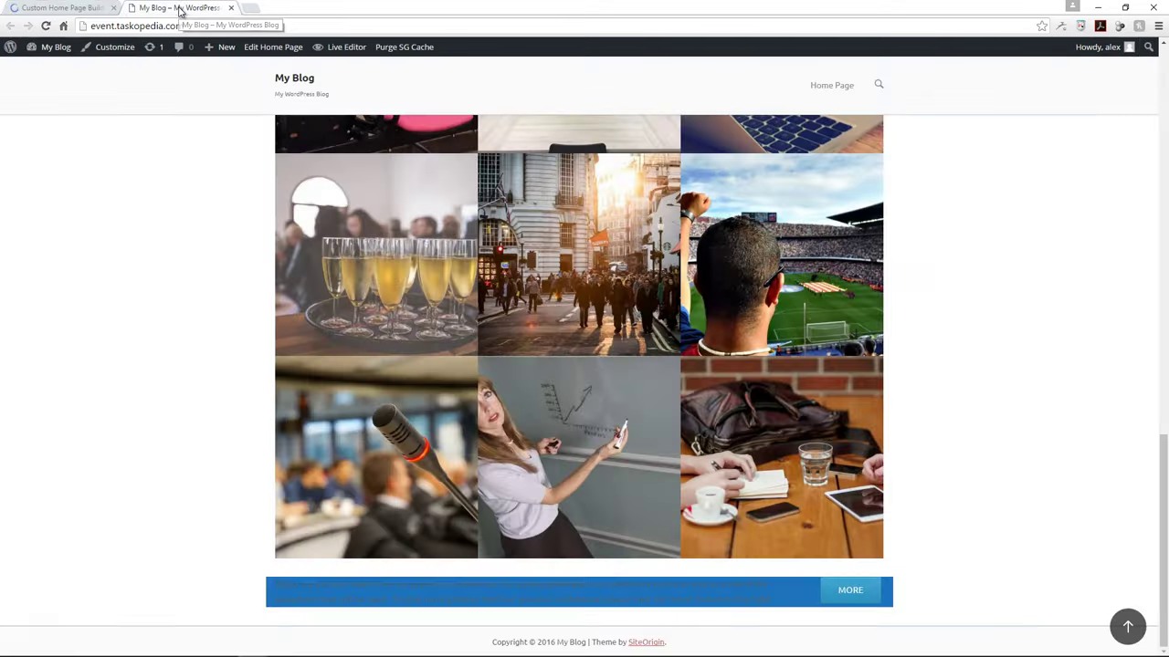
left_click(47, 26)
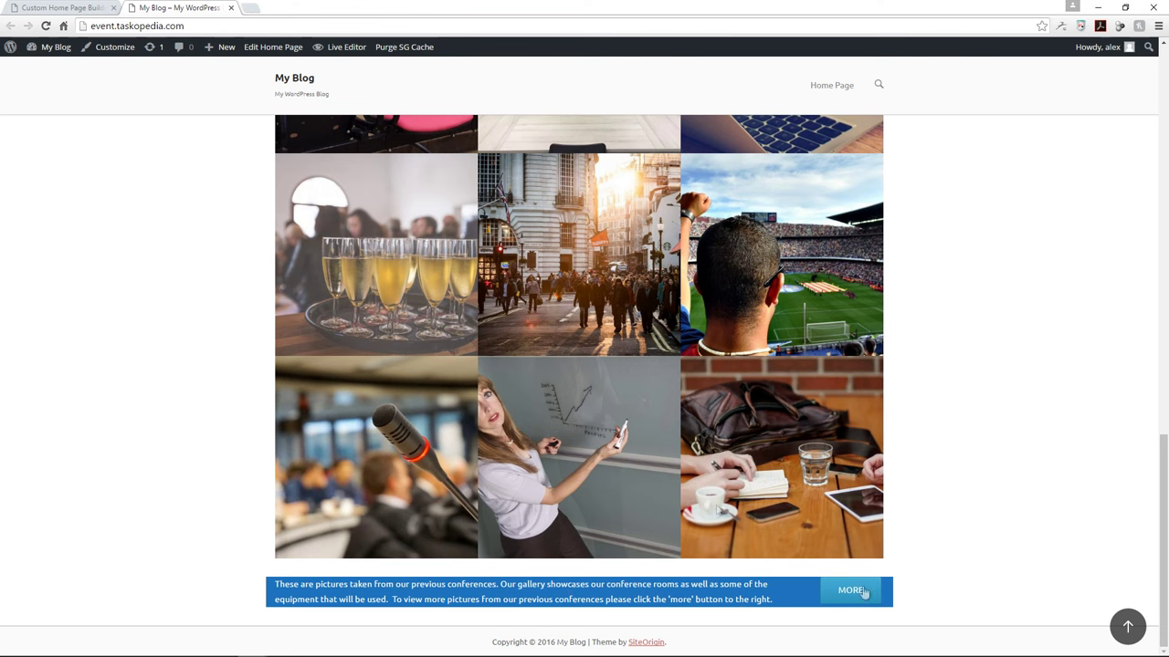
left_click(62, 9)
scroll(995, 455, "down", 2)
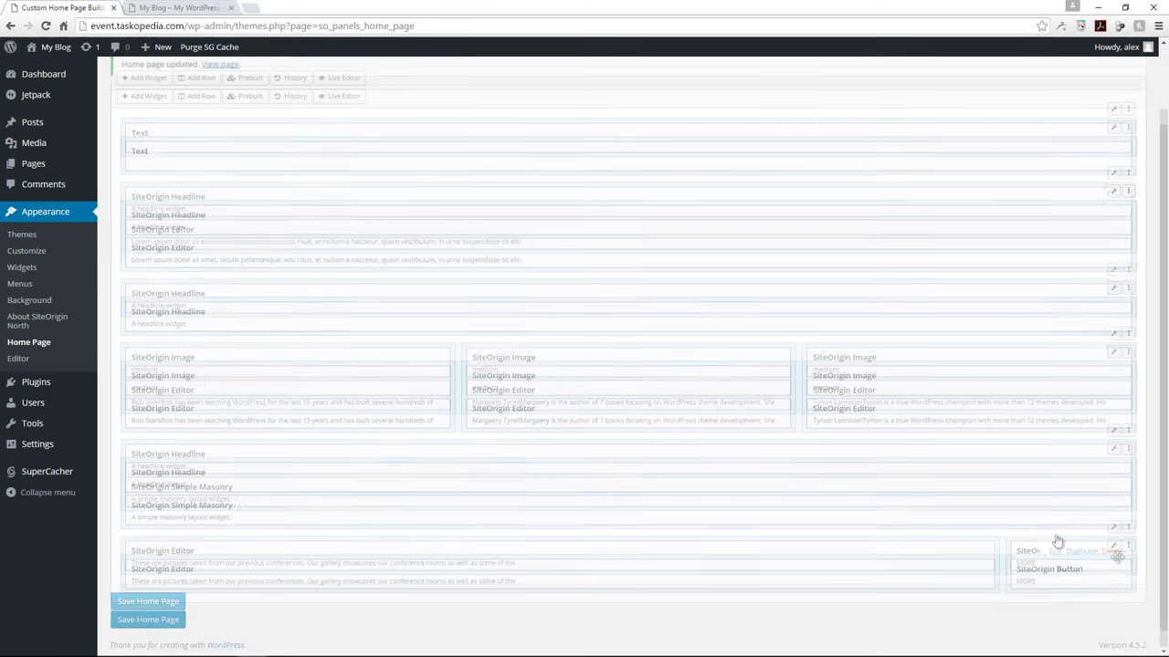
Set the MORE button's colour to white and its text colour to blue.
left_click(1055, 551)
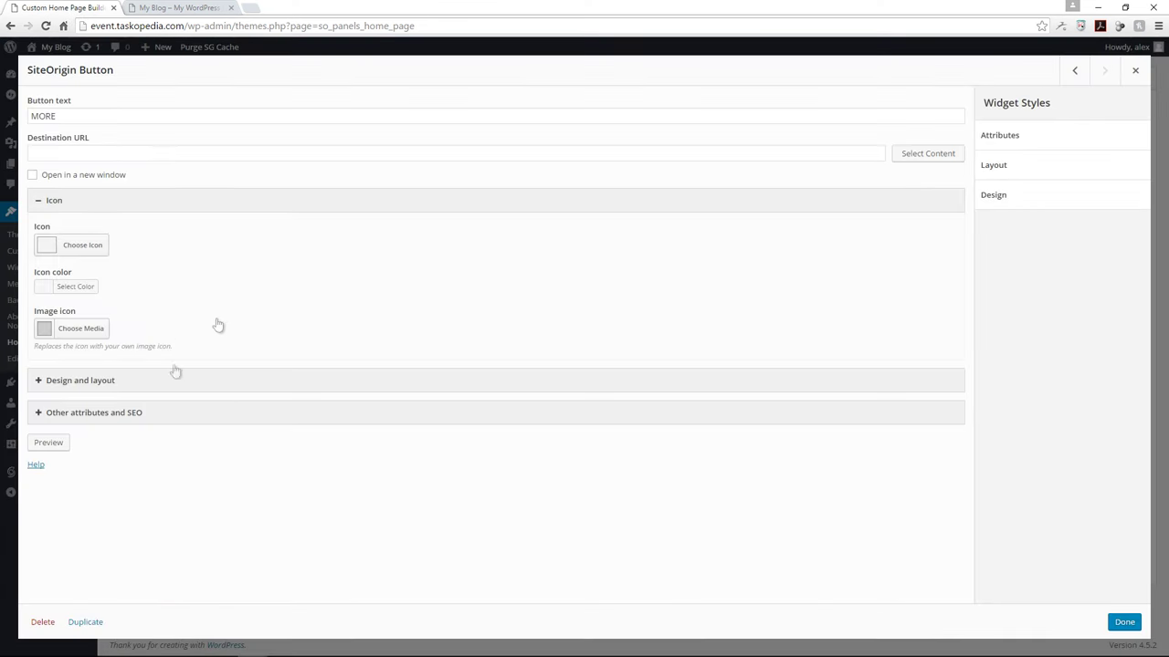
left_click(141, 381)
scroll(175, 354, "down", 3)
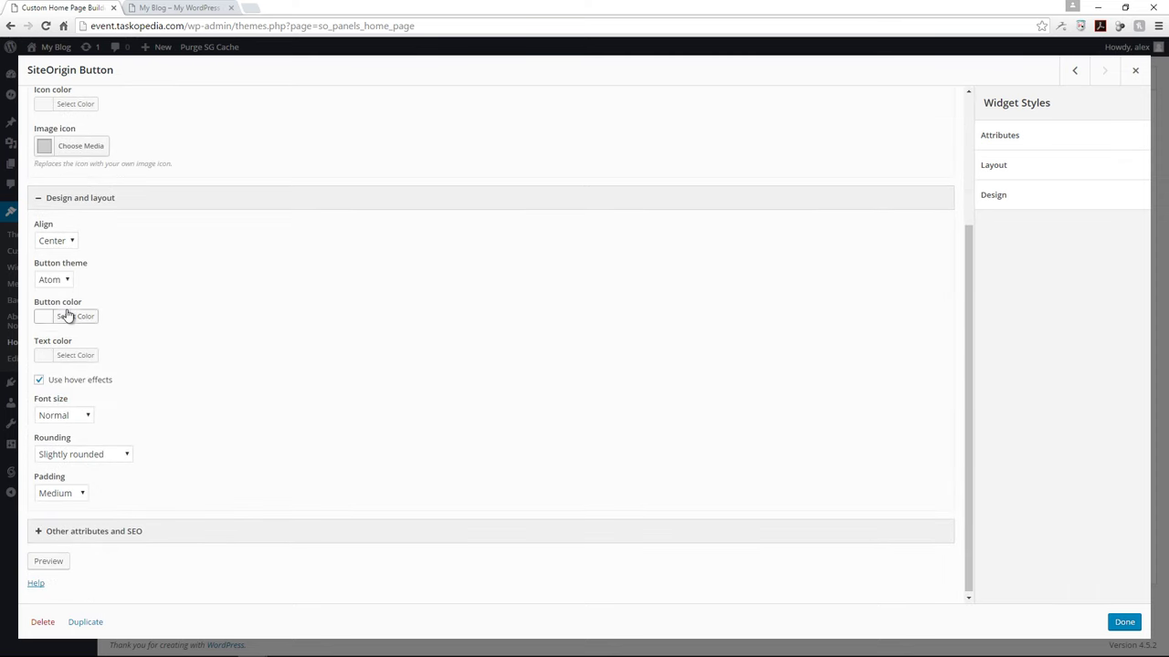
left_click(67, 316)
left_click(59, 458)
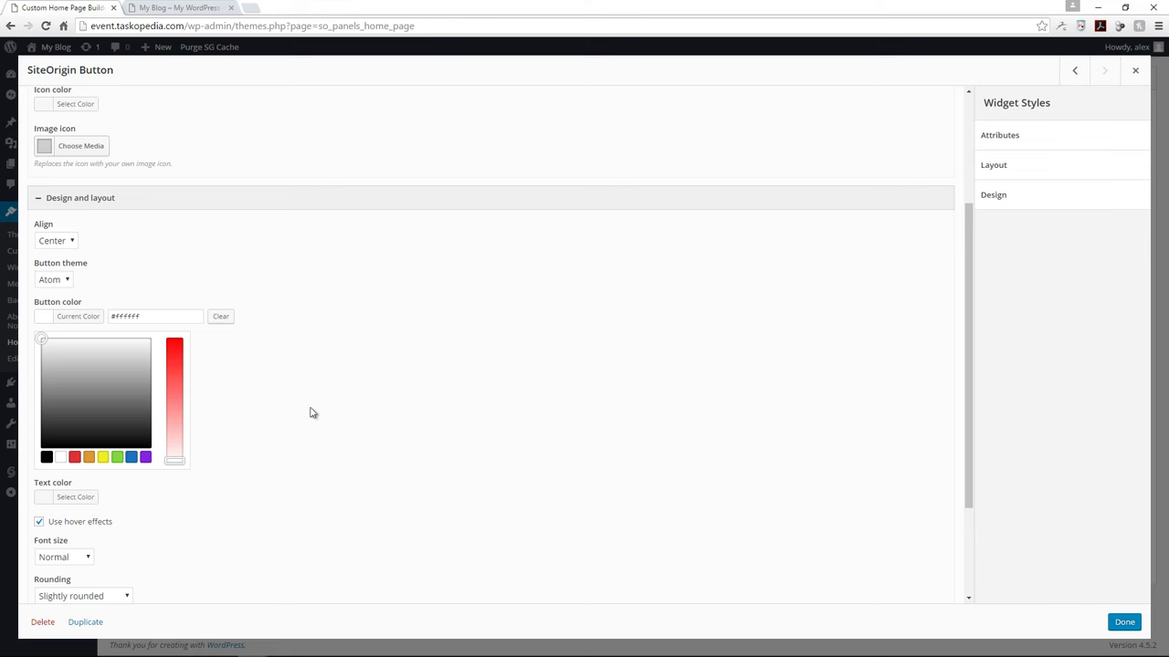
left_click(309, 410)
left_click(66, 356)
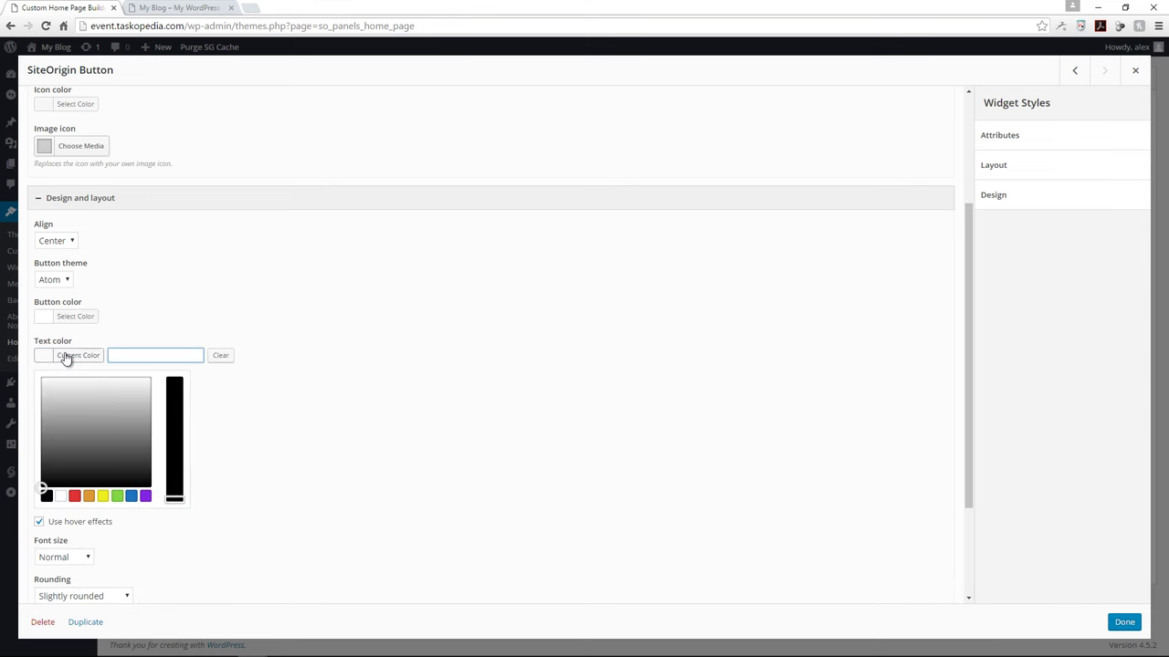
left_click(132, 497)
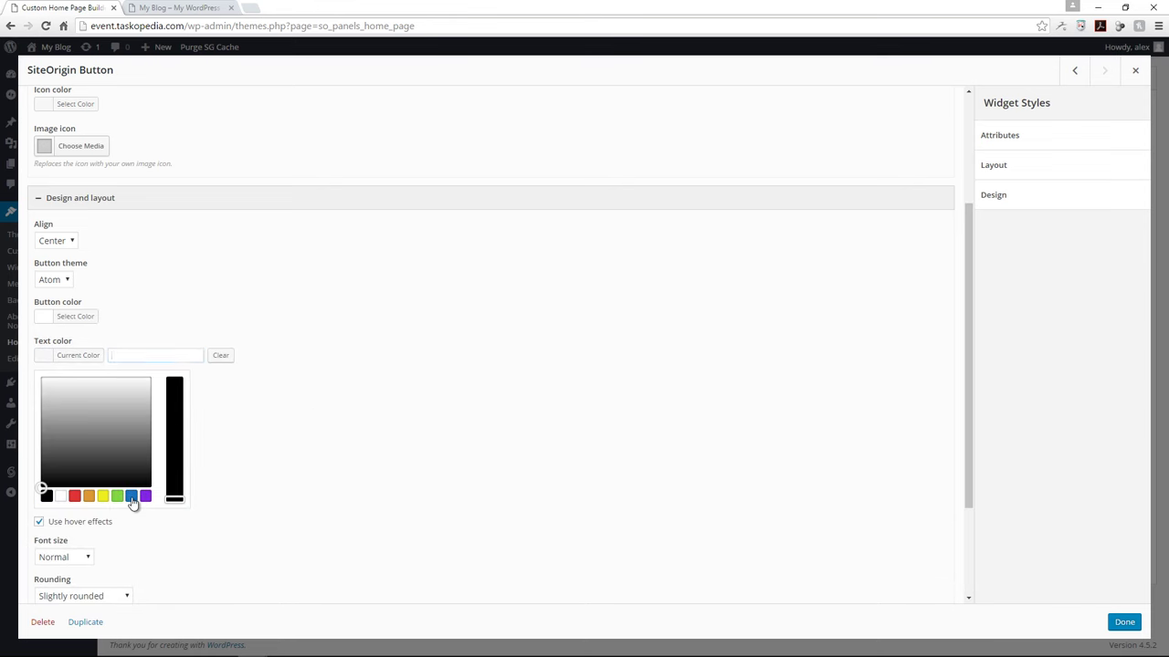
left_click(346, 411)
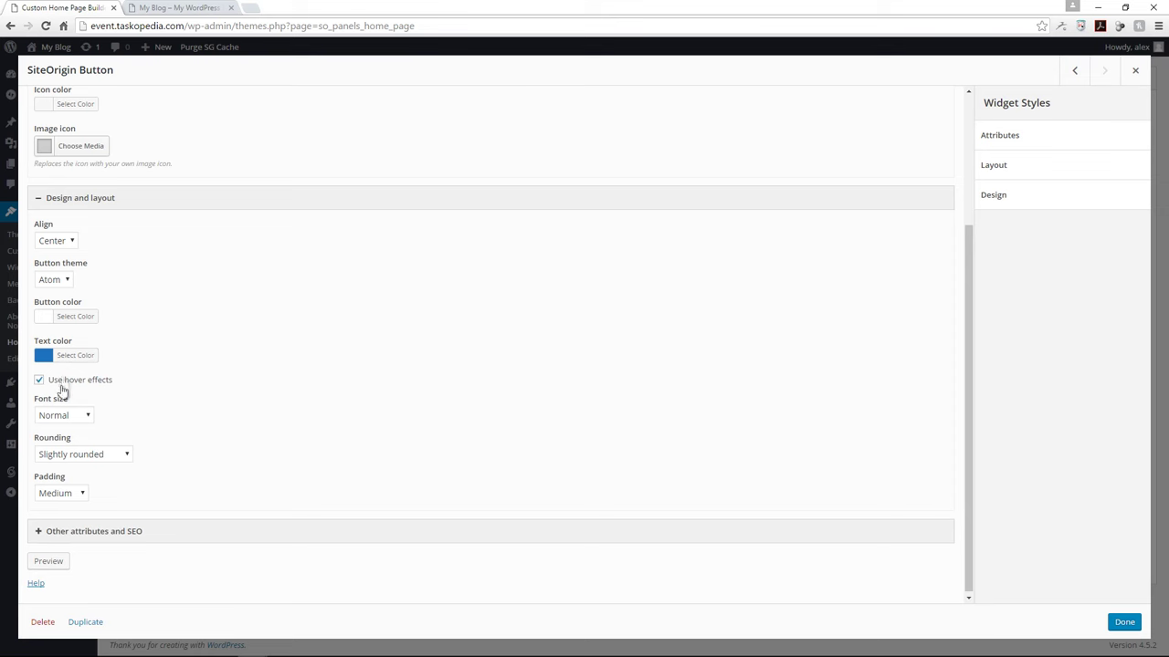
Keep slightly rounded corners and Medium padding, and switch the button to the Flat theme.
left_click(79, 459)
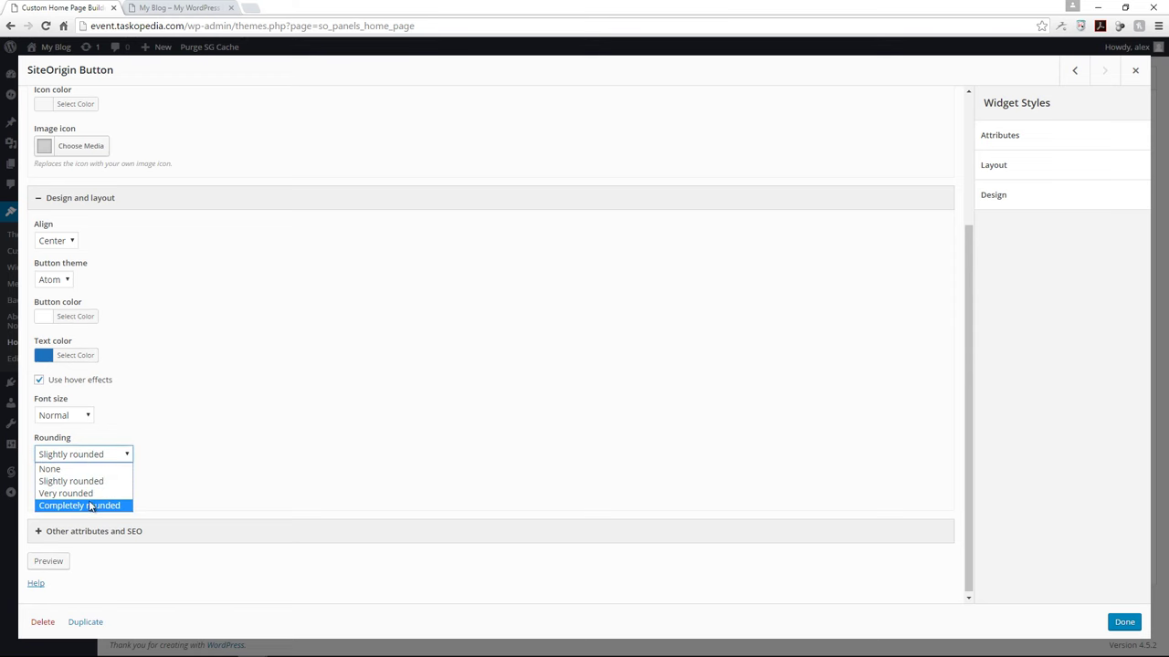
left_click(82, 481)
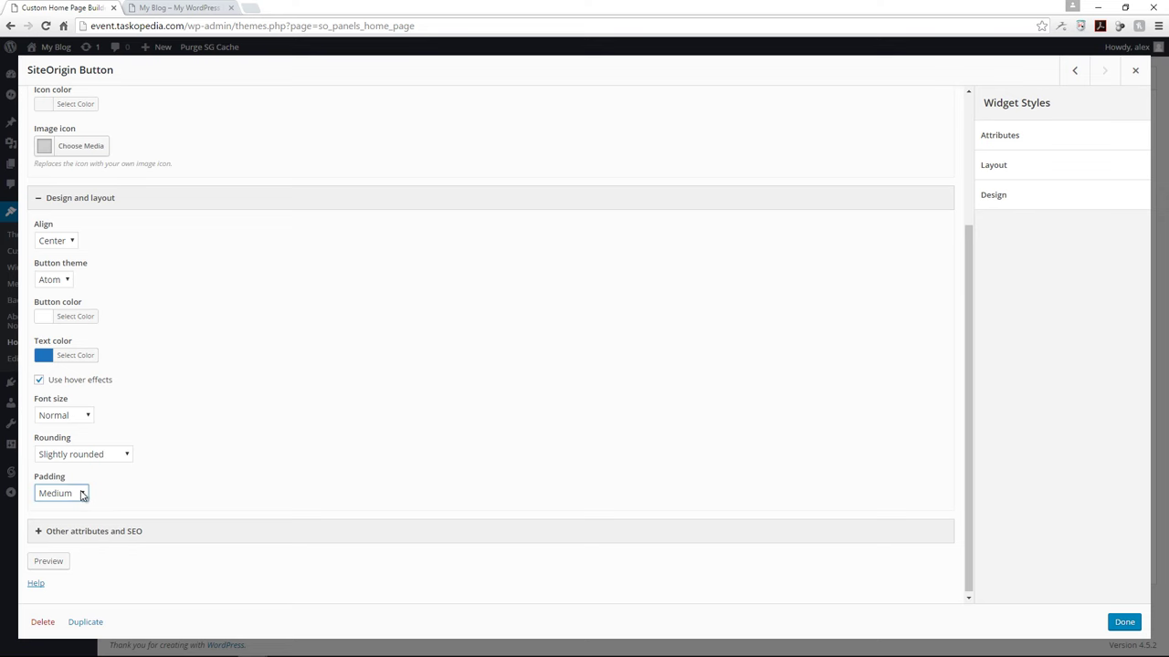
left_click(81, 494)
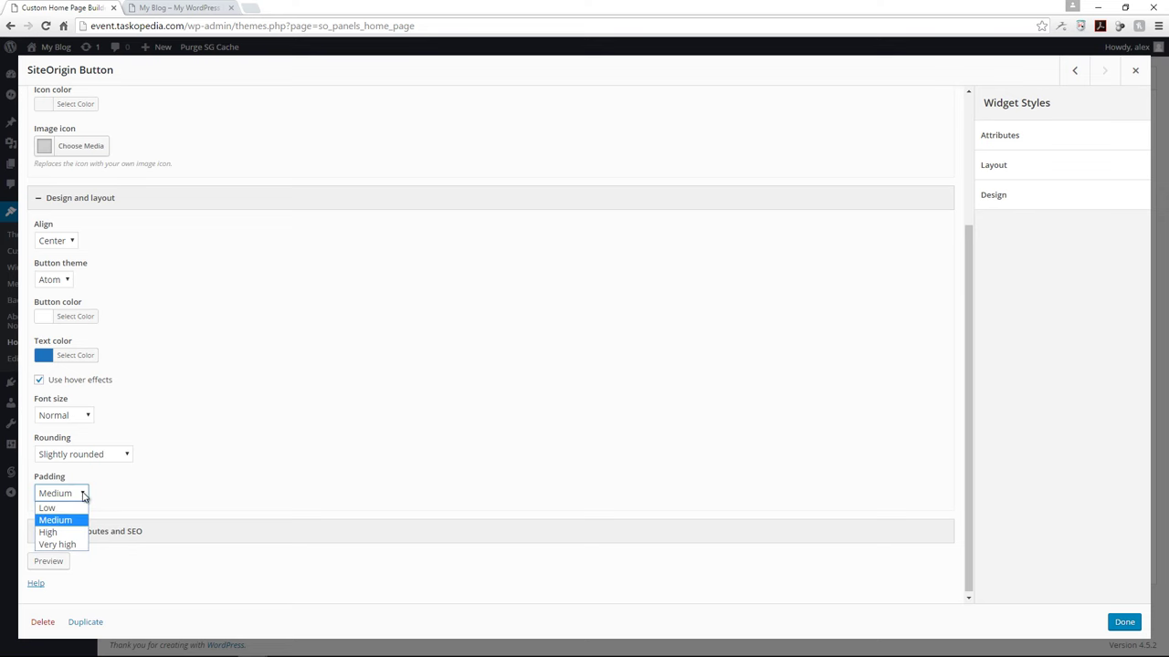
left_click(66, 496)
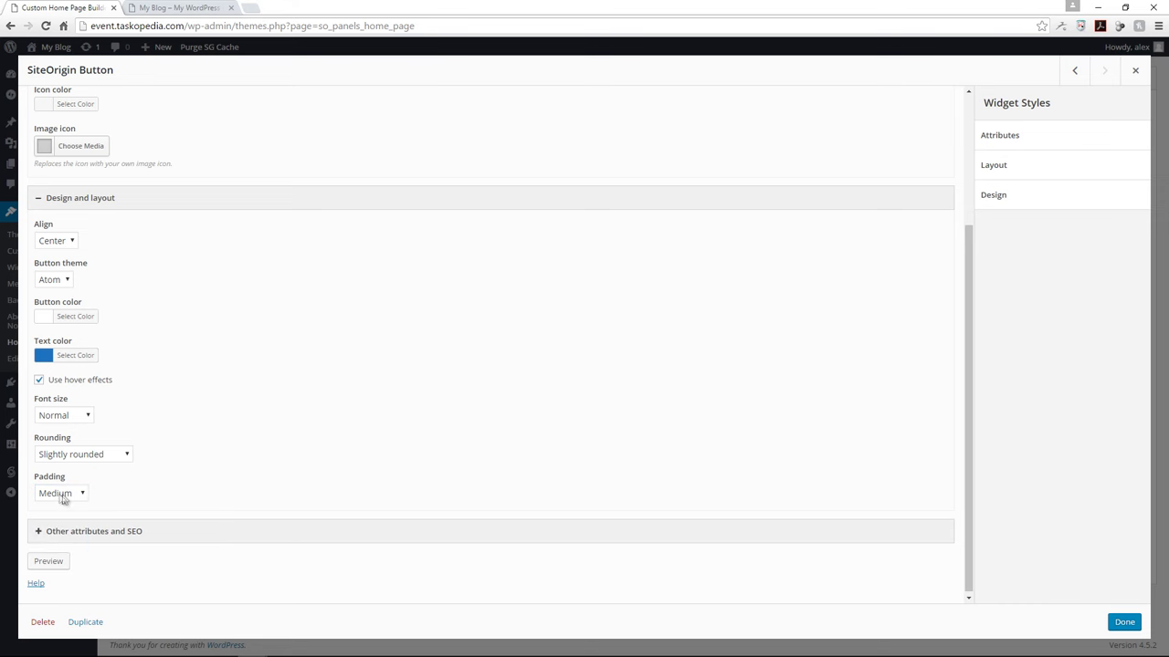
left_click(65, 282)
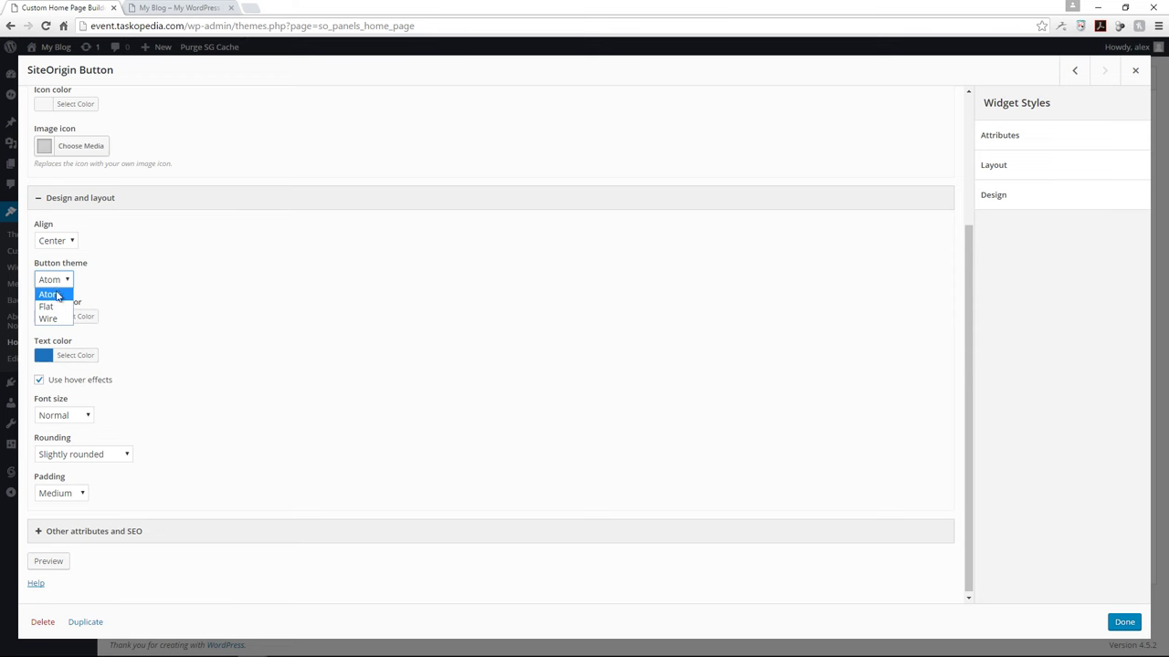
left_click(47, 306)
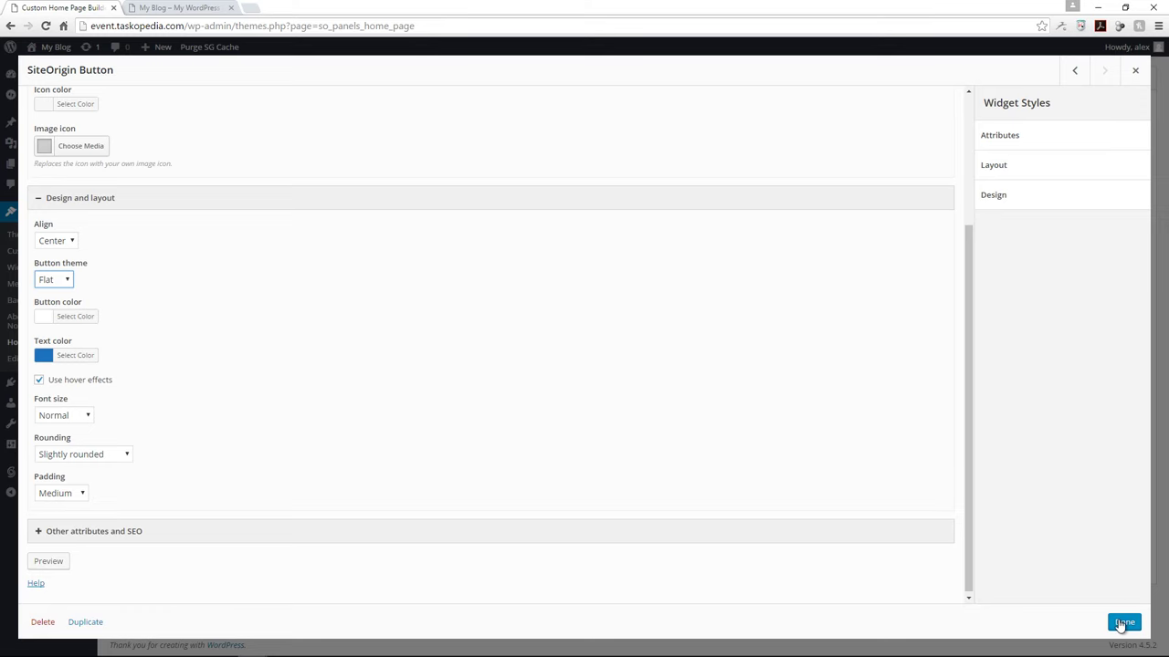
left_click(1123, 623)
Save the home page and reload the live site to check the white MORE button with blue text.
left_click(145, 602)
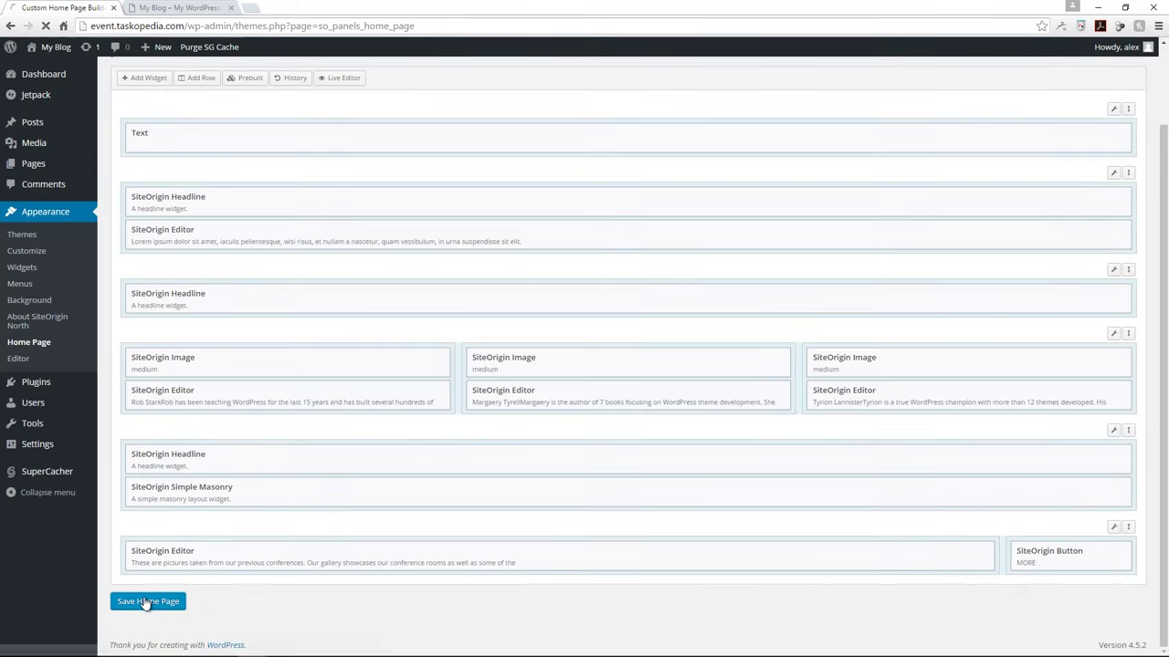
left_click(178, 8)
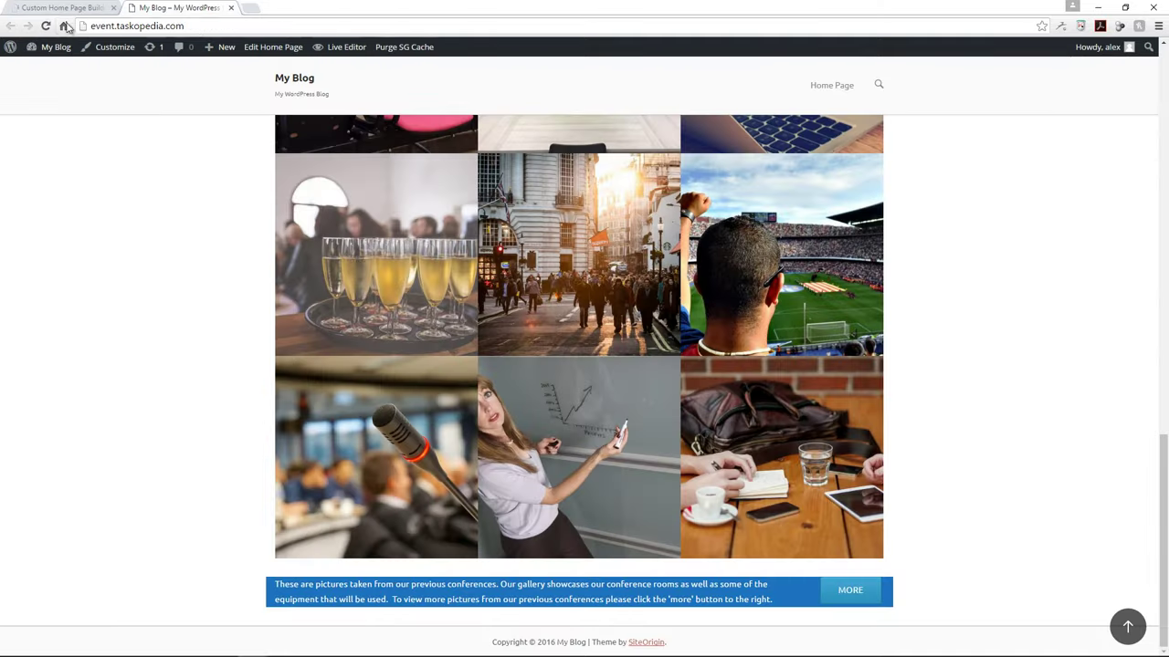
left_click(63, 25)
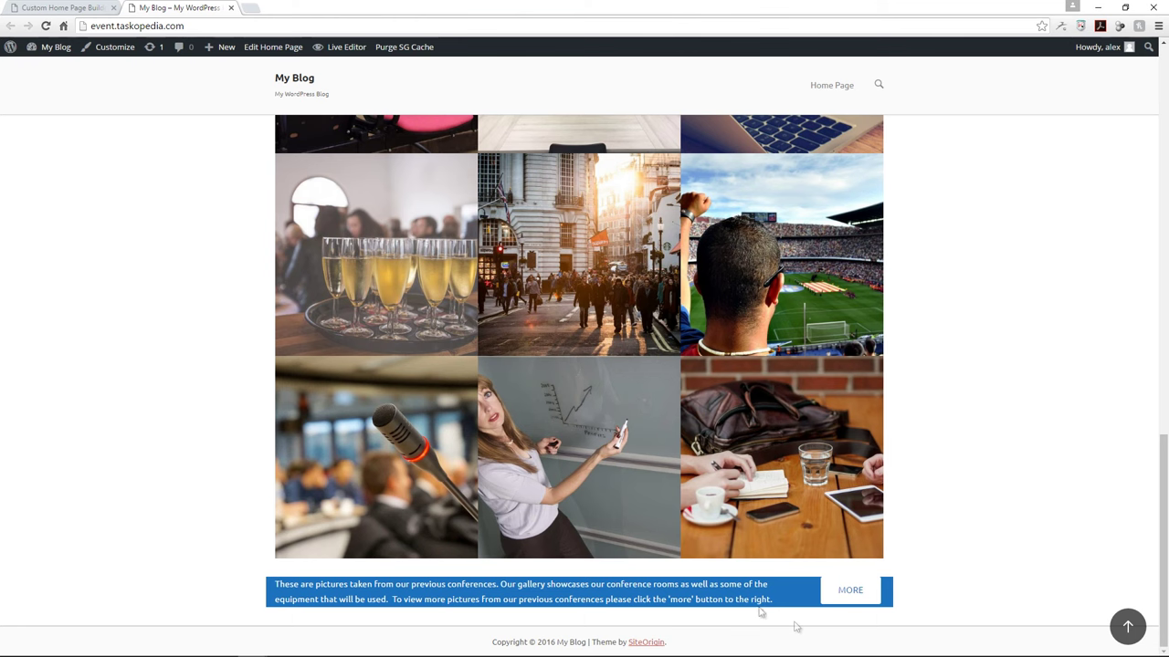
left_click(76, 9)
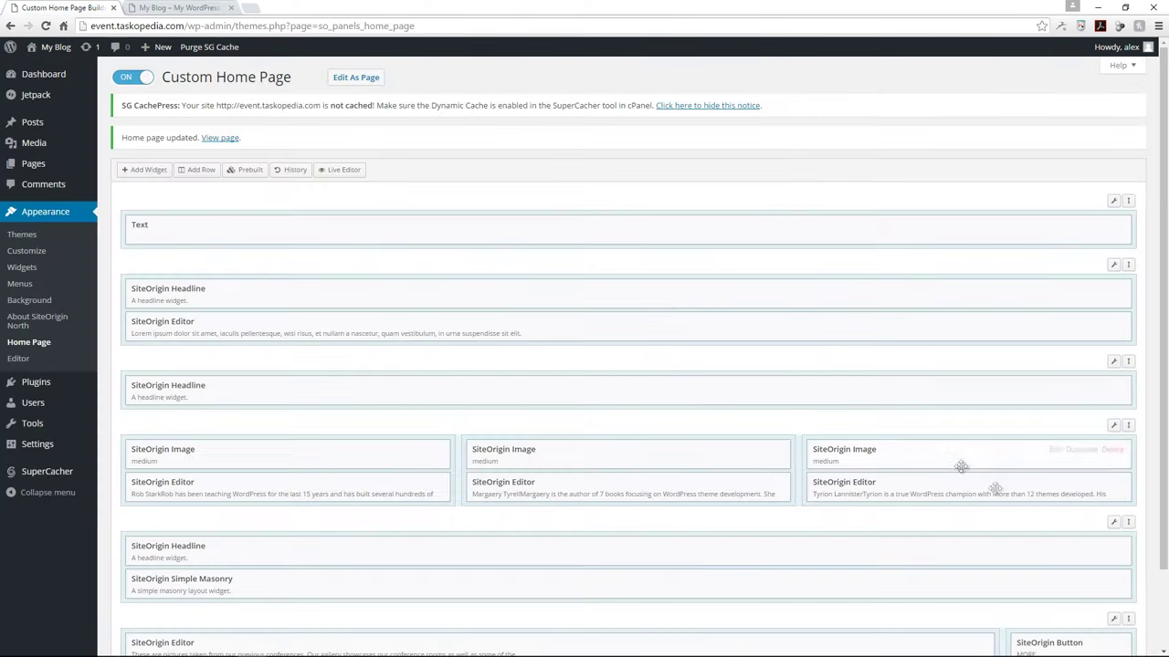
Set the caption row's Layout padding to 20 px and save the home page.
scroll(960, 467, "down", 1)
mouse_move(1116, 530)
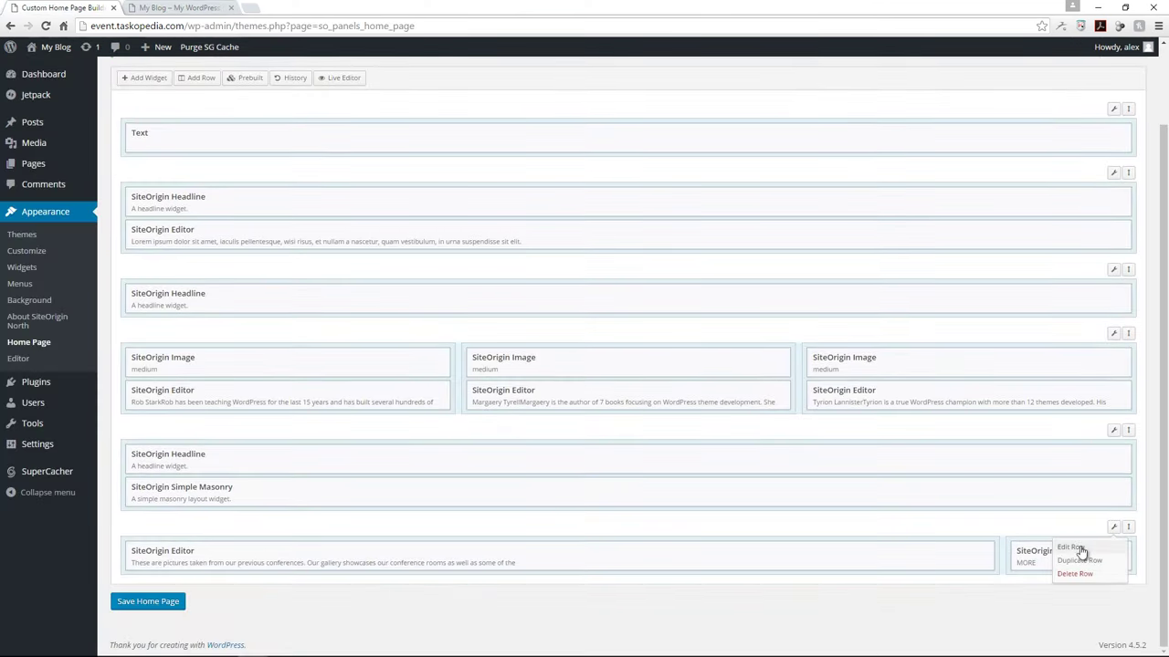
left_click(1076, 549)
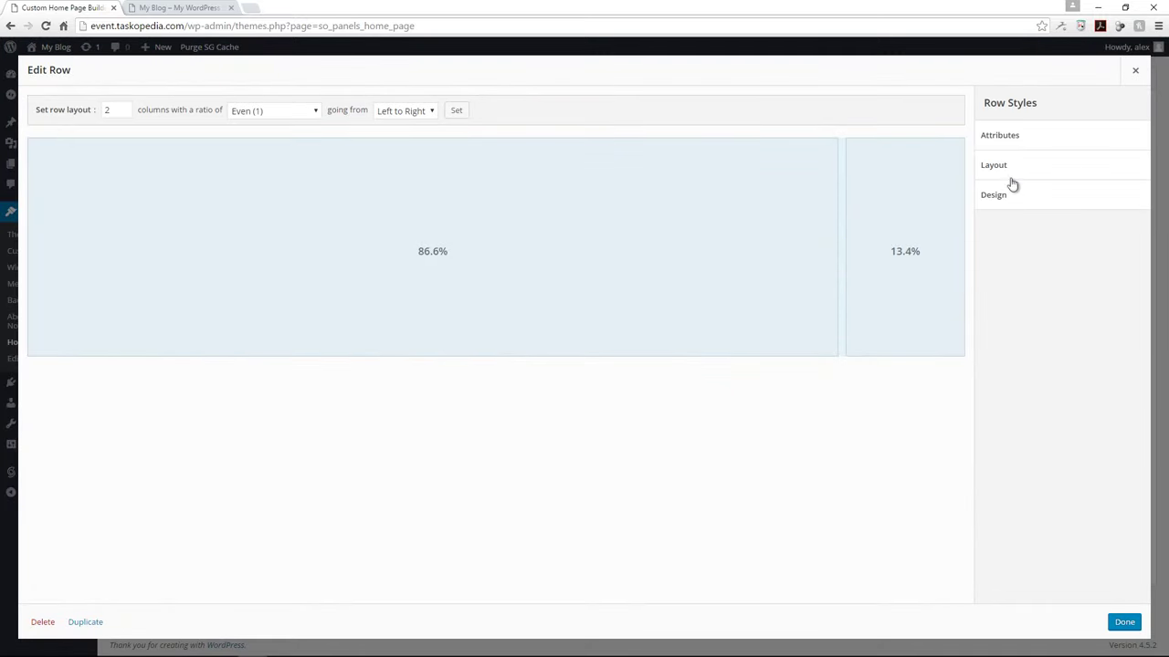
left_click(1010, 172)
left_click(1007, 333)
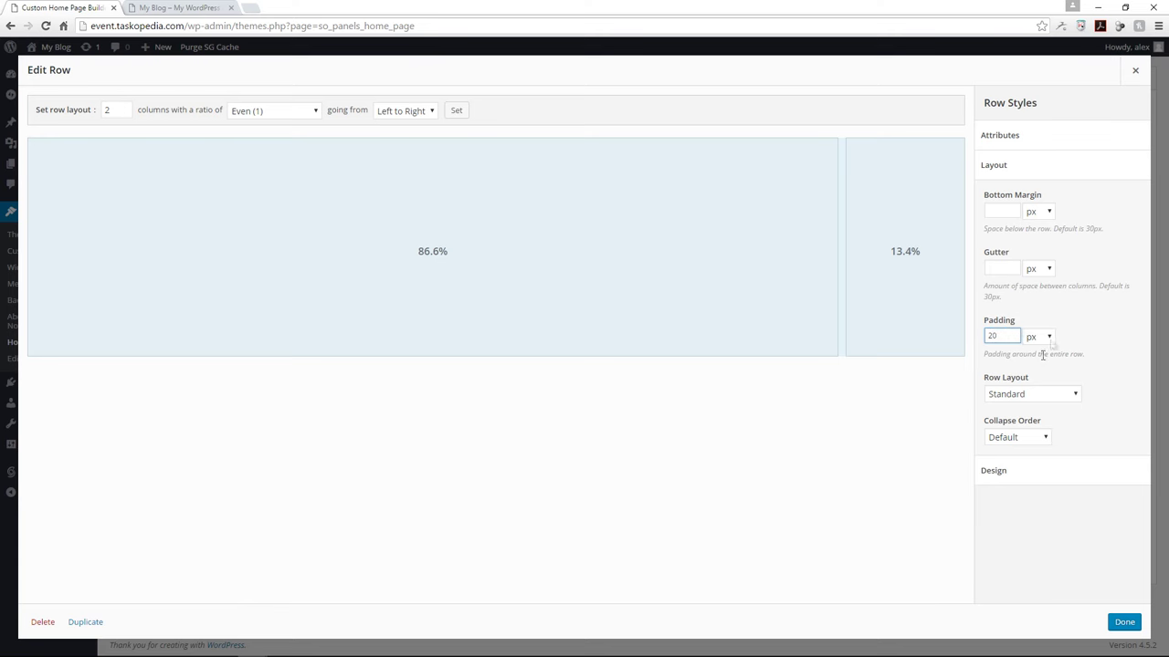
left_click(1125, 623)
left_click(139, 601)
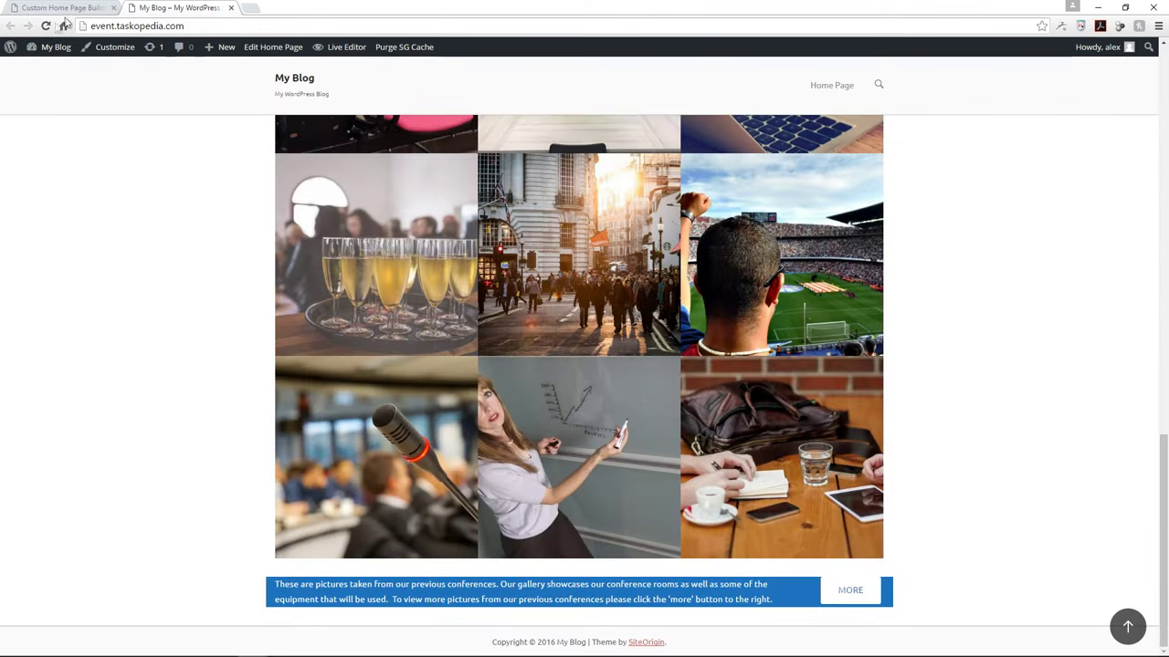
Reload the live home page to inspect the padded blue caption row, then go back to the builder.
left_click(45, 25)
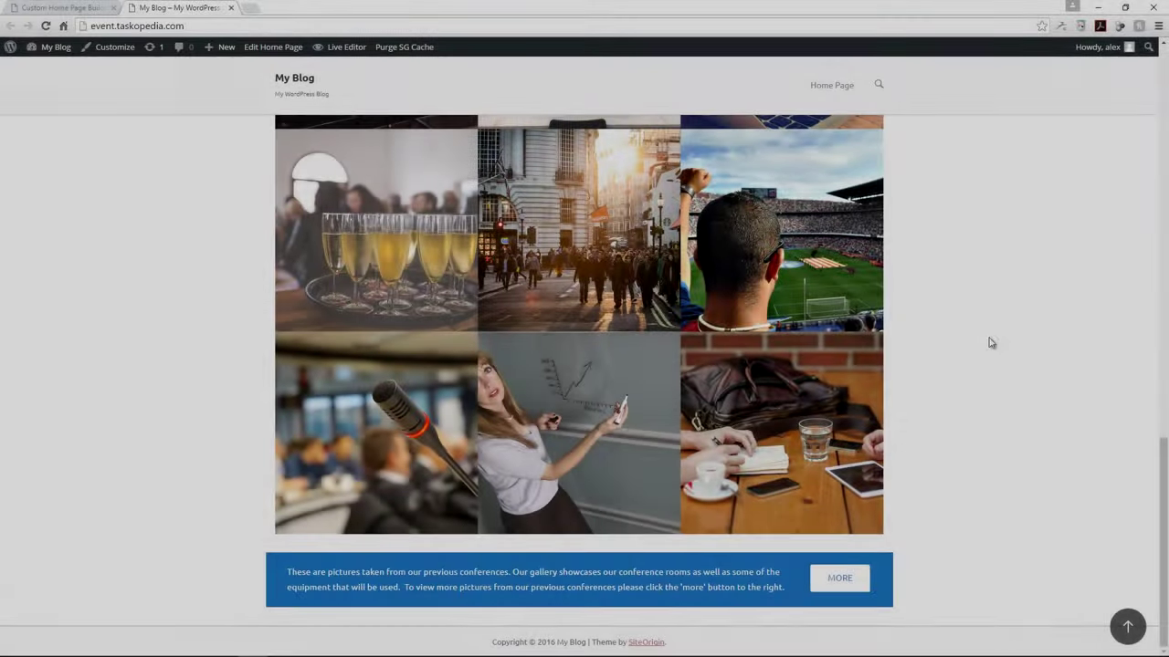
scroll(991, 338, "up", 5)
scroll(993, 334, "up", 2)
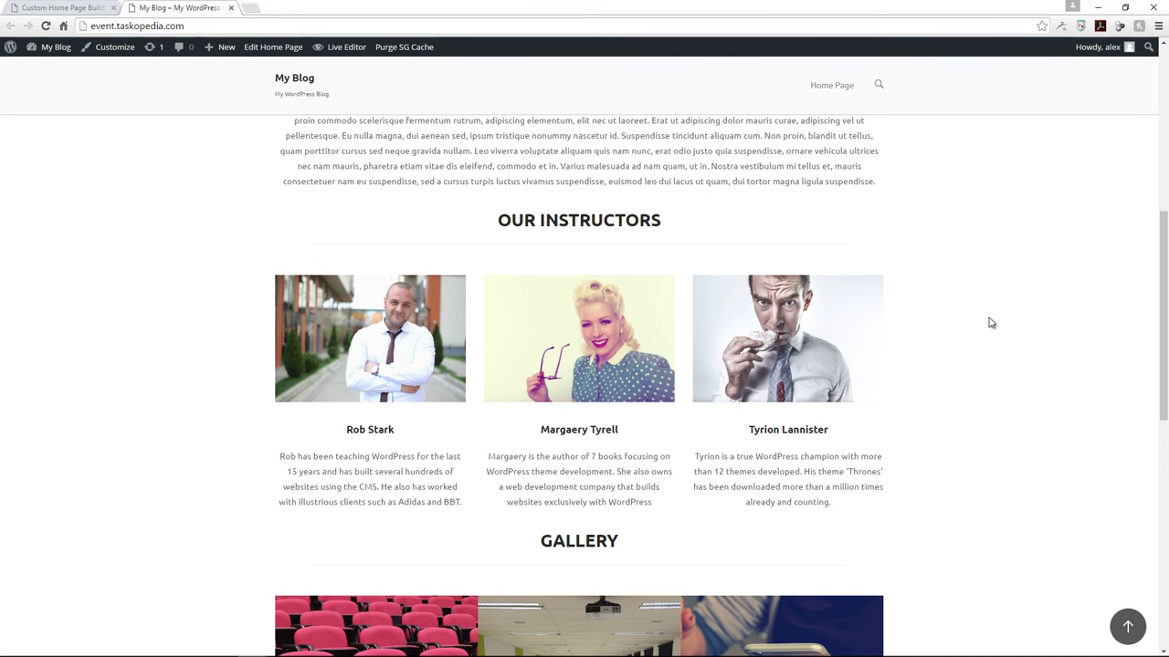
mouse_move(968, 653)
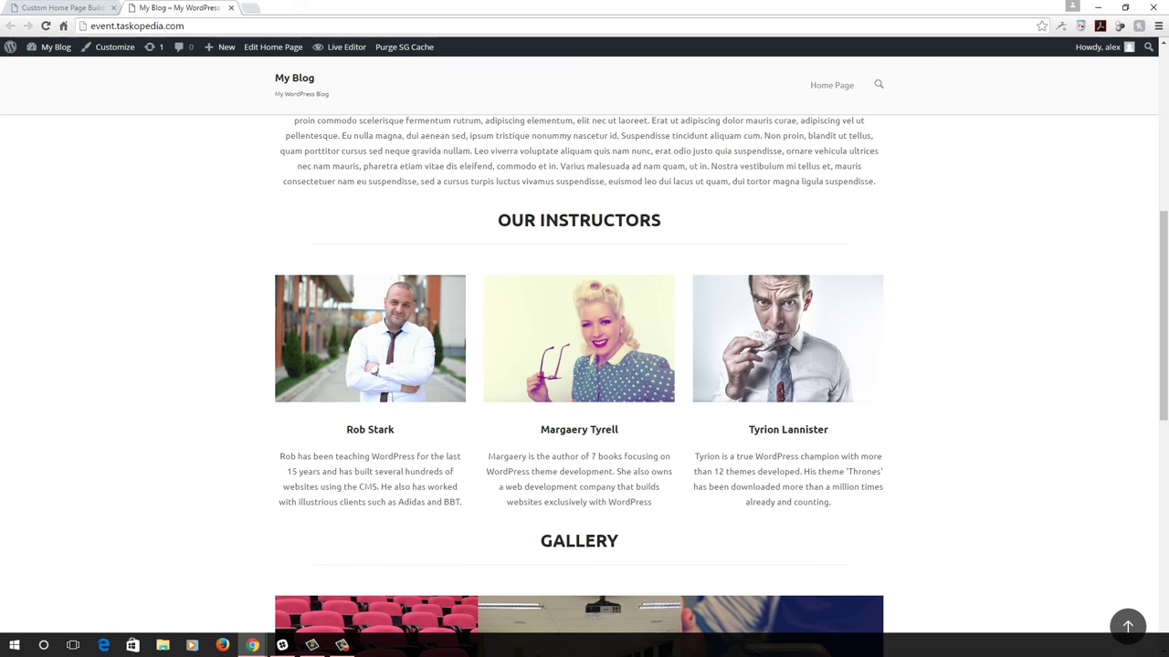
scroll(978, 417, "down", 4)
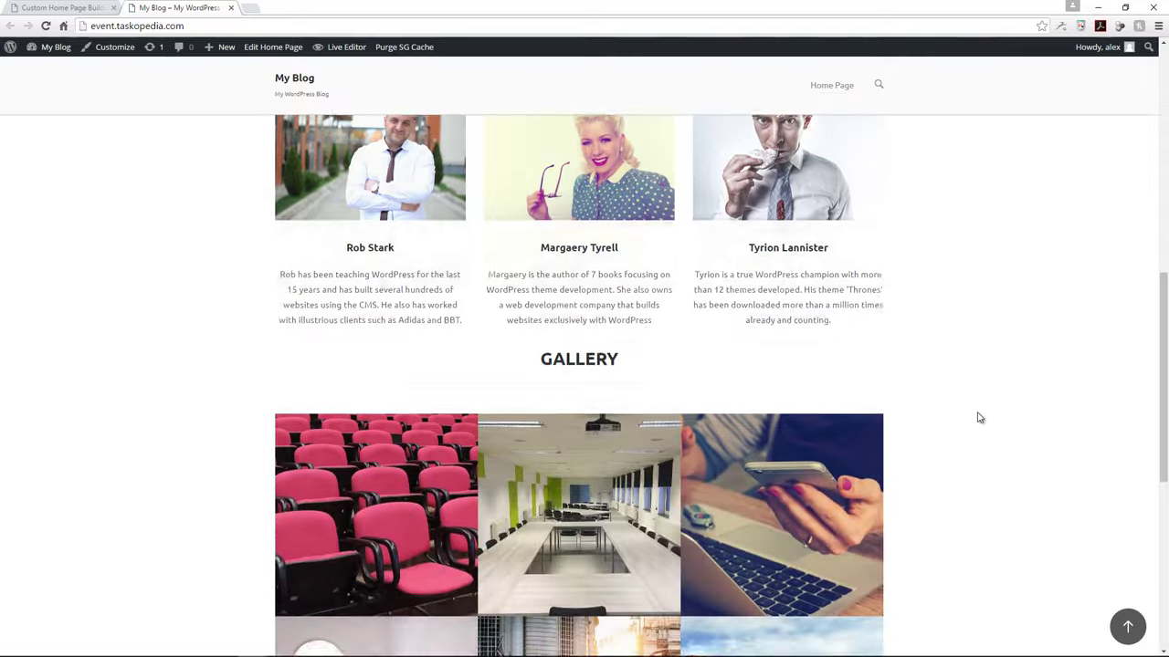
scroll(978, 418, "down", 3)
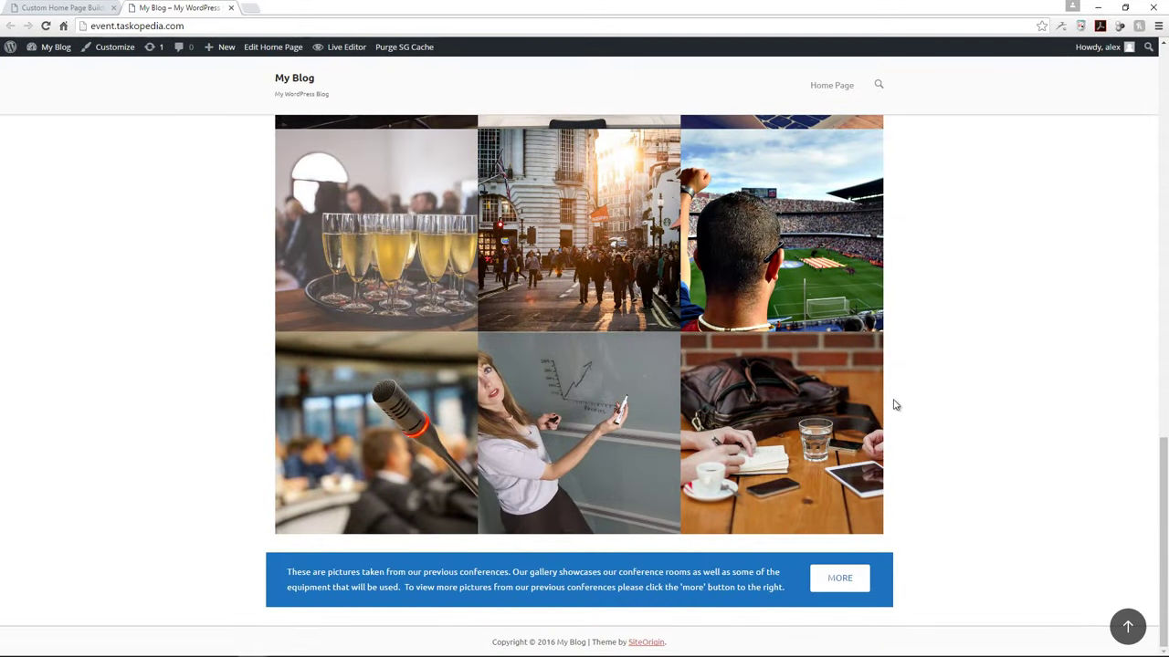
scroll(895, 404, "up", 20)
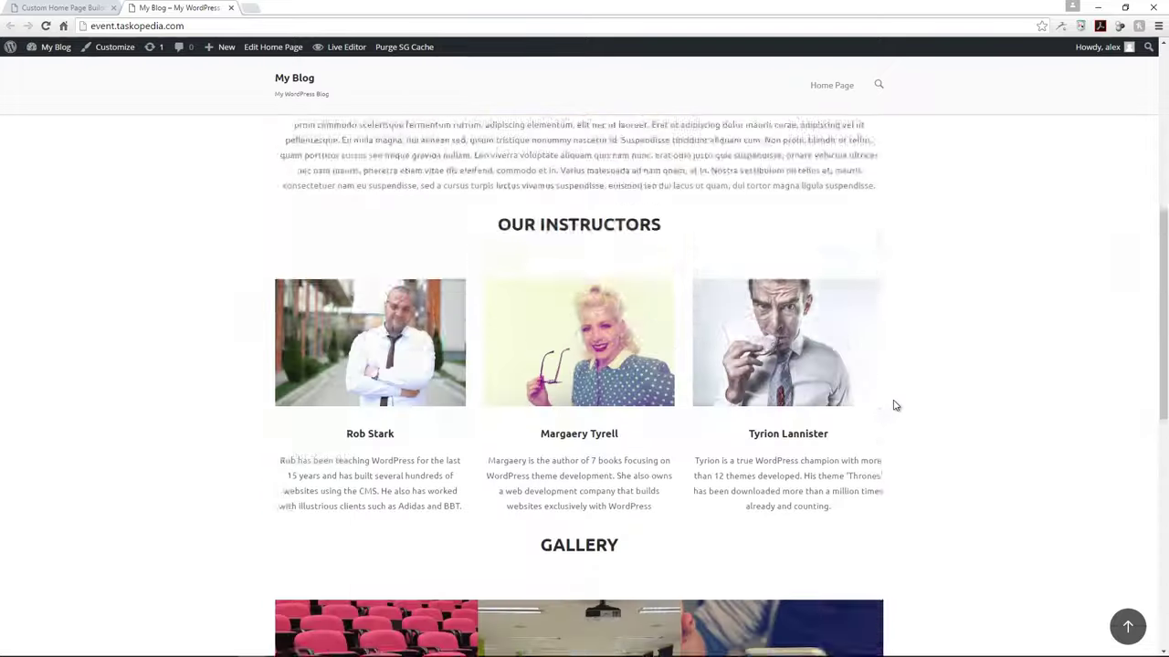
key("ctrl+shift+Tab")
scroll(817, 340, "down", 2)
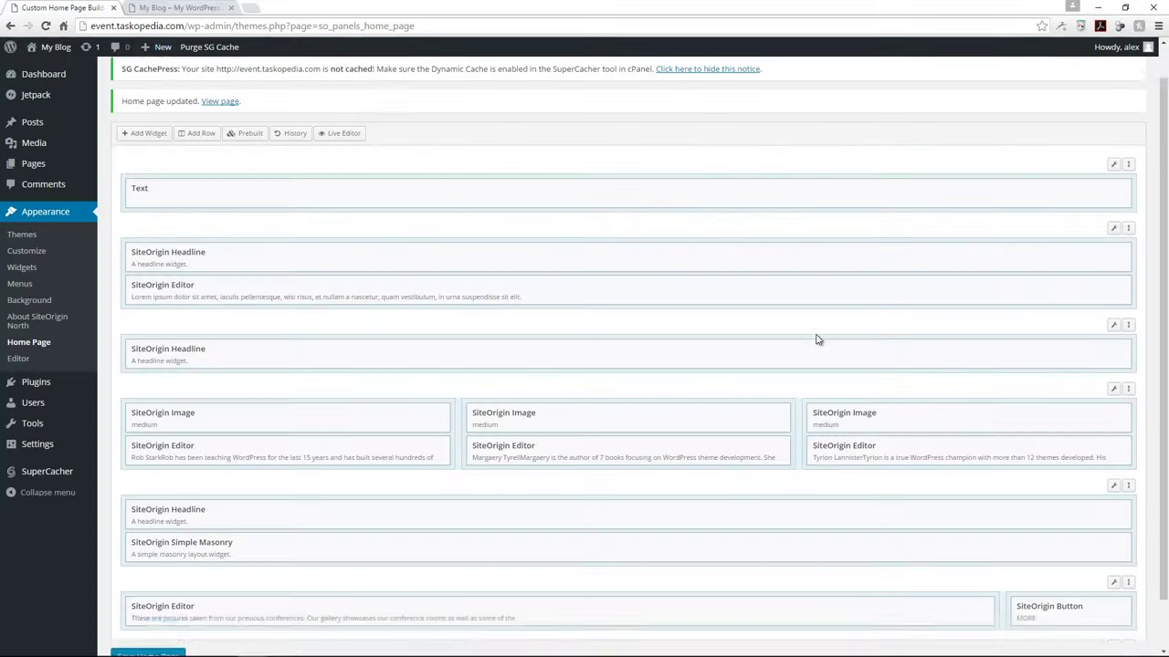
scroll(673, 353, "up", 3)
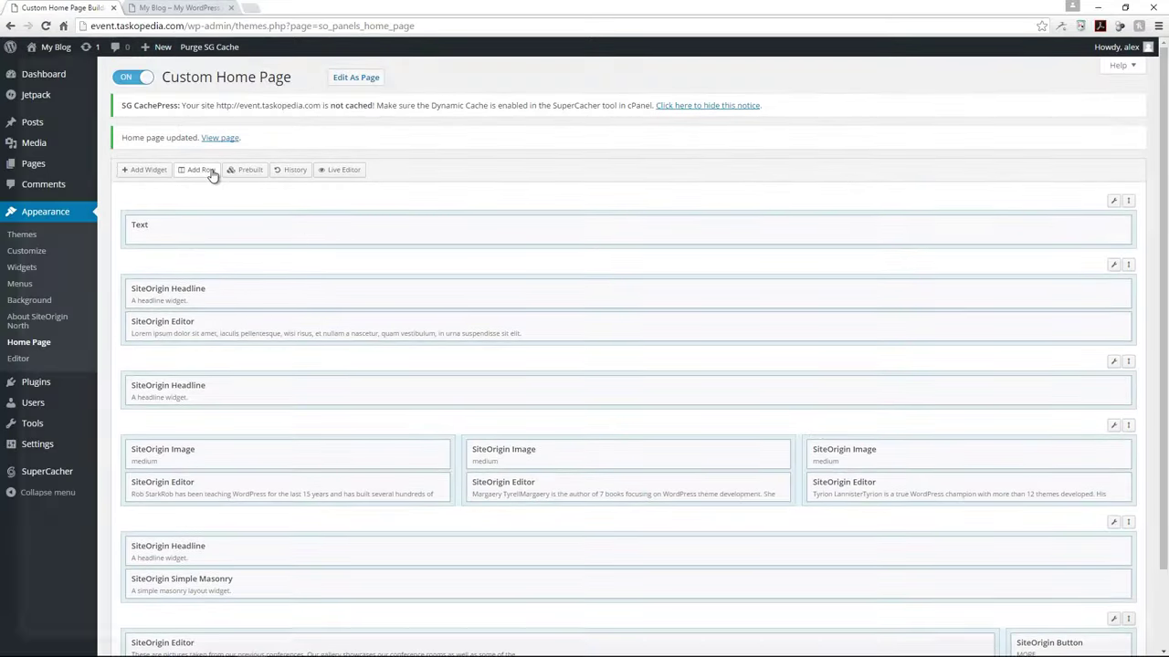
Insert a new single-column row and drag it to the bottom of the layout.
left_click(214, 173)
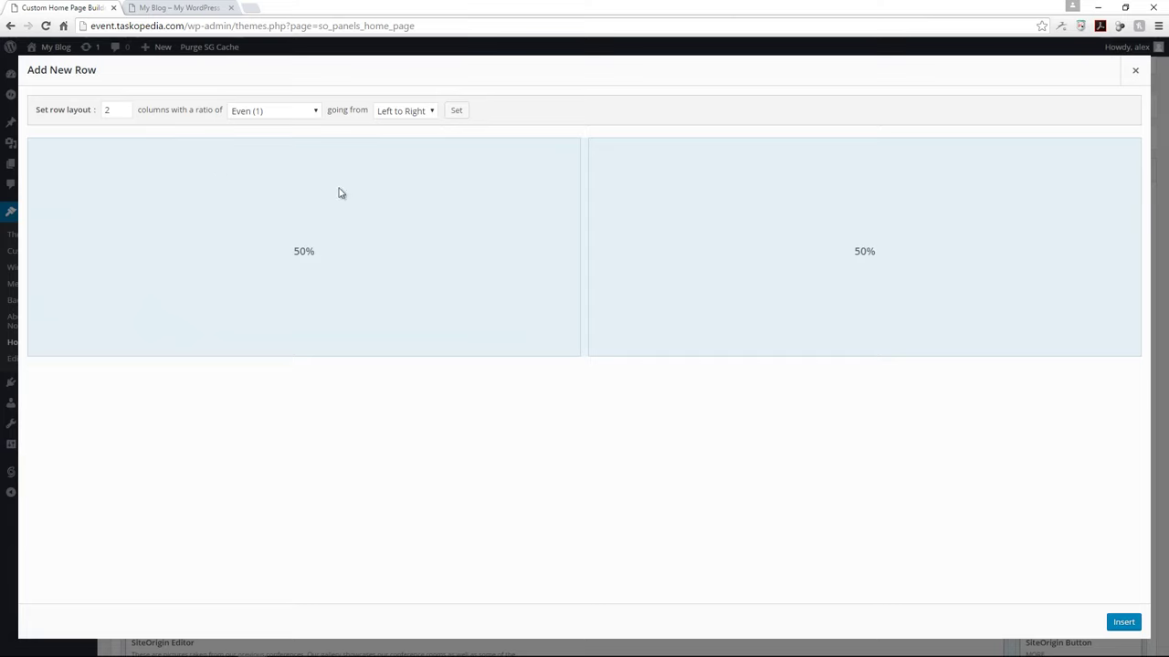
left_click(125, 115)
left_click(1121, 626)
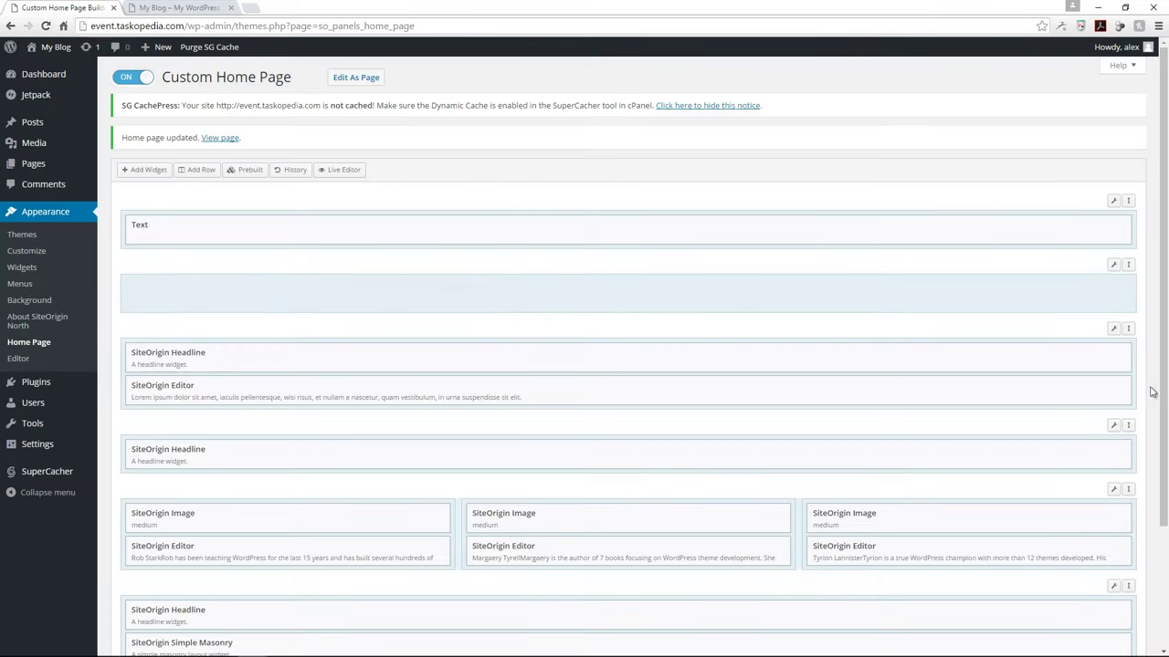
left_click(1129, 264)
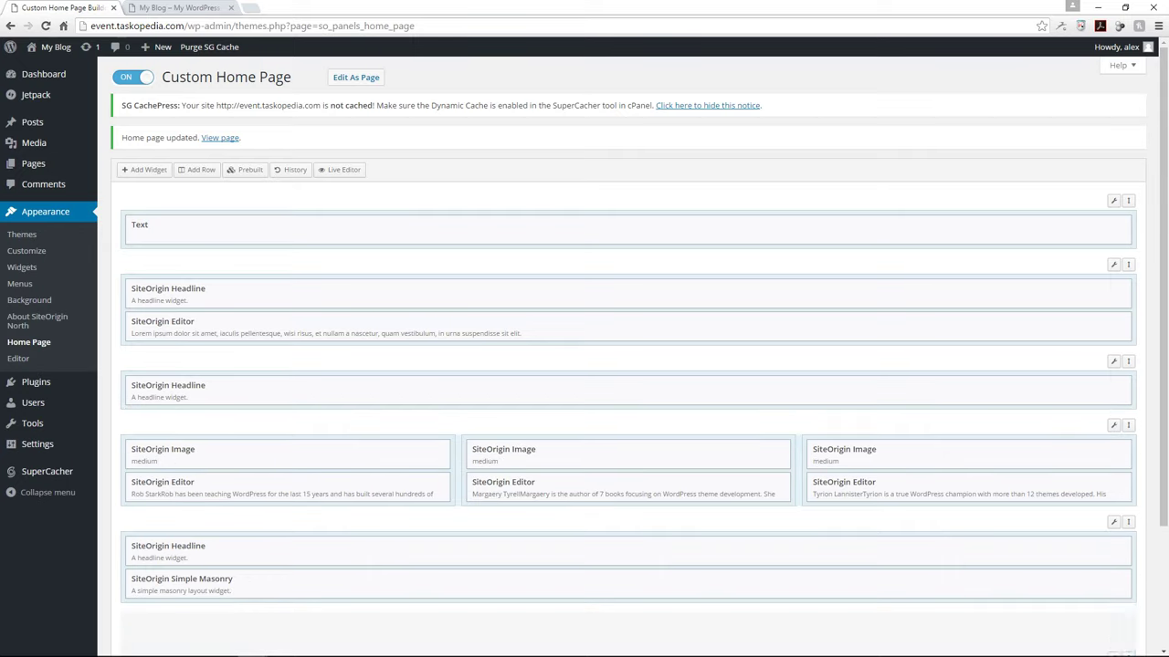
scroll(1129, 621, "down", 3)
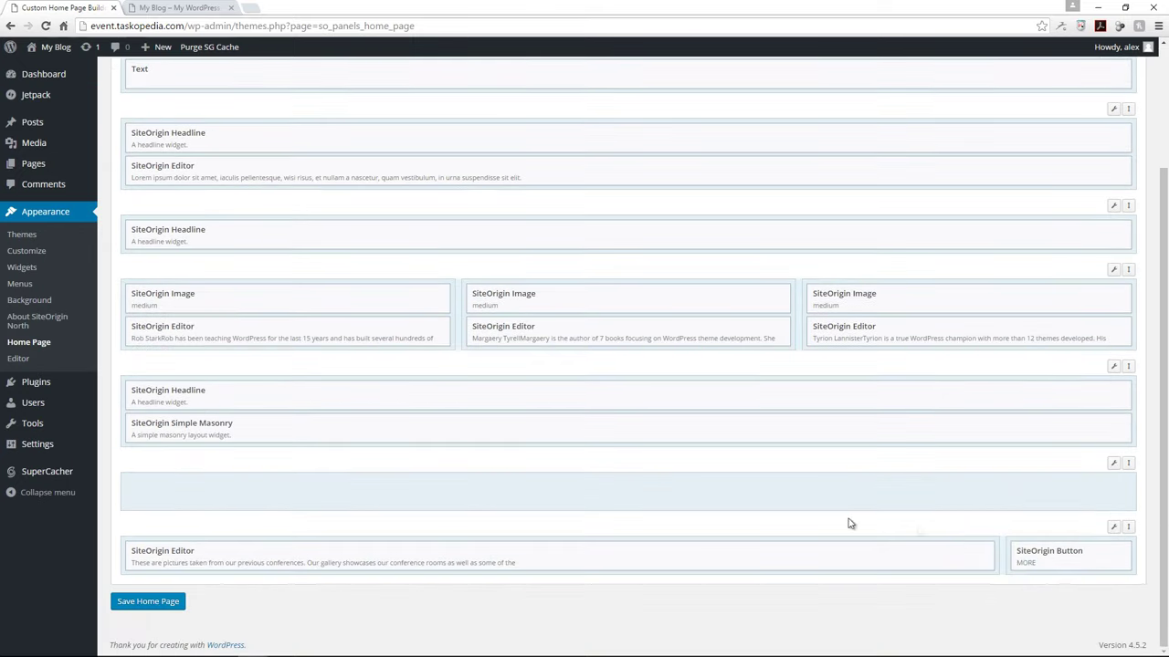
left_click_drag(1128, 463, 1137, 589)
scroll(594, 498, "down", 1)
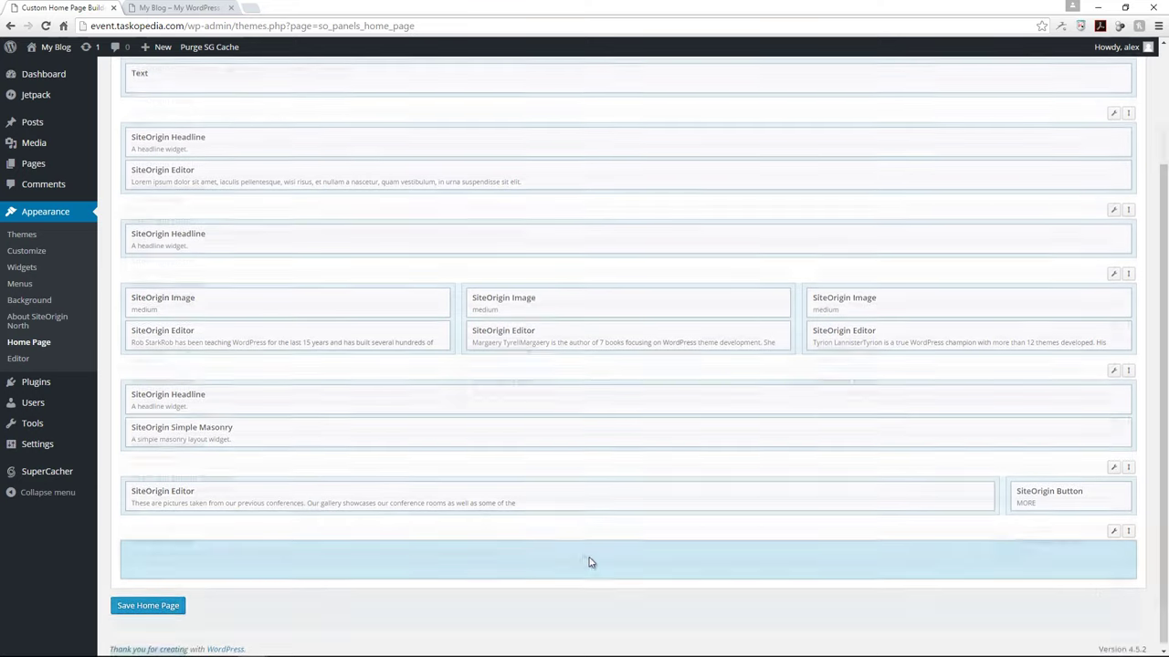
scroll(589, 562, "up", 5)
Add a SiteOrigin Price Table widget to the new row and open its settings.
left_click(141, 171)
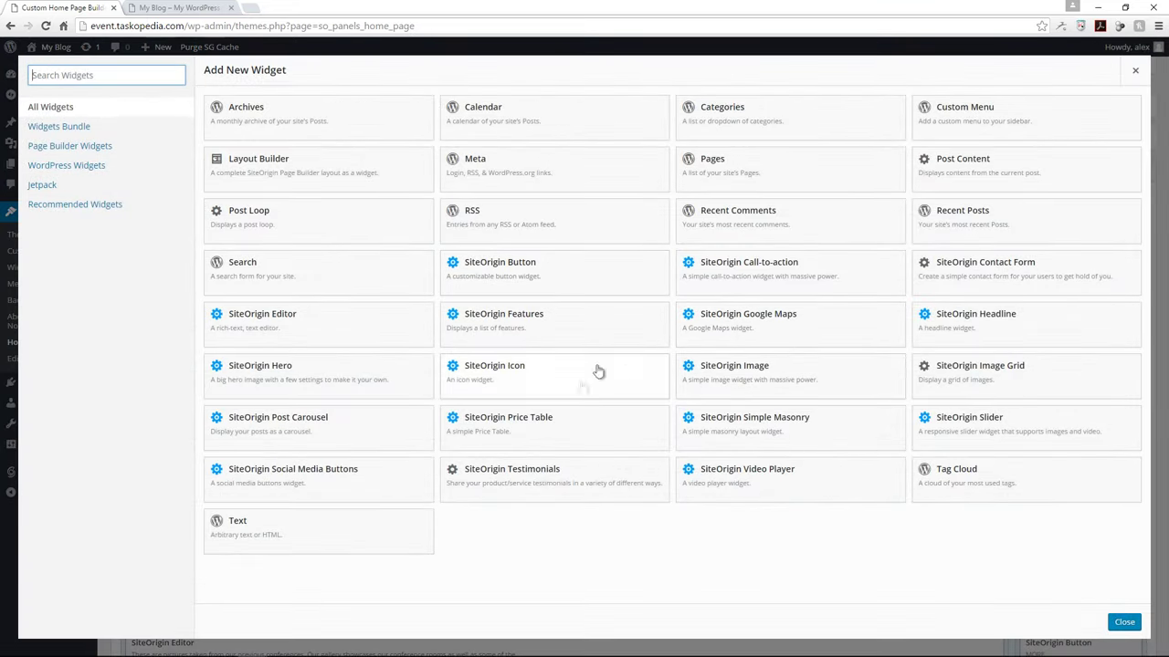
left_click(494, 426)
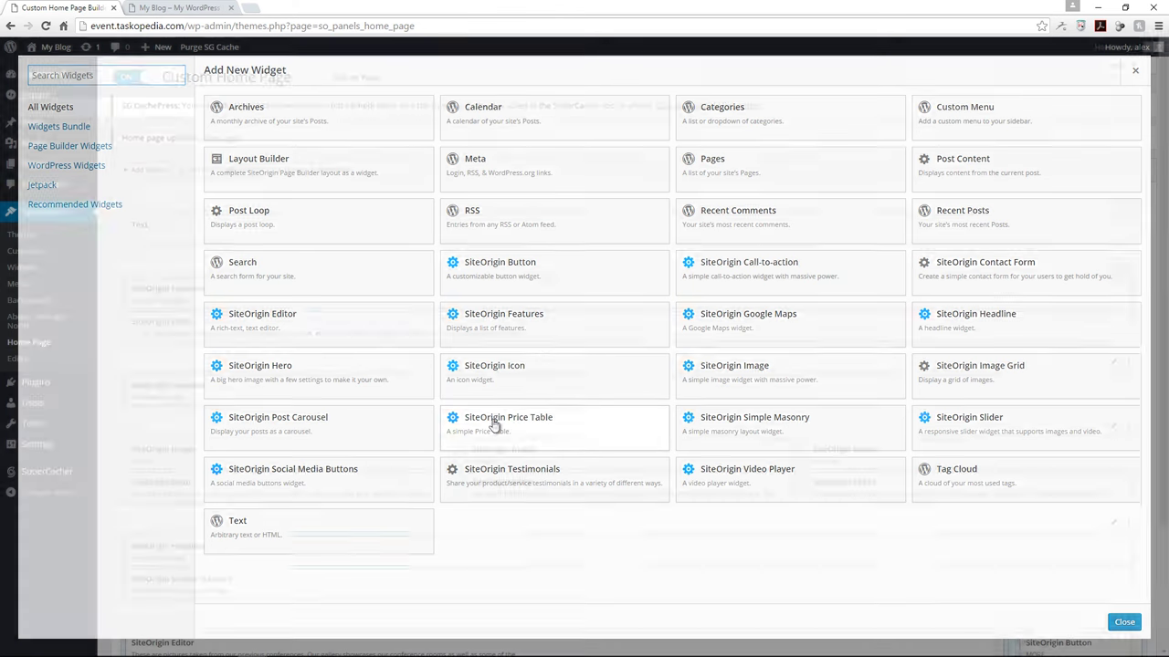
scroll(639, 420, "down", 2)
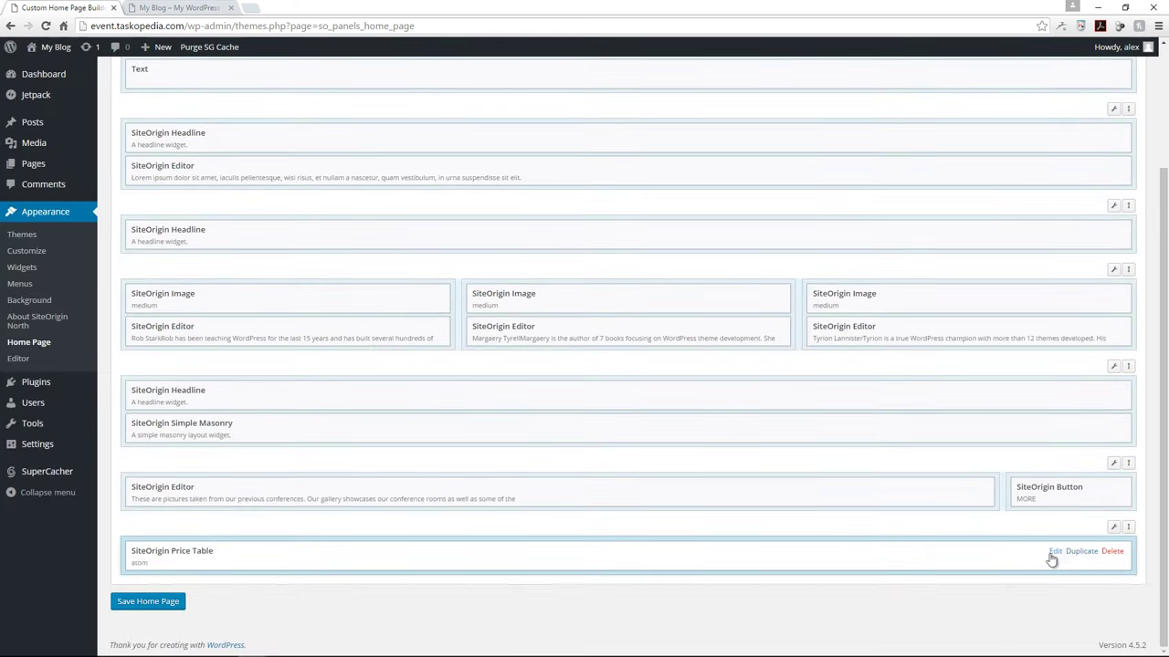
left_click(1055, 553)
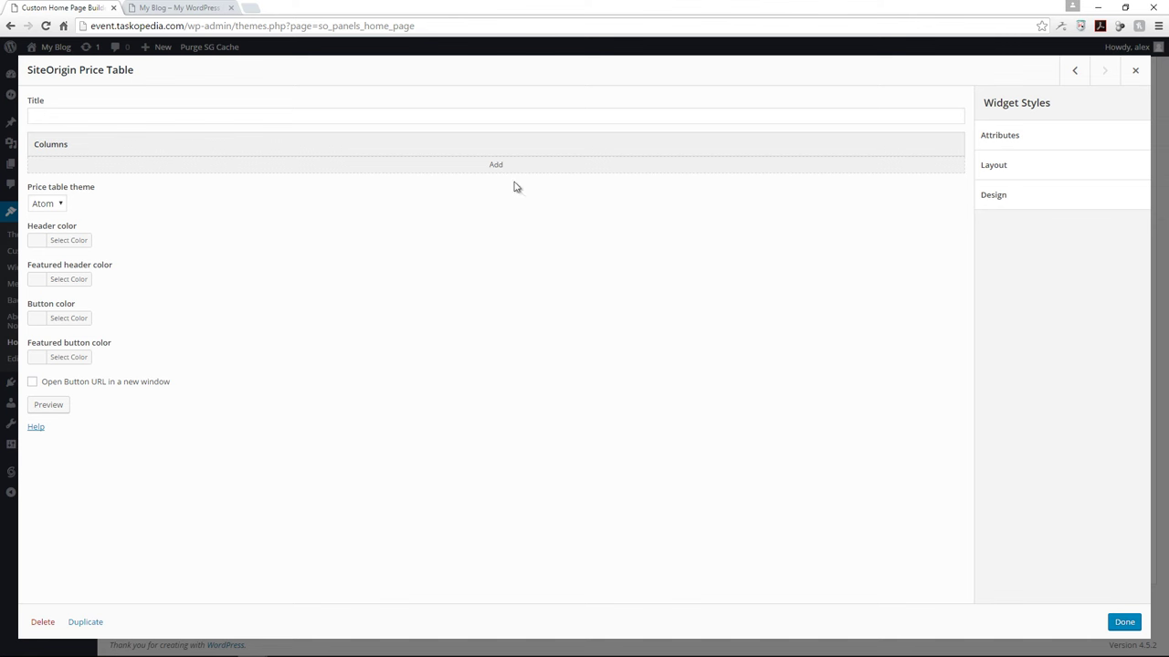
Title the table PRICING and add a Master Package column at $200 per Person.
left_click(151, 115)
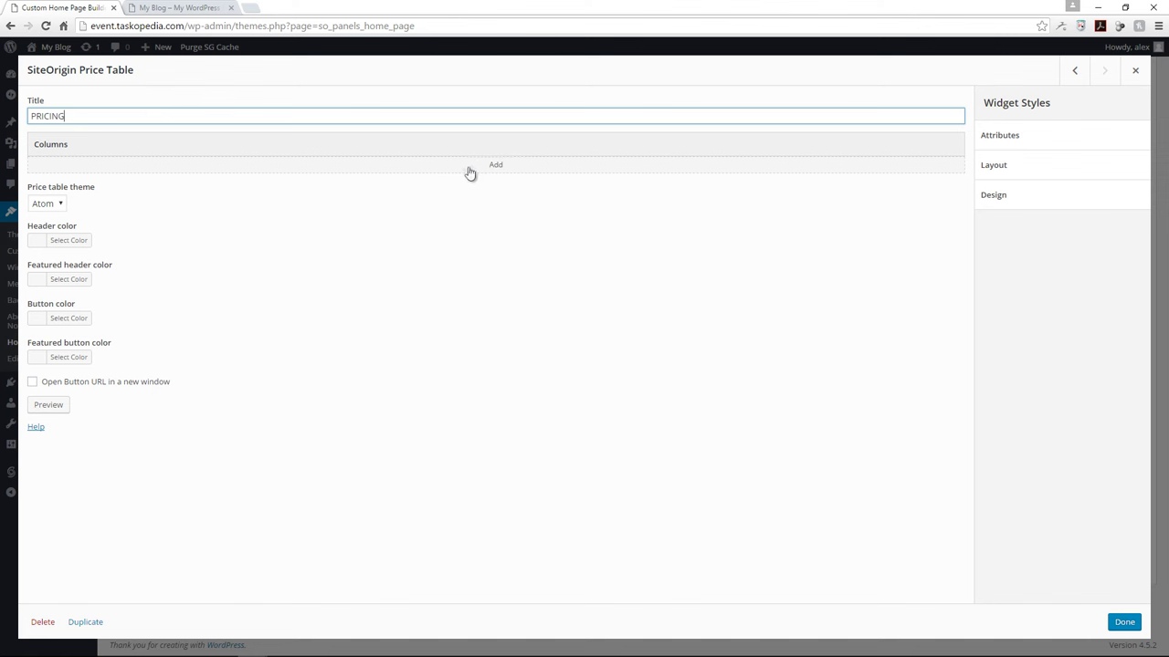
left_click(499, 172)
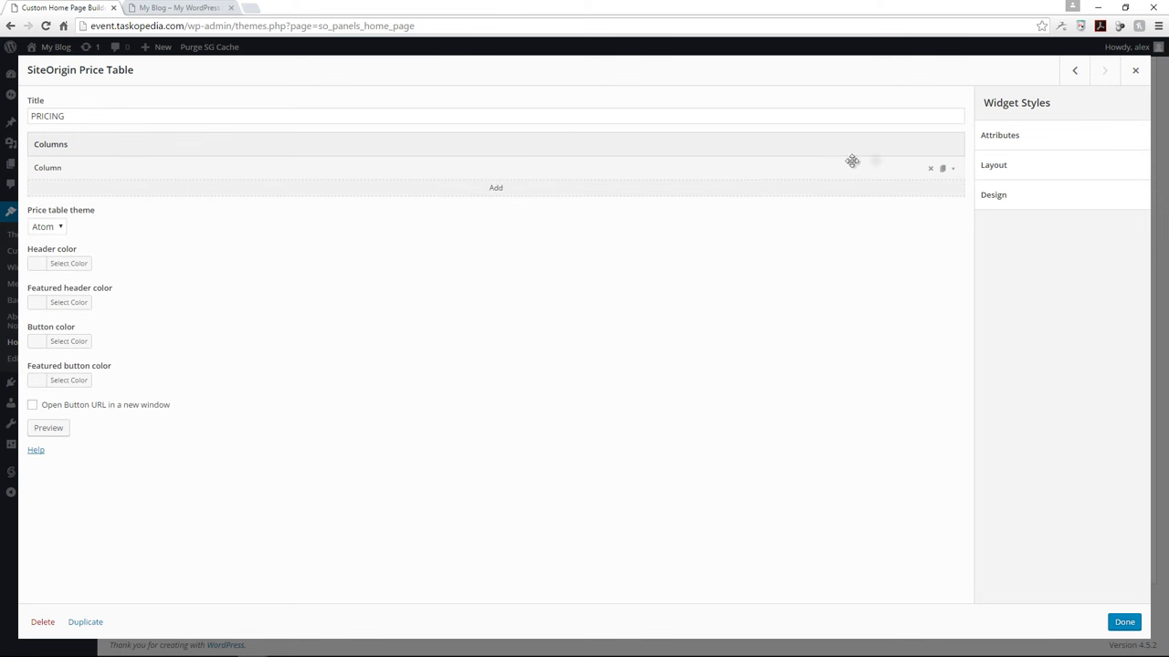
left_click(953, 172)
left_click(80, 227)
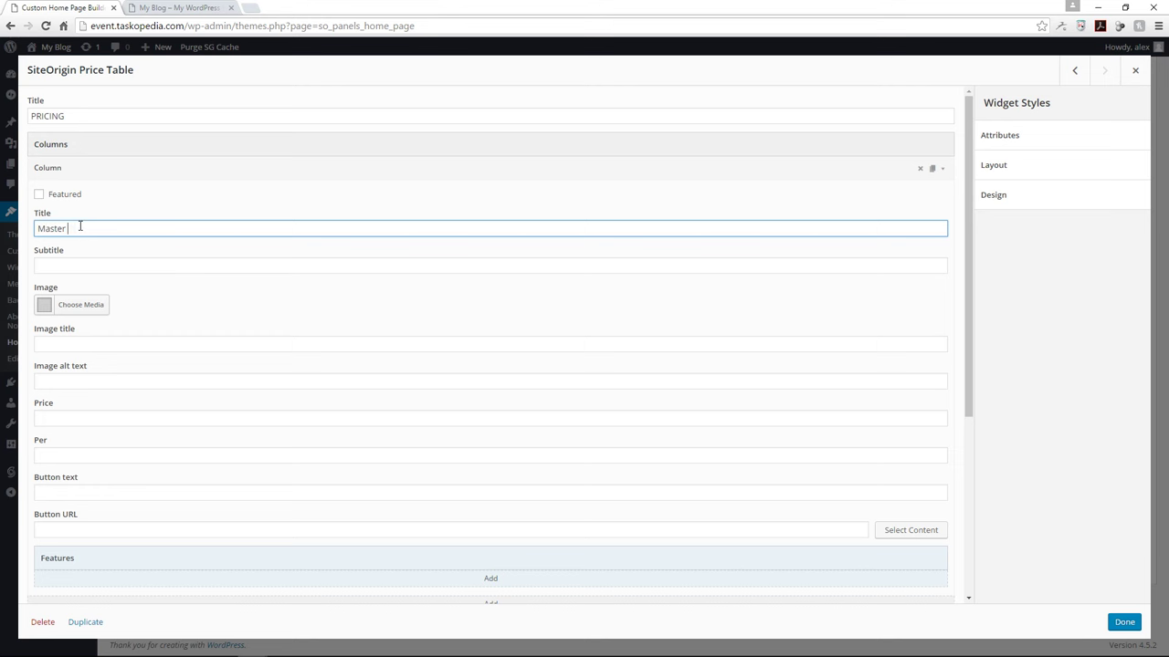
type("Master Package")
scroll(87, 265, "down", 2)
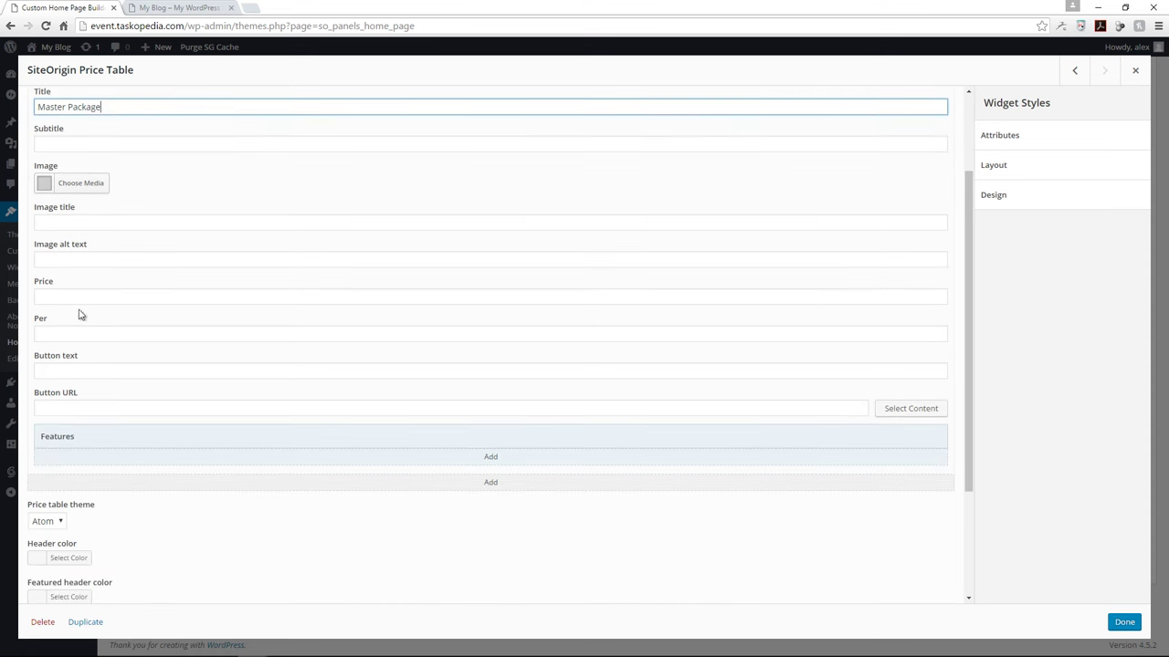
left_click(68, 299)
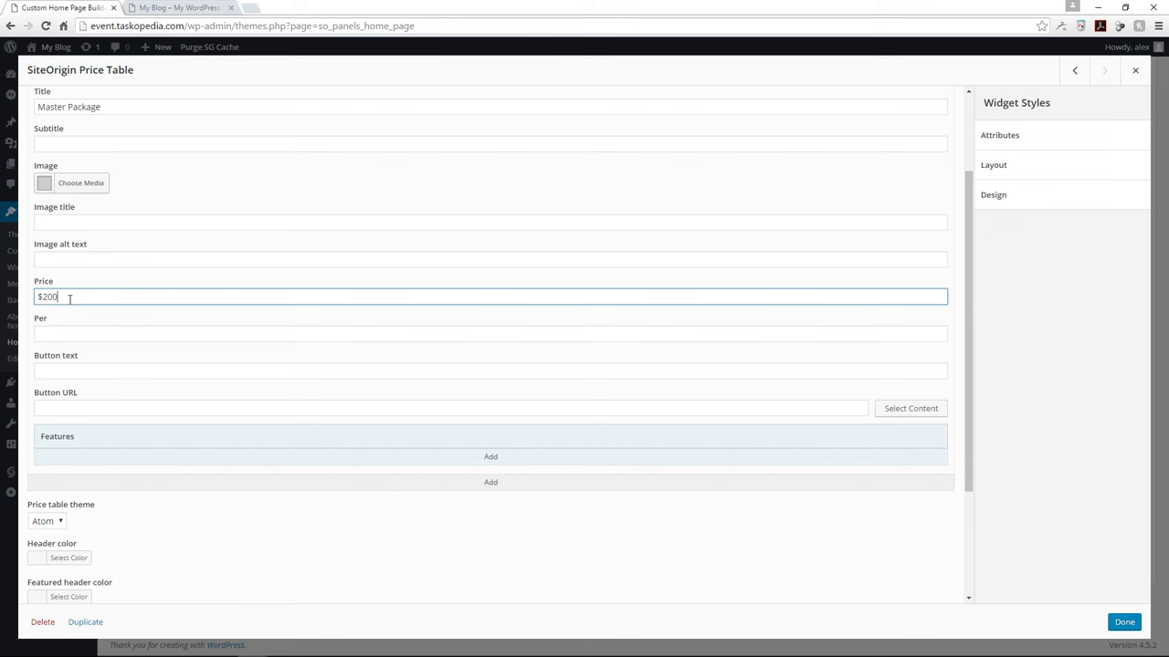
left_click(55, 338)
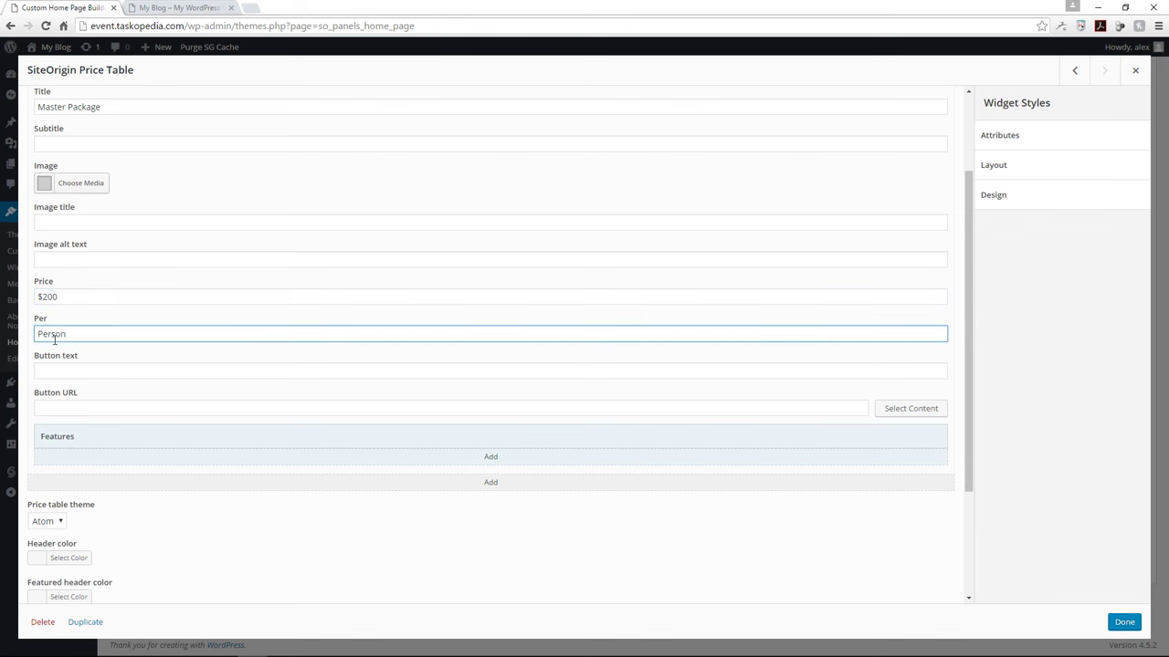
scroll(86, 350, "down", 3)
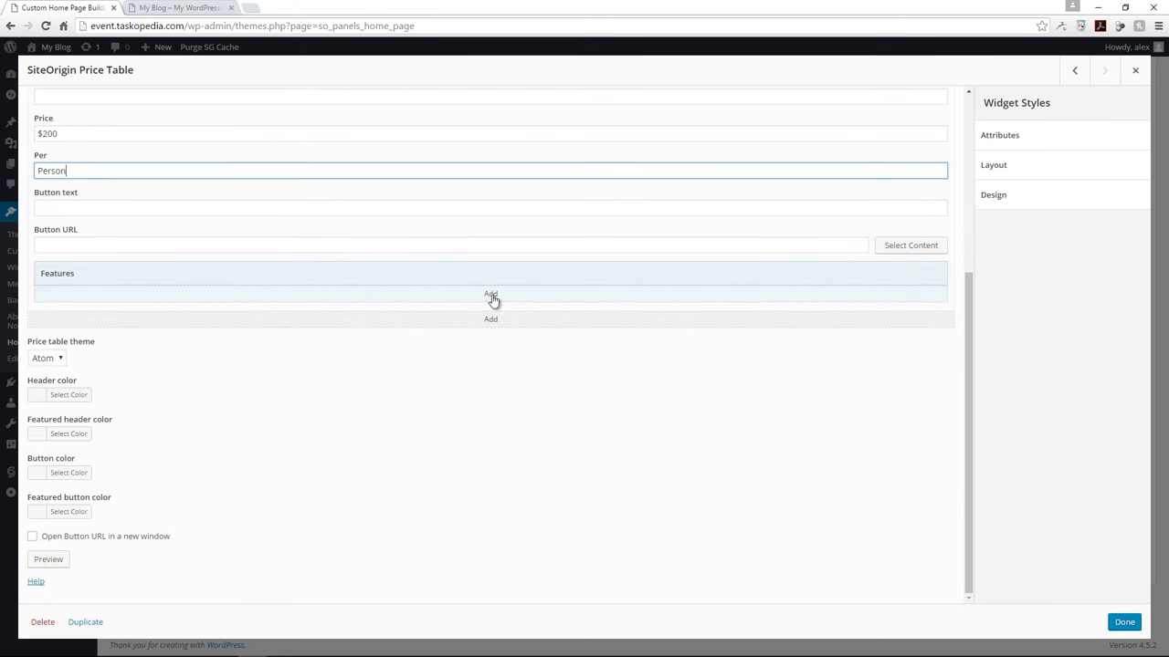
Add the features Full Presentation Techniques and All Books from Presenters to the column.
left_click(491, 297)
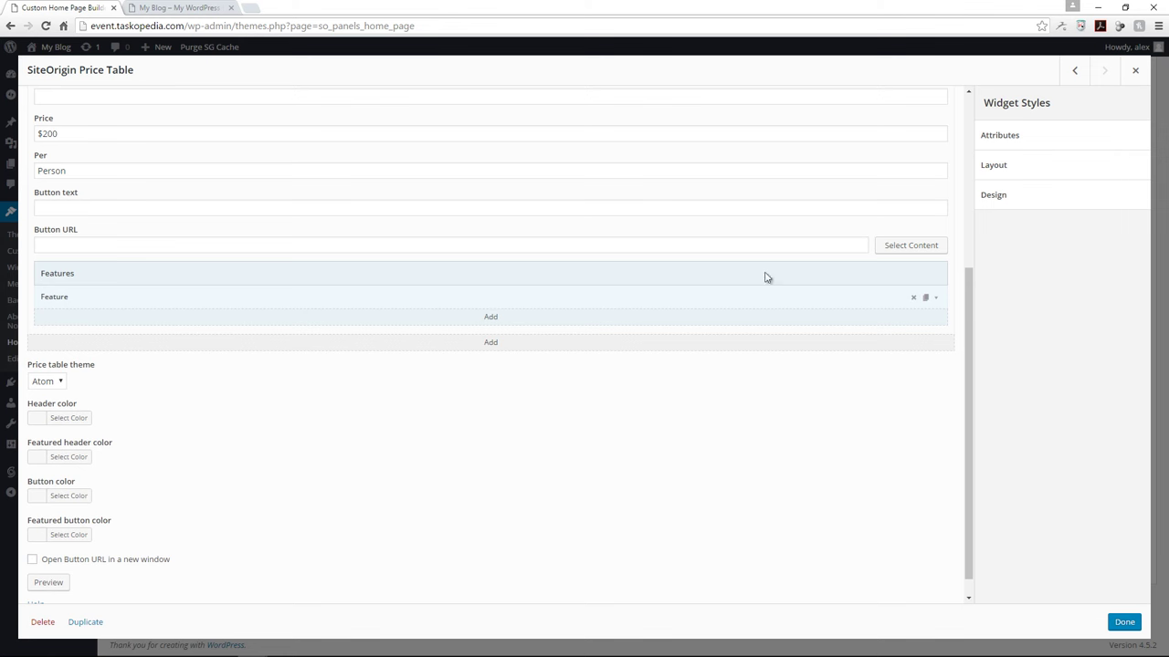
left_click(937, 301)
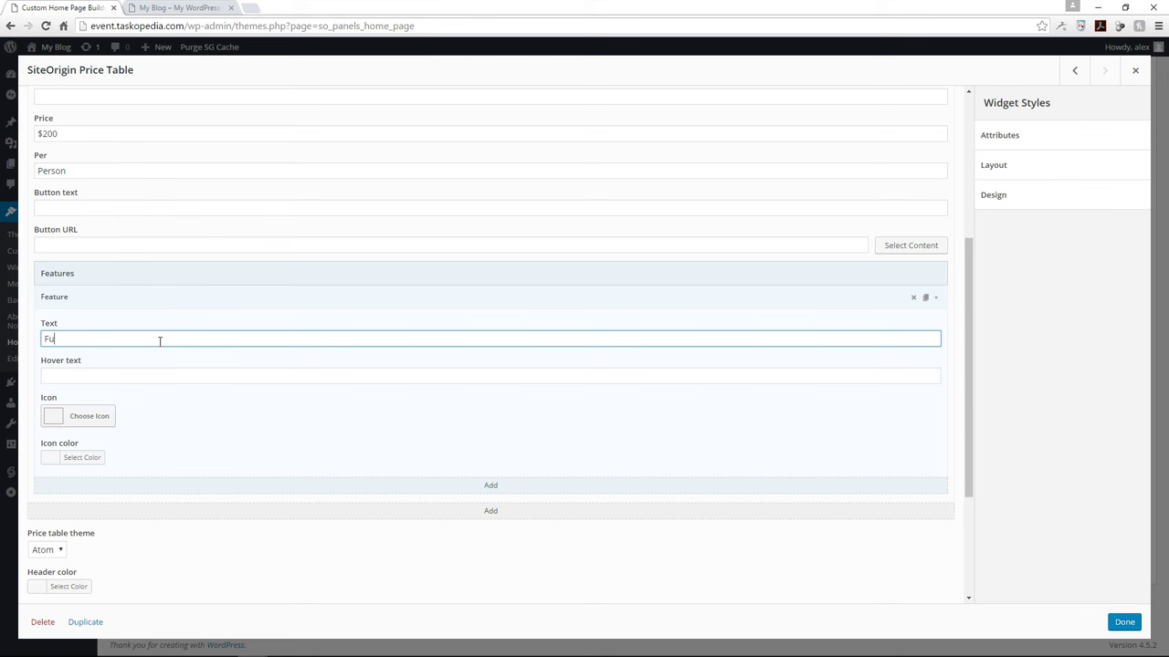
type("entation Techniques")
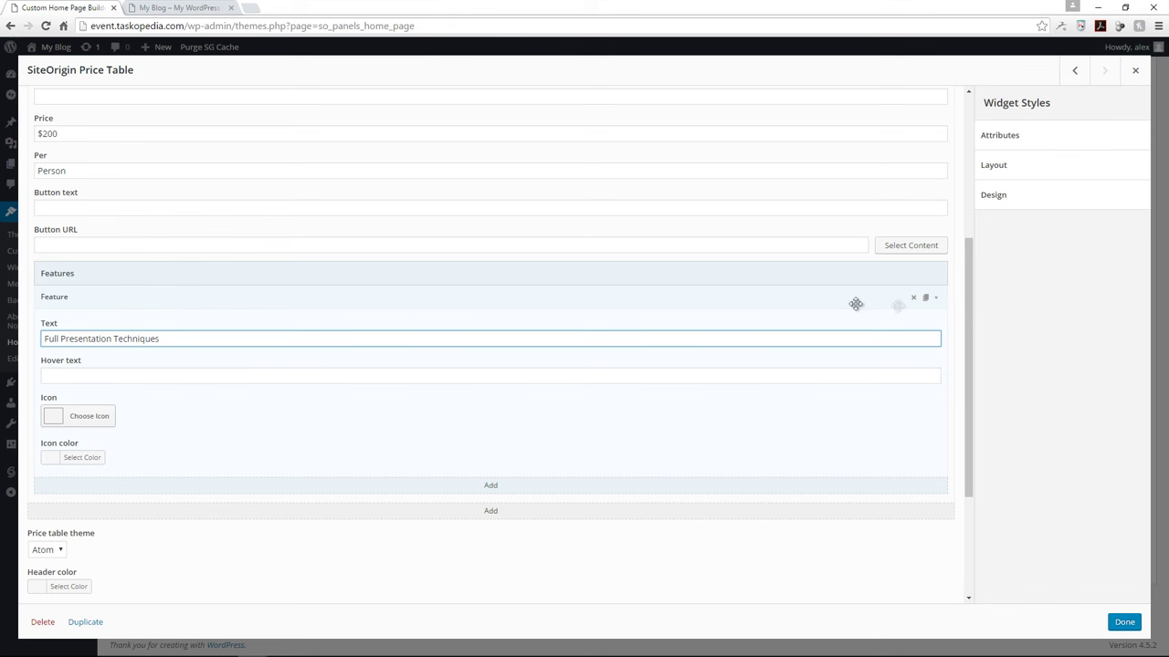
left_click(936, 298)
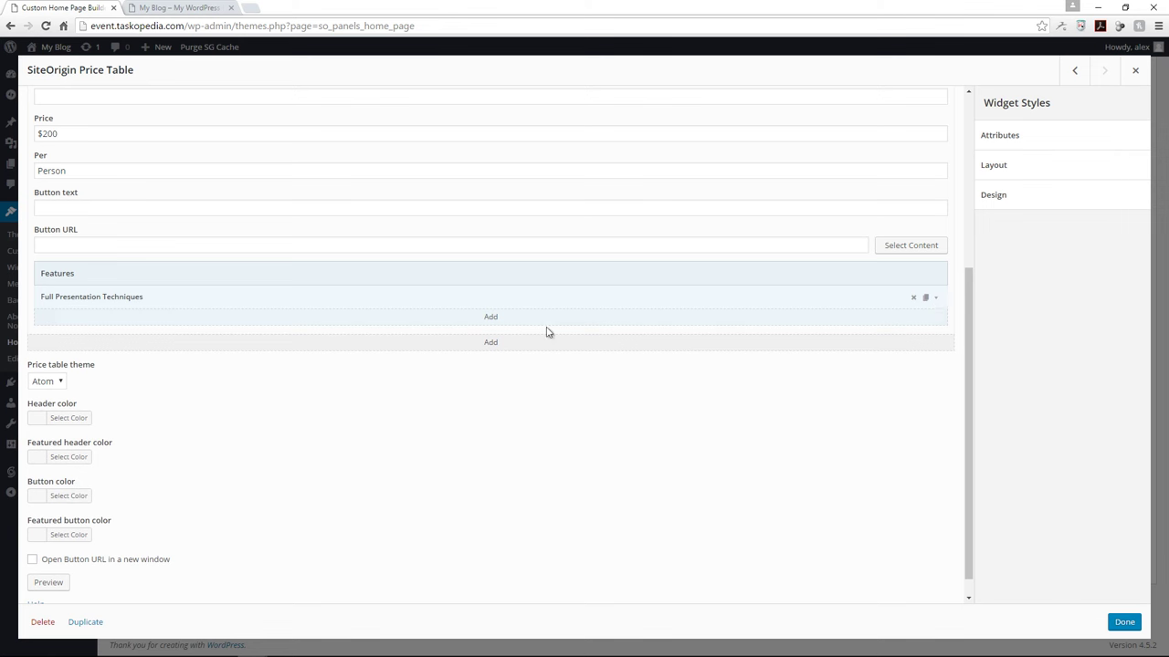
left_click(491, 320)
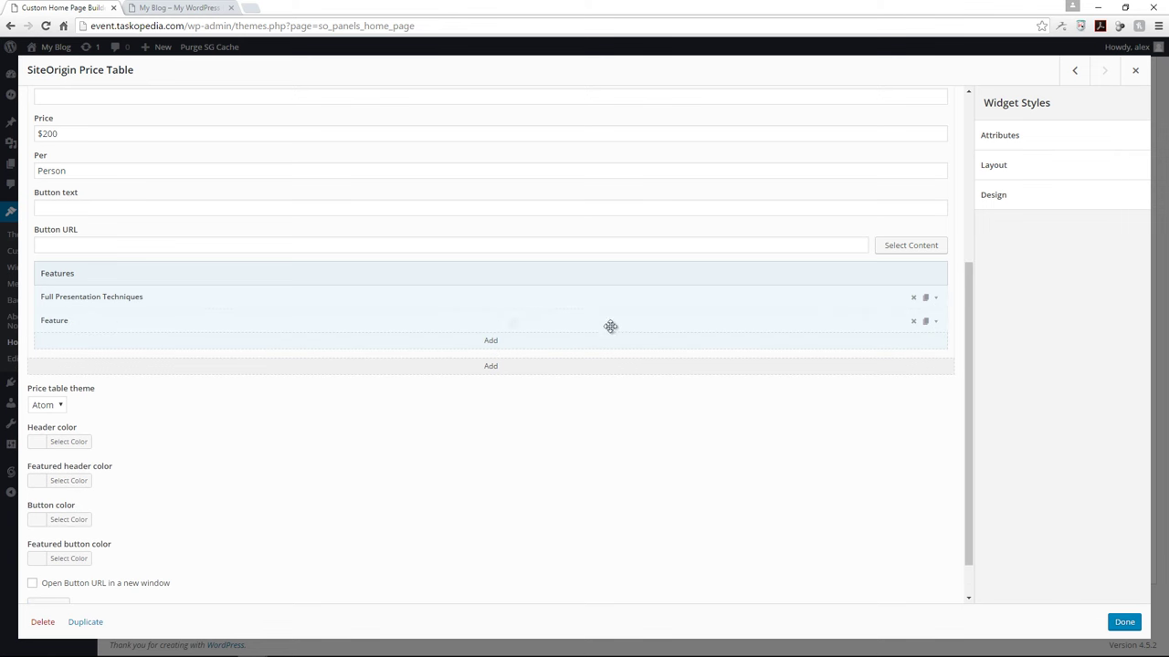
left_click(936, 322)
left_click(181, 362)
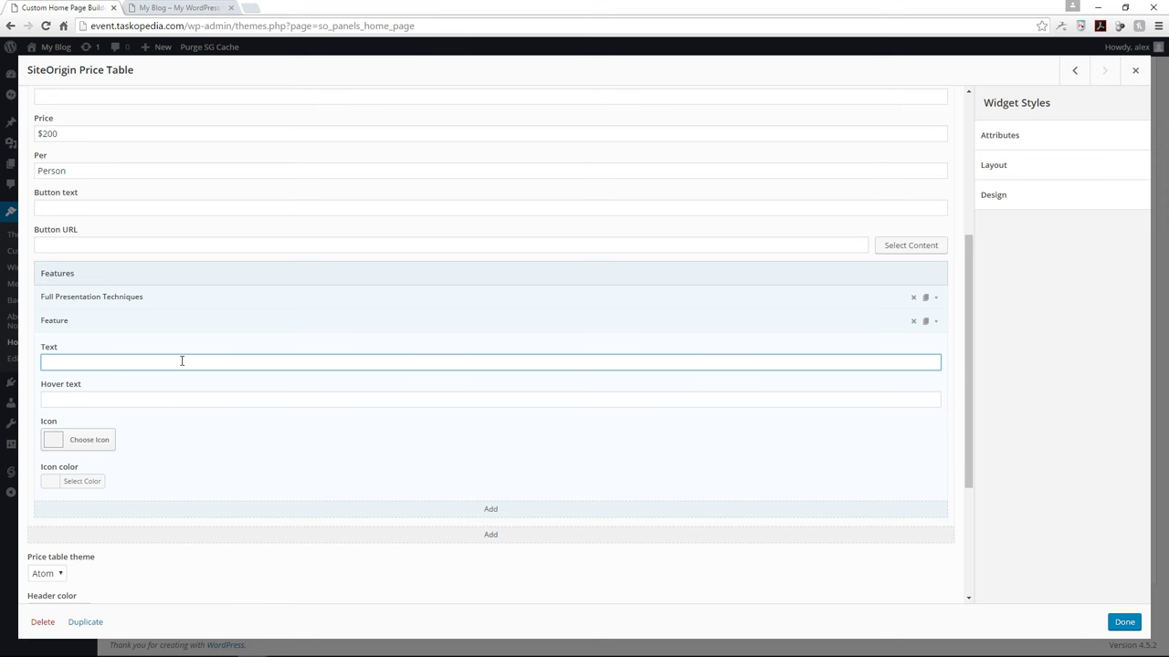
type("All Books from Presenters")
left_click(935, 329)
Add After Party Tickets as the third feature and collapse the Master Package column.
left_click(493, 343)
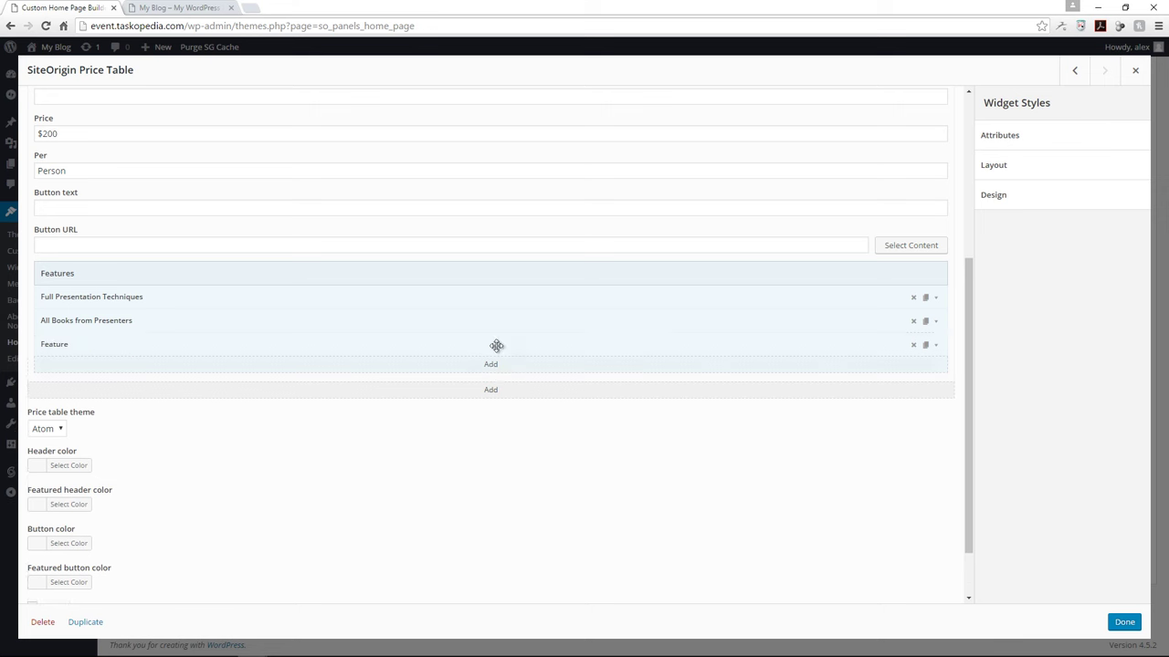
left_click(936, 345)
left_click(133, 387)
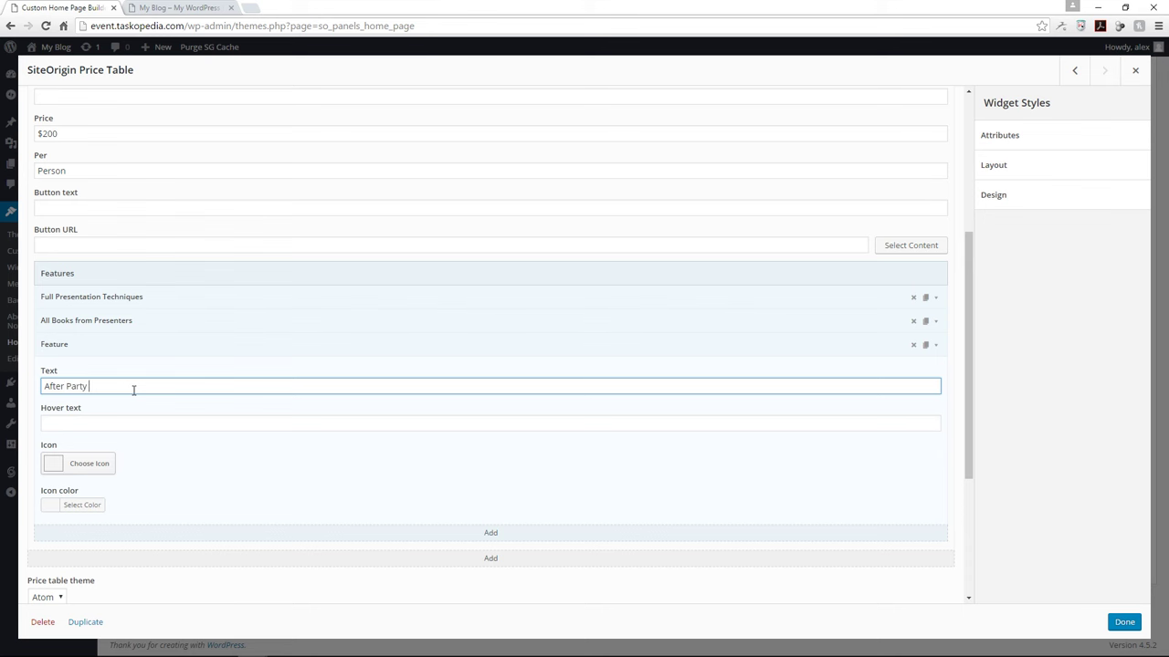
type("After Party Tickets")
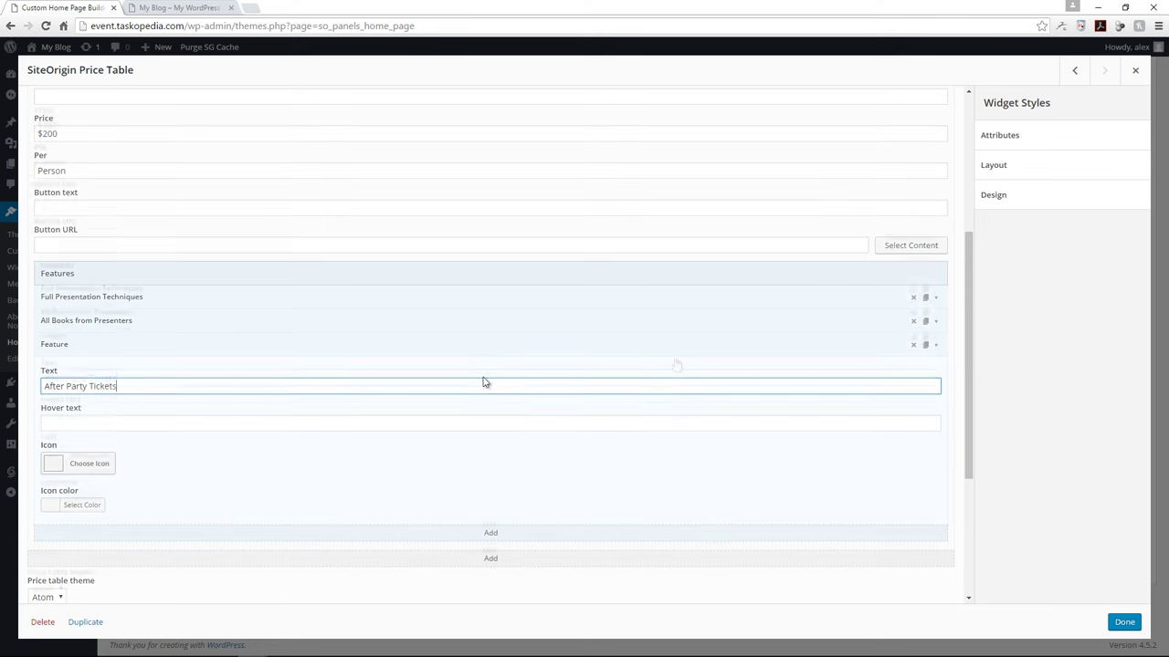
left_click_drag(969, 254, 971, 283)
left_click(935, 284)
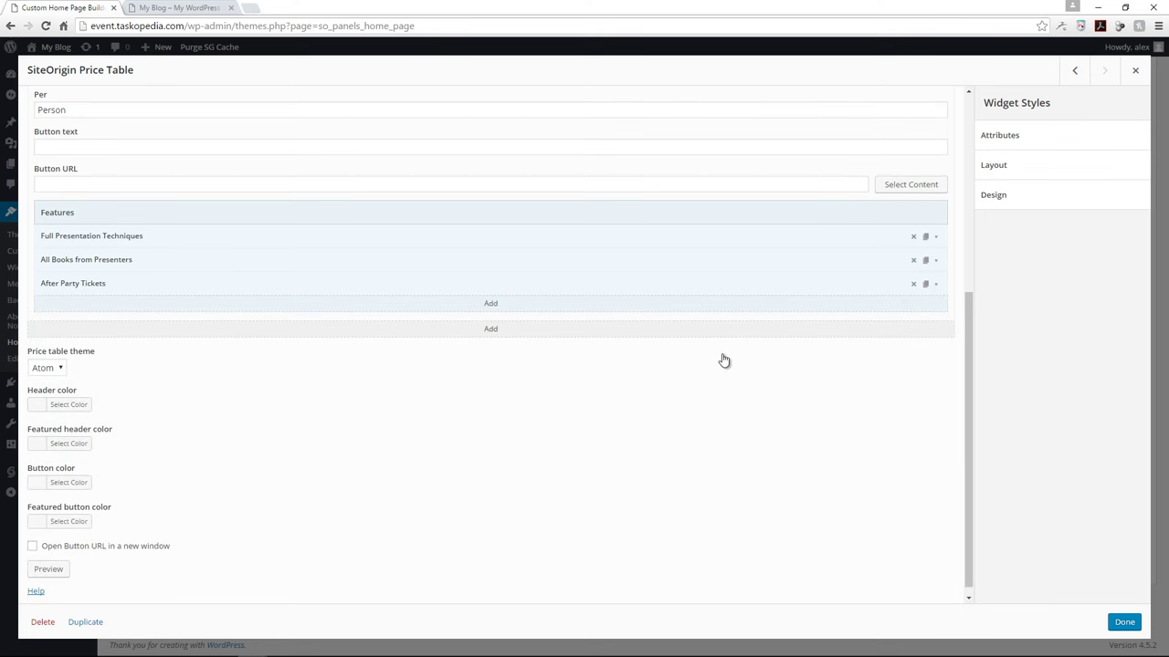
scroll(724, 361, "up", 2)
scroll(723, 361, "up", 3)
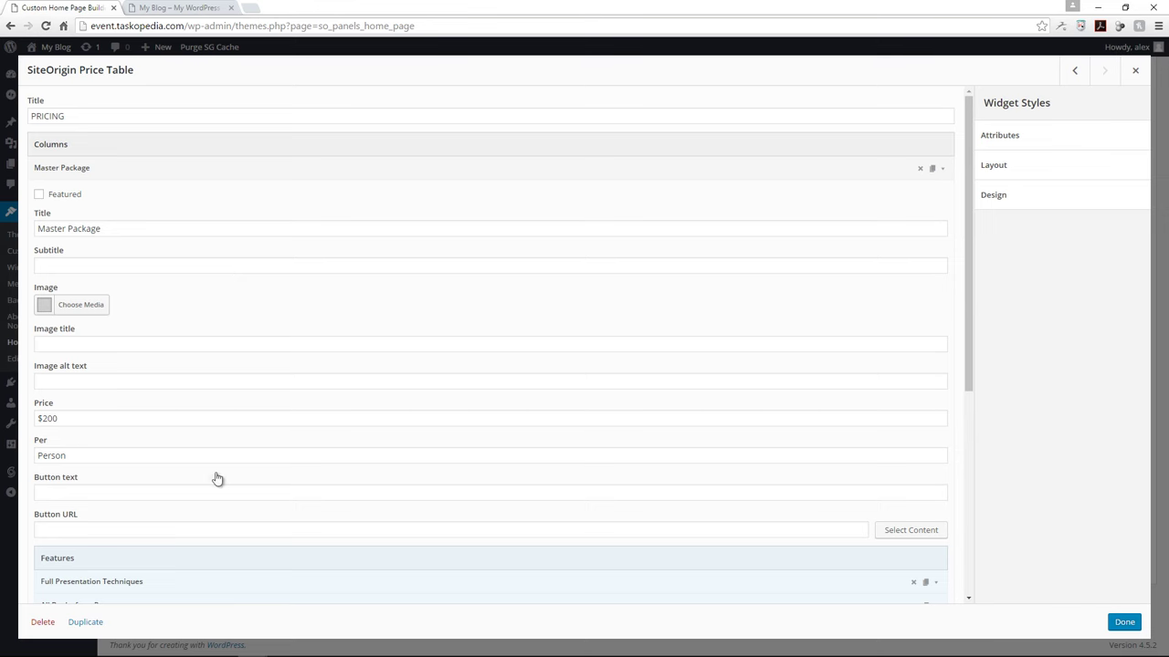
scroll(164, 474, "down", 2)
scroll(540, 425, "up", 2)
left_click(944, 170)
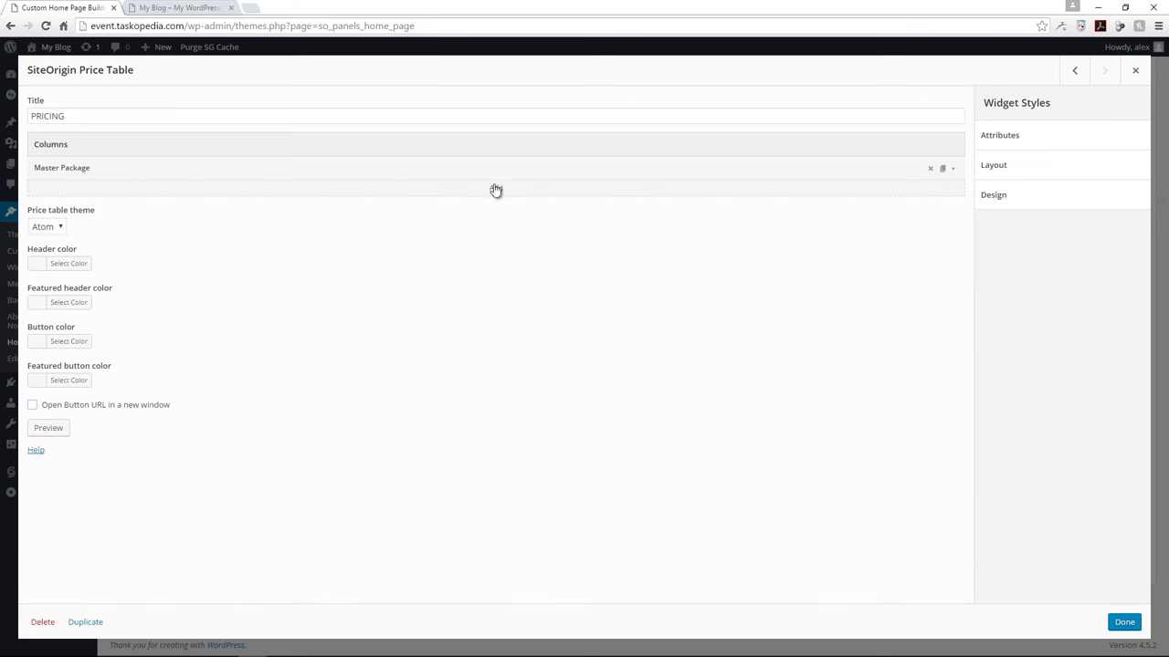
Add a Private Package column priced $150 per Person.
left_click(501, 194)
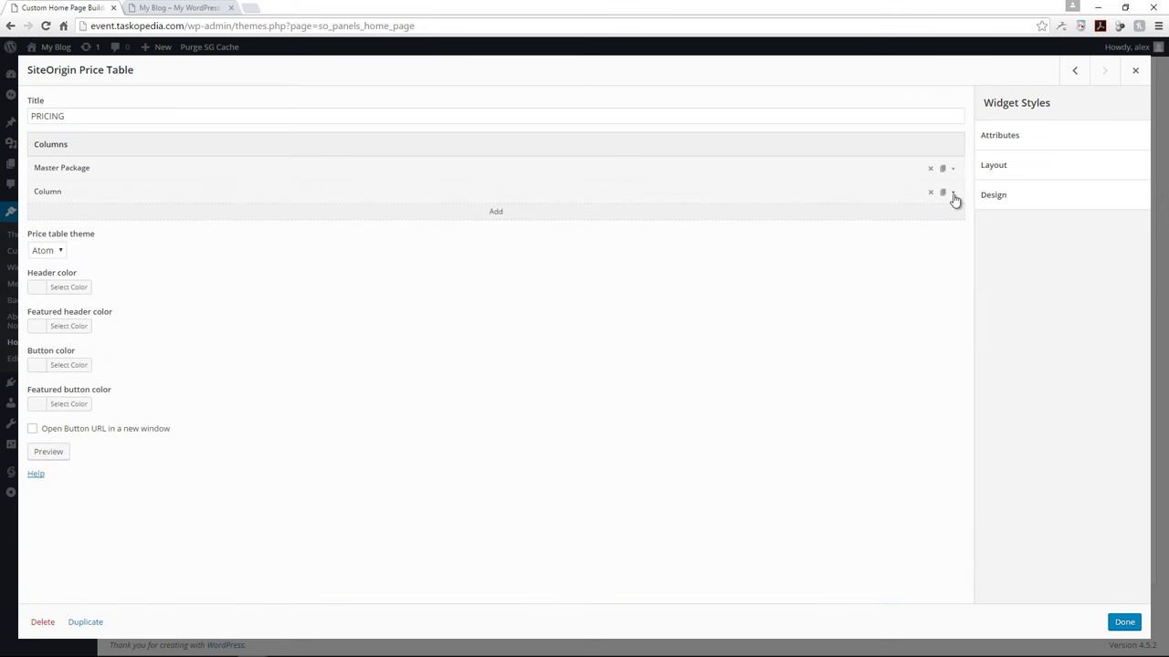
left_click(953, 194)
left_click(69, 249)
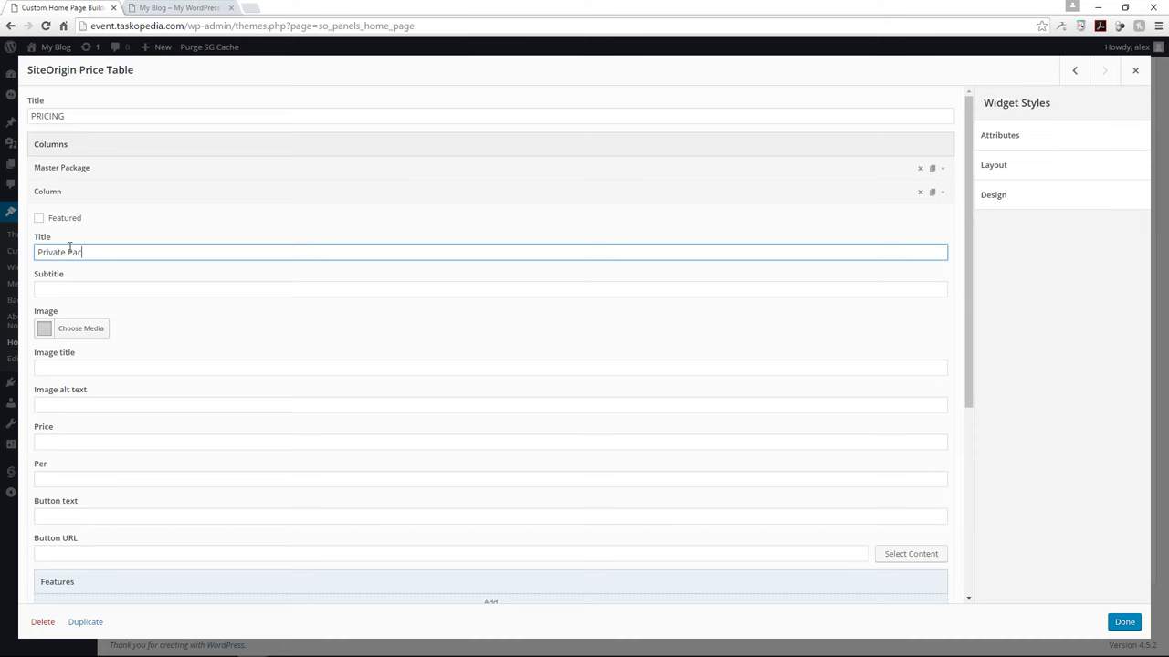
scroll(112, 362, "down", 3)
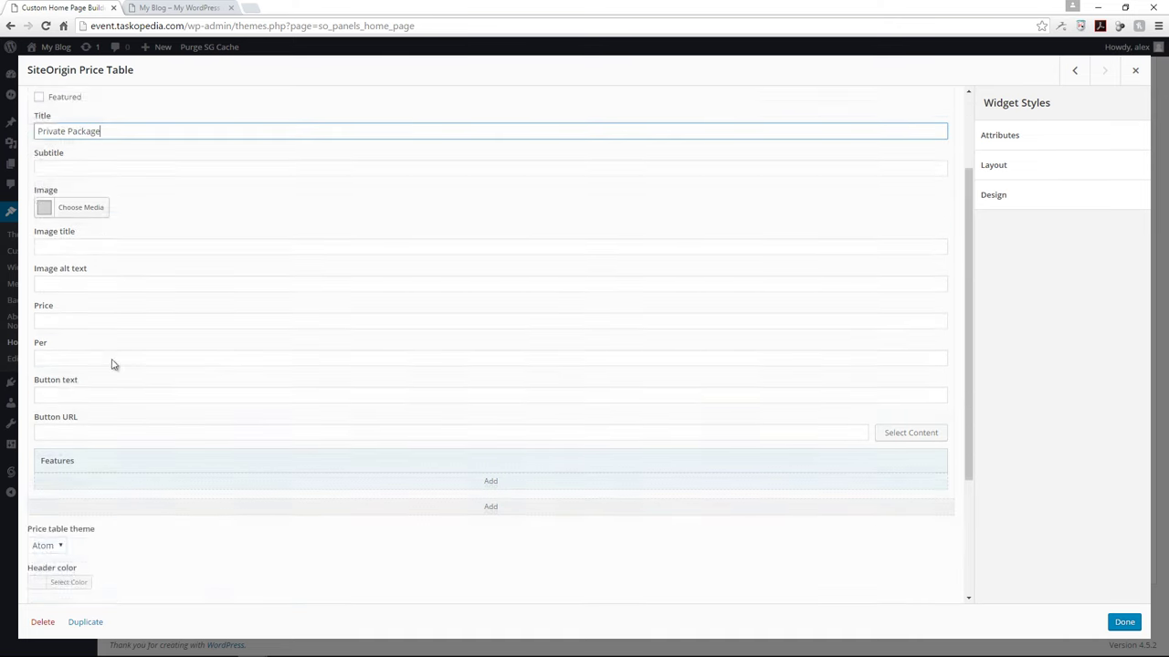
left_click(76, 197)
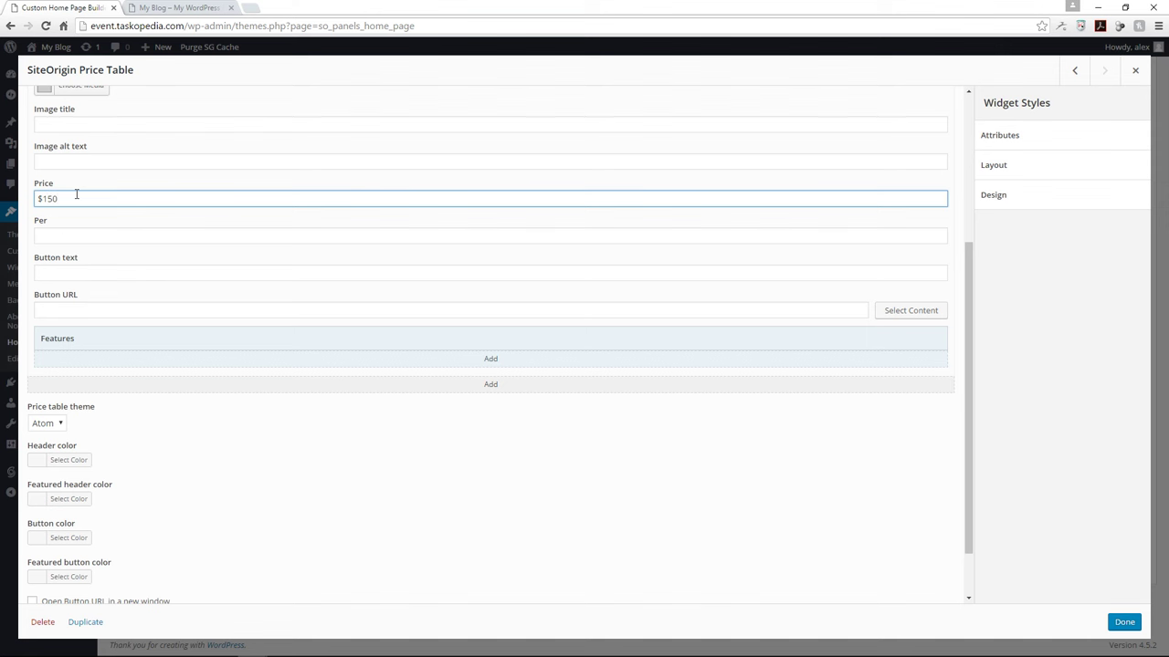
left_click(66, 232)
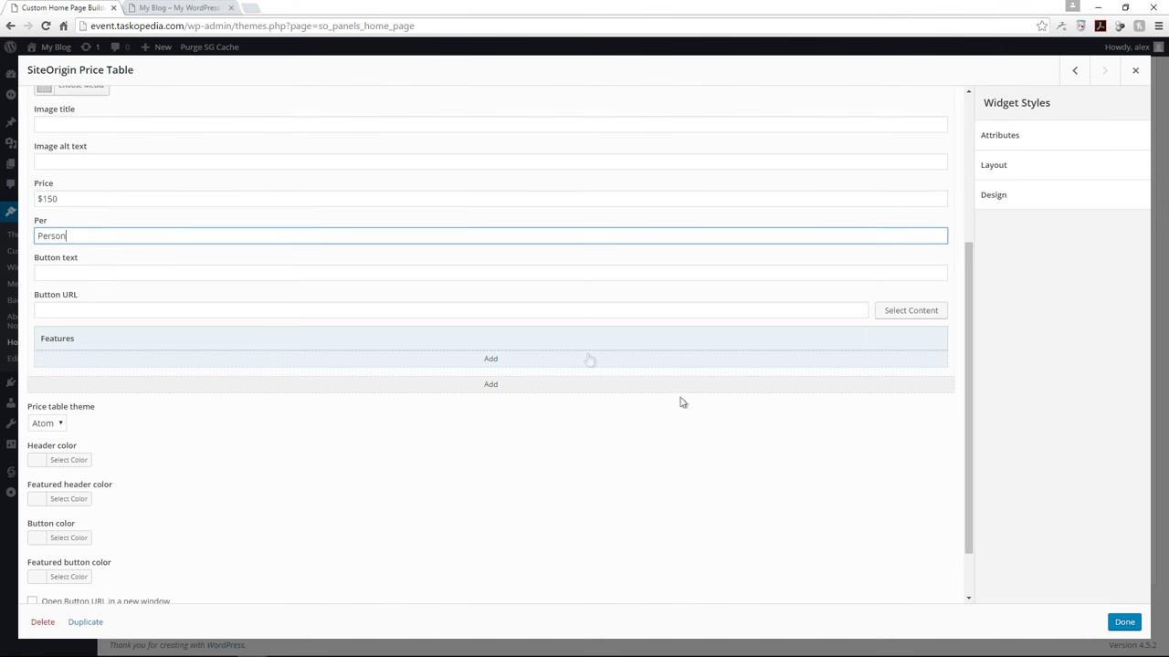
Add the features Half Presentation Techniques and 3 Free Books from Presenters.
left_click(495, 361)
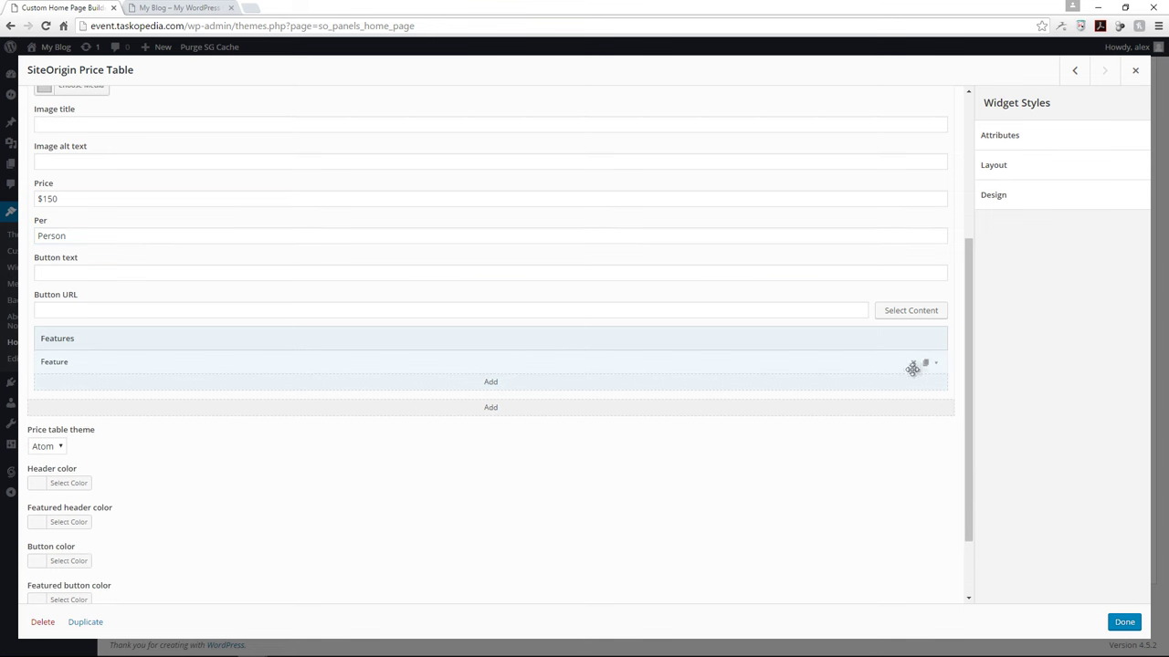
left_click(936, 363)
left_click(130, 404)
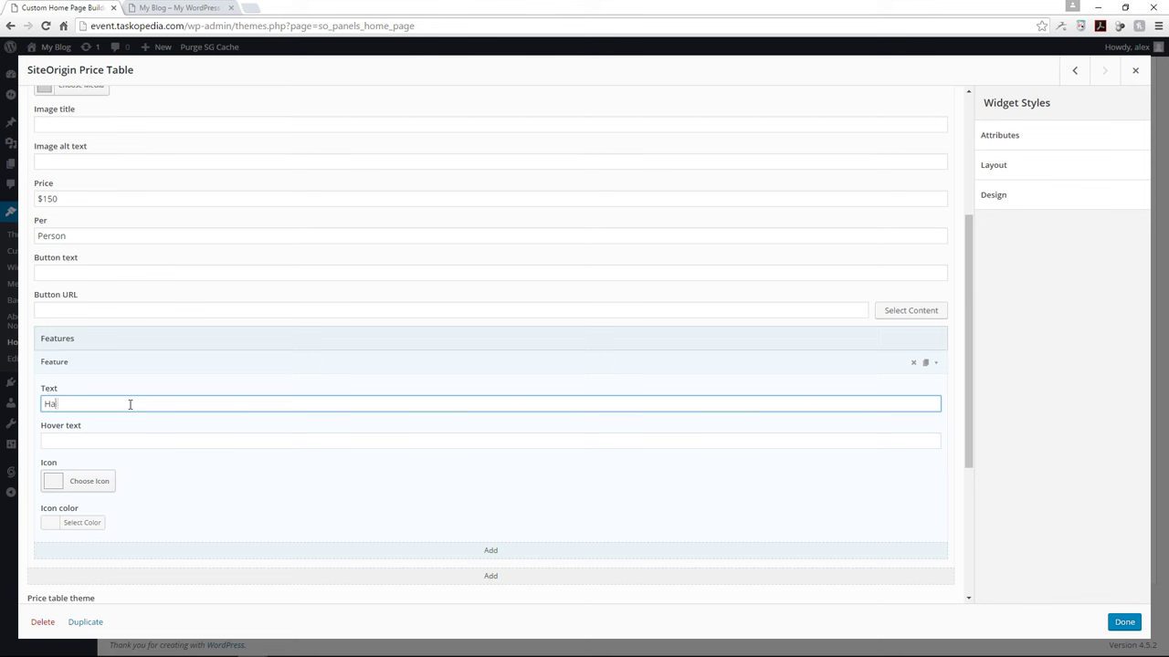
type("Half Presentation Techniques")
left_click(934, 365)
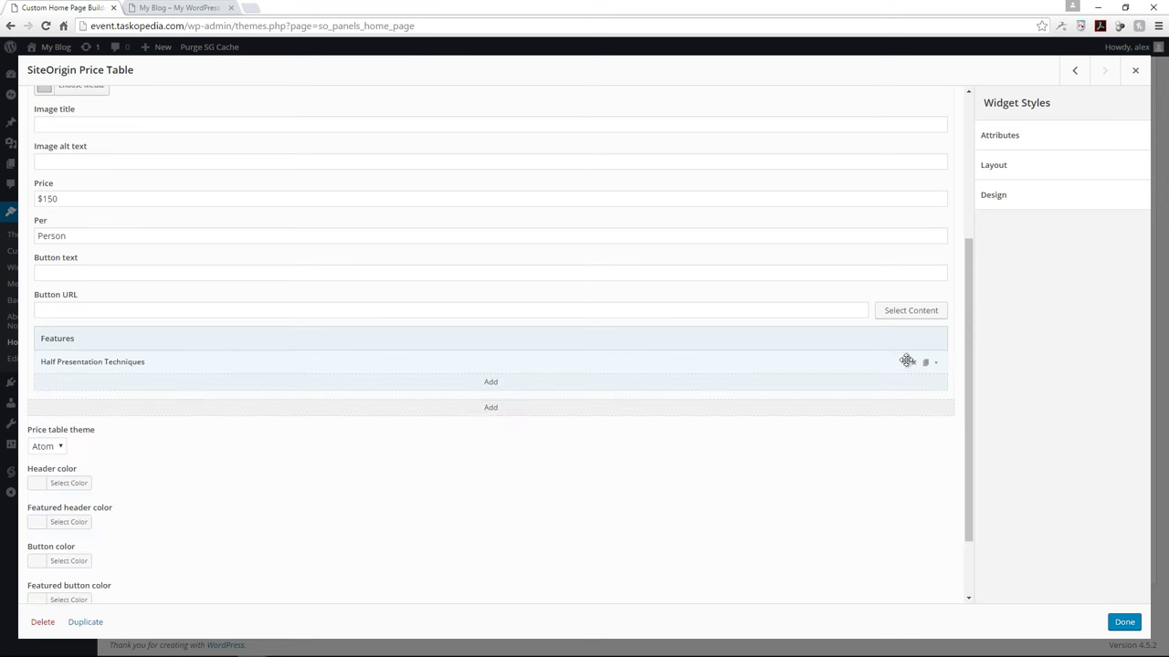
left_click(500, 386)
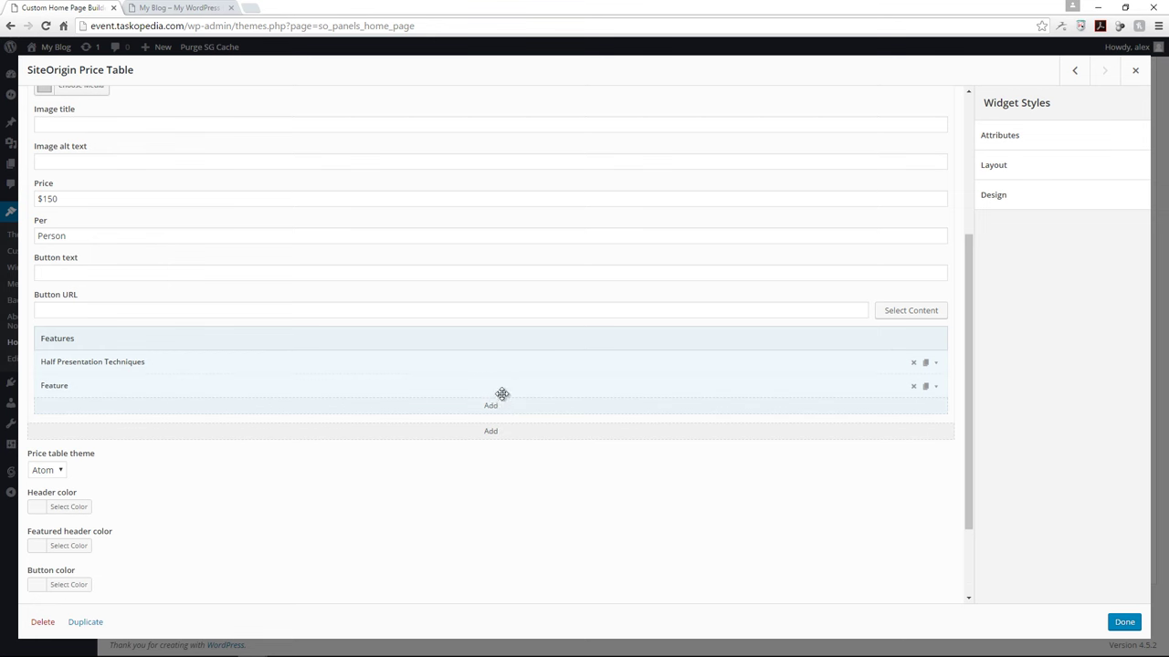
left_click(492, 409)
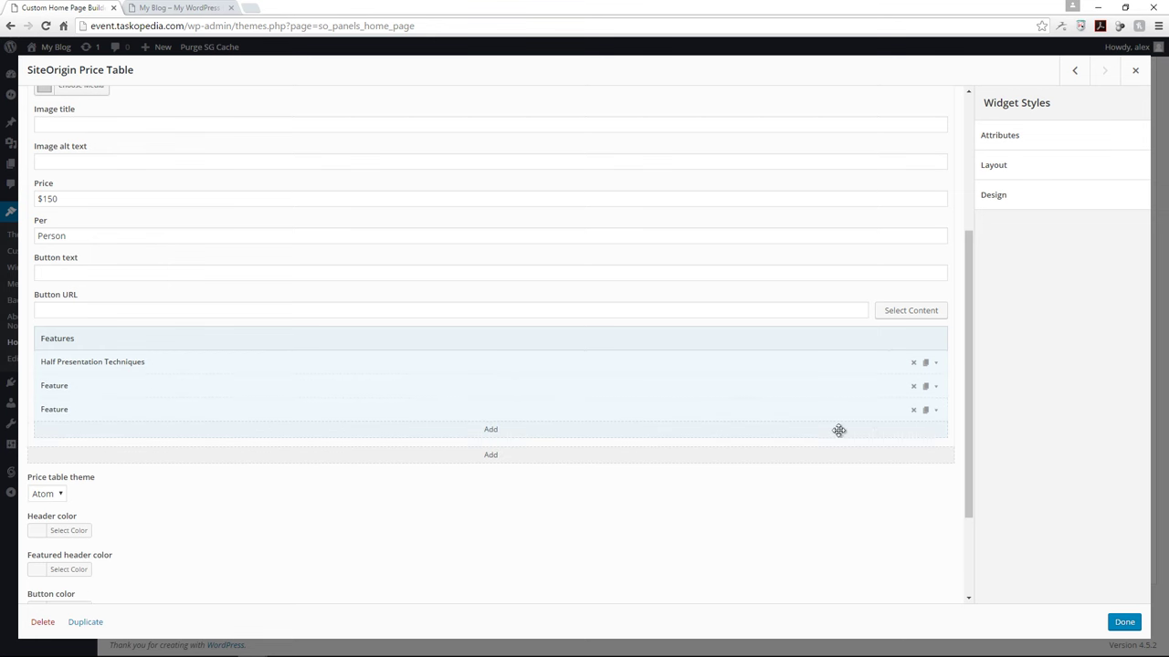
left_click(936, 393)
left_click(303, 426)
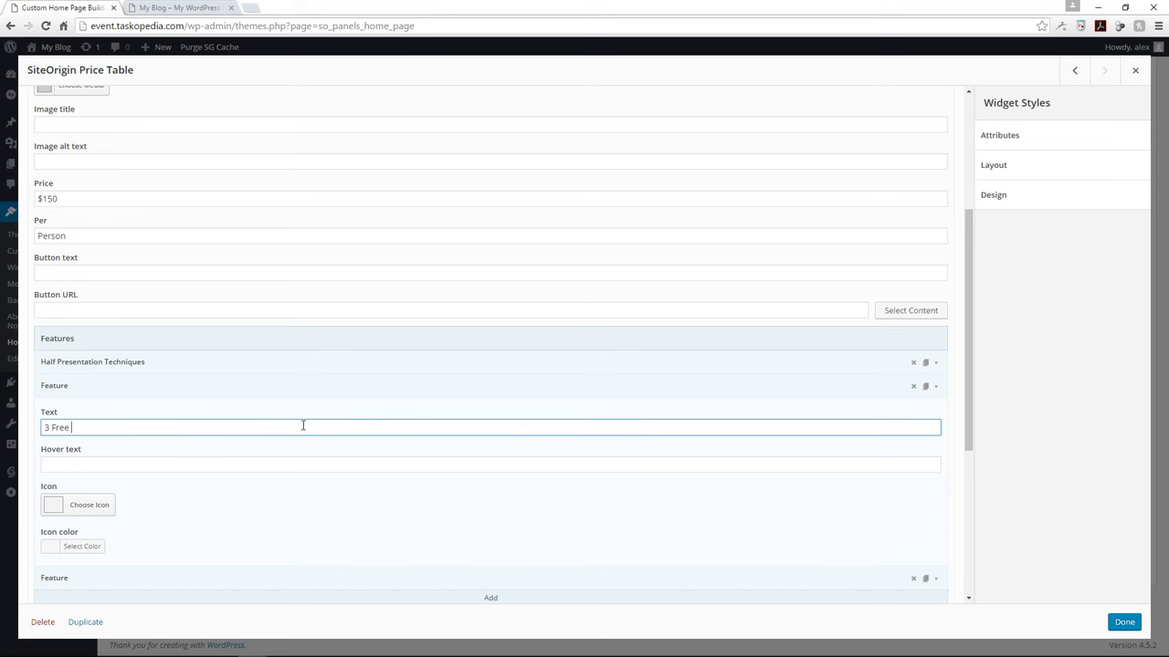
type("3 Free Books from Presenters")
left_click(936, 390)
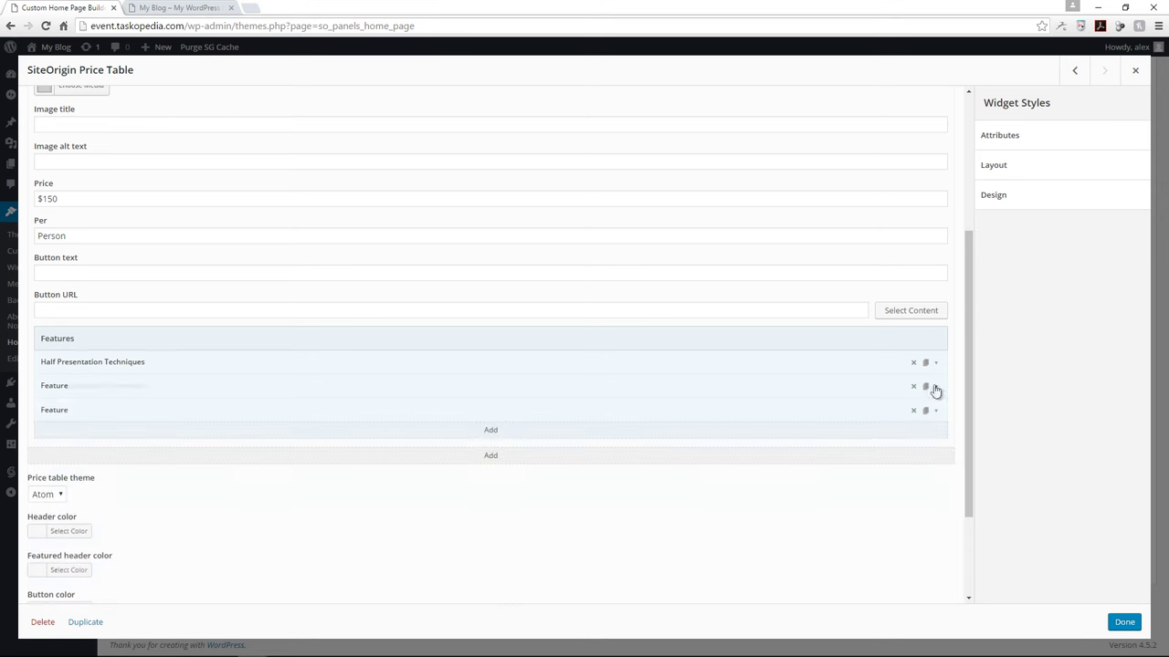
Set the third feature to Free Snacks and Drinks and collapse the Private Package column.
left_click(936, 411)
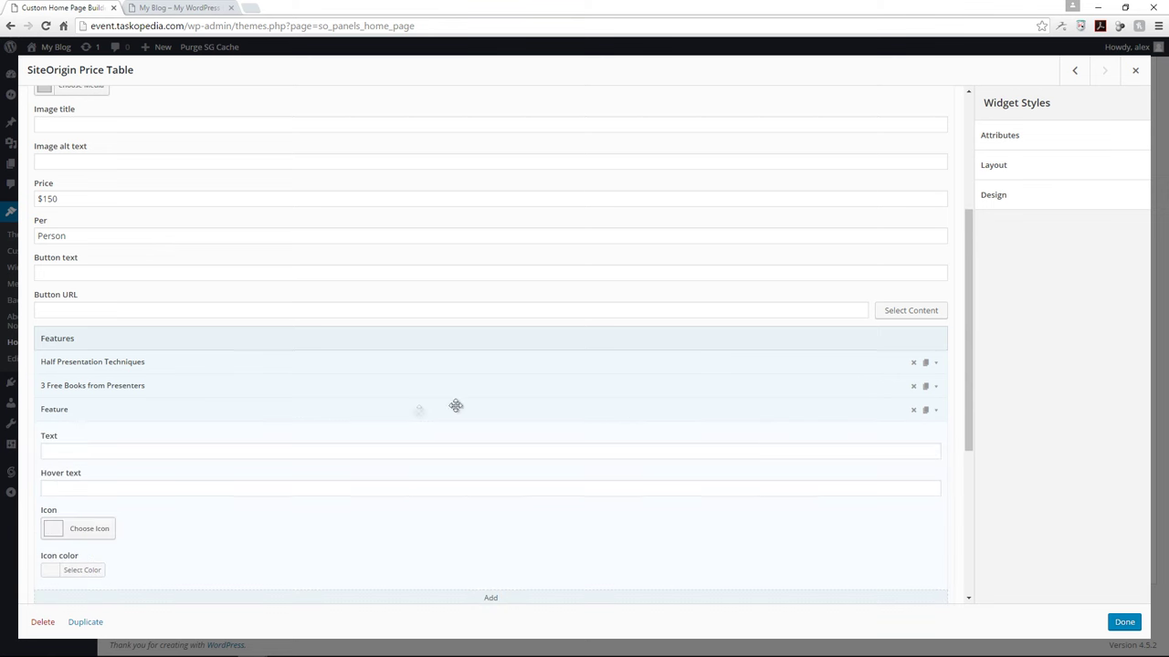
left_click(230, 447)
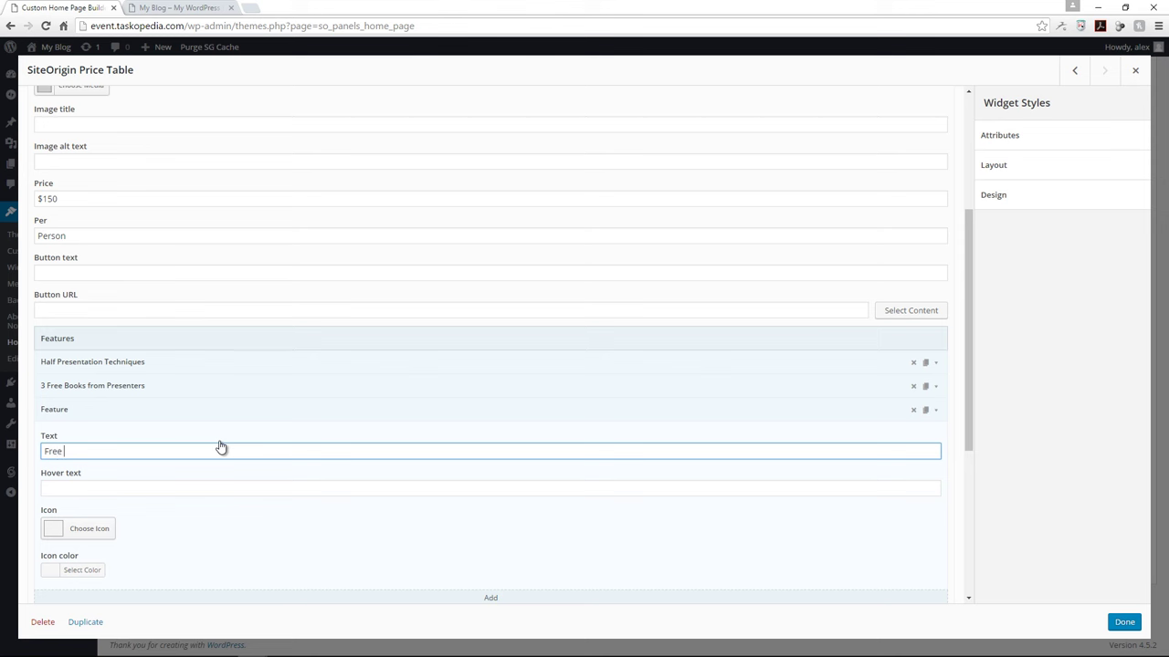
type("Free Snacks and Drinks")
left_click(935, 410)
scroll(893, 416, "up", 5)
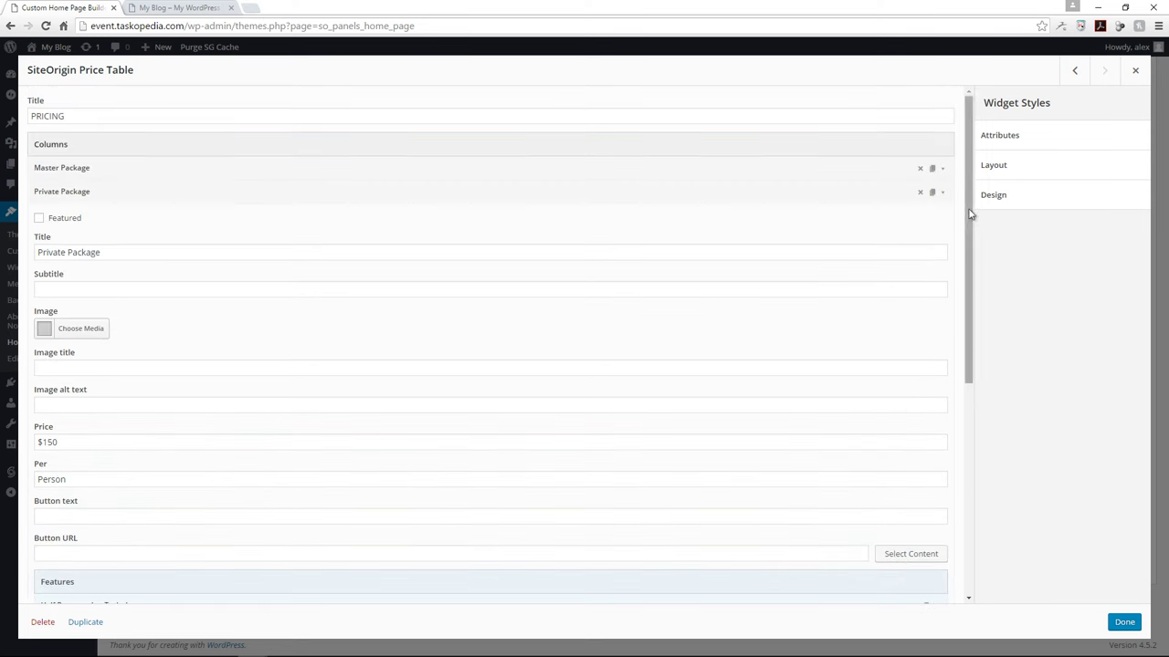
left_click(945, 193)
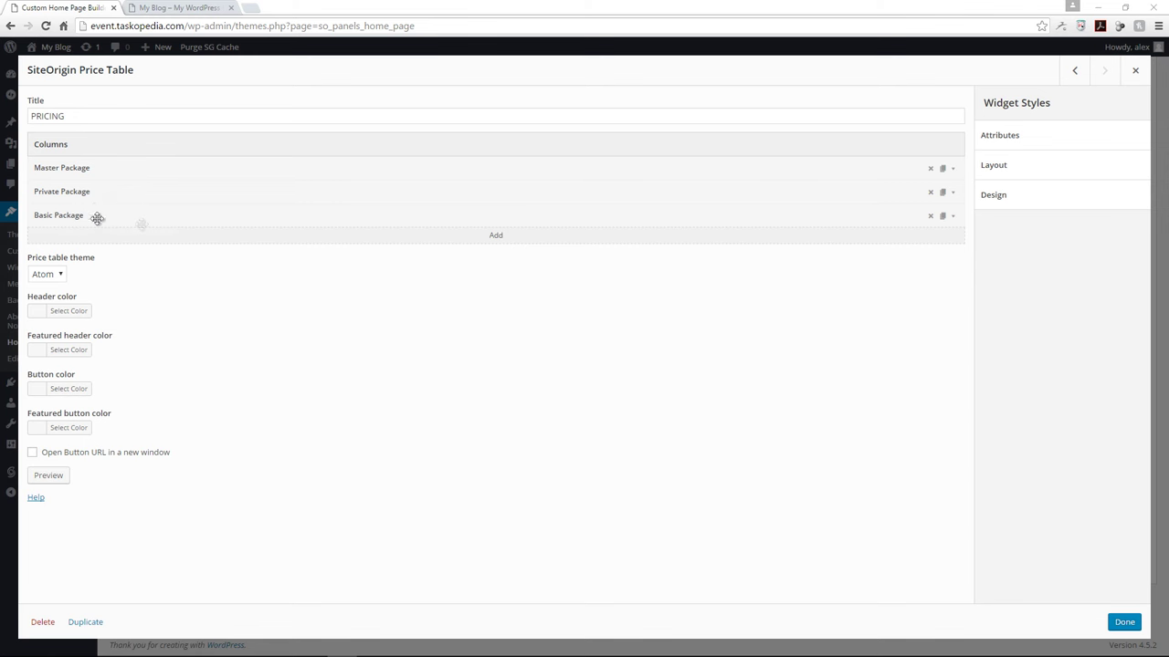
Review the Basic Package column at $25 per Person, close the Price Table, and save the home page.
left_click(952, 220)
scroll(477, 337, "down", 1)
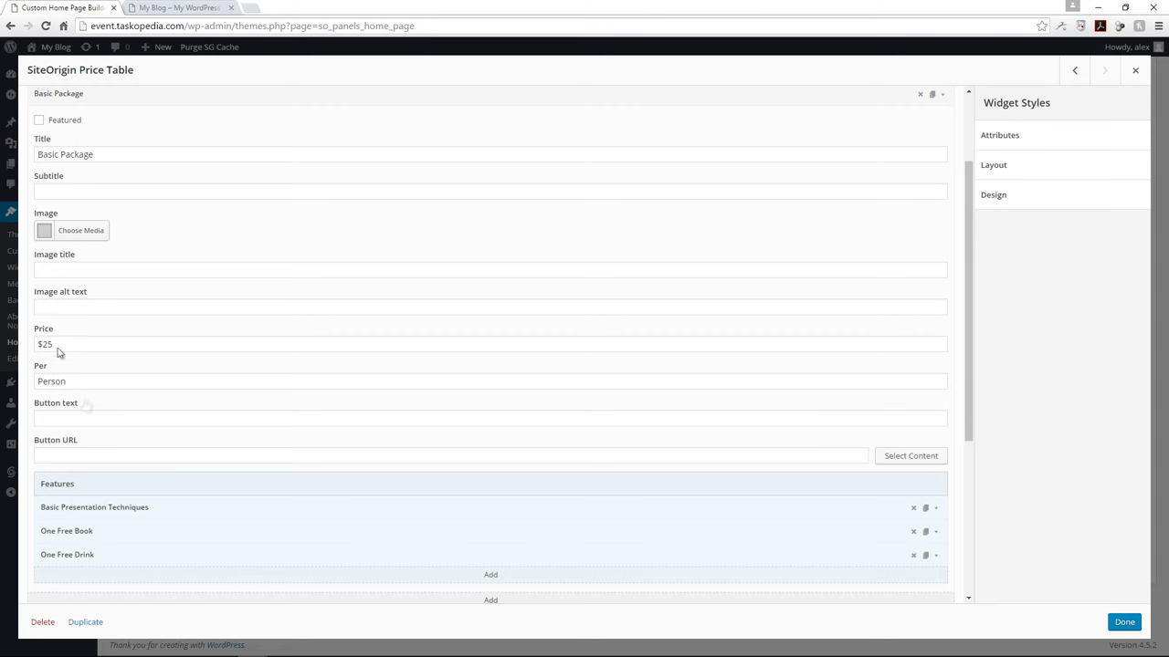
scroll(511, 389, "down", 2)
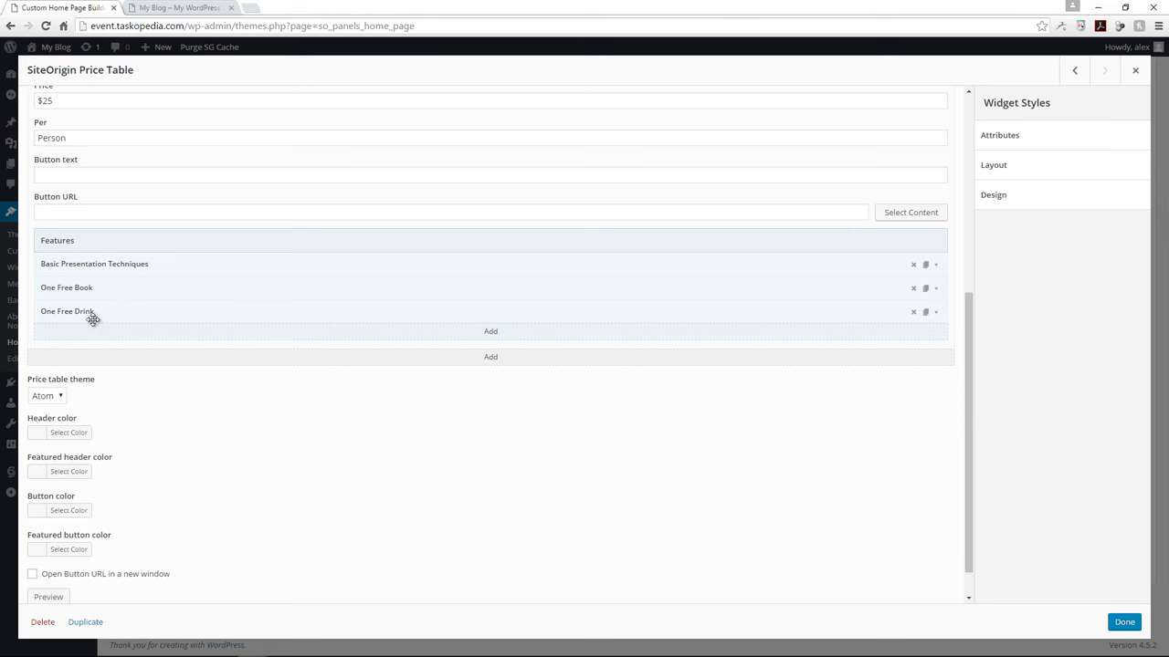
scroll(167, 328, "up", 2)
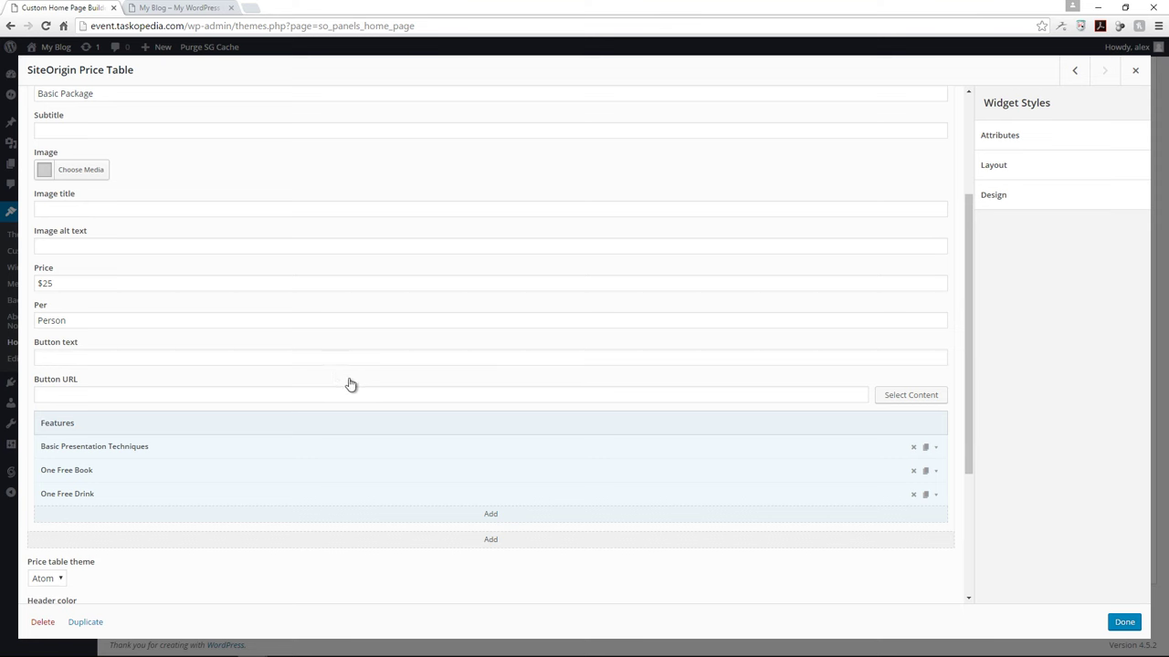
scroll(439, 375, "up", 3)
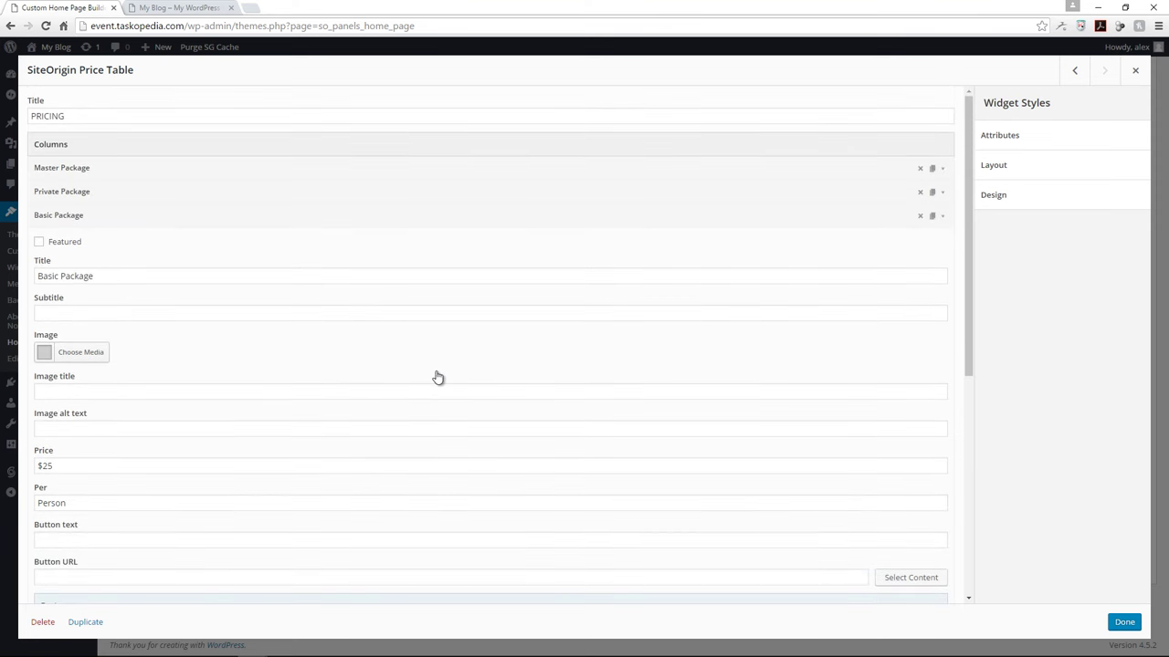
left_click(940, 219)
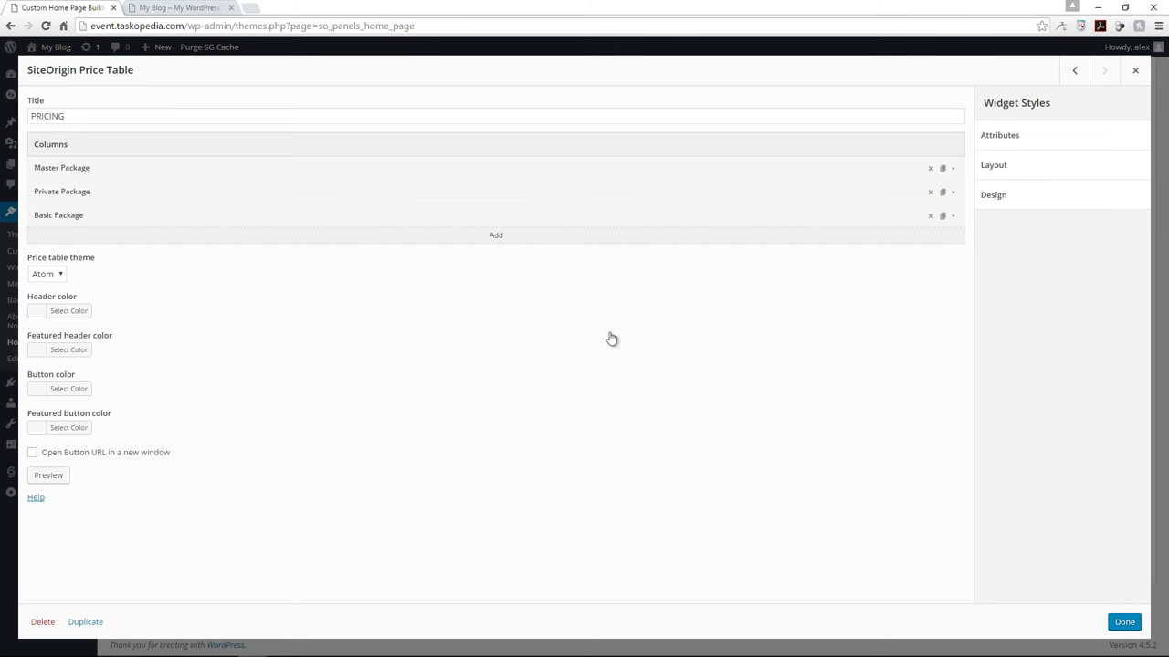
left_click(1124, 622)
left_click(159, 606)
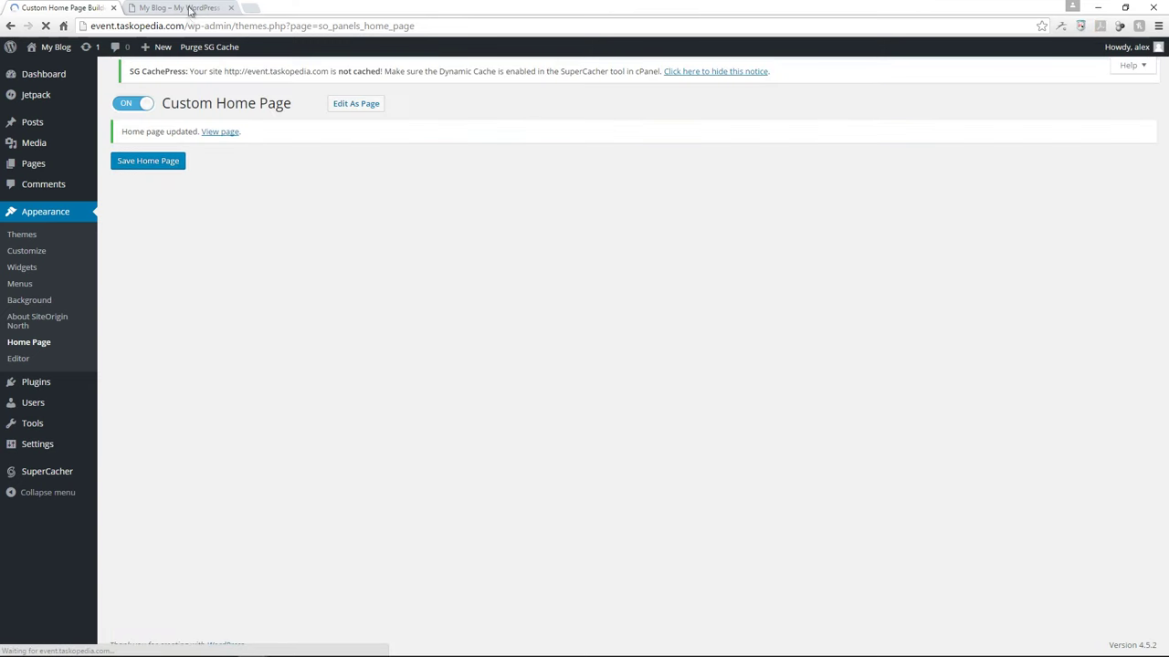
Reload the live home page and scroll to the PRICING table with $200, $150 and $25 packages.
left_click(190, 9)
key("F5")
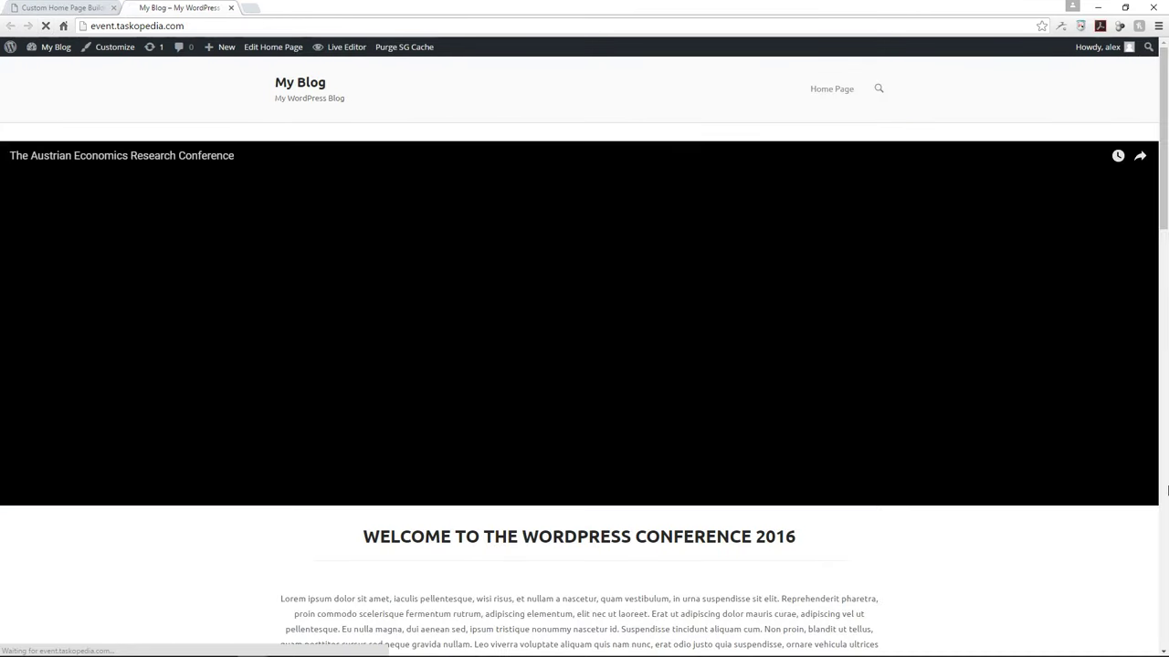
left_click(1167, 490)
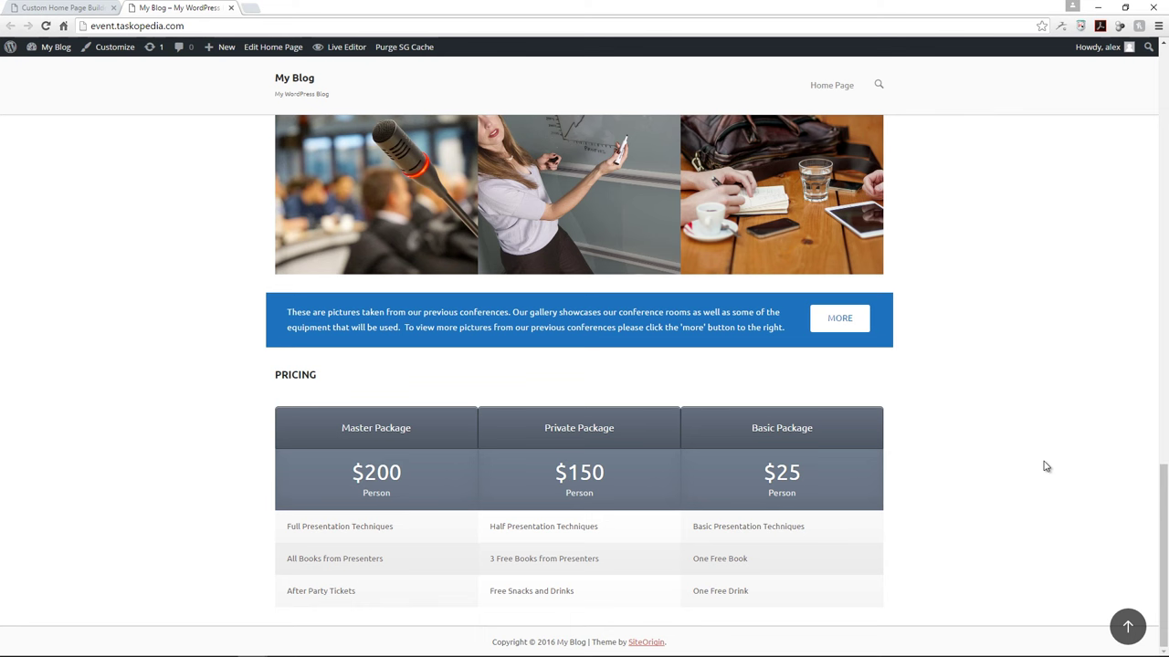
scroll(934, 289, "up", 2)
scroll(934, 286, "down", 2)
scroll(929, 285, "up", 5)
scroll(929, 285, "up", 3)
scroll(927, 283, "down", 7)
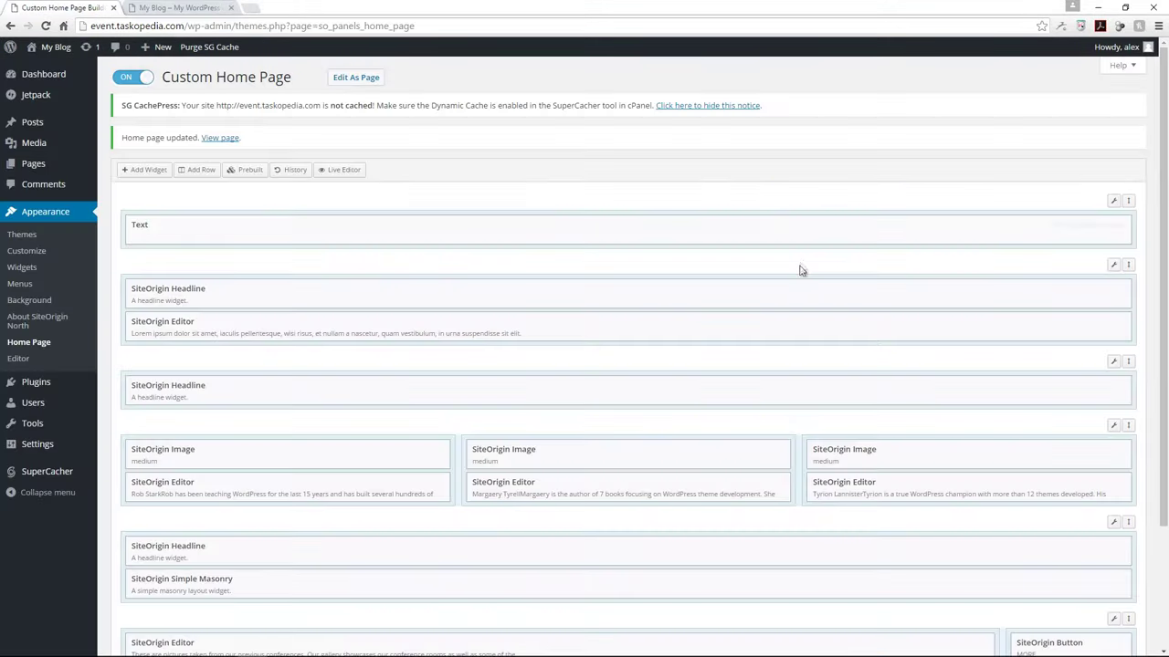
scroll(801, 272, "down", 3)
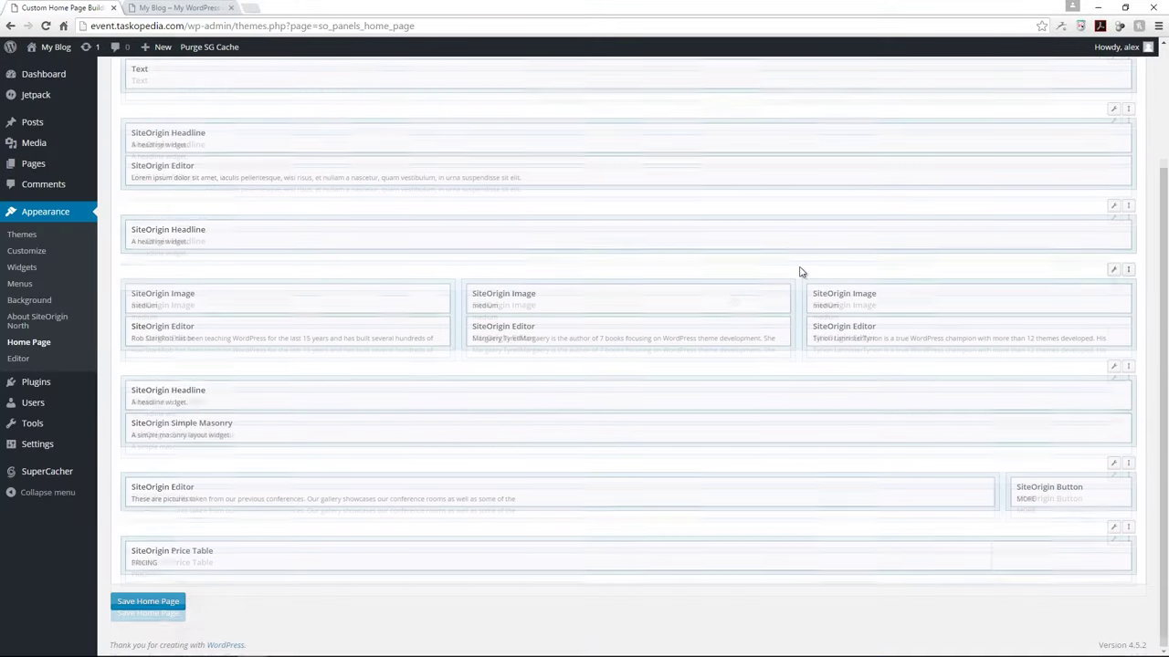
Insert a single-column row and drag it beneath the PRICING Price Table row.
scroll(694, 308, "up", 3)
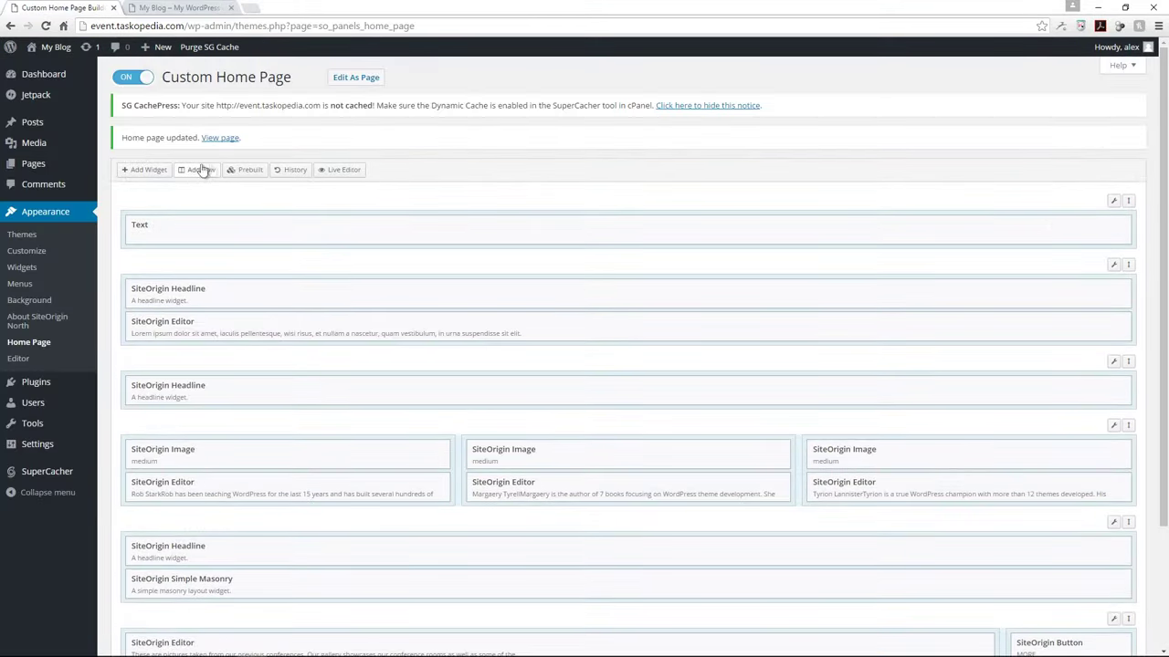
left_click(201, 172)
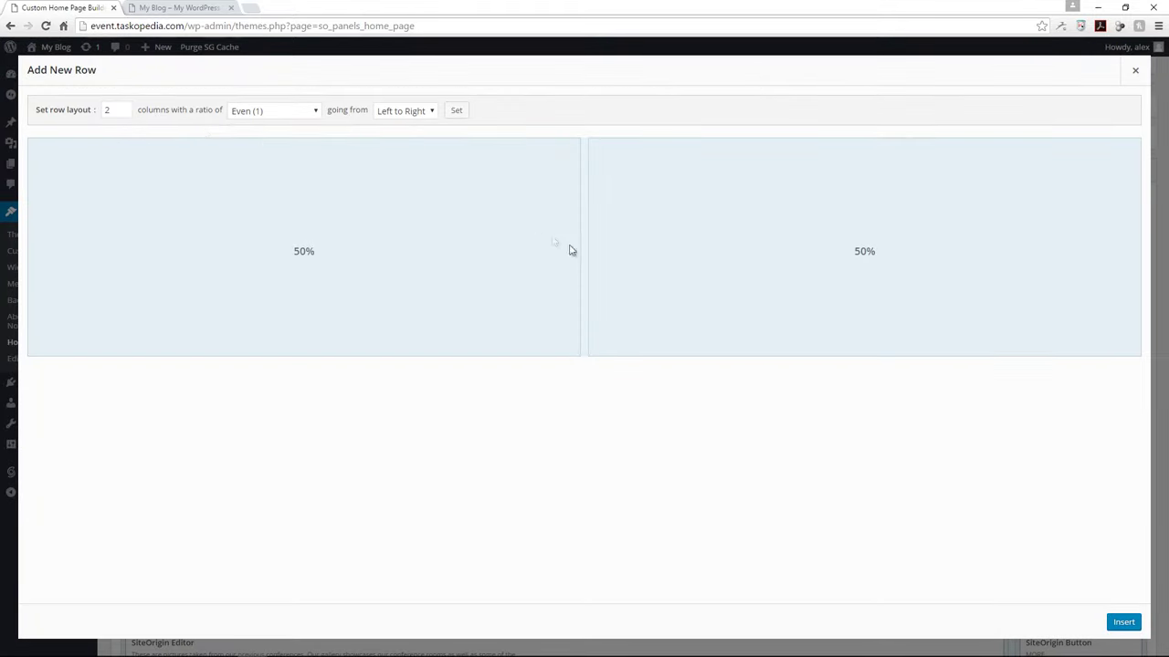
left_click(126, 114)
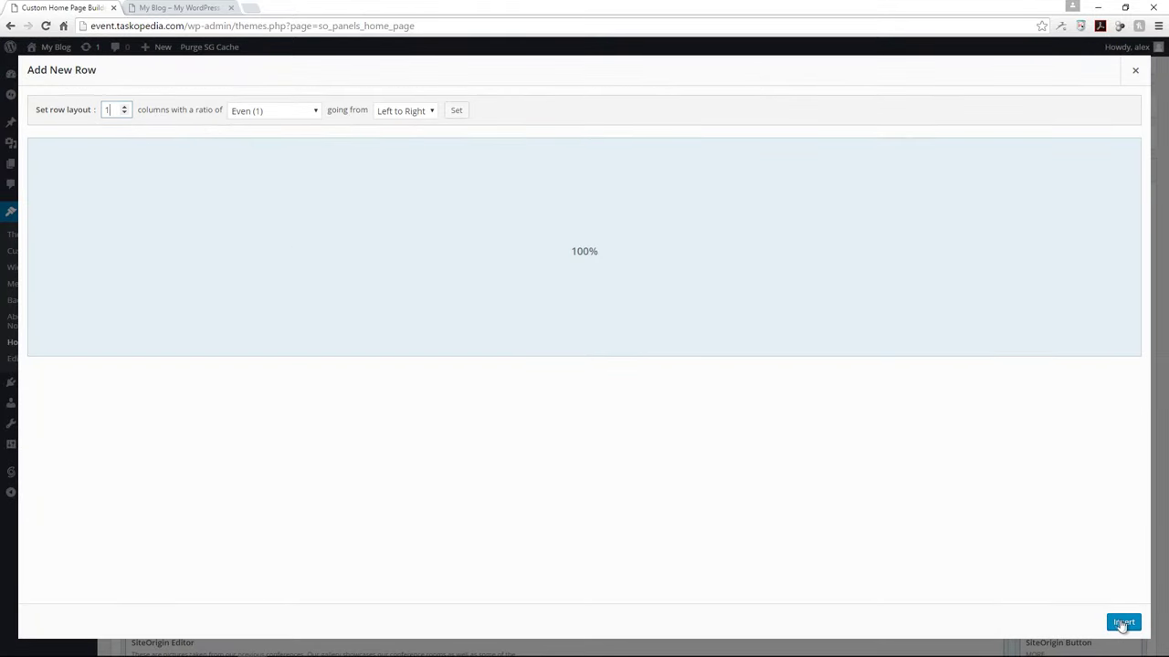
left_click(1122, 625)
mouse_move(1122, 278)
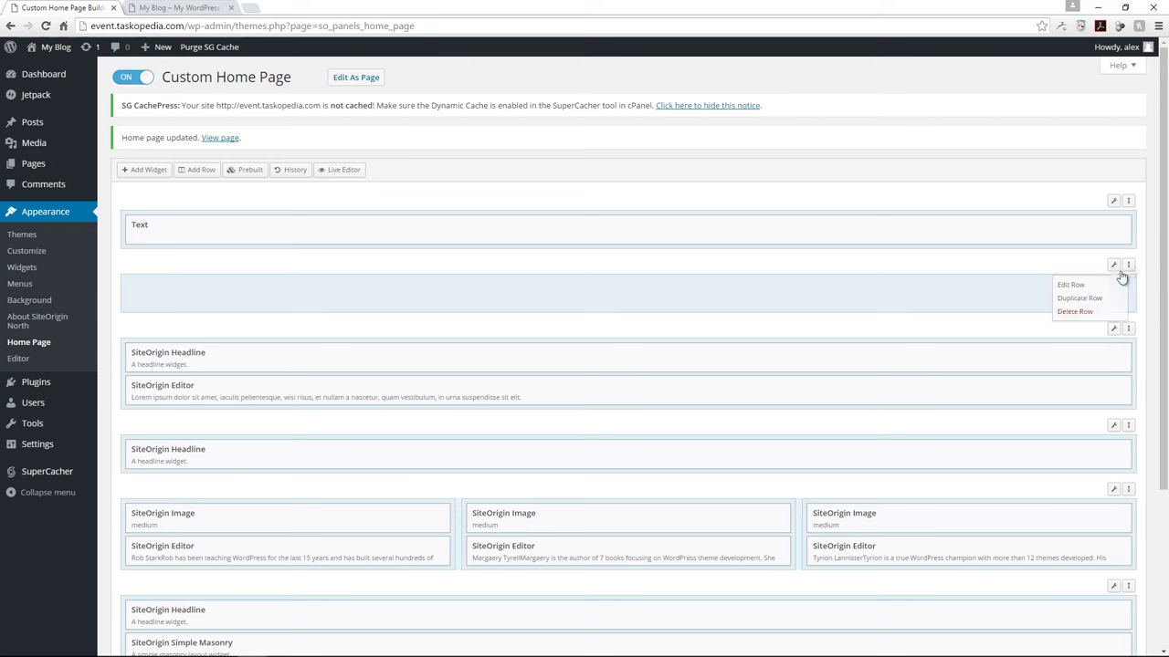
left_click_drag(1129, 264, 1078, 610)
scroll(1142, 407, "up", 1)
left_click_drag(1126, 461, 1122, 593)
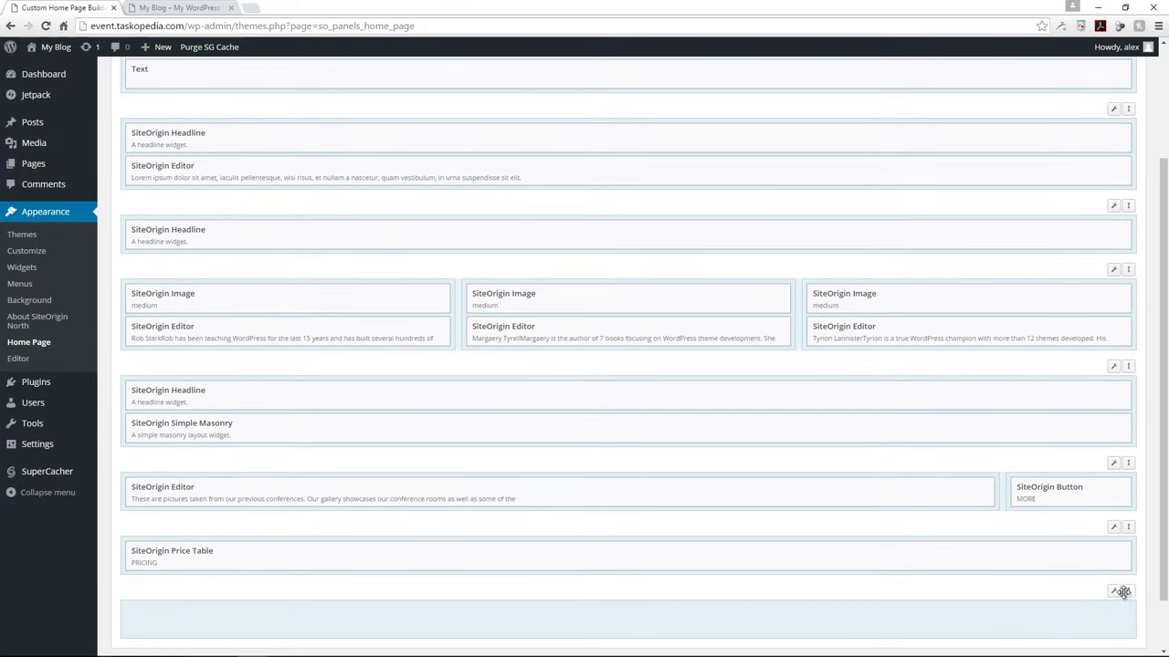
scroll(1045, 600, "down", 1)
left_click(685, 563)
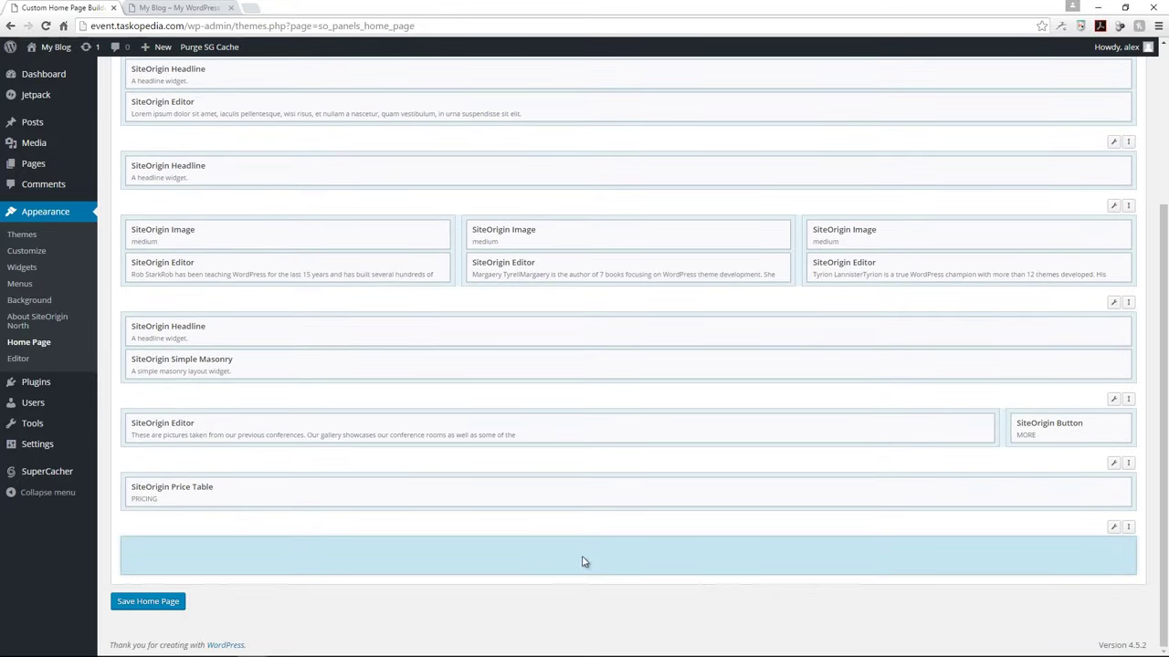
Add a SiteOrigin Editor widget with the pasted DON'T MISS IT !!! heading and paragraph, centre-aligned.
scroll(584, 563, "up", 2)
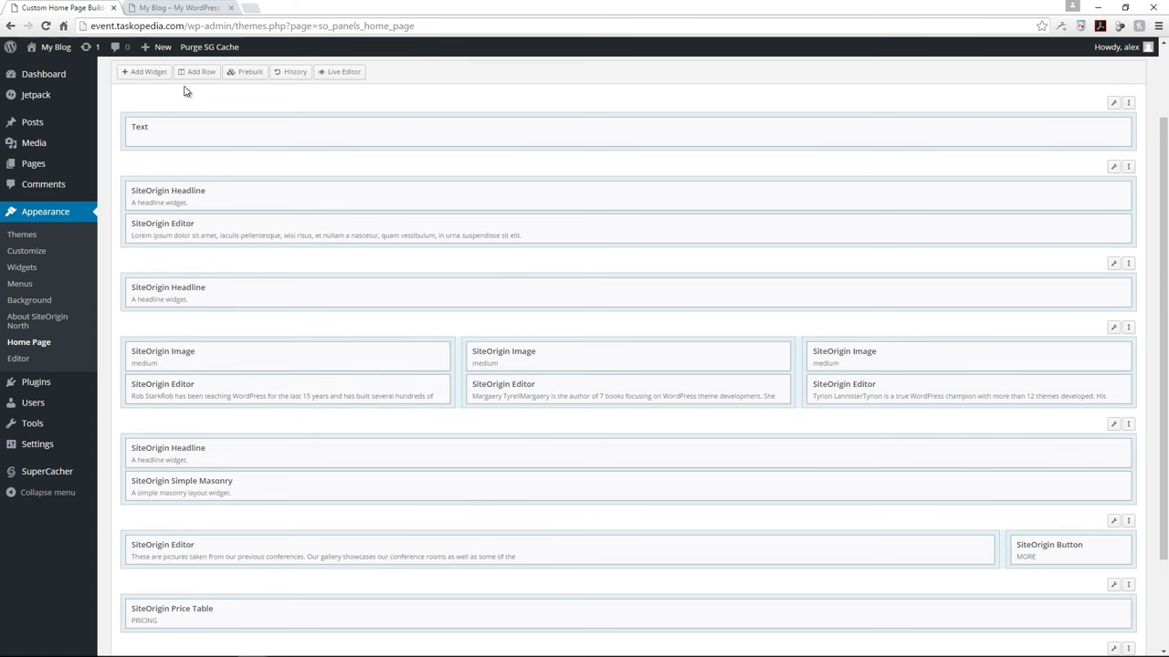
left_click(149, 73)
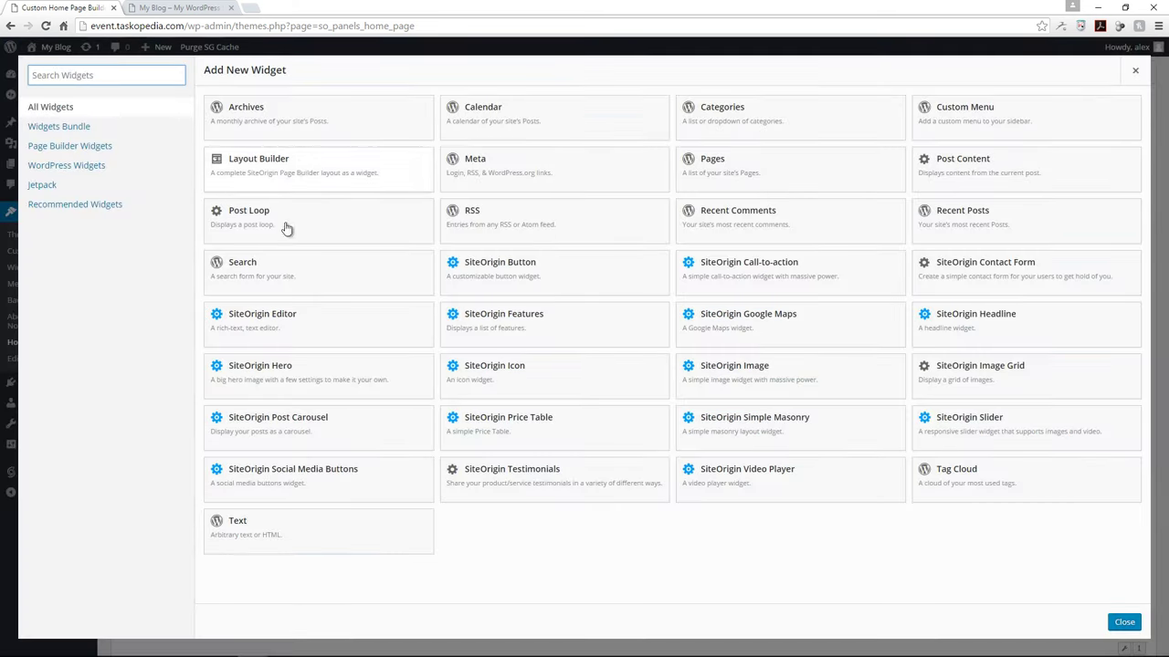
left_click(274, 321)
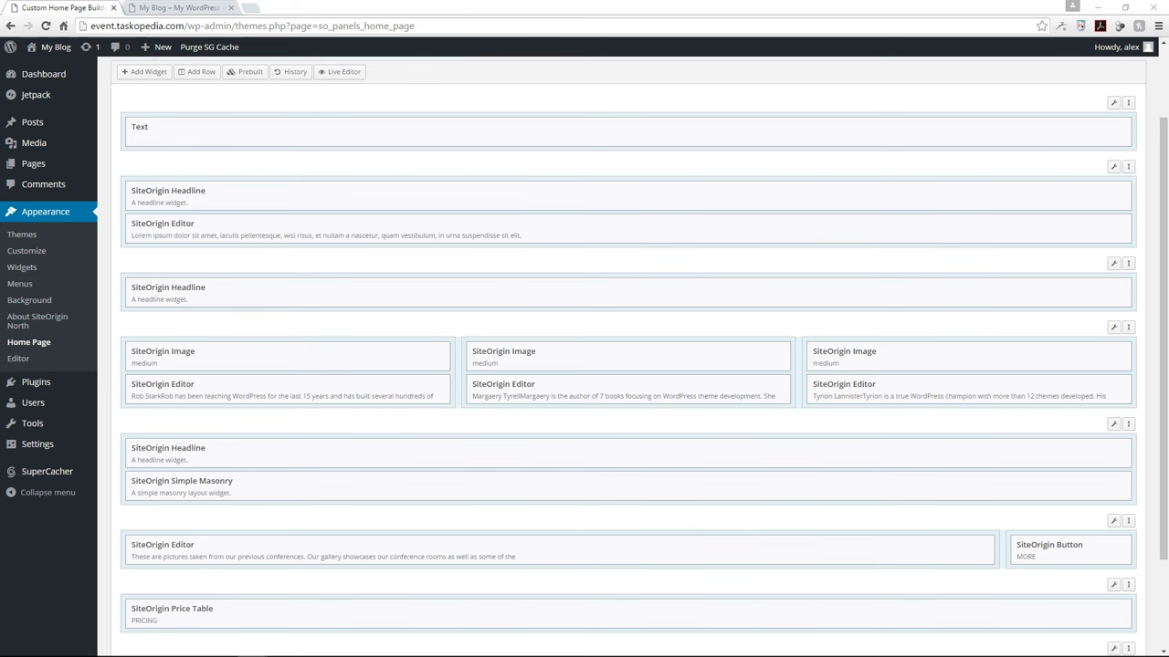
scroll(535, 378, "down", 2)
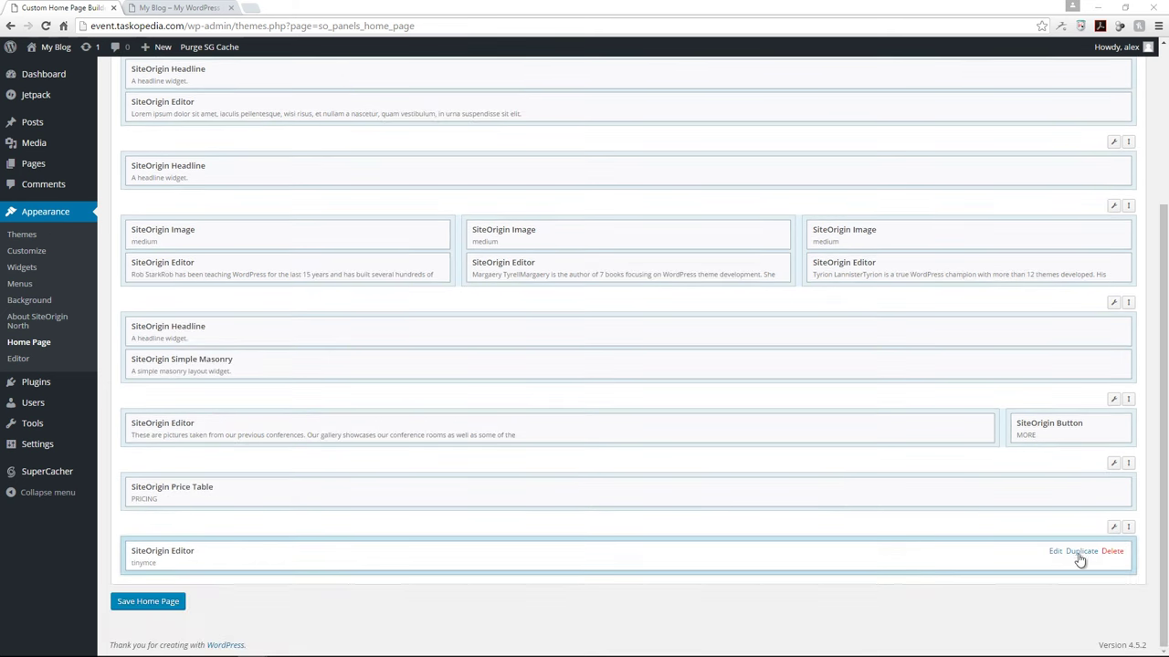
left_click(1055, 553)
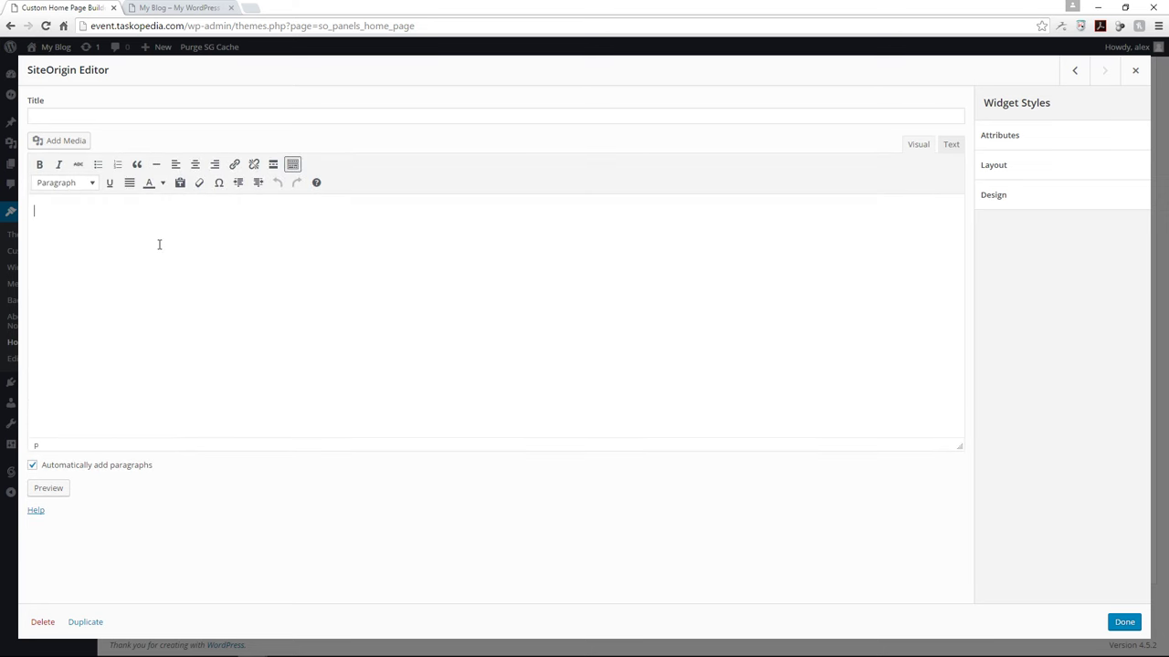
type("DON'T MISS IT !!! Our speakers and presenters will give you so much knowledge and you will learn the very best of what WordPress has to offer. This is a once in a life time opportunity to learn how to build websites using WordPress and to learn from the very best teachers in the world. 3 days of non stop learning and an after party to mark the occasion. This is going to be the best event you have ever attended.")
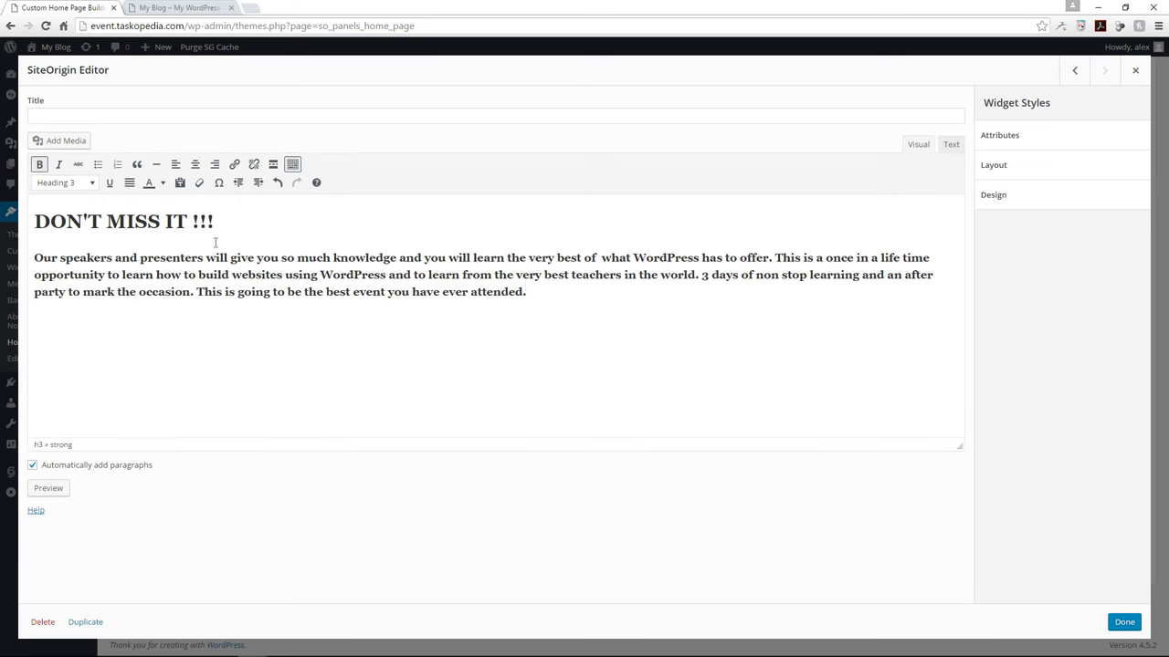
left_click_drag(527, 293, 30, 213)
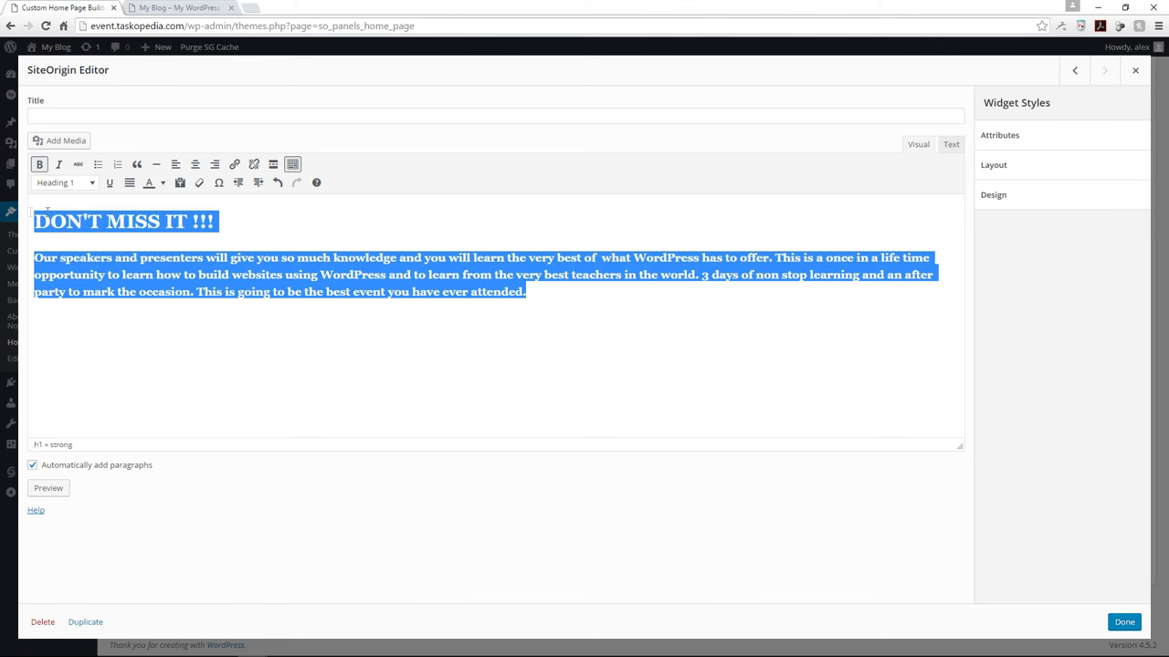
left_click(194, 164)
left_click(451, 292)
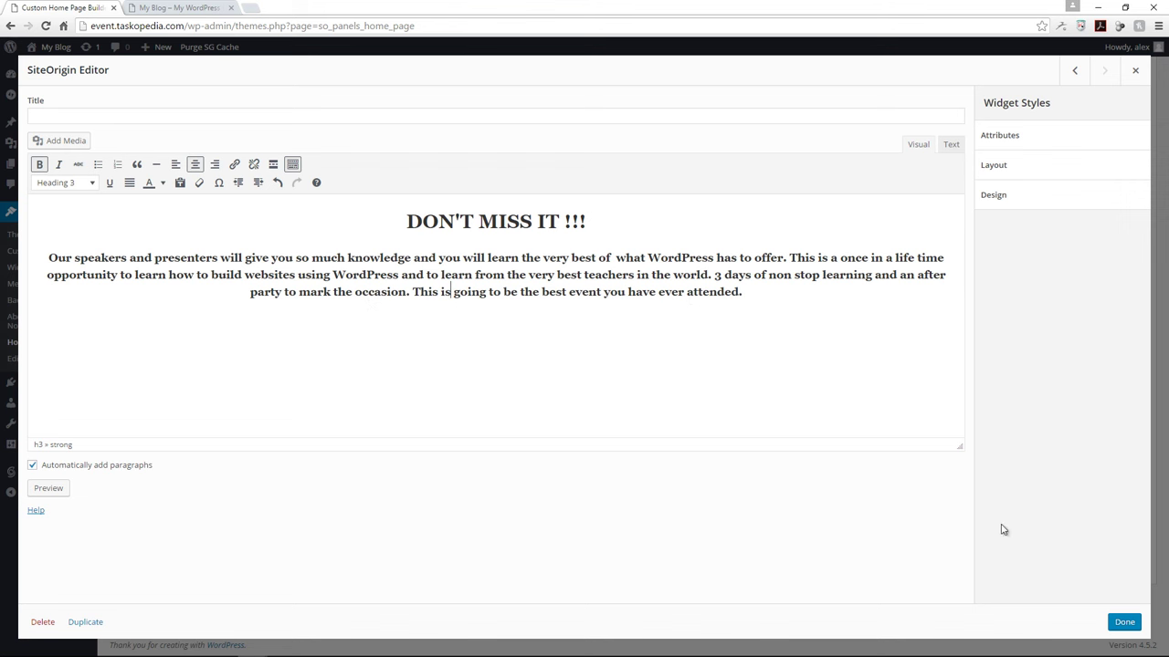
left_click(1124, 622)
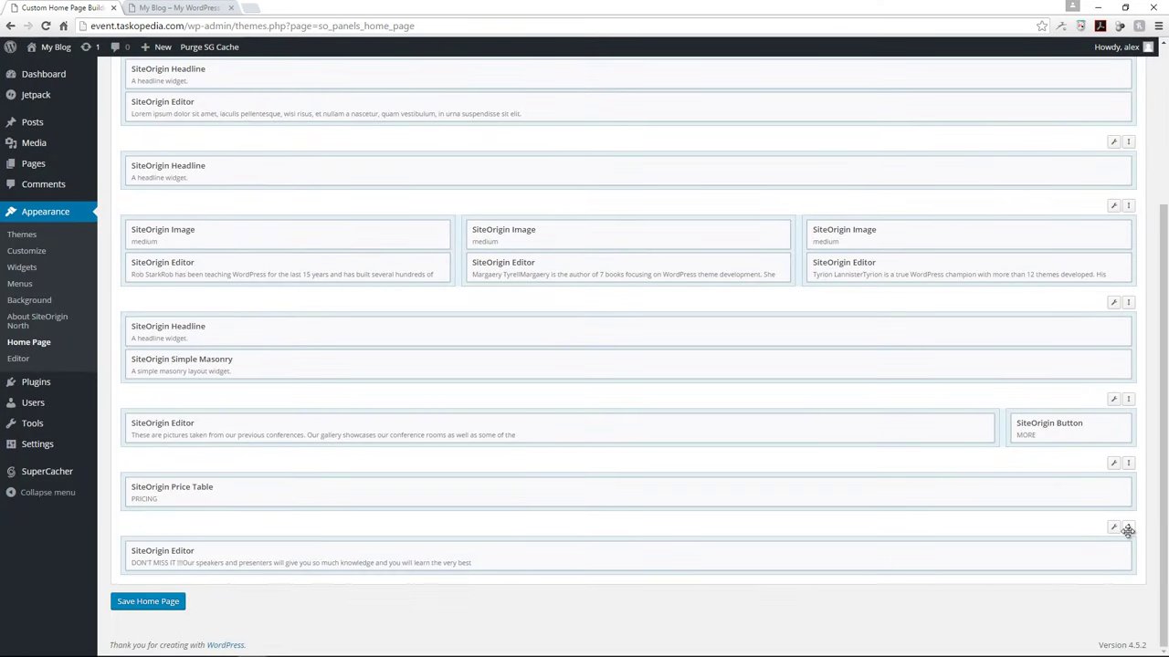
Set the row background to the Eiffel Tower photo displayed as Parallax, then save the home page.
mouse_move(1114, 529)
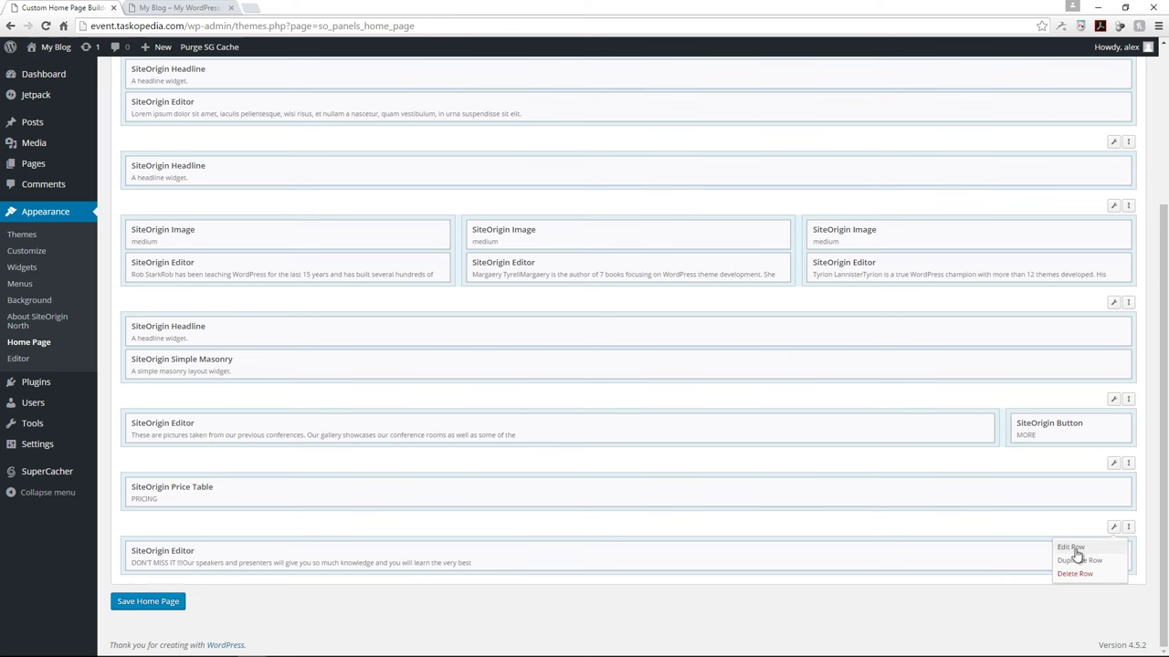
left_click(1073, 549)
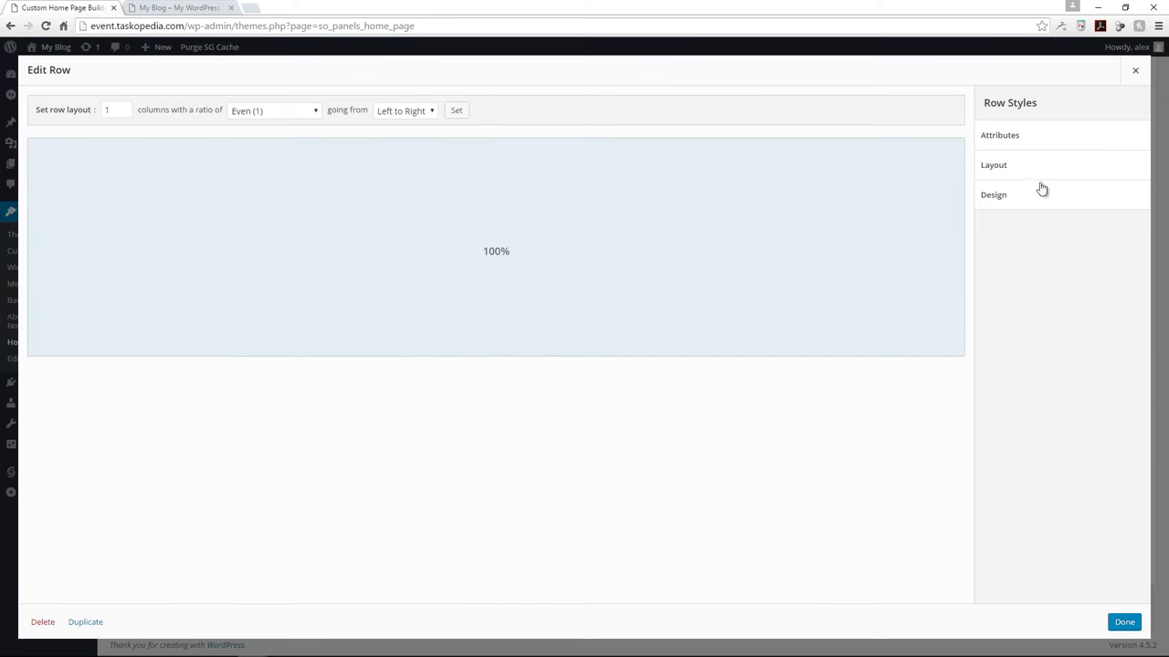
left_click(995, 195)
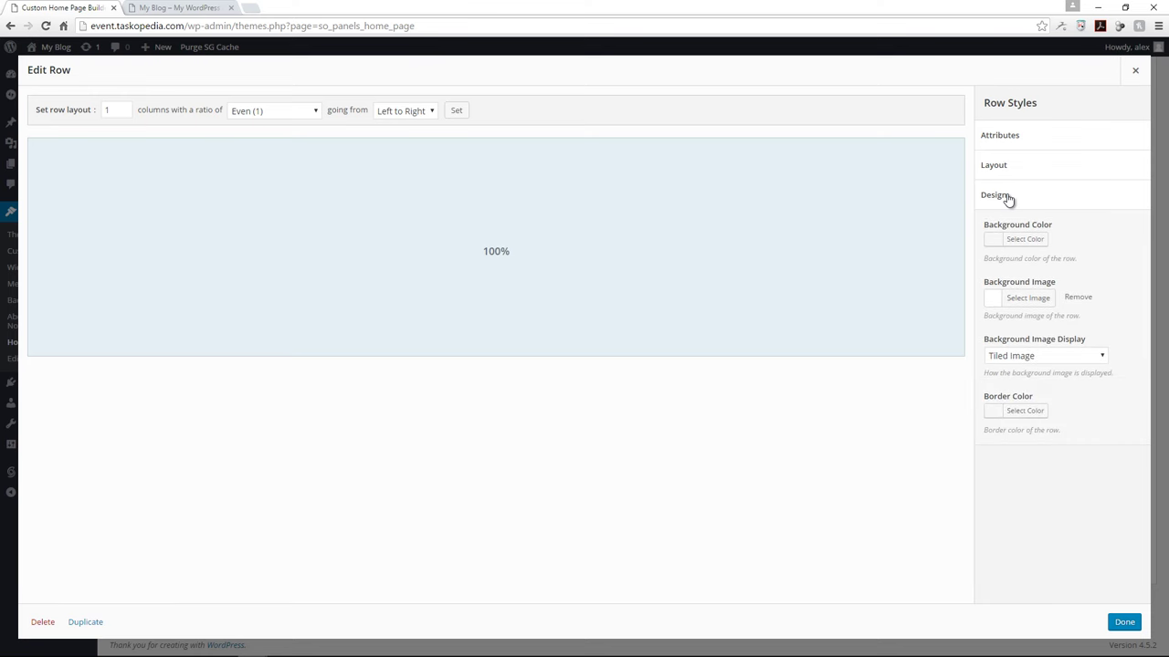
left_click(1027, 300)
left_click(88, 178)
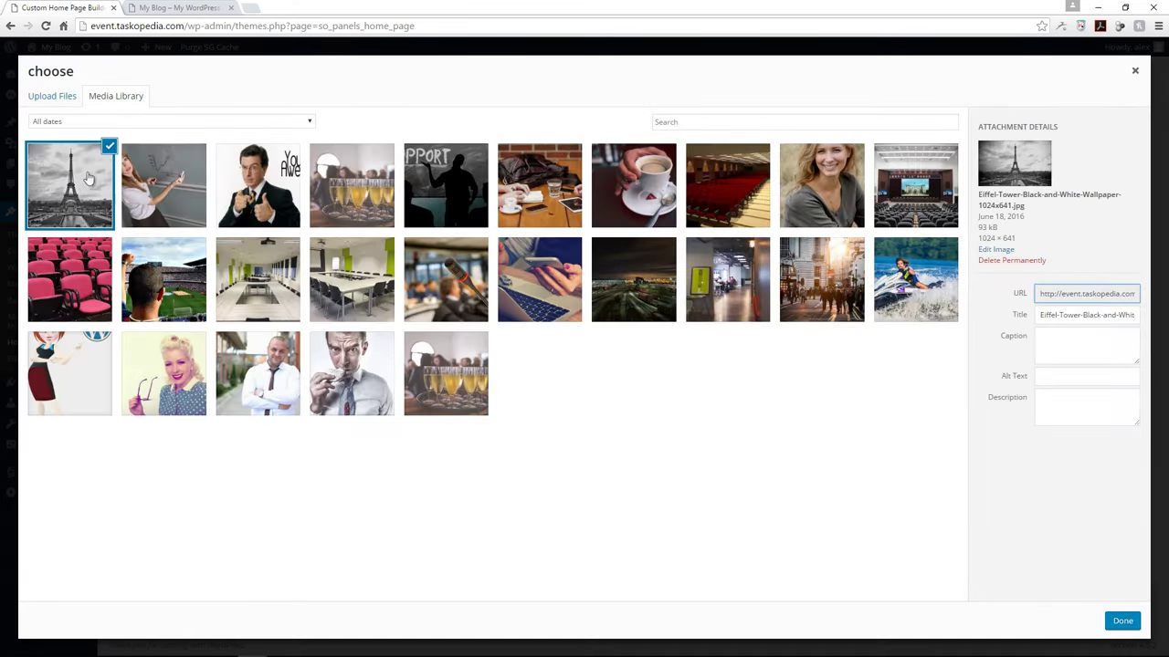
left_click(1125, 622)
left_click(1050, 356)
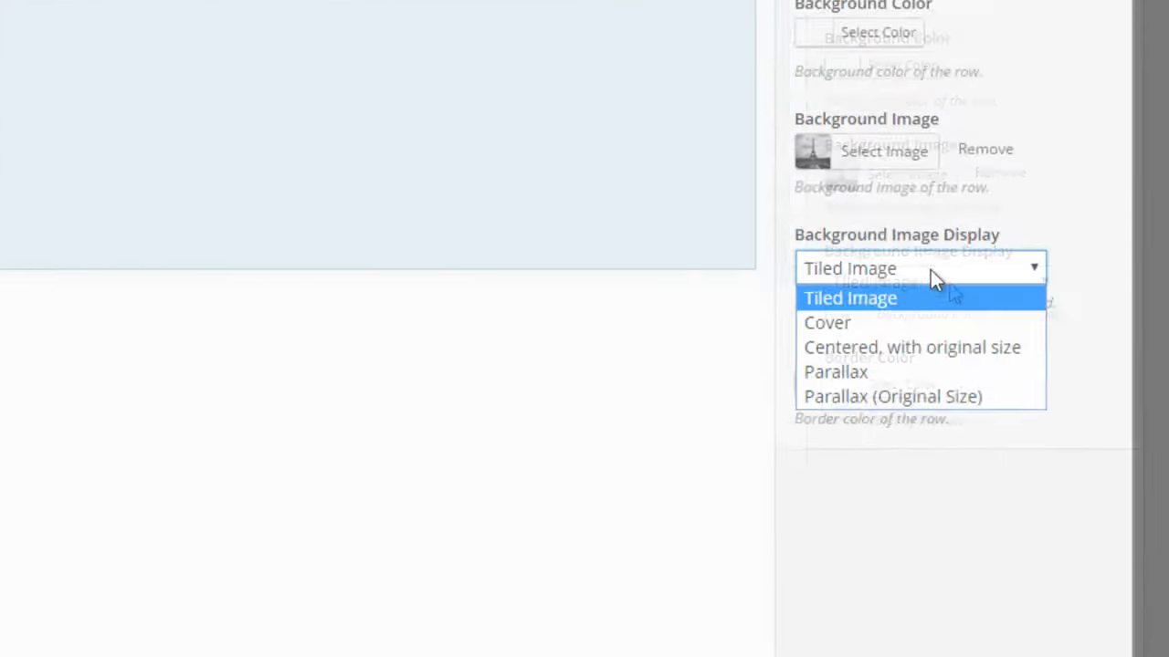
left_click(856, 377)
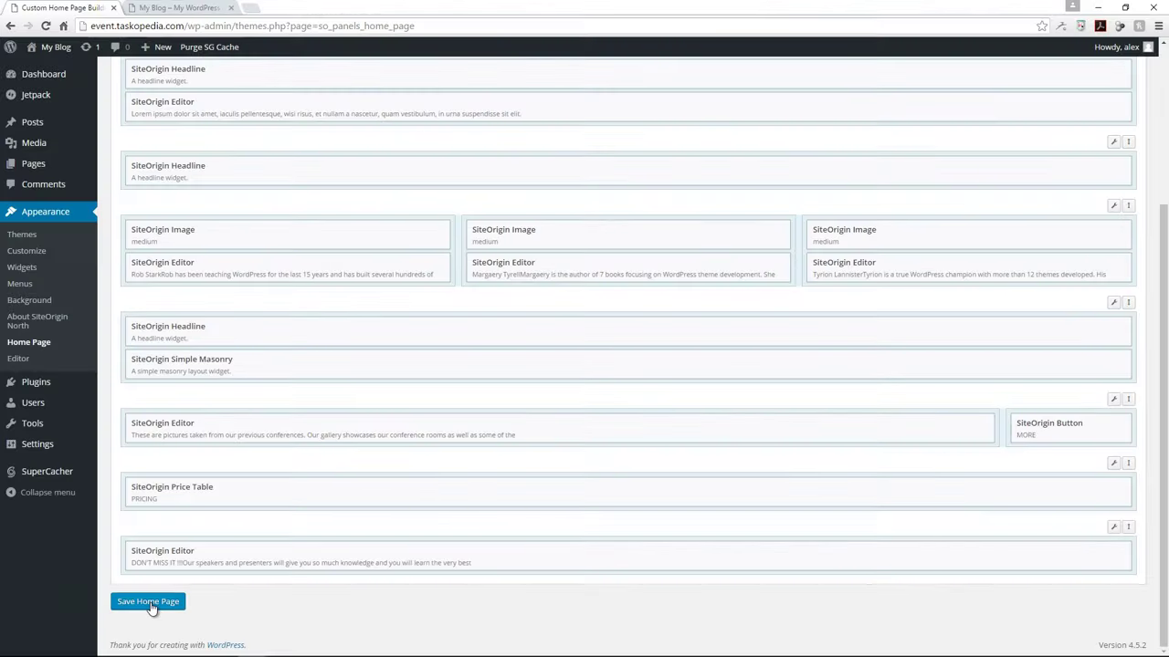
left_click(148, 603)
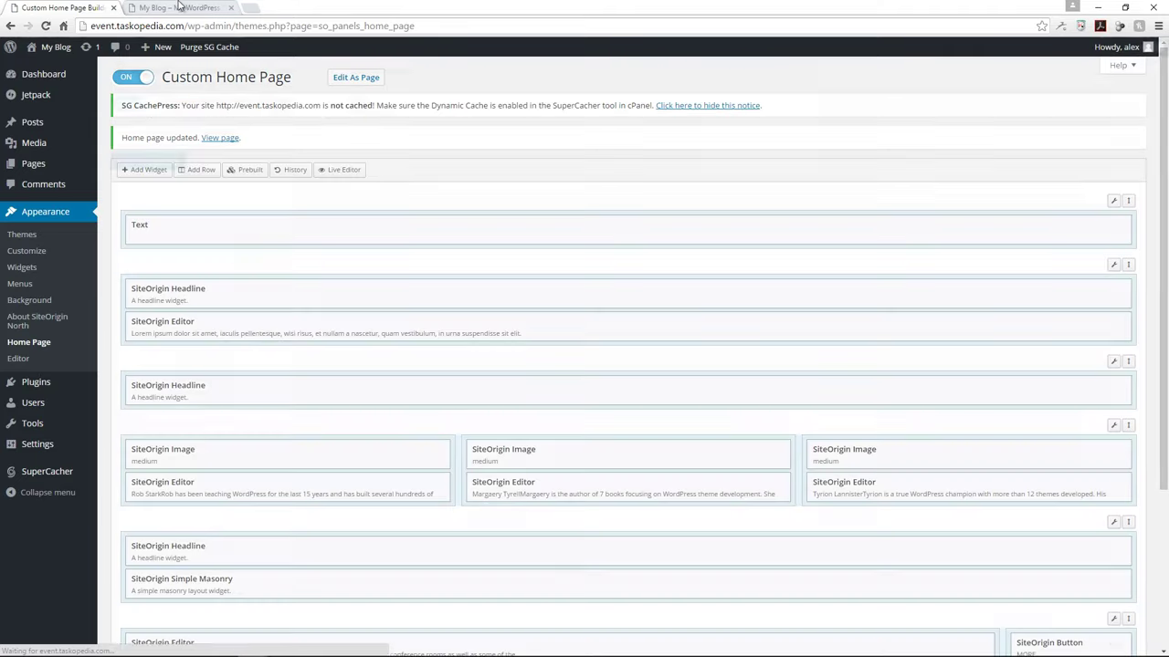
left_click(178, 7)
left_click(48, 27)
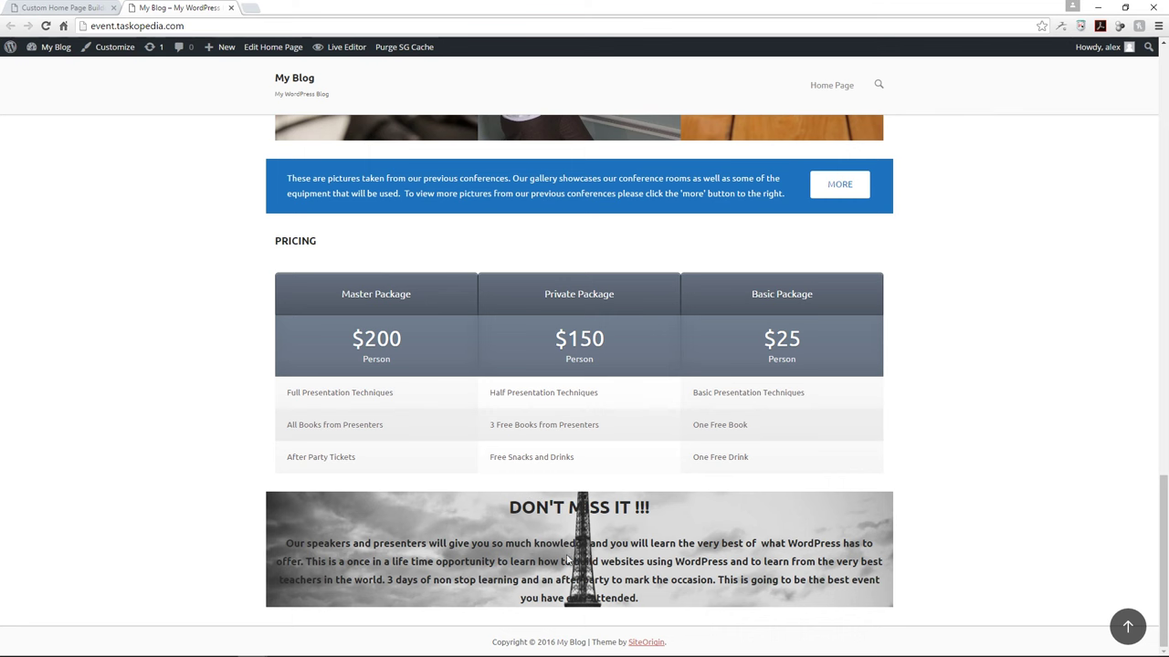
left_click(62, 7)
scroll(754, 345, "down", 3)
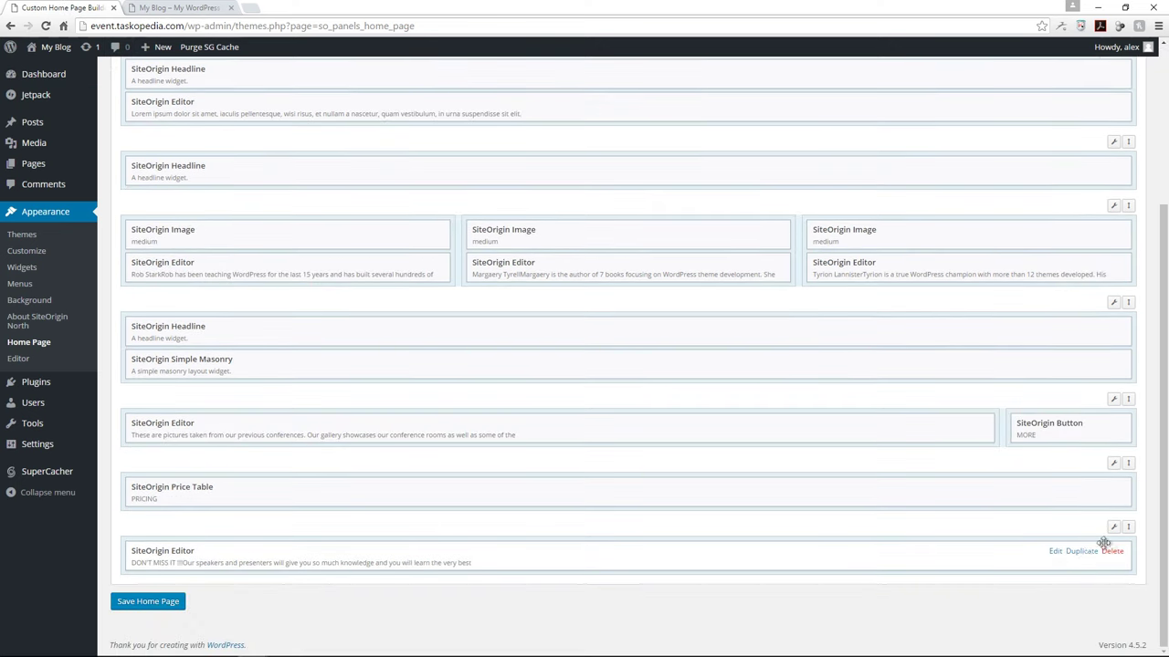
Set the bottom row's layout to Full Width Stretched.
mouse_move(1115, 530)
left_click(1075, 548)
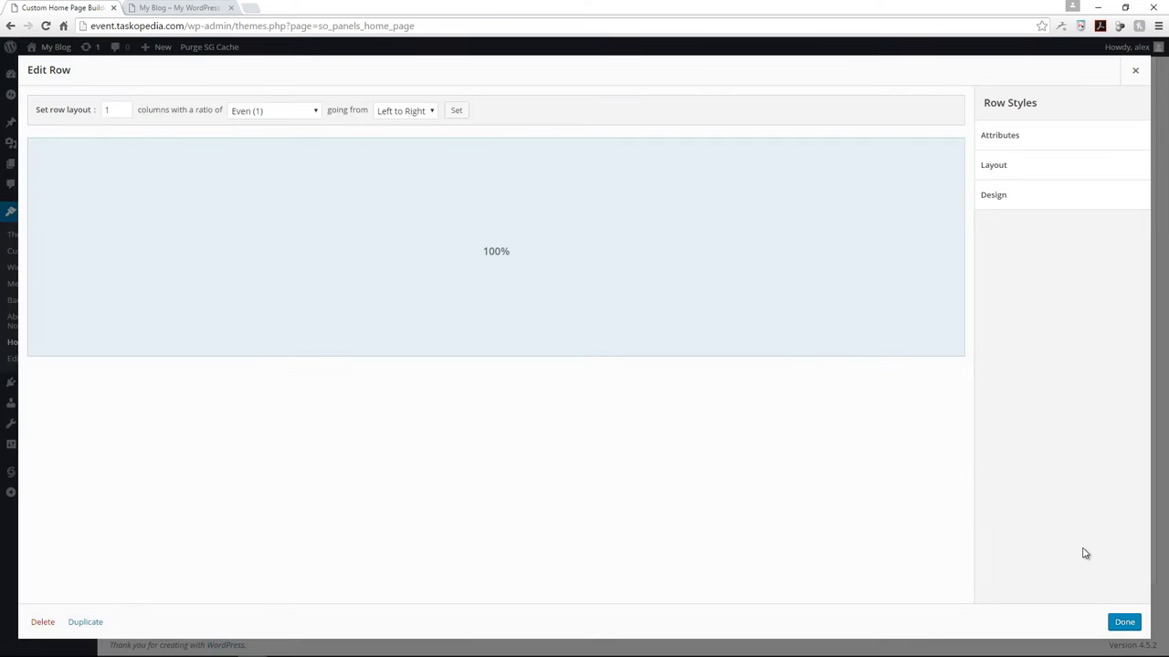
left_click(1012, 165)
left_click(1021, 393)
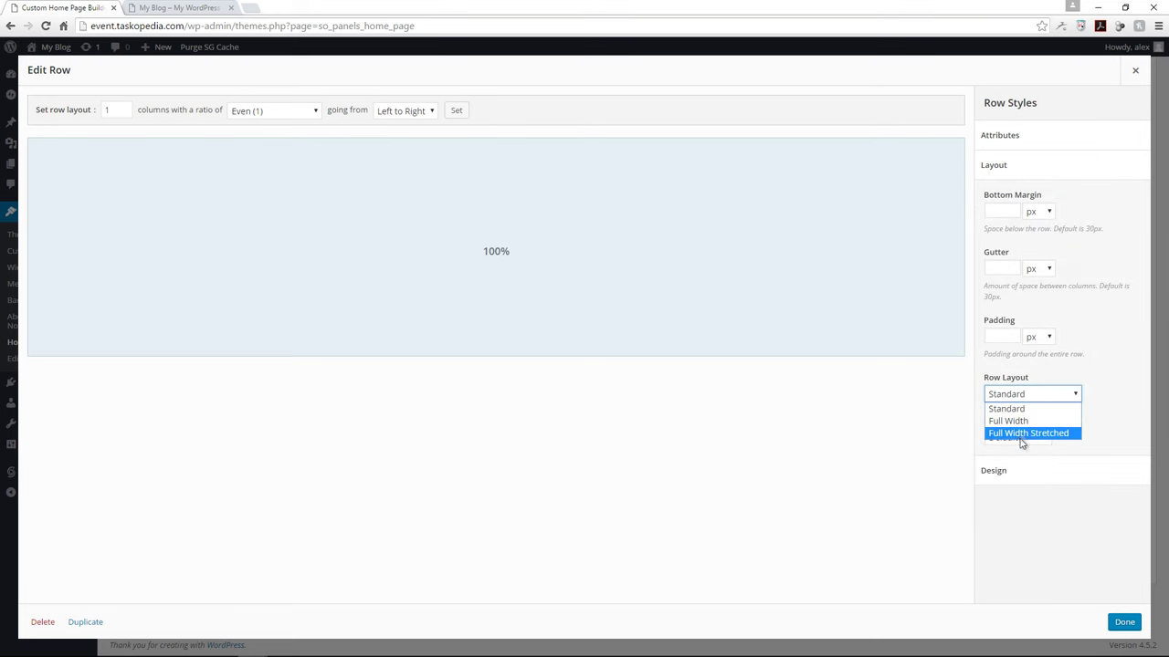
left_click(1028, 434)
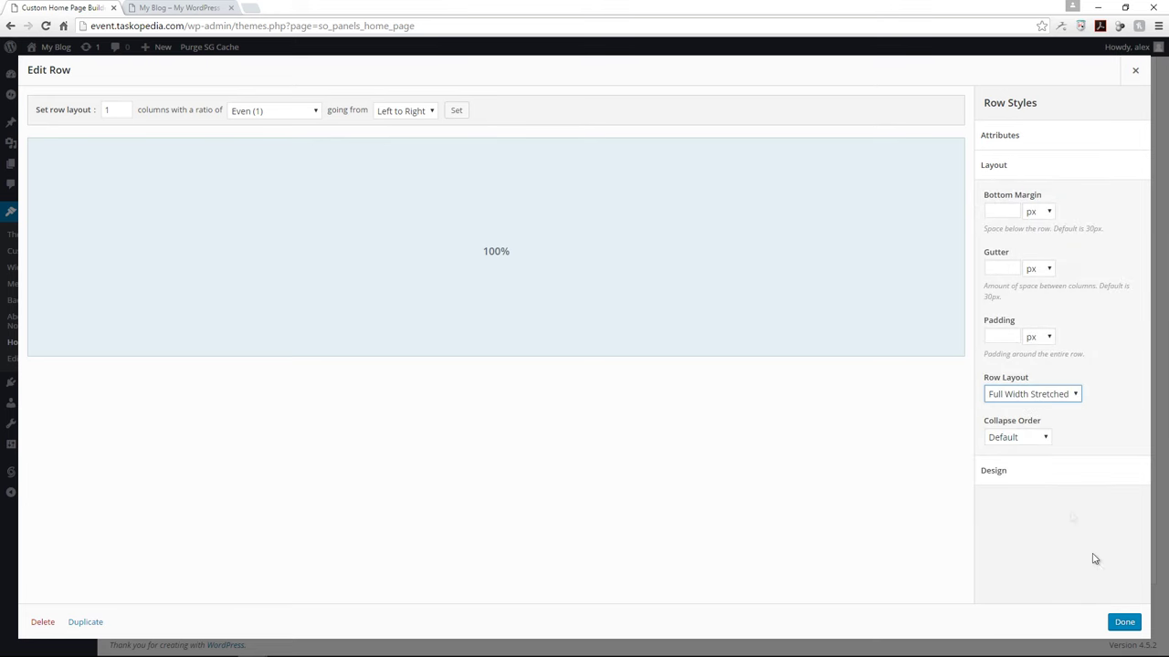
left_click(1124, 624)
Give the DON'T MISS IT !!! text widget 80 px layout padding.
mouse_move(992, 567)
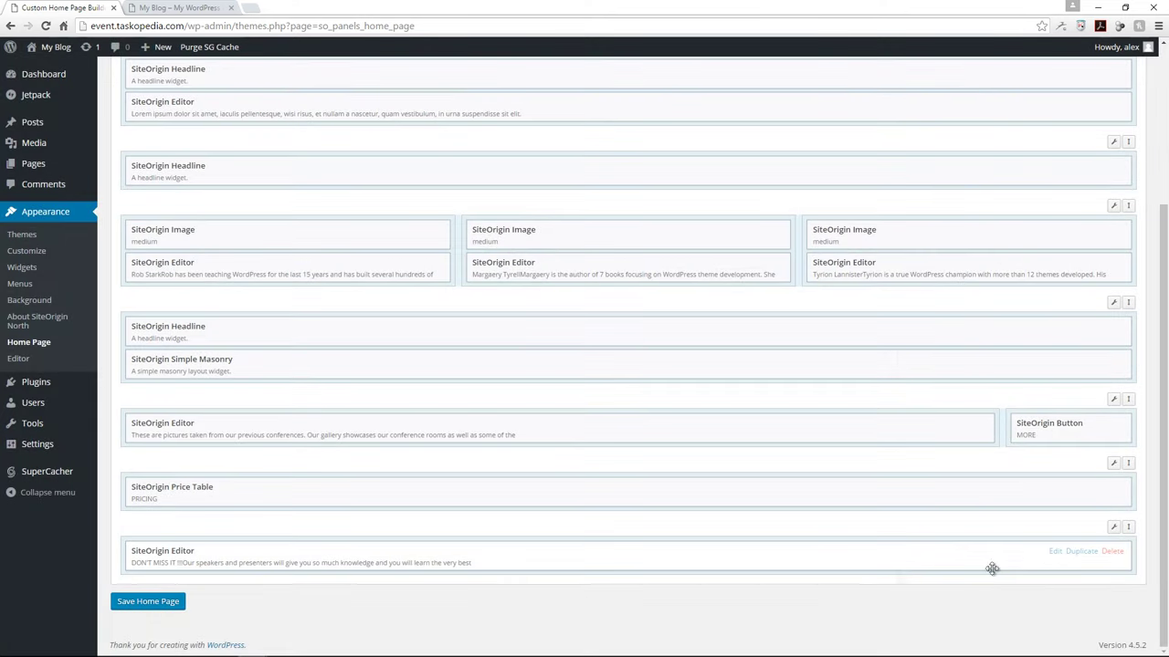
left_click(1055, 553)
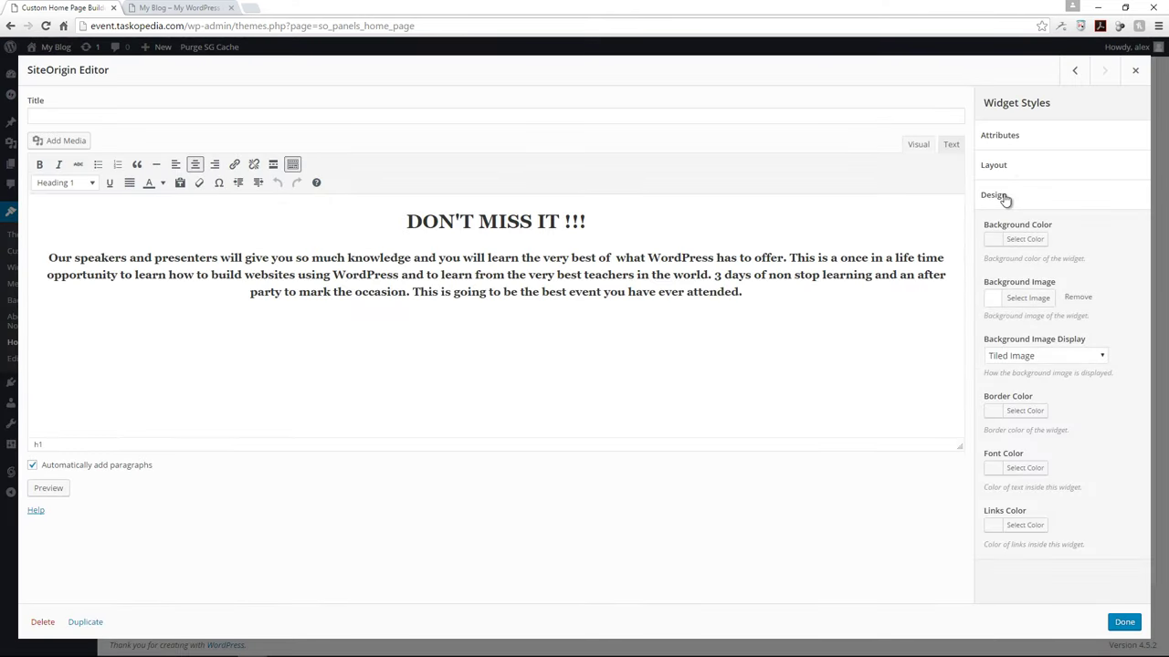
left_click(1004, 198)
left_click(999, 170)
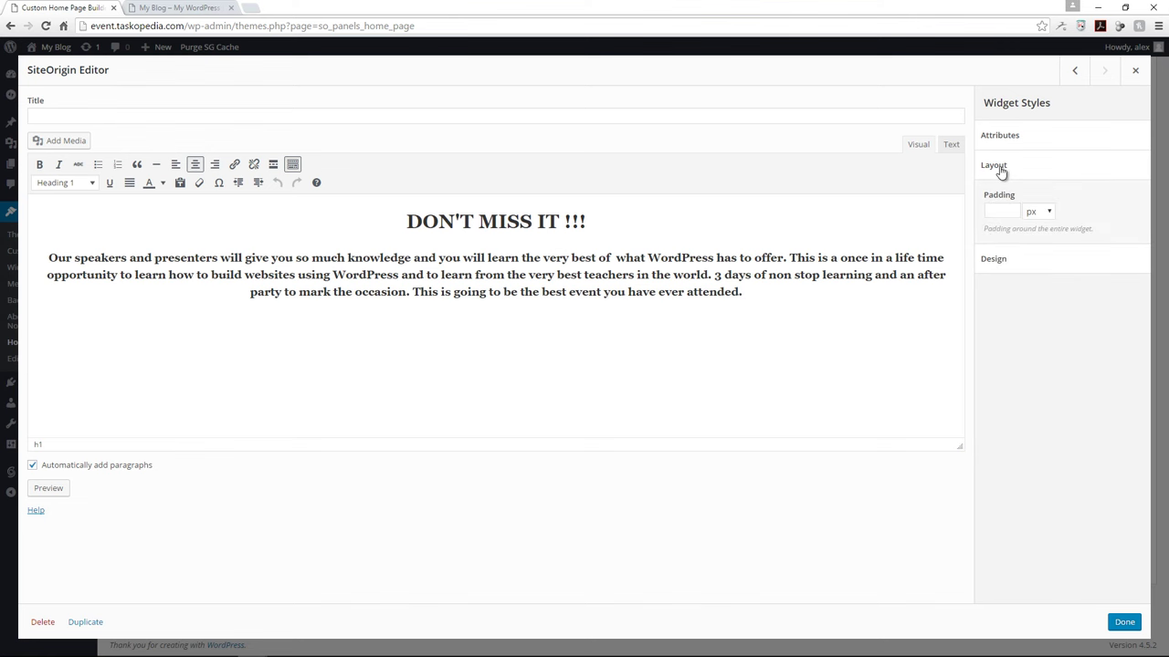
left_click(1002, 209)
left_click(1124, 622)
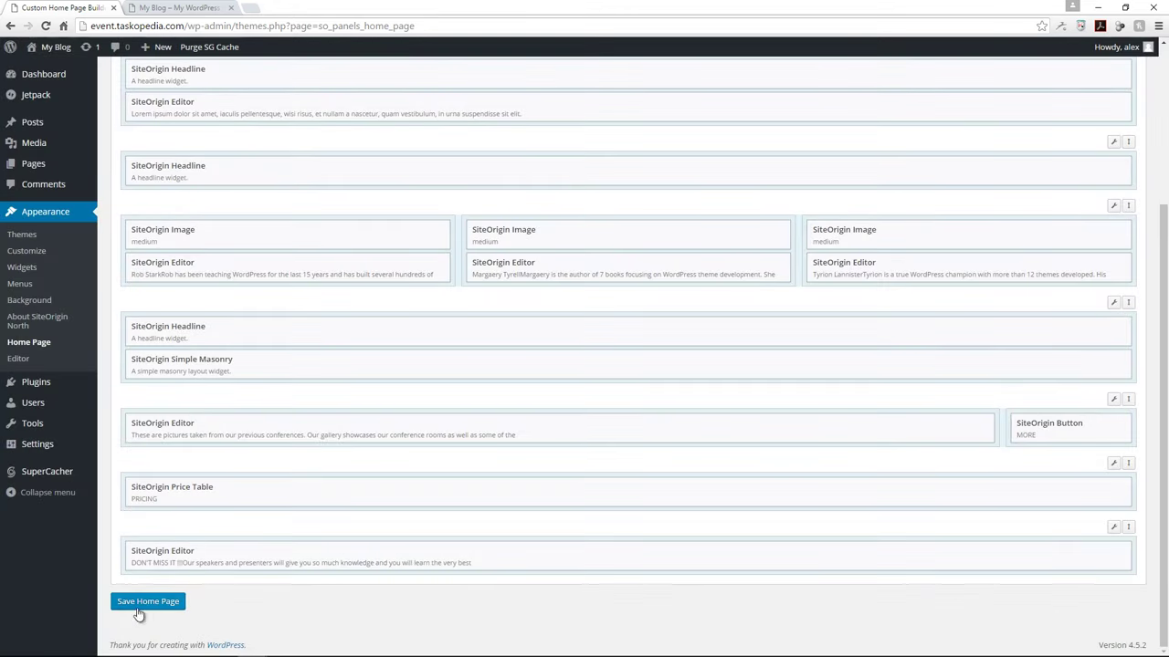
Save the home page and reload the live site to see the full-width DON'T MISS IT !!! banner.
left_click(144, 606)
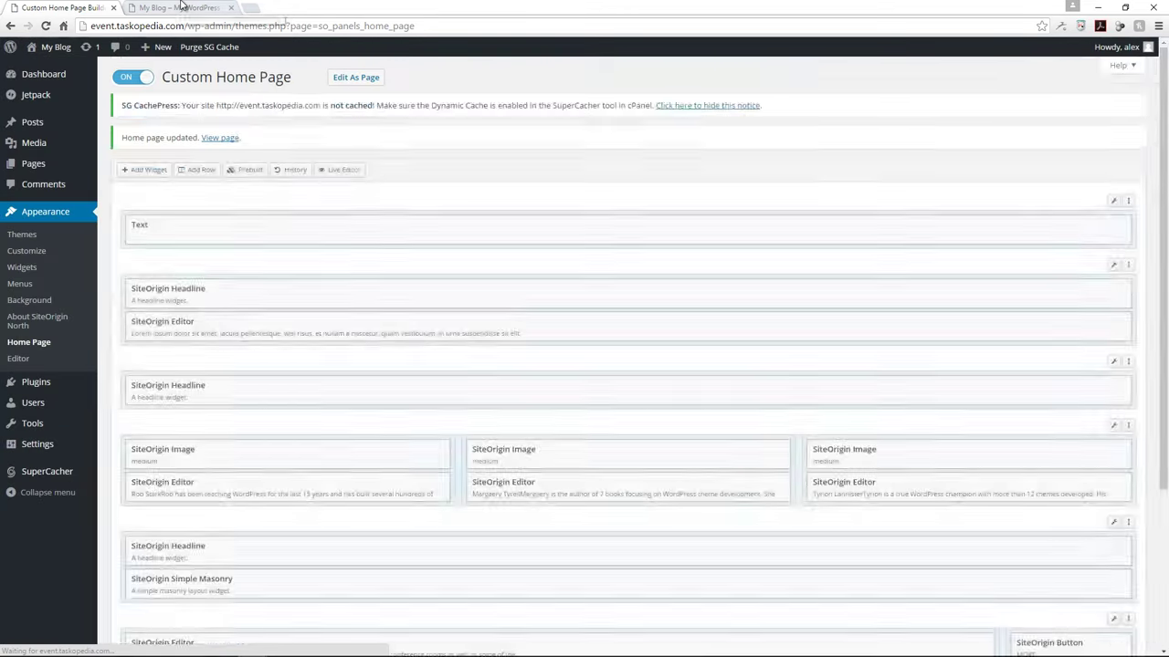
left_click(182, 6)
left_click(45, 25)
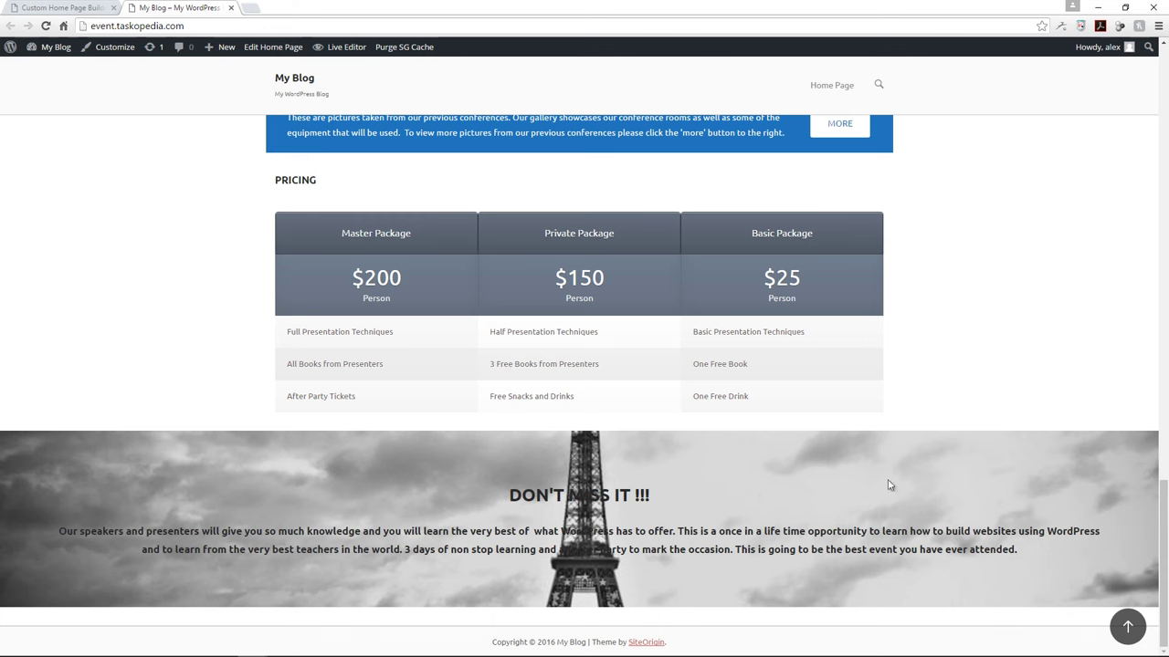
scroll(526, 410, "up", 1)
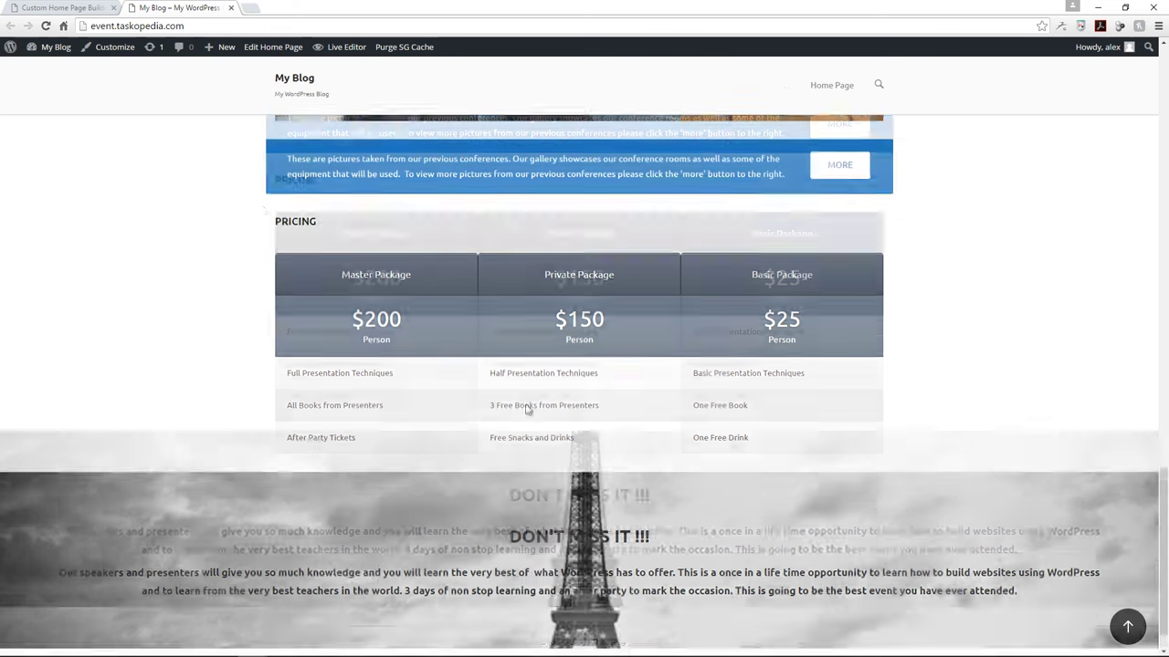
Drag the DON'T MISS IT row just above the PRICING table and save the home page.
left_click(59, 7)
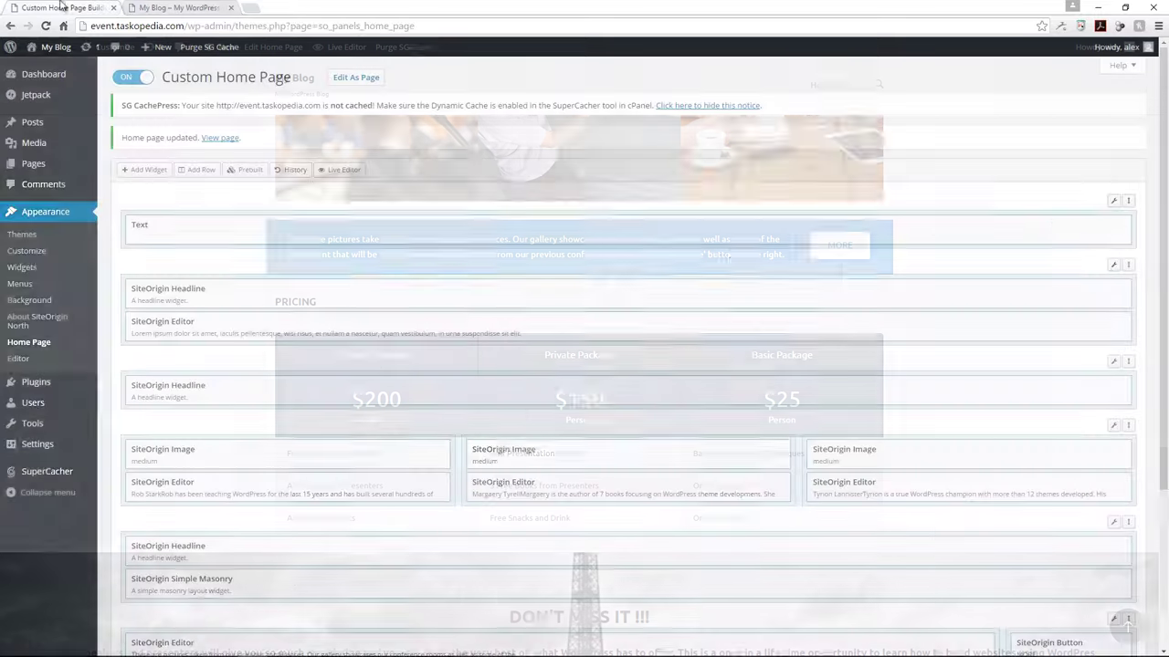
scroll(736, 271, "down", 3)
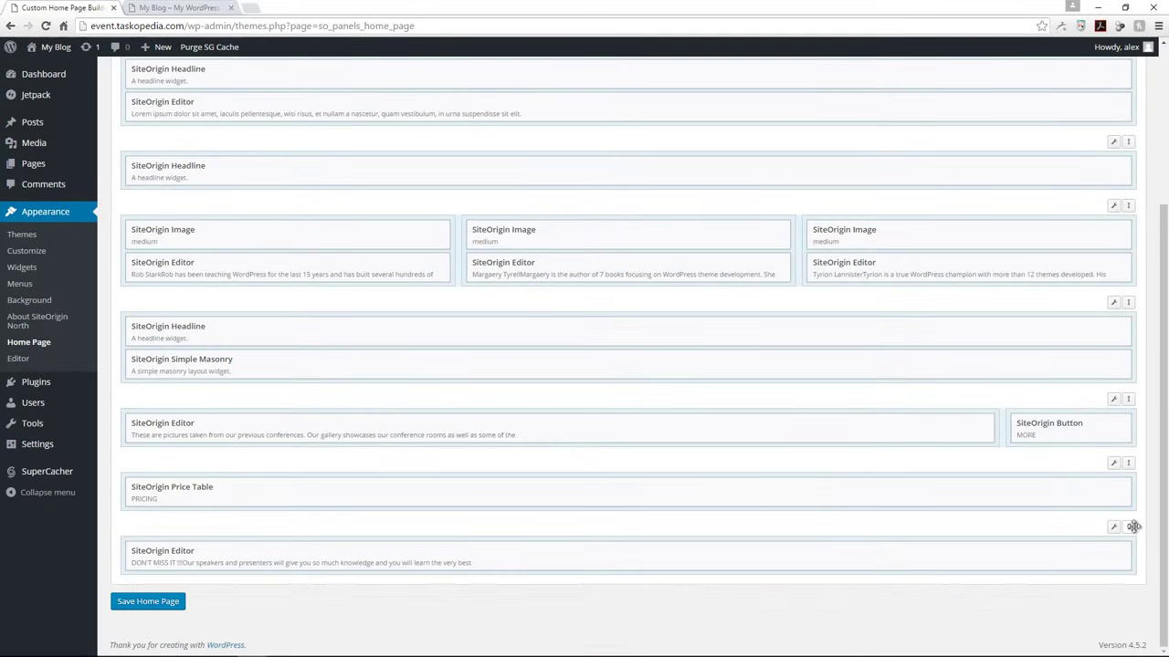
left_click_drag(1133, 527, 1136, 461)
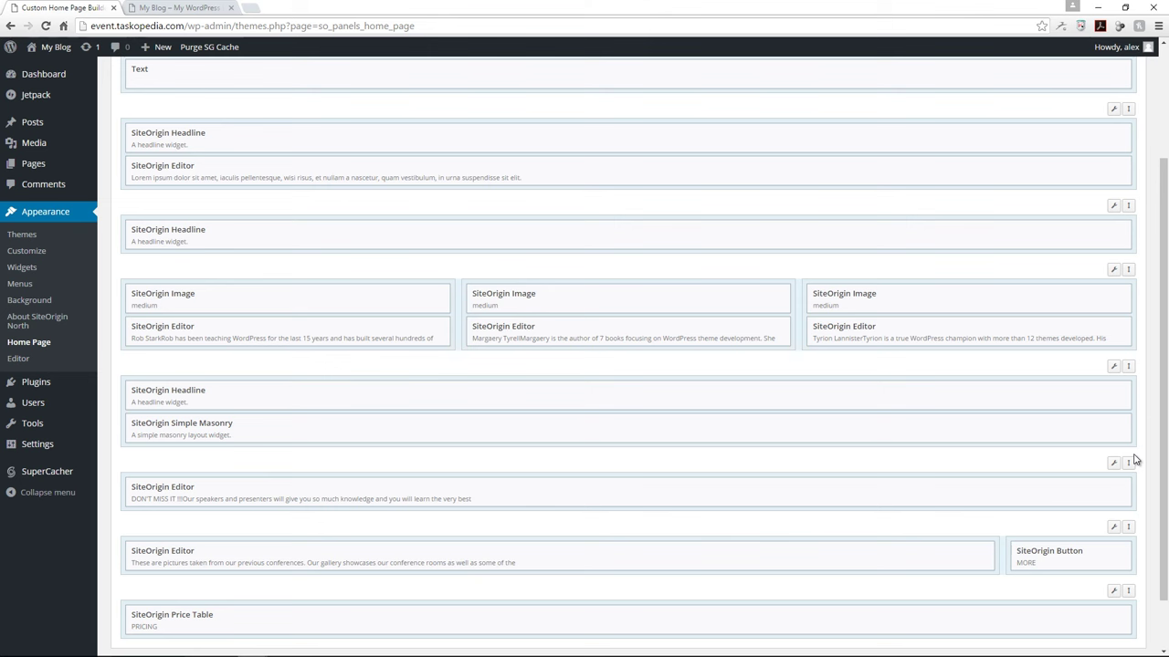
left_click_drag(1130, 462, 1139, 528)
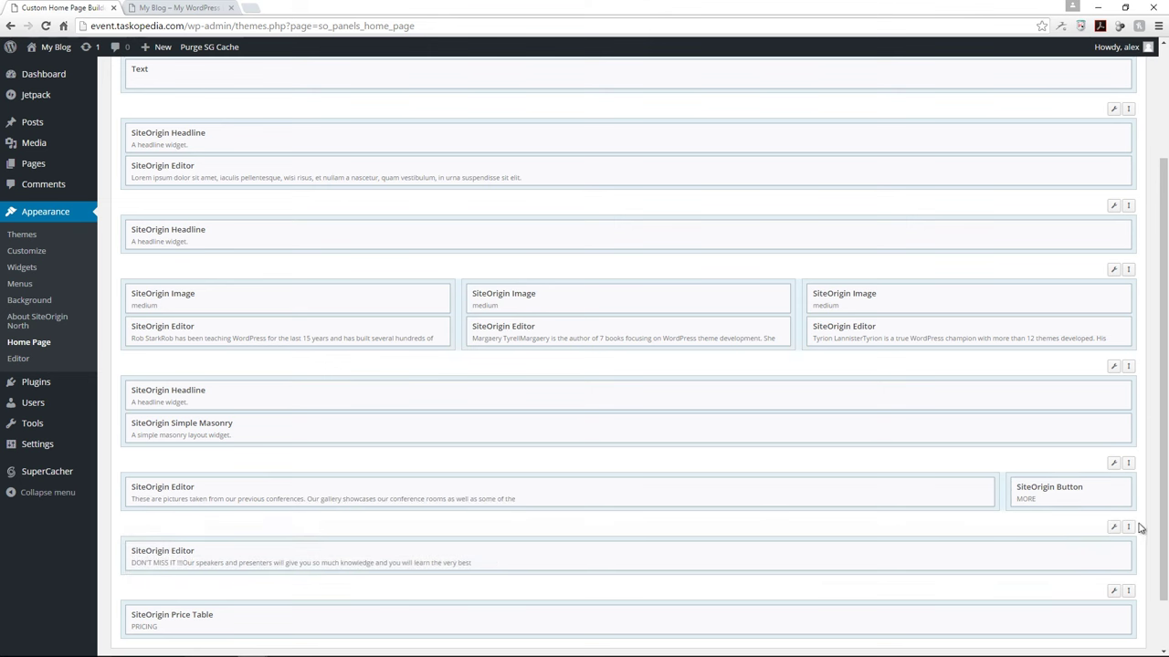
scroll(1050, 507, "down", 1)
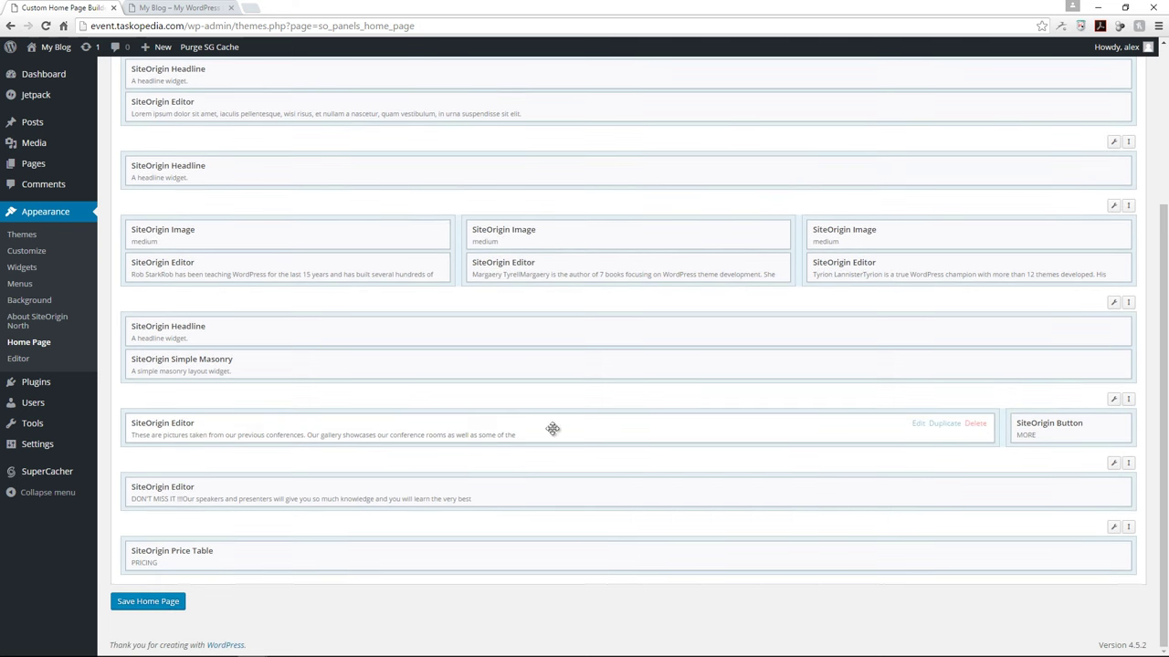
mouse_move(1054, 429)
left_click(157, 604)
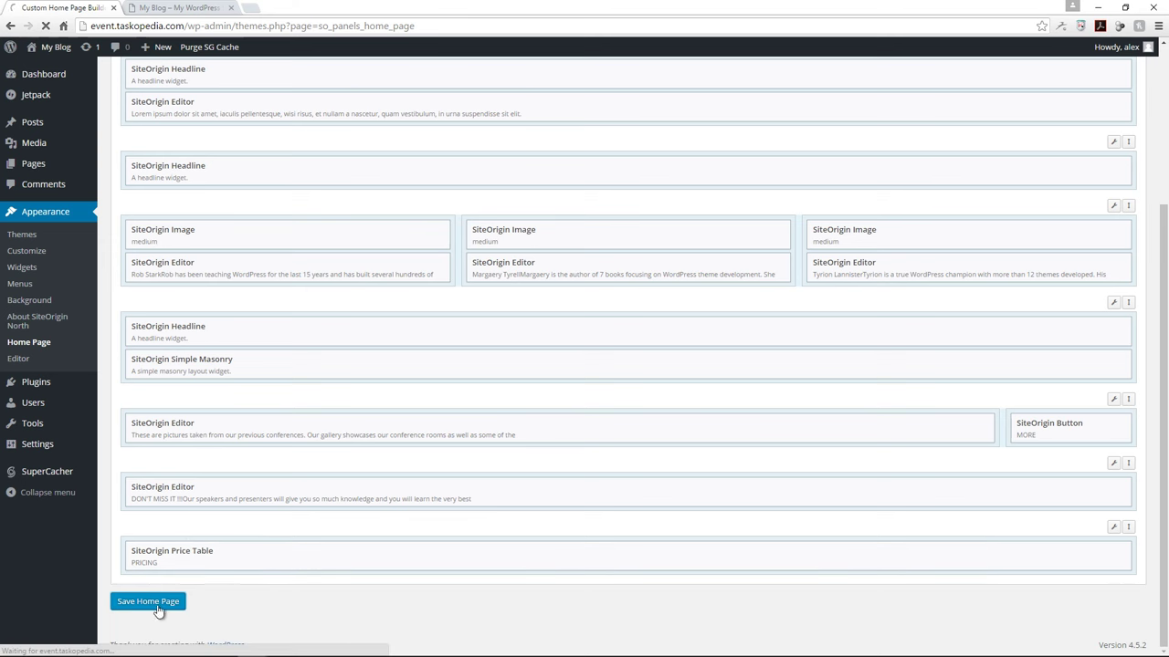
Reload the live home page and scroll to confirm the Eiffel Tower banner sits above PRICING.
left_click(179, 8)
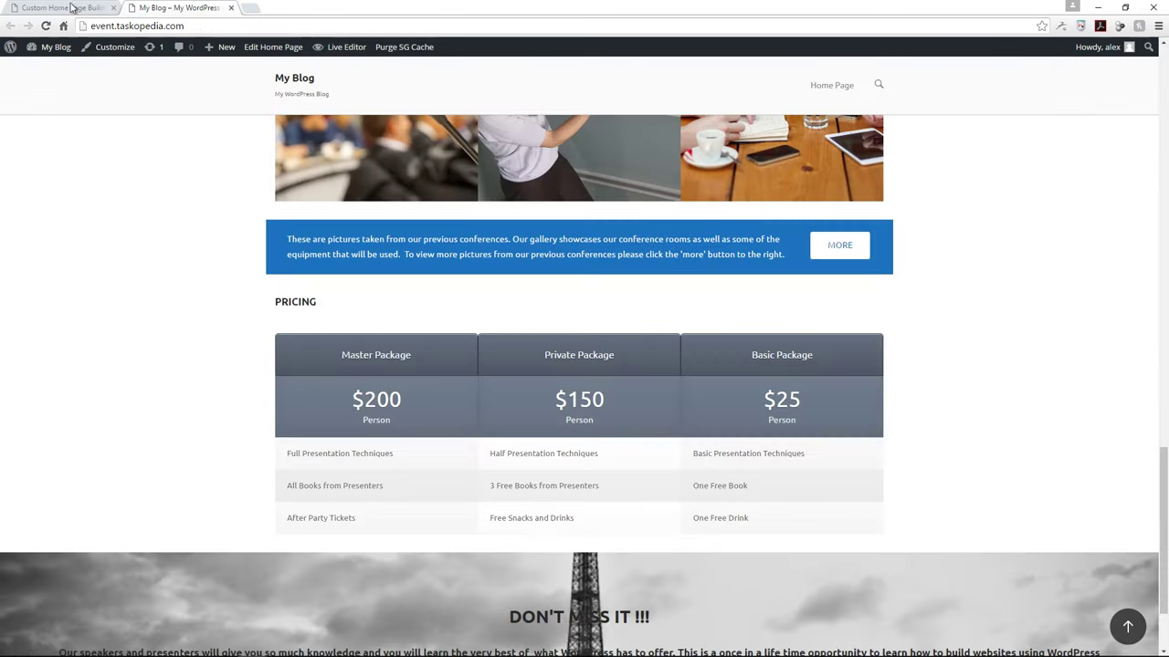
left_click(45, 25)
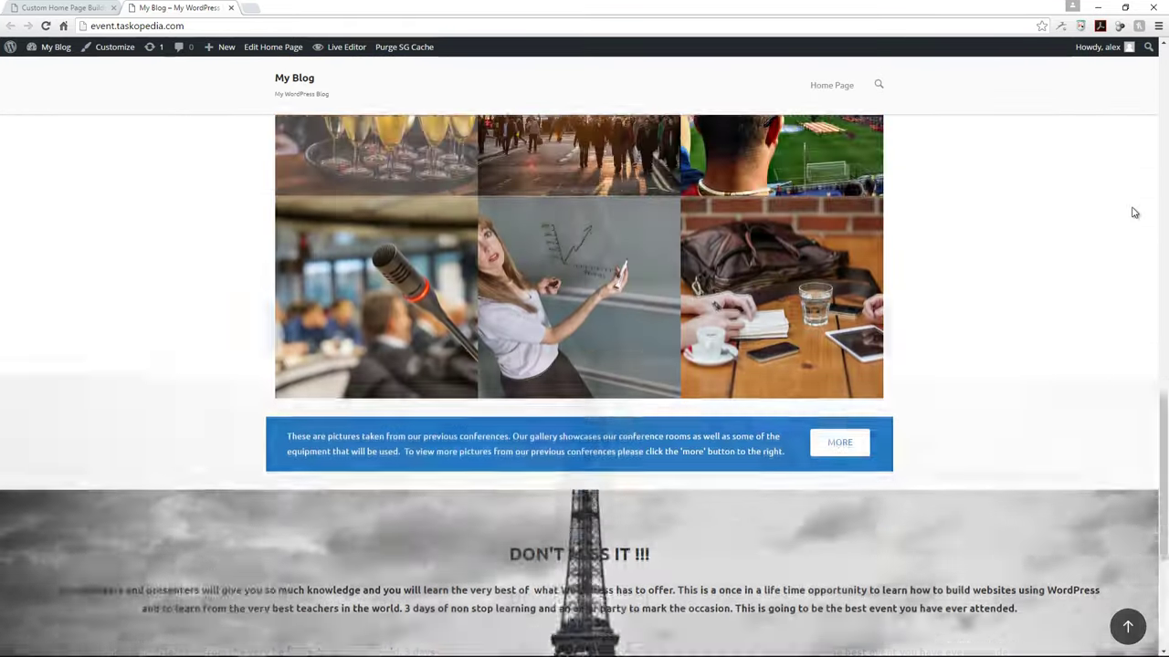
scroll(1035, 259, "down", 3)
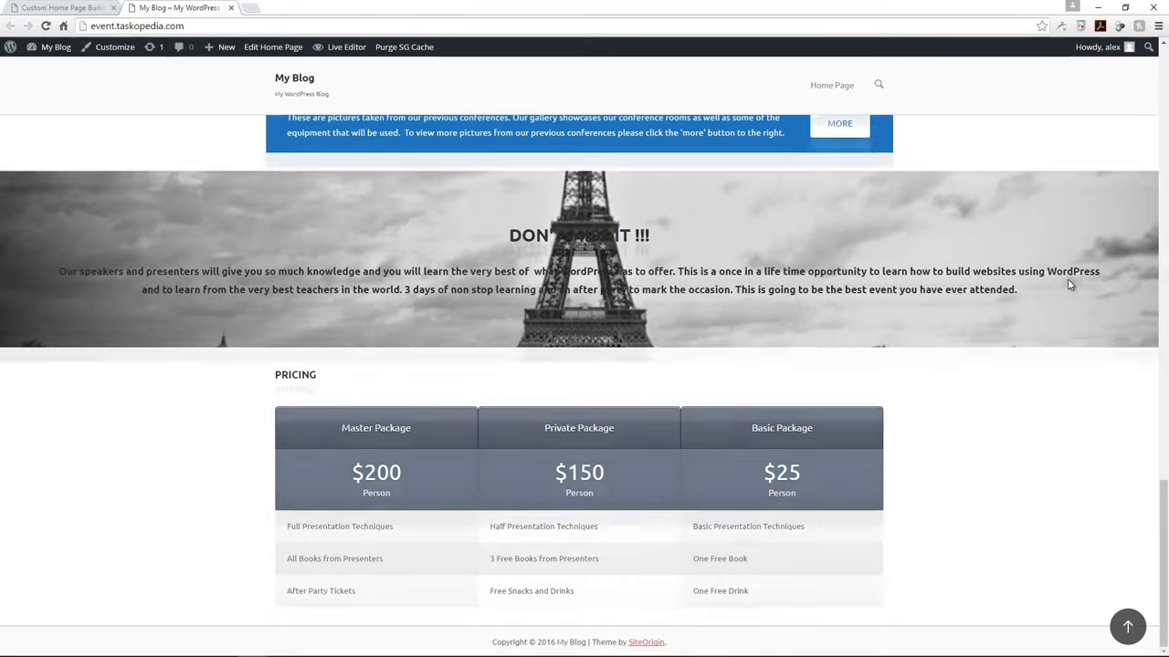
scroll(1068, 284, "up", 4)
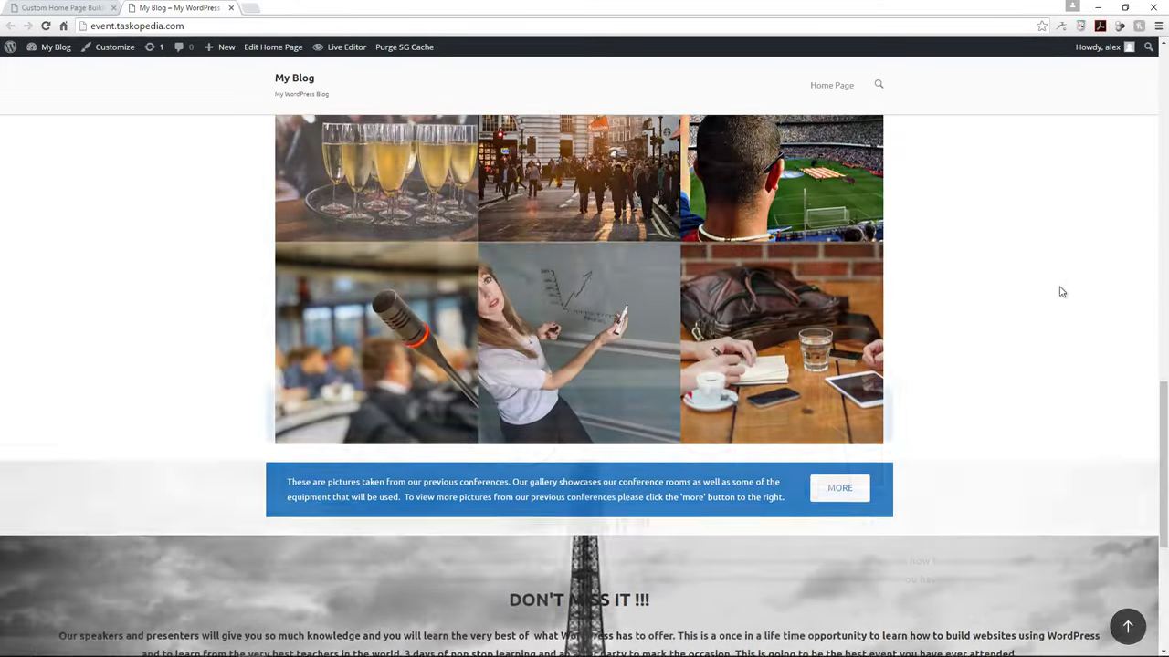
scroll(827, 485, "down", 2)
scroll(1050, 505, "up", 1)
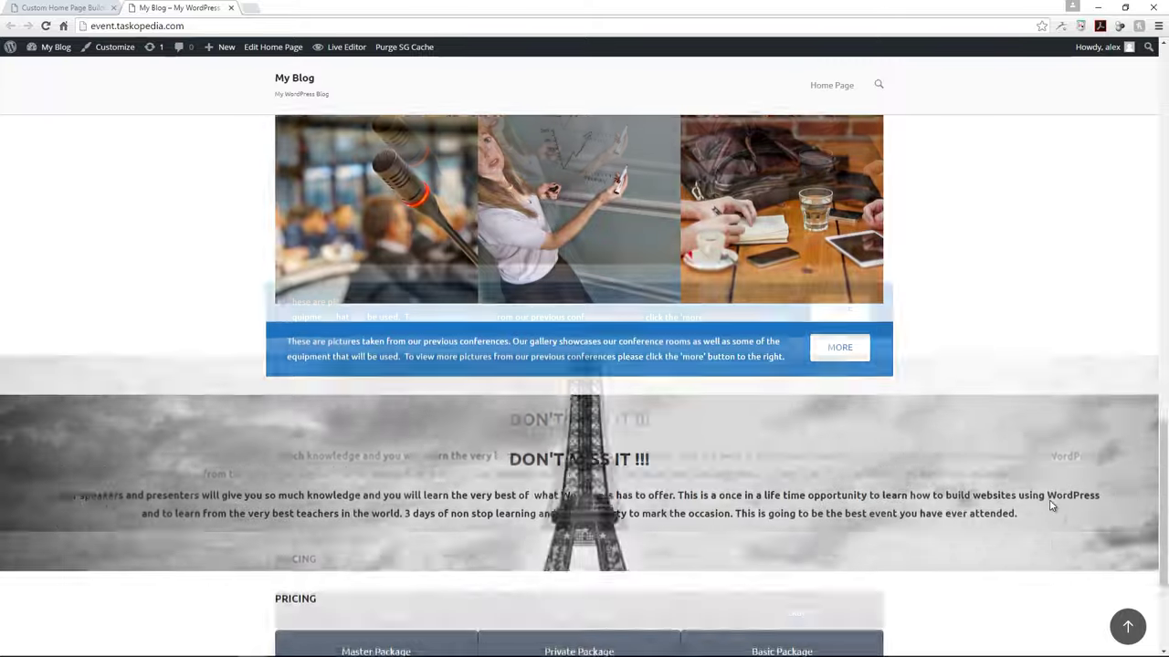
scroll(627, 548, "up", 2)
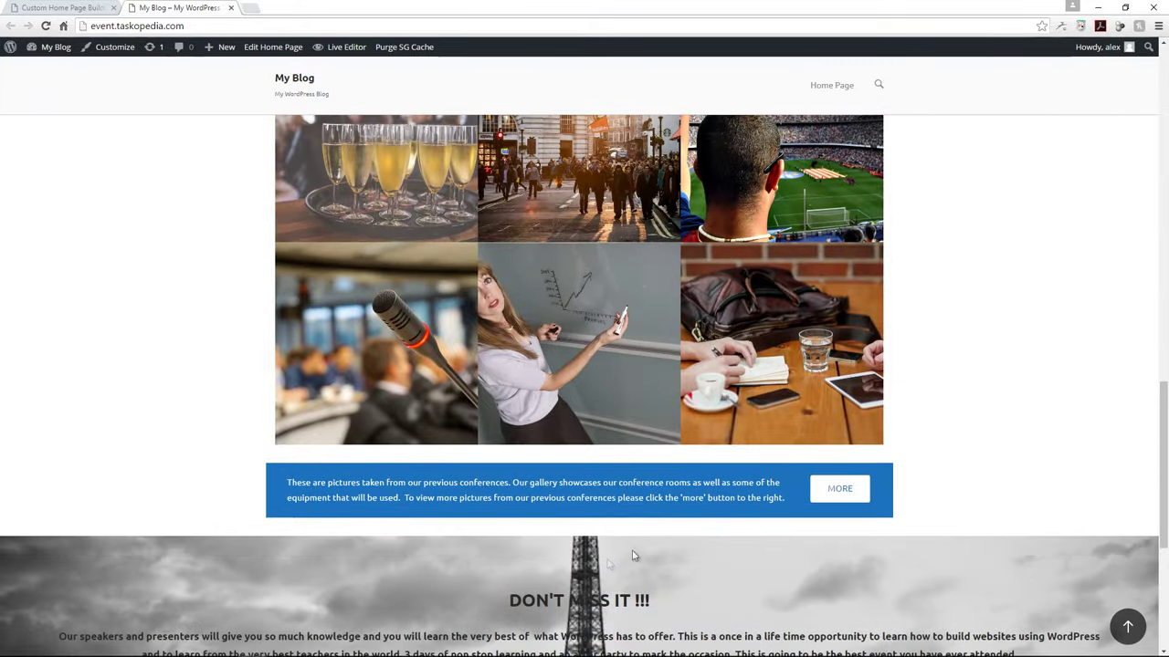
scroll(882, 534, "down", 3)
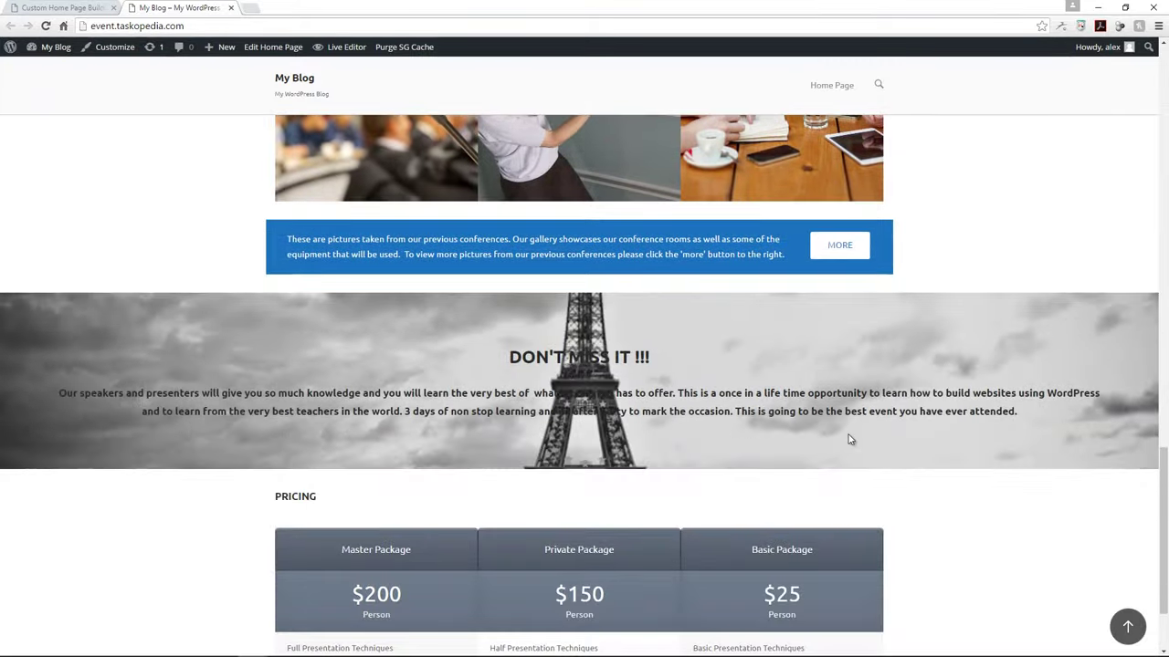
scroll(848, 439, "down", 2)
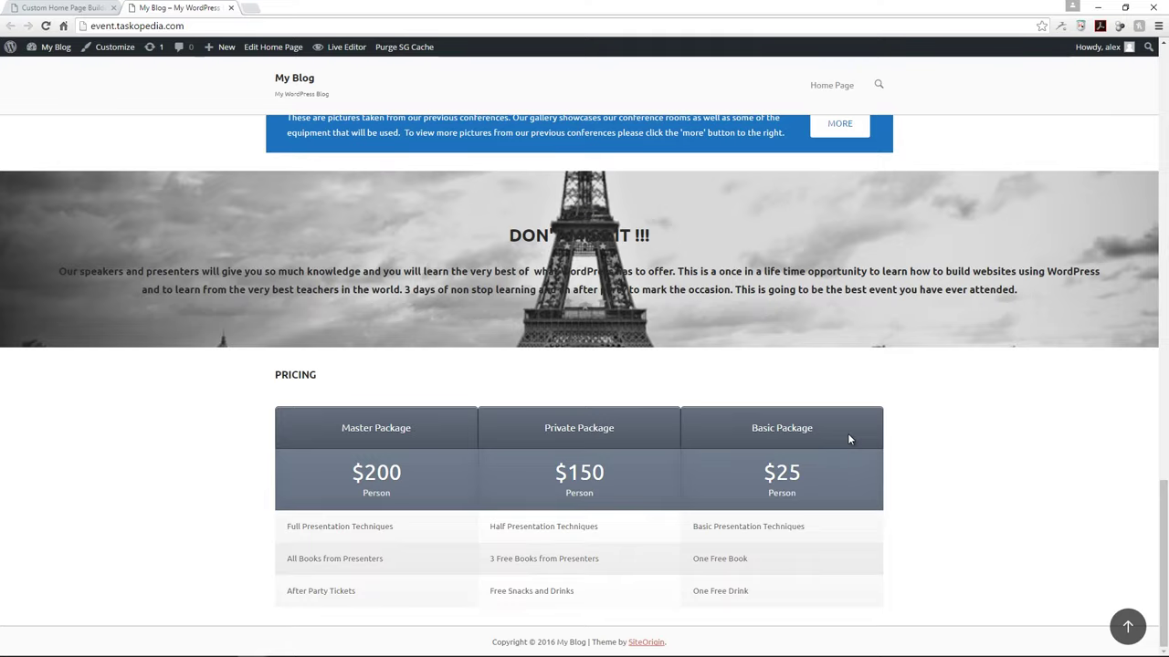
scroll(894, 438, "up", 2)
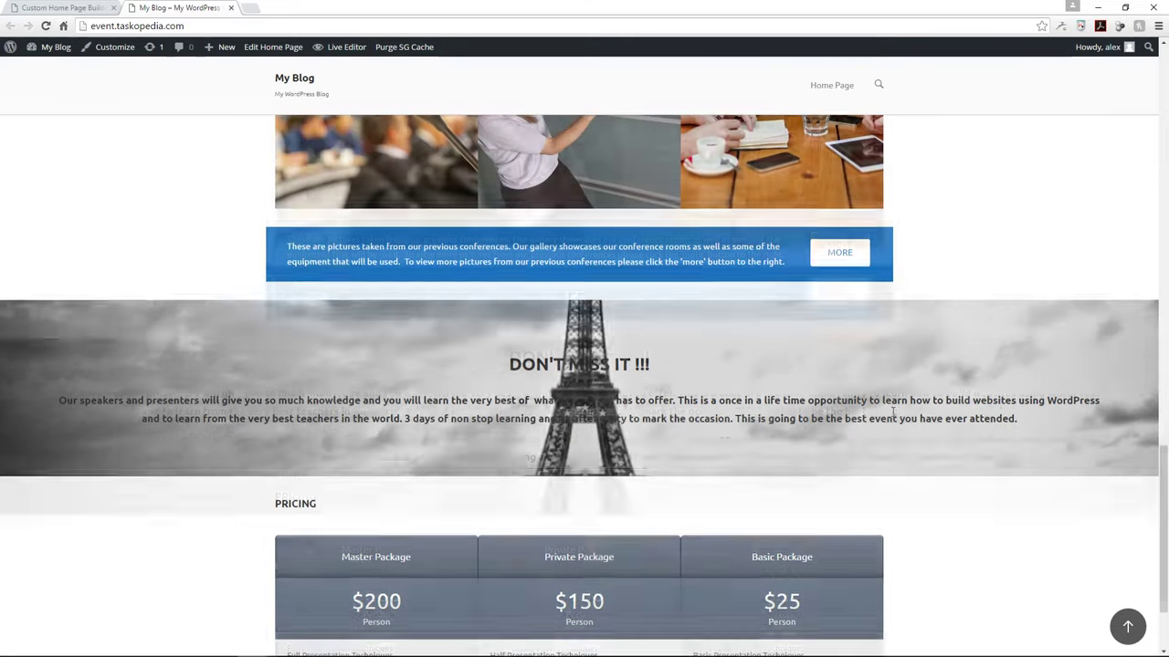
scroll(885, 365, "down", 2)
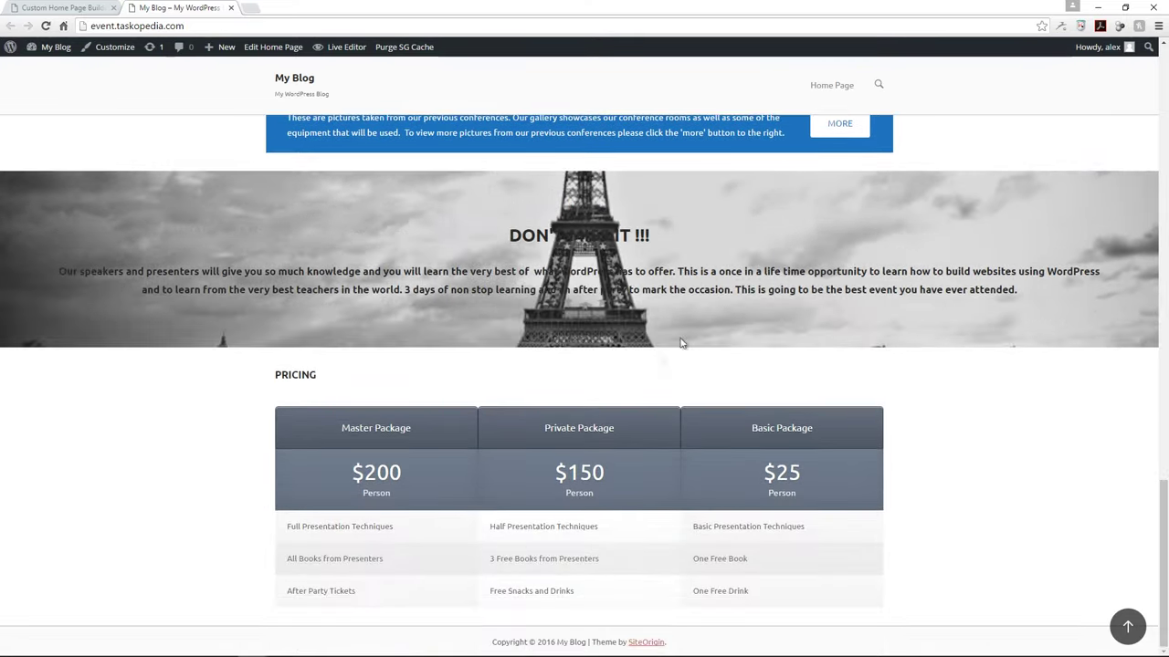
scroll(855, 292, "up", 2)
scroll(863, 365, "down", 2)
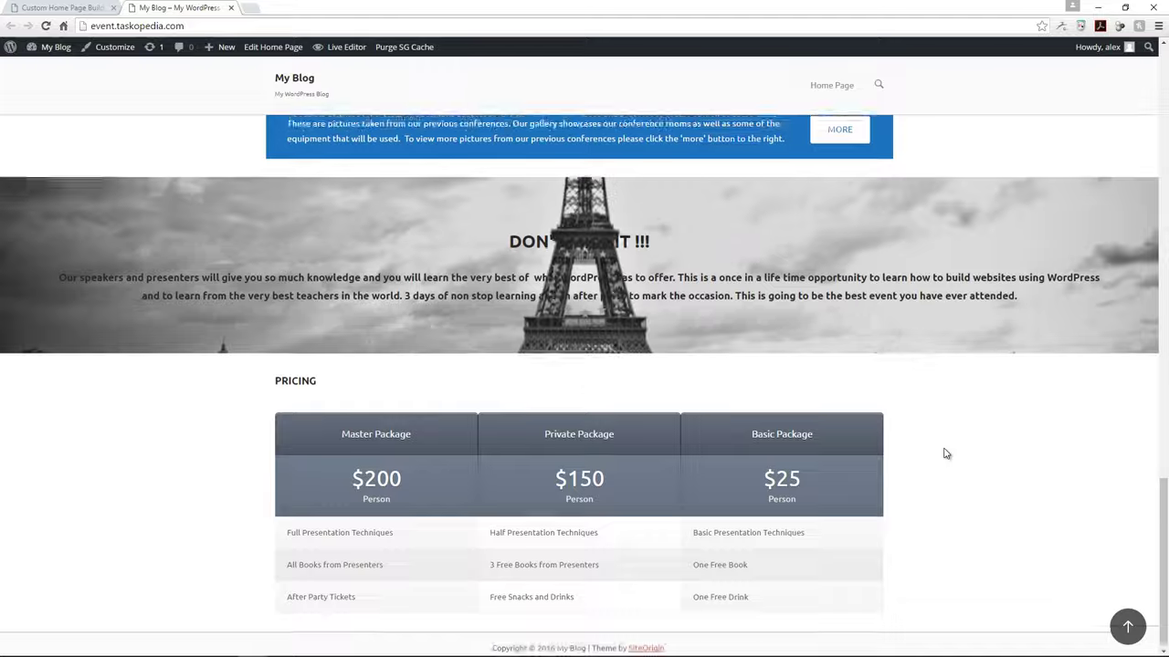
scroll(945, 449, "up", 5)
scroll(945, 449, "down", 4)
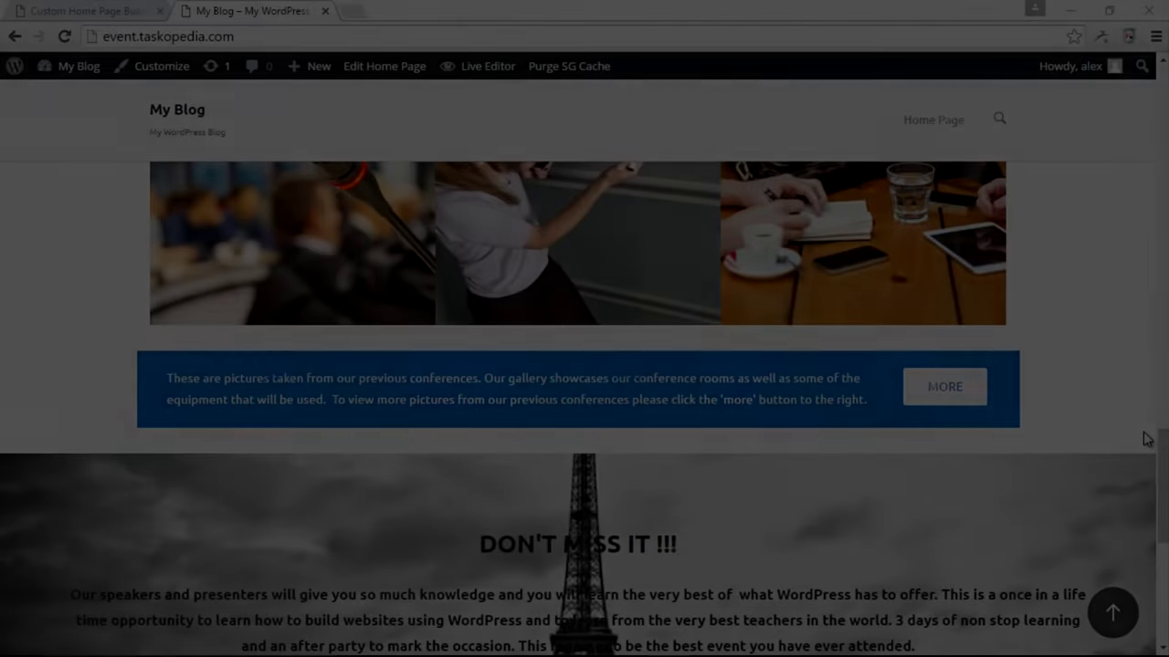
Scroll the live home page from the video banner down to the footer, then go back to the Custom Home Page builder.
scroll(1148, 439, "up", 10)
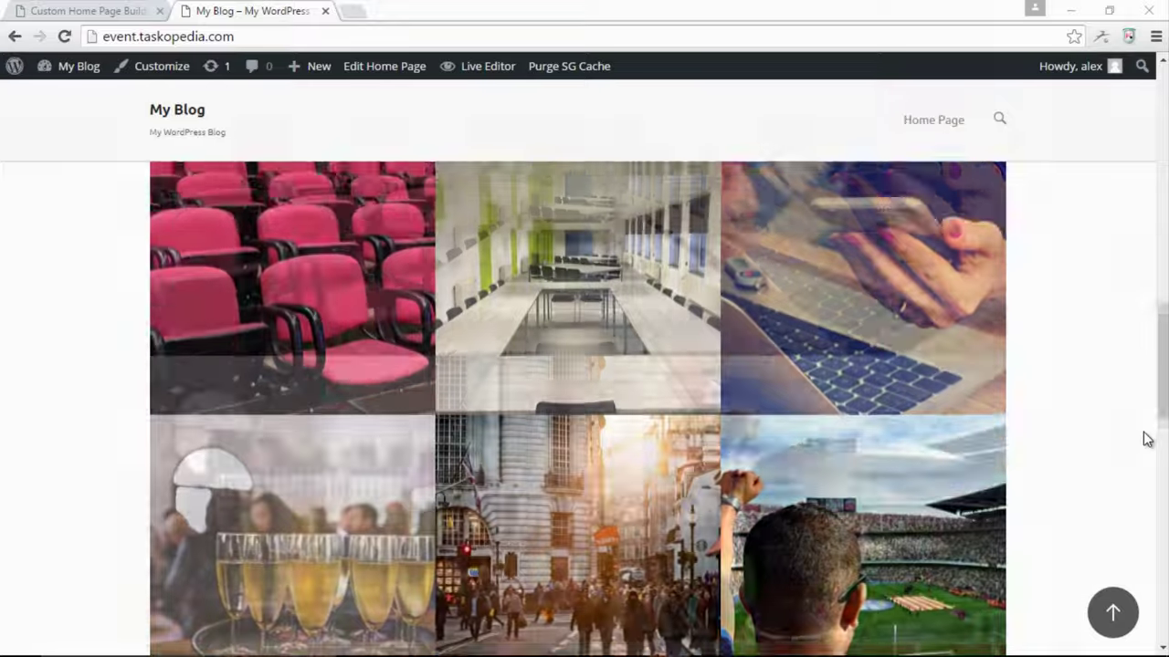
scroll(1147, 439, "up", 10)
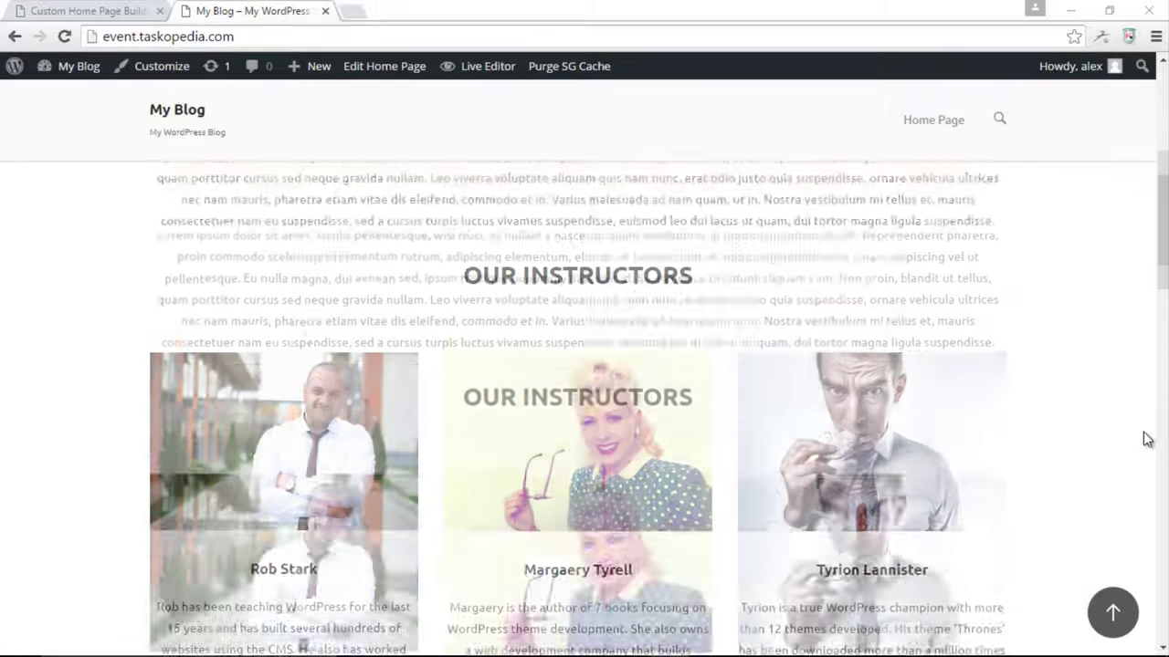
scroll(1148, 439, "up", 5)
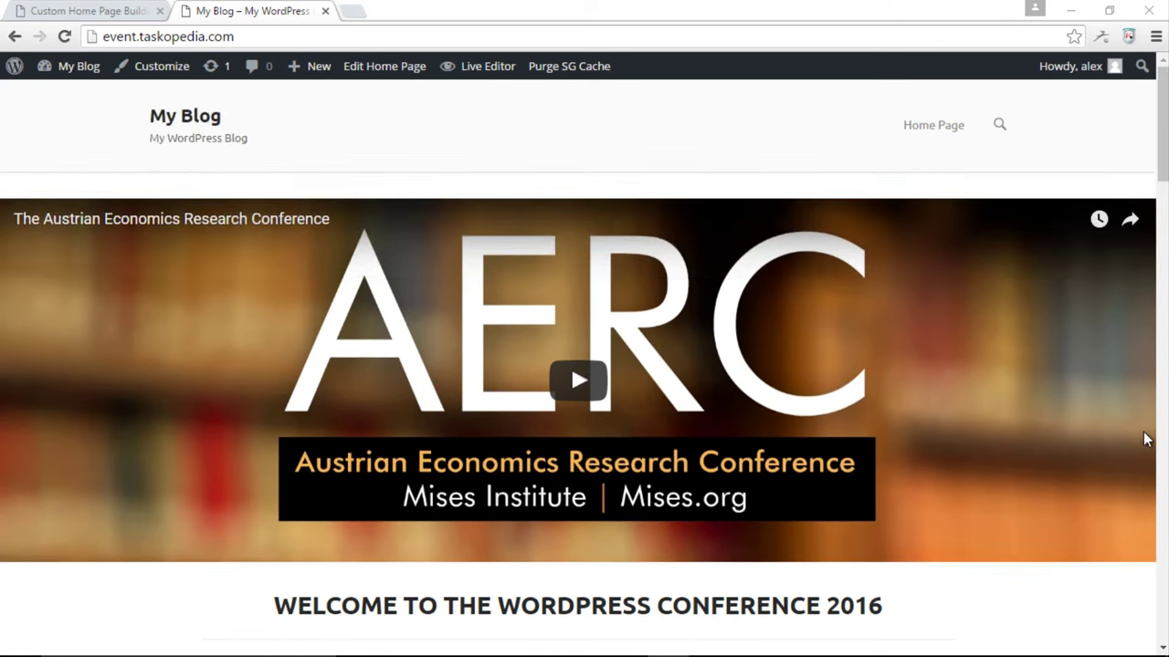
scroll(1148, 440, "down", 10)
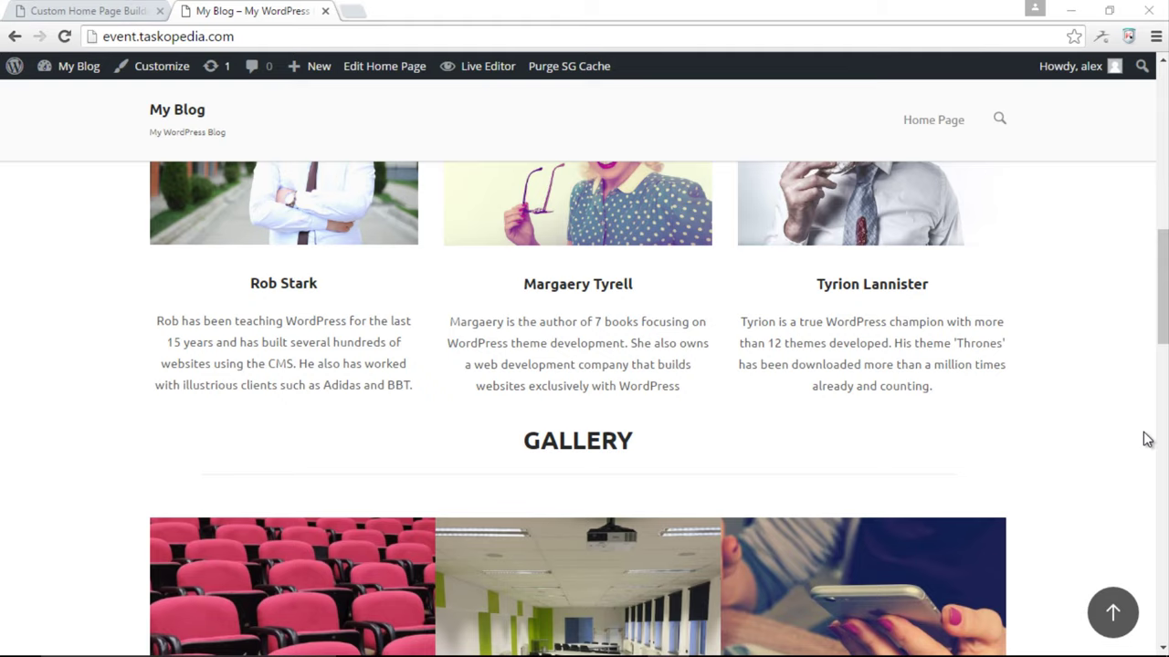
scroll(1146, 436, "down", 6)
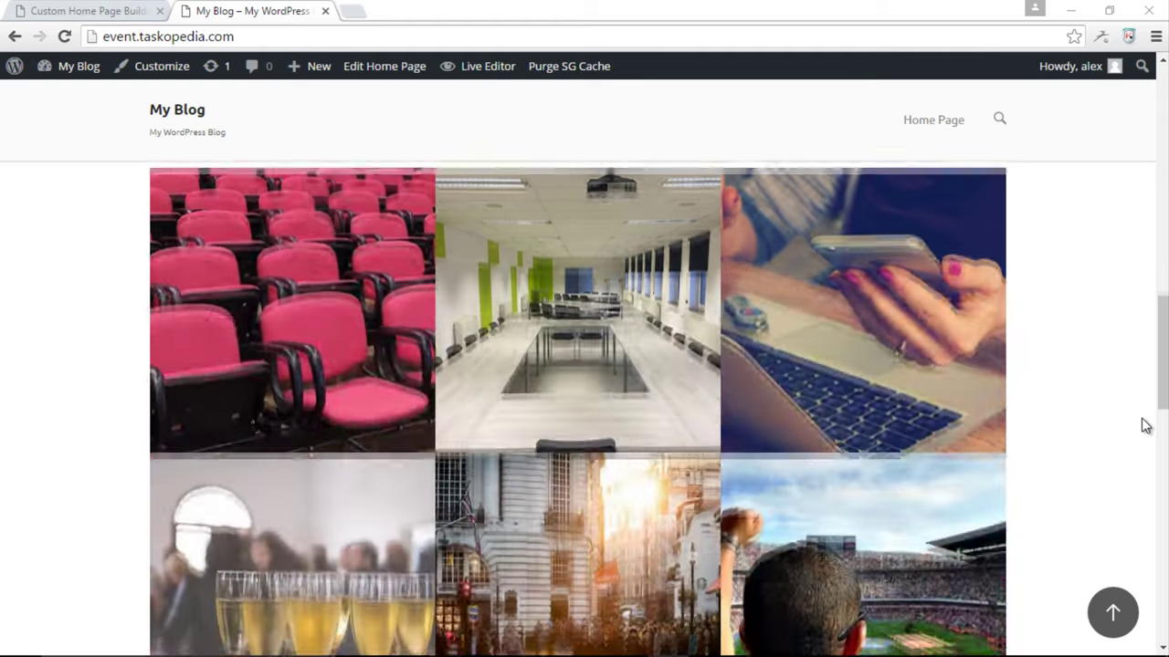
scroll(1145, 426, "down", 10)
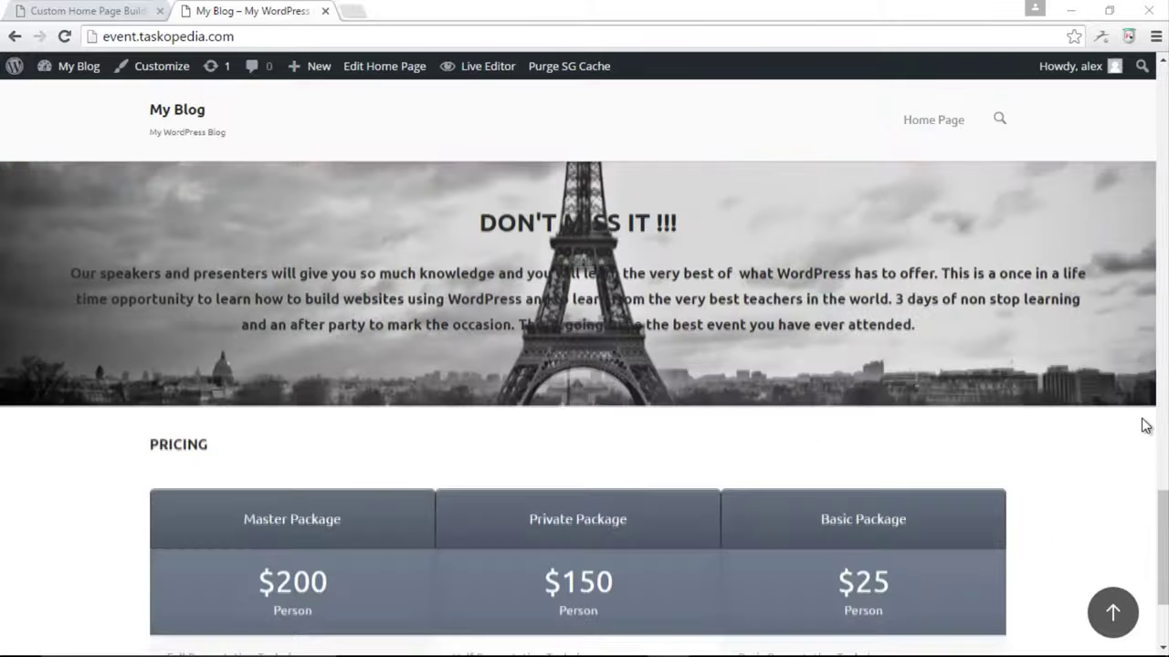
scroll(1145, 426, "down", 2)
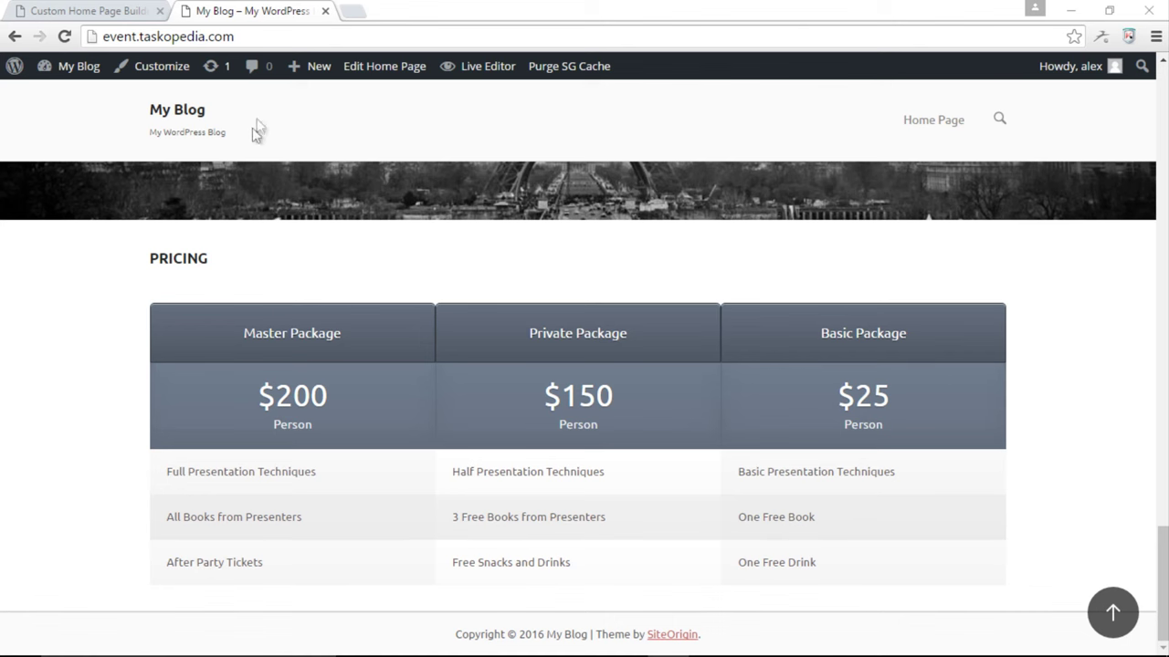
left_click(113, 11)
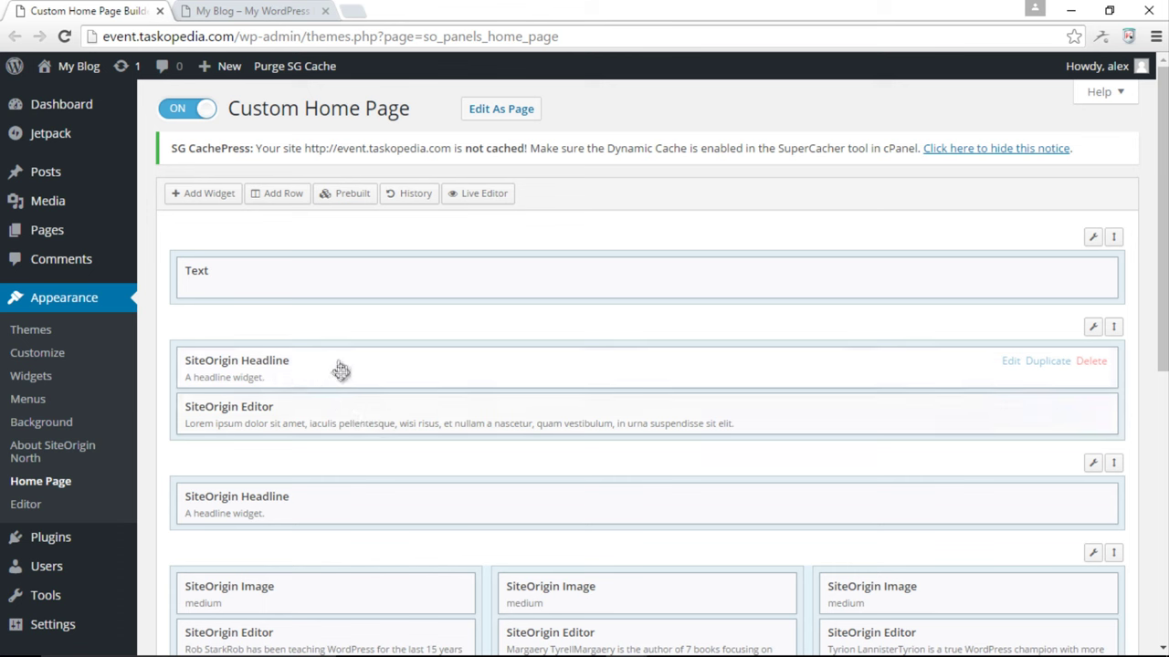
Open the settings of the last row's WELCOME TO THE WORDPRESS CONFERENCE 2016 headline widget.
mouse_move(1098, 331)
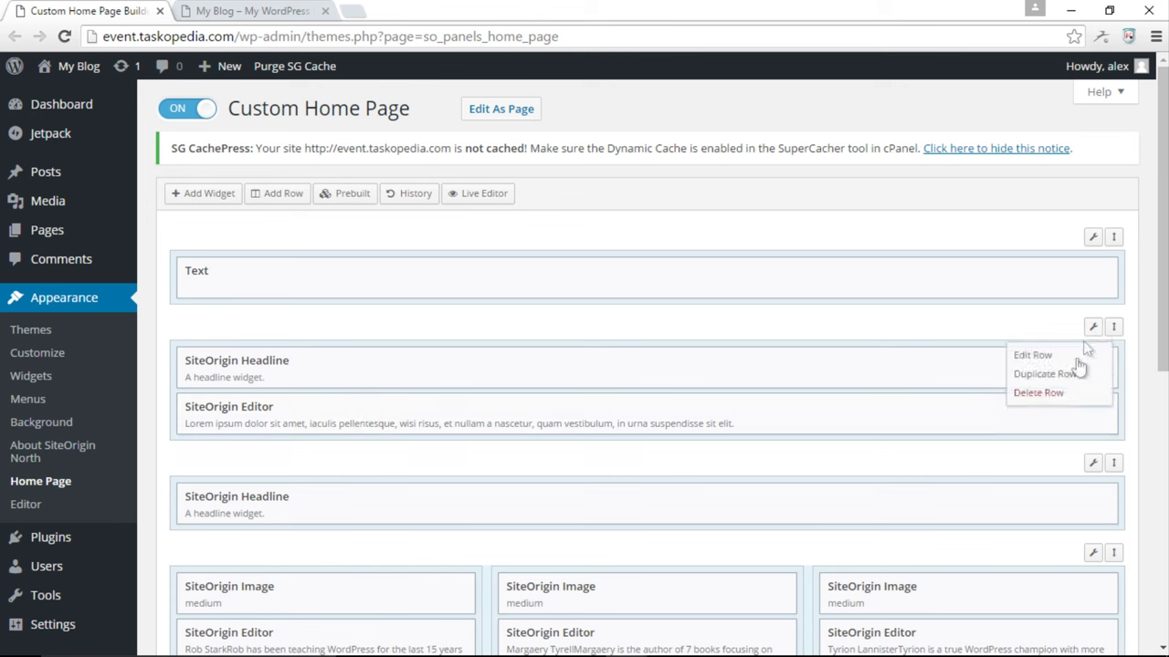
left_click(1064, 378)
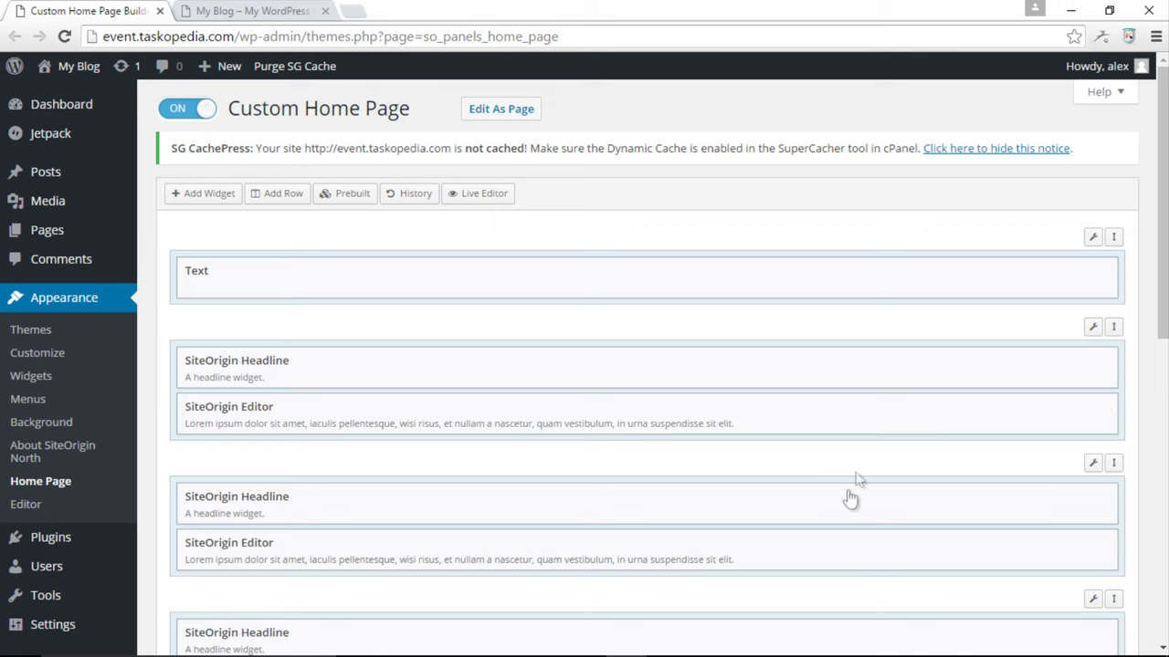
left_click_drag(1113, 462, 935, 416)
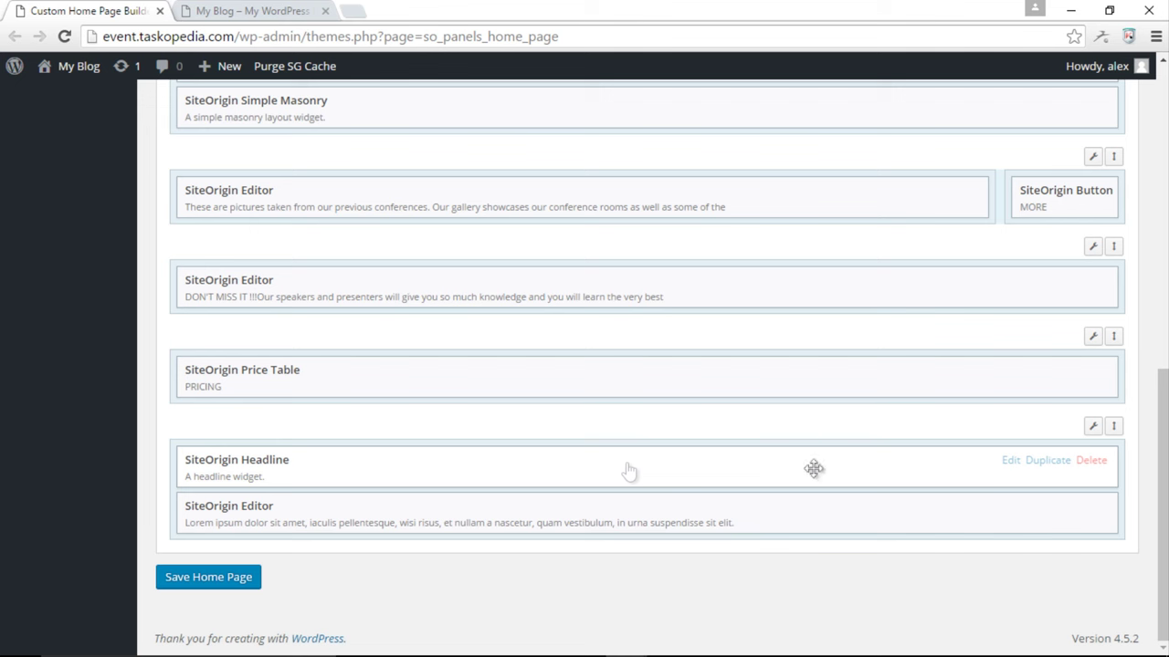
left_click(1012, 463)
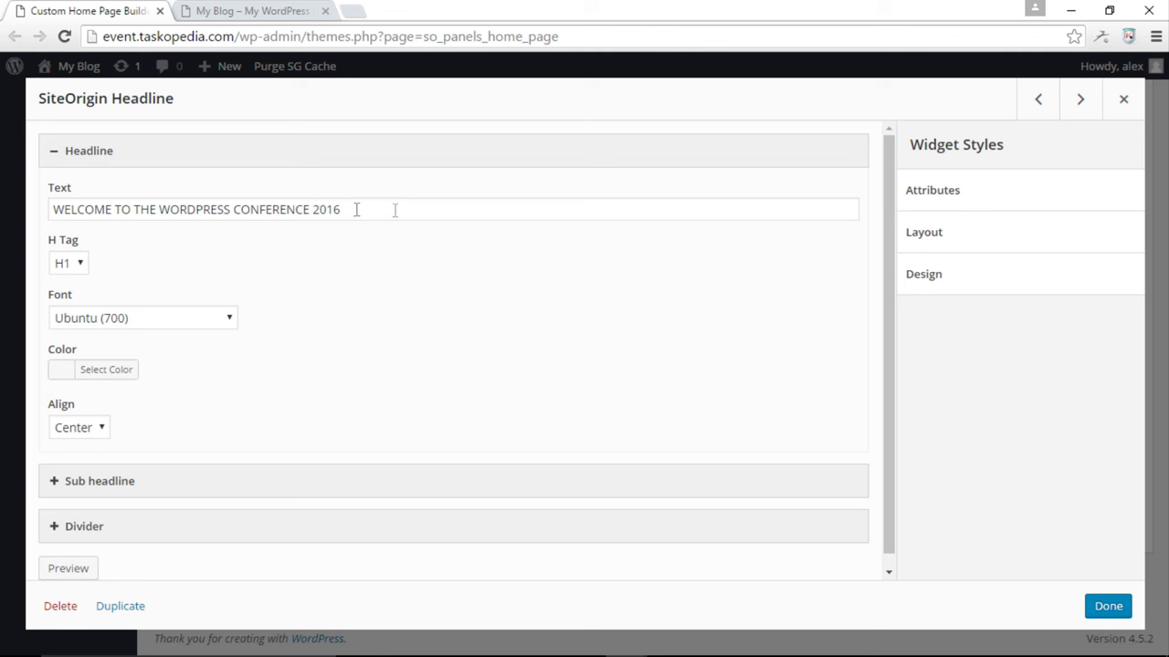
Replace the conference welcome headline text with TESTIMONIALS in capitals and close the widget.
left_click_drag(394, 210, 27, 213)
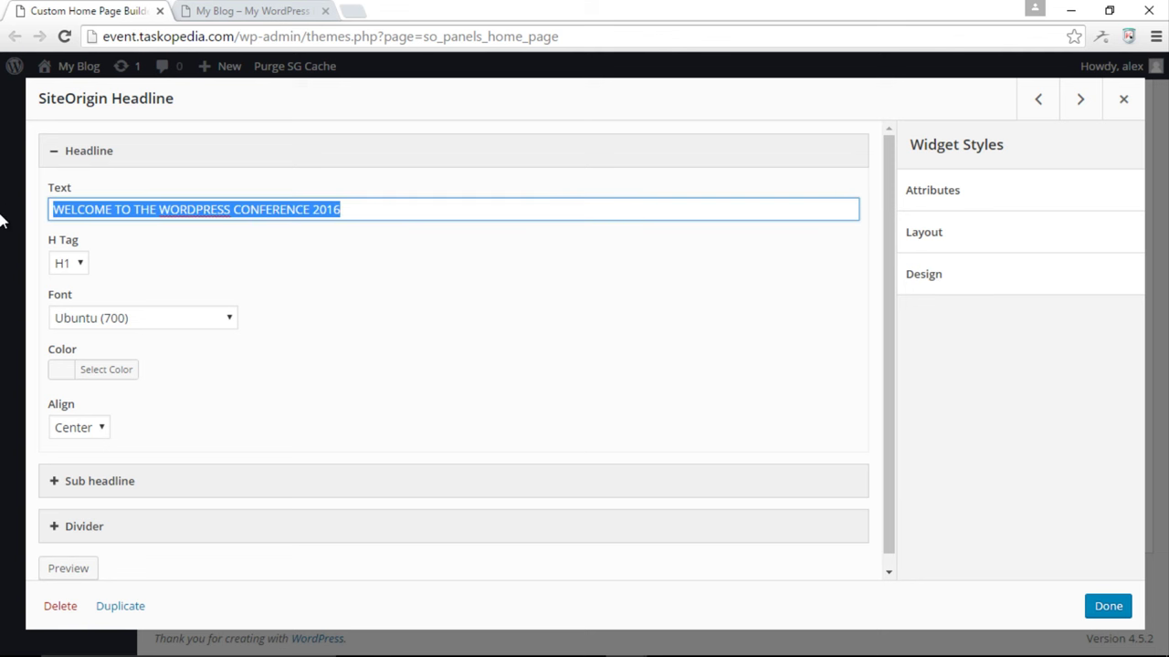
type("te")
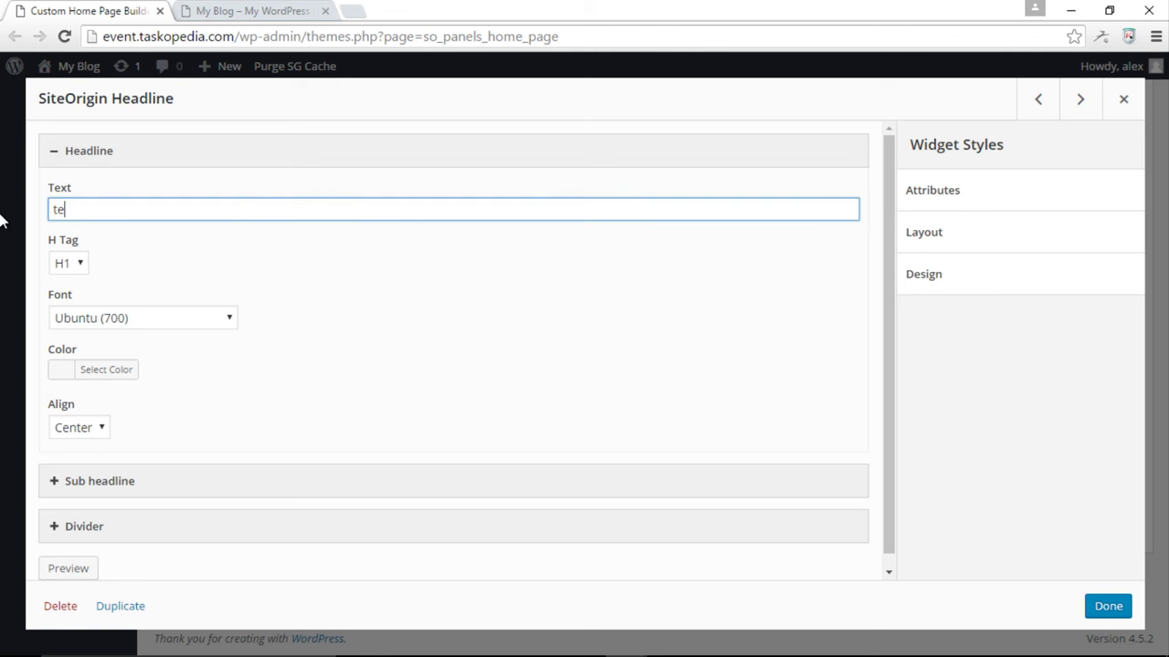
key("Caps_Lock")
type("TESTIMONIALS")
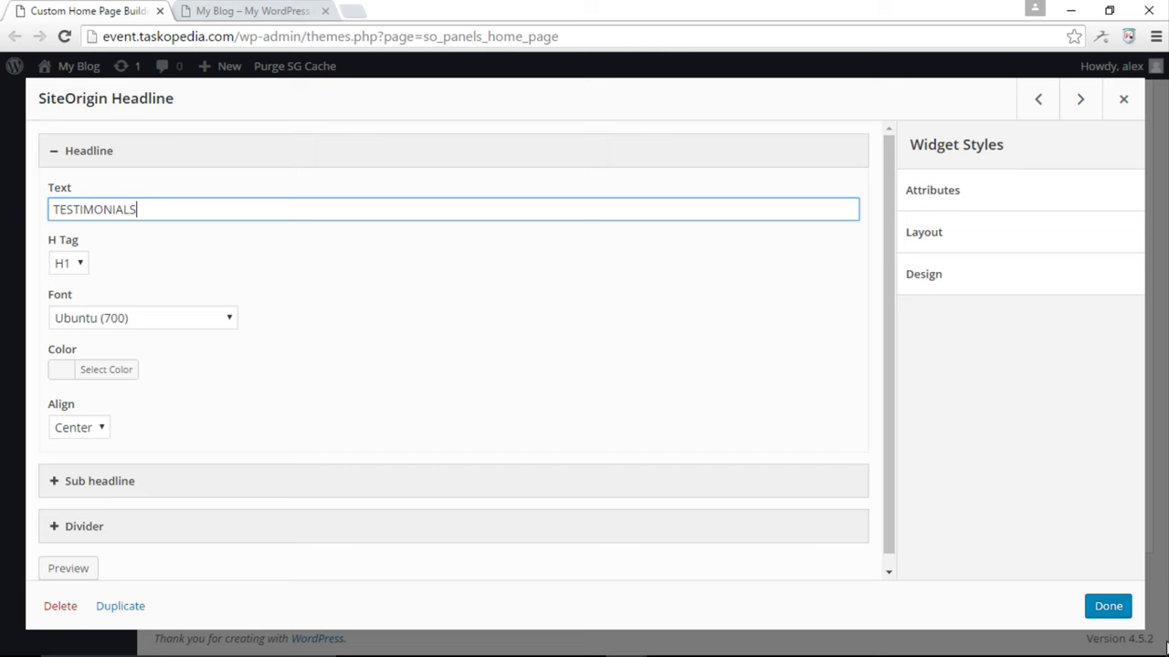
left_click(1108, 616)
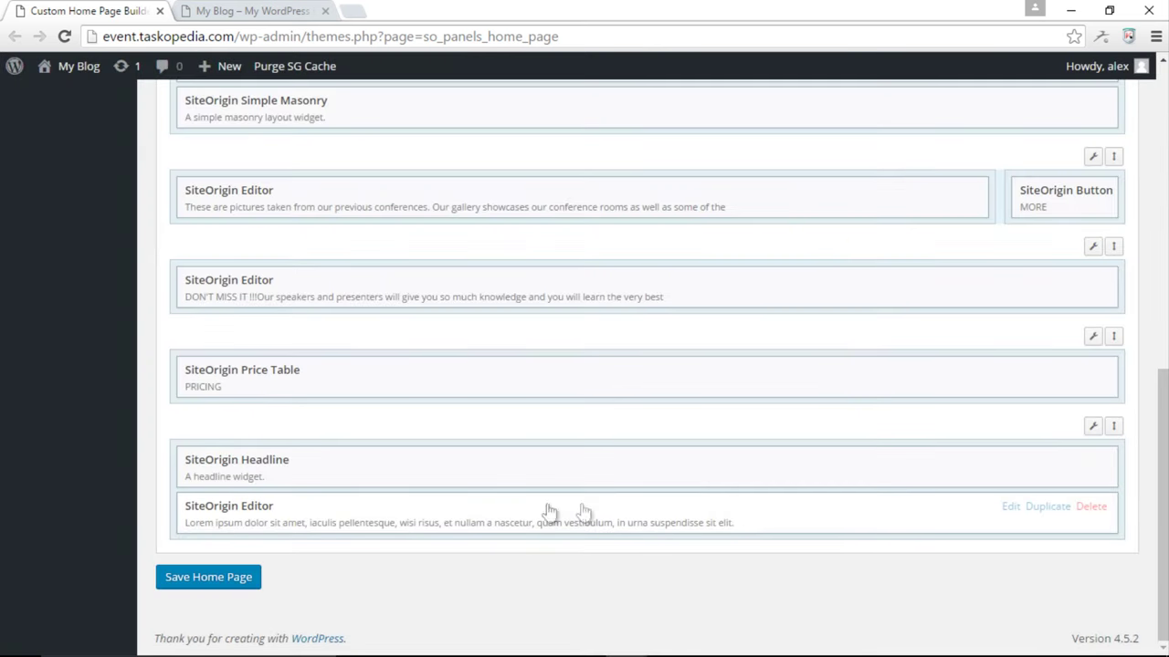
Delete the lorem ipsum Editor widget in the bottom row and add a SiteOrigin Testimonials widget.
left_click(1092, 508)
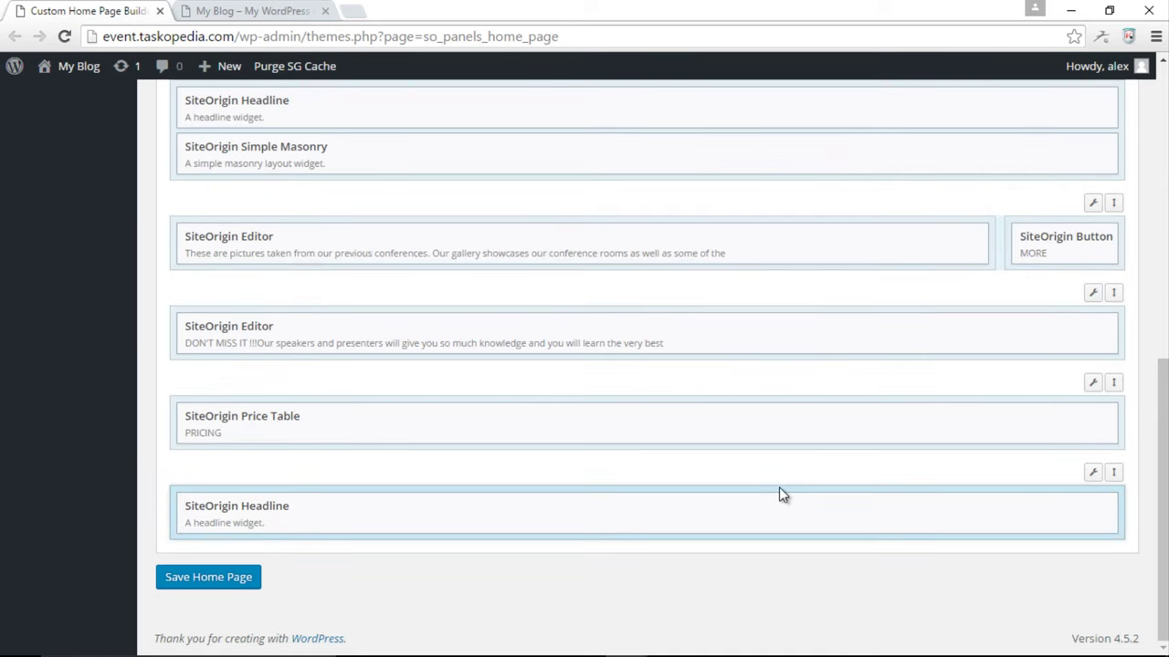
scroll(779, 493, "up", 5)
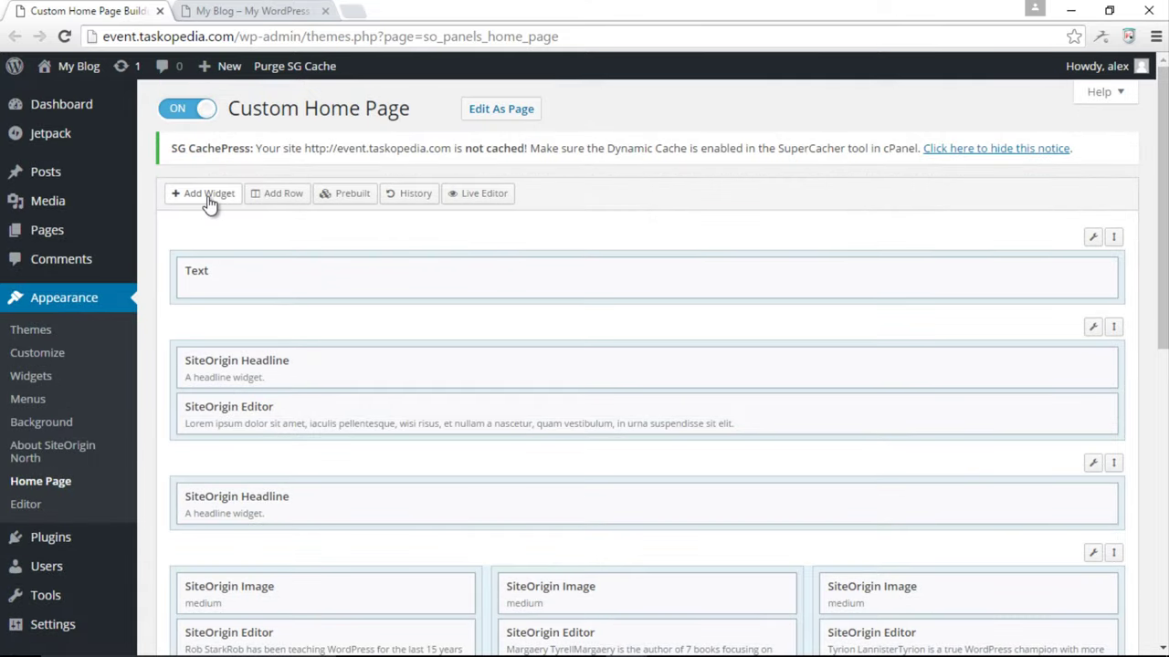
left_click(214, 192)
scroll(667, 436, "down", 3)
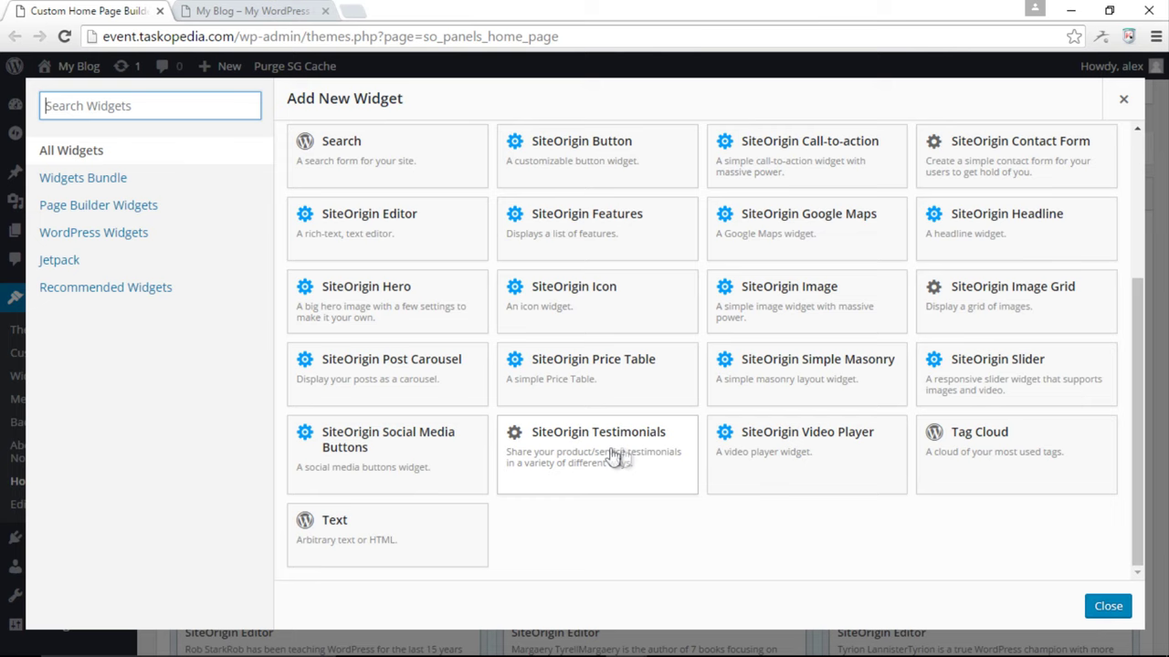
left_click(580, 449)
scroll(608, 436, "down", 4)
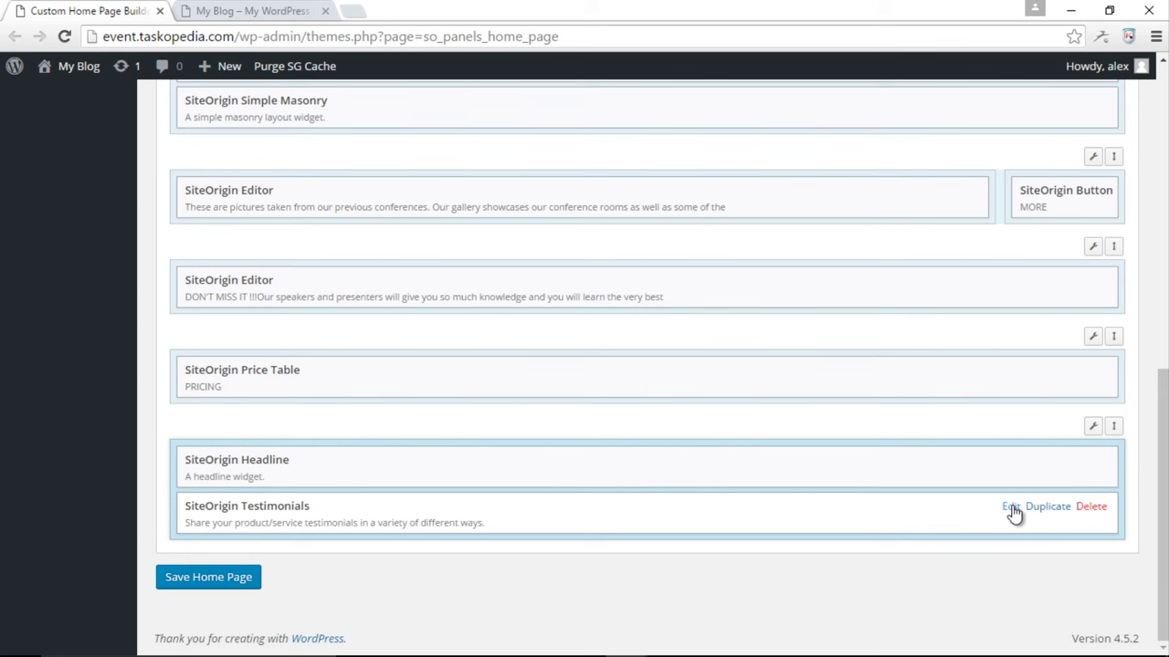
In the Testimonials widget settings, collapse Settings and Design and add one empty testimonial entry.
left_click(1011, 508)
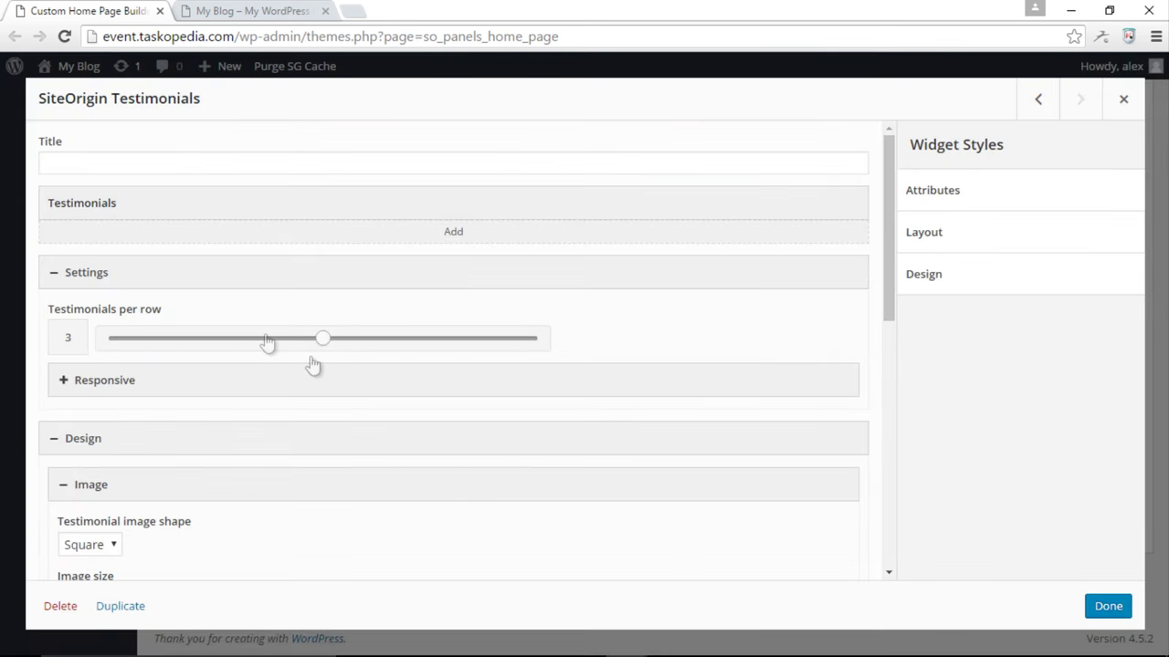
scroll(206, 283, "down", 2)
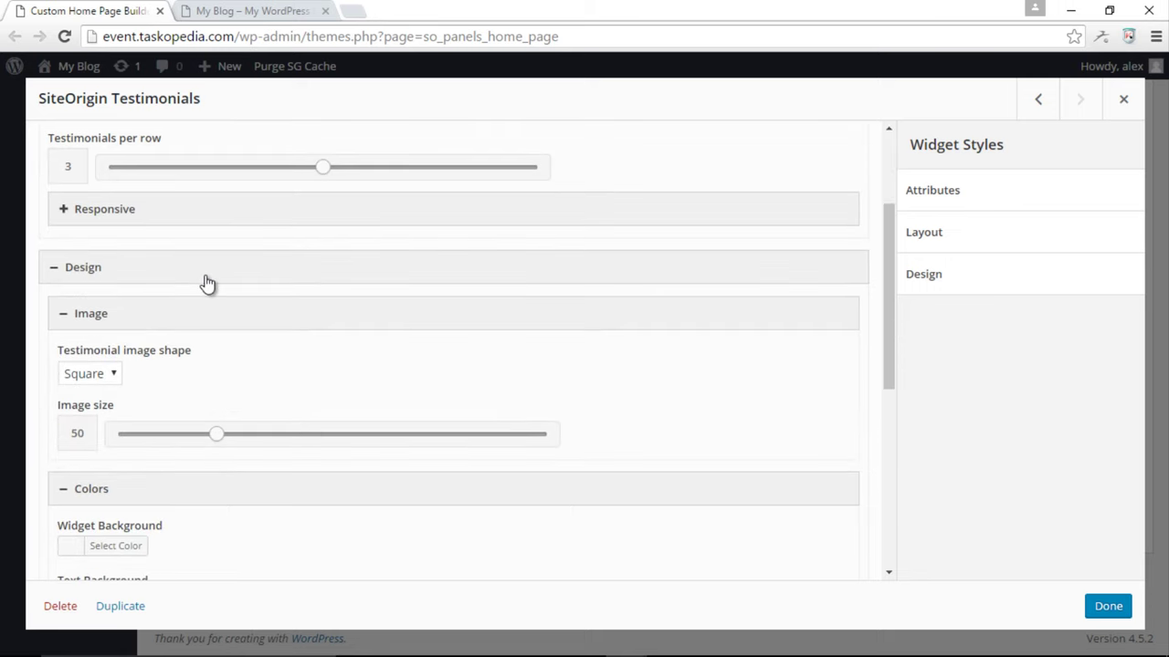
scroll(239, 291, "down", 2)
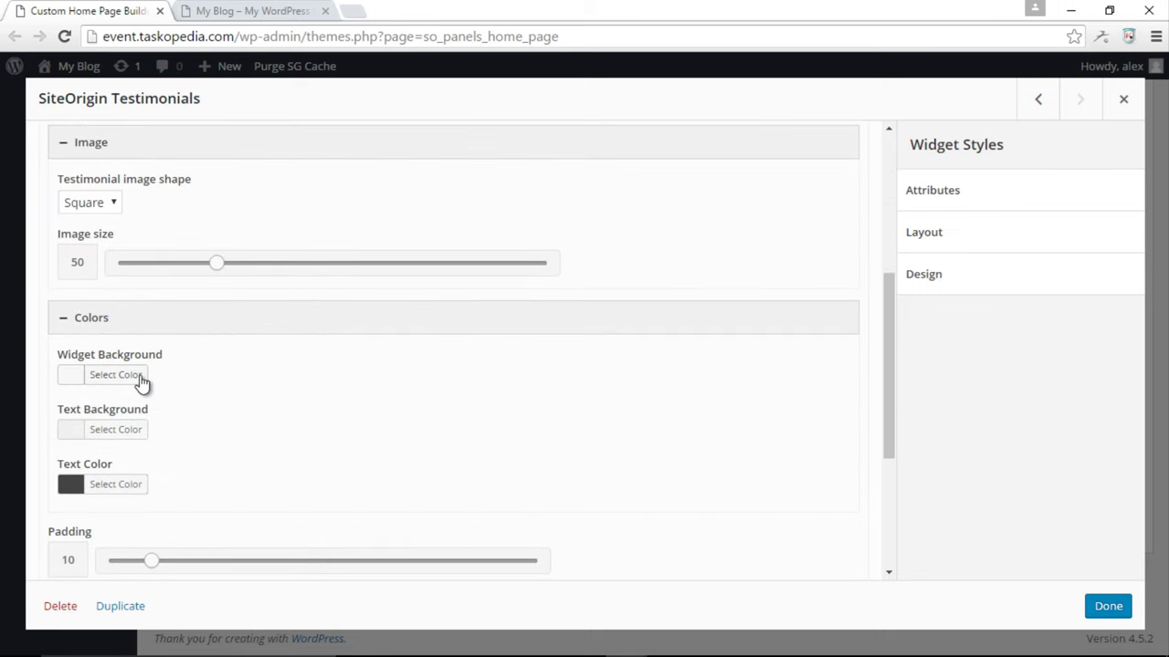
scroll(141, 383, "up", 1)
scroll(130, 266, "up", 1)
scroll(136, 287, "up", 2)
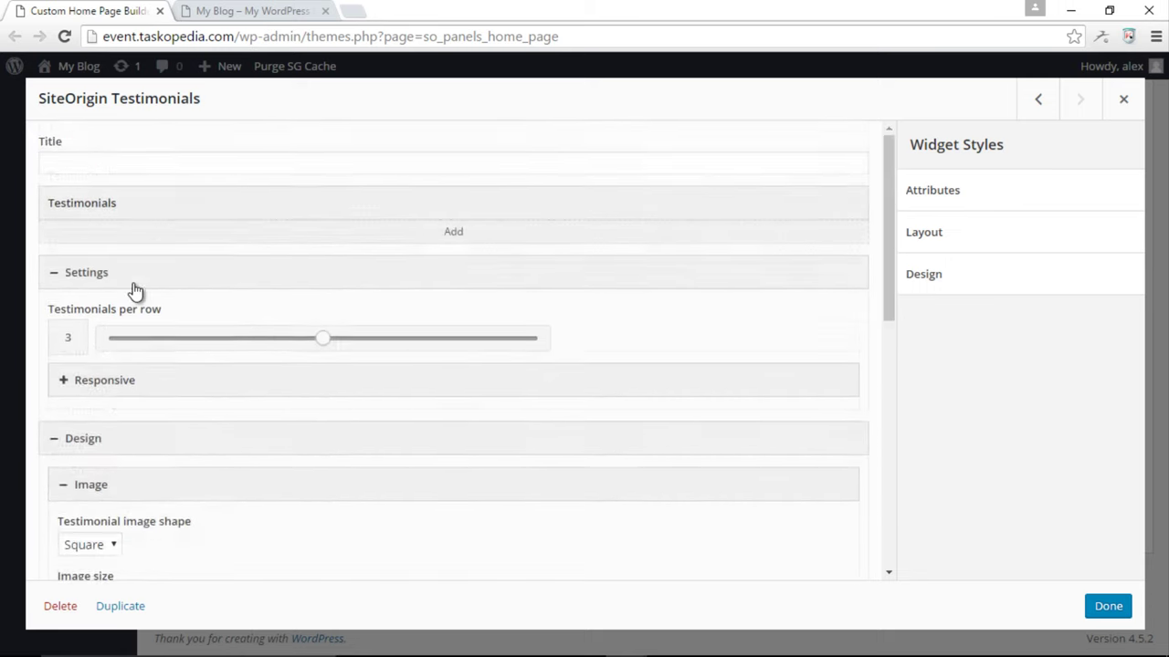
left_click(55, 278)
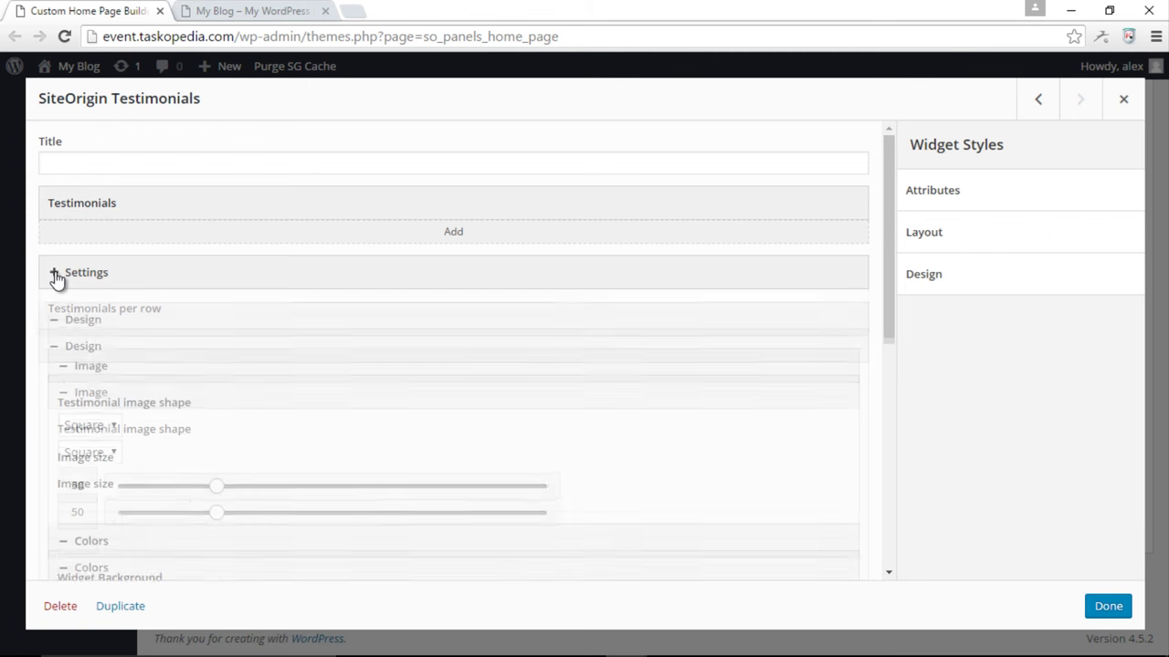
left_click(54, 320)
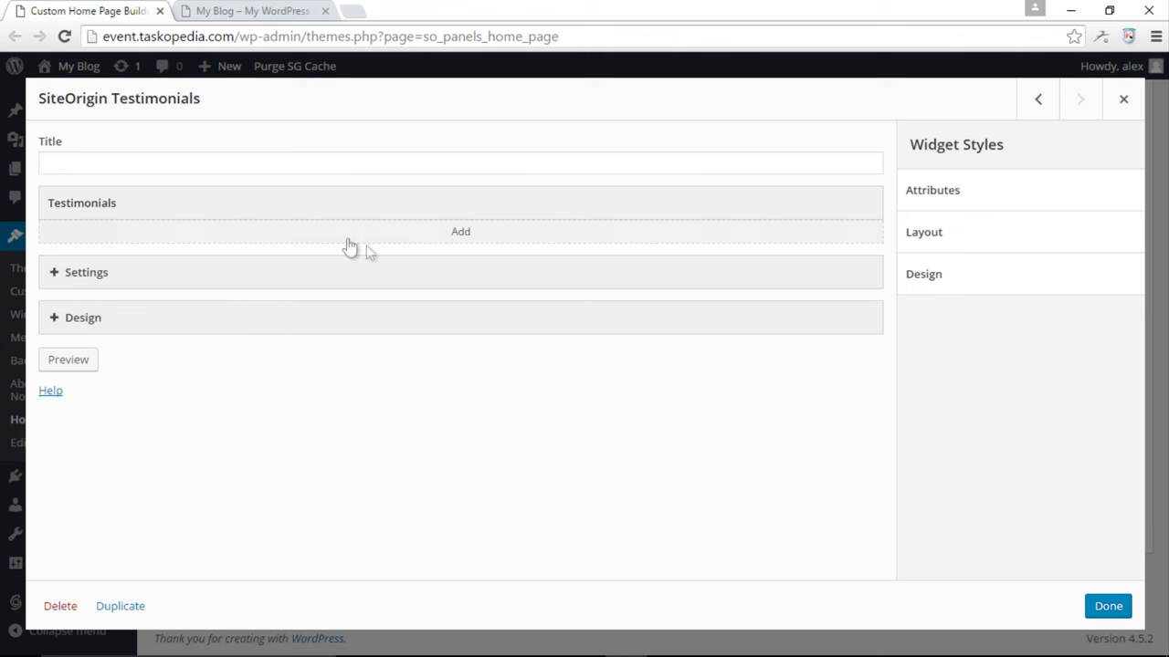
left_click(462, 236)
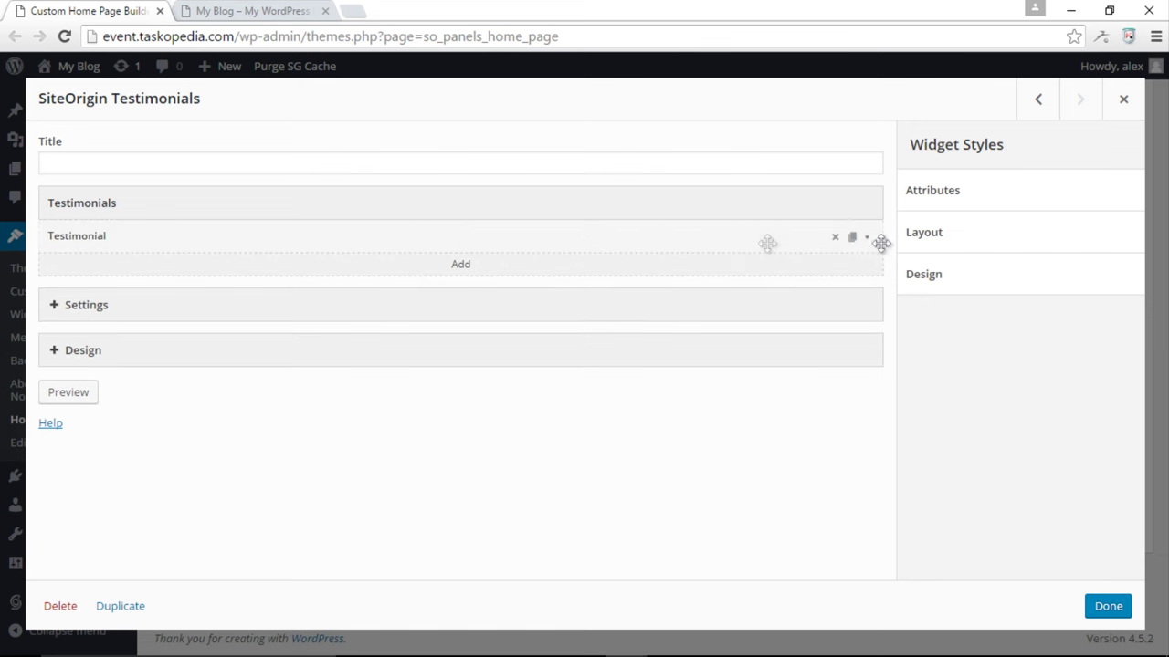
Expand the testimonial, enter the author's name and location Maryland, and bring up the media chooser.
left_click(867, 239)
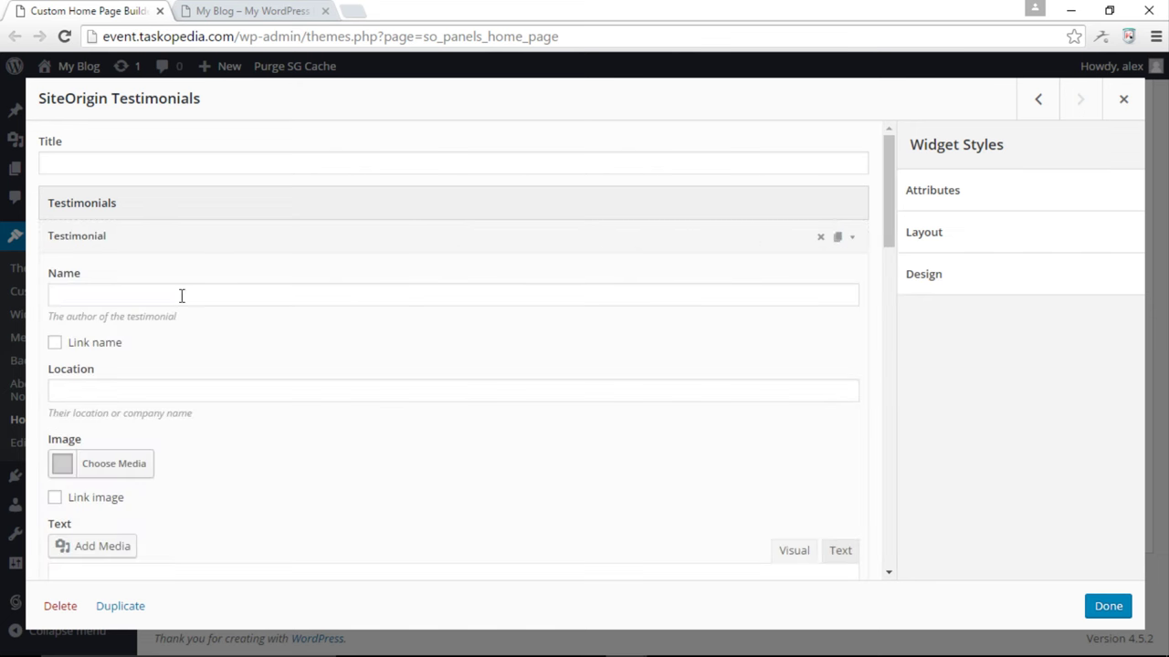
left_click(182, 294)
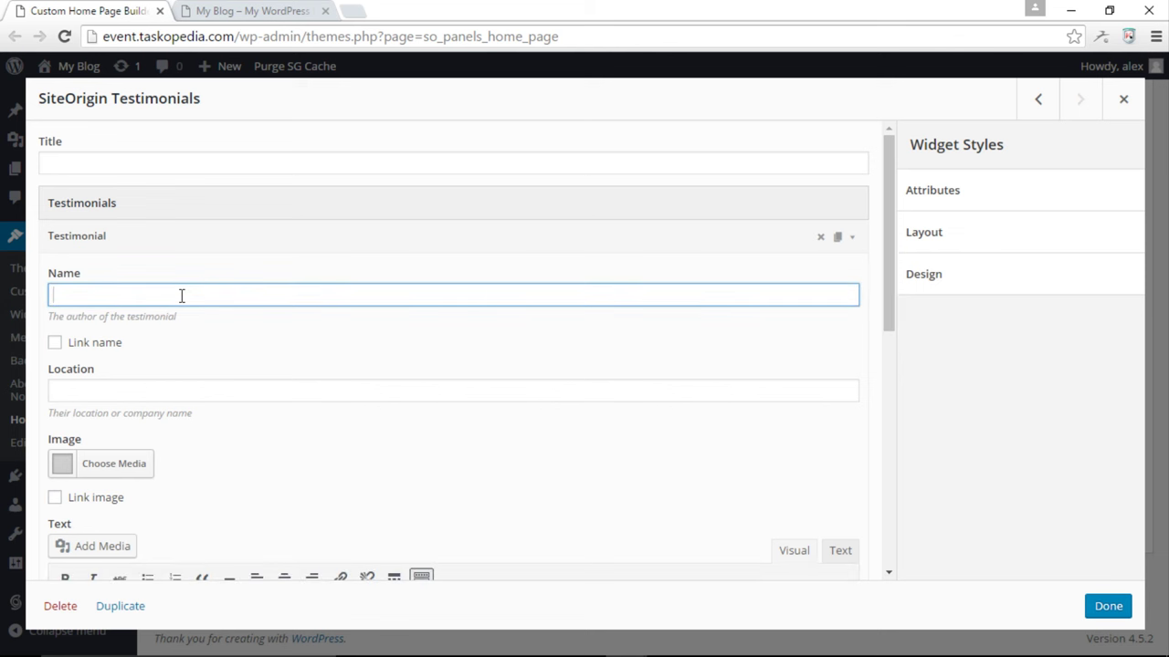
key("BackSpace")
key("BackSpace")
key("BackSpace")
key("BackSpace")
key("BackSpace")
key("Caps_Lock")
left_click(156, 391)
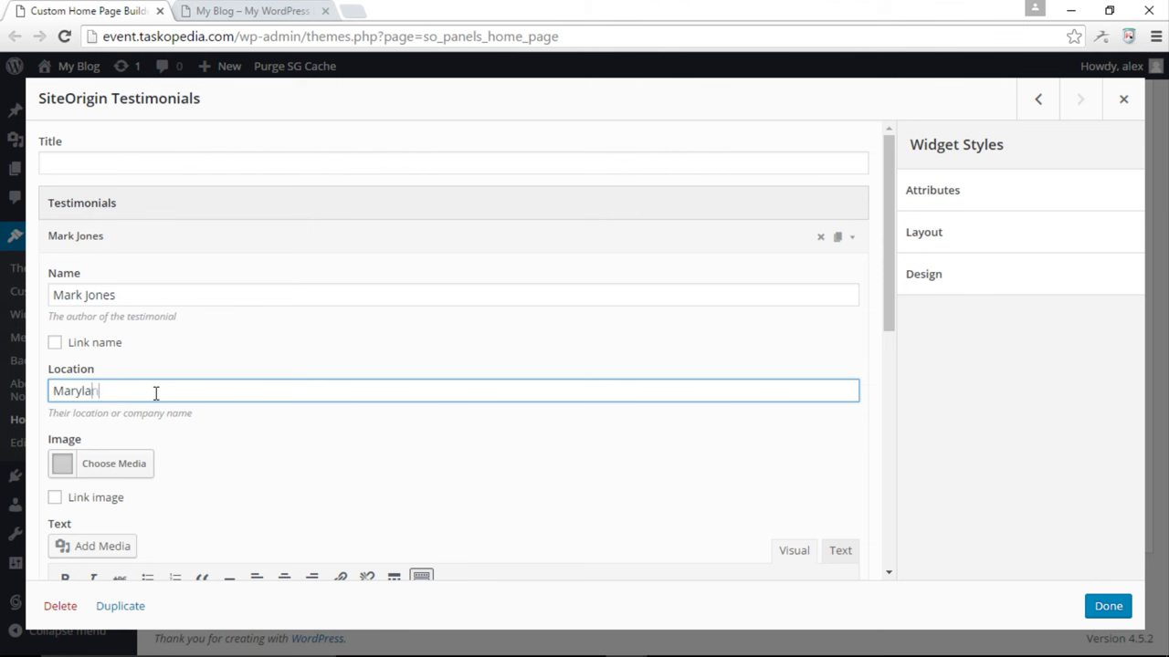
scroll(192, 429, "down", 2)
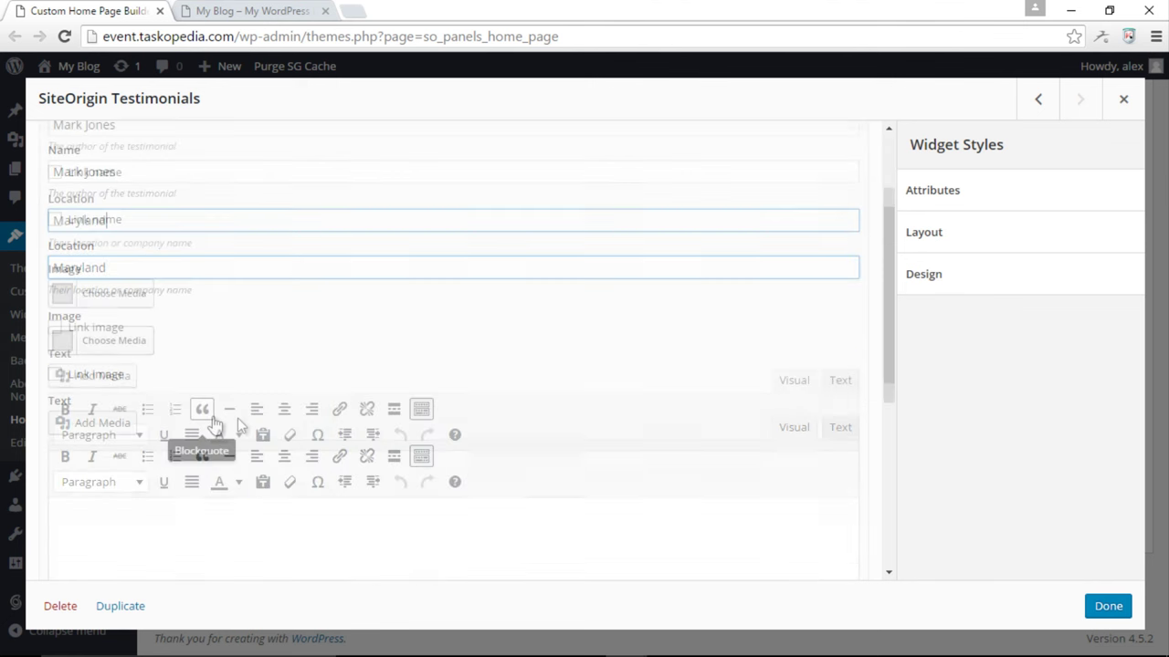
left_click(75, 294)
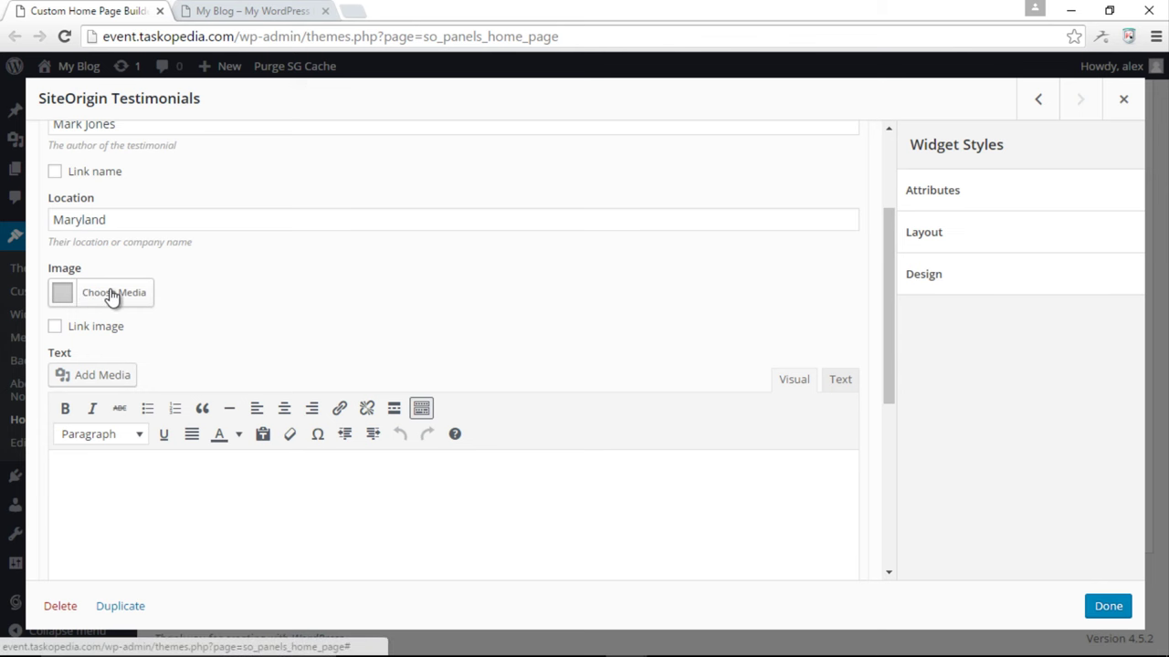
left_click(110, 294)
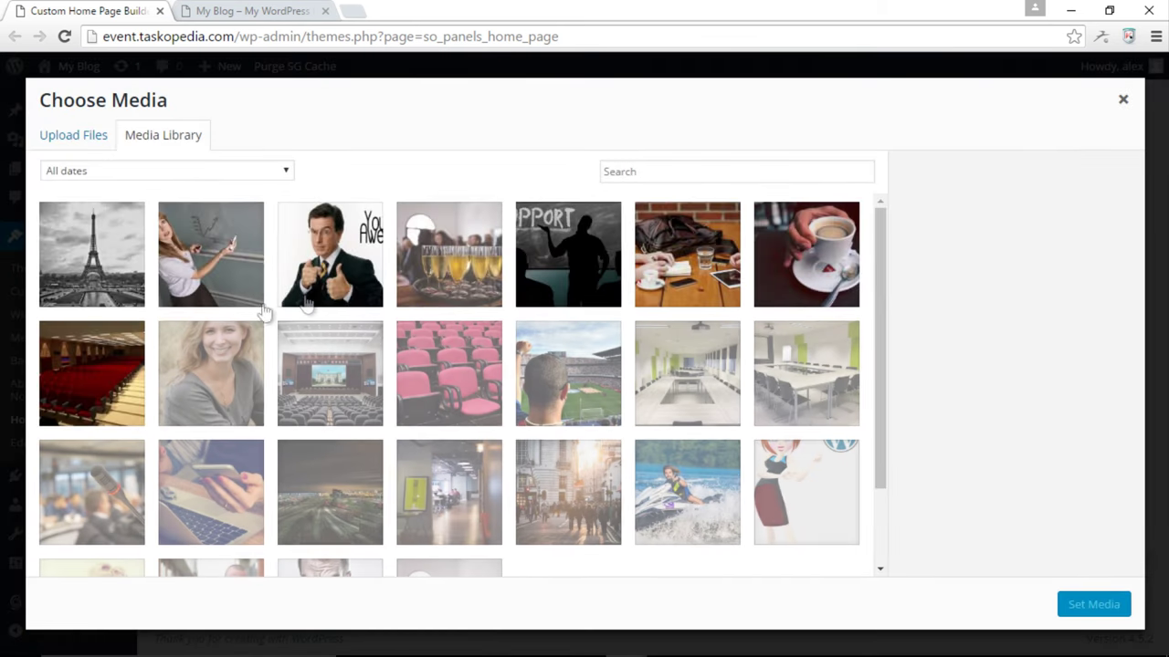
Set the thumbs-up photo awesome-1.jpg as the testimonial's image.
left_click(327, 247)
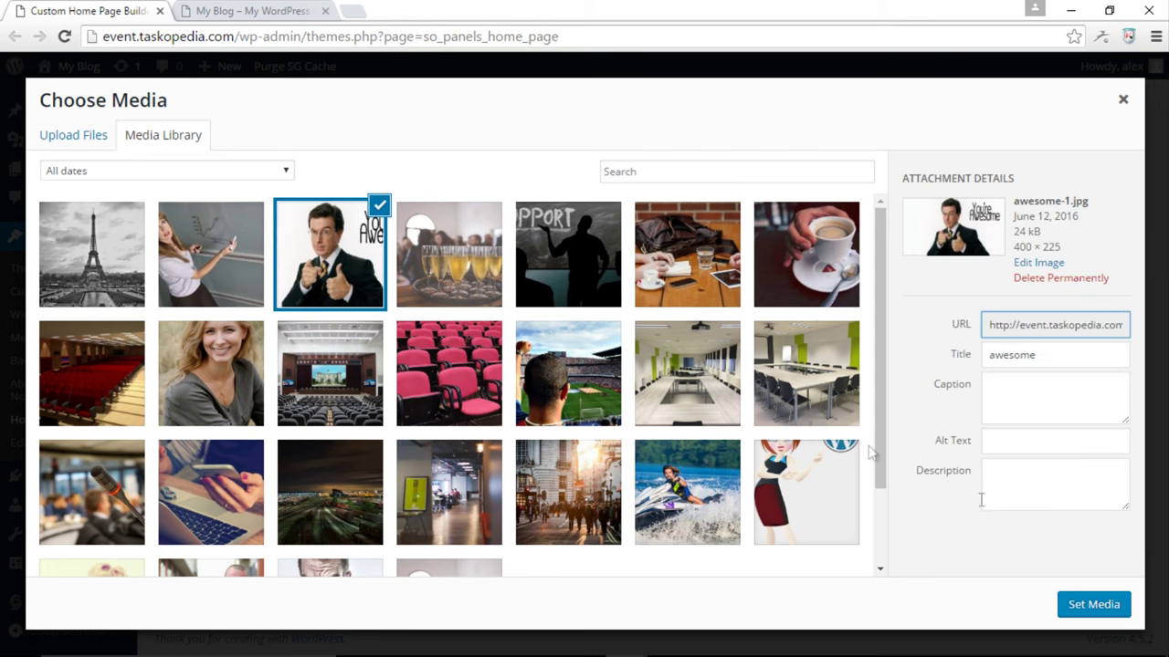
left_click(1086, 605)
scroll(460, 438, "down", 1)
scroll(459, 439, "down", 2)
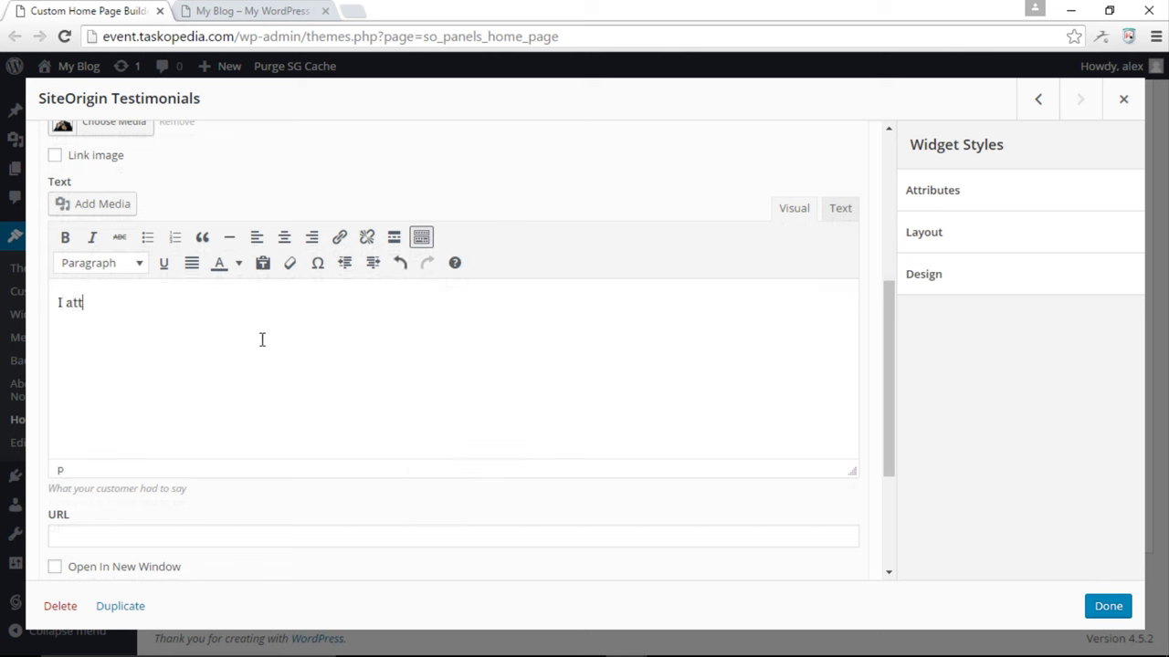
Type the quote 'I attended this conference last year and… I am looking forward to this one'.
type("ded this ocn")
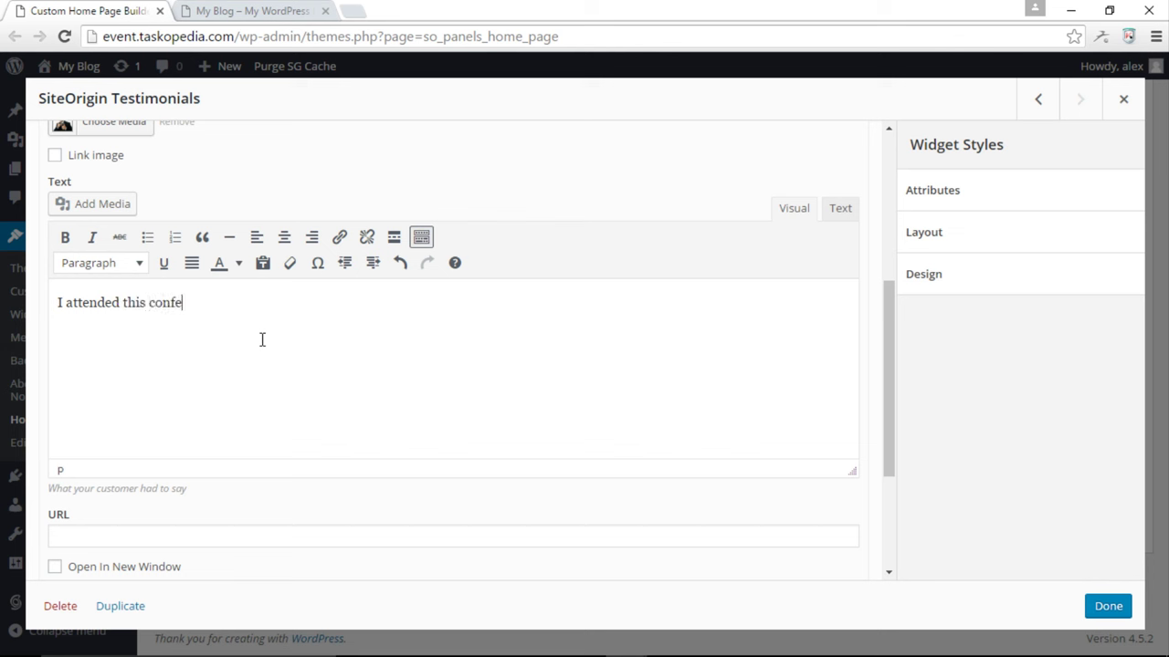
type("las")
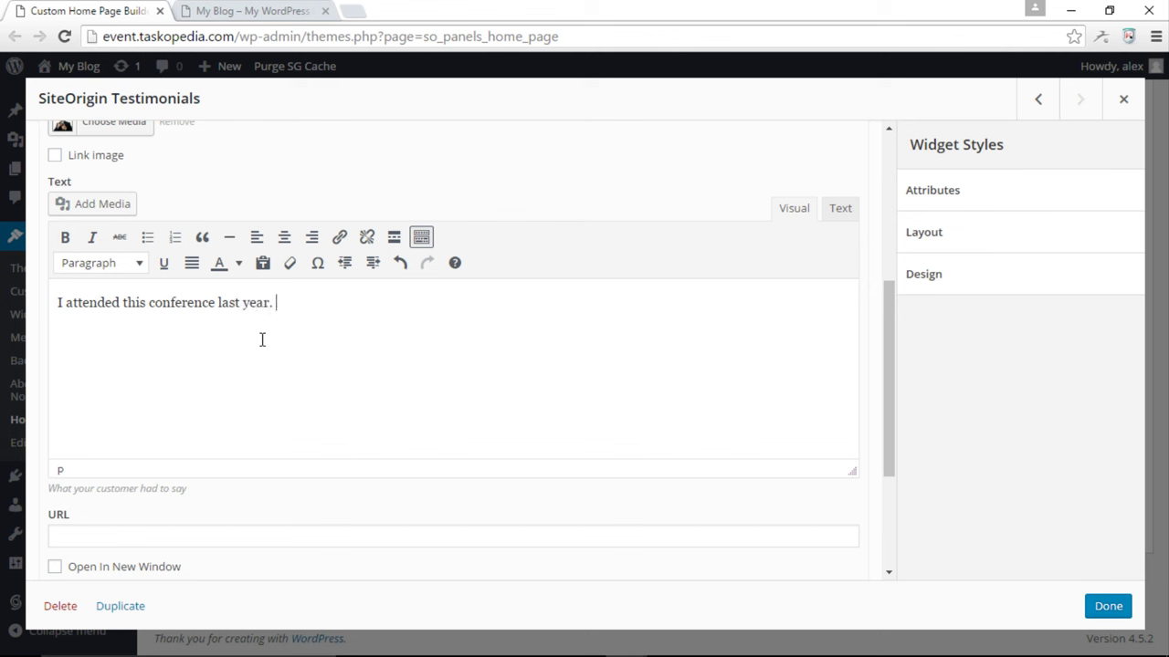
type("t year and it was epic")
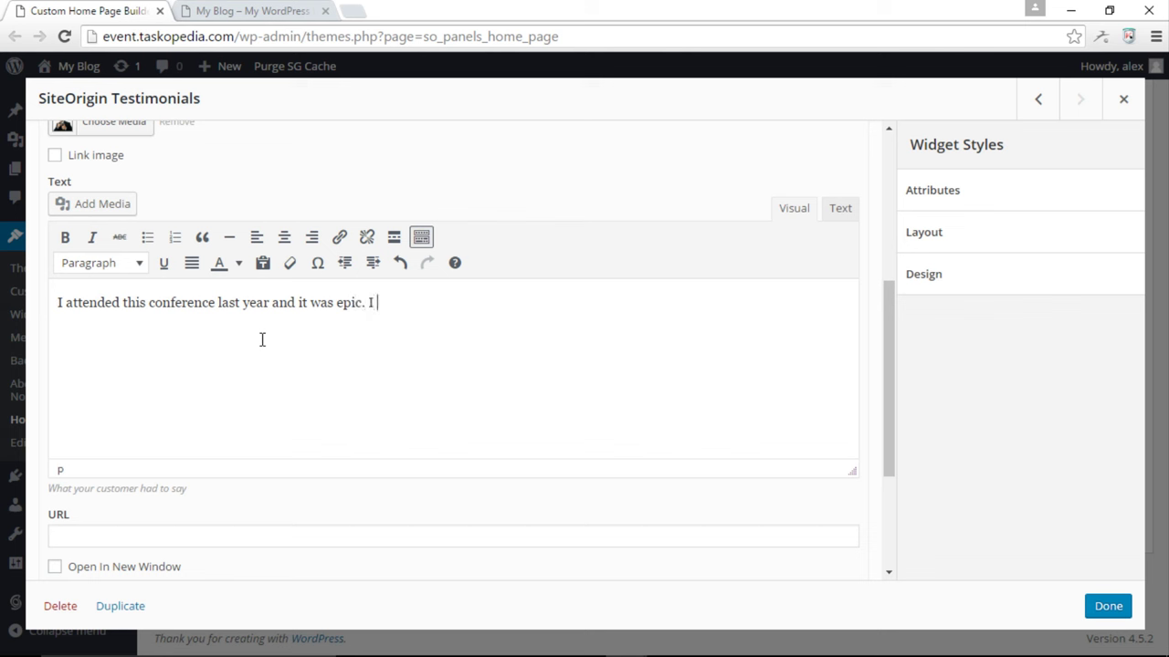
type("m looking forward to this one as wel")
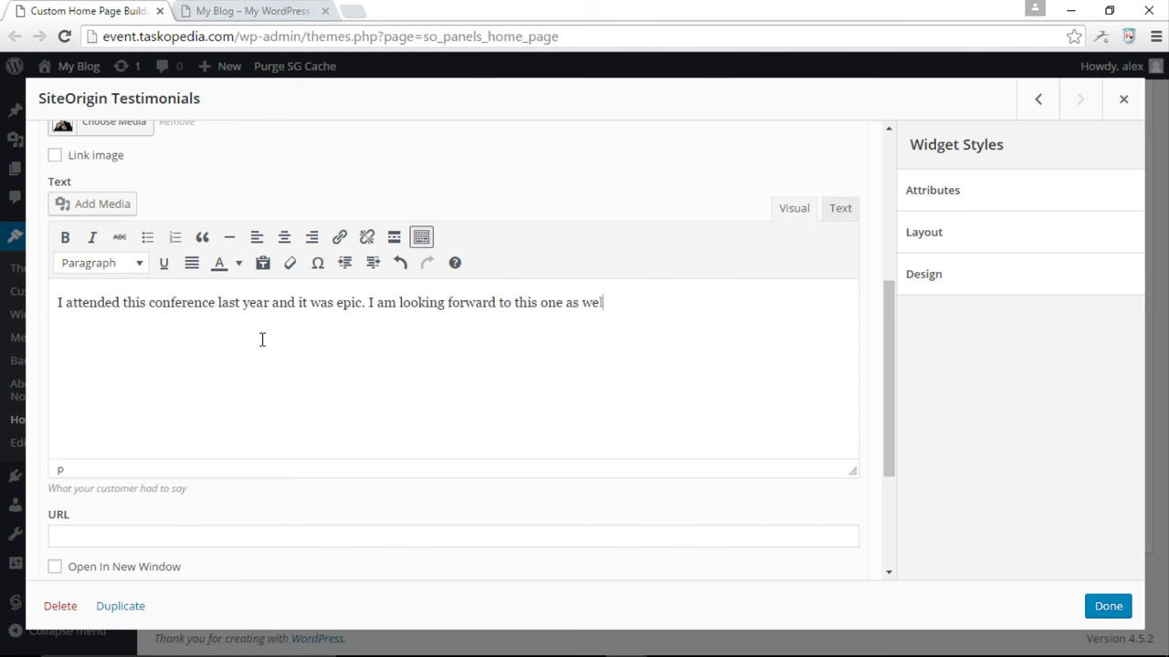
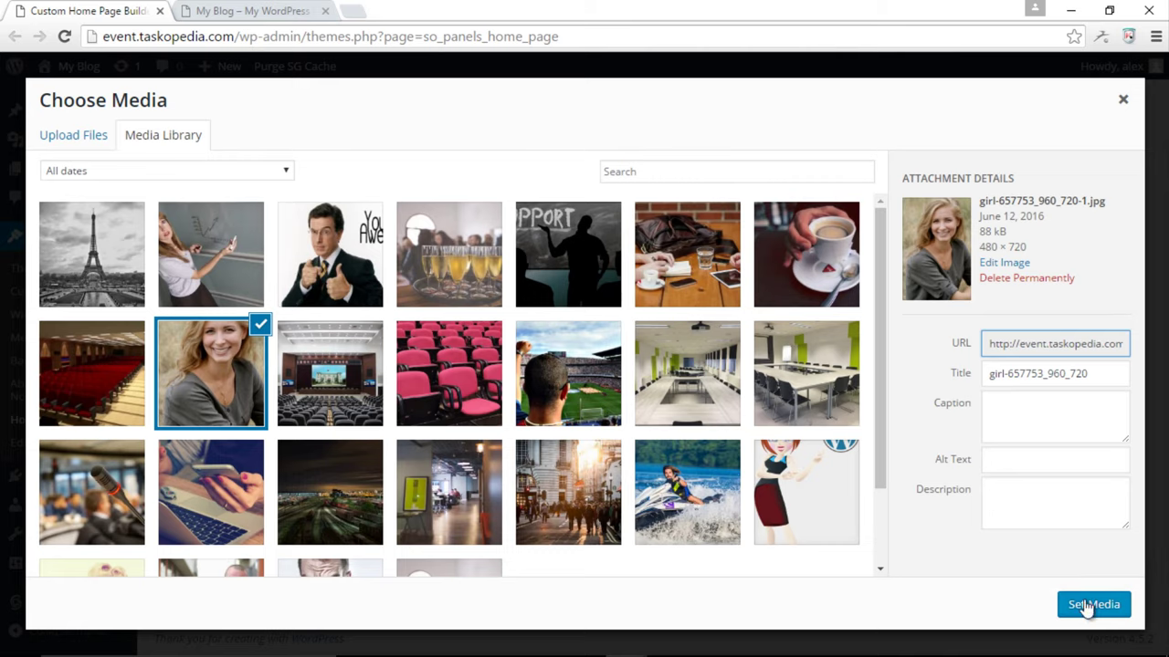
Fix the typo so the second testimonial ends '…the best WordPress conference available.'.
scroll(482, 375, "down", 3)
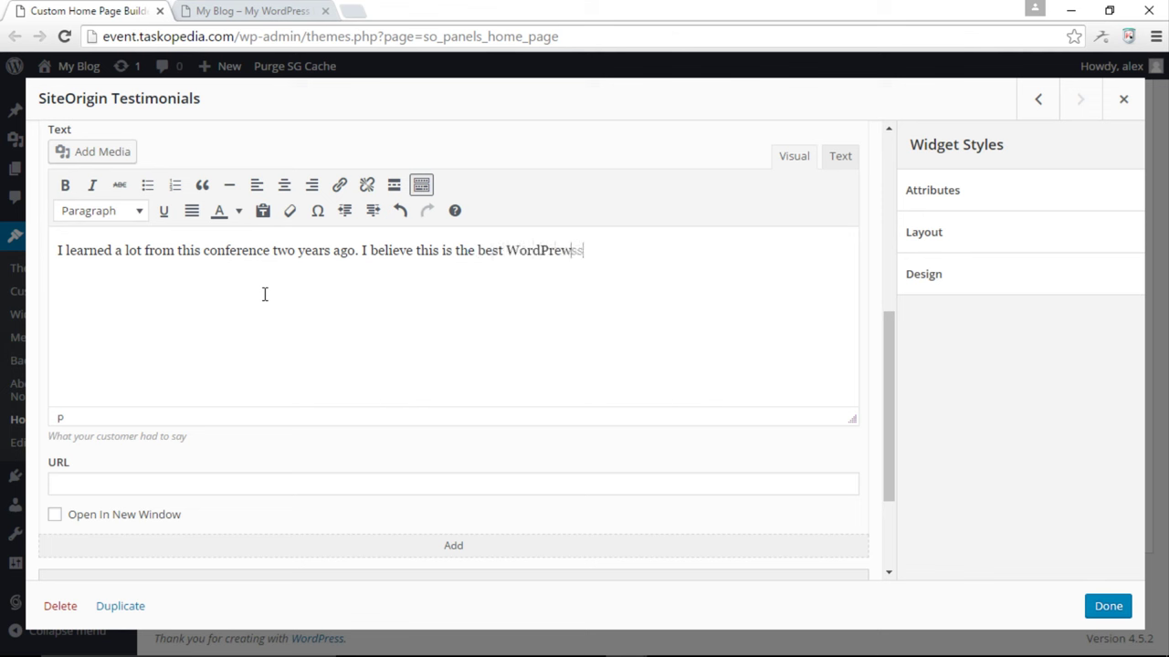
key("BackSpace")
key("BackSpace")
key("BackSpace")
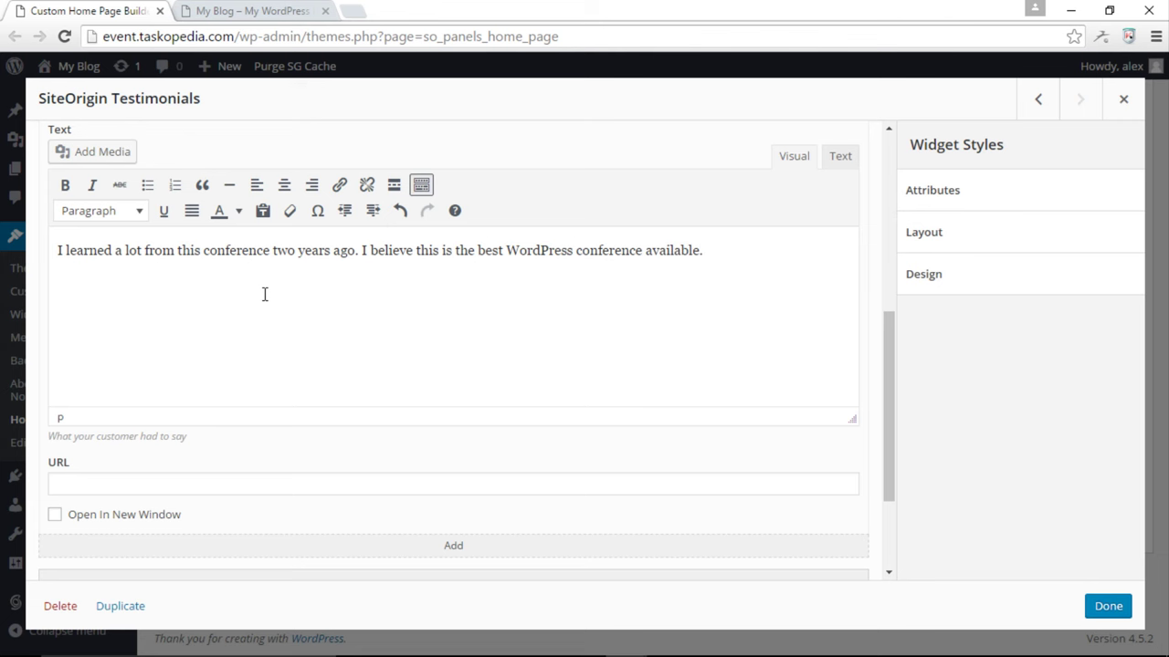
scroll(344, 337, "down", 2)
scroll(343, 337, "up", 6)
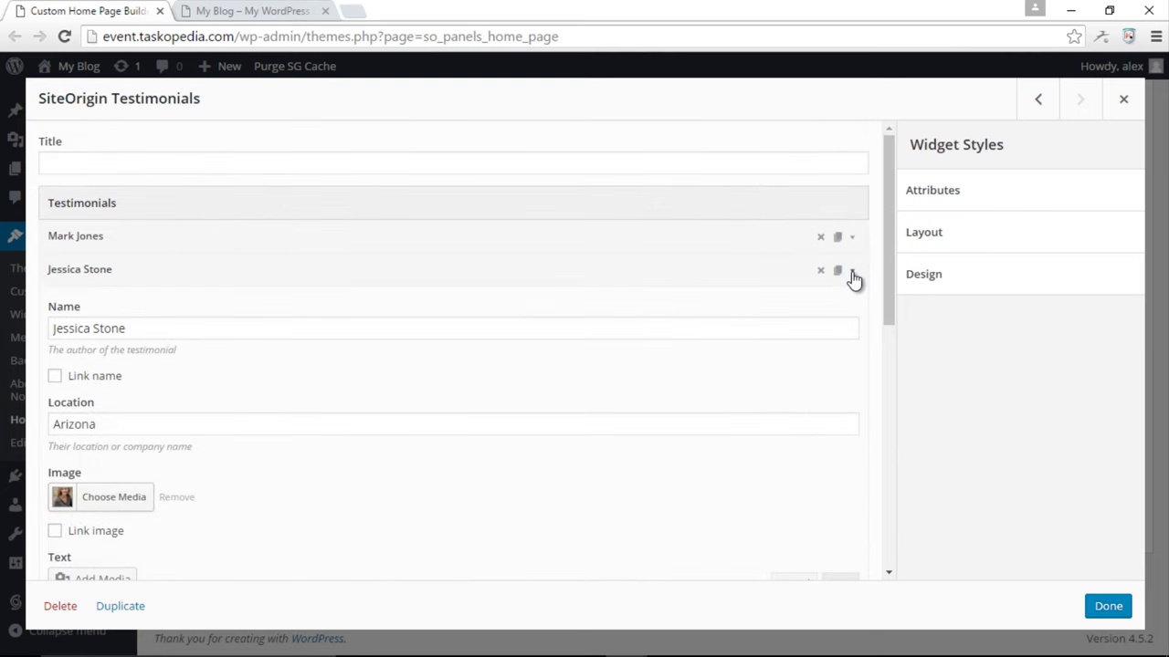
Collapse the second testimonial, finish the Testimonials widget and save the home page.
left_click(856, 275)
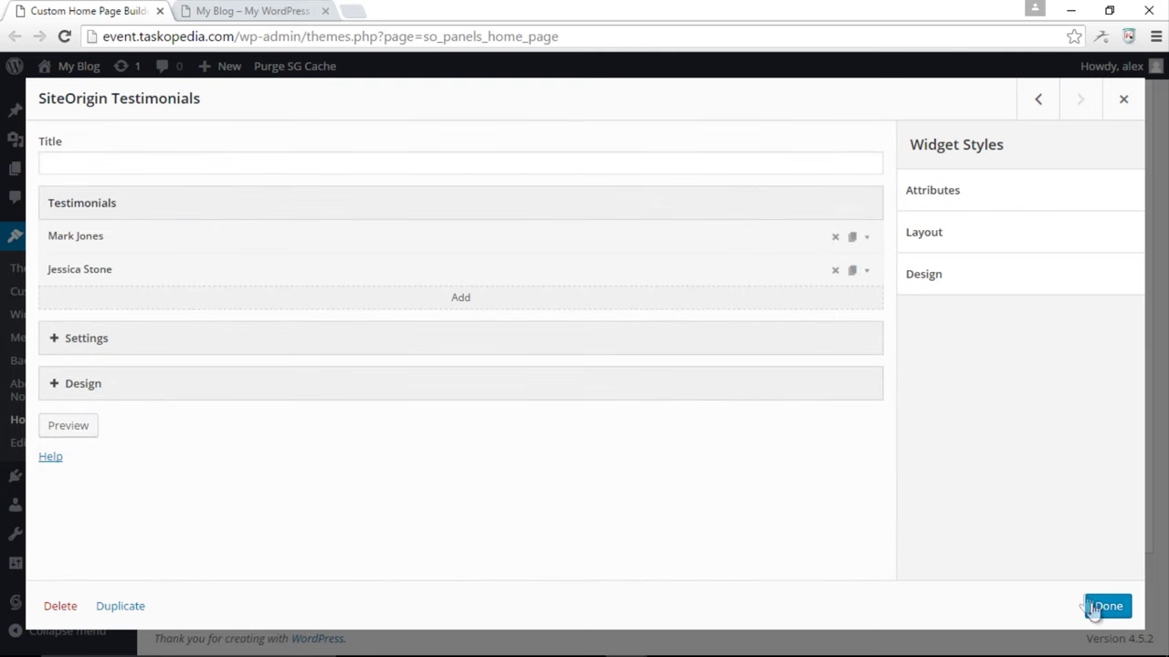
left_click(1106, 609)
left_click(186, 579)
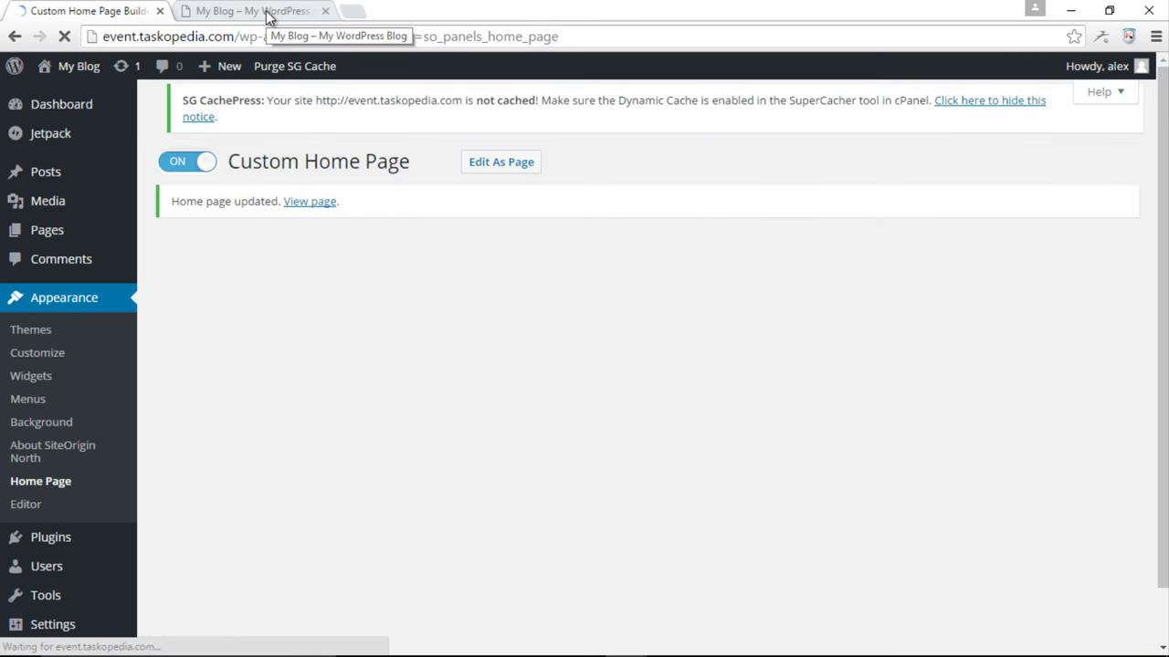
Reload the live My Blog site to check both testimonials, then return to the builder.
left_click(267, 18)
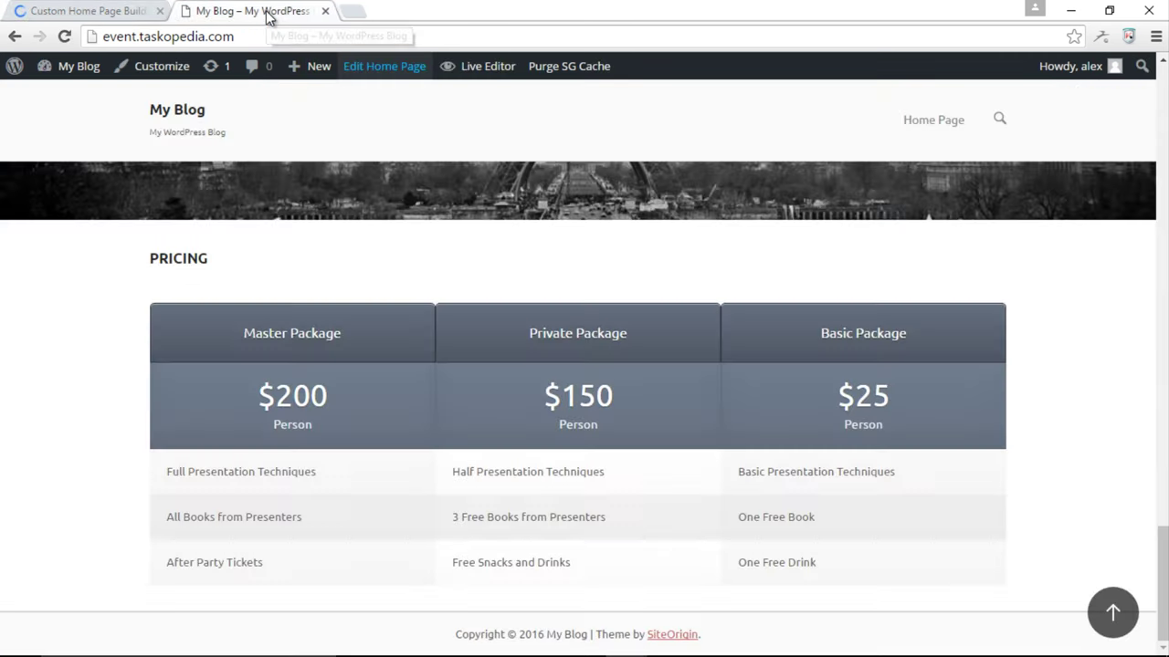
left_click(66, 37)
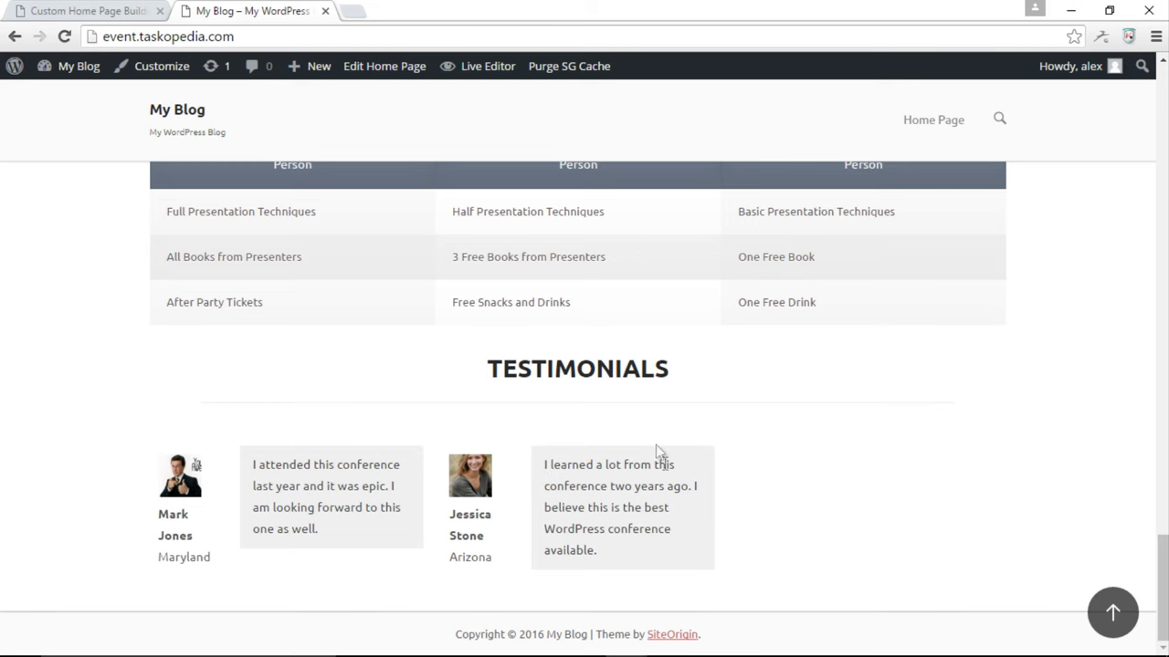
left_click(101, 11)
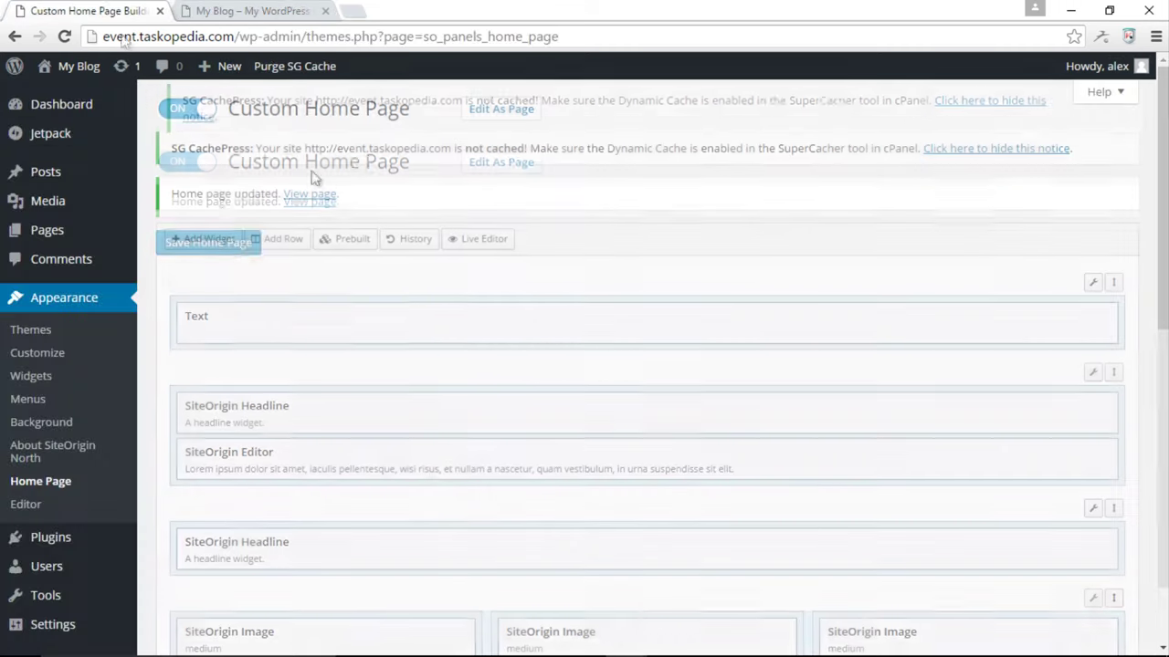
Reopen the Testimonials widget and set Testimonials per row to 2 in Settings.
scroll(445, 301, "down", 5)
scroll(444, 297, "down", 4)
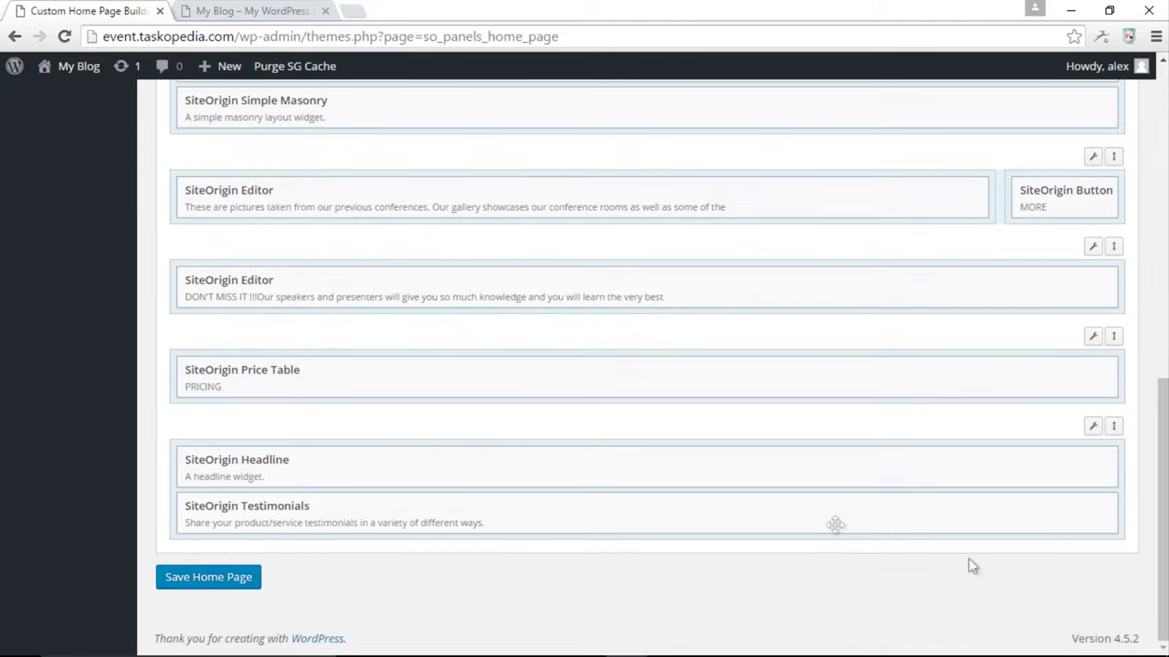
left_click(1011, 507)
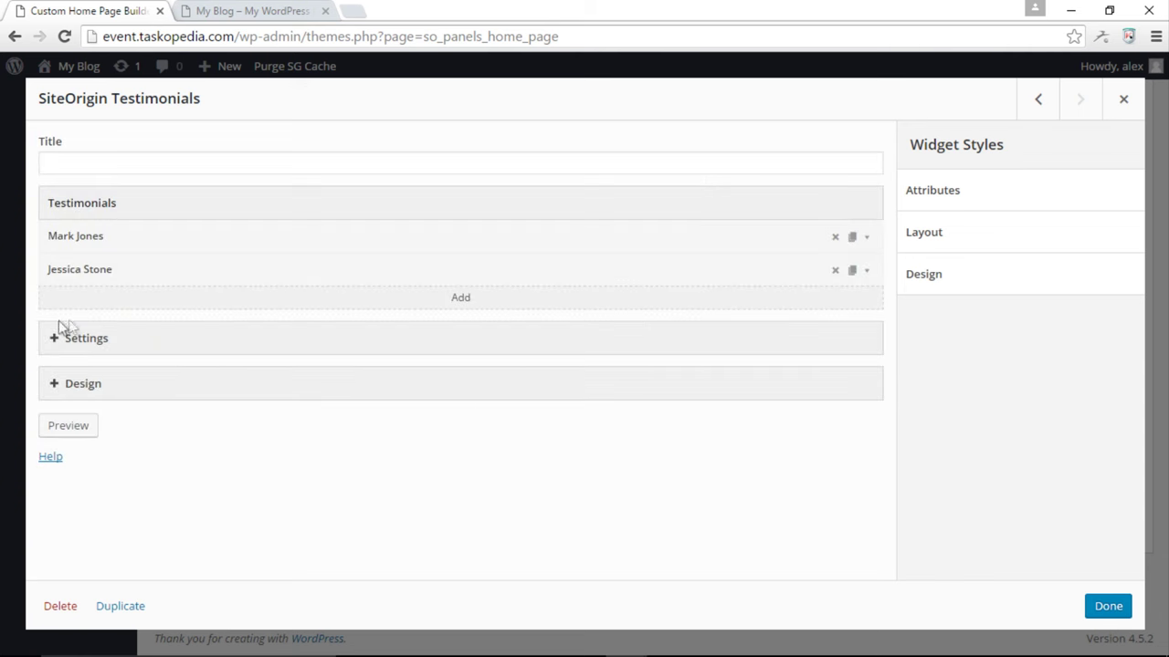
left_click(85, 341)
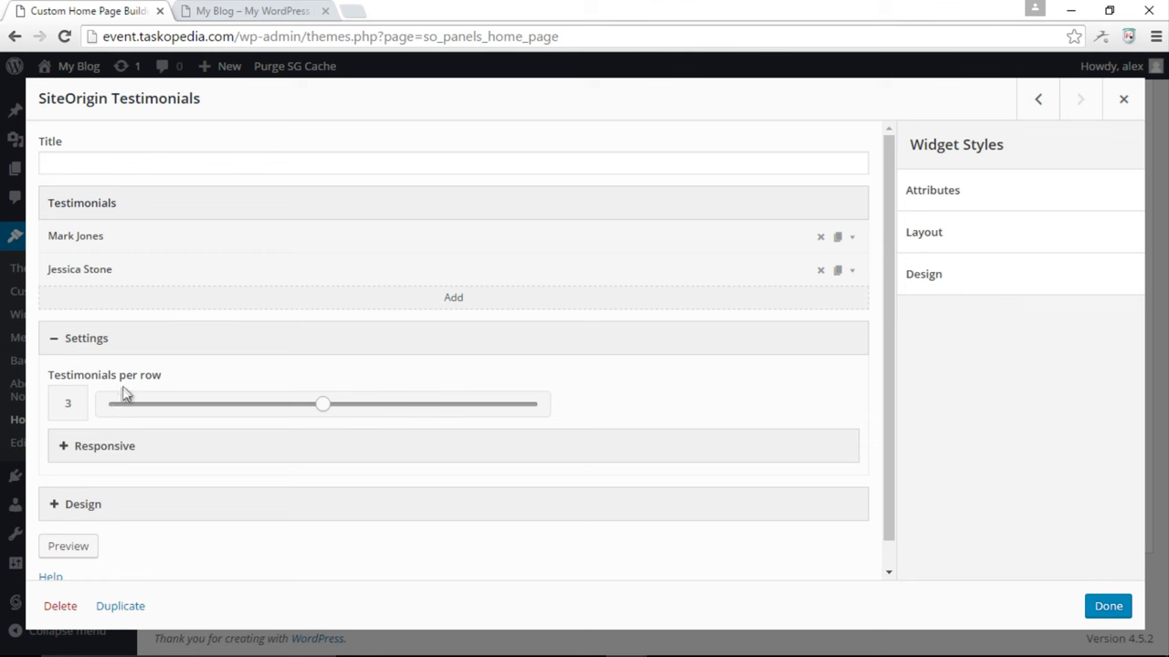
left_click(238, 409)
Review the Responsive tablet and phone options, then collapse them.
scroll(228, 426, "down", 1)
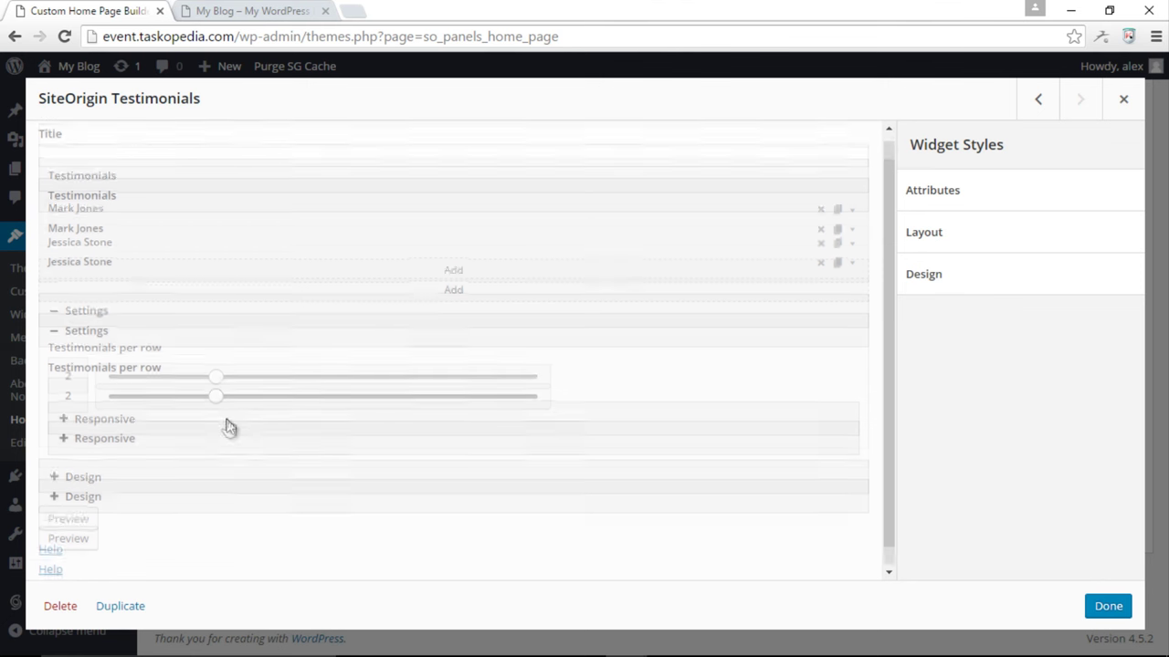
left_click(78, 418)
scroll(227, 438, "down", 2)
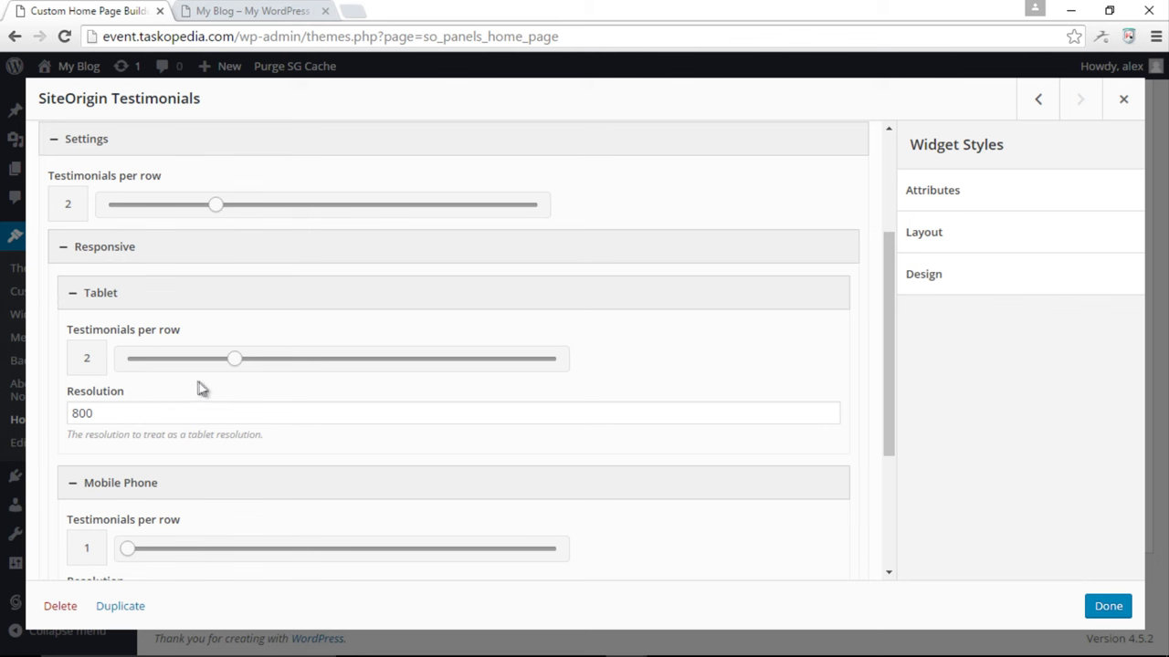
scroll(203, 391, "down", 2)
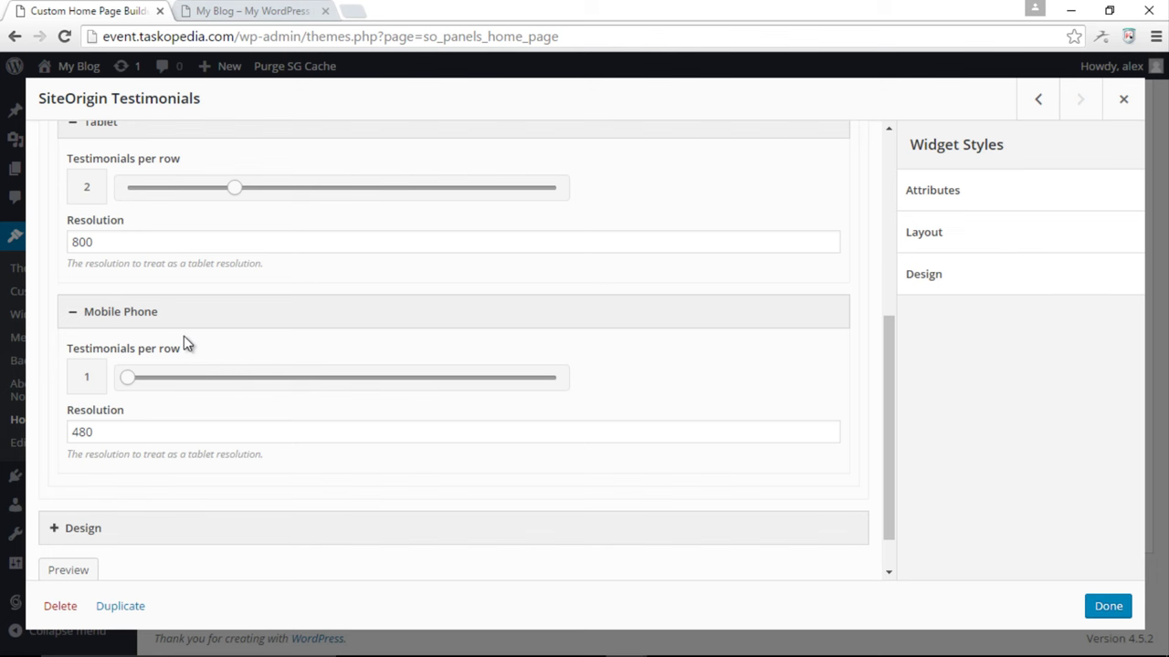
scroll(184, 336, "up", 2)
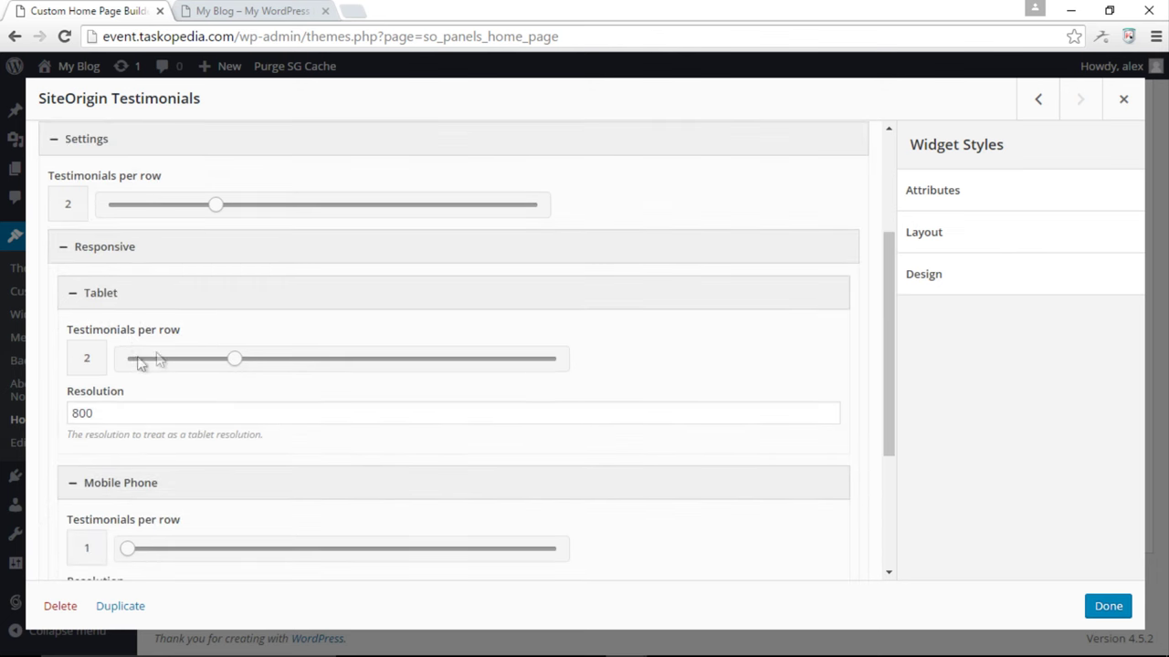
left_click(74, 295)
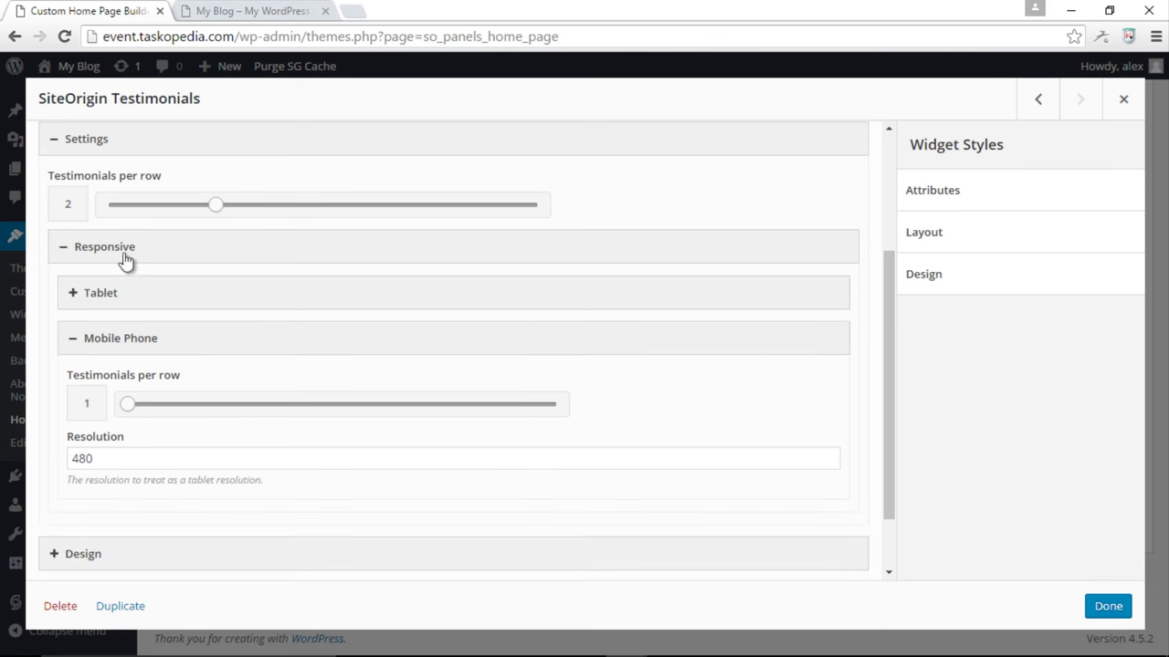
left_click(78, 336)
left_click(106, 320)
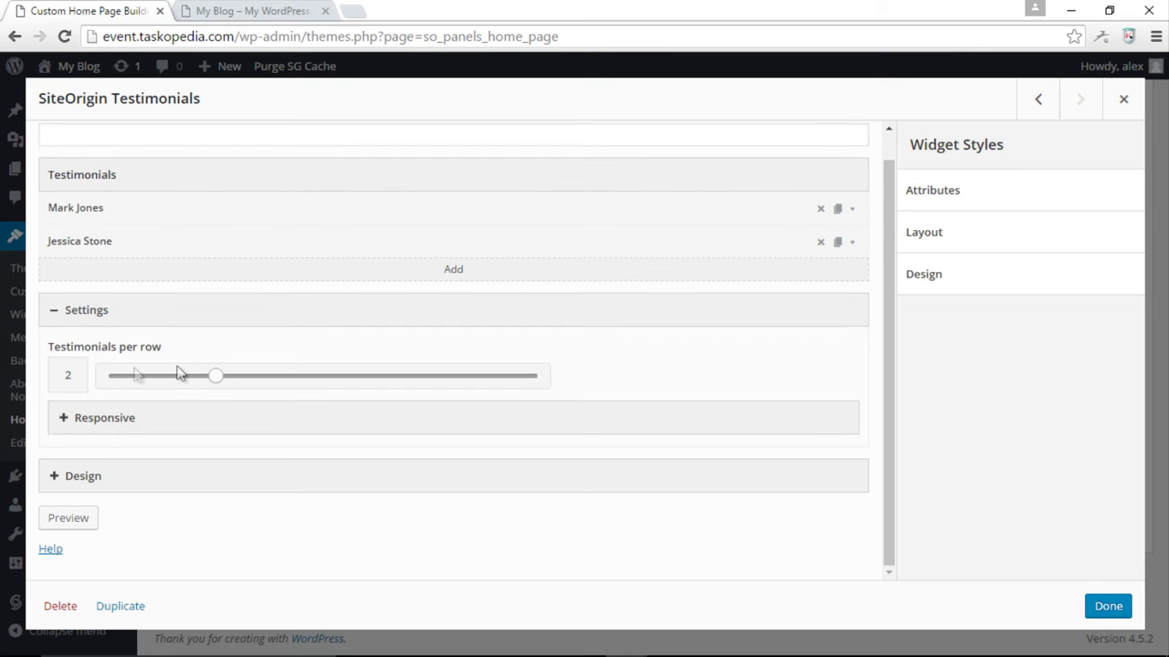
Set the testimonial image shape to Round and the image size to 100 under Design.
left_click(93, 477)
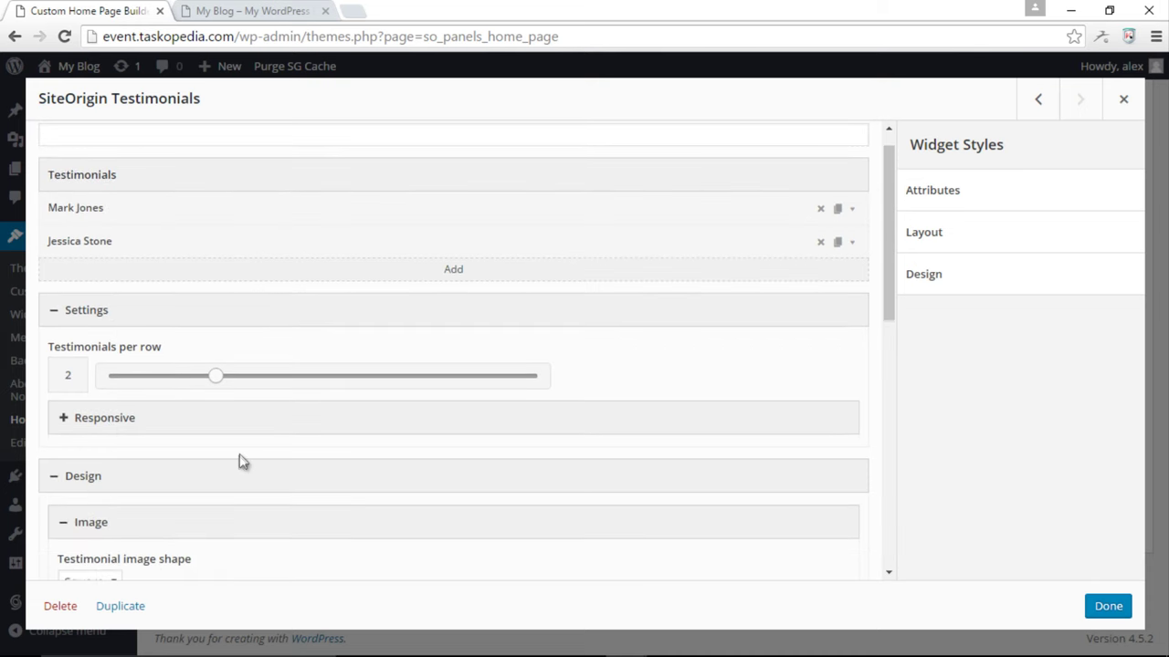
scroll(239, 463, "down", 3)
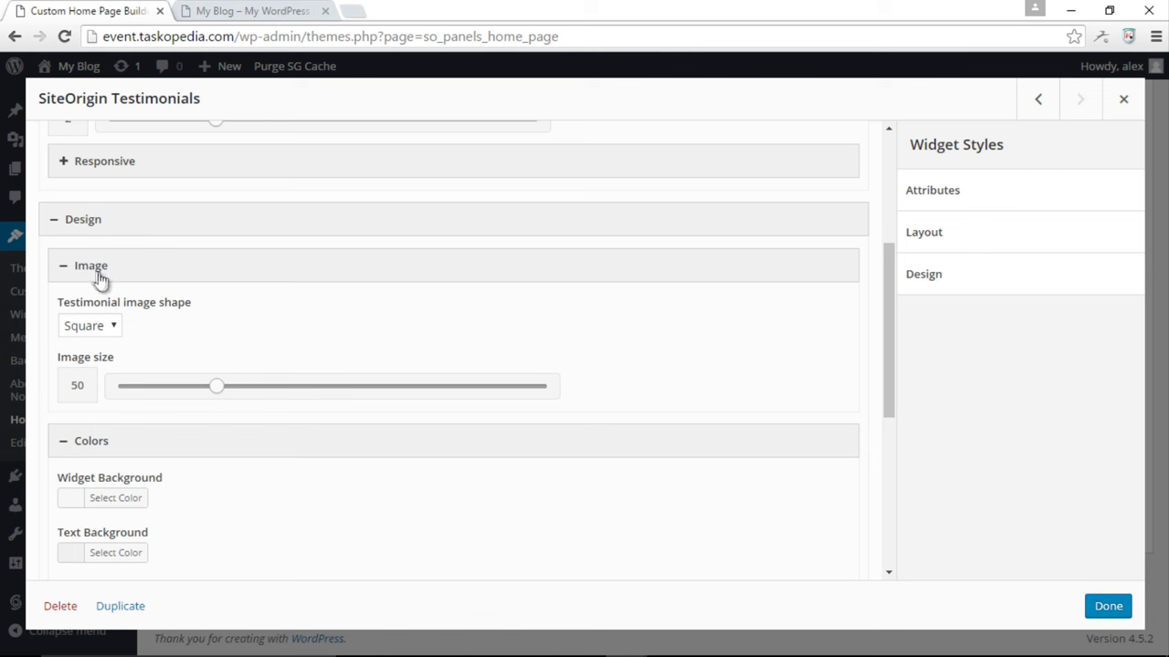
left_click(115, 327)
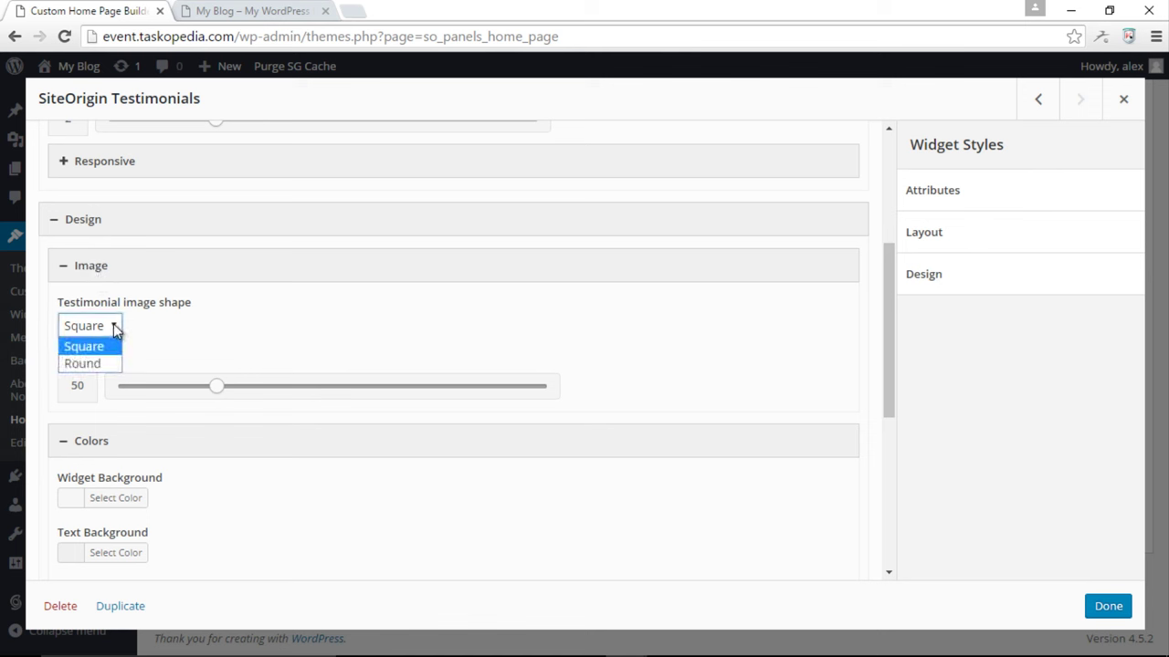
left_click(97, 363)
left_click_drag(217, 385, 386, 398)
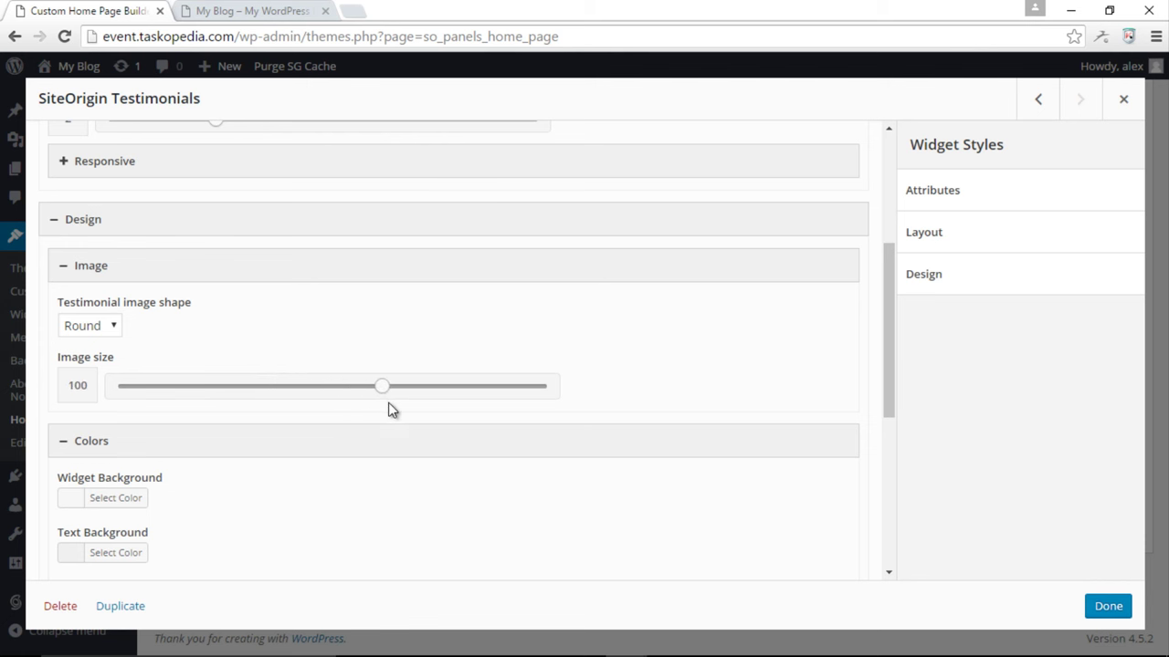
scroll(388, 410, "down", 2)
scroll(344, 393, "down", 2)
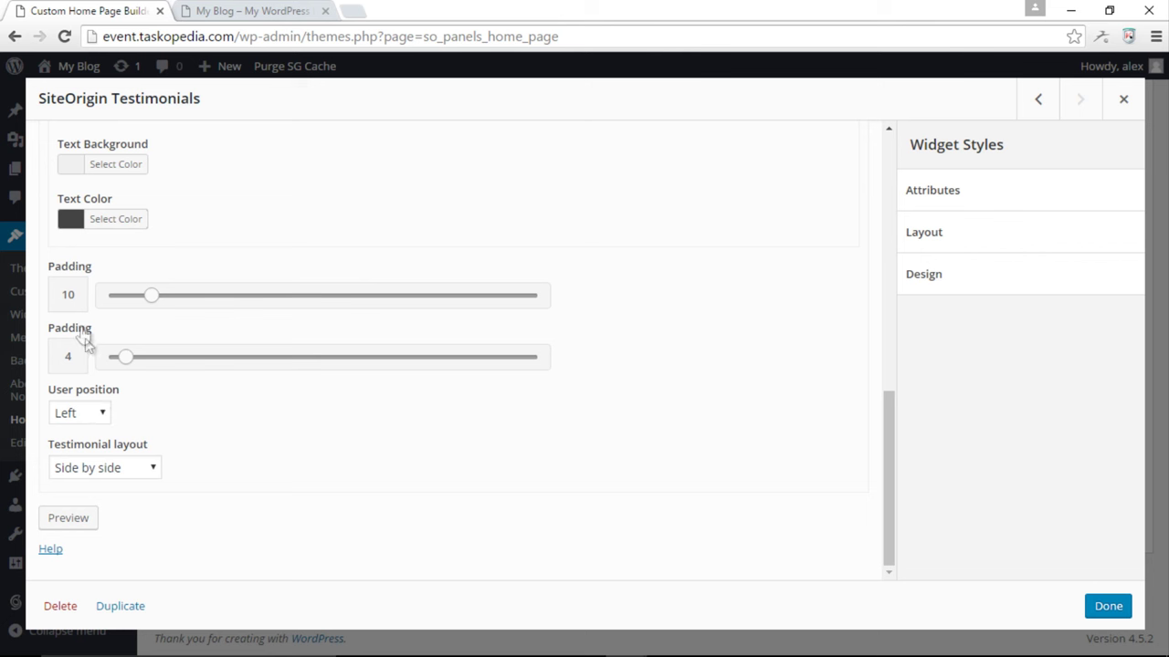
Preview the round photos, then reduce the image size from 100 to about 75.
left_click(80, 520)
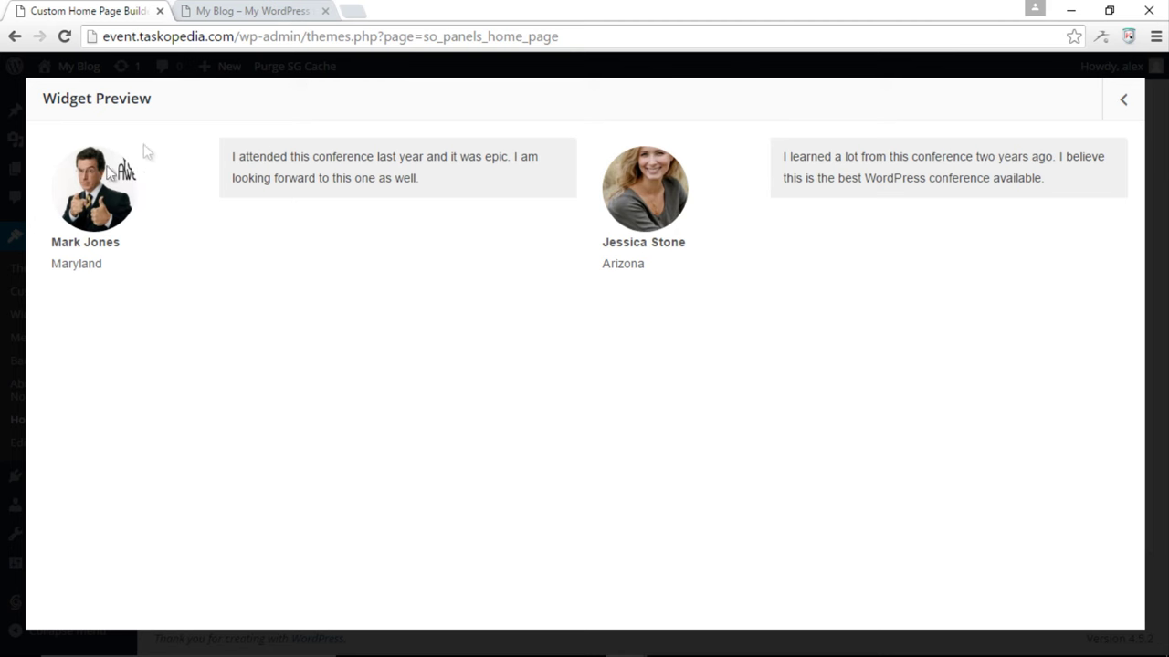
left_click(1124, 100)
scroll(202, 452, "up", 4)
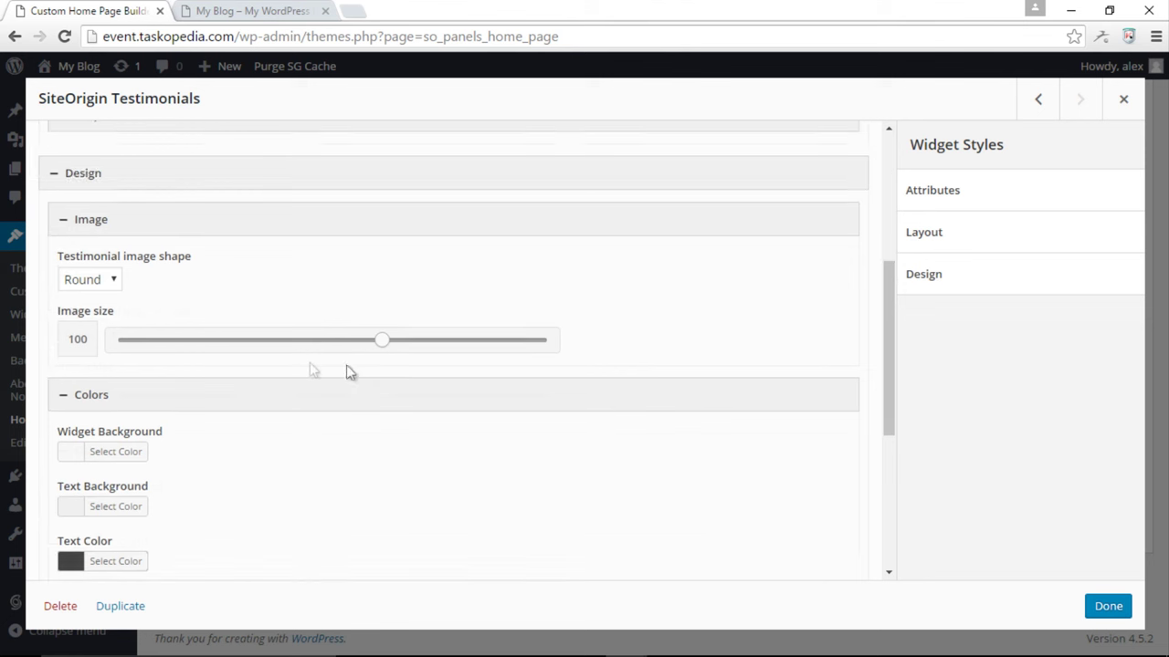
left_click_drag(381, 340, 302, 342)
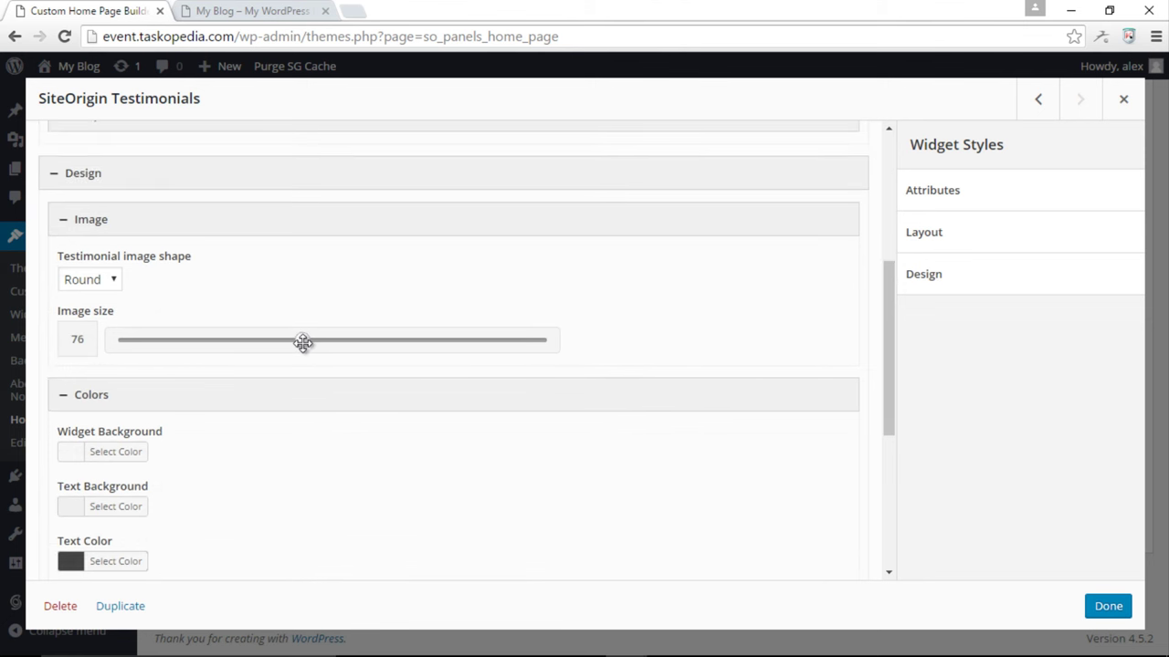
scroll(316, 441, "down", 5)
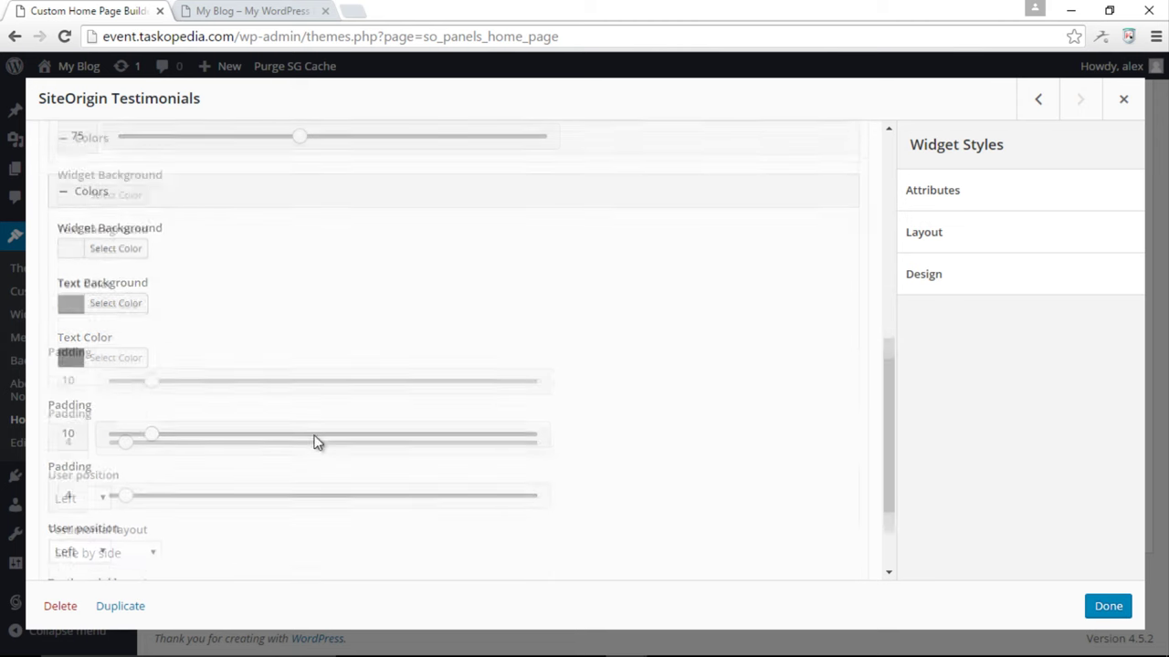
Preview the smaller photos, raise the first padding from 10 to 20, and preview again.
left_click(70, 527)
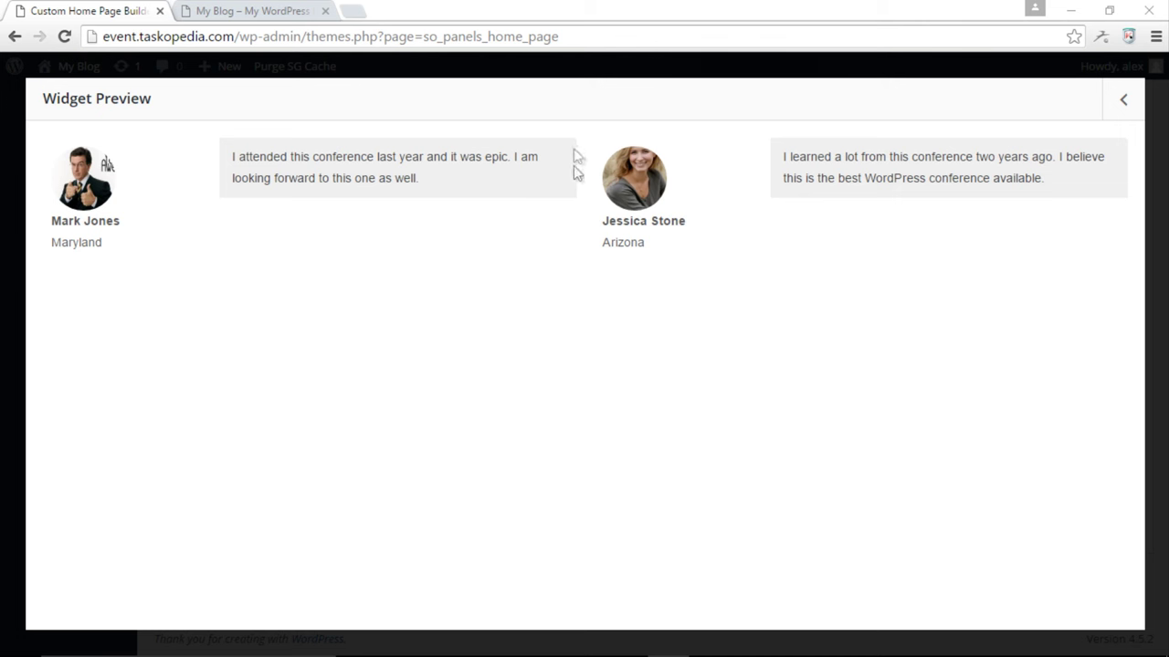
left_click(1123, 100)
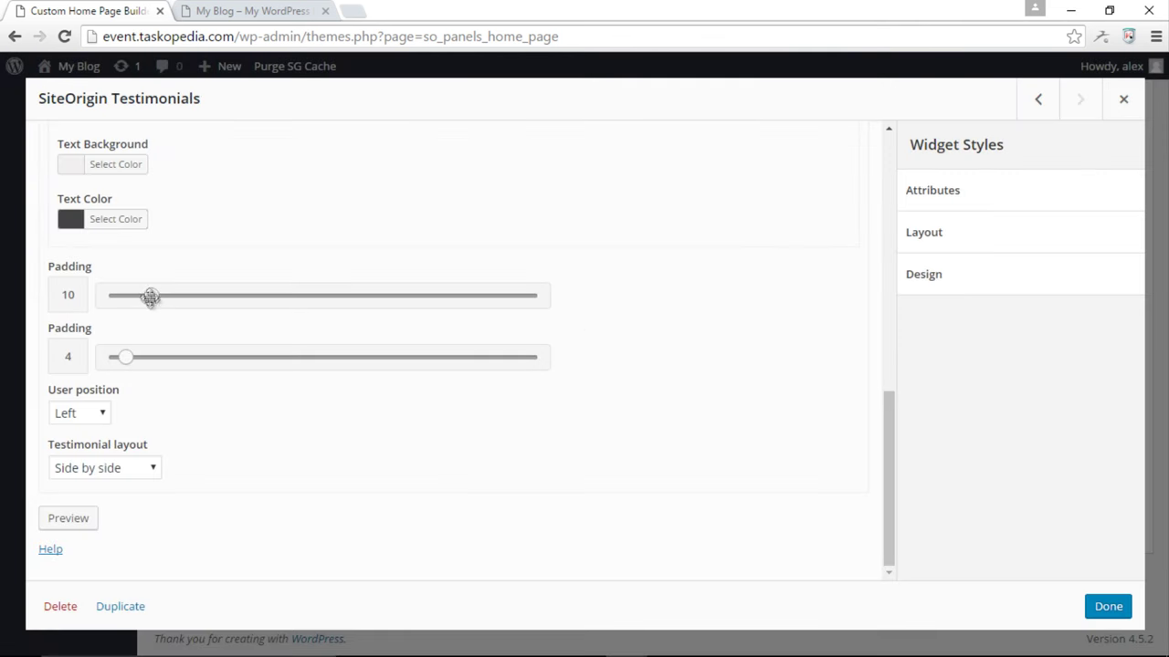
left_click_drag(156, 297, 198, 299)
left_click(78, 524)
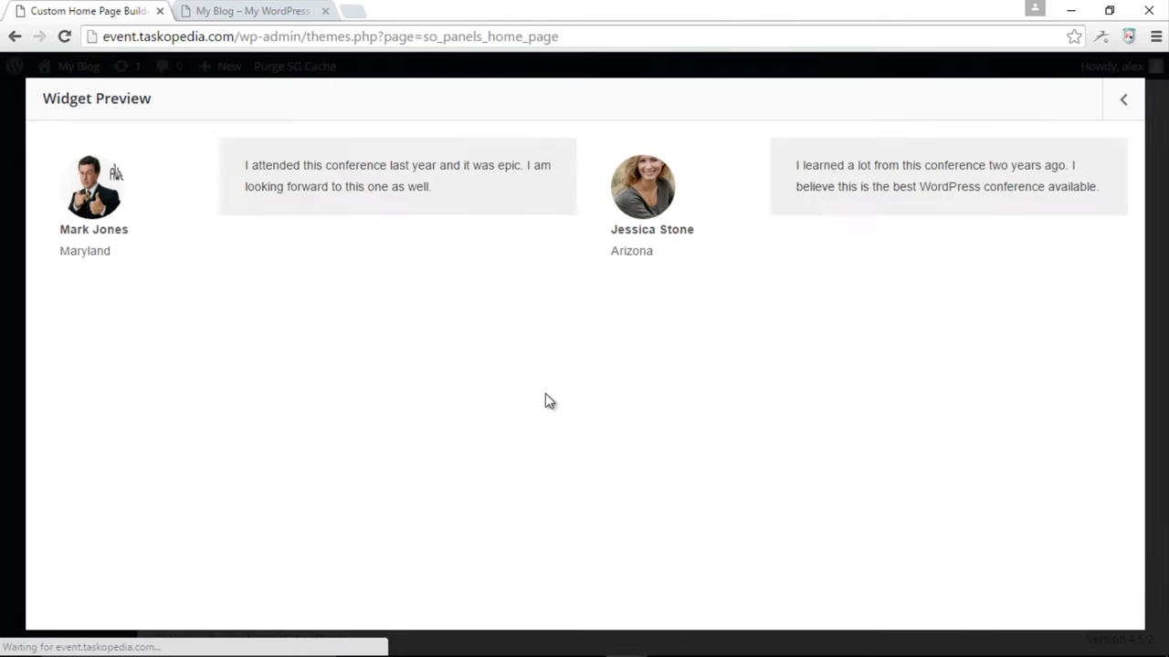
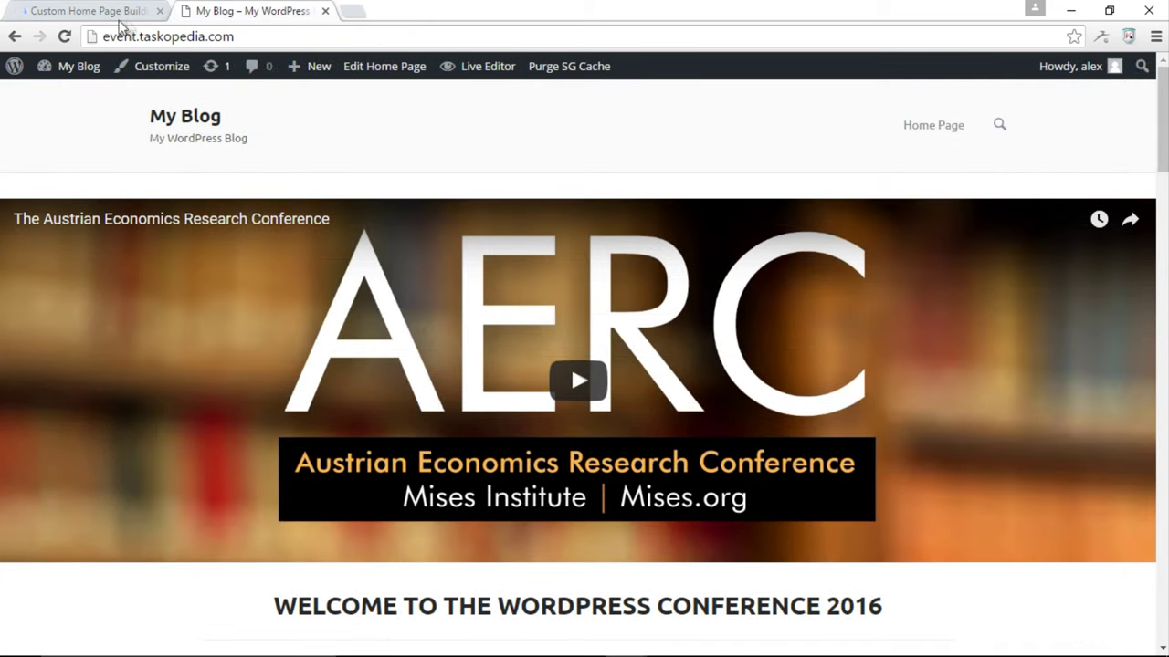
Reload the live My Blog home page and scroll down to the Testimonials section and footer.
left_click(63, 36)
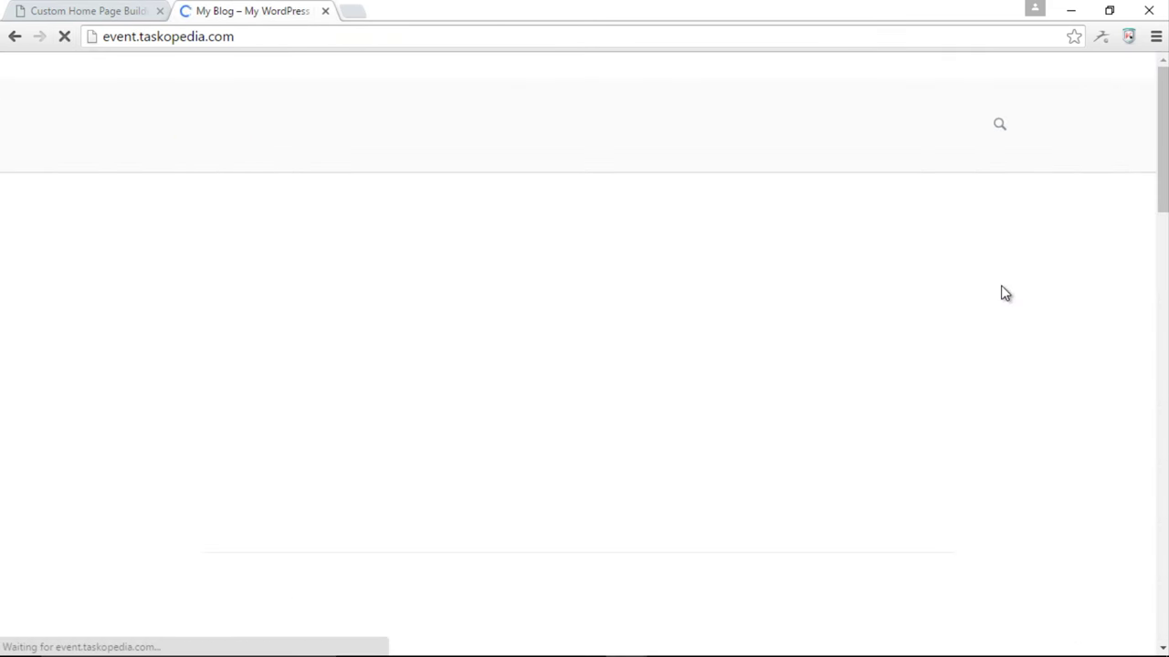
scroll(1120, 193, "down", 10)
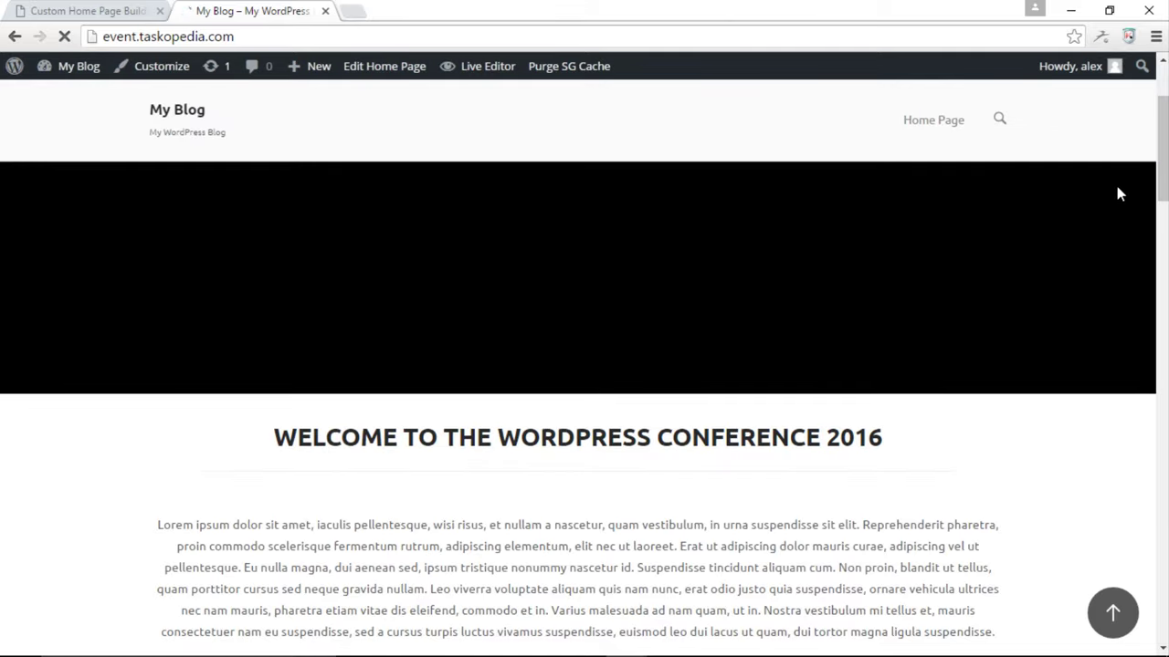
scroll(1140, 257, "down", 15)
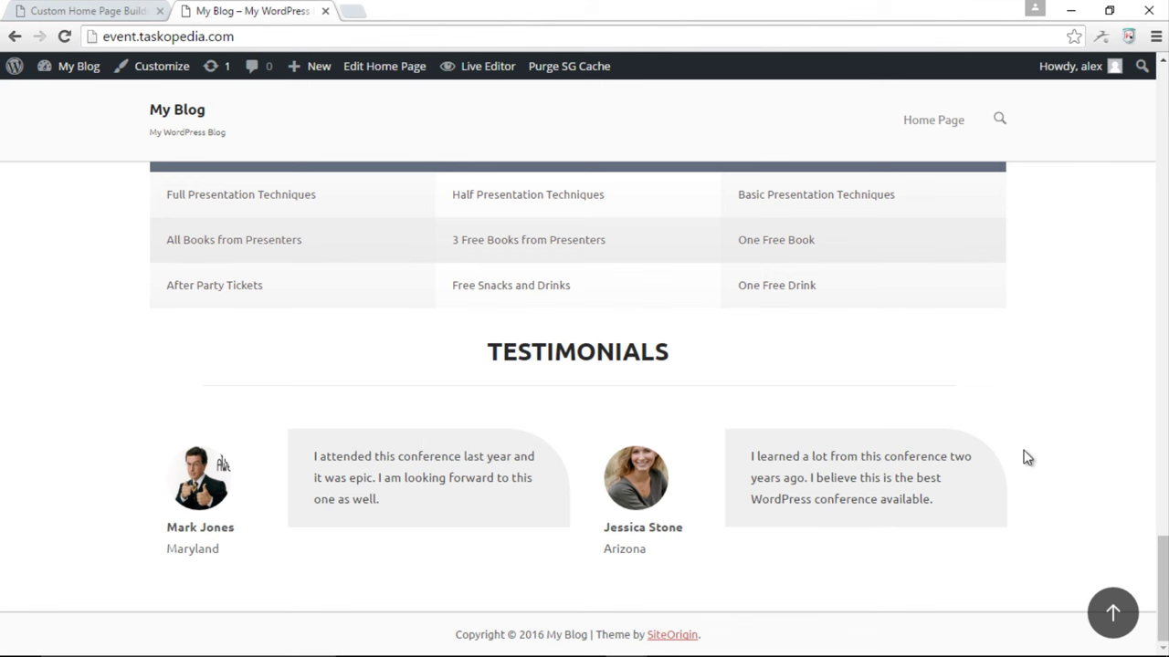
scroll(1025, 457, "up", 3)
scroll(1027, 456, "down", 3)
left_click(100, 11)
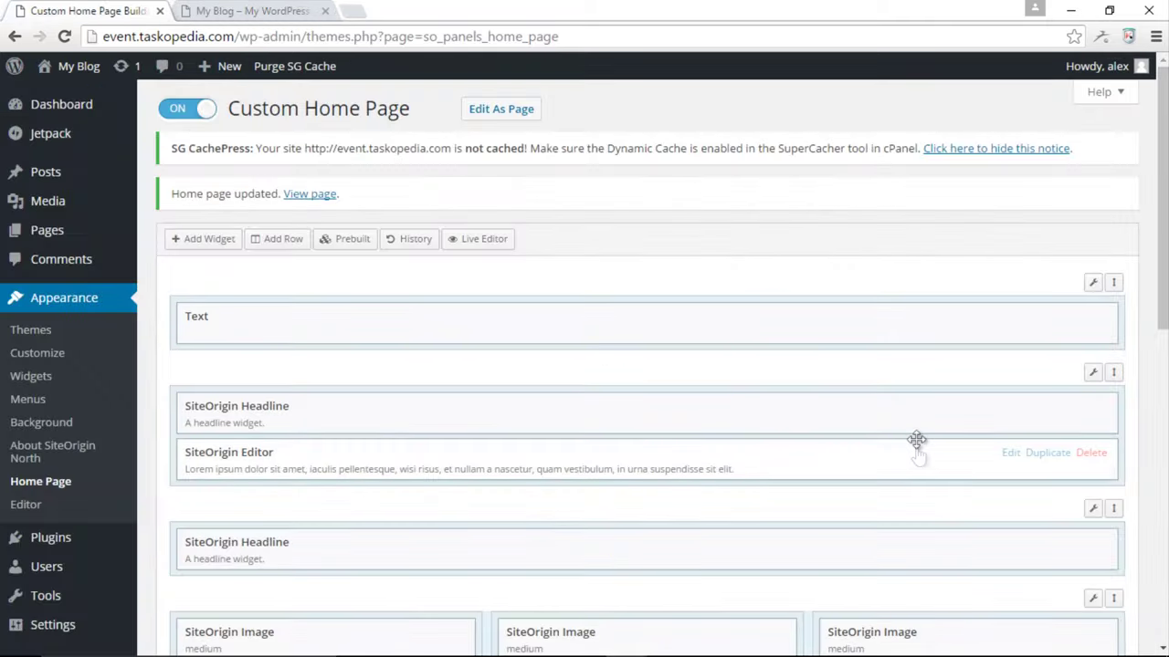
scroll(918, 444, "down", 10)
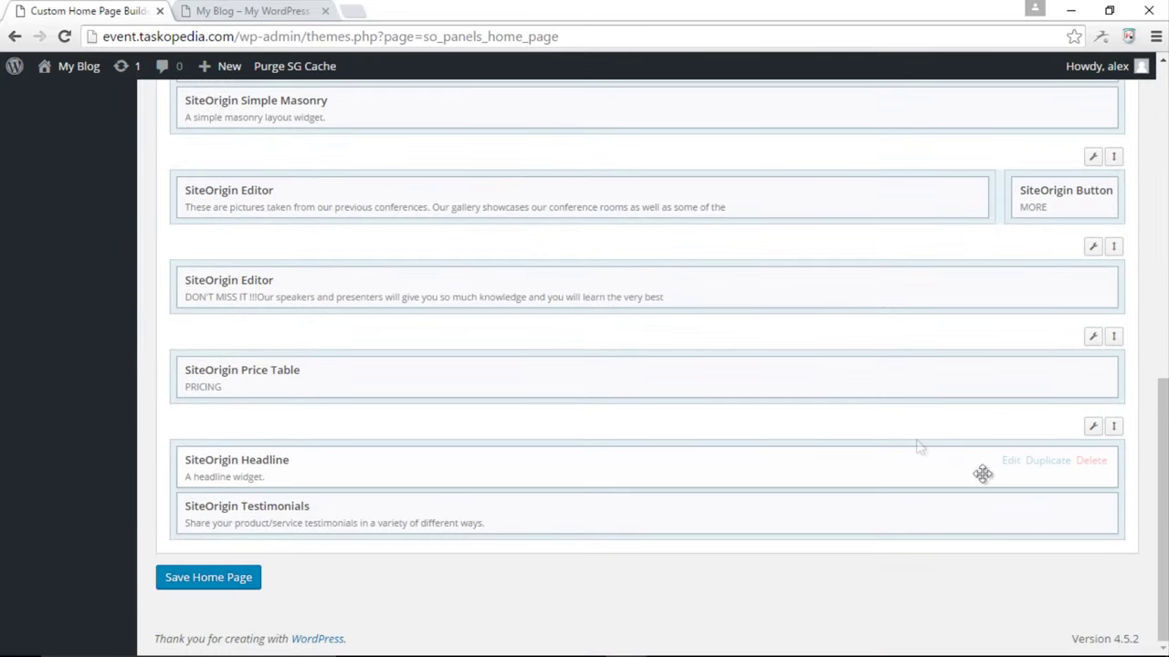
left_click(1008, 508)
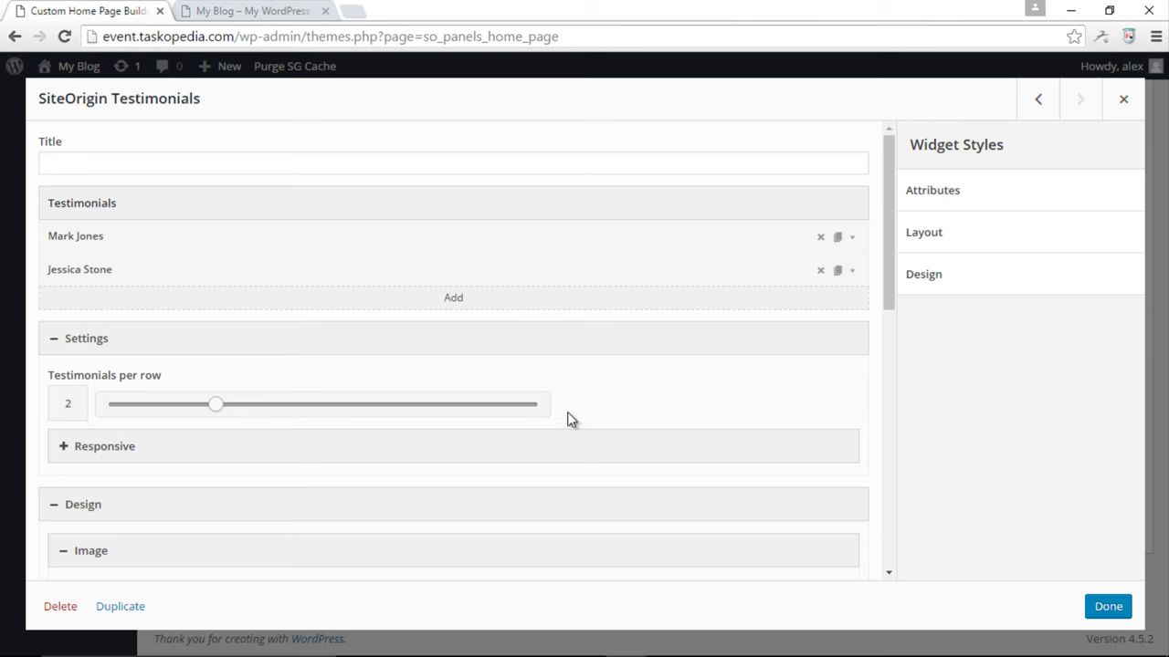
scroll(568, 419, "down", 5)
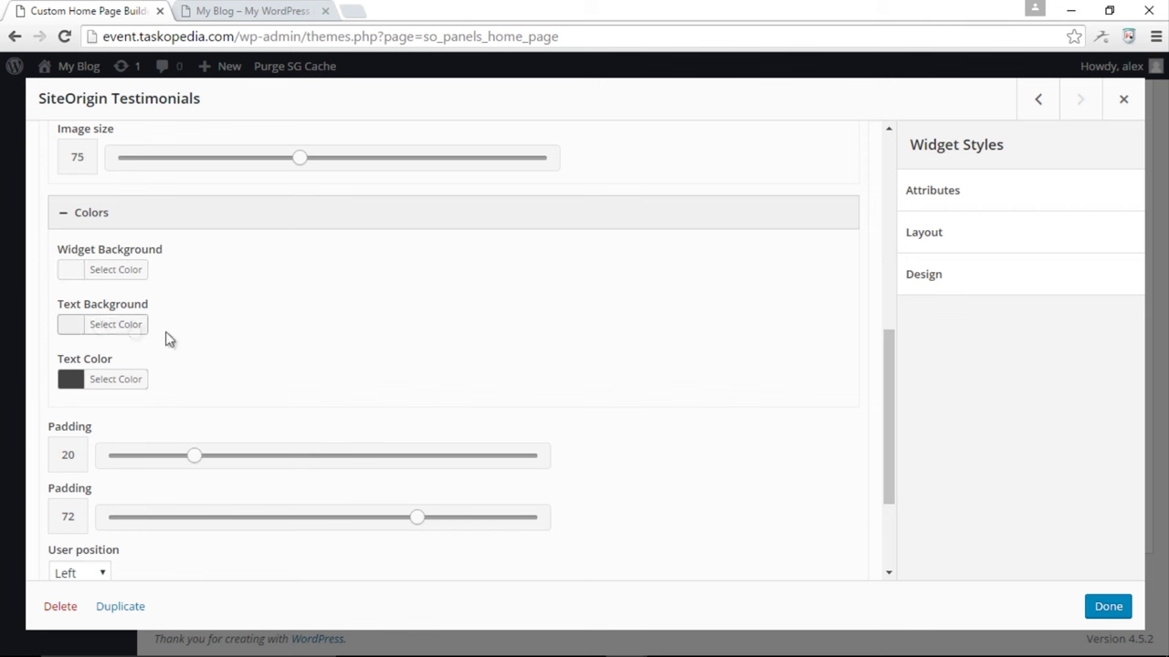
scroll(548, 347, "down", 3)
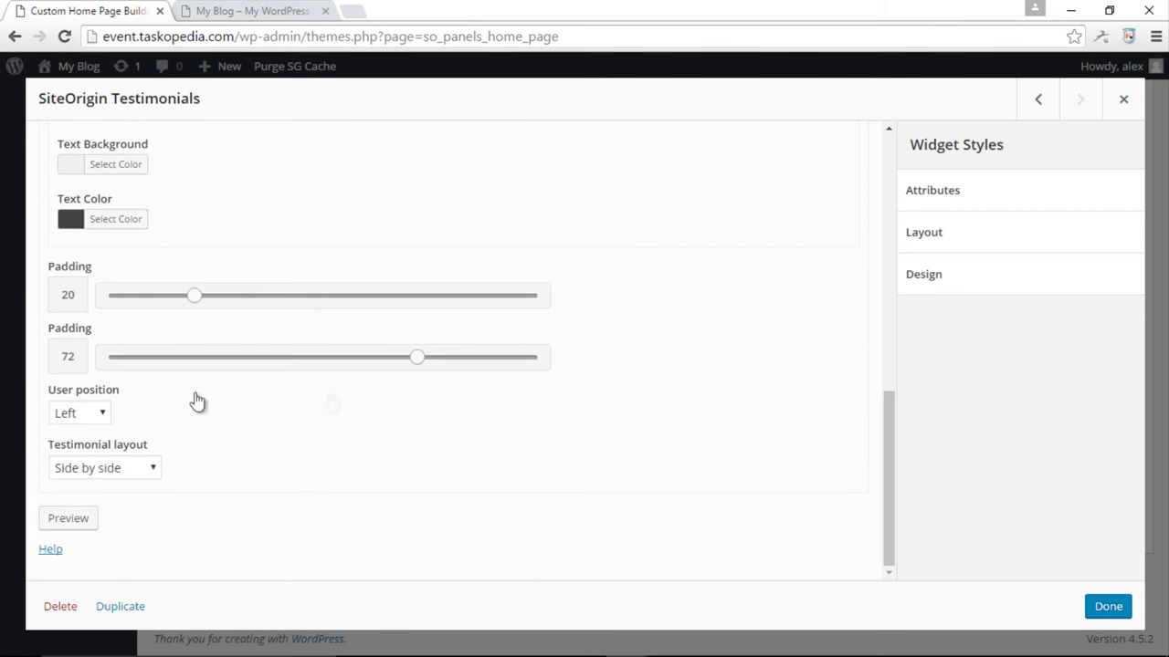
left_click(103, 413)
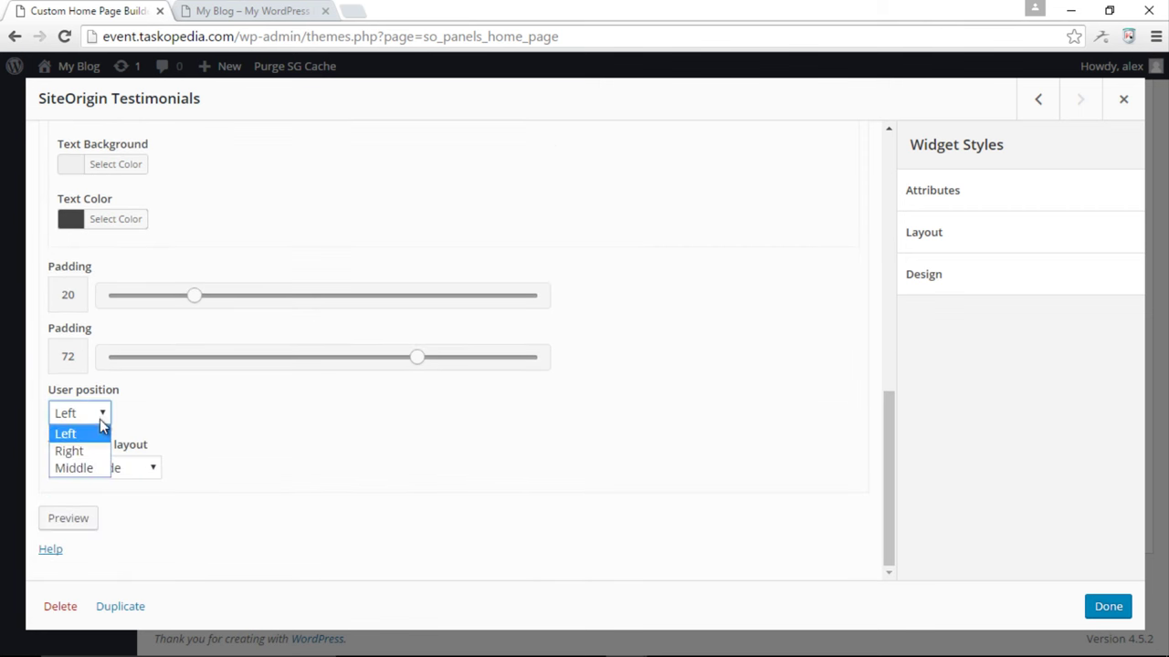
left_click(219, 457)
left_click(153, 470)
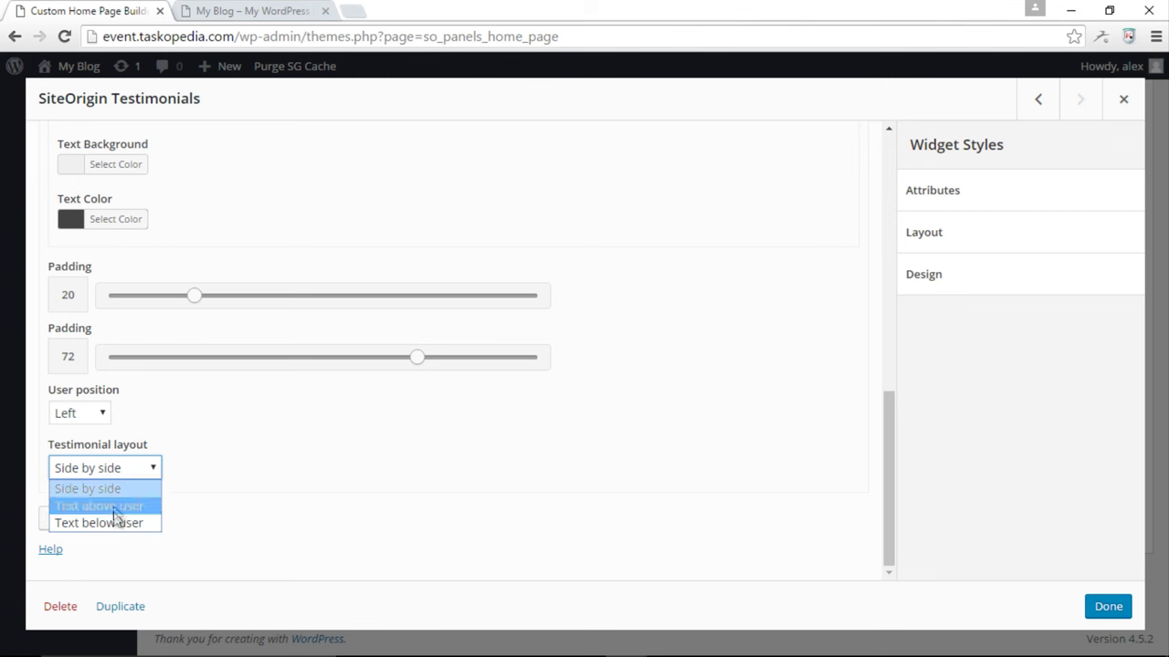
left_click(348, 463)
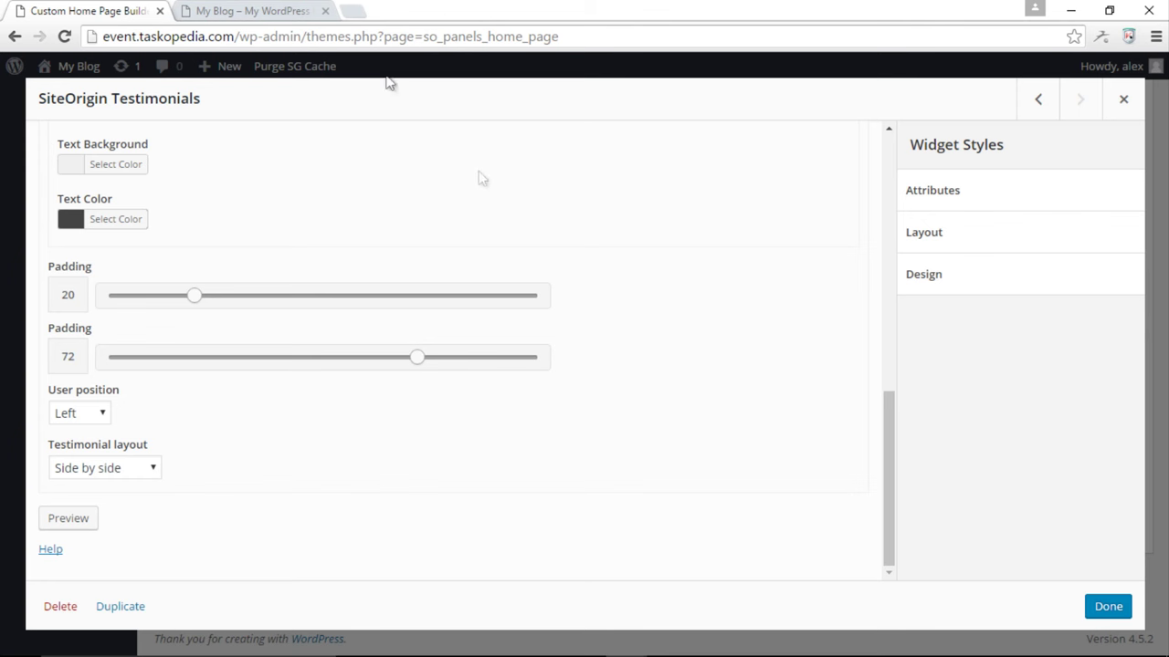
left_click(287, 11)
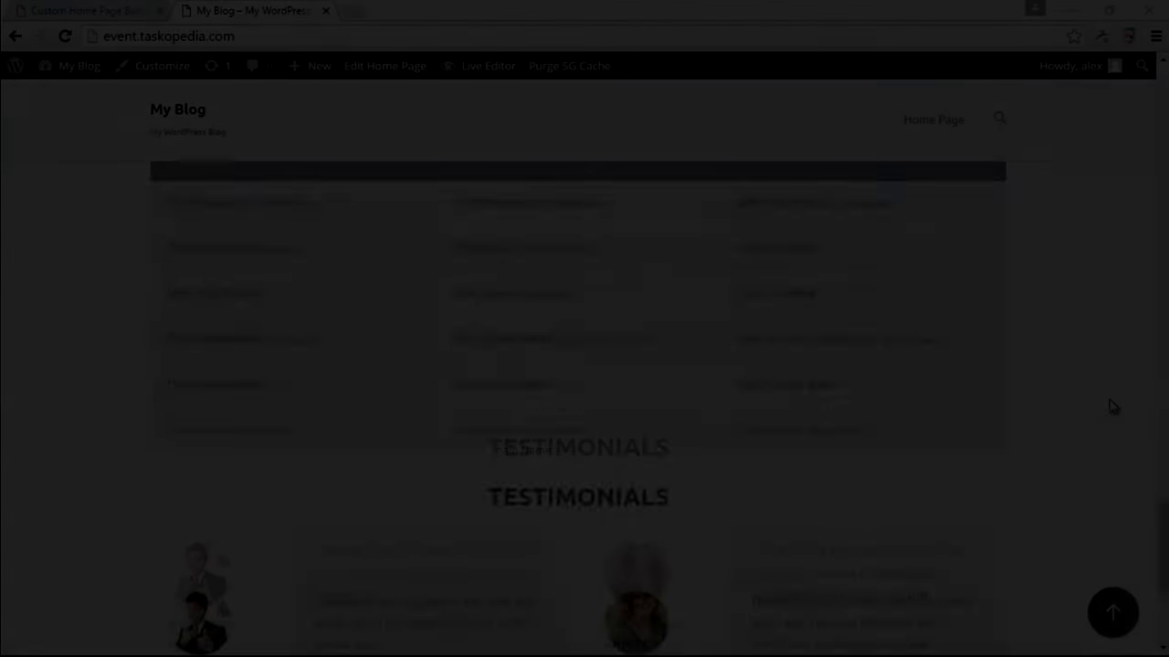
Scroll through the live page to review the pricing perks, four testimonials and top video banner.
scroll(1111, 406, "up", 5)
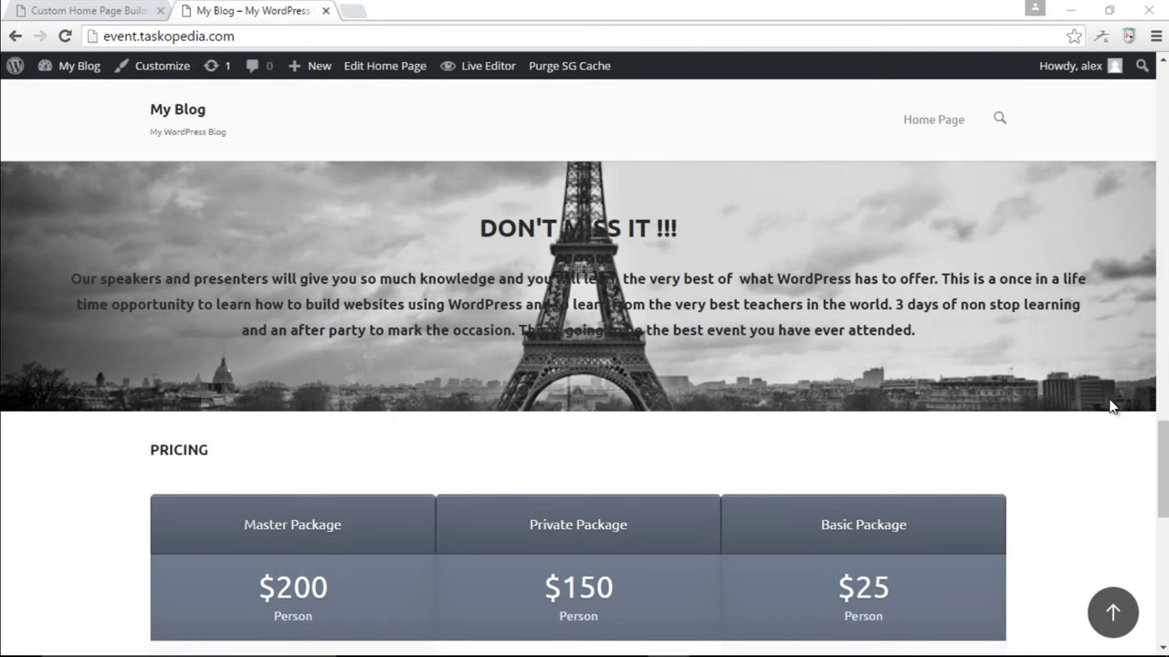
scroll(1111, 406, "down", 4)
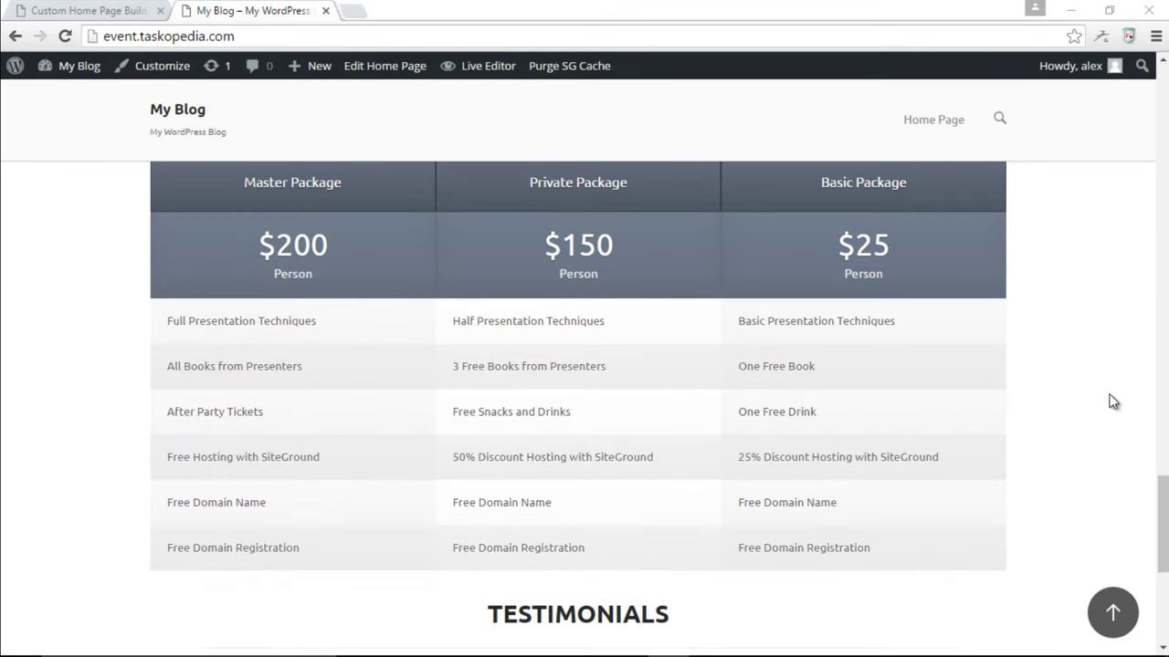
scroll(1112, 402, "up", 1)
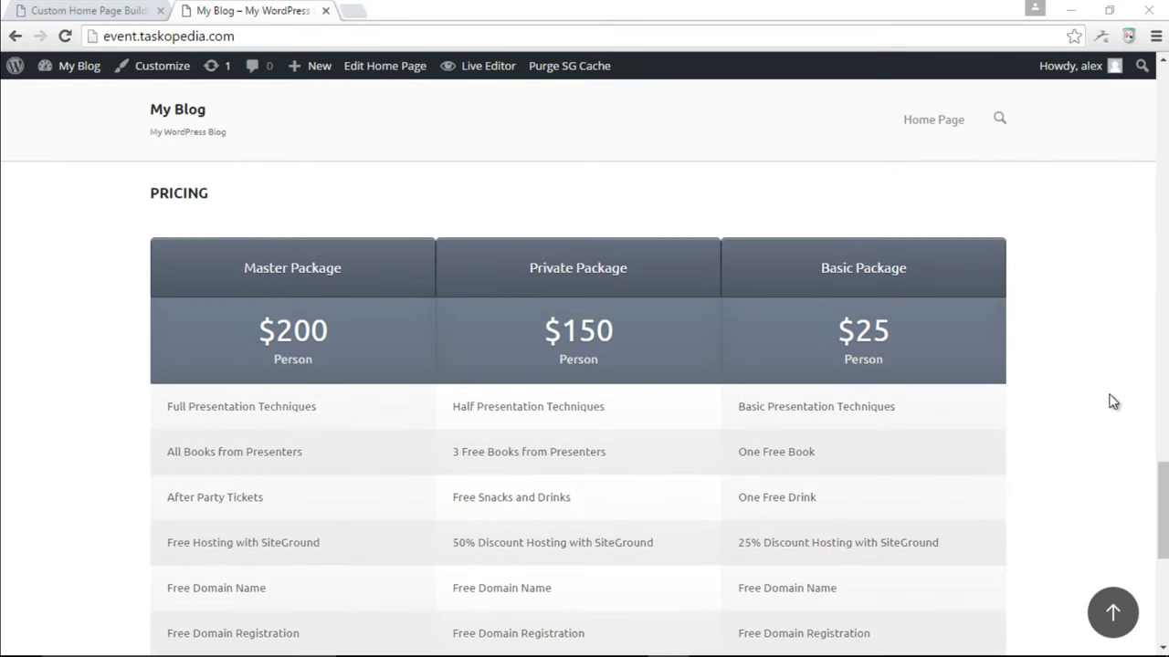
scroll(623, 306, "down", 2)
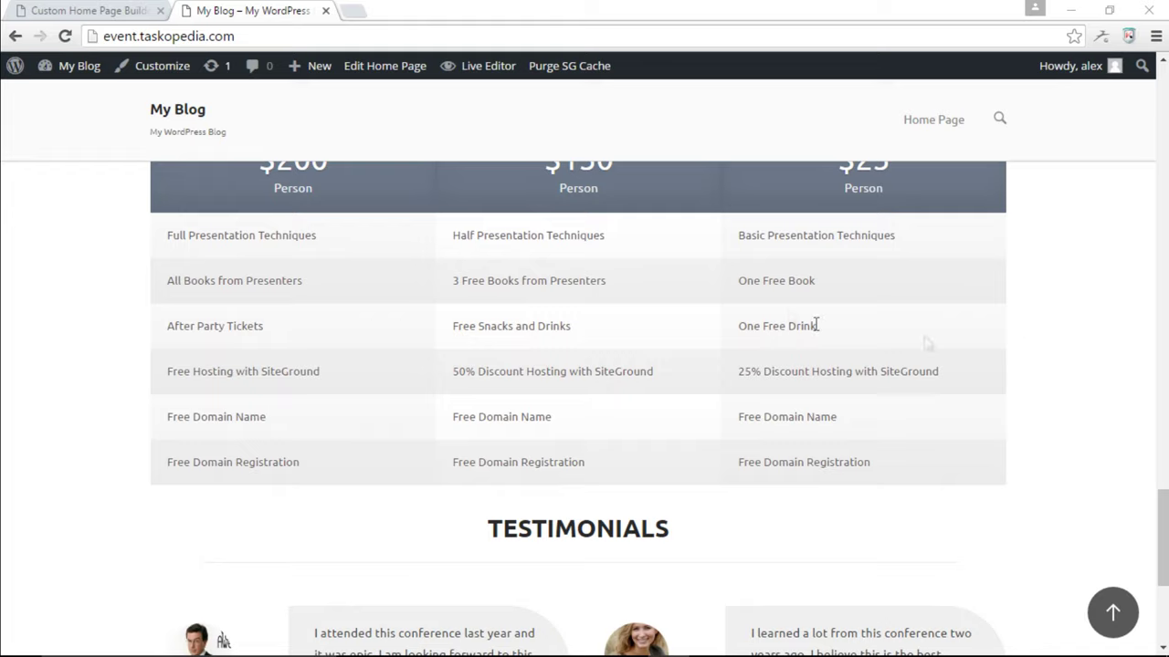
scroll(989, 368, "up", 2)
scroll(956, 332, "down", 1)
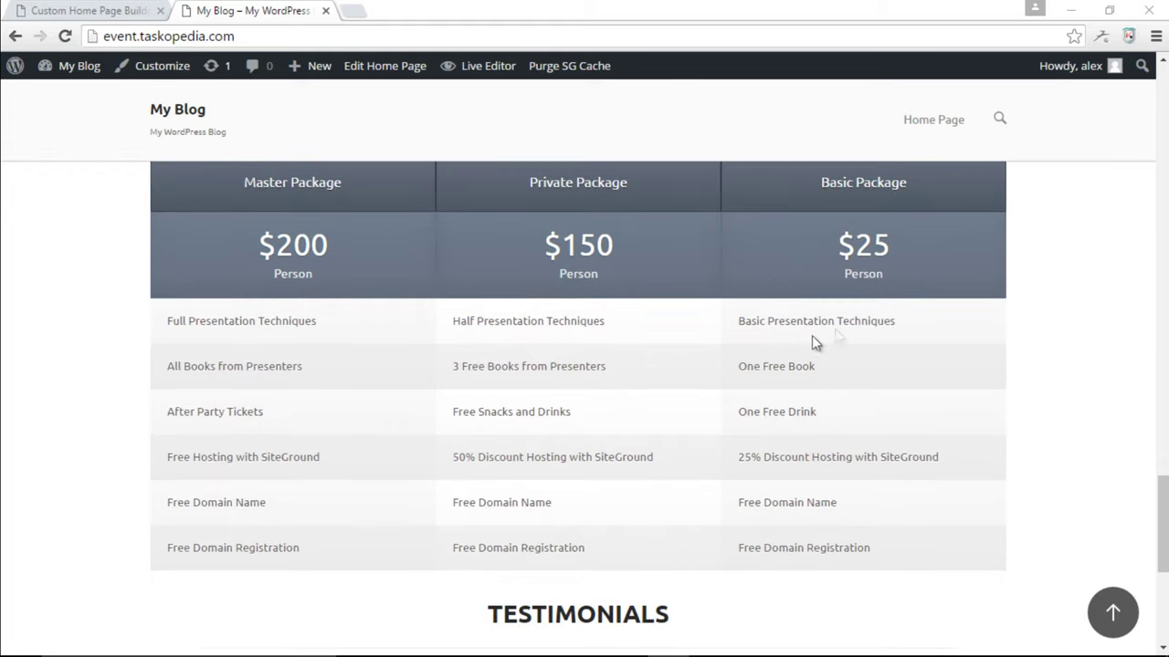
scroll(926, 339, "down", 3)
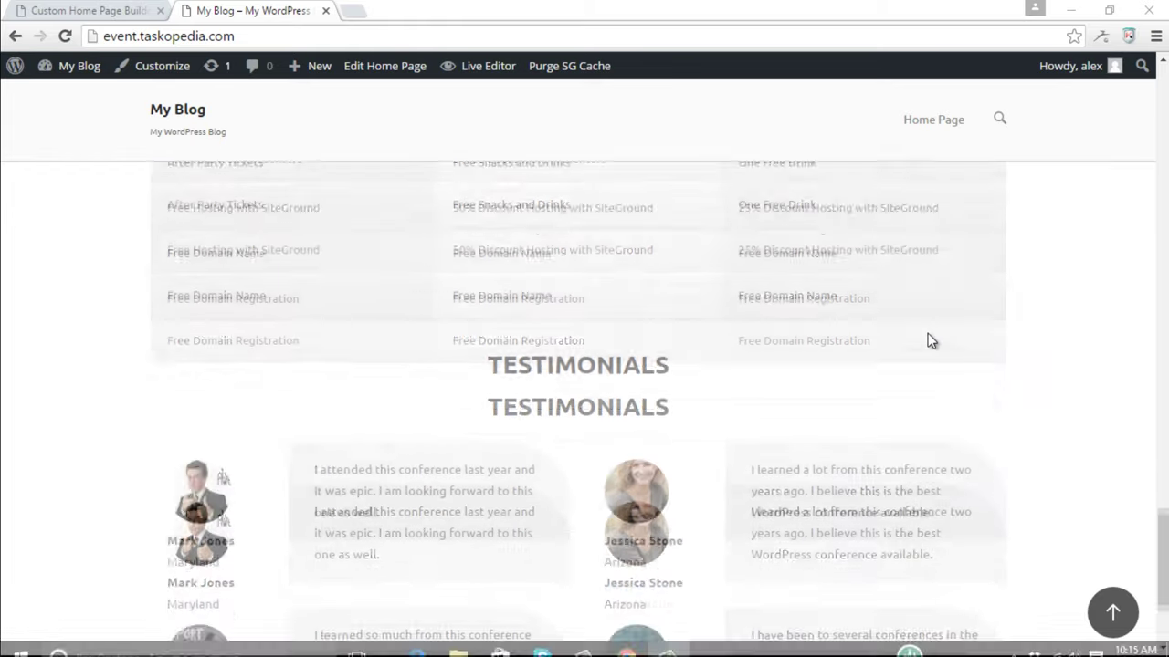
scroll(929, 339, "down", 2)
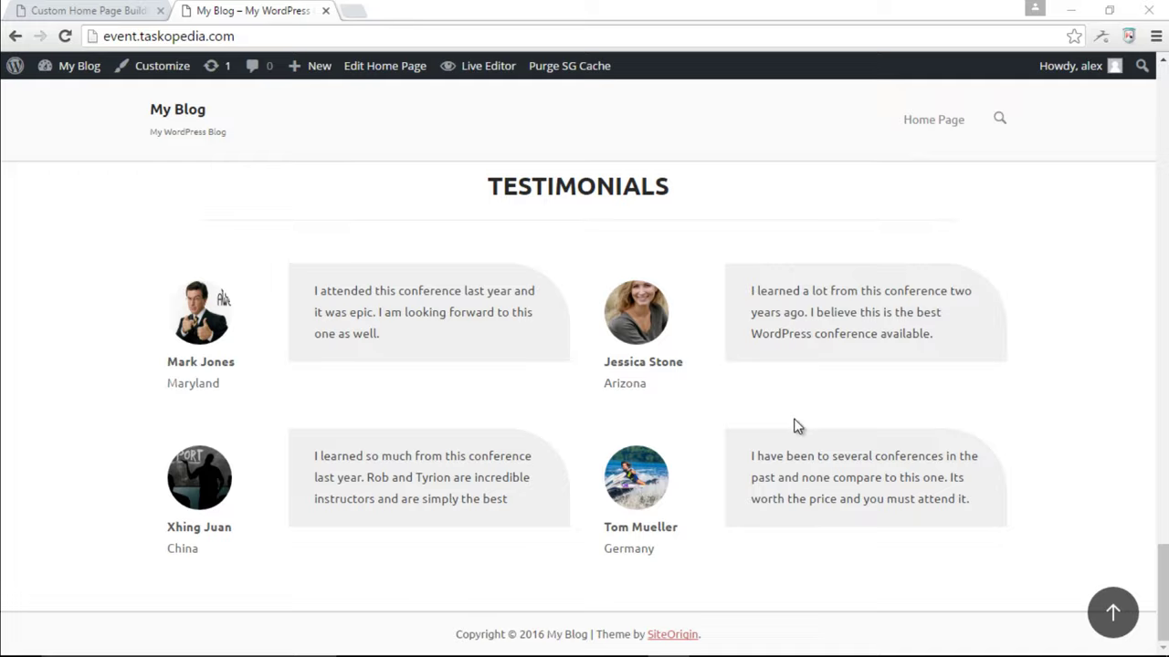
scroll(793, 425, "up", 15)
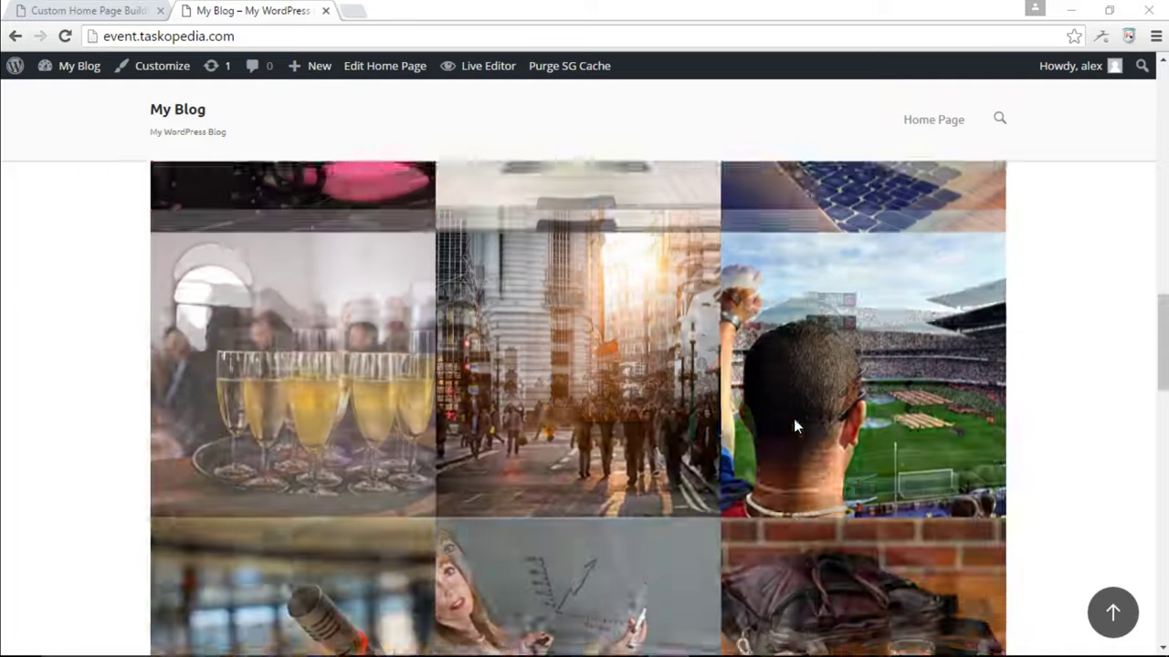
scroll(793, 425, "up", 10)
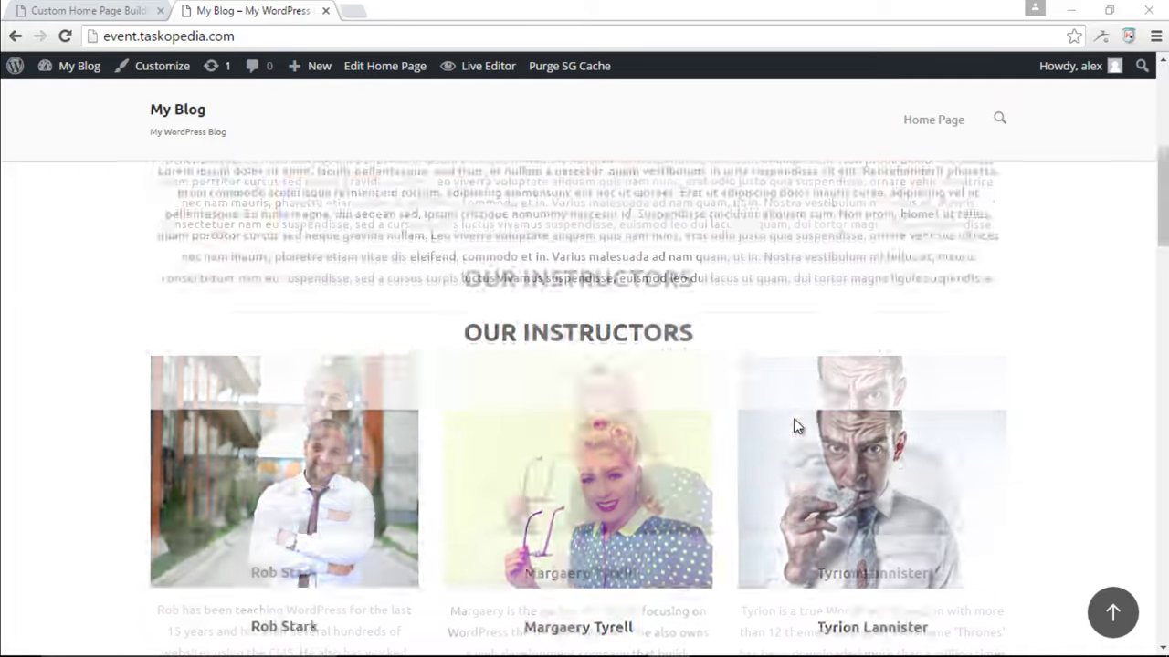
scroll(793, 426, "up", 10)
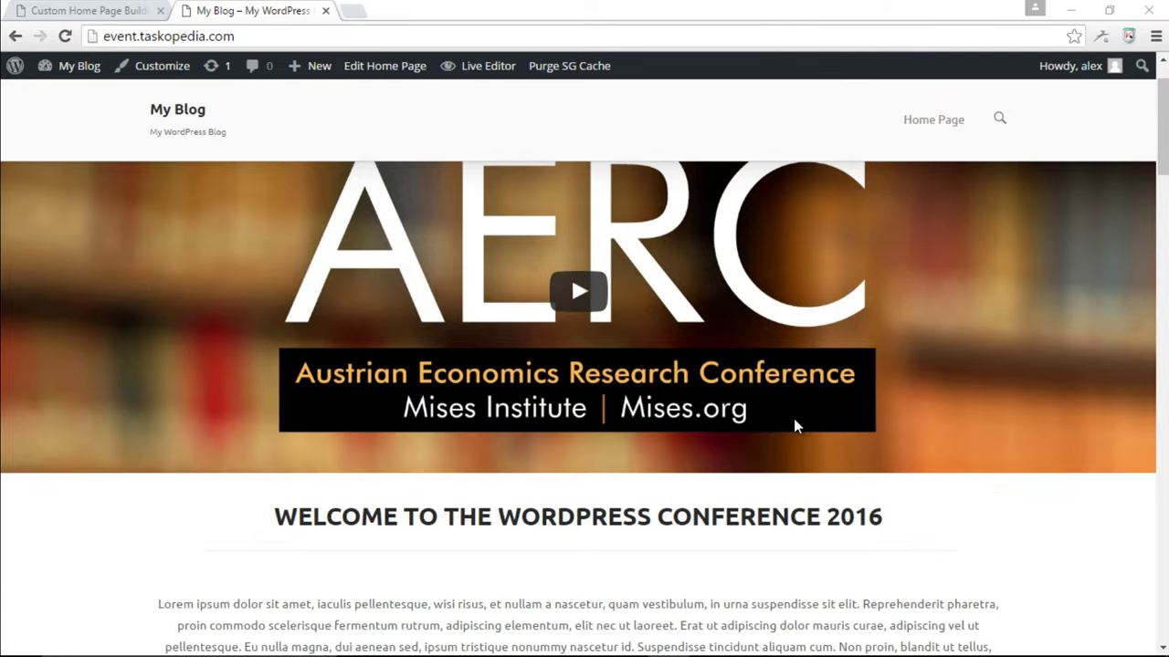
scroll(793, 423, "down", 20)
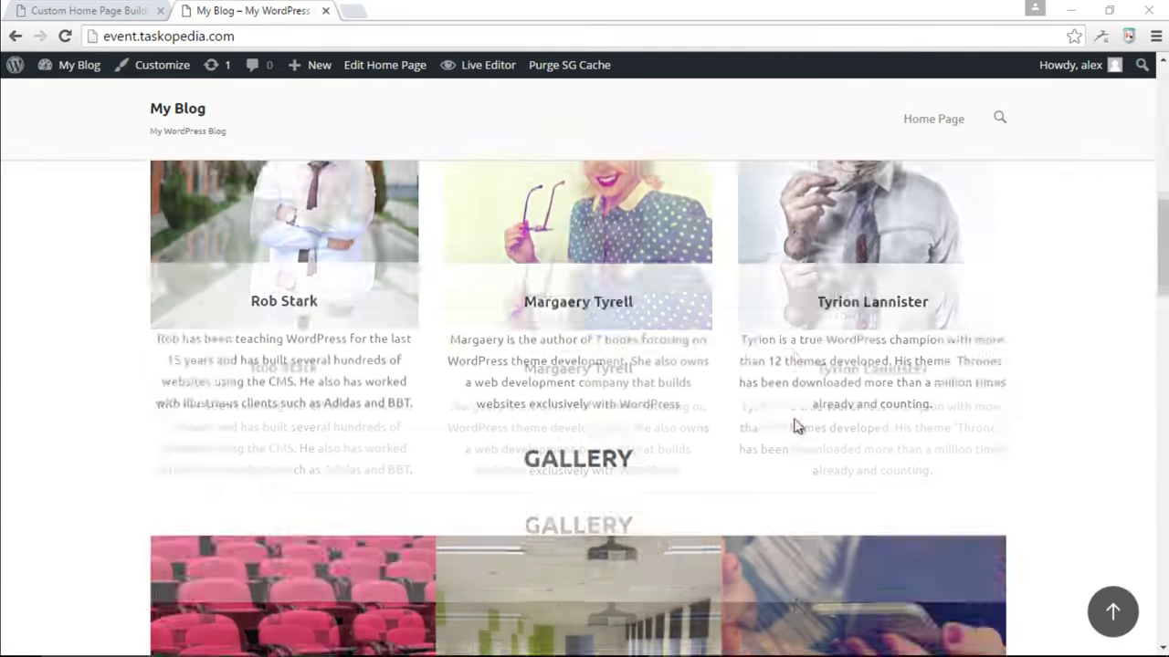
scroll(793, 425, "down", 20)
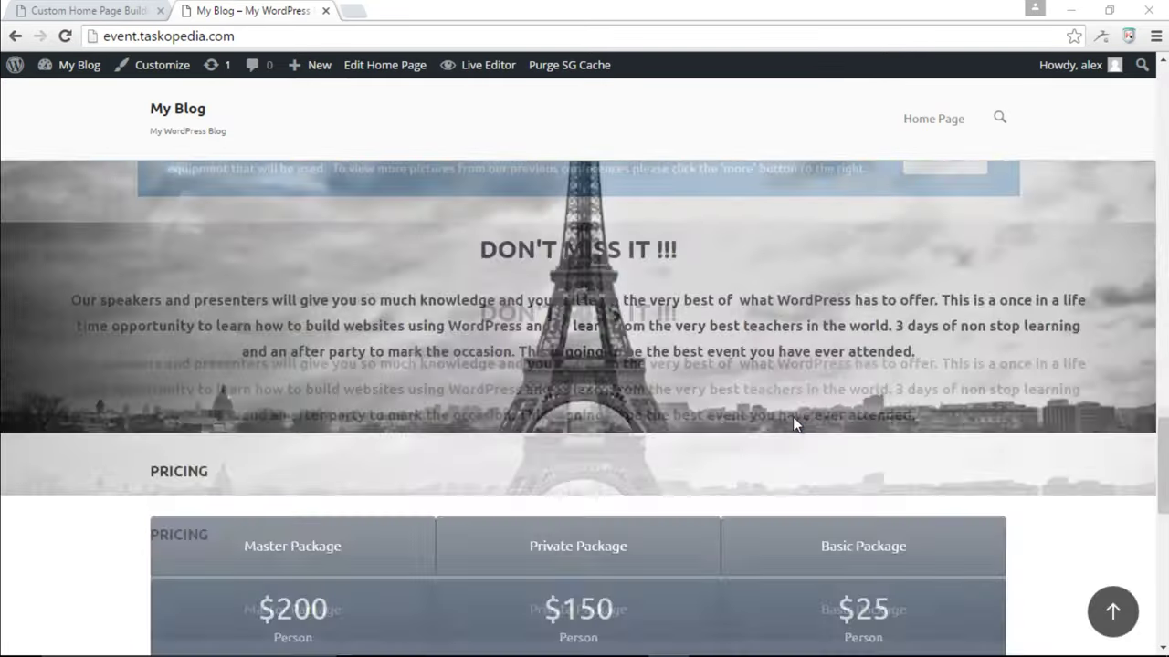
scroll(793, 423, "down", 2)
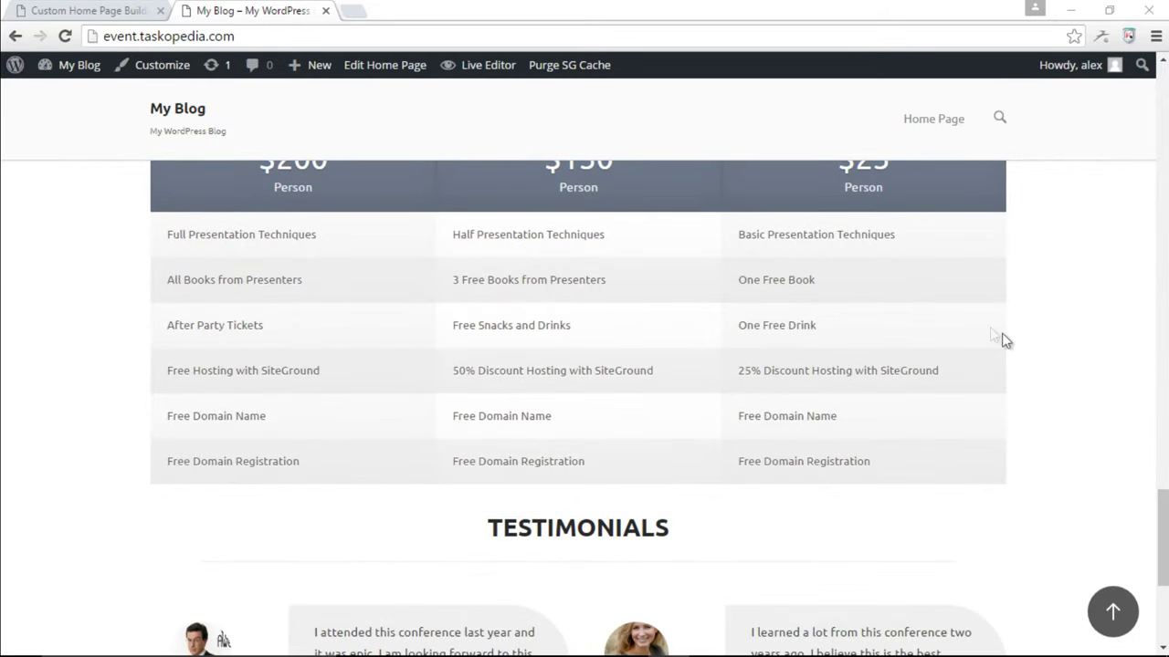
scroll(1012, 342, "down", 5)
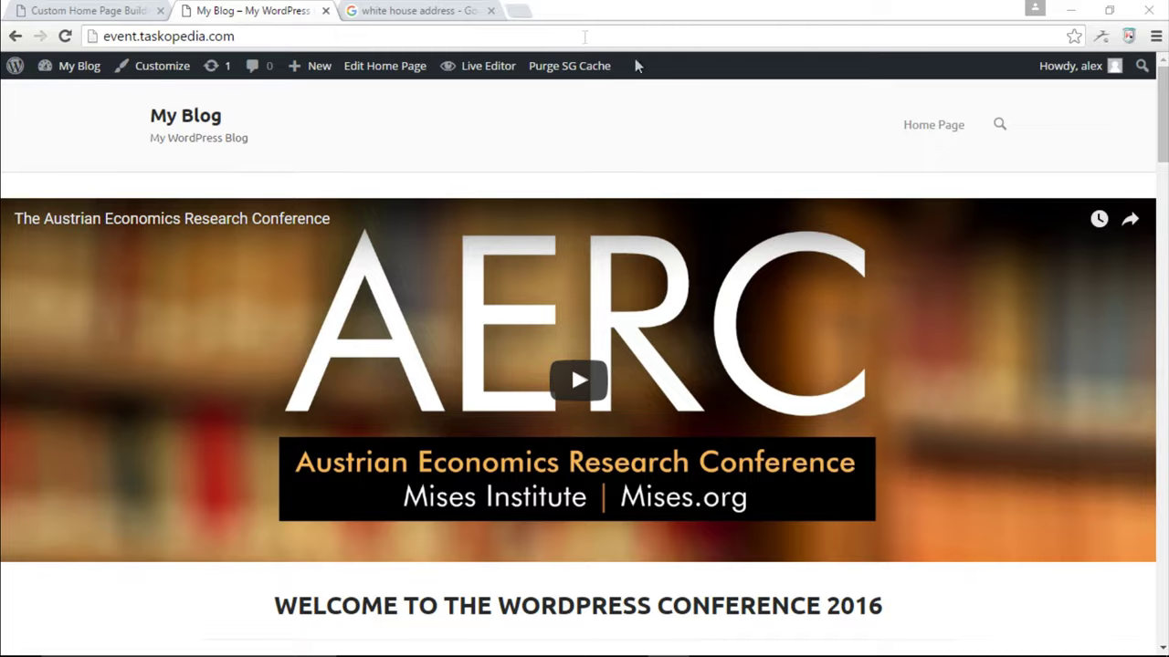
Scroll the live page down to Testimonials, then switch to the 'white house address' Google results.
mouse_move(1162, 111)
left_mouse_down()
mouse_move(1146, 564)
mouse_move(1155, 117)
mouse_move(1156, 128)
left_mouse_up()
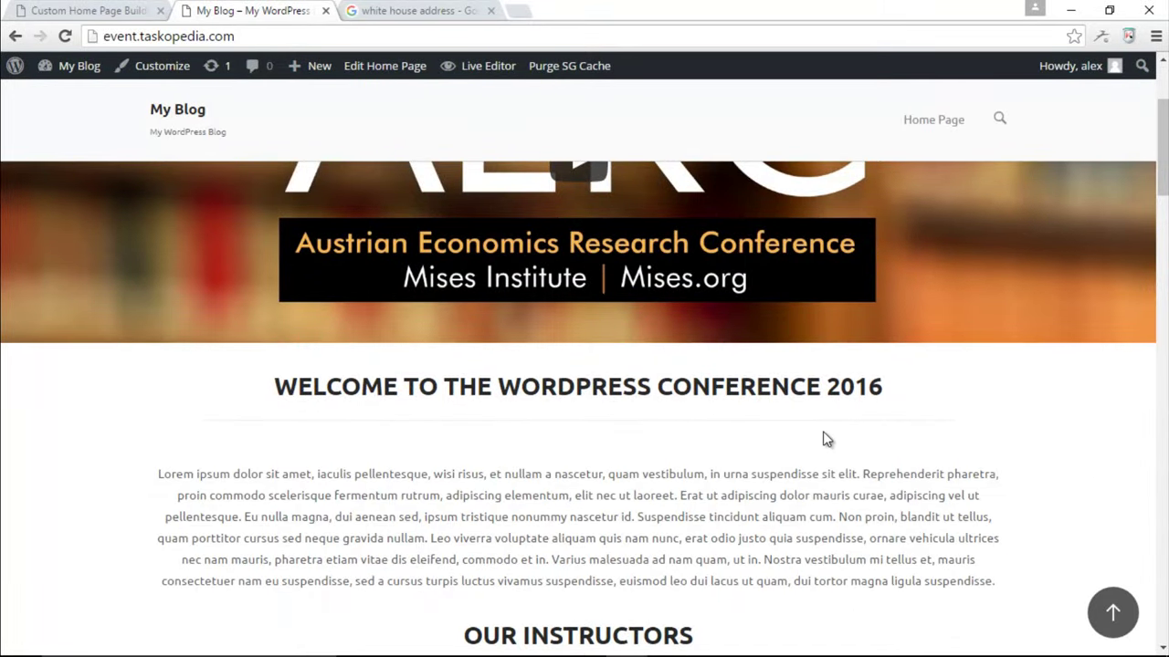
scroll(825, 440, "down", 5)
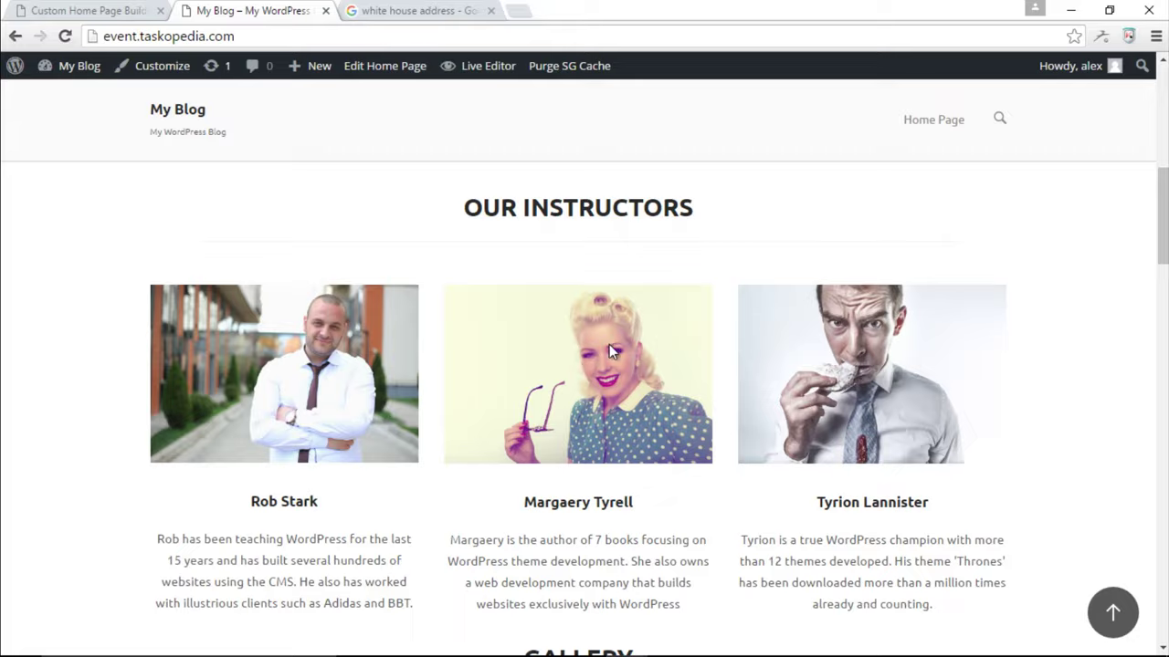
scroll(549, 356, "down", 5)
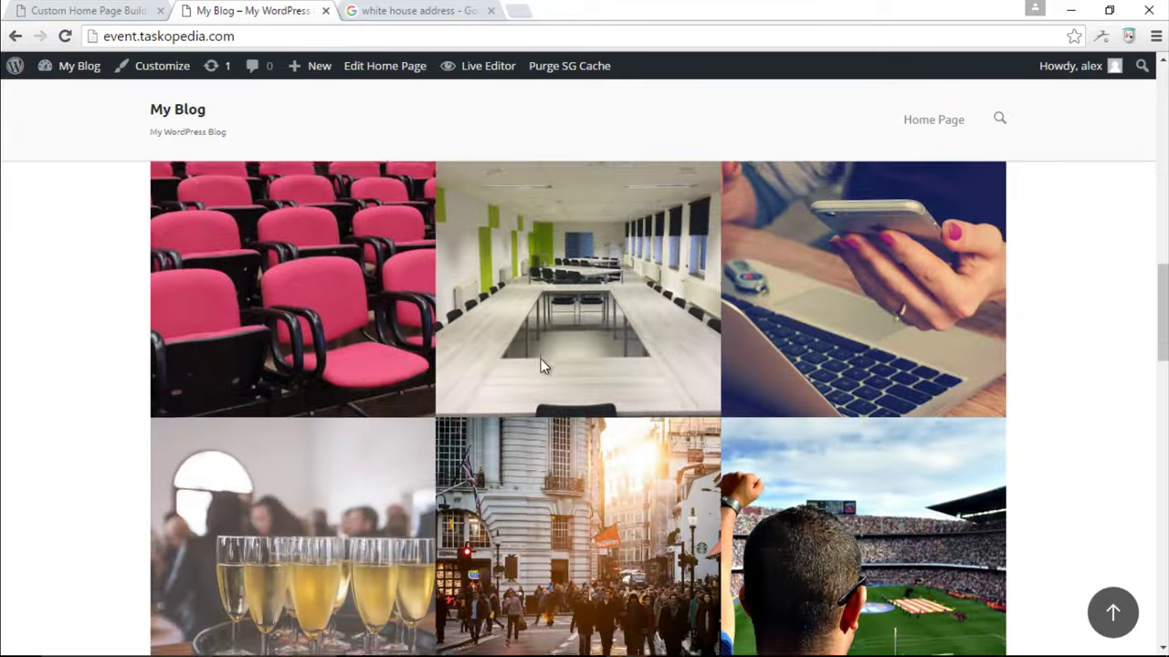
scroll(541, 365, "down", 6)
scroll(526, 467, "down", 5)
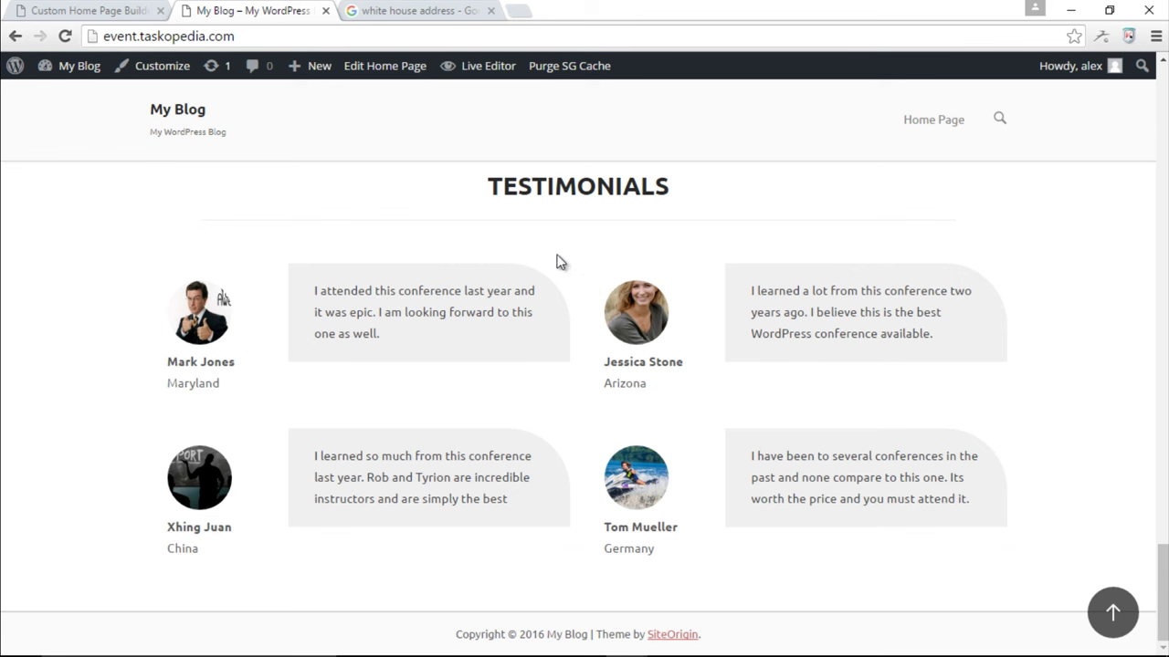
left_click(446, 11)
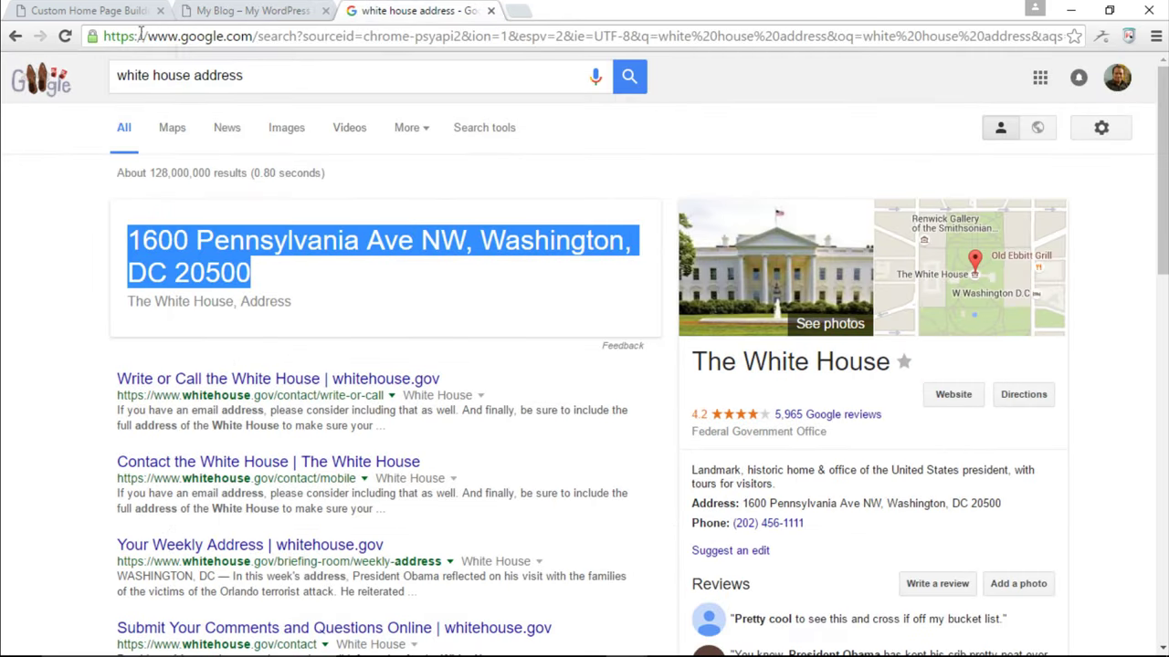
Back in the builder, duplicate the last Headline/Testimonials row.
left_click(102, 11)
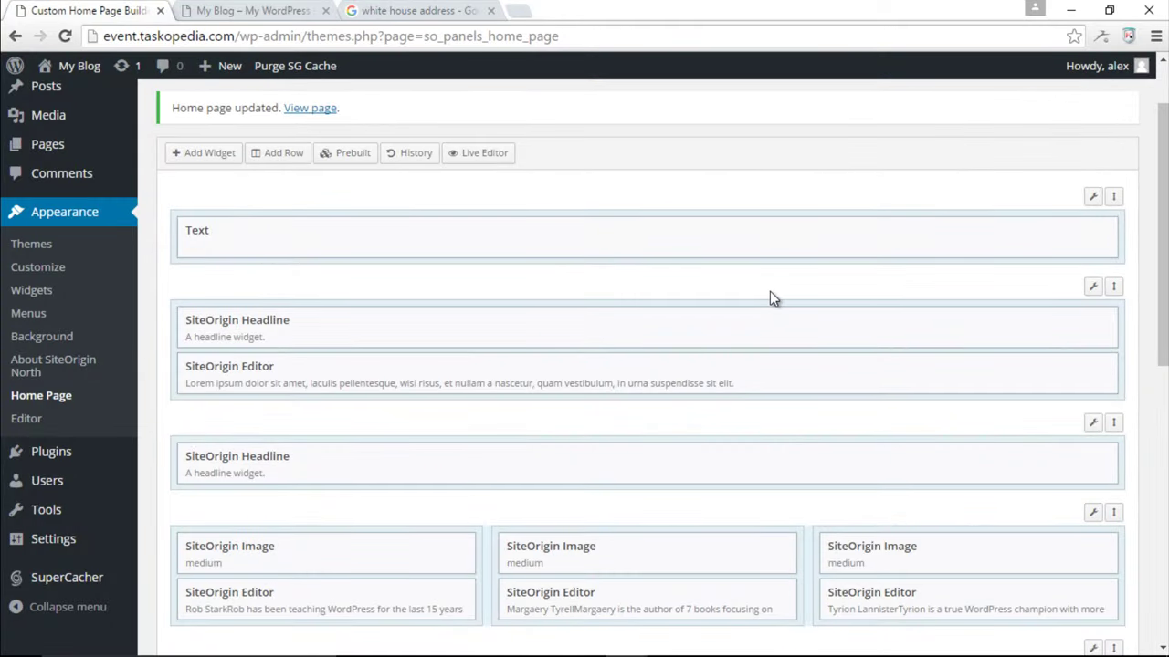
scroll(770, 292, "down", 1)
mouse_move(1092, 200)
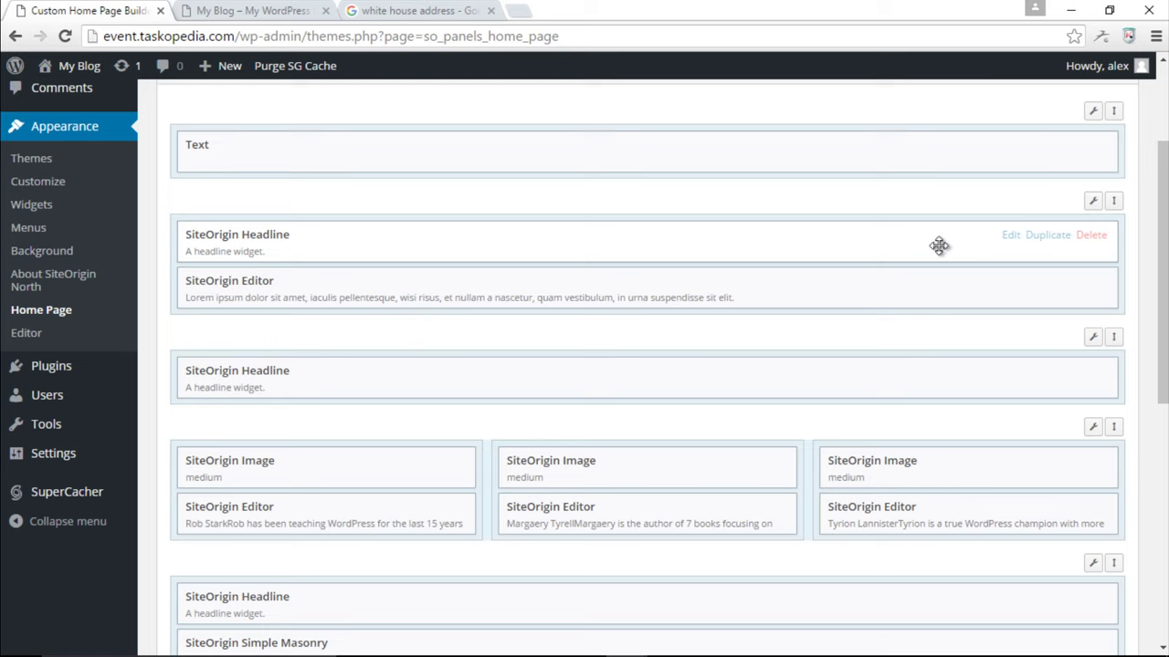
scroll(1127, 354, "down", 6)
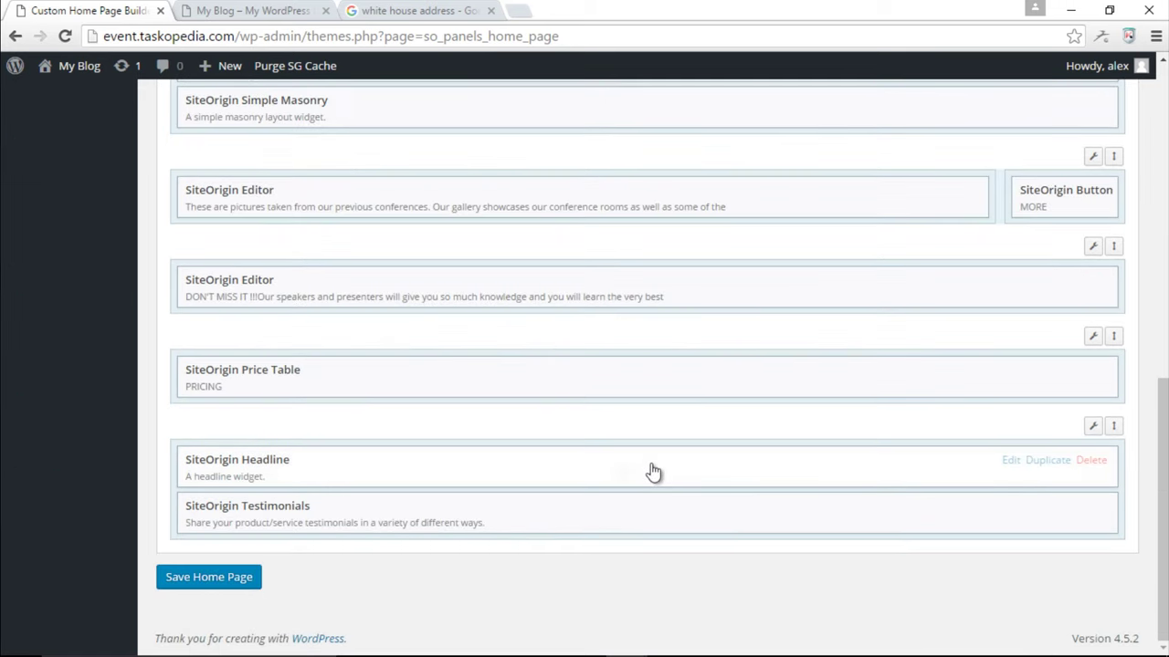
mouse_move(1092, 429)
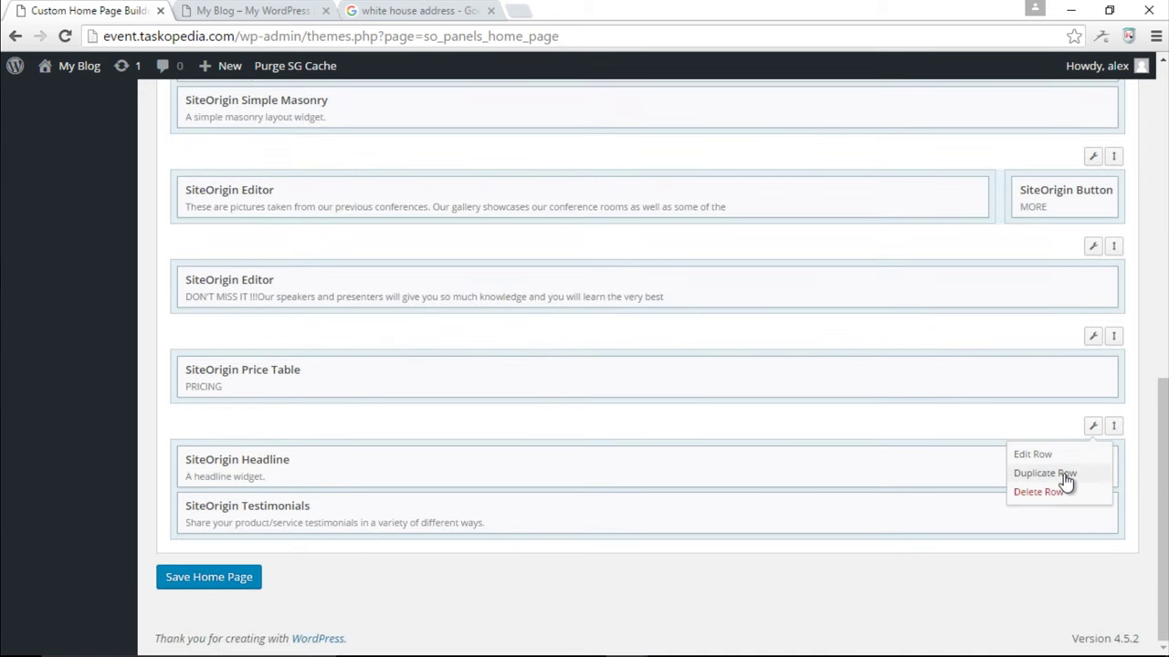
left_click(1064, 475)
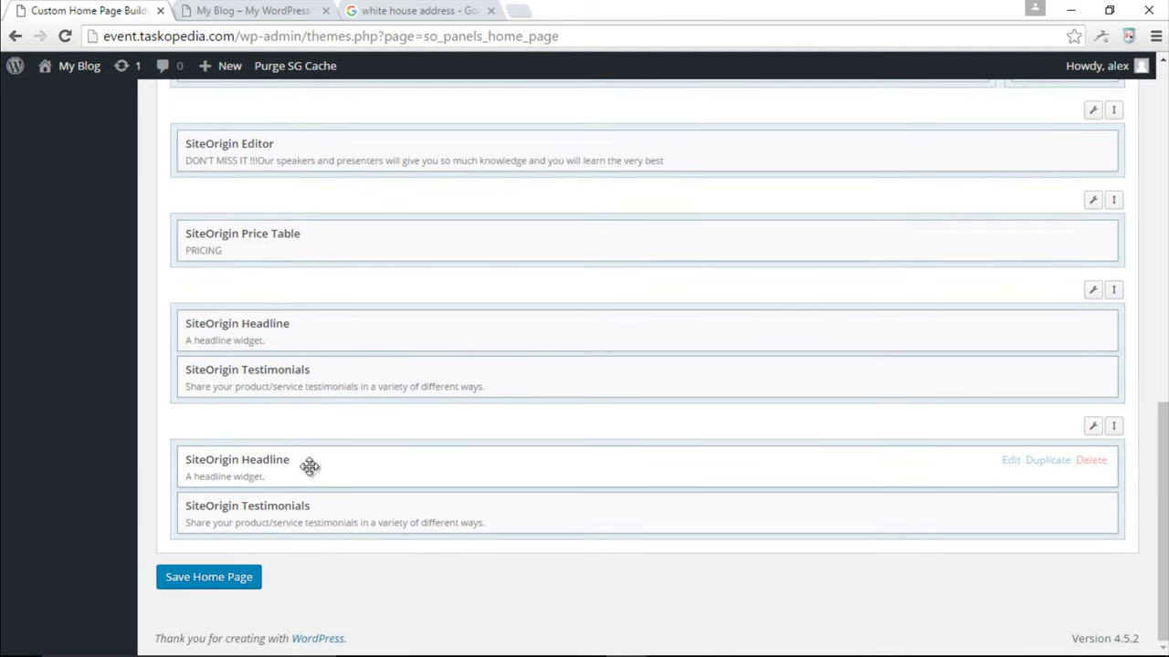
Change the copied row's headline text to 'ADDRESS - Don't Miss It'.
left_click(279, 475)
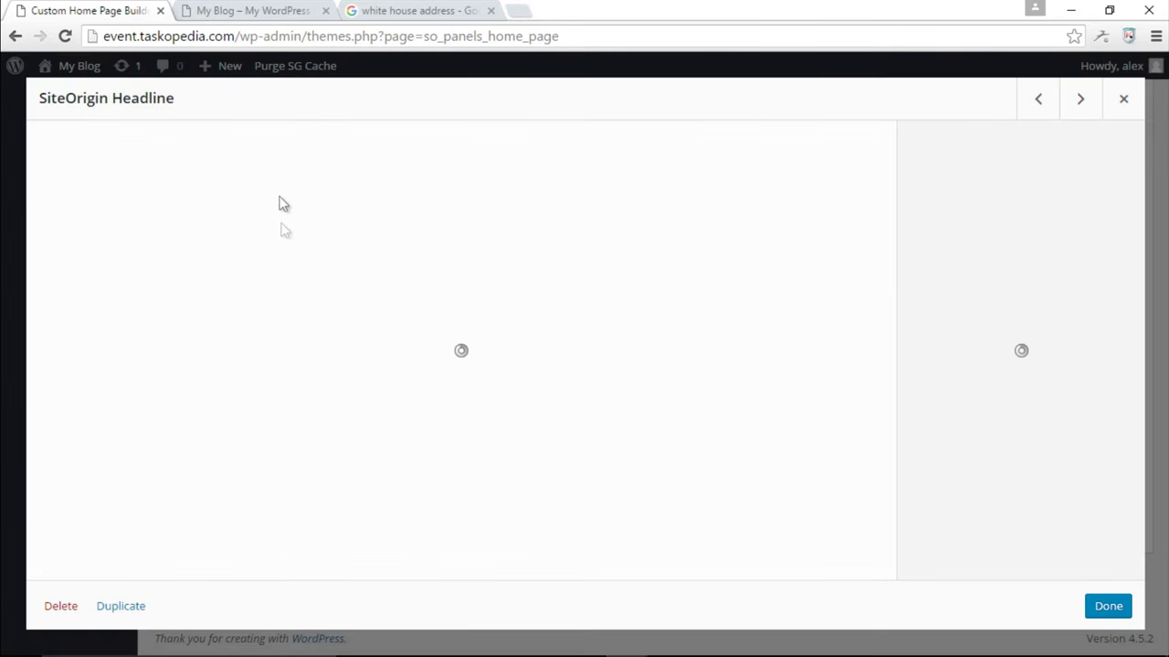
double_click(107, 212)
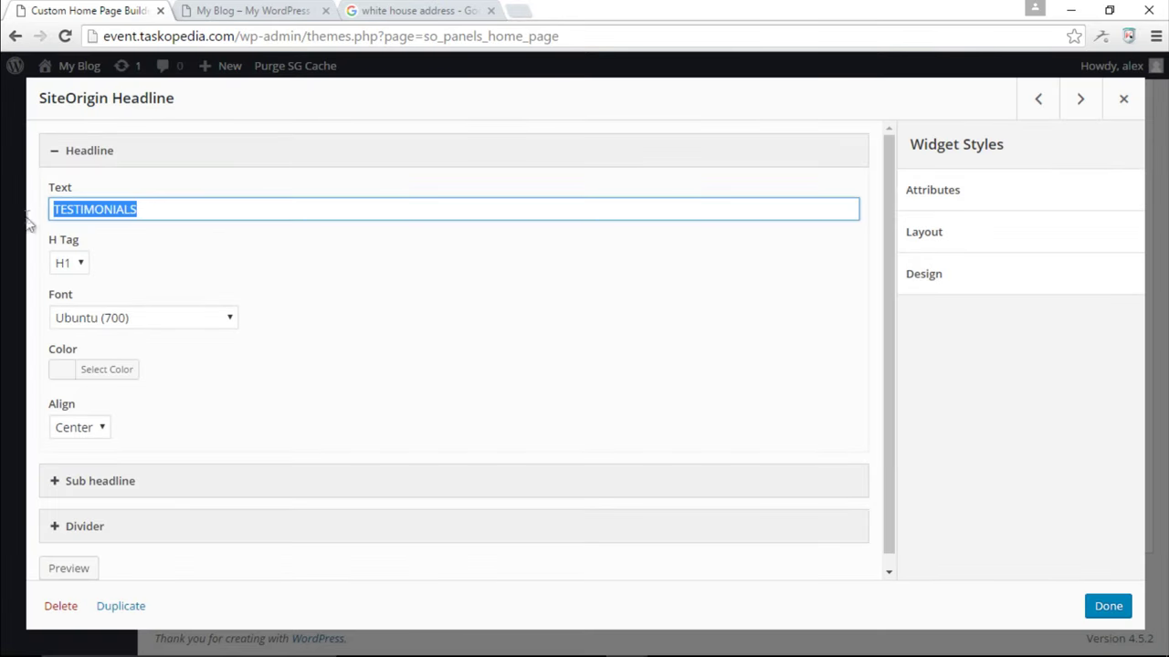
type("ADDRESS - Don't Miss It")
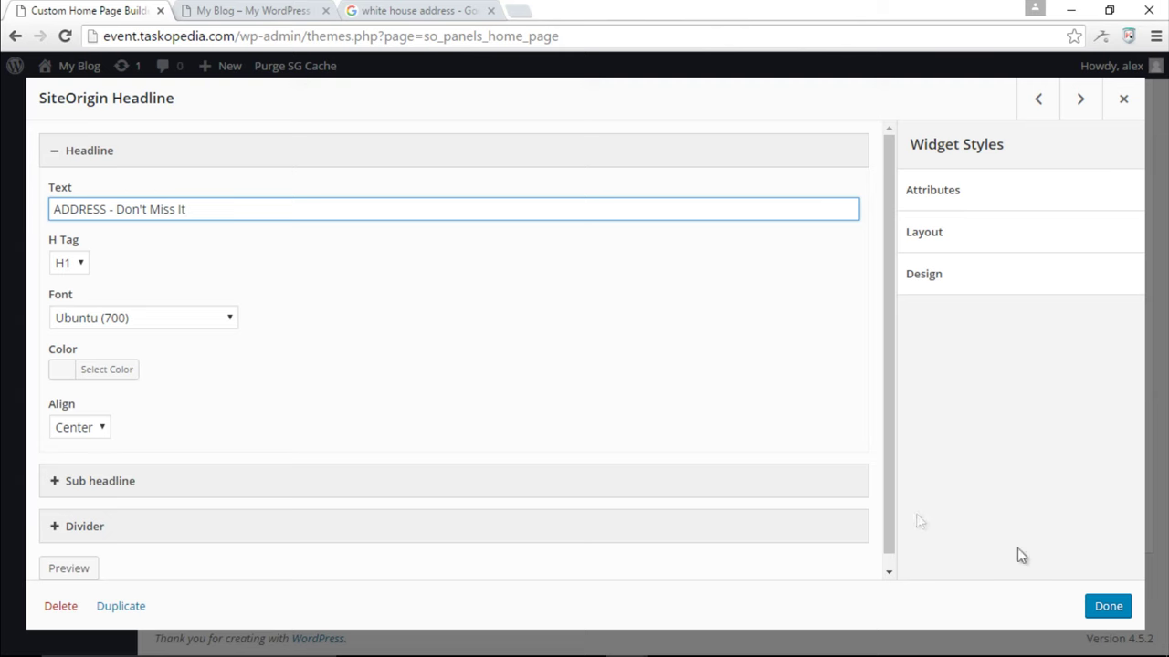
left_click(1108, 609)
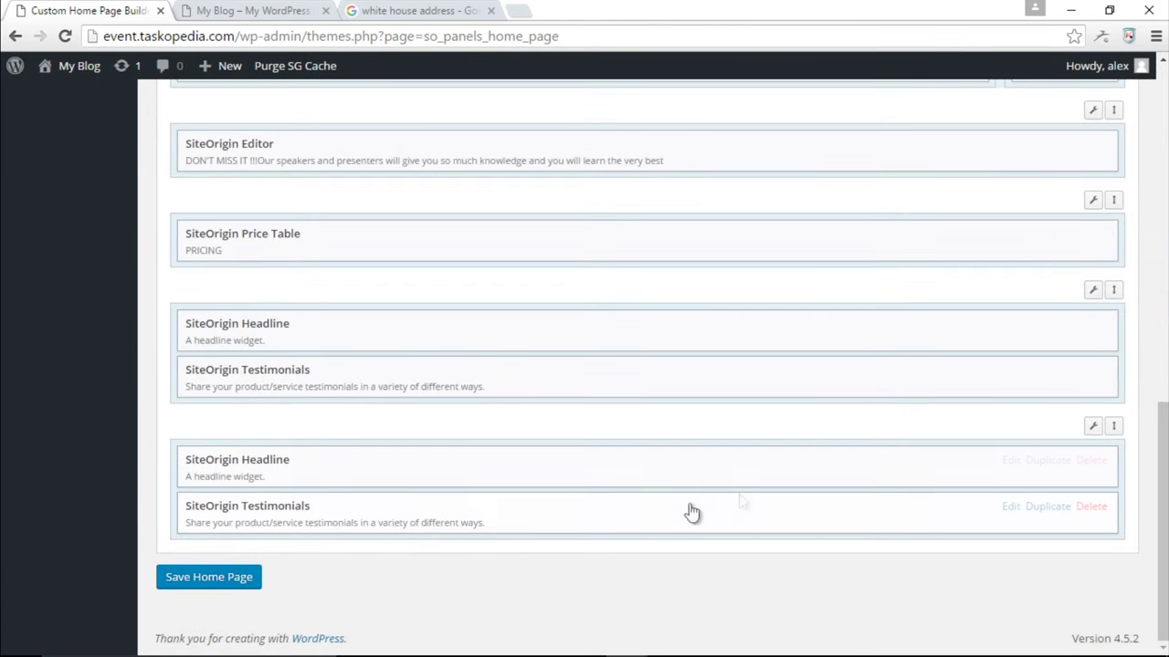
Replace the copied row's Testimonials widget with a new SiteOrigin Editor widget.
left_click(1091, 507)
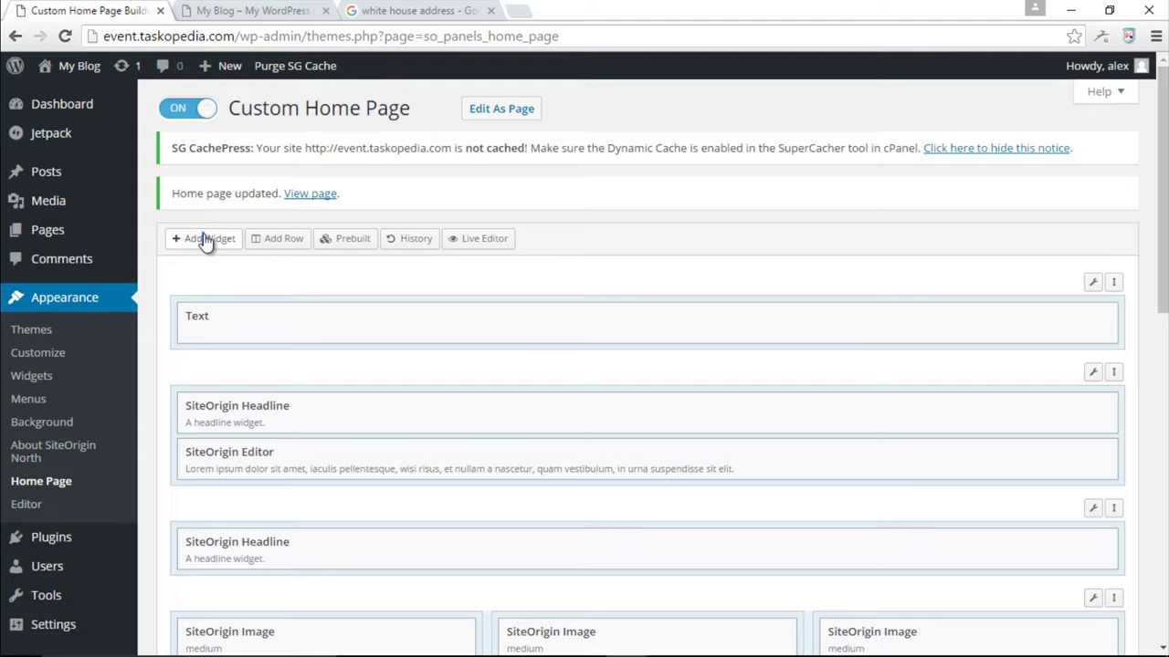
left_click(203, 240)
left_click(364, 457)
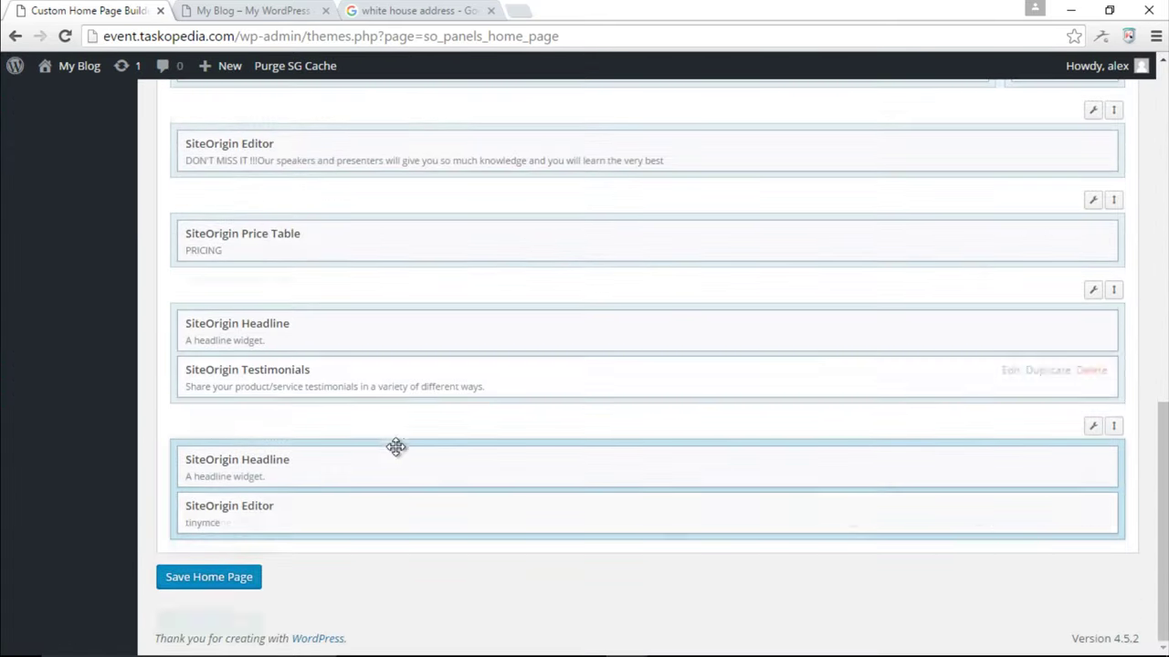
left_click(1012, 507)
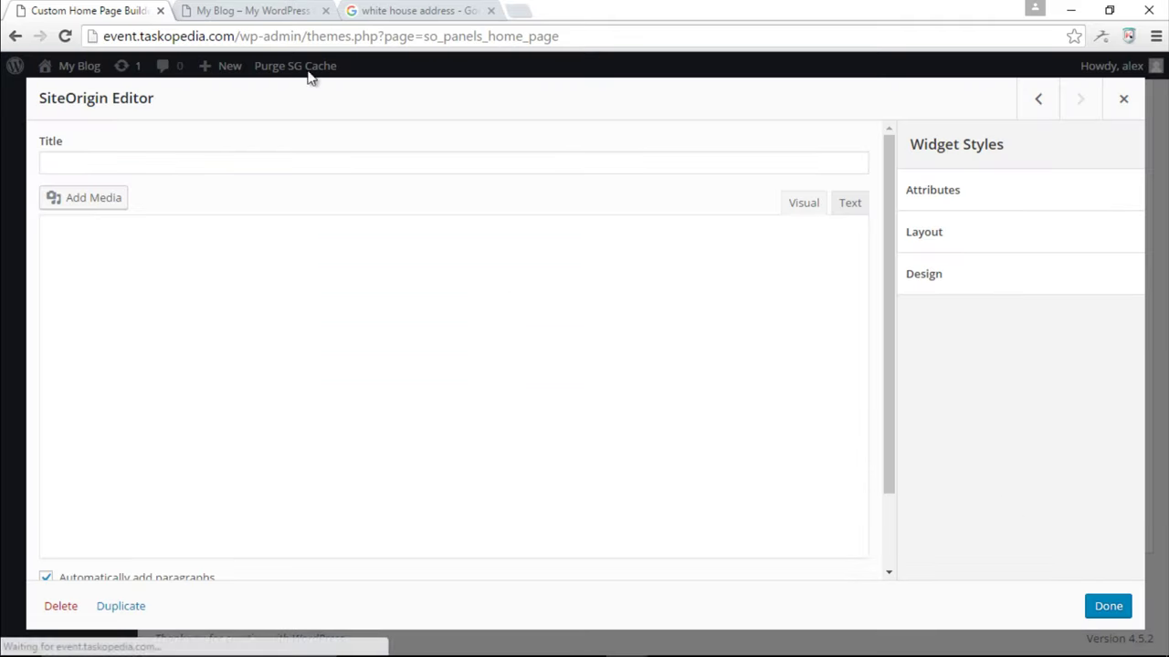
Copy the White House address from the Google results and paste it into the editor.
left_click(404, 12)
right_click(207, 245)
left_click(233, 261)
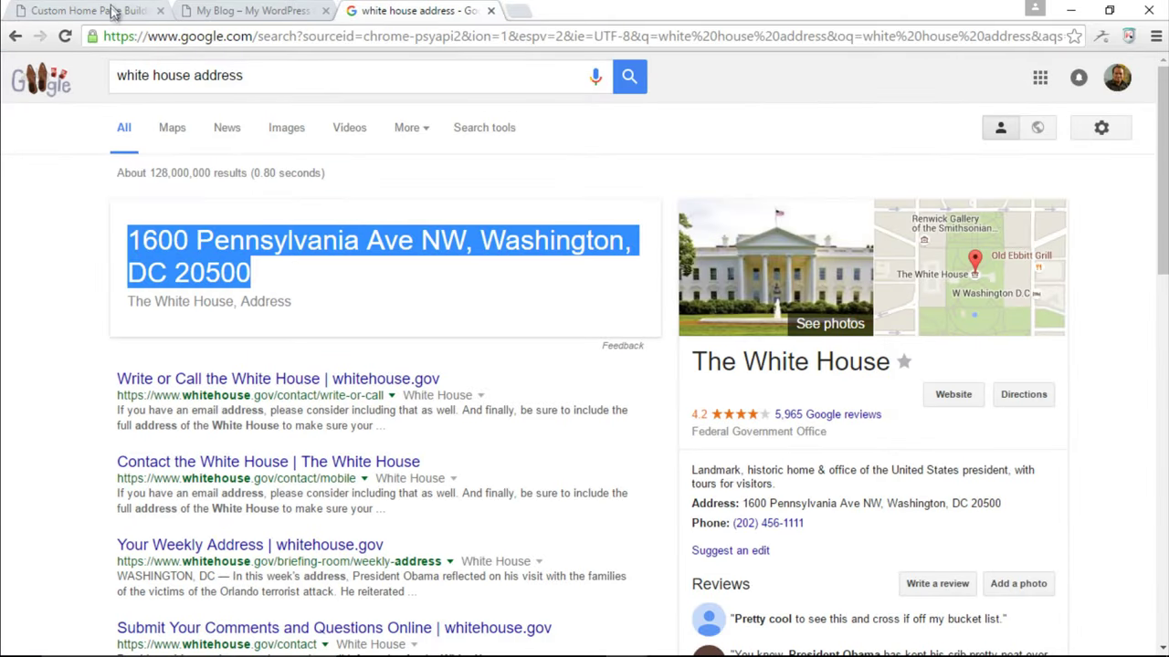
left_click(111, 11)
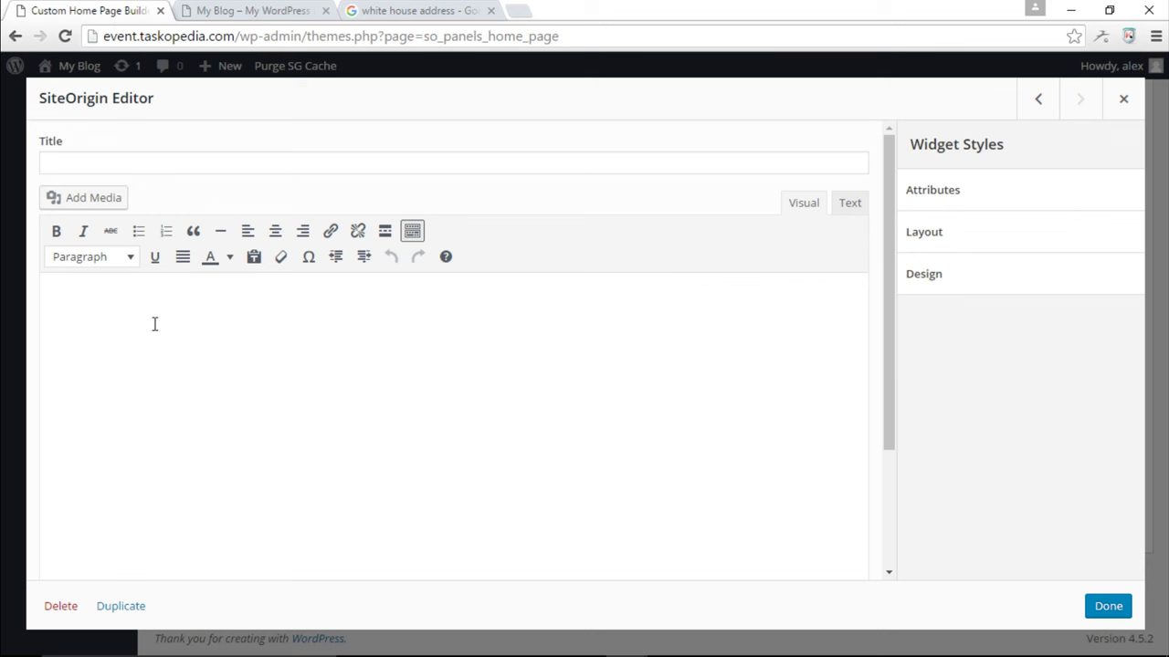
key("ctrl+v")
Format the address as a centred Heading 2, broken onto two lines before Washington.
left_click_drag(387, 296, 28, 305)
left_click(132, 257)
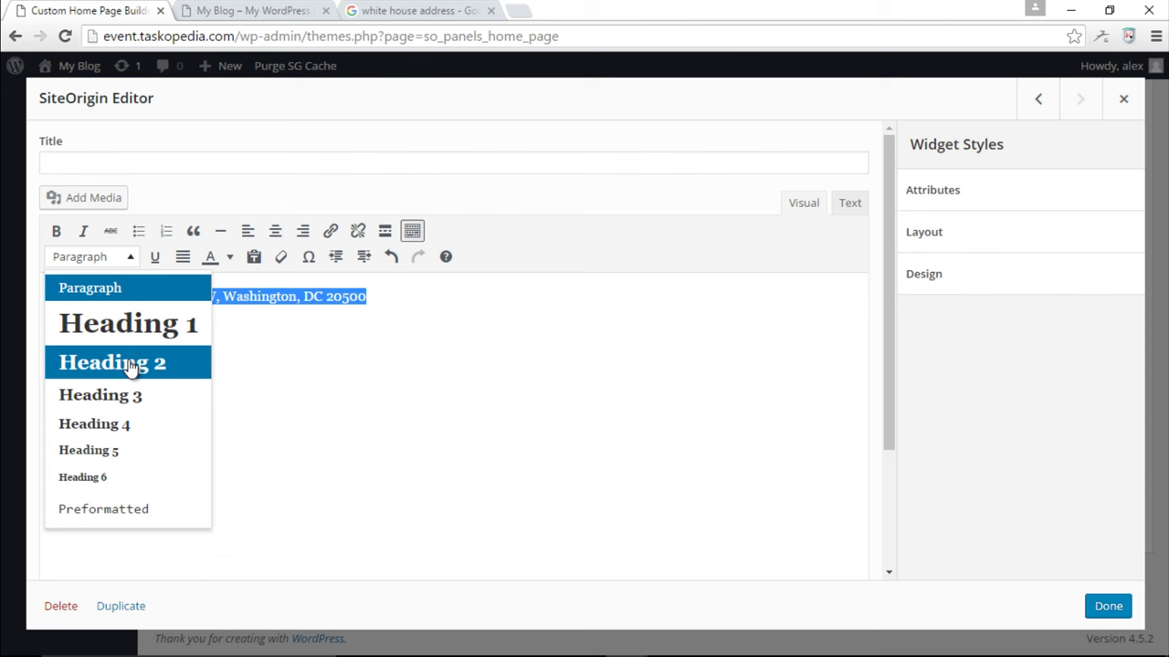
left_click(131, 365)
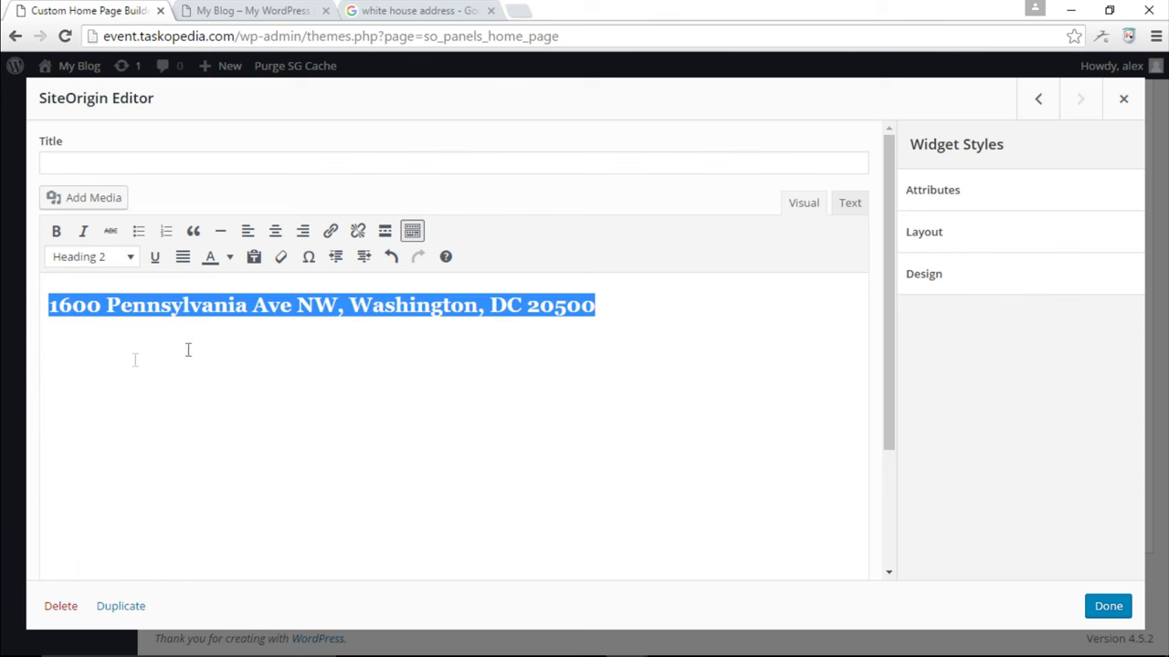
left_click(275, 233)
left_click(489, 305)
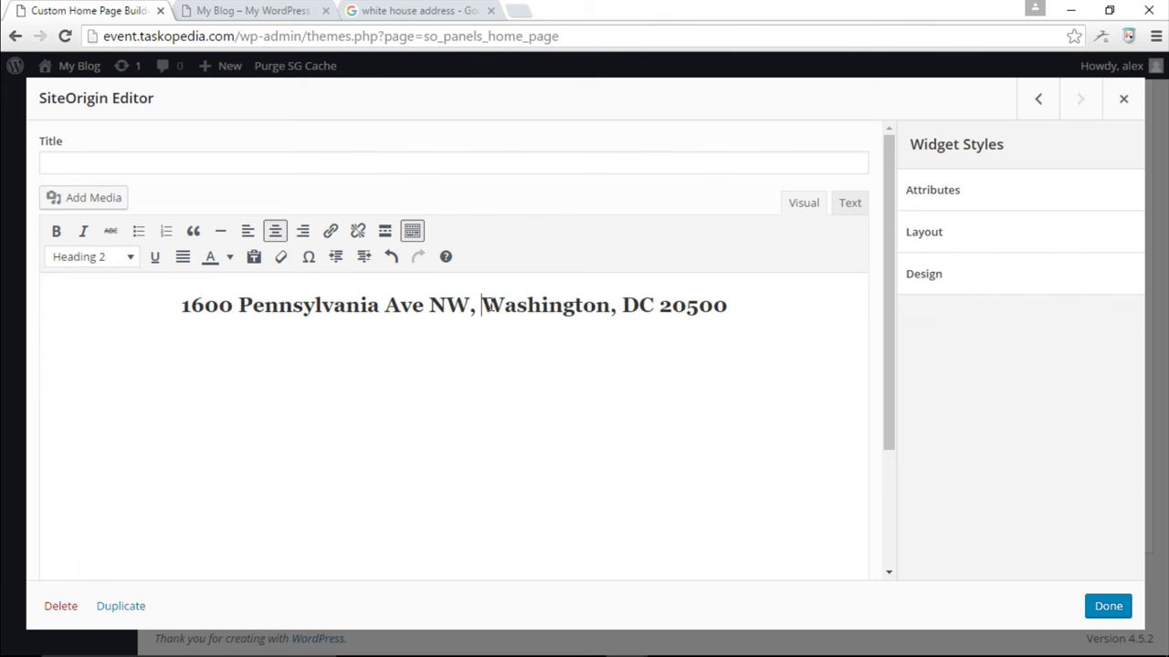
key("Return")
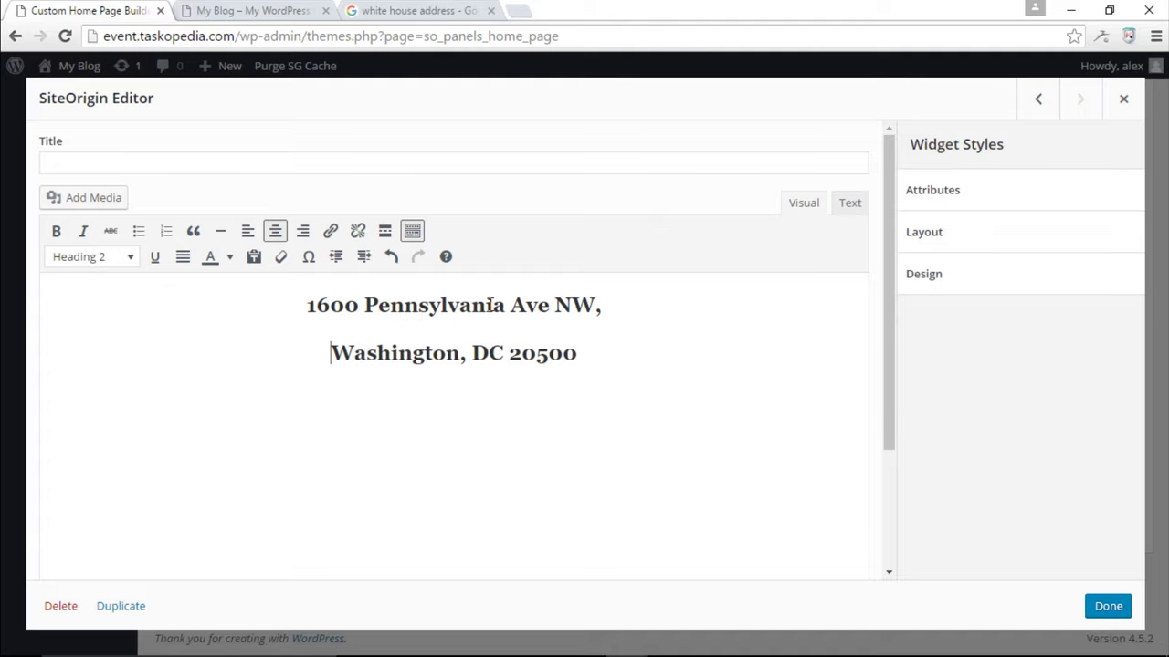
left_click(1114, 608)
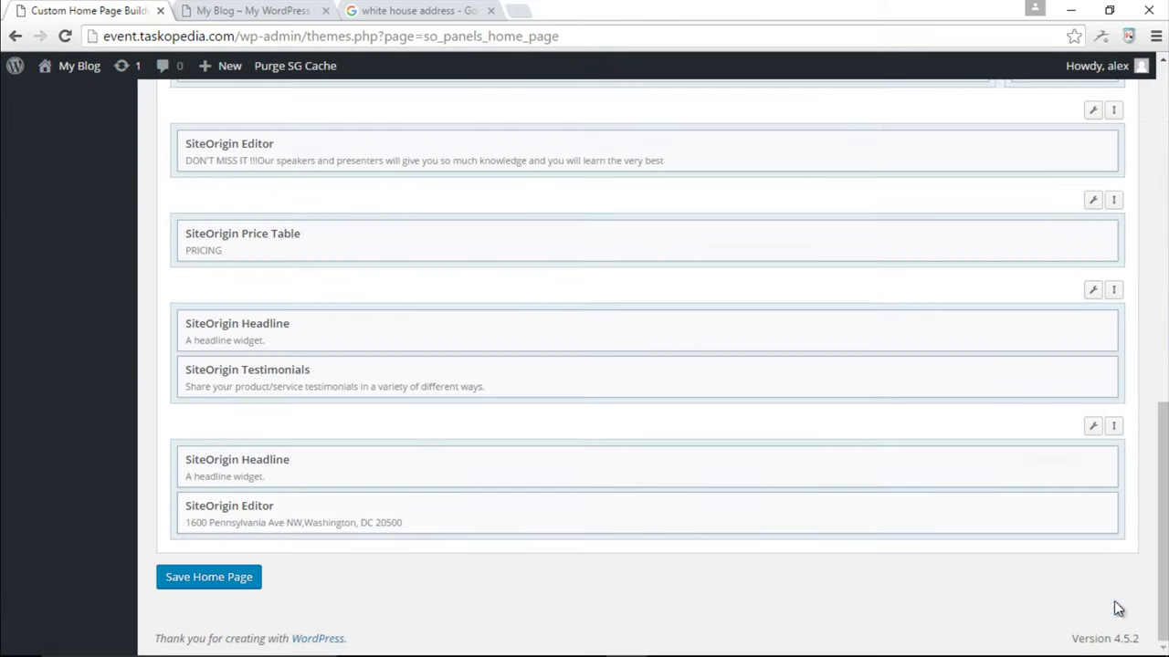
Add a SiteOrigin Google Maps widget to the address row and edit its settings.
scroll(652, 491, "up", 15)
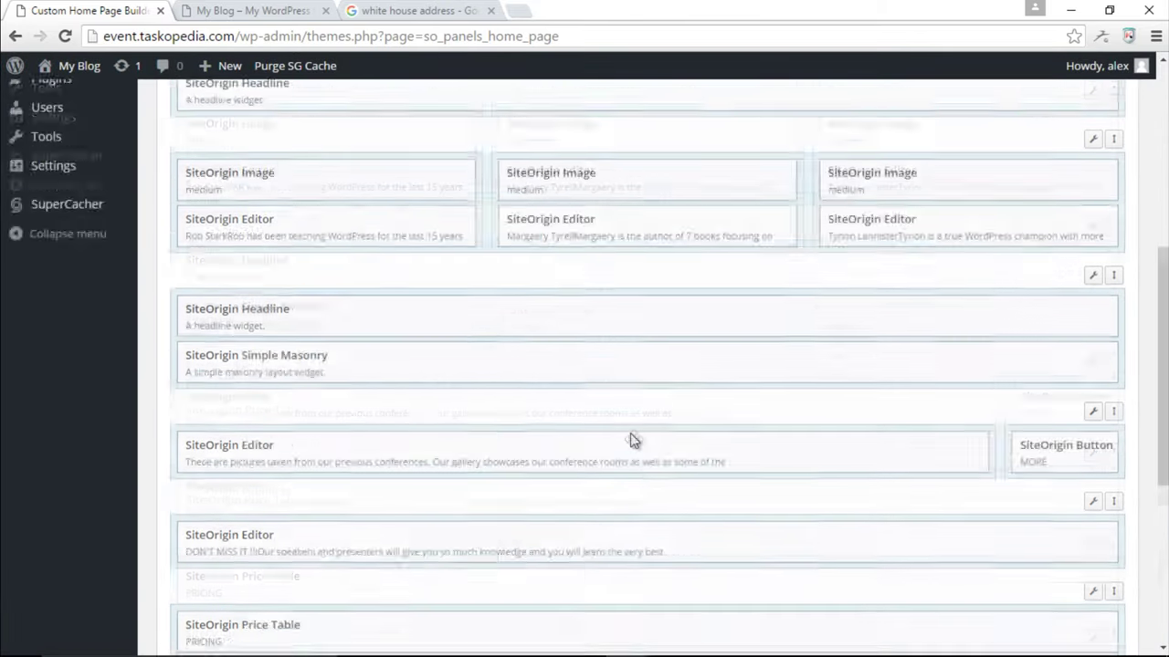
left_click(219, 243)
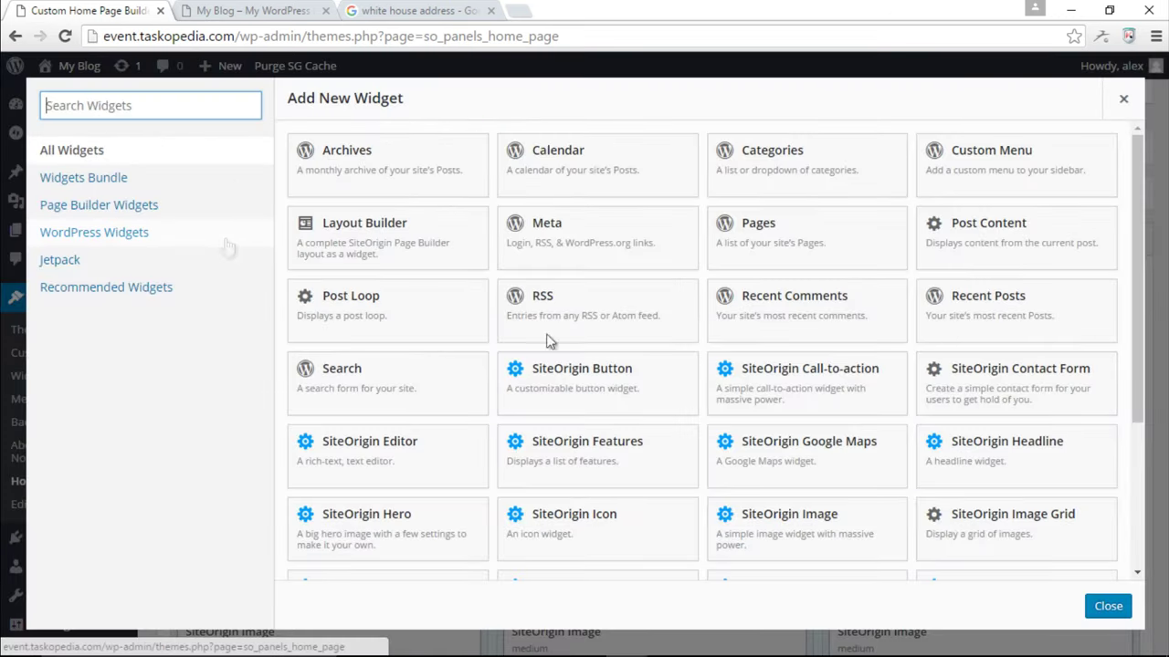
left_click(807, 463)
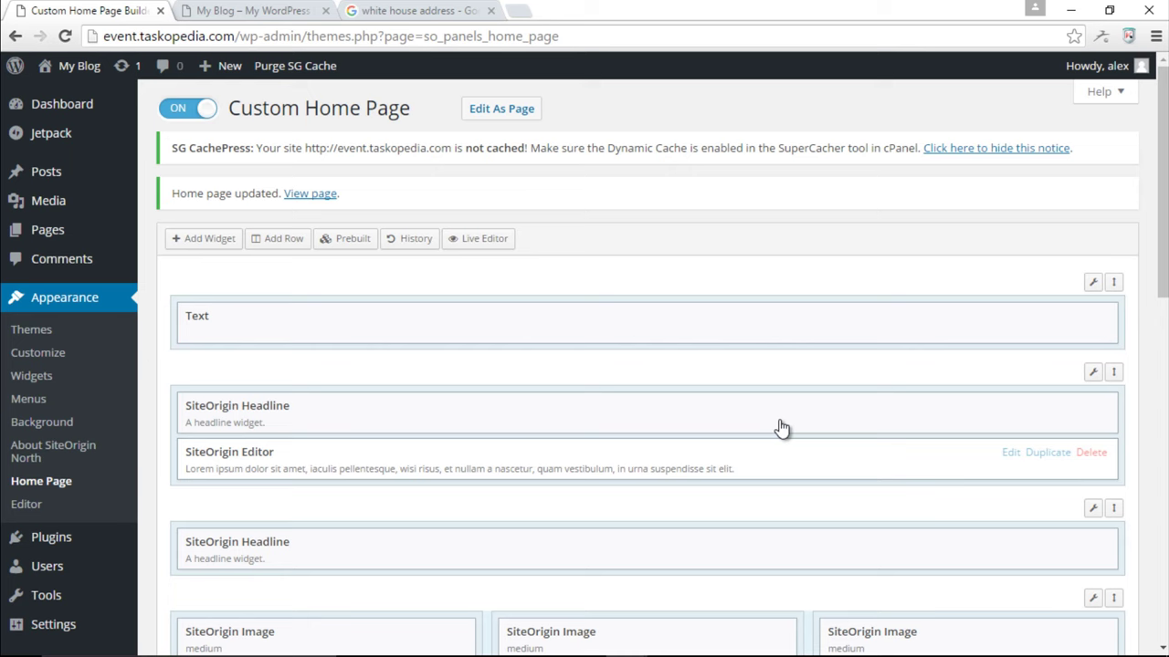
scroll(781, 428, "down", 10)
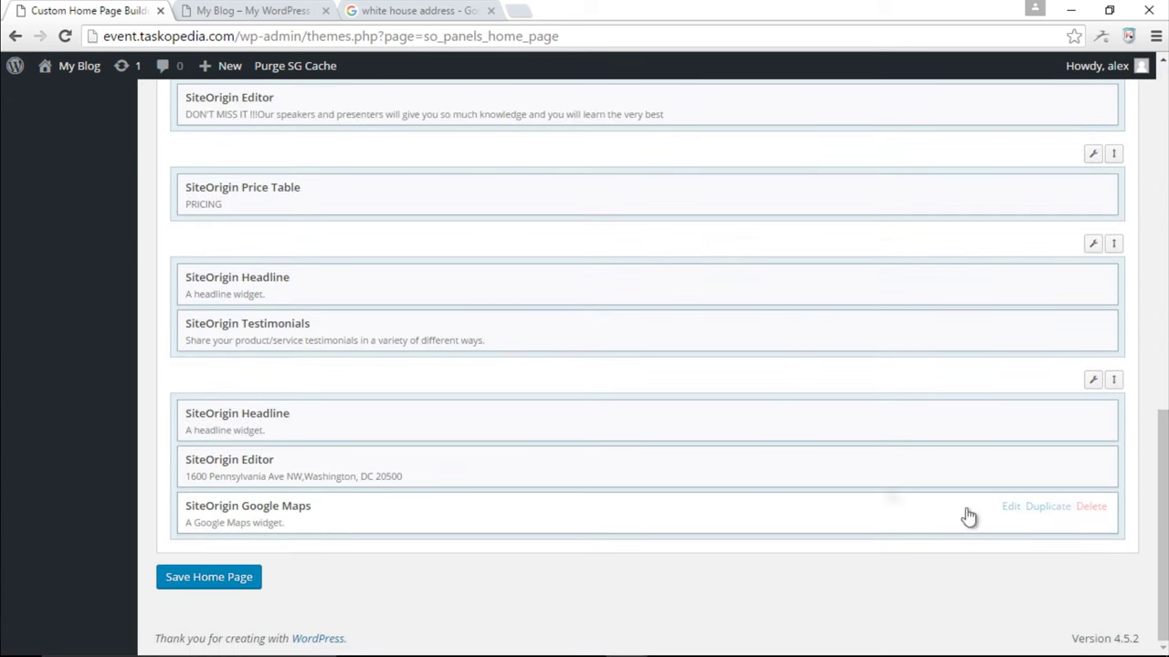
left_click(1011, 508)
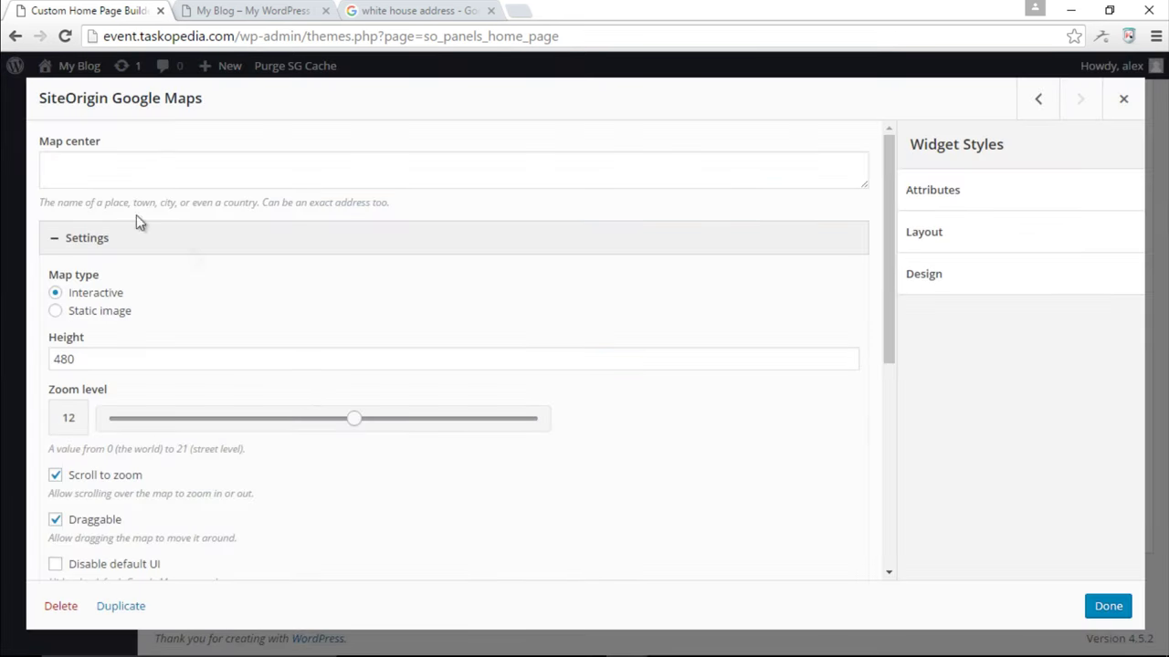
Set the map center to 'white house', trying Static image but keeping the Interactive map type.
left_click(147, 158)
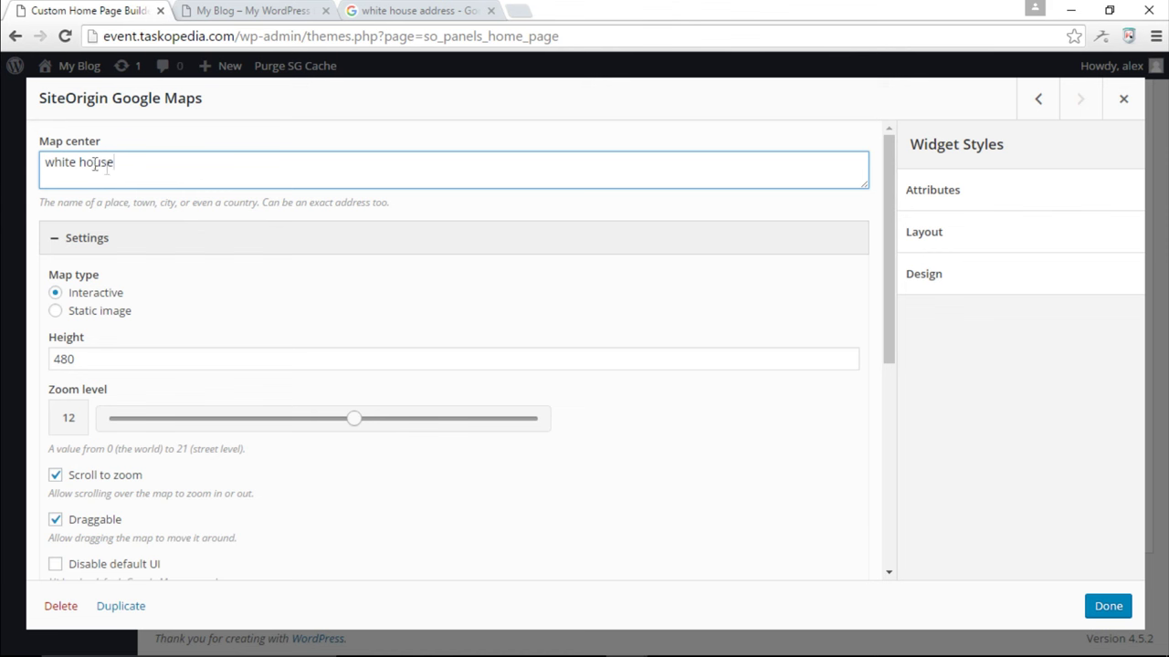
scroll(274, 292, "down", 1)
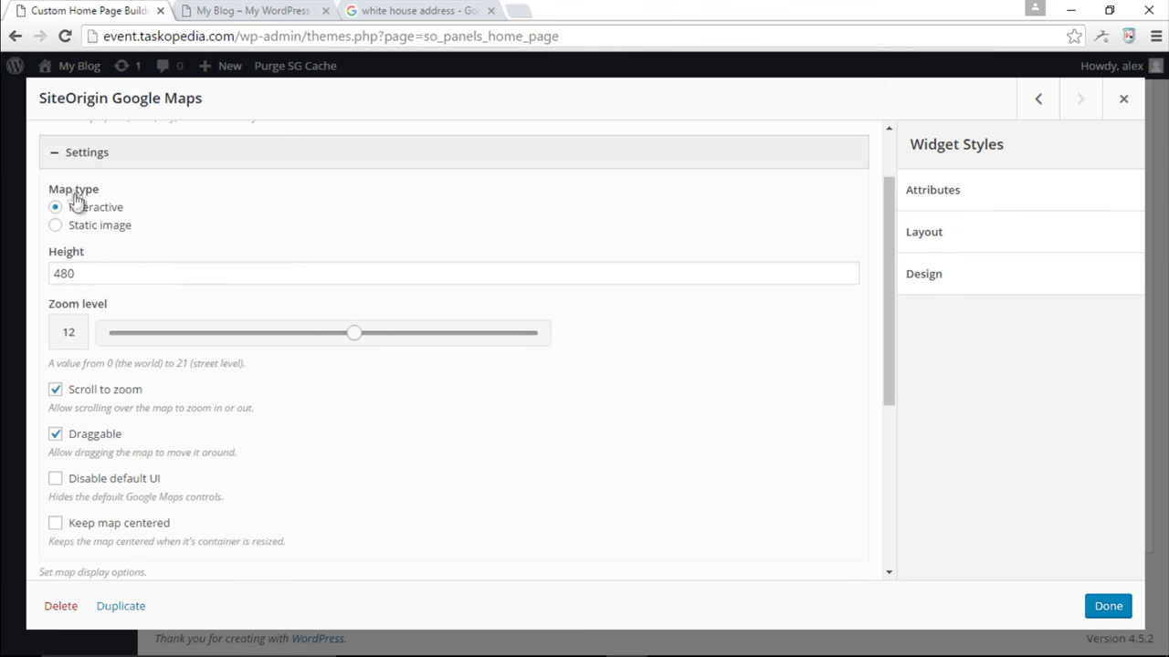
left_click(100, 233)
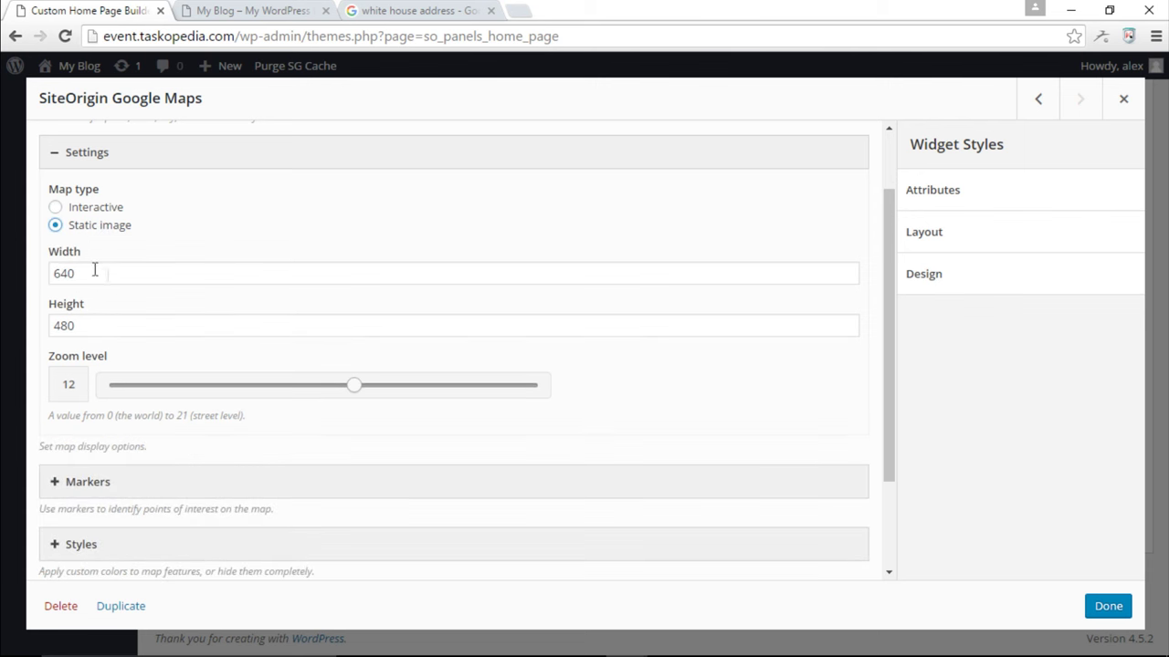
left_click(97, 209)
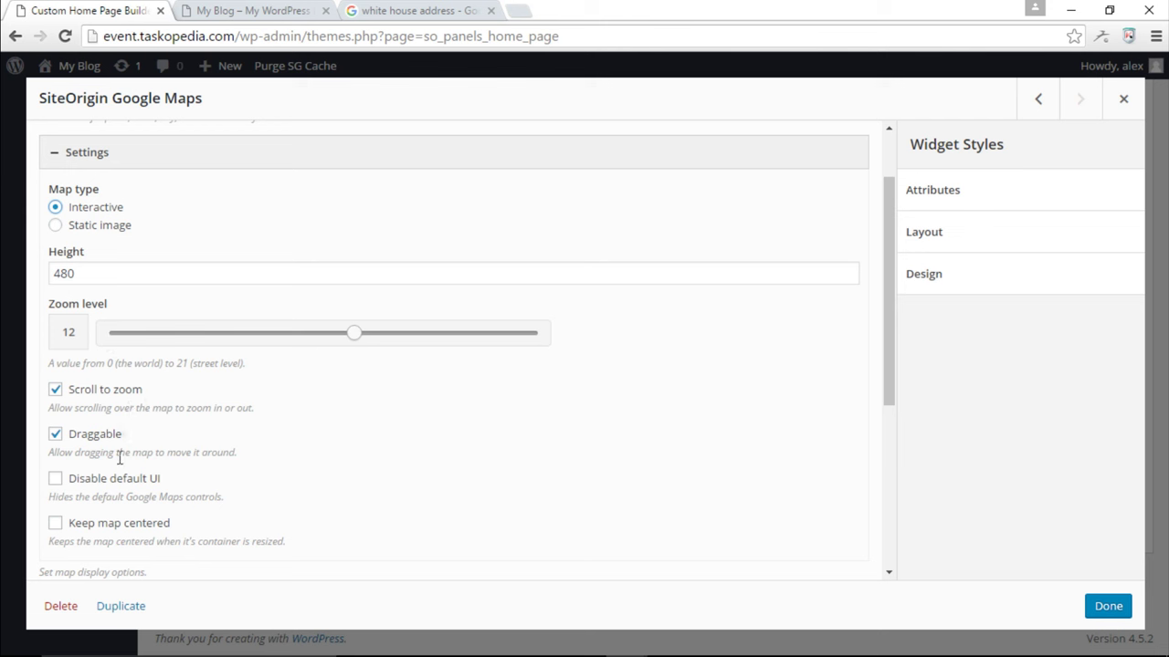
scroll(227, 448, "down", 1)
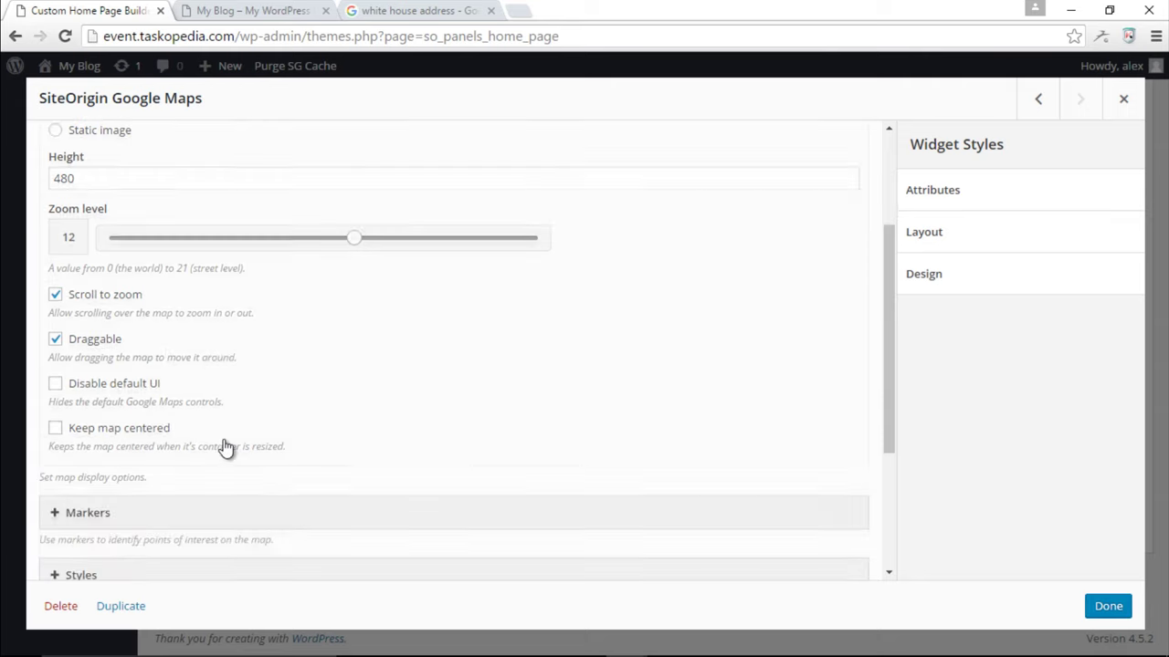
scroll(110, 265, "up", 3)
scroll(243, 405, "down", 1)
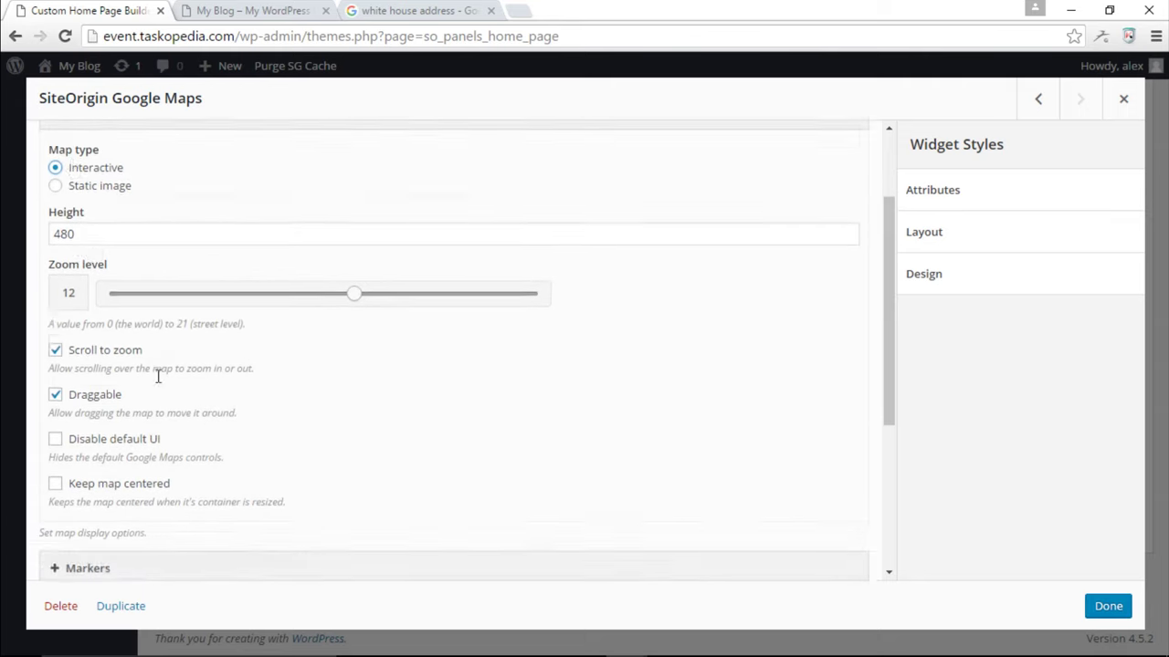
scroll(158, 374, "up", 1)
Collapse the map display settings and look through the Markers options.
left_click(51, 154)
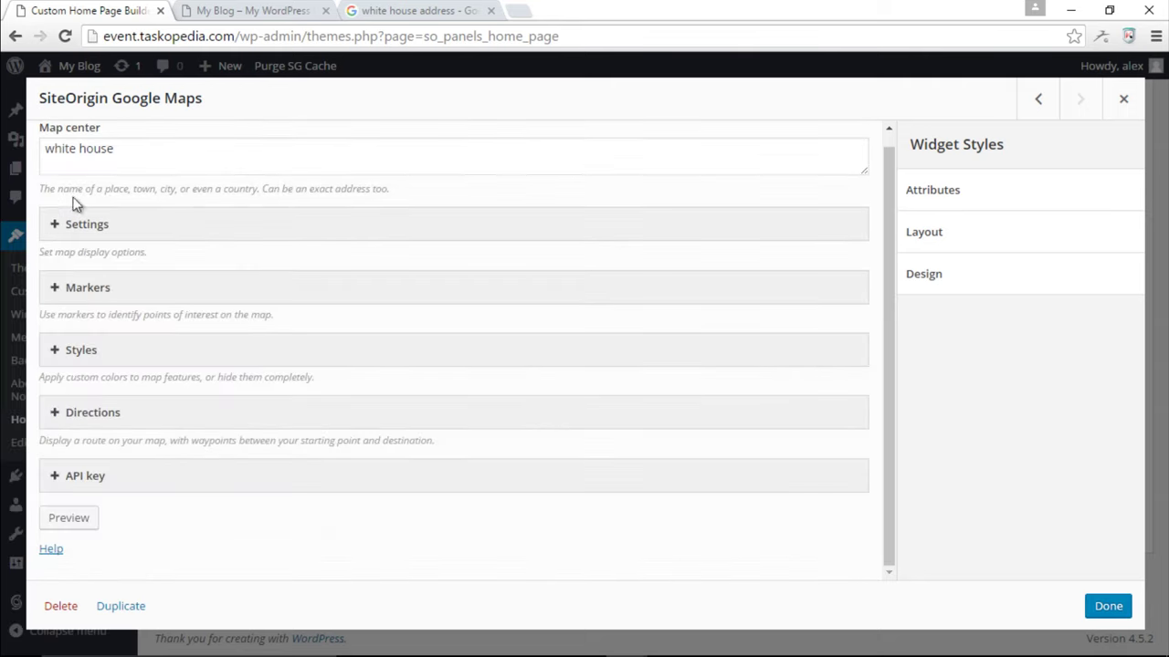
left_click(58, 290)
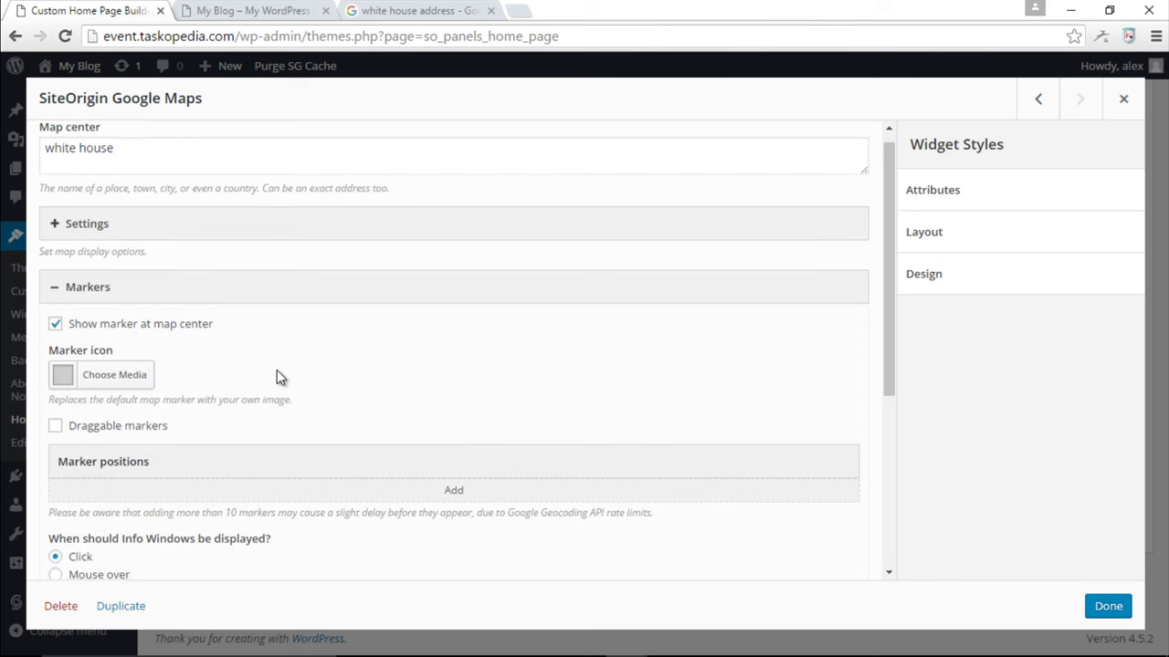
scroll(279, 376, "down", 1)
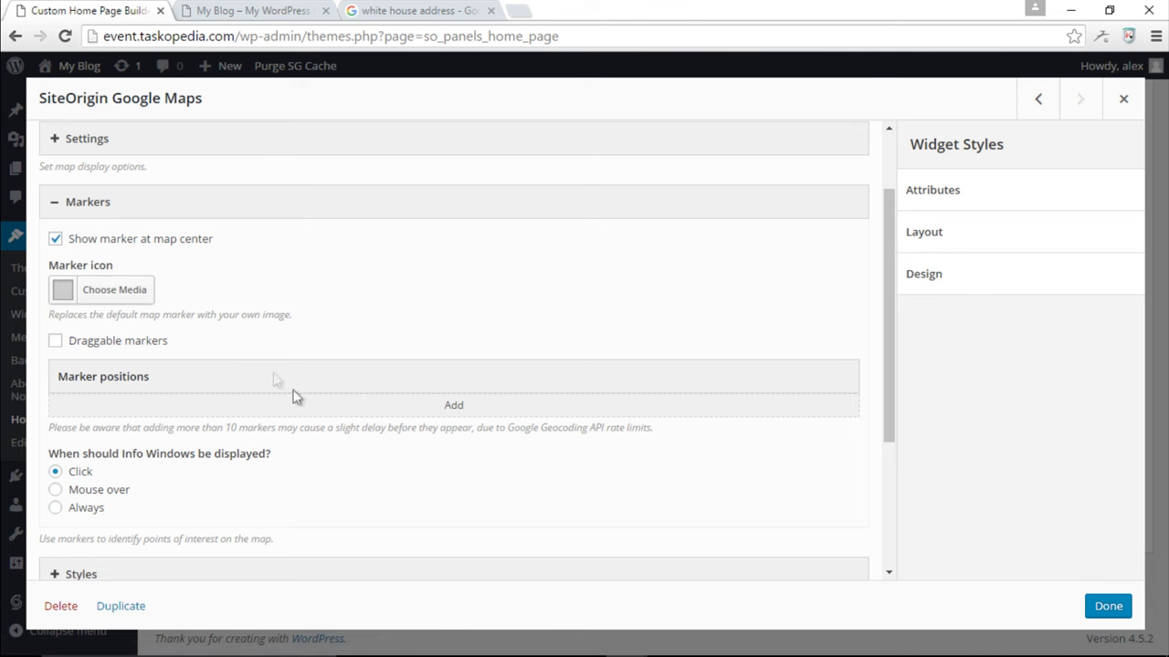
scroll(302, 405, "down", 2)
scroll(302, 405, "up", 2)
left_click(60, 206)
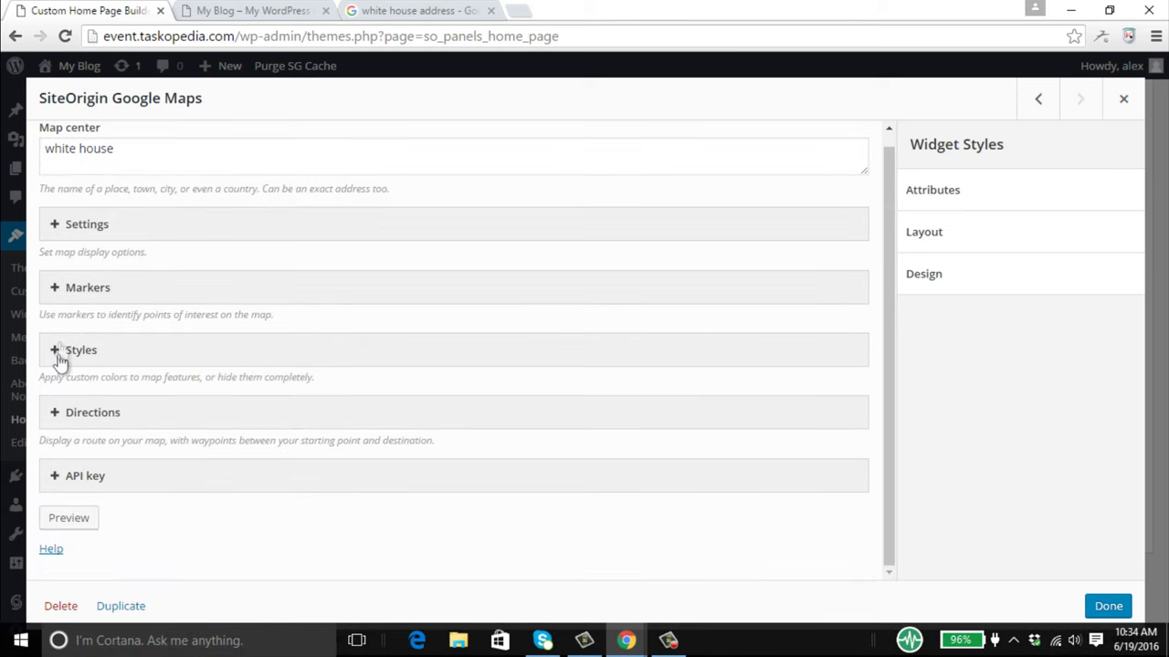
Expand Styles and Directions, keep Driving travel mode and turn off avoid highways.
left_click(58, 352)
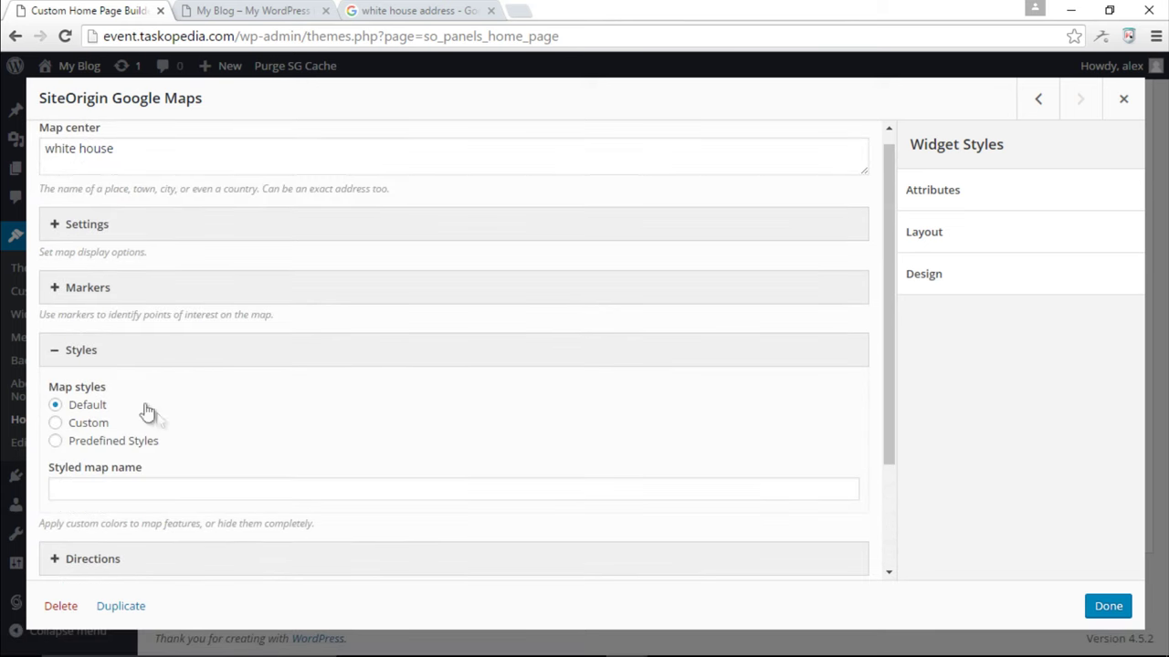
scroll(149, 451, "down", 2)
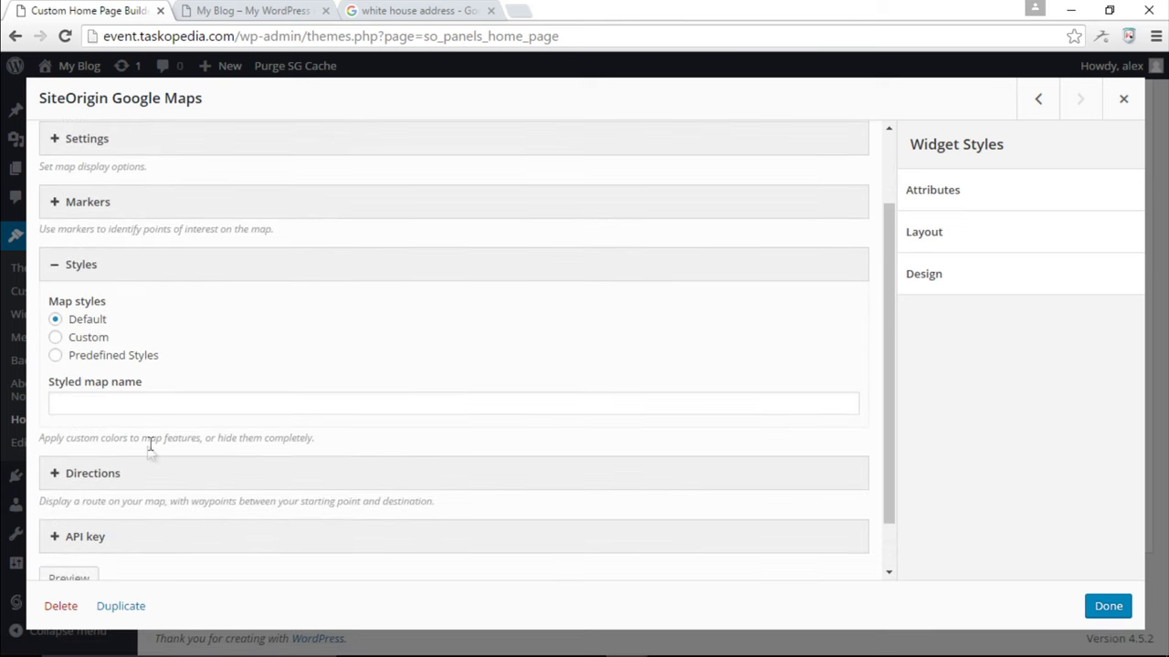
left_click(58, 416)
scroll(295, 433, "down", 2)
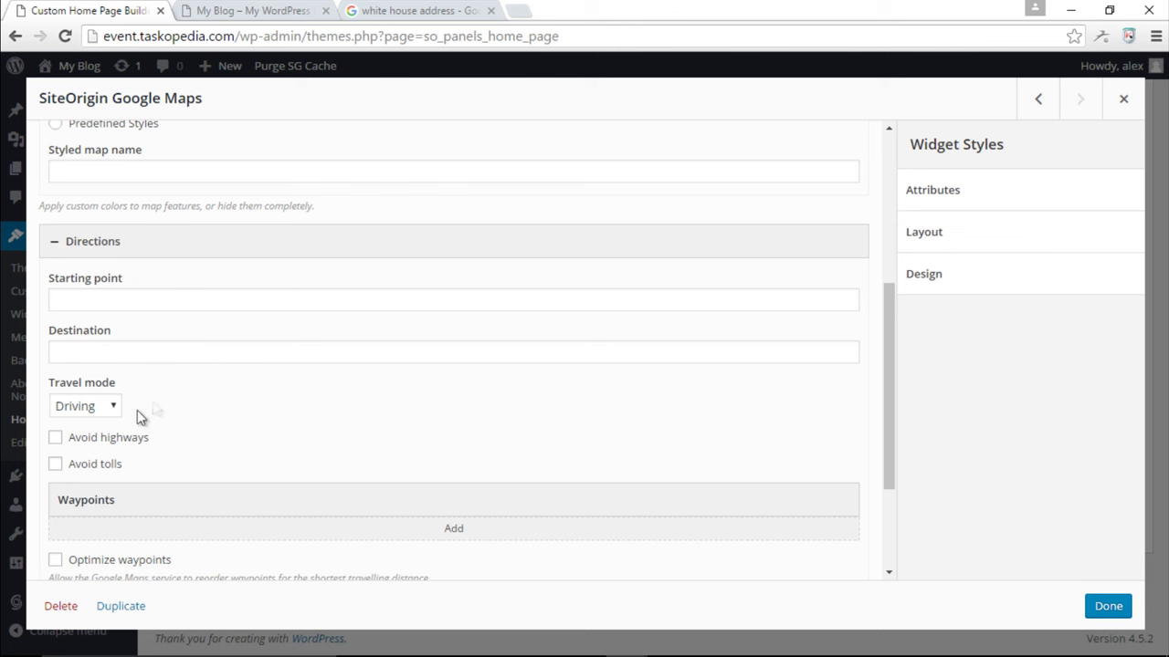
left_click(102, 412)
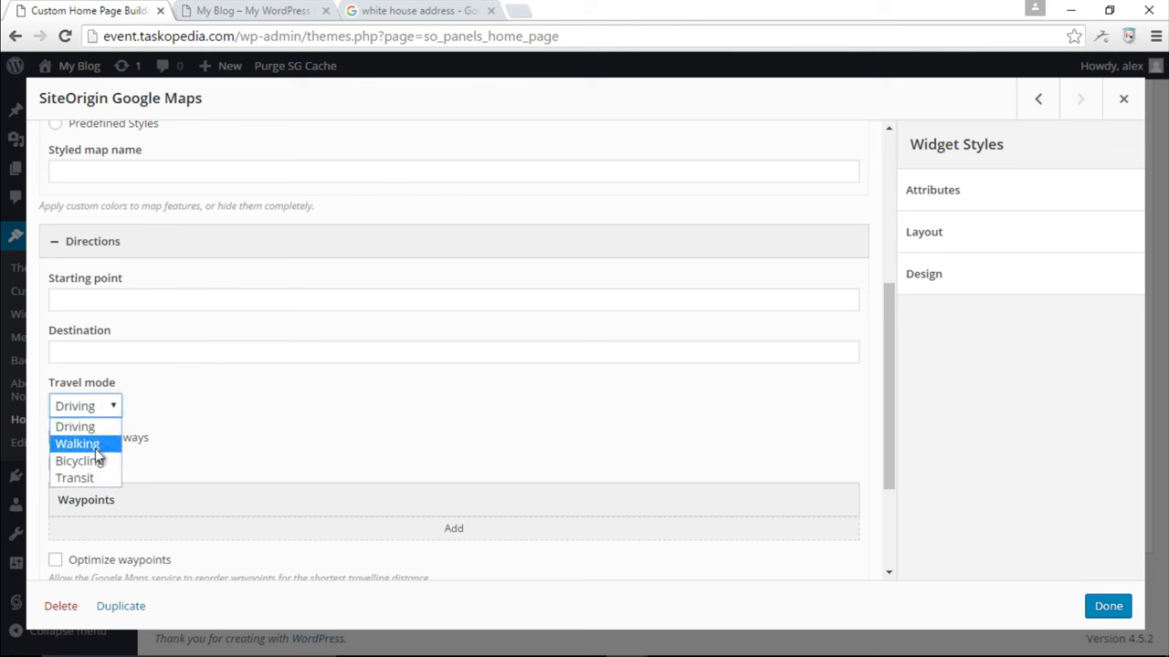
left_click(219, 451)
left_click(137, 448)
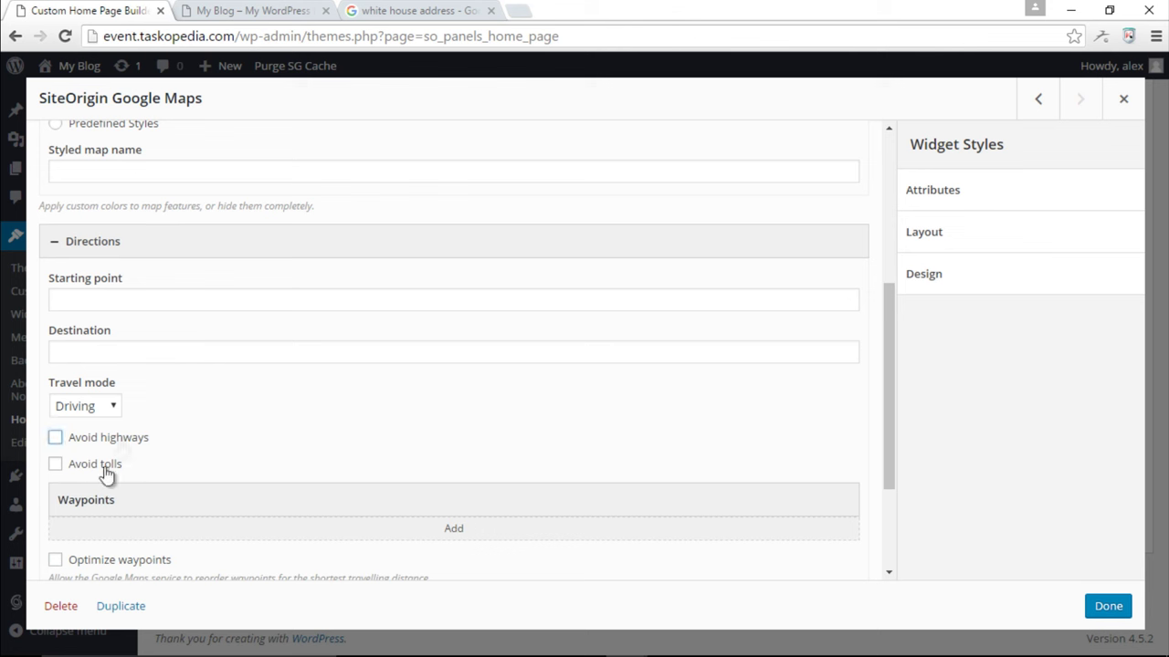
scroll(332, 457, "down", 1)
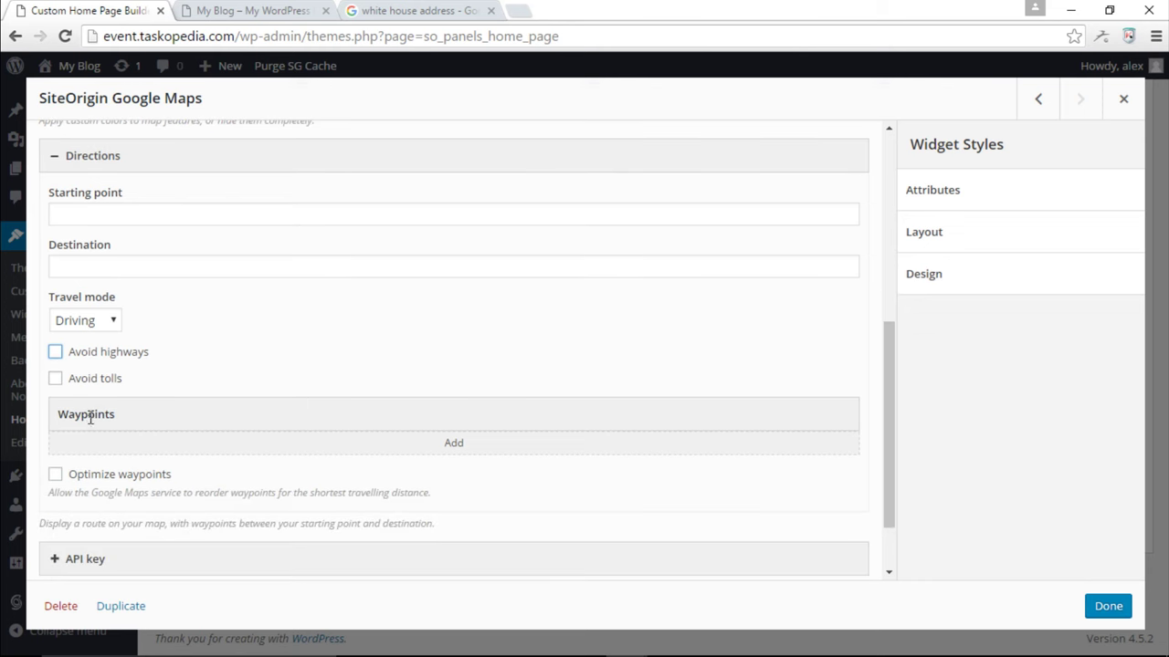
scroll(228, 416, "down", 1)
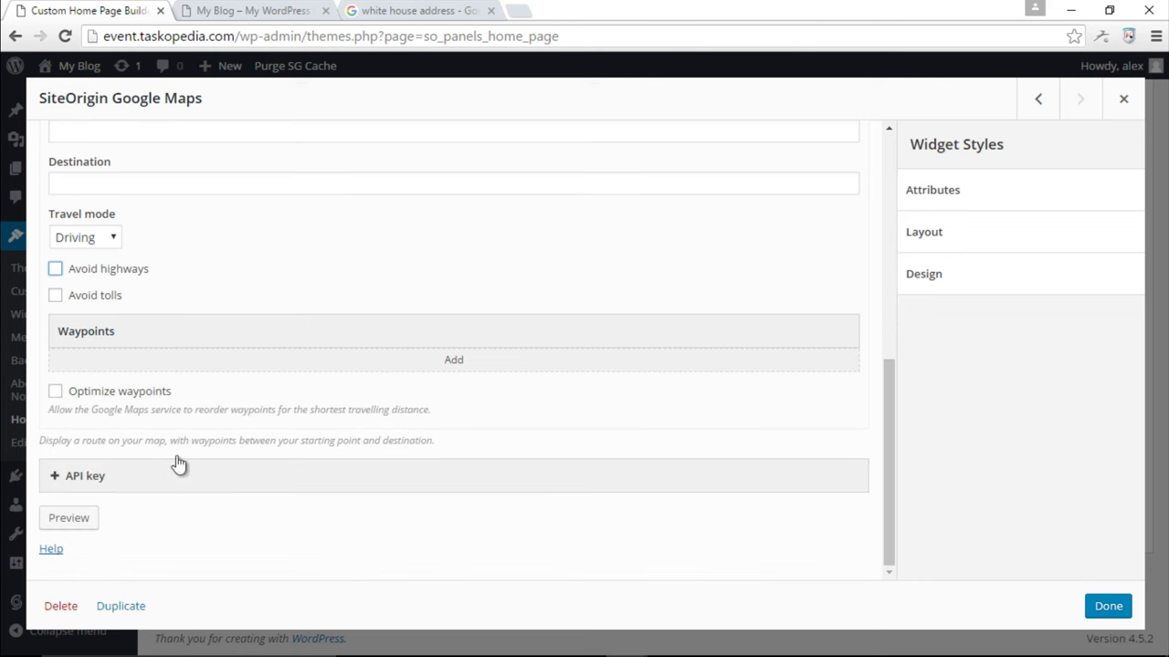
Check the API key section, collapse Styles, Directions and API key, and finish the widget.
left_click(105, 477)
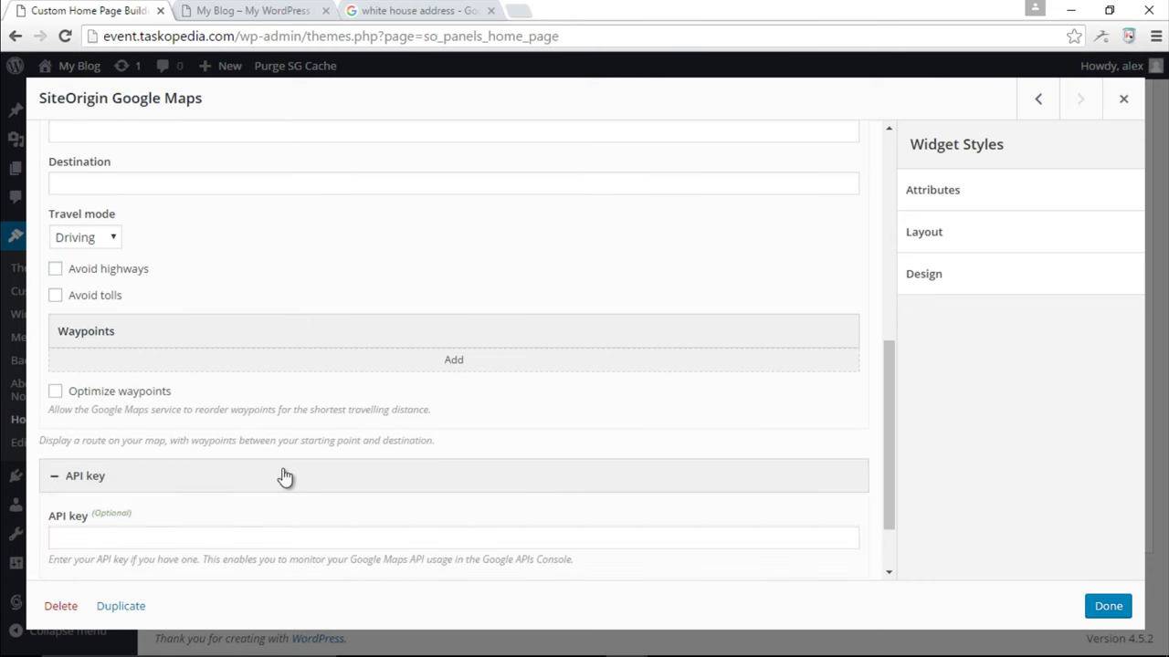
scroll(279, 473, "down", 1)
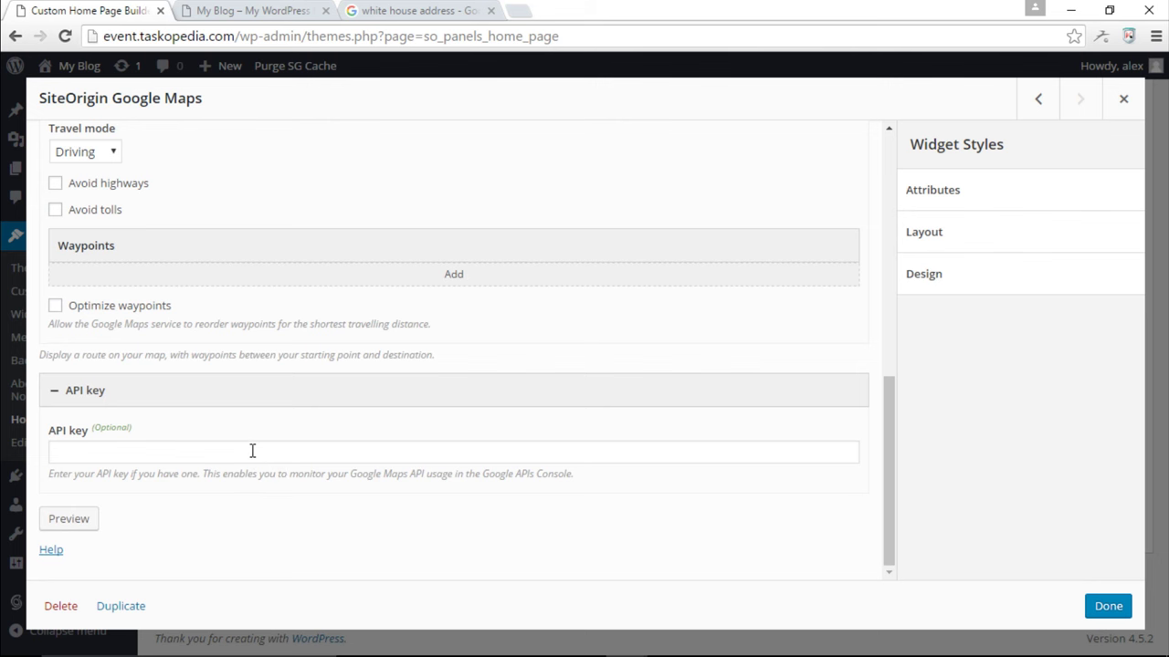
scroll(277, 452, "up", 10)
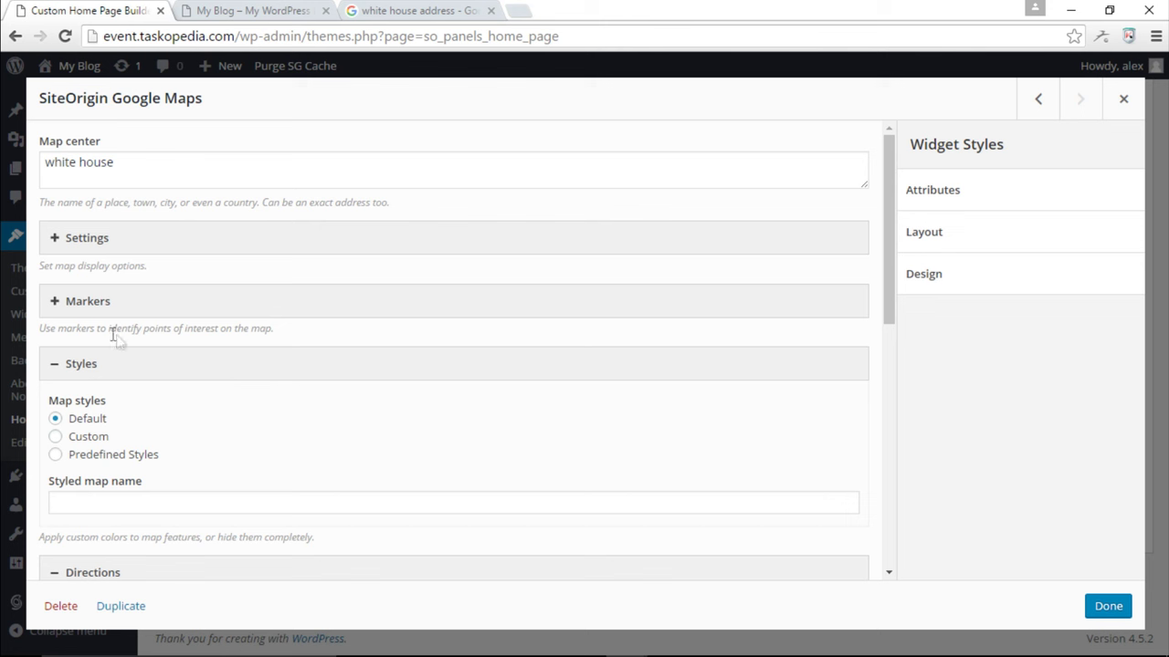
left_click(56, 365)
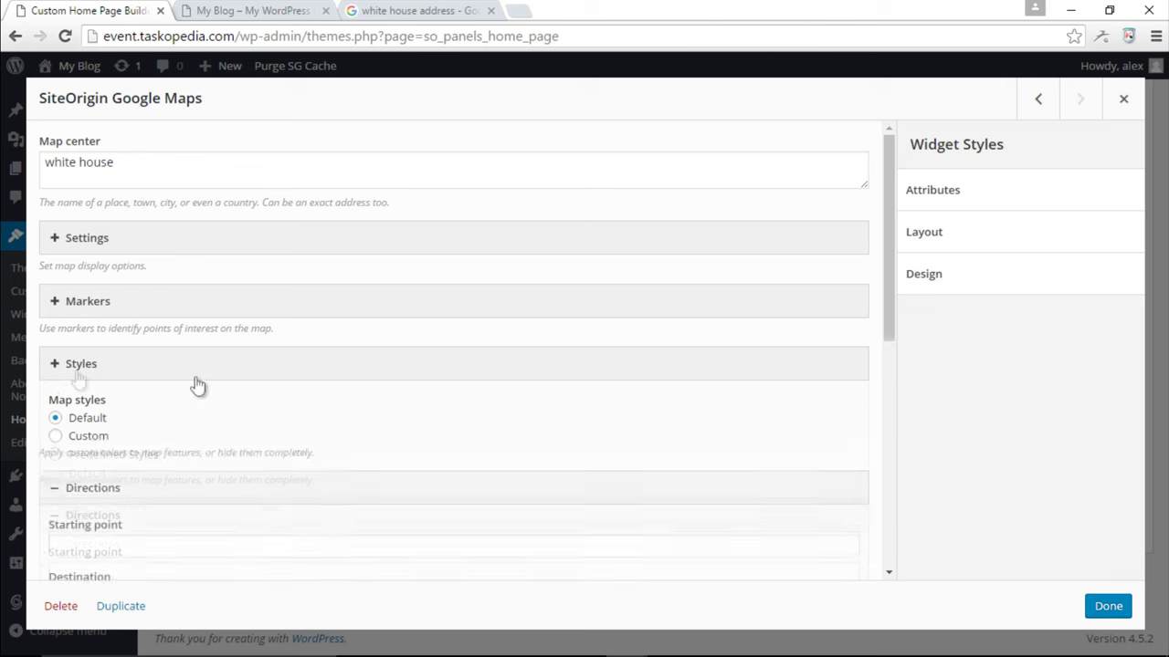
left_click(56, 428)
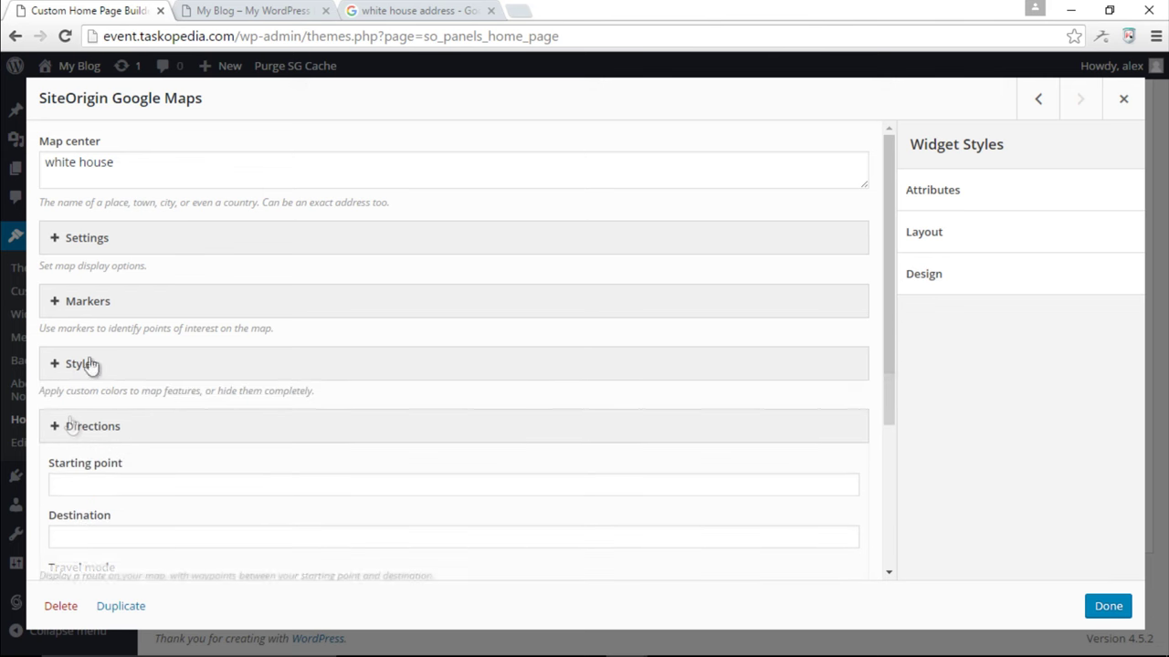
left_click(56, 493)
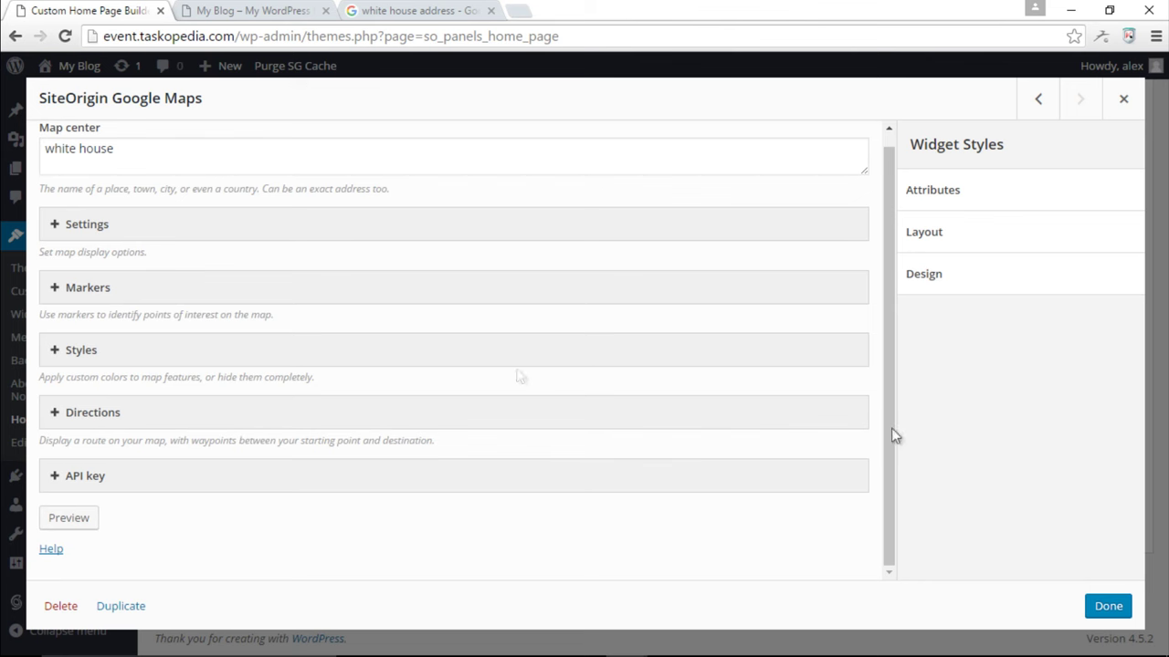
left_click(1107, 608)
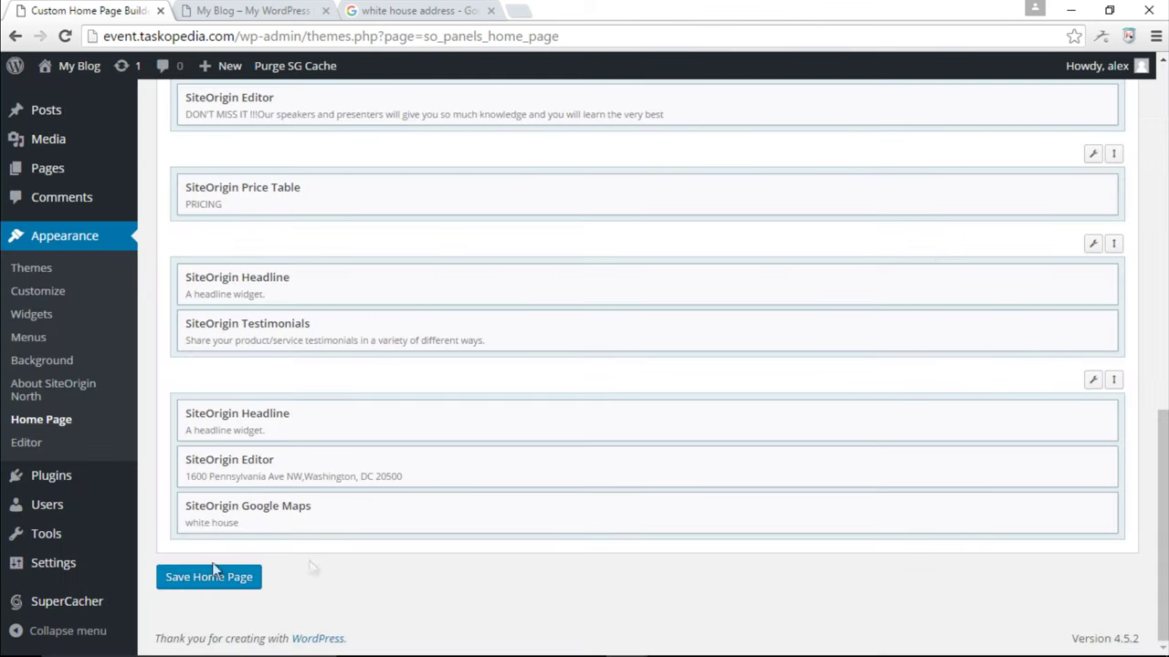
Save the home page, reload the live site to check the White House map, then return to the builder.
left_click(224, 579)
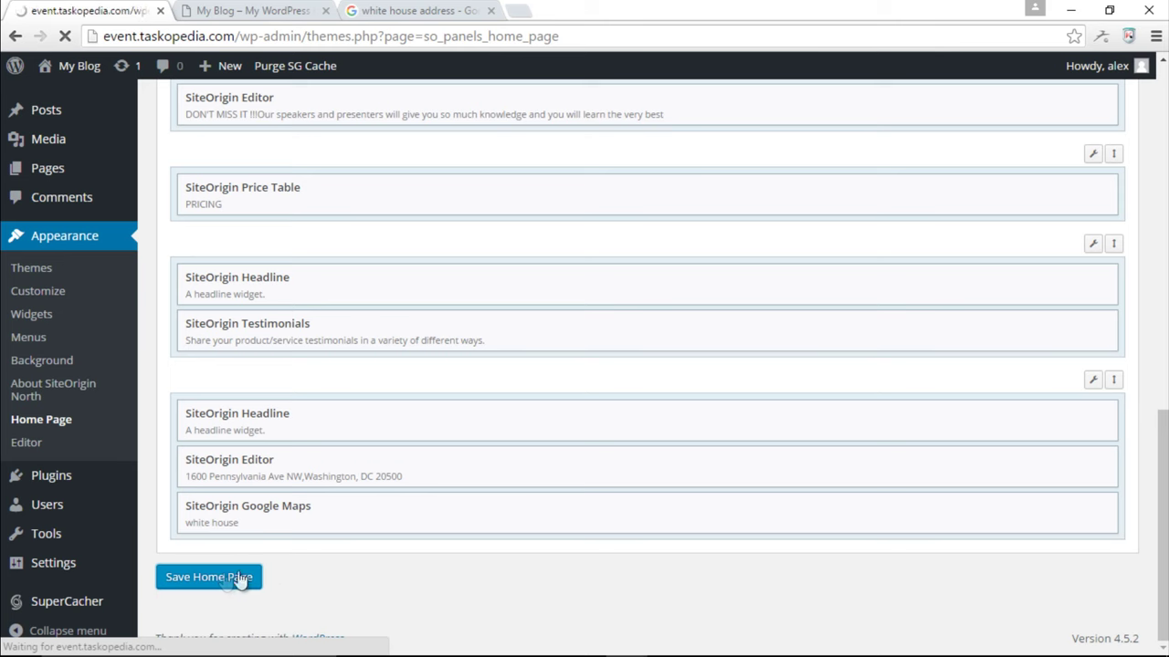
left_click(253, 11)
key("F5")
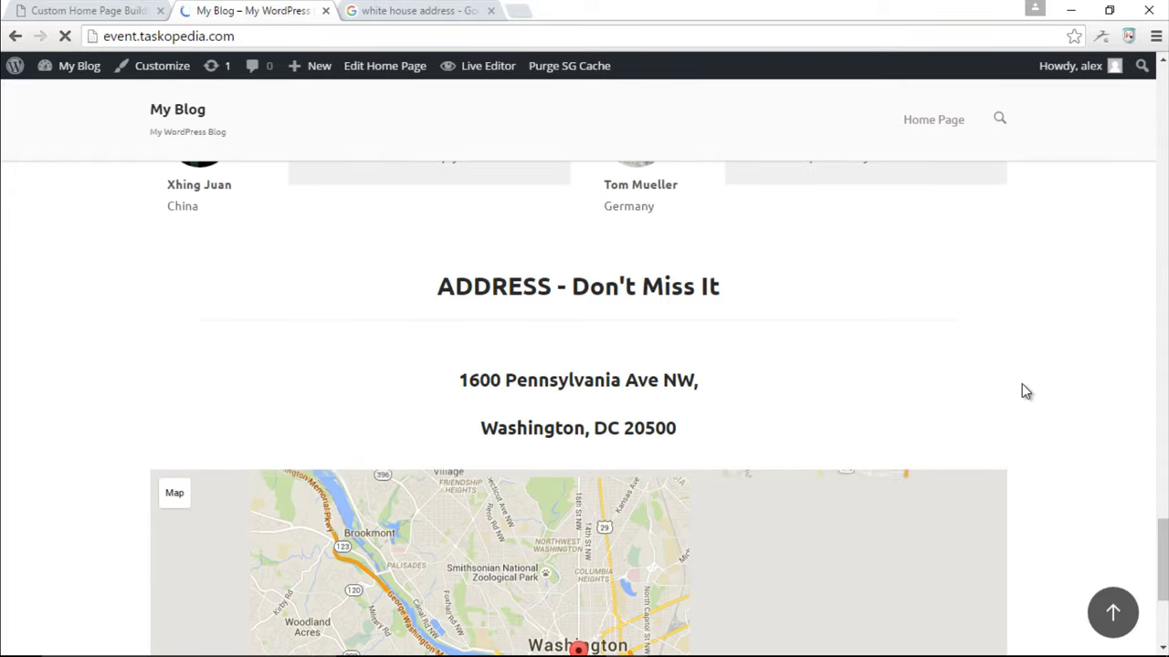
scroll(1022, 384, "down", 3)
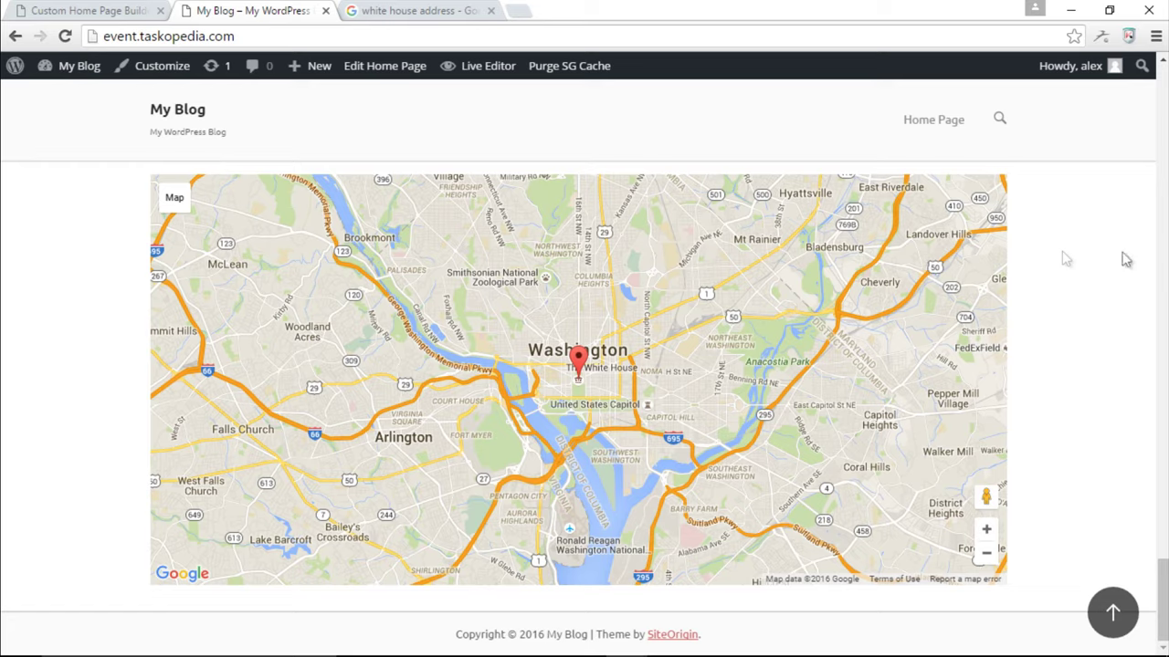
scroll(1057, 266, "up", 3)
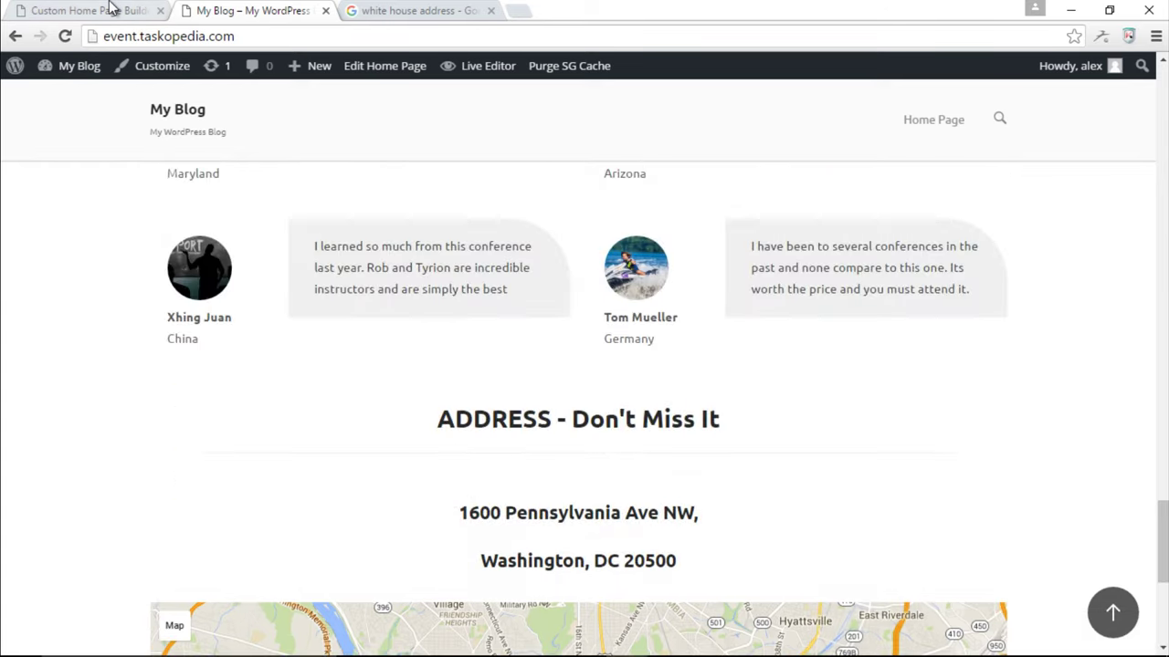
left_click(109, 9)
scroll(1131, 434, "down", 15)
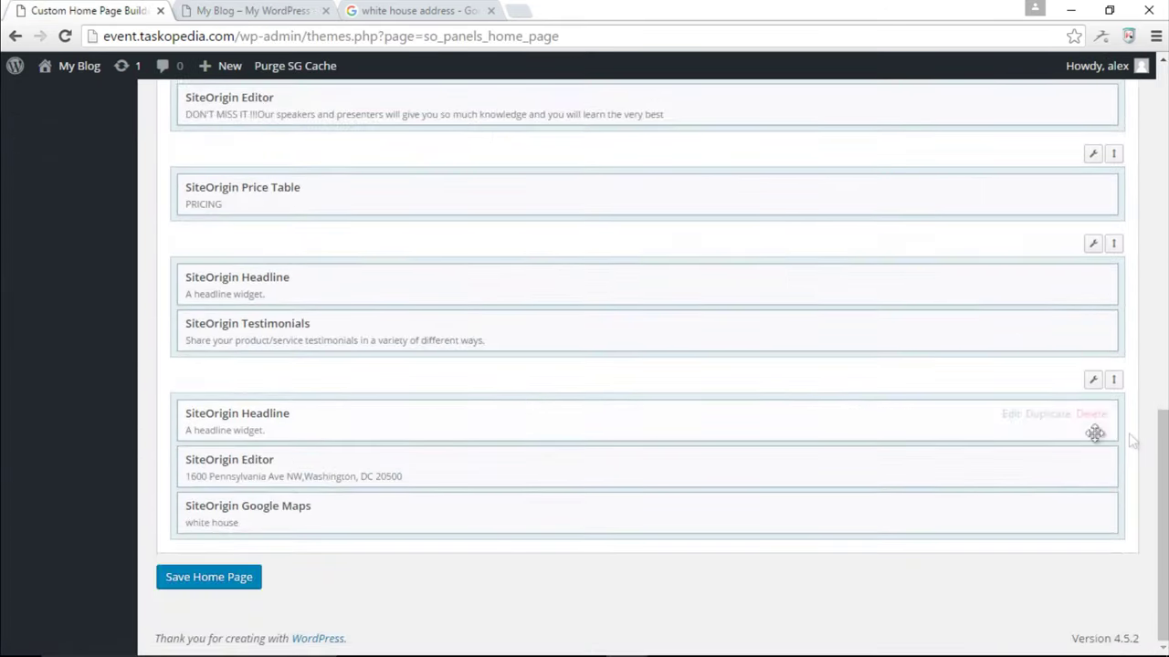
Set the address row's layout to Full Width Stretched and save the home page.
mouse_move(1093, 381)
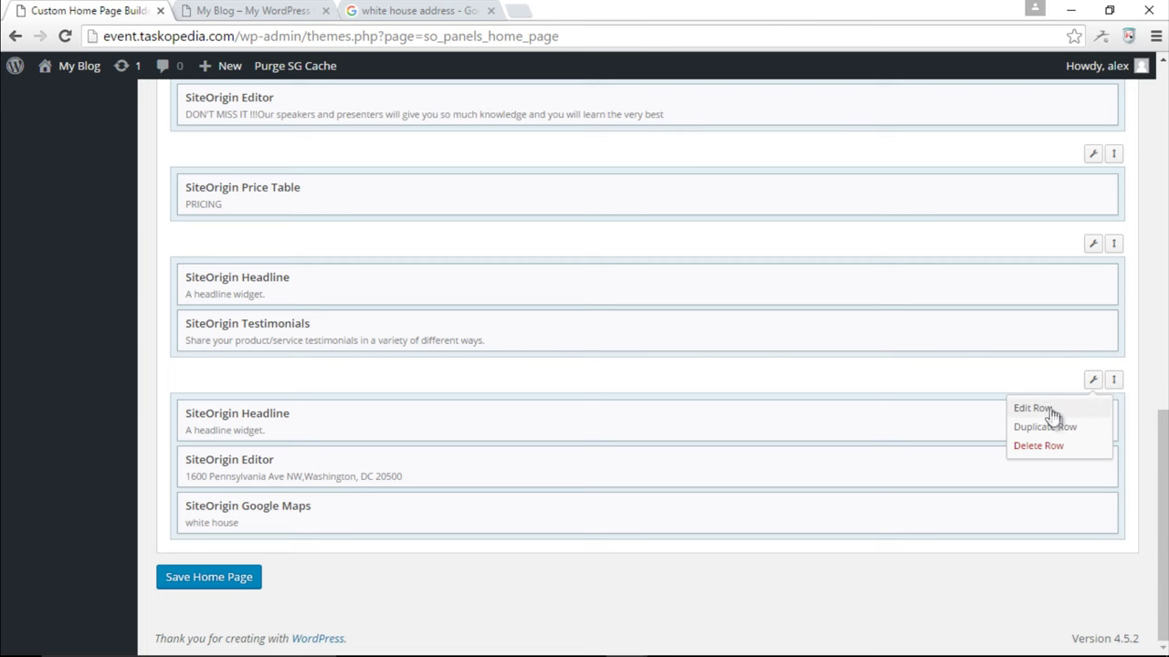
left_click(1045, 409)
left_click(953, 235)
scroll(1030, 444, "down", 1)
left_click(979, 451)
left_click(964, 505)
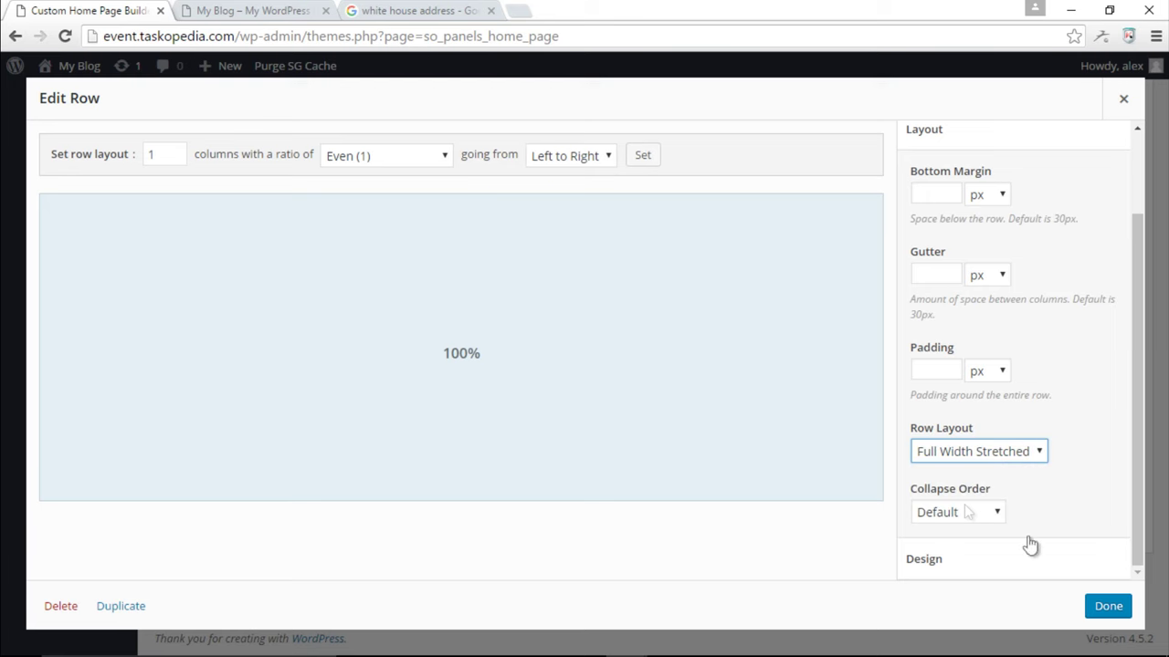
left_click(1109, 607)
left_click(232, 580)
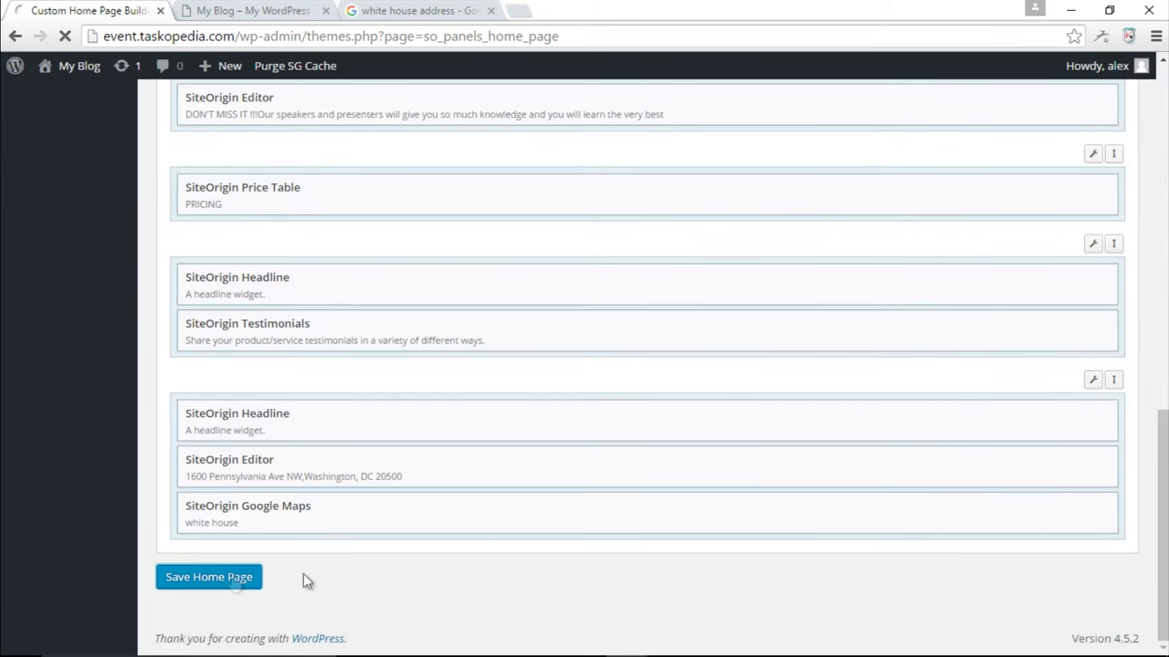
Reload the live site and scroll to view the full-width White House map below the address.
left_click(271, 11)
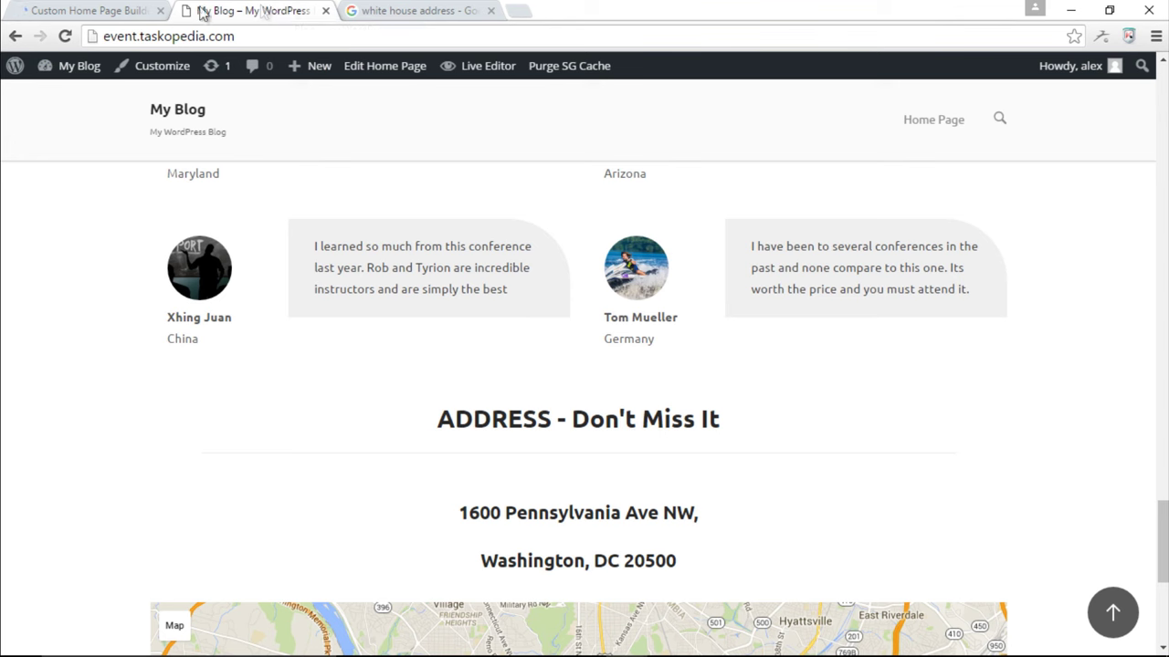
left_click(67, 36)
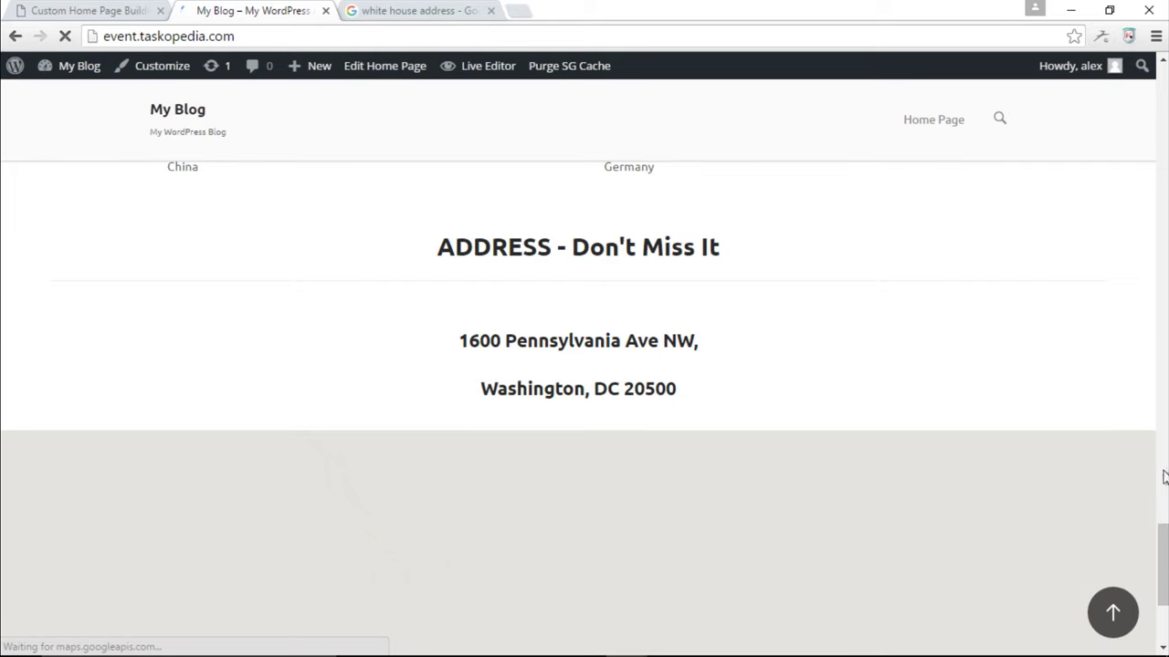
left_click_drag(1164, 557, 1164, 593)
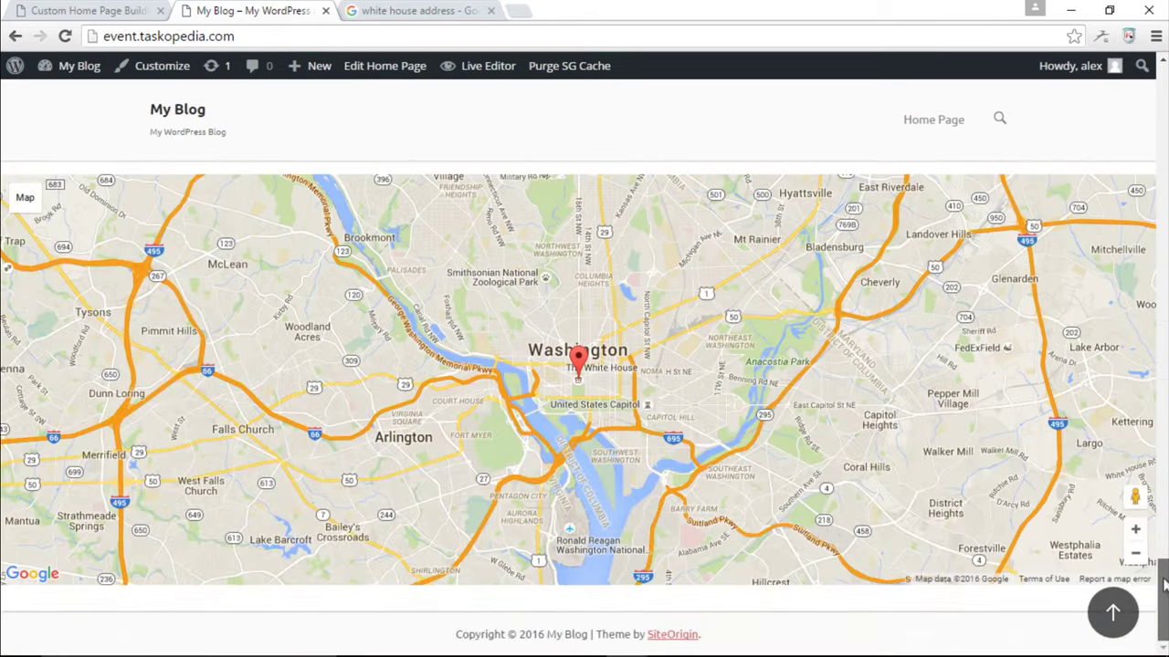
scroll(1163, 568, "up", 1)
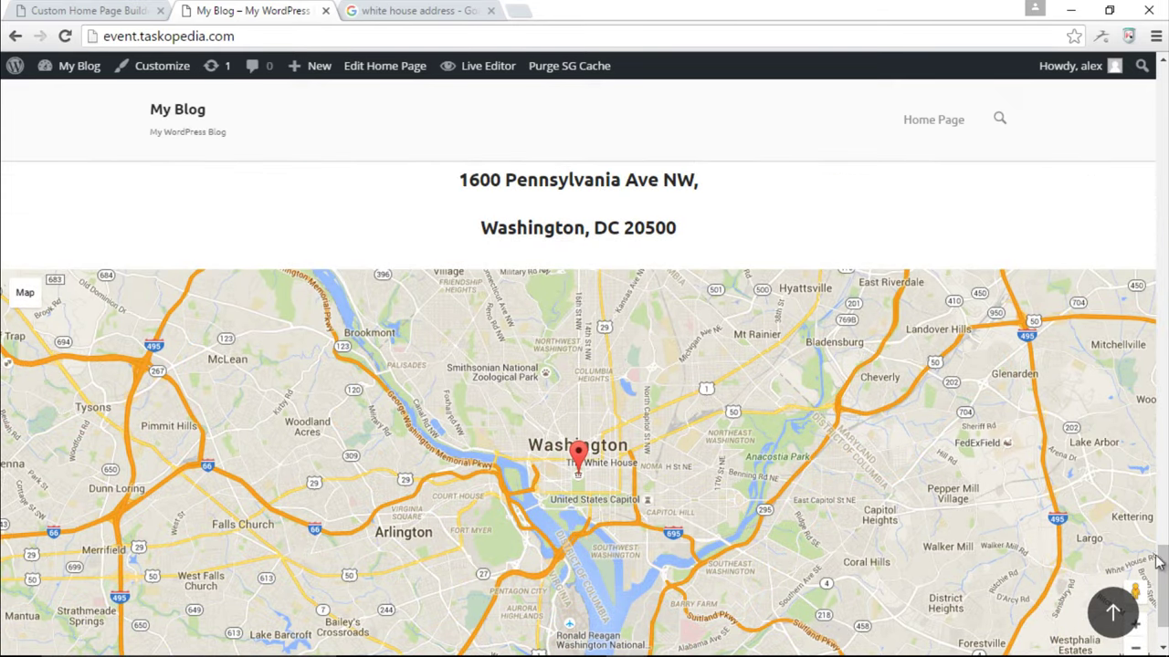
scroll(1163, 545, "up", 3)
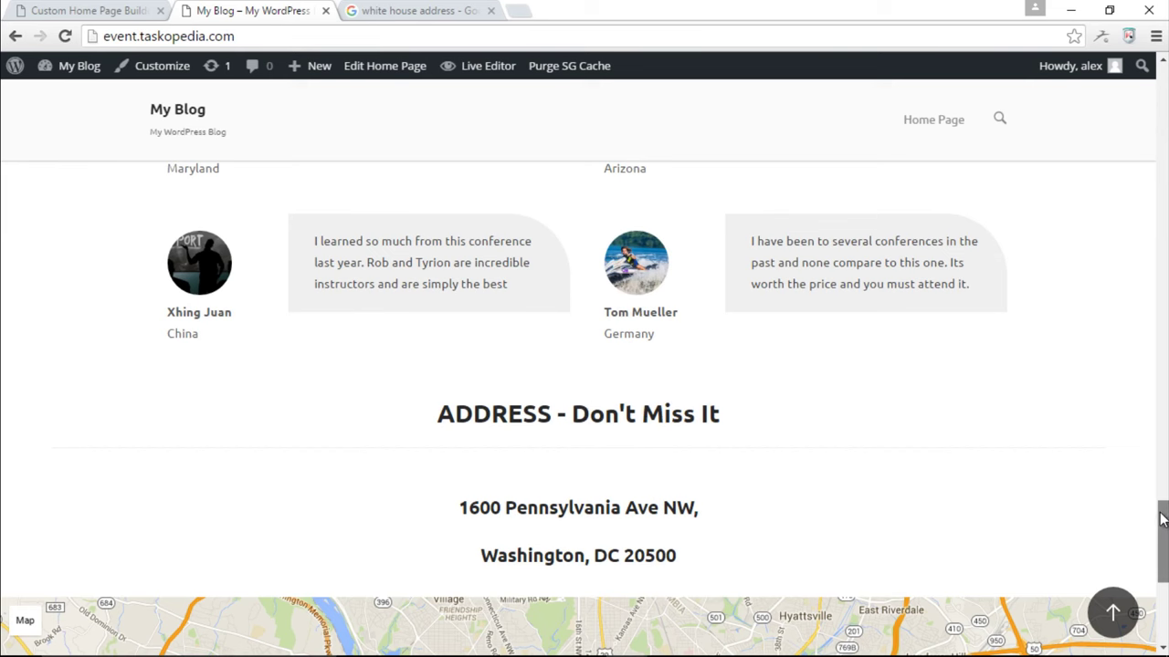
scroll(1162, 516, "down", 2)
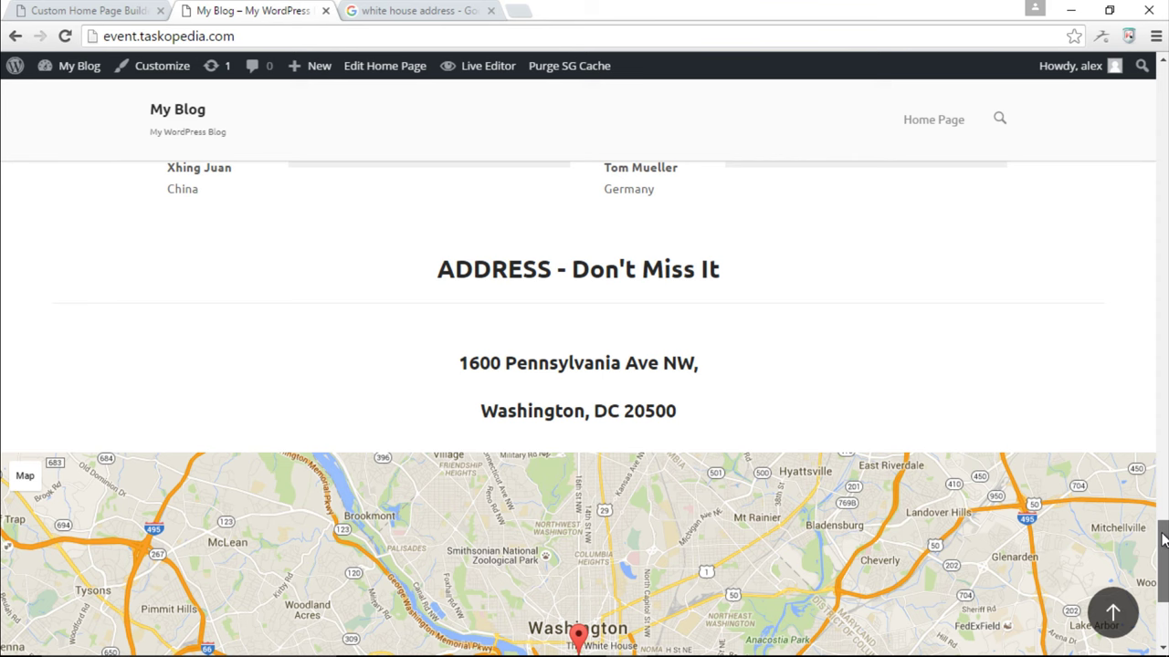
scroll(1163, 539, "up", 1)
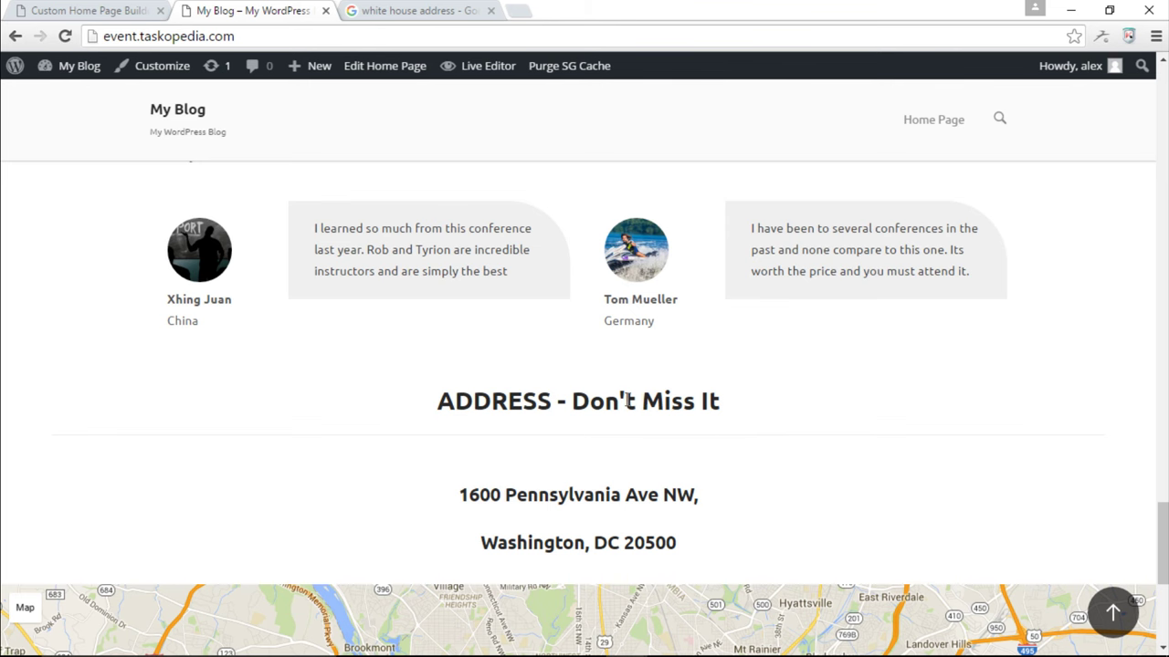
Open the bottom ADDRESS headline widget and keep its divider style as Solid.
left_click(124, 12)
scroll(947, 388, "down", 10)
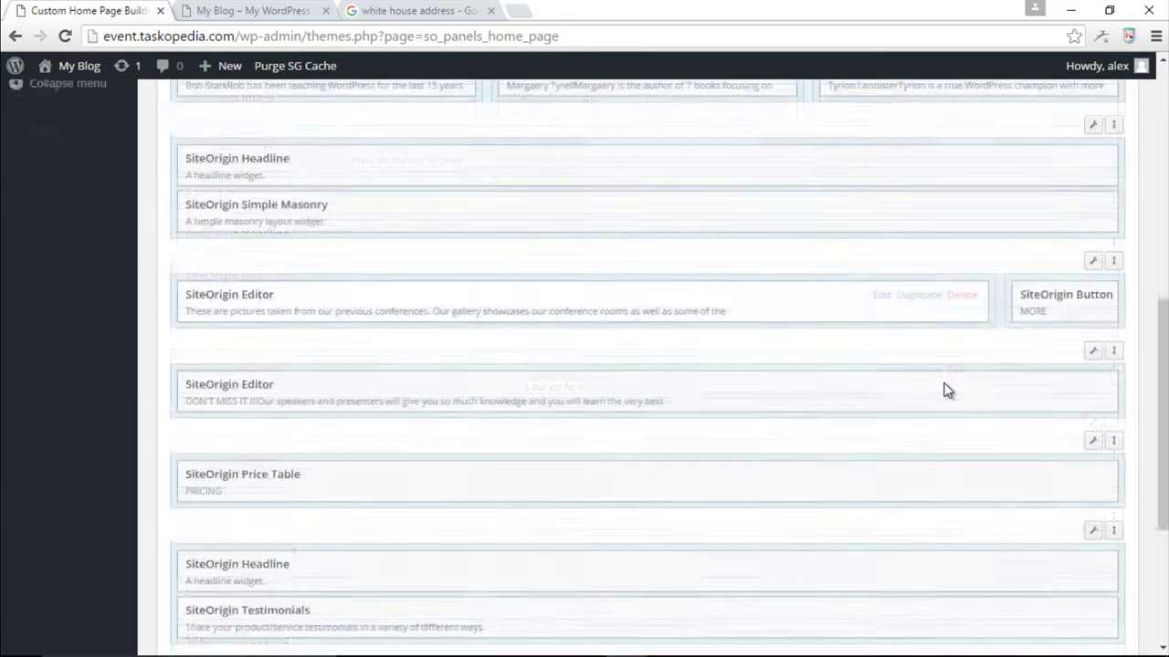
scroll(947, 390, "down", 3)
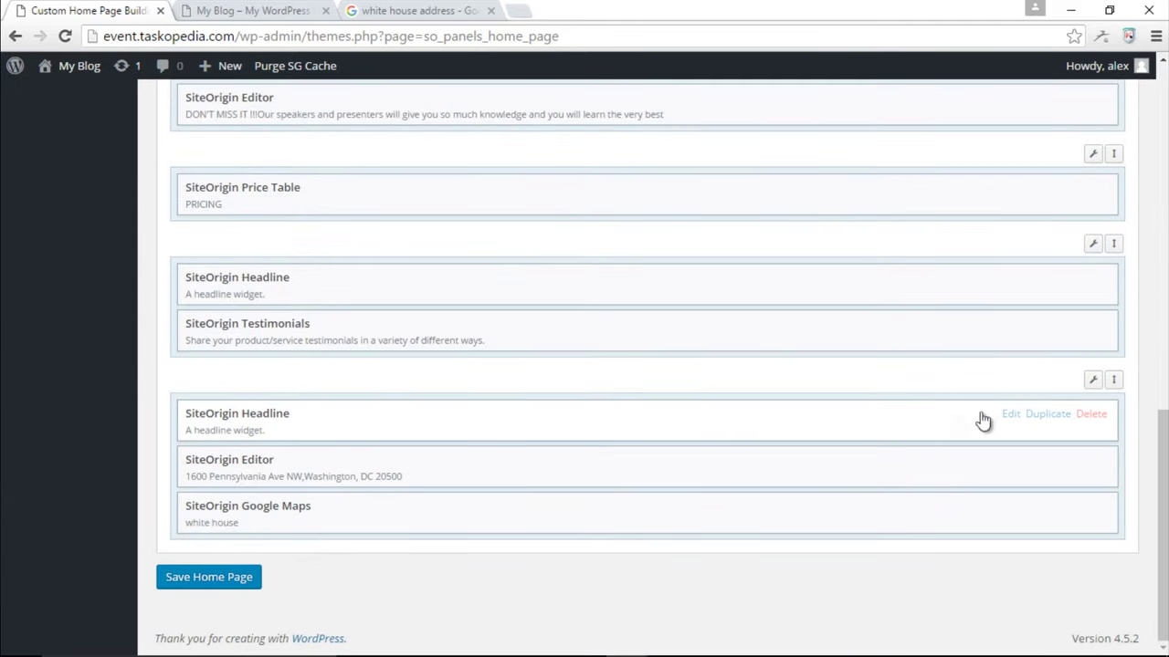
left_click(1009, 416)
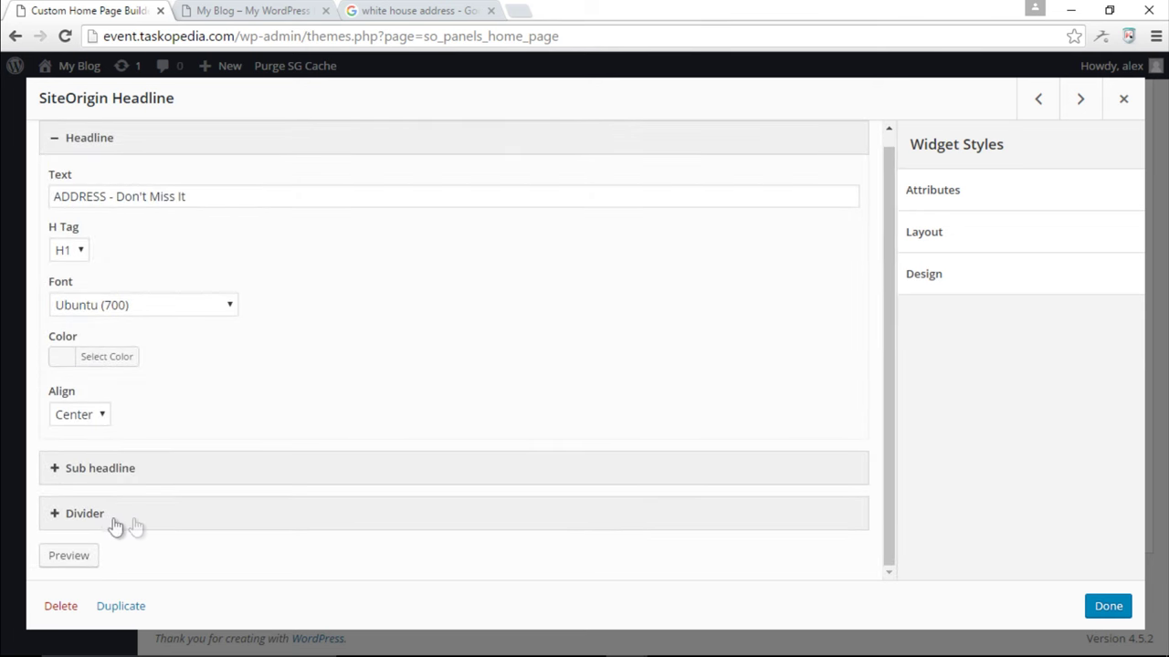
left_click(118, 525)
scroll(322, 505, "down", 3)
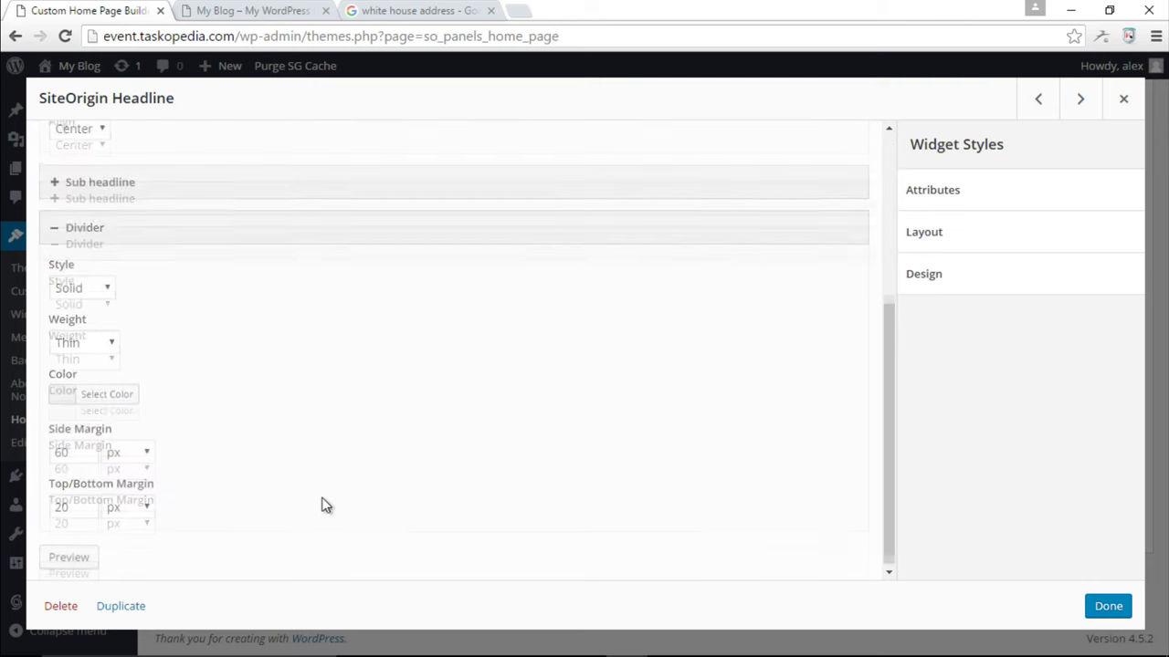
left_click(95, 286)
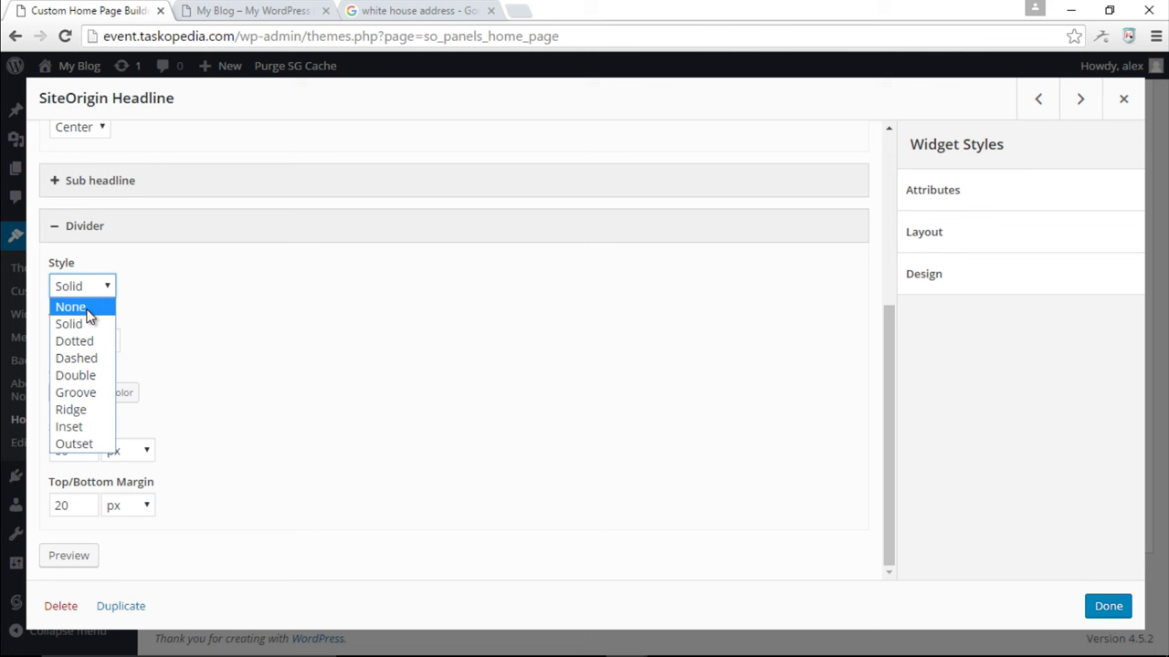
left_click(86, 327)
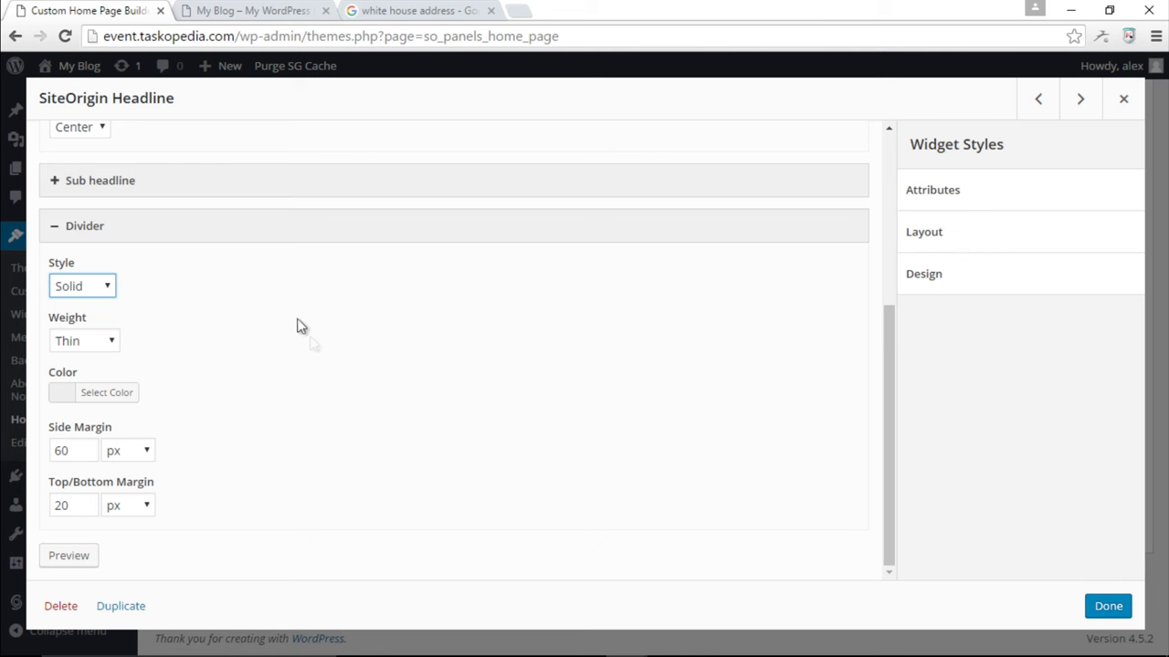
Set the divider's top/bottom margin to -20 px, preview, apply, and save the home page.
left_click(262, 12)
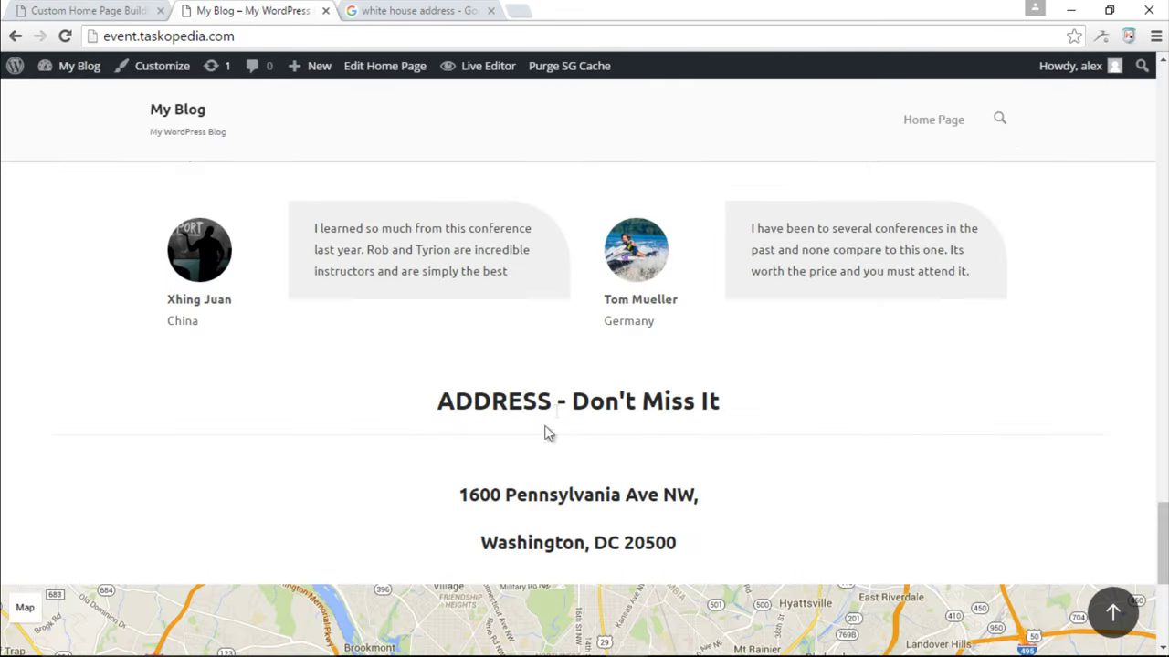
left_click(81, 11)
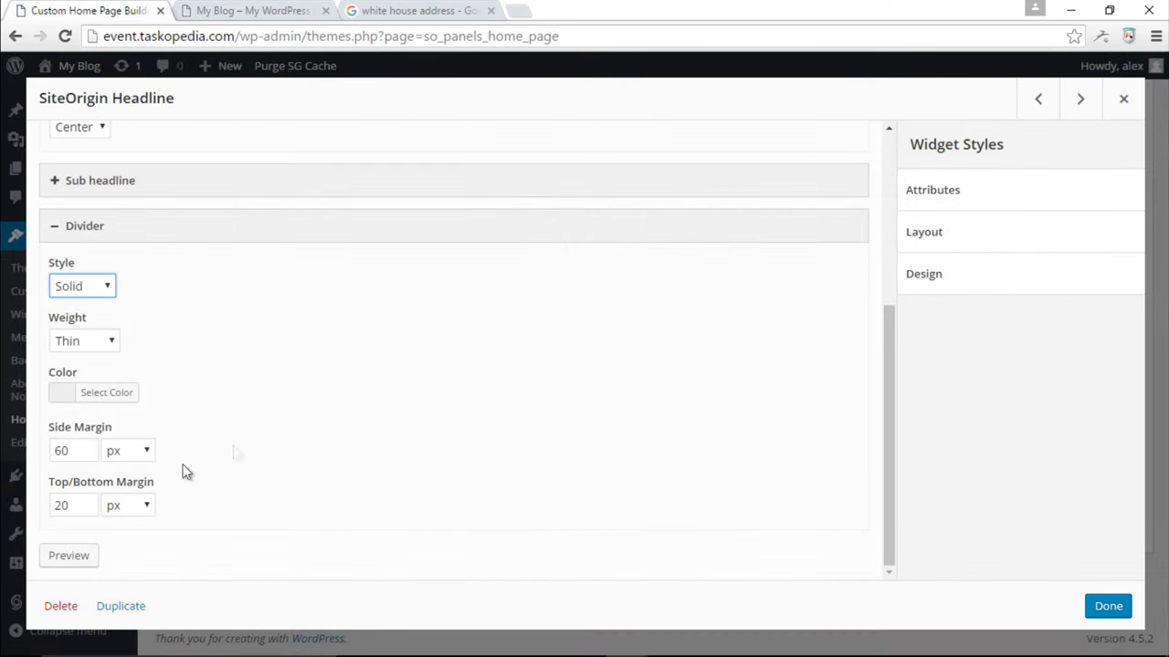
left_click(57, 508)
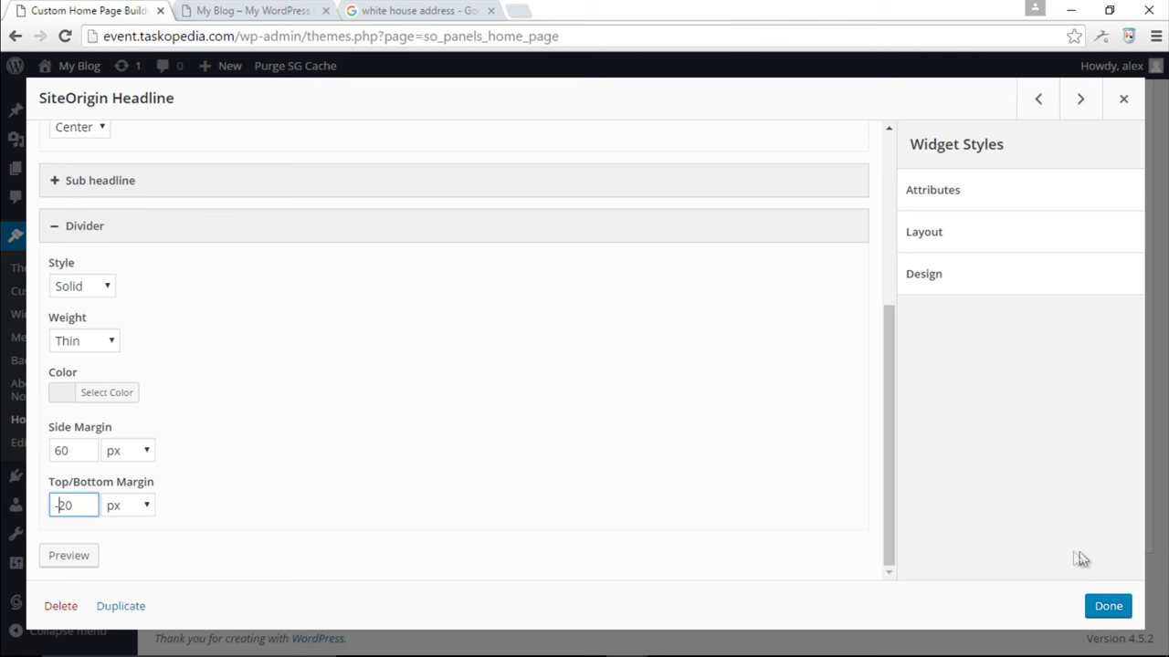
left_click(76, 556)
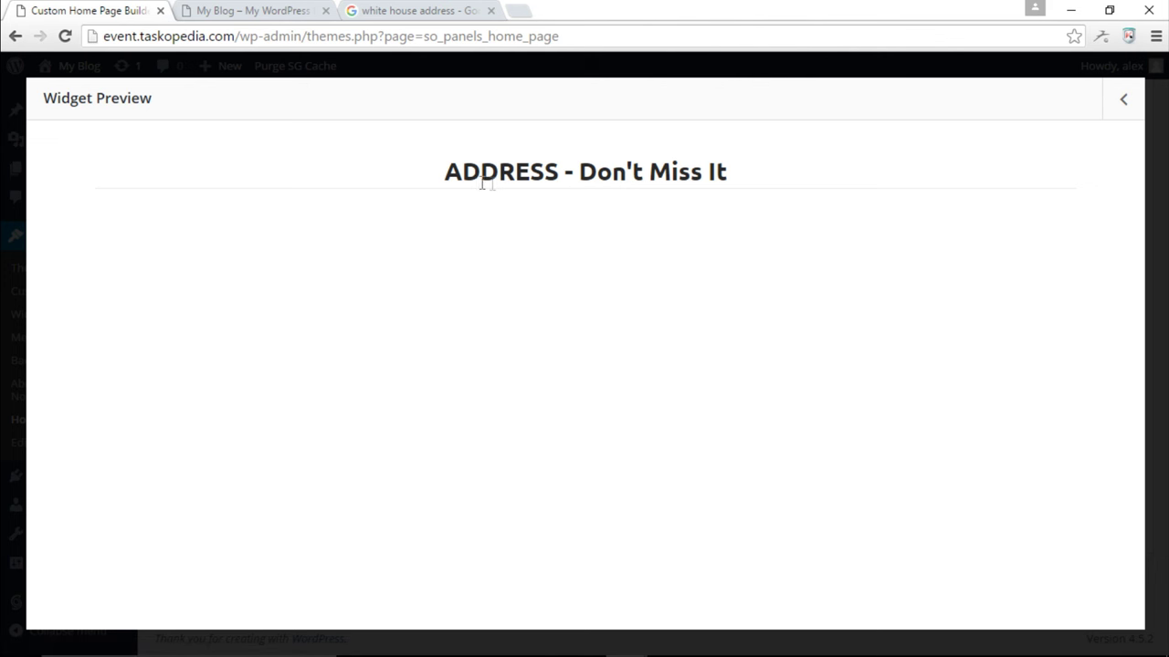
left_click(1122, 100)
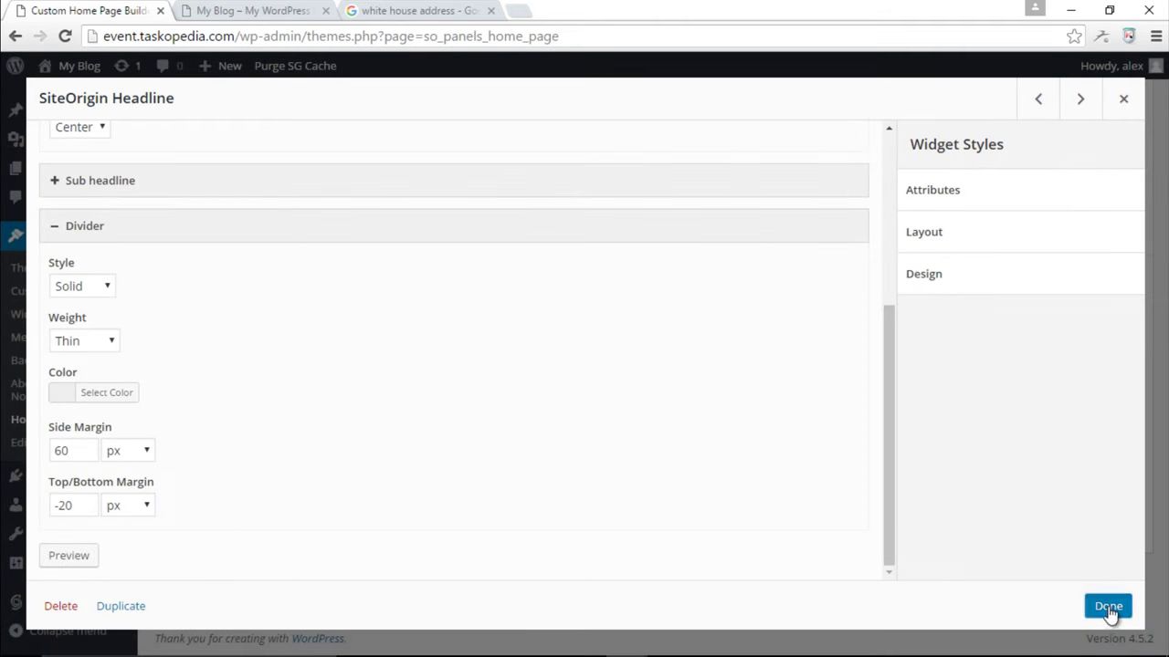
left_click(1106, 609)
left_click(192, 586)
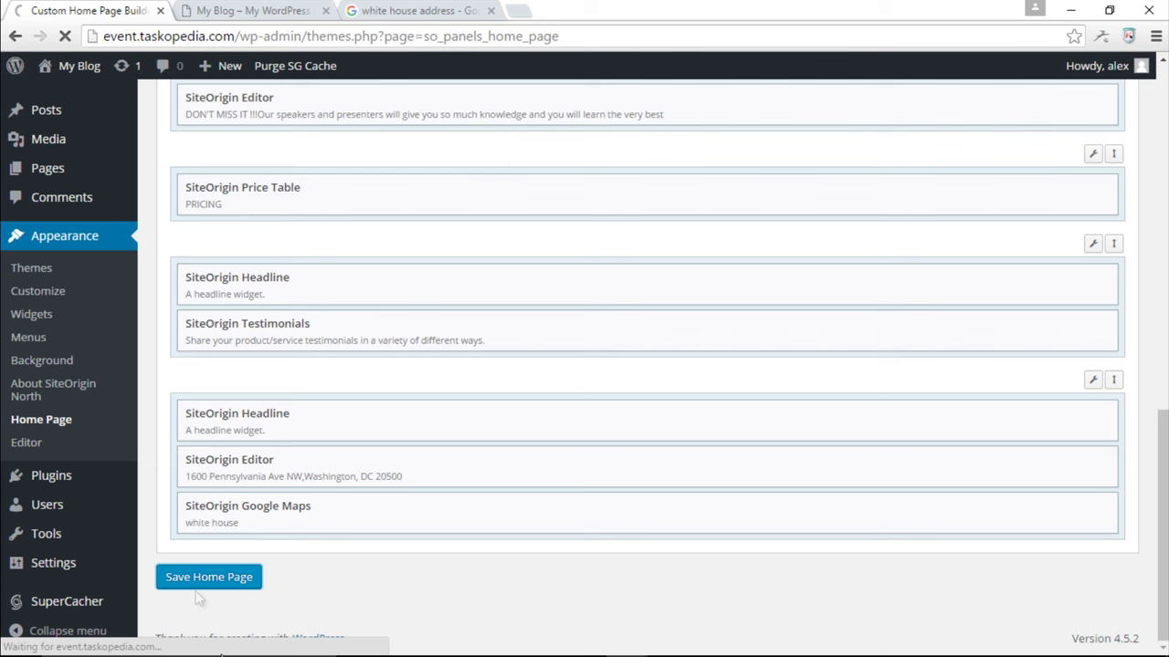
Reload the live site and confirm the address sits right under the ADDRESS divider.
left_click(284, 13)
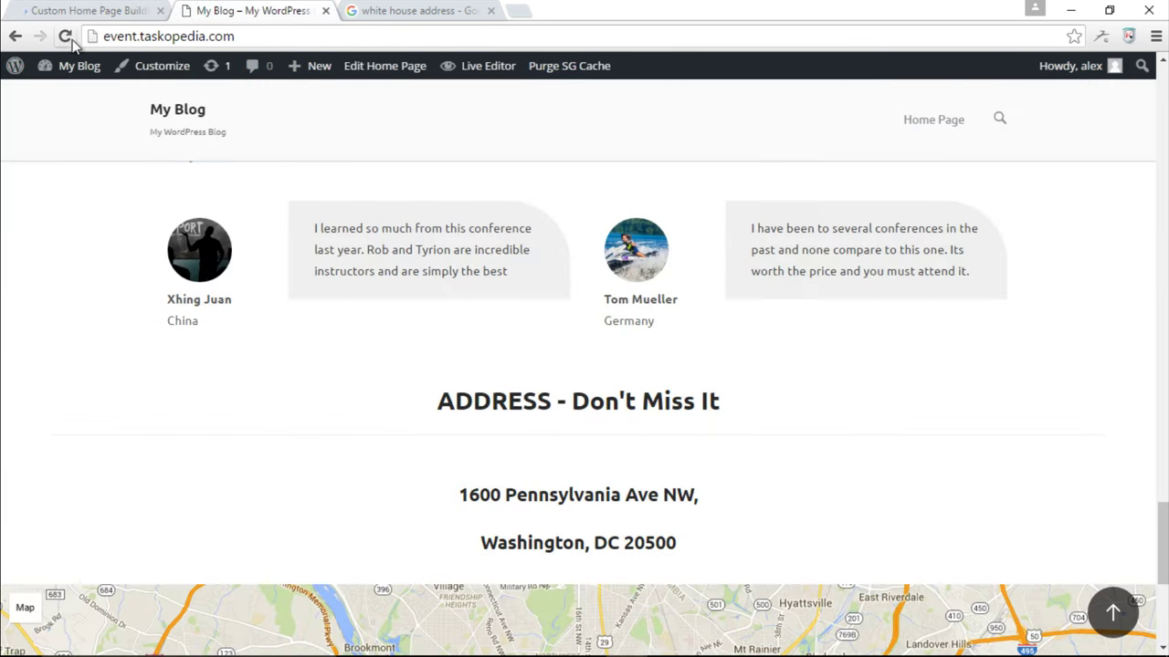
left_click(65, 36)
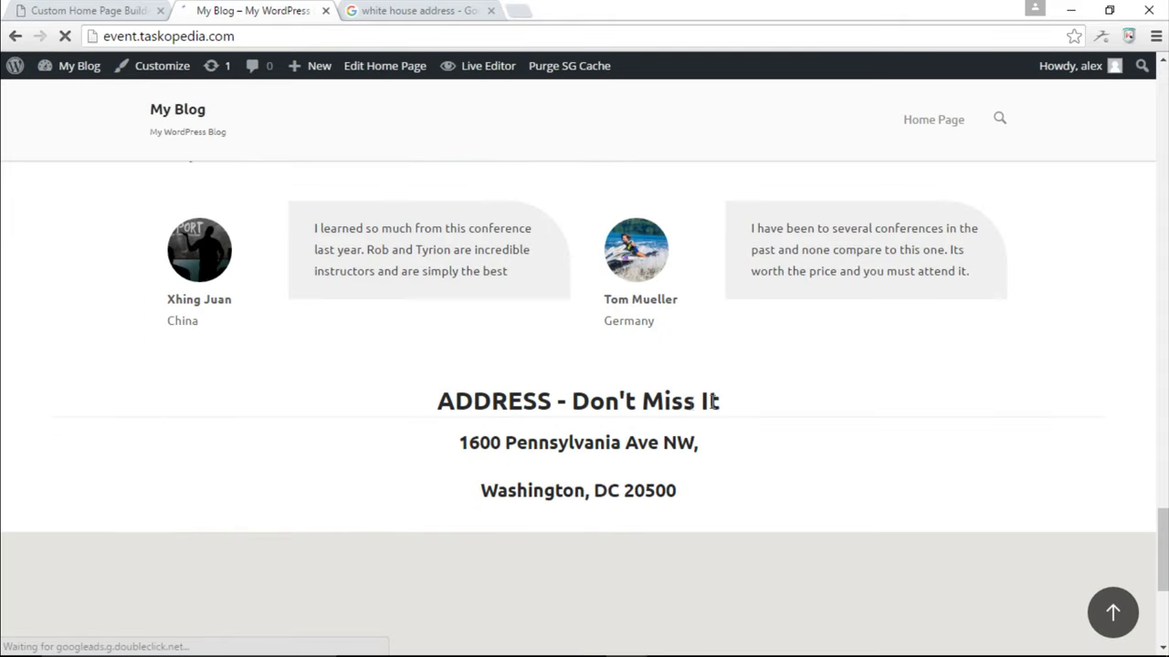
left_click_drag(710, 401, 473, 402)
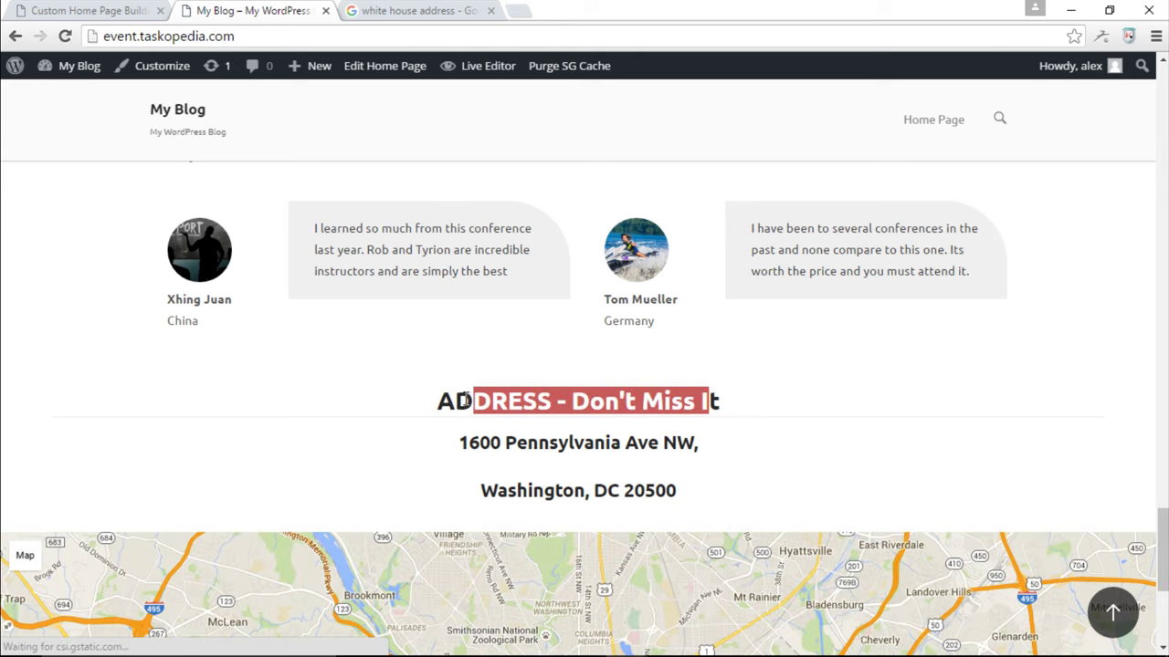
left_click(790, 438)
scroll(803, 429, "down", 1)
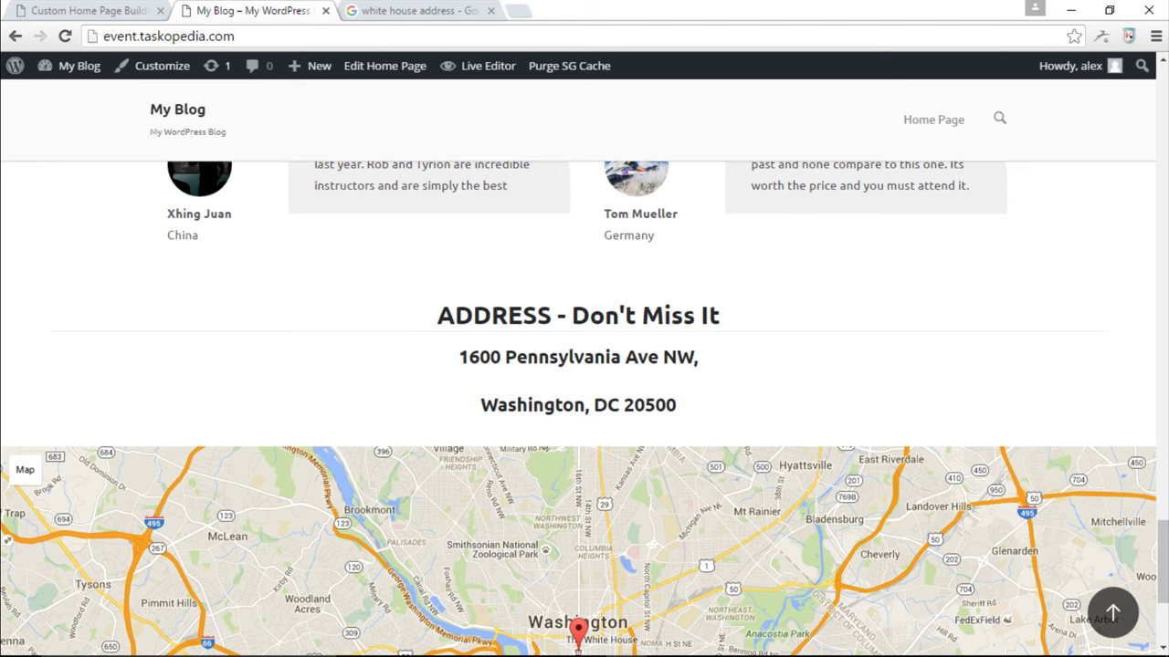
scroll(1129, 305, "up", 1)
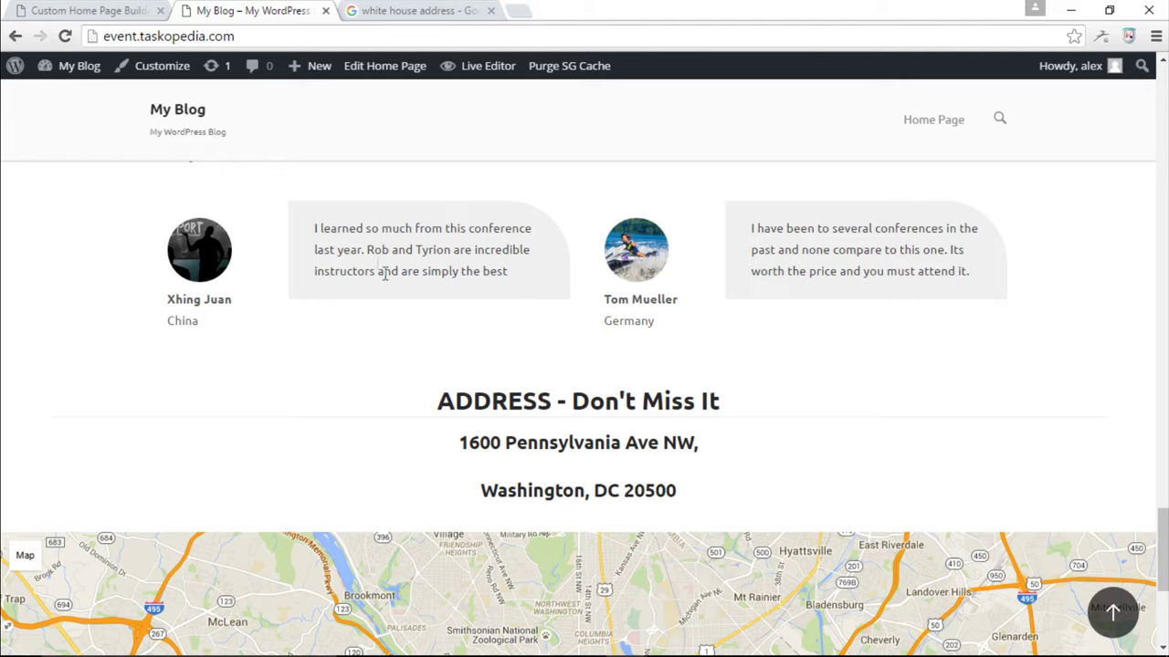
left_click(91, 11)
scroll(643, 503, "down", 12)
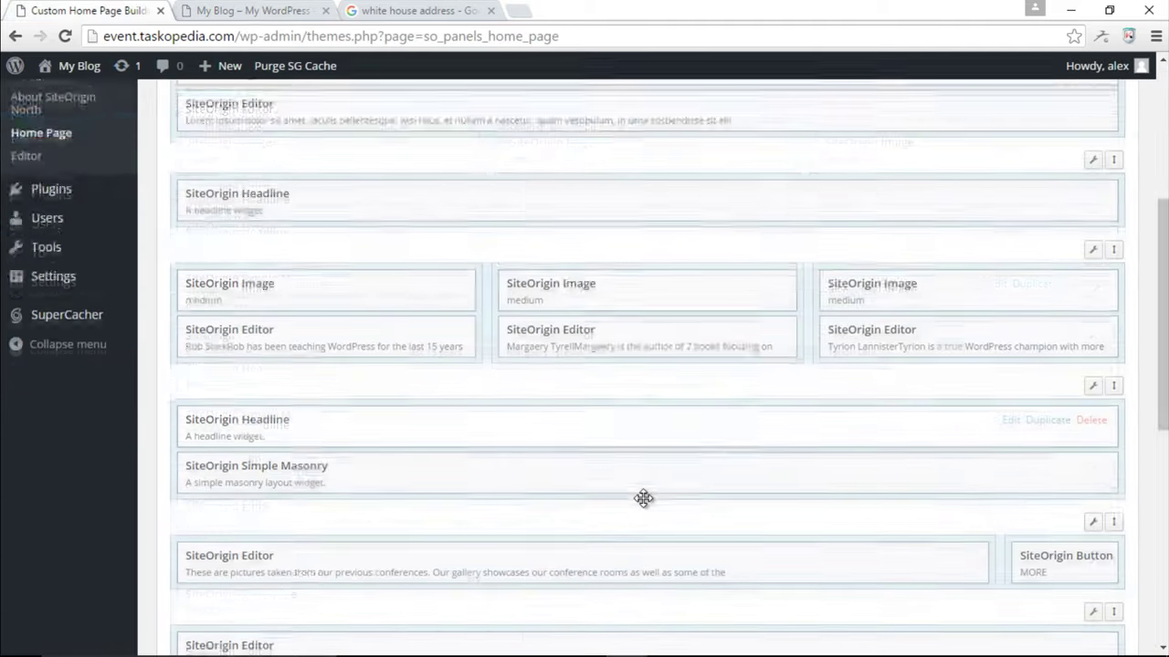
scroll(628, 513, "down", 3)
mouse_move(1010, 435)
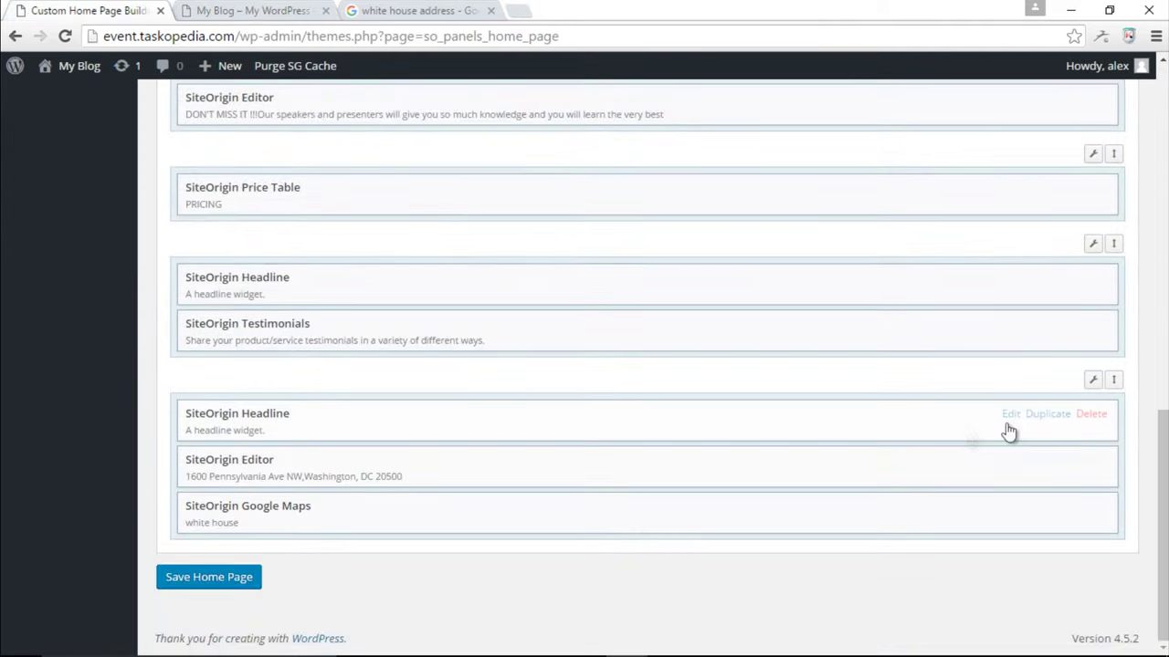
left_click(1011, 416)
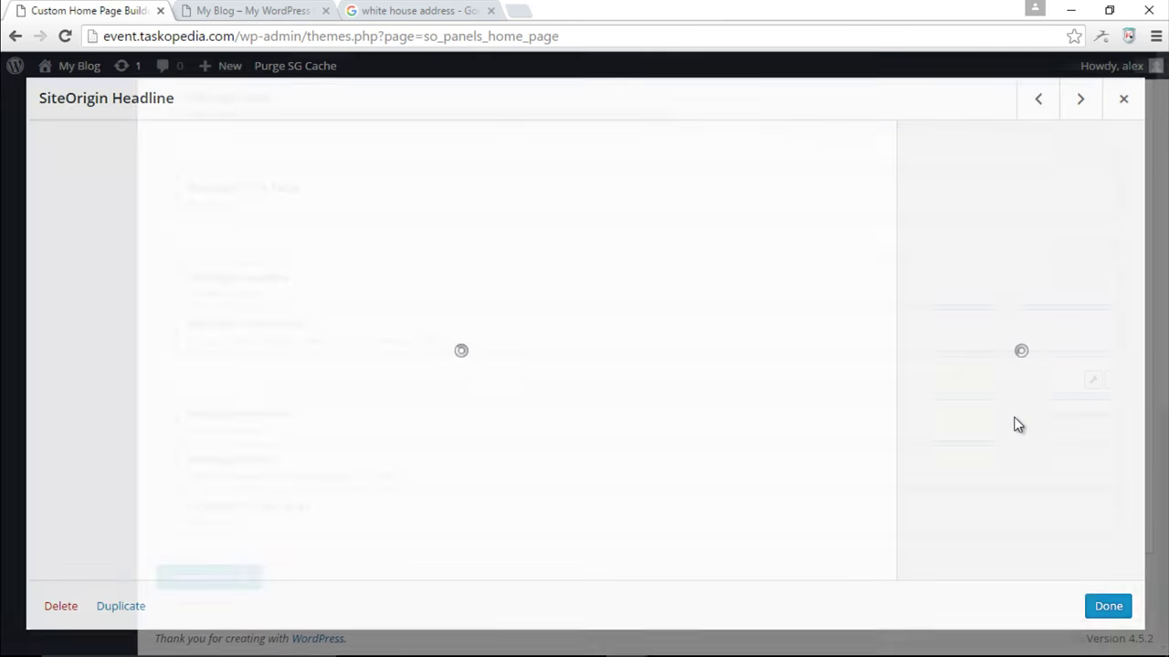
scroll(776, 485, "down", 3)
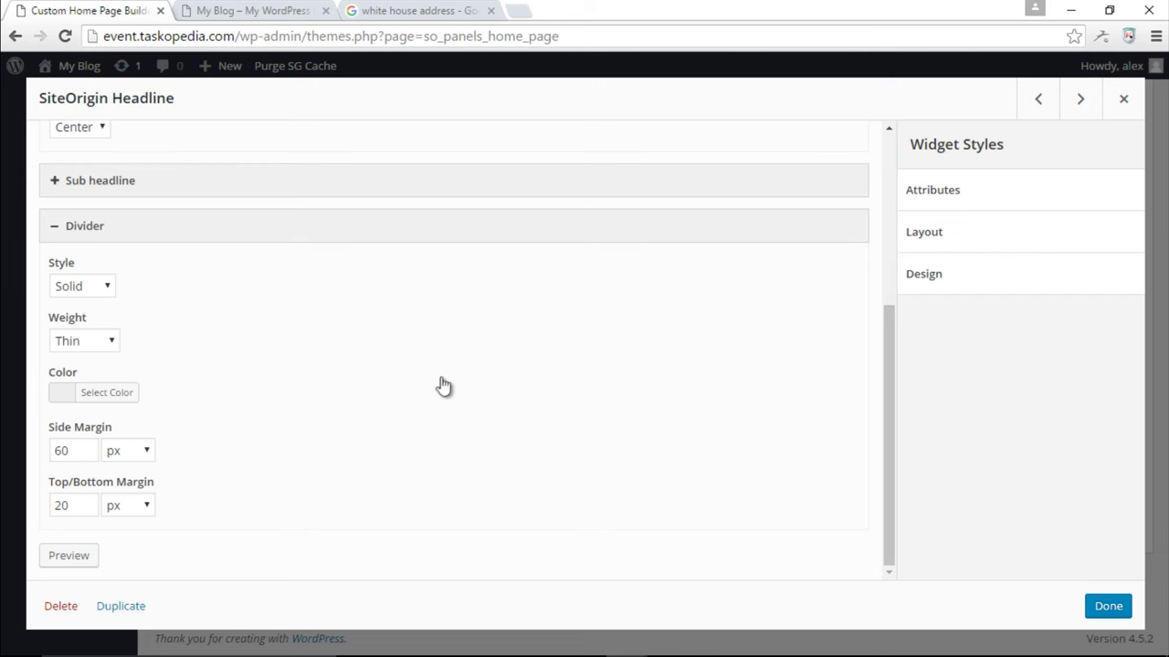
scroll(355, 335, "up", 2)
scroll(222, 447, "down", 2)
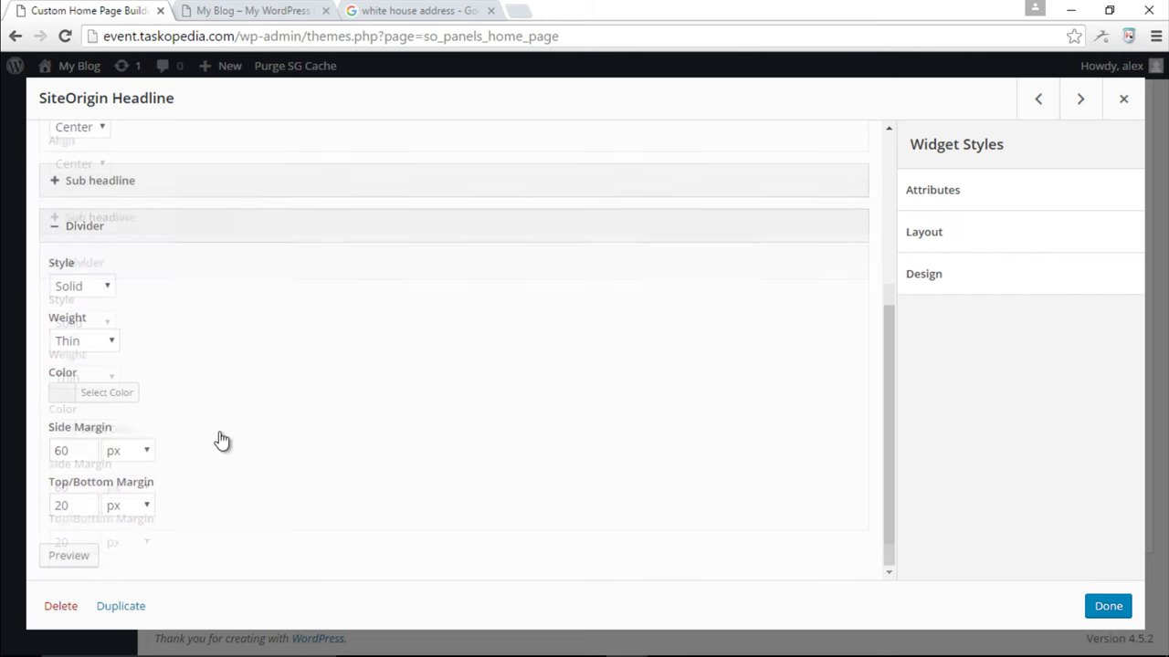
scroll(222, 439, "up", 3)
scroll(316, 376, "down", 3)
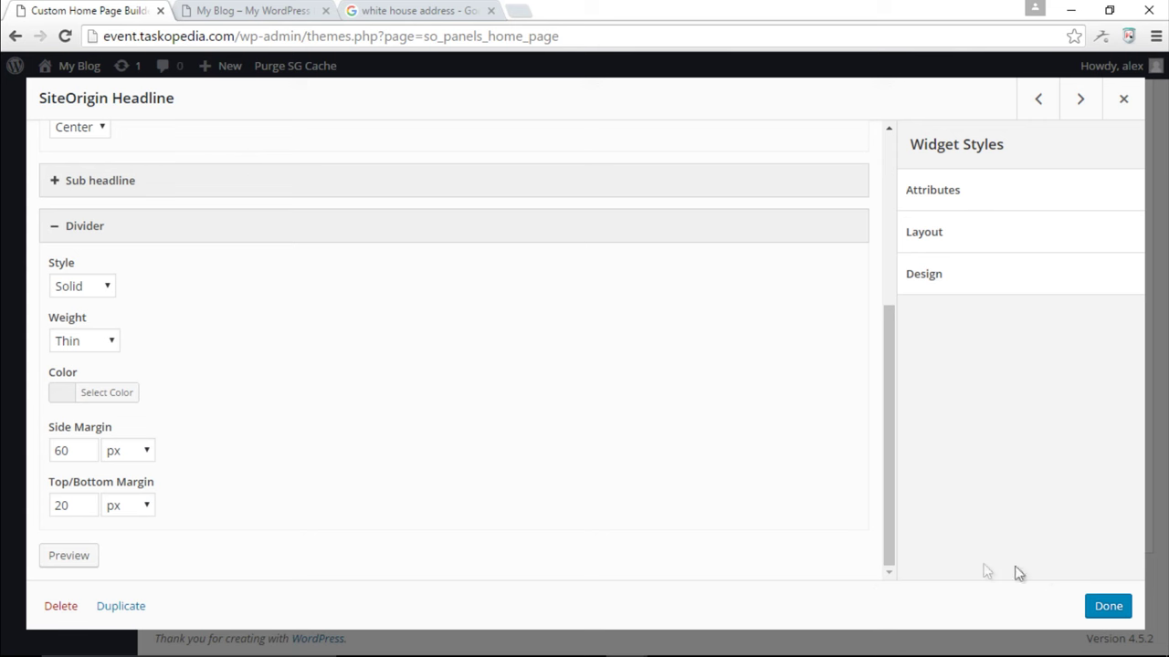
left_click(1107, 607)
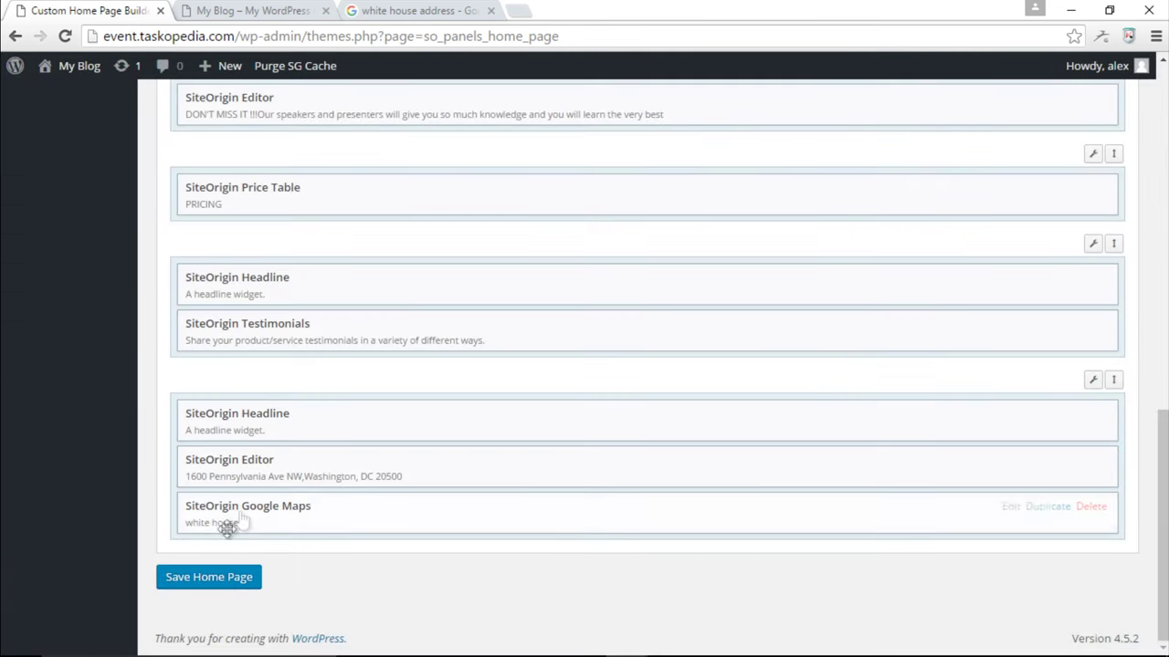
left_click(228, 578)
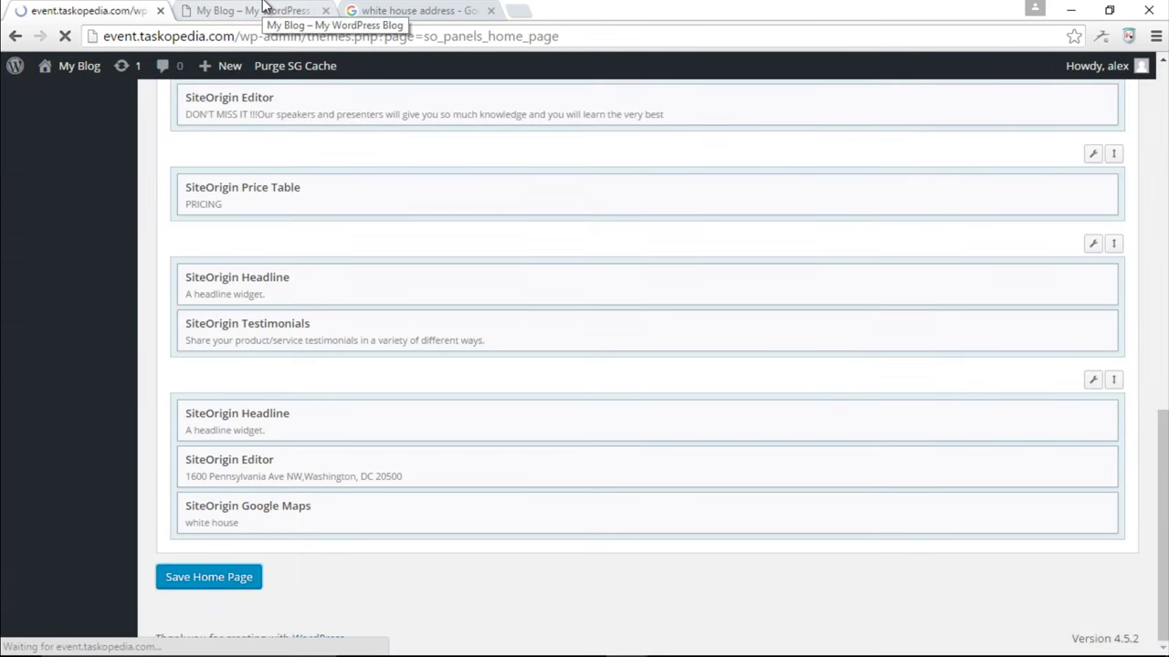
left_click(265, 9)
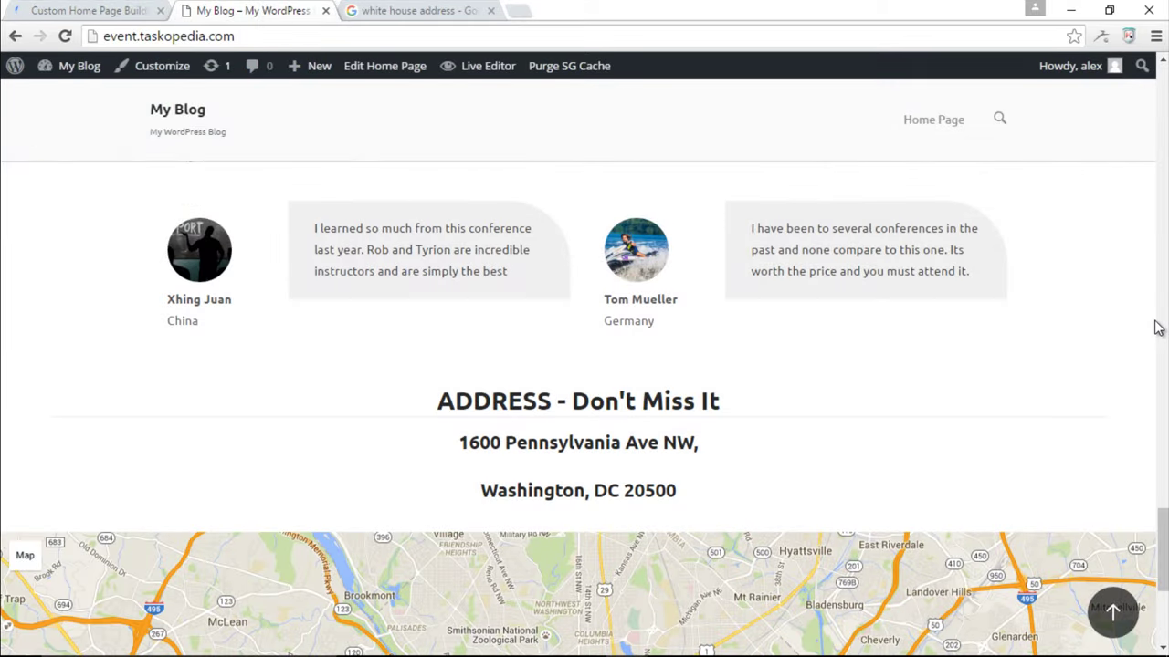
Scroll the live home page up through its sections to the AERC welcome video.
scroll(1156, 326, "down", 2)
scroll(1156, 329, "up", 10)
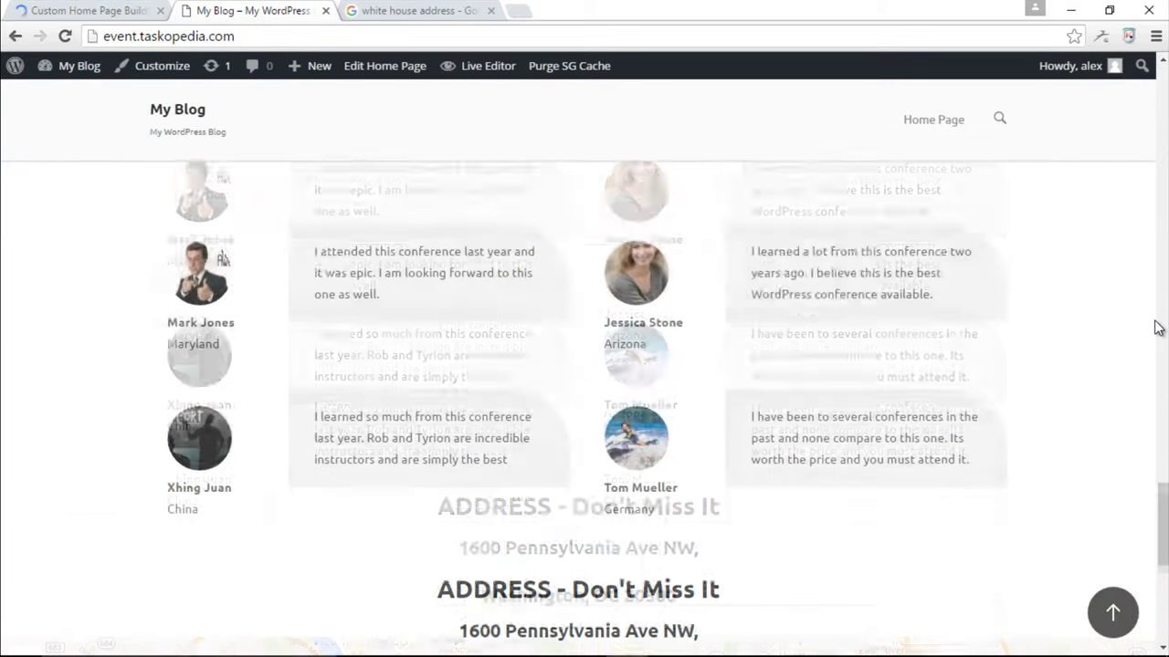
scroll(1156, 328, "up", 10)
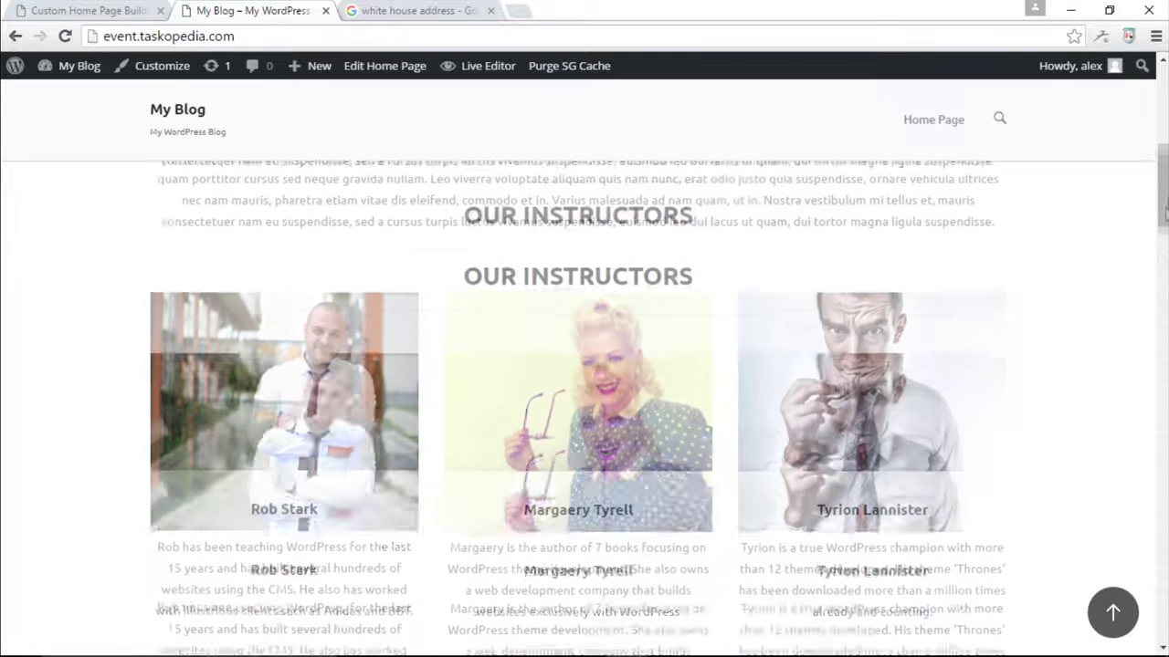
left_click_drag(1165, 212, 1165, 555)
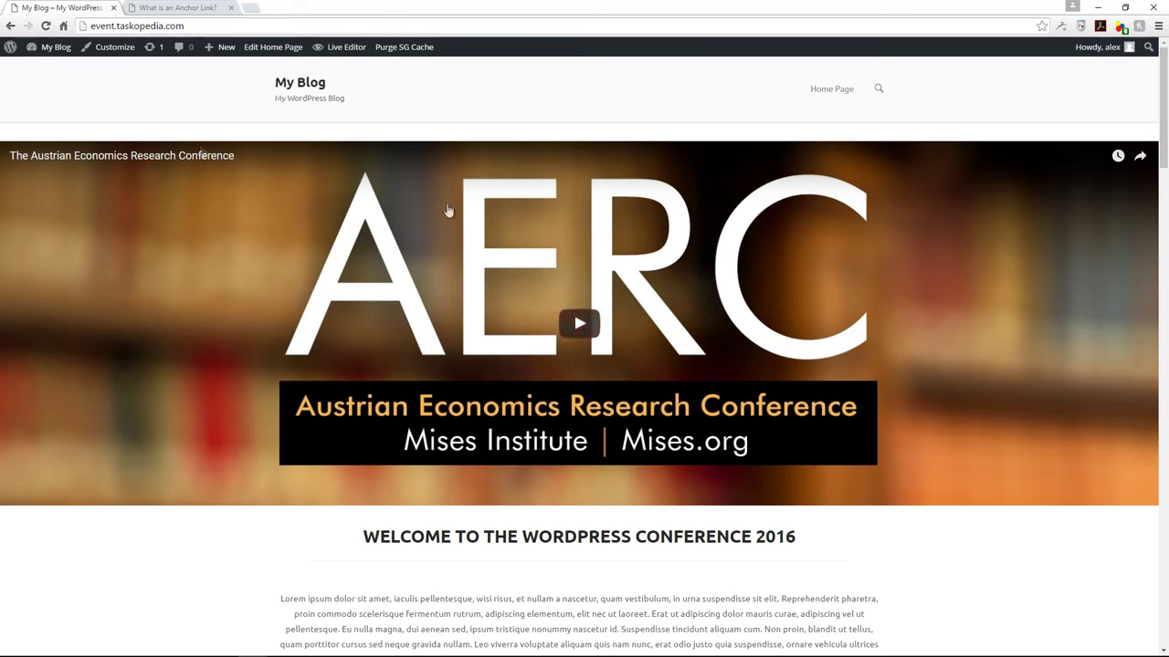
scroll(746, 221, "down", 7)
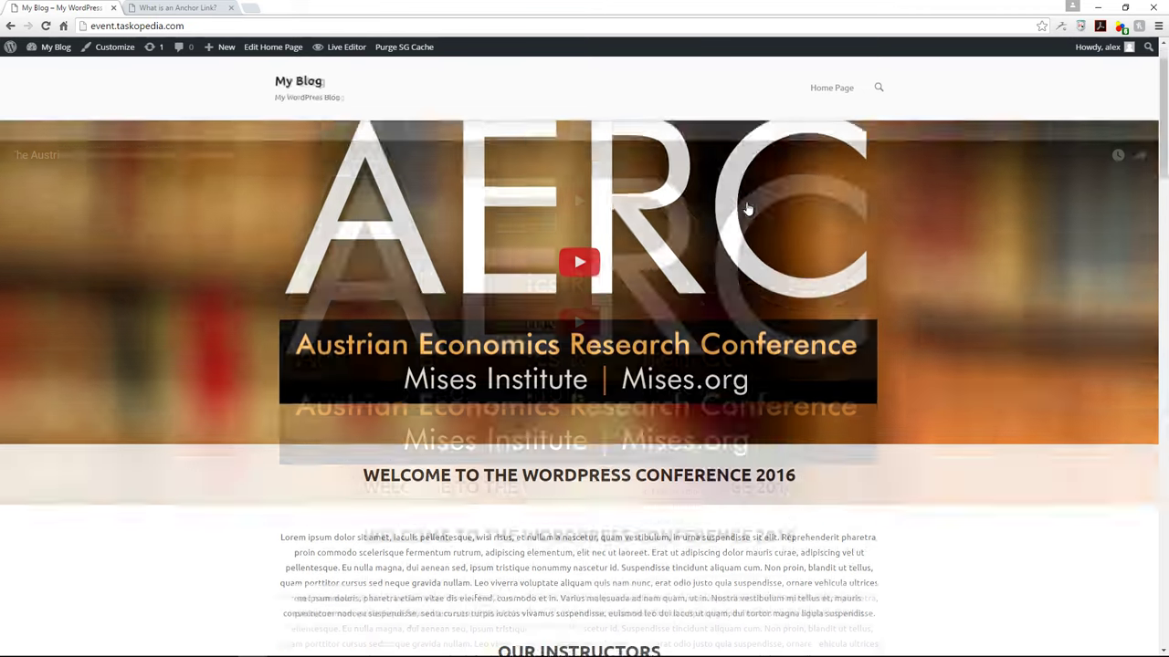
scroll(747, 203, "up", 7)
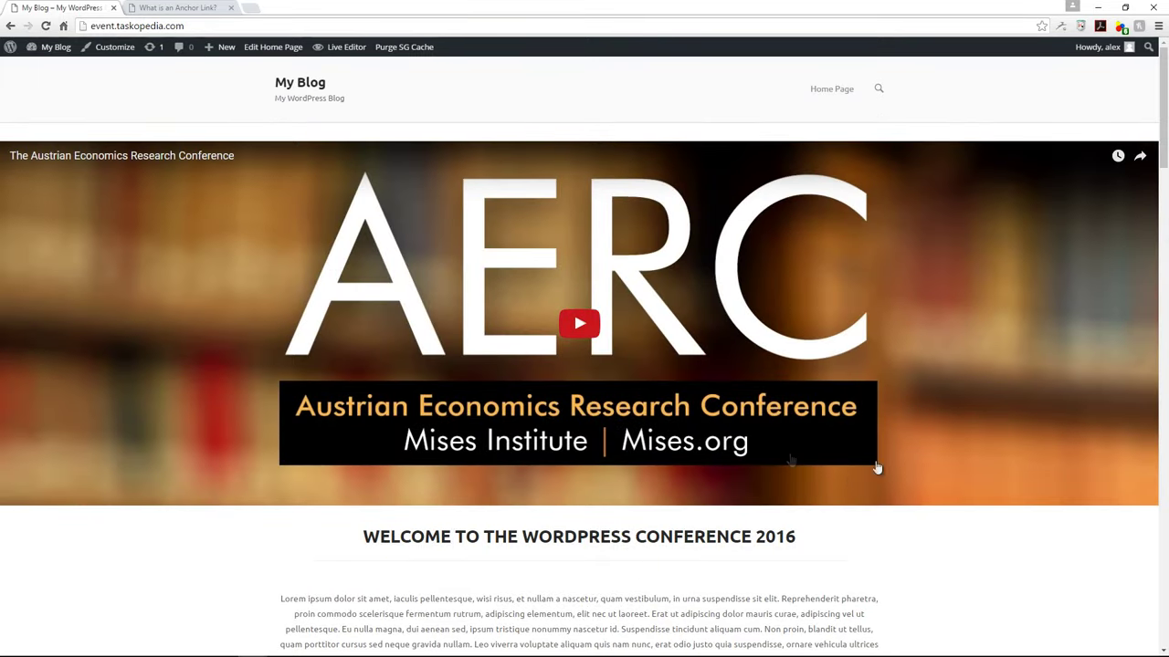
scroll(877, 468, "down", 5)
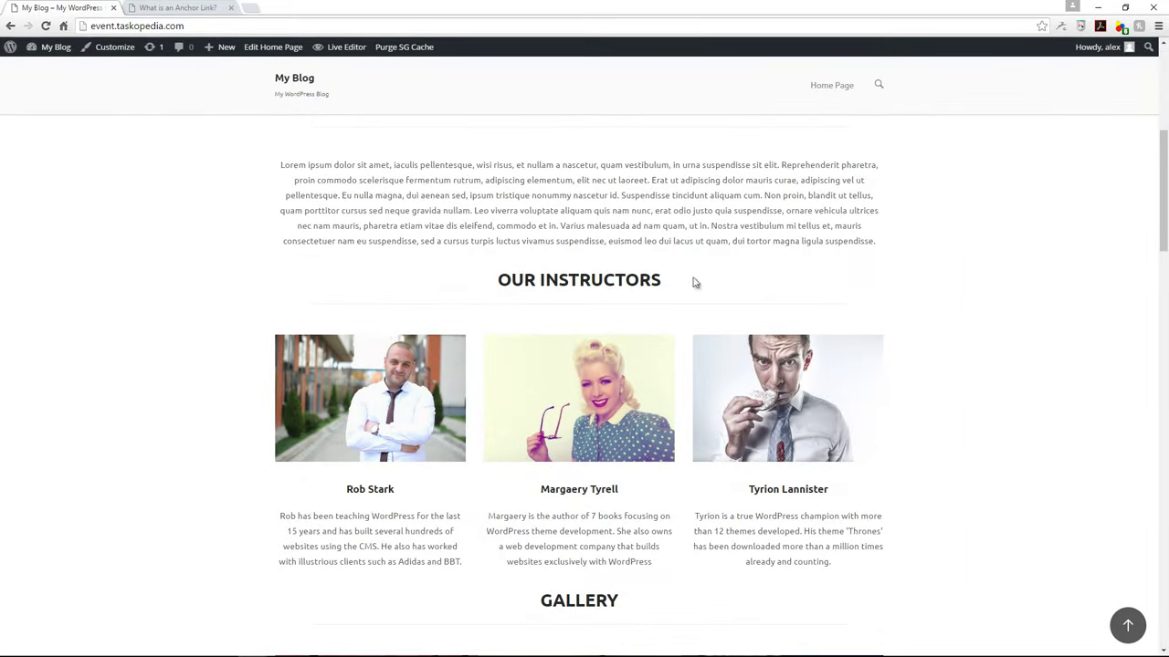
scroll(648, 430, "down", 2)
scroll(696, 449, "down", 10)
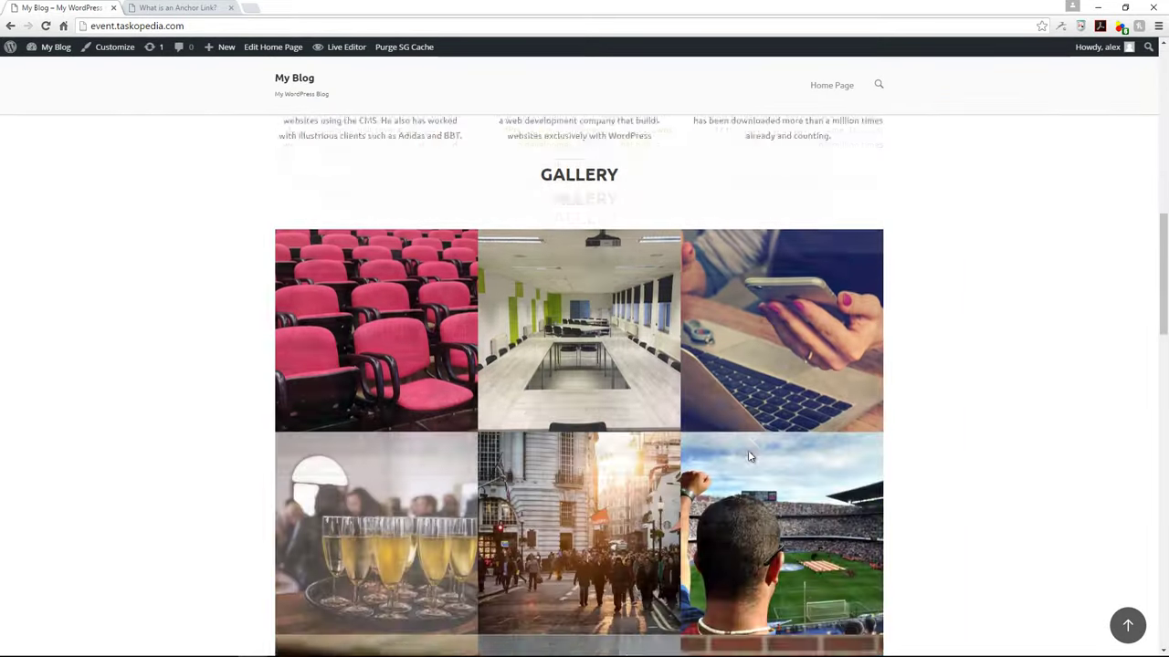
scroll(748, 456, "down", 2)
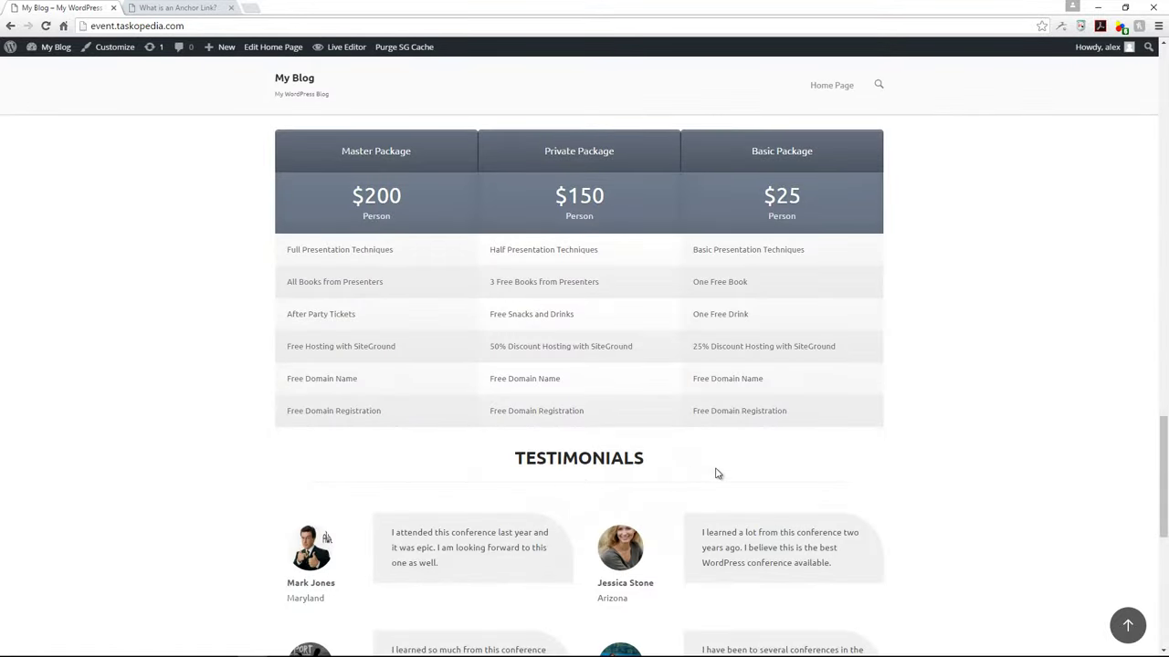
scroll(717, 473, "down", 4)
scroll(910, 422, "up", 10)
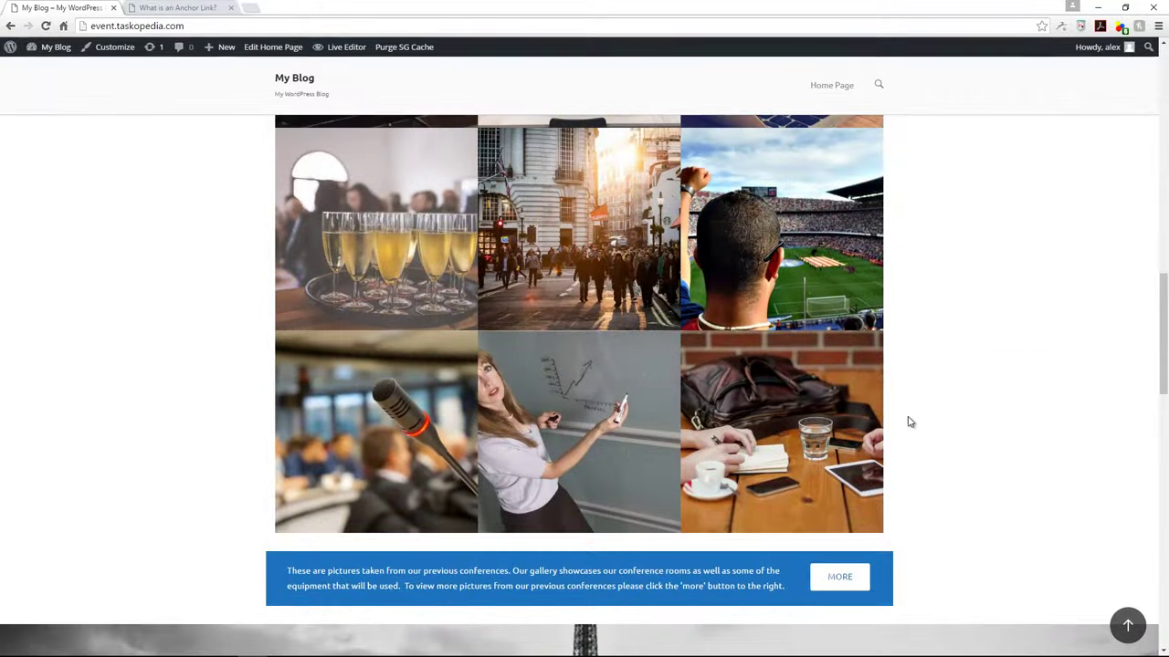
scroll(910, 422, "up", 7)
scroll(910, 421, "up", 6)
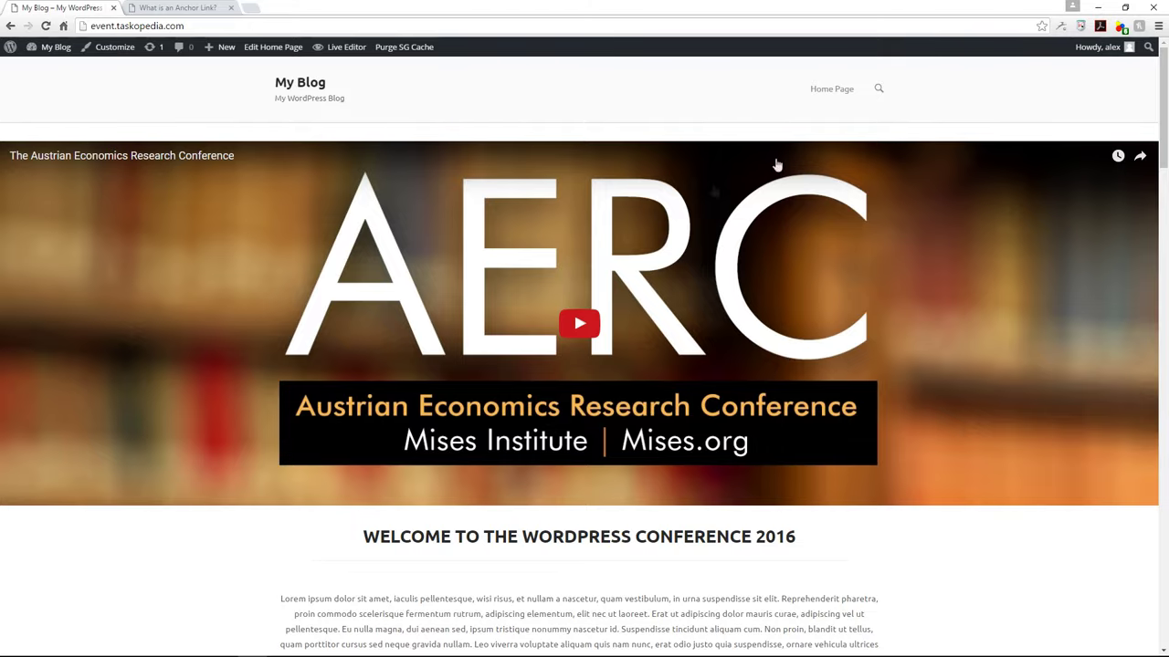
scroll(913, 475, "down", 3)
scroll(913, 473, "down", 5)
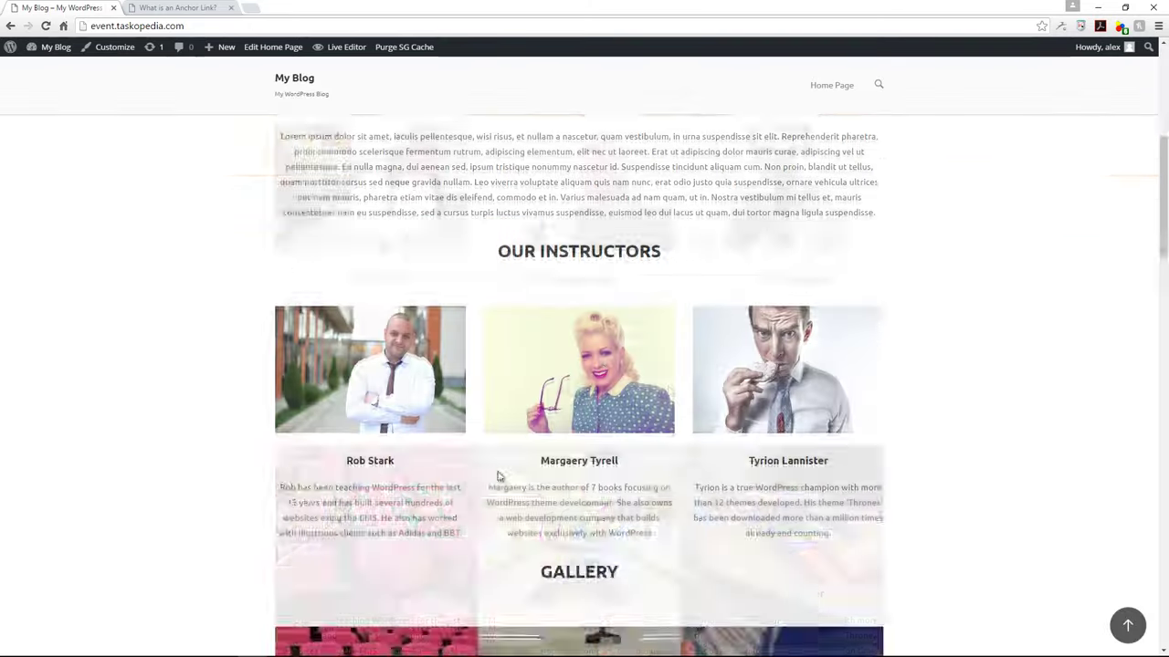
scroll(941, 488, "up", 10)
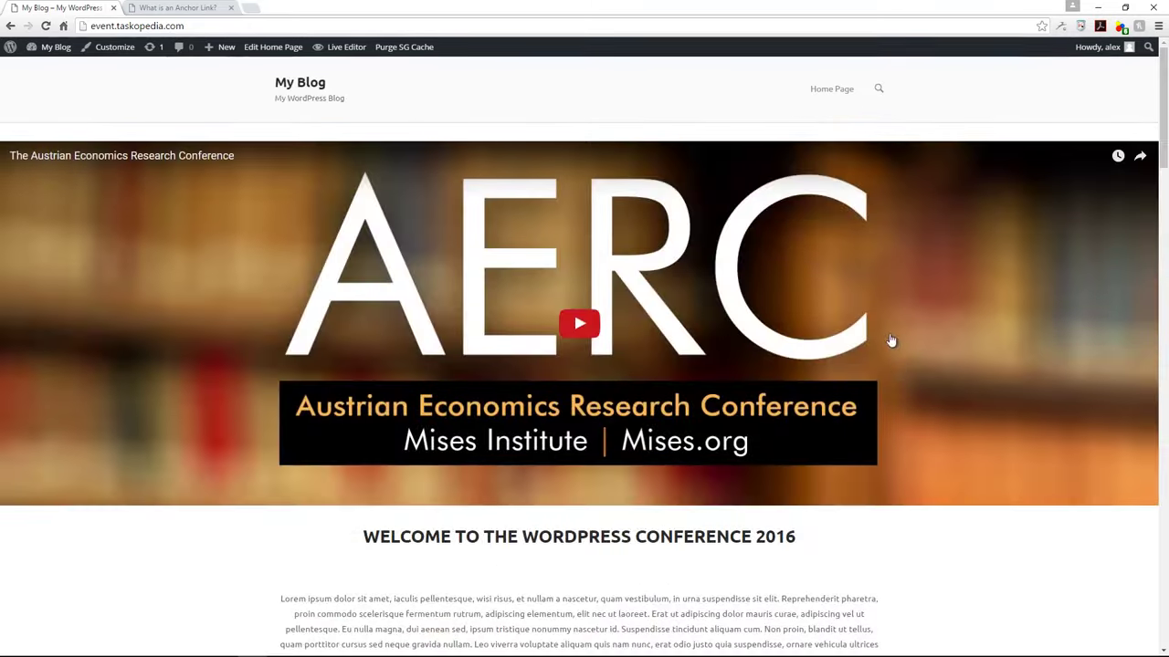
scroll(890, 338, "down", 10)
scroll(871, 262, "down", 3)
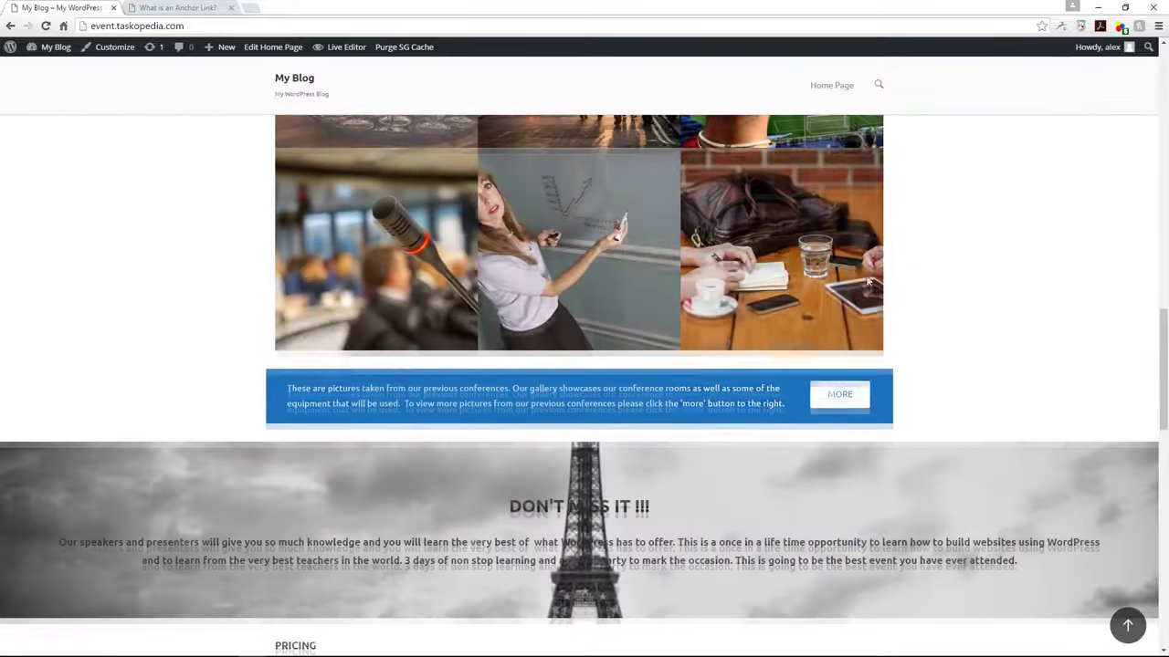
scroll(787, 472, "down", 2)
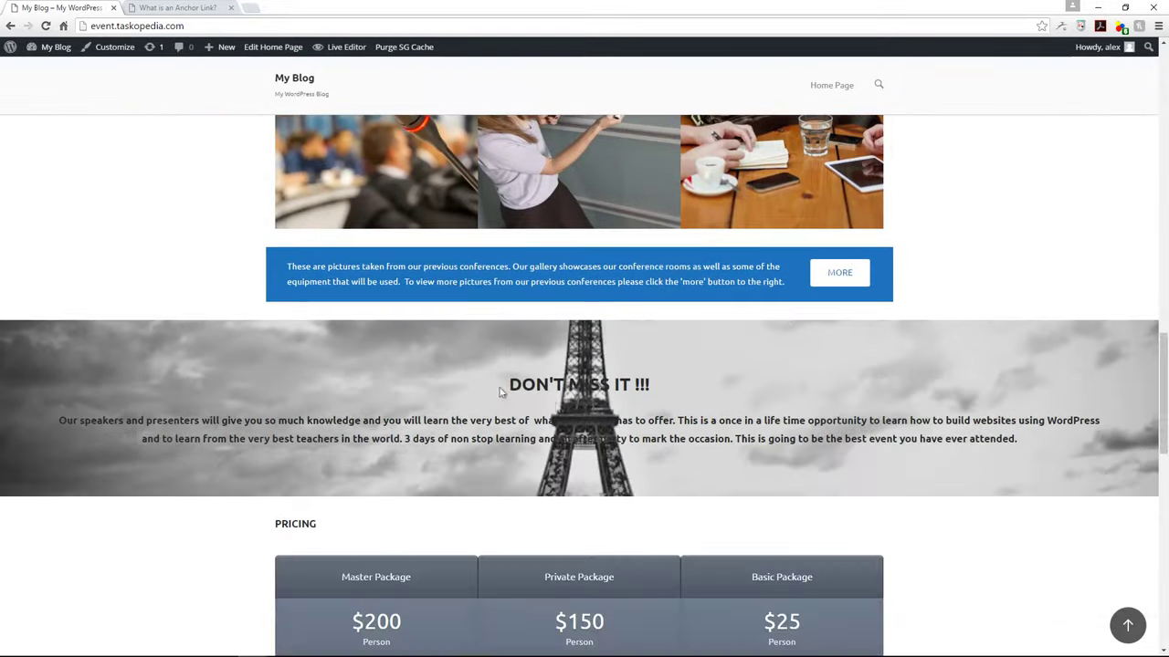
scroll(484, 383, "up", 15)
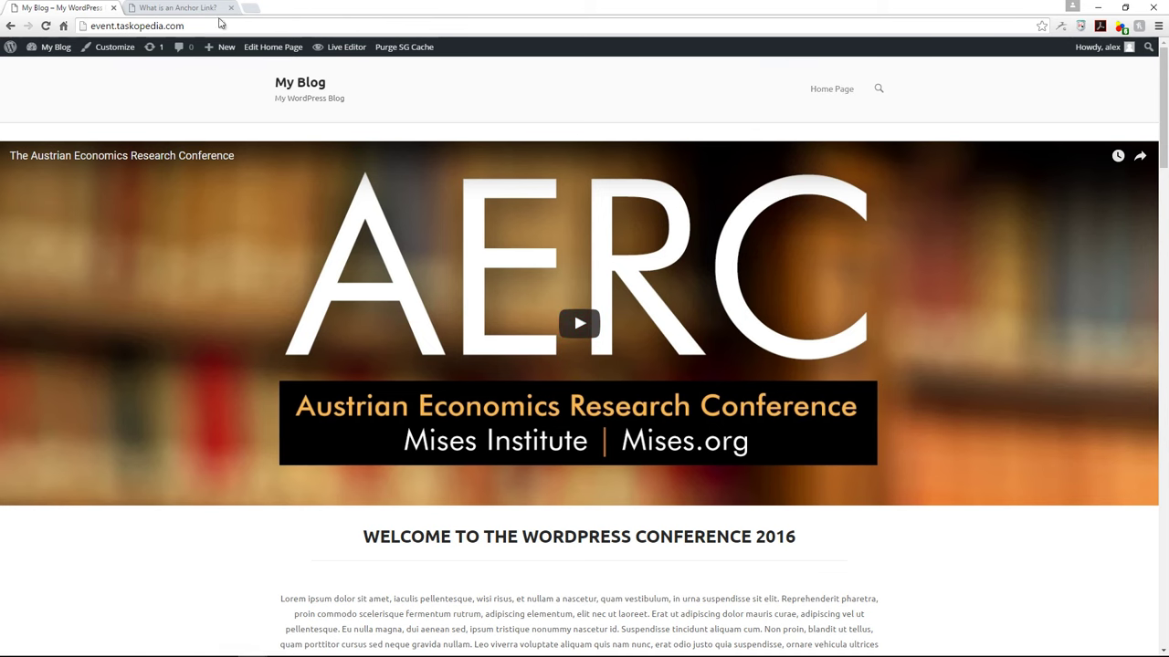
Test the article's anchor links, jumping to the bottom and back to Welcome back!
left_click(202, 11)
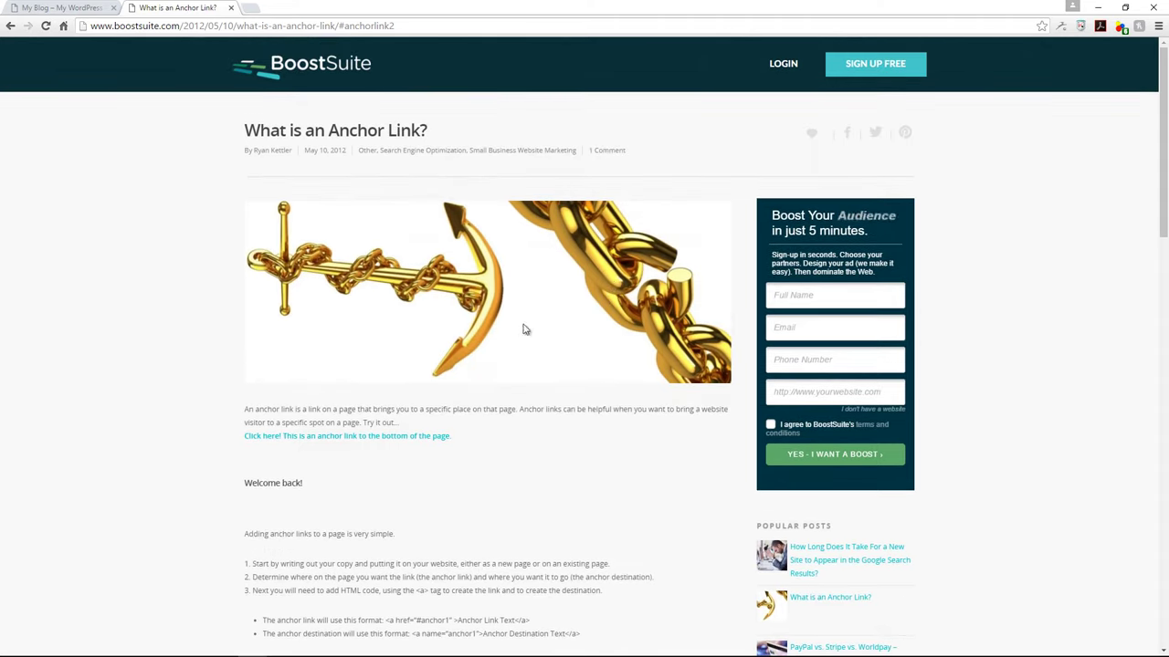
left_click(407, 440)
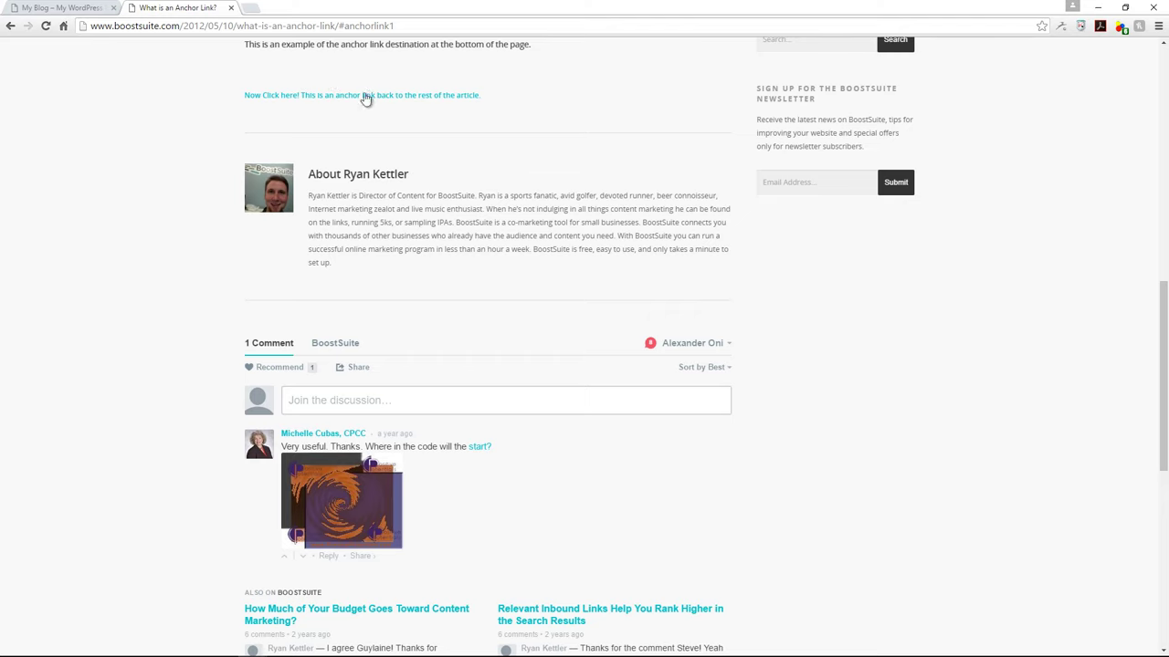
left_click(356, 95)
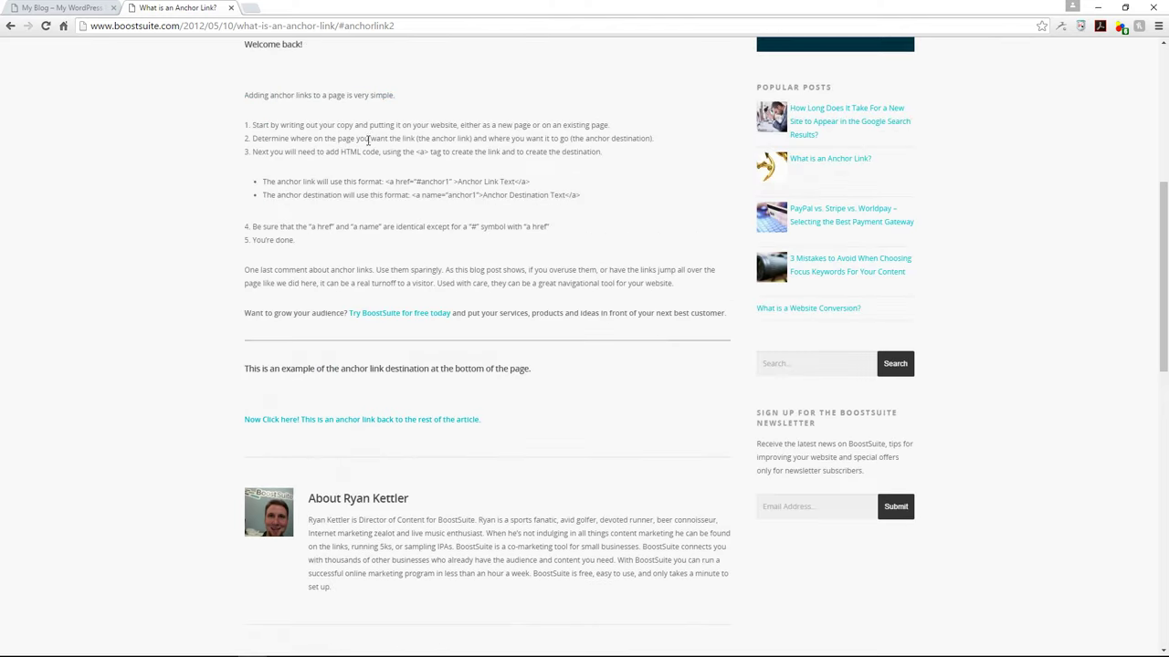
scroll(368, 136, "up", 3)
scroll(361, 304, "up", 2)
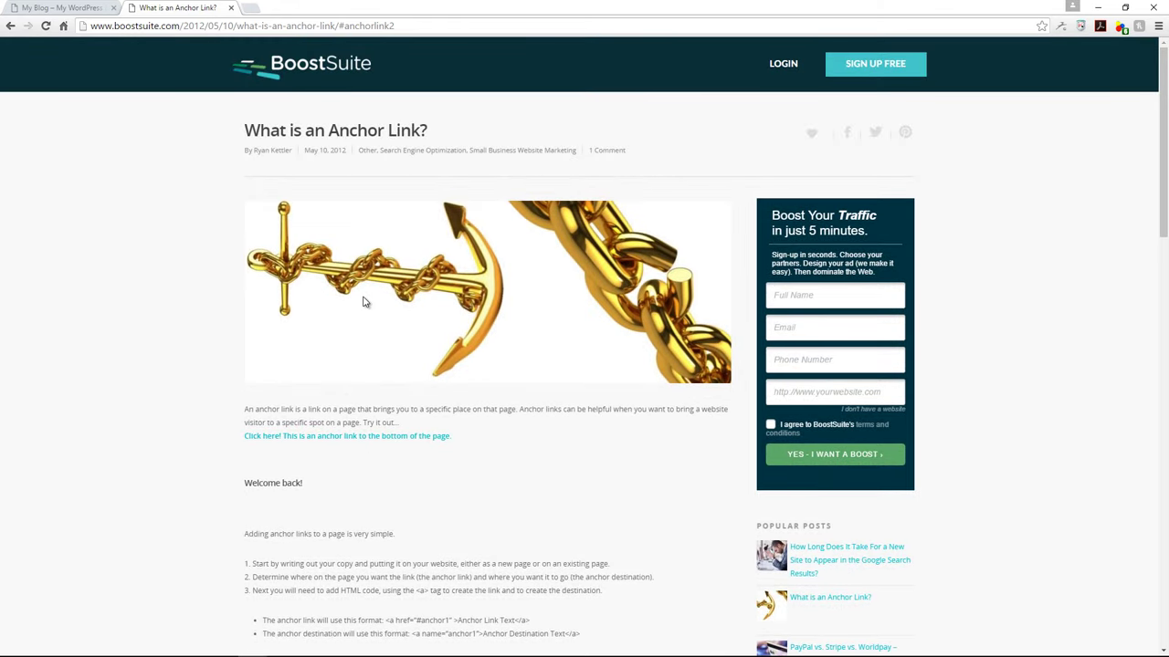
left_click(73, 8)
scroll(760, 319, "down", 5)
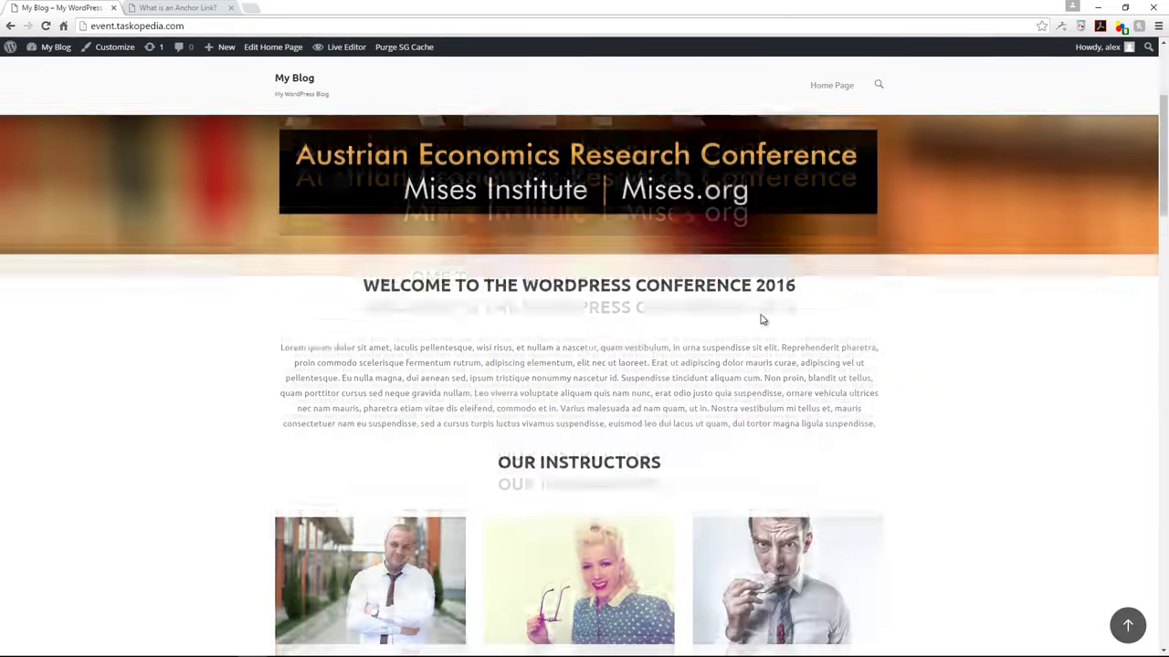
scroll(723, 351, "down", 10)
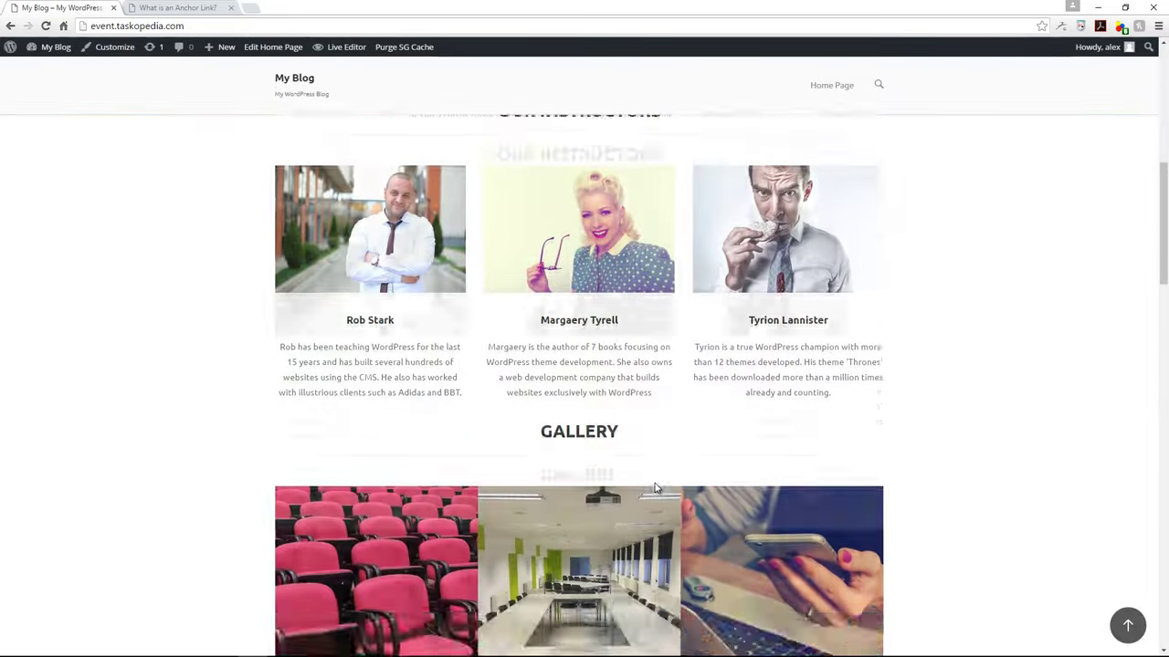
scroll(630, 484, "down", 10)
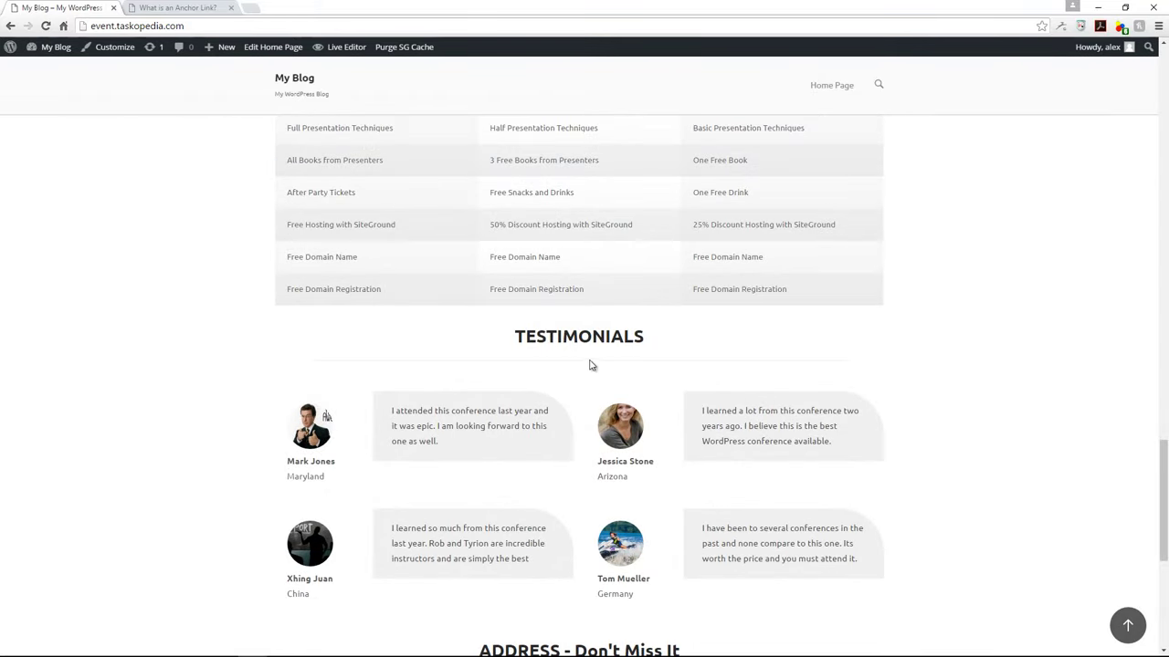
scroll(637, 347, "down", 4)
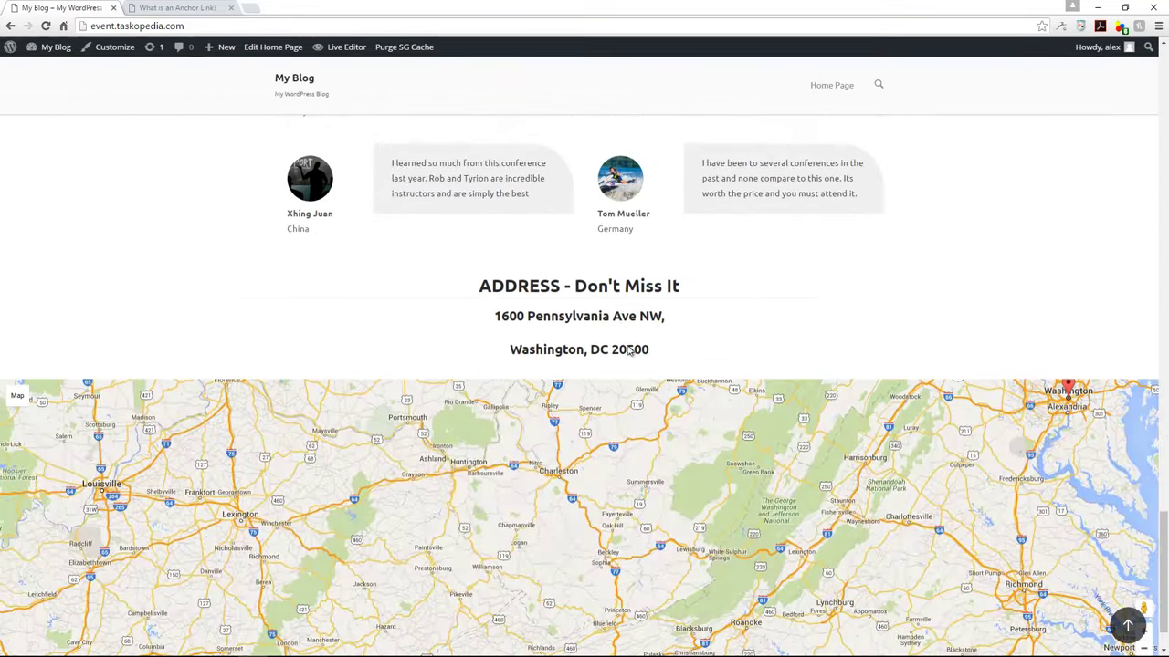
key("Home")
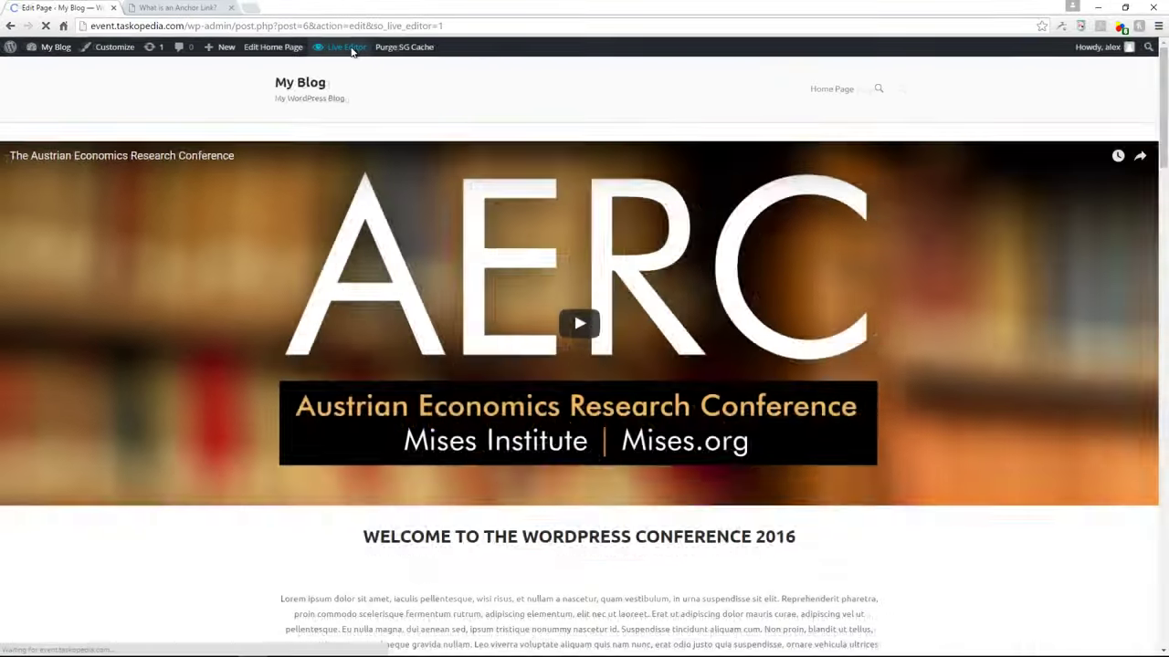
Open the home page in the SiteOrigin Live Editor from the admin bar.
left_click(509, 40)
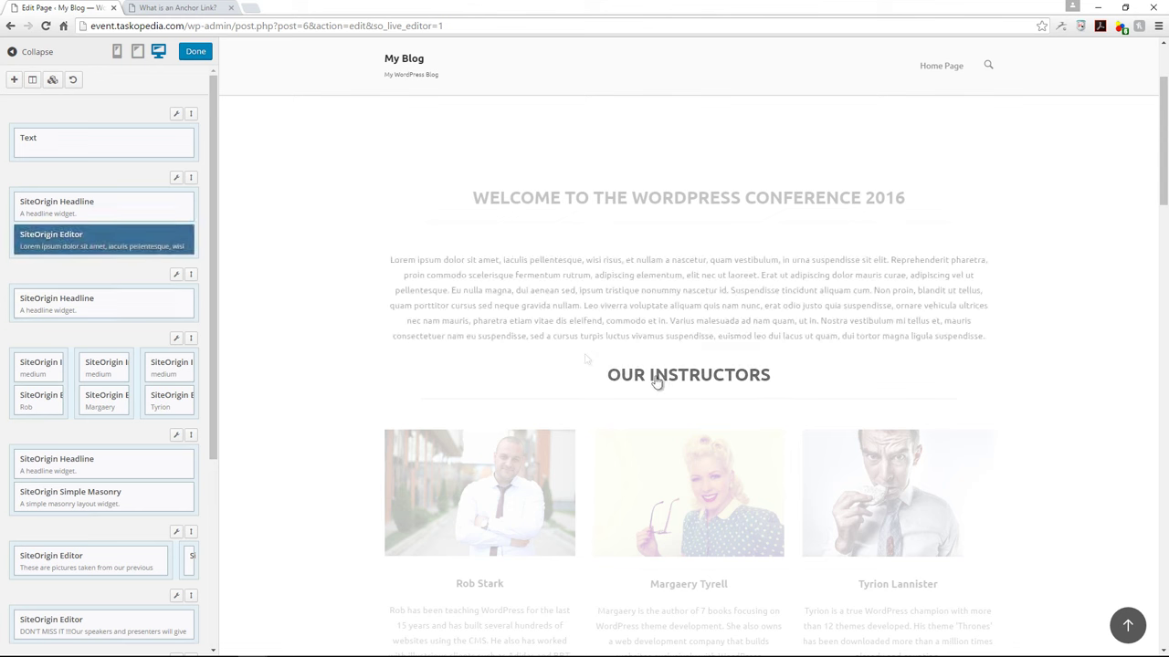
mouse_move(186, 277)
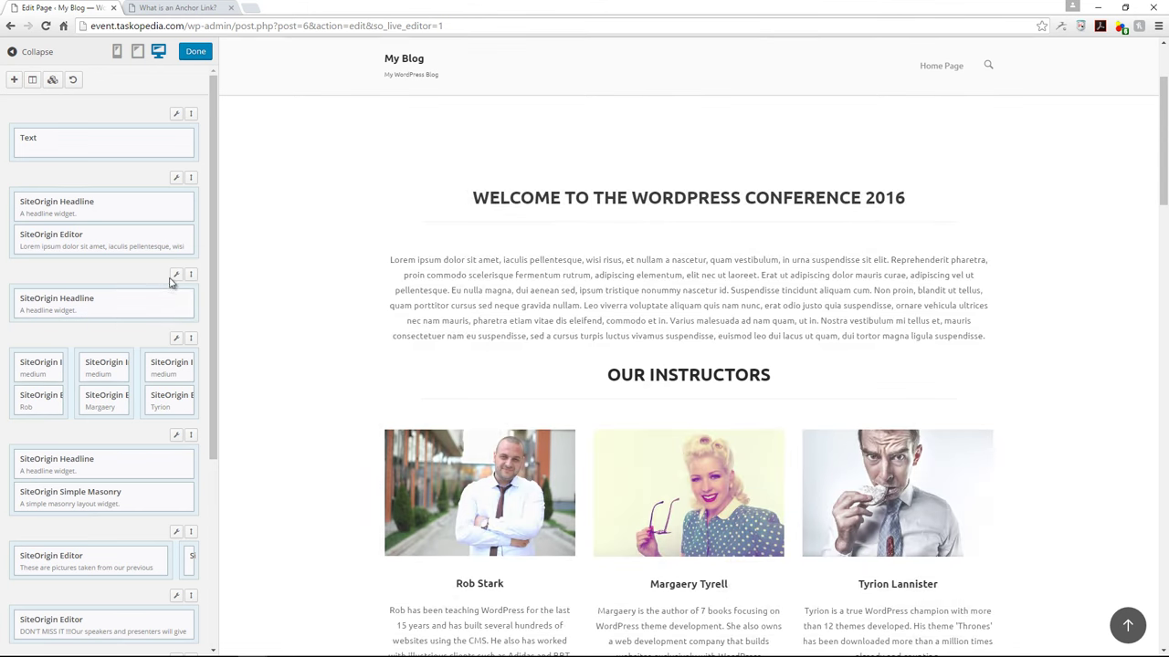
Give the Our Instructors heading row the Row ID row-instructors.
left_click(153, 296)
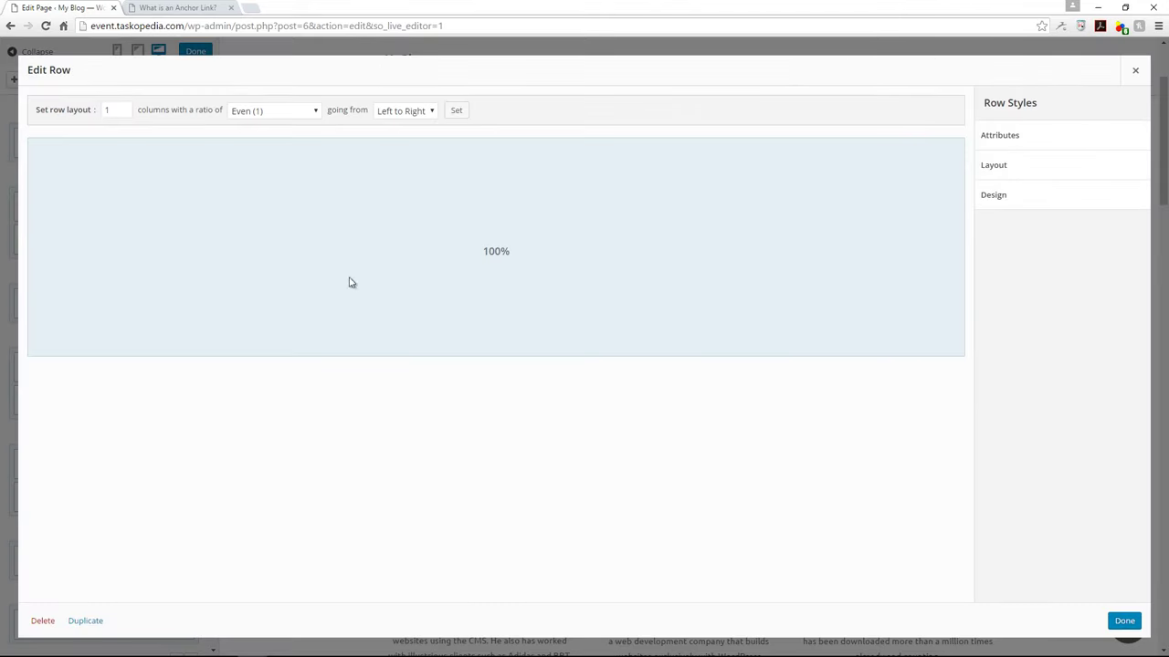
left_click(999, 136)
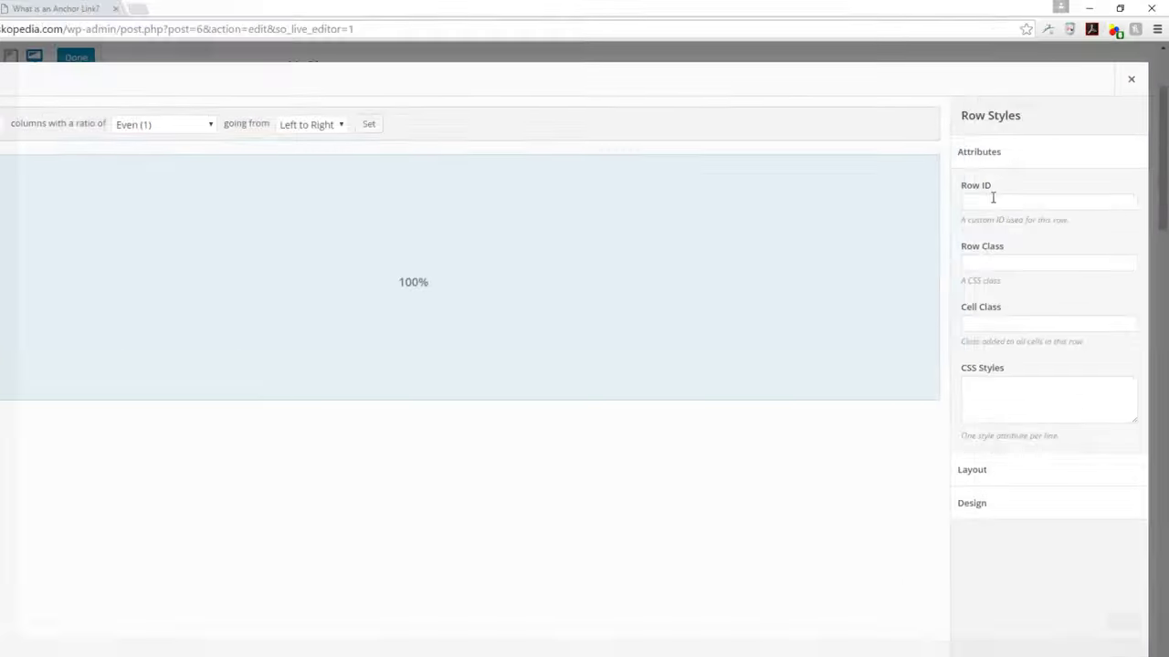
left_click(1010, 181)
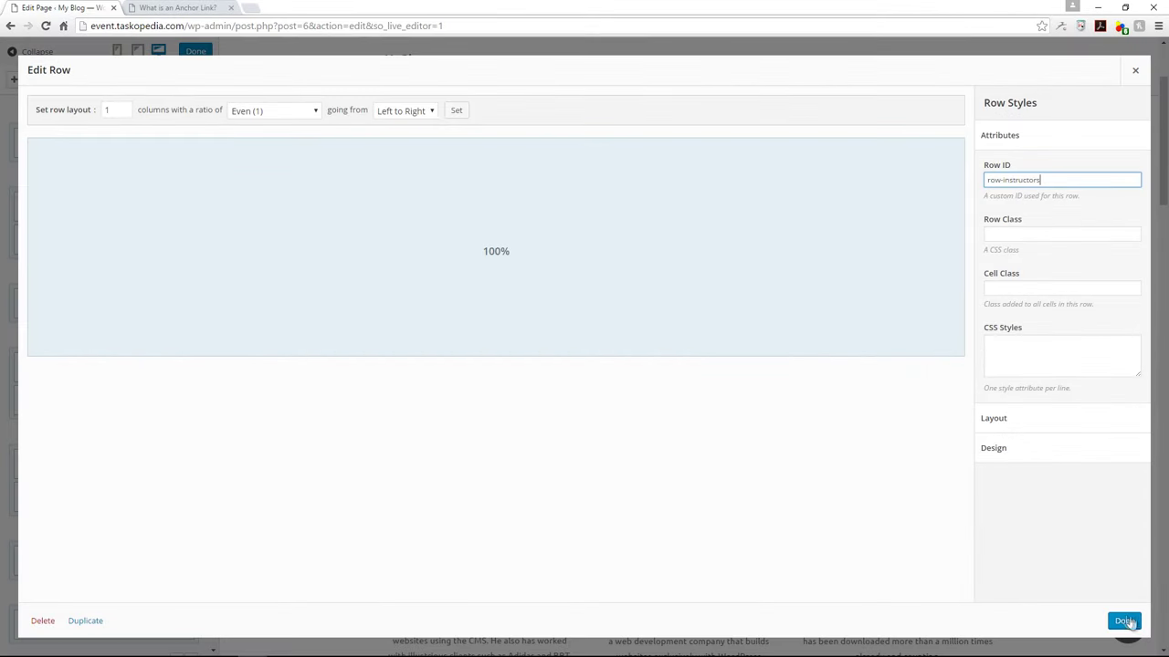
left_click(1128, 622)
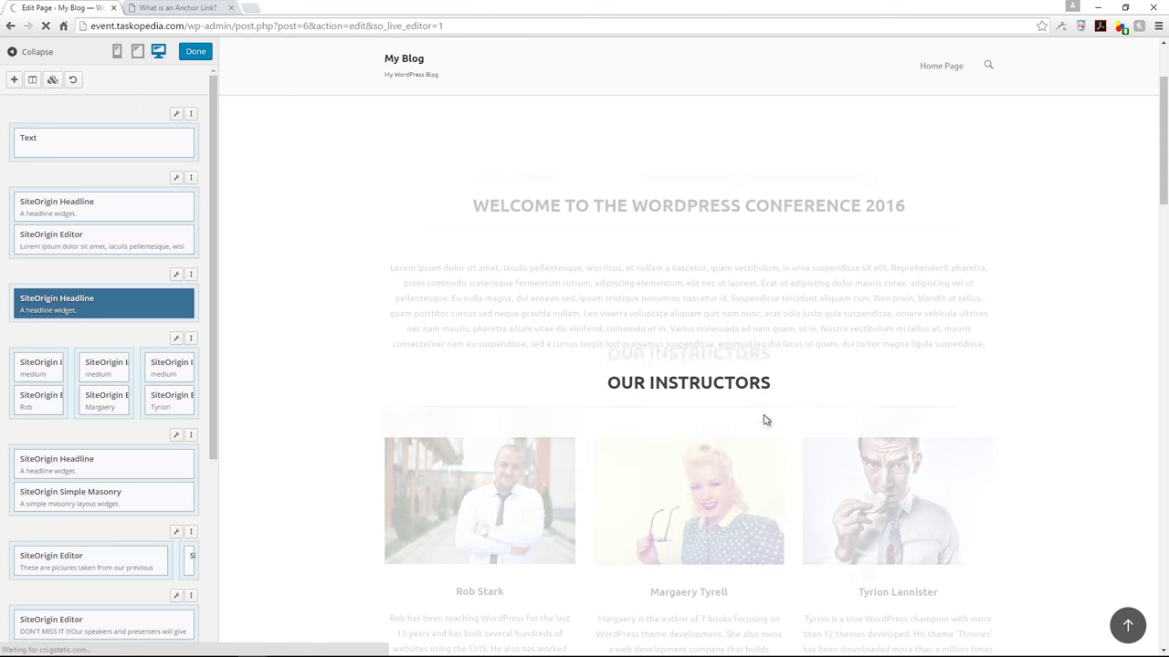
Give the gallery row the Row ID row-gallery.
scroll(764, 417, "down", 2)
scroll(764, 420, "down", 3)
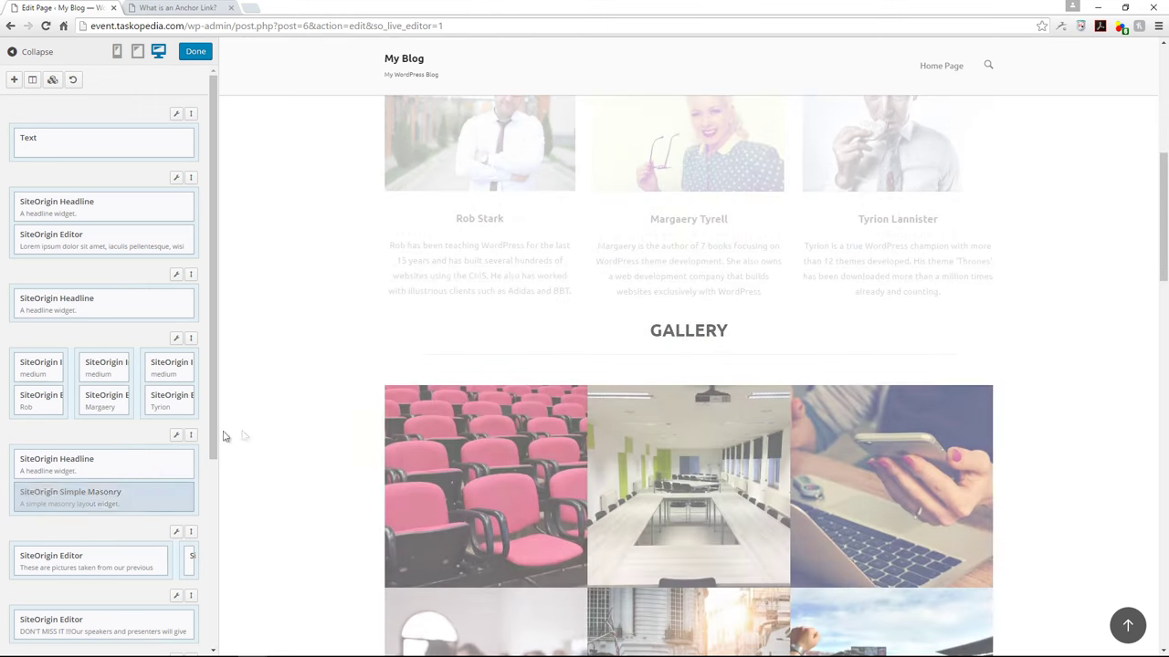
mouse_move(185, 441)
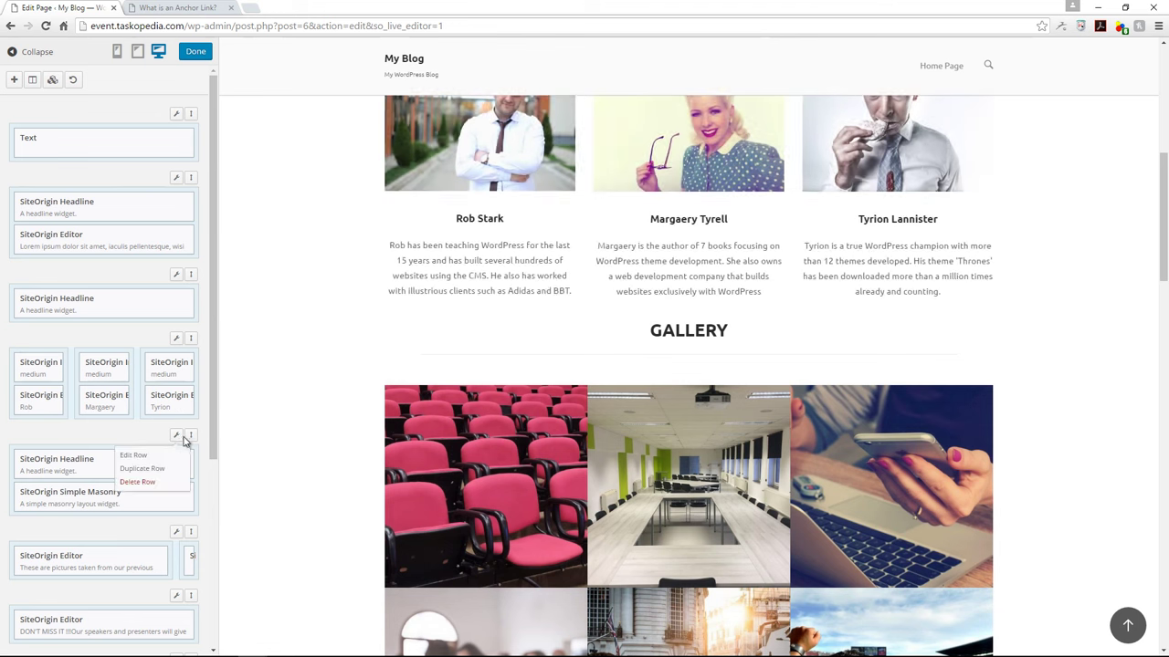
left_click(134, 455)
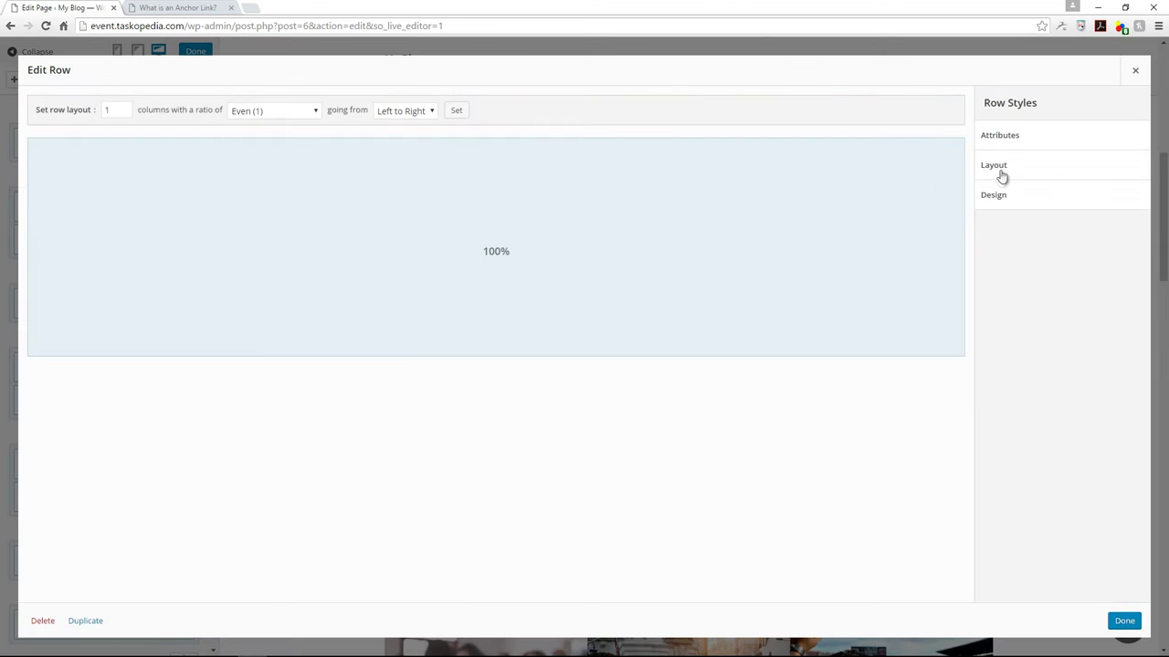
left_click(1001, 136)
left_click(1021, 173)
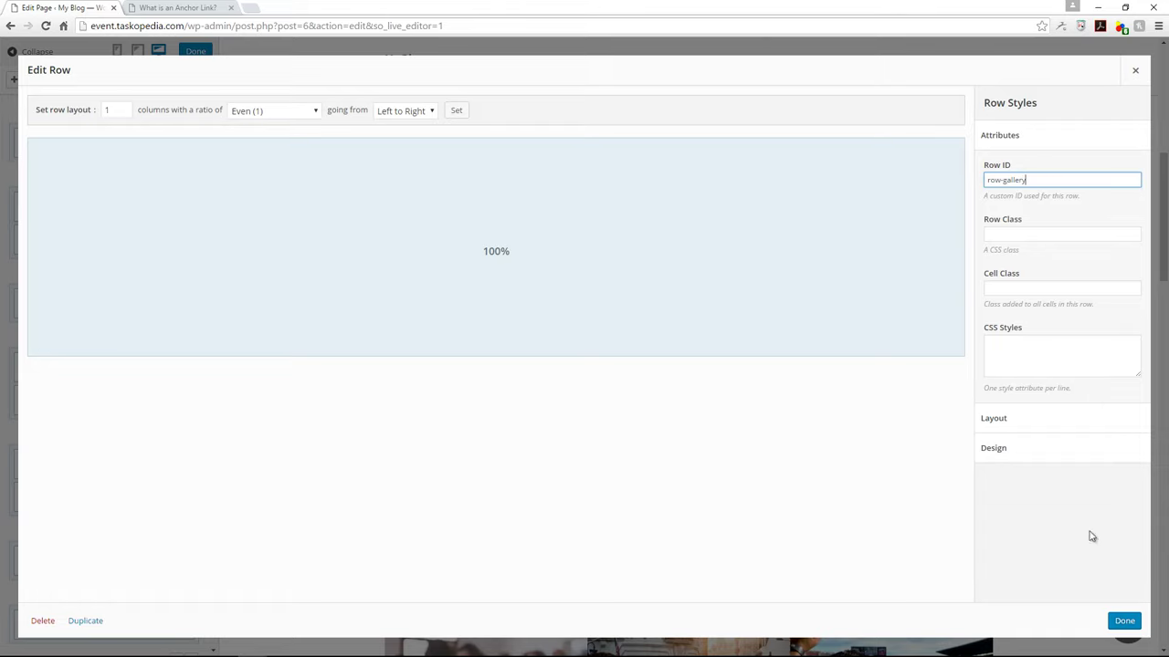
left_click(1124, 624)
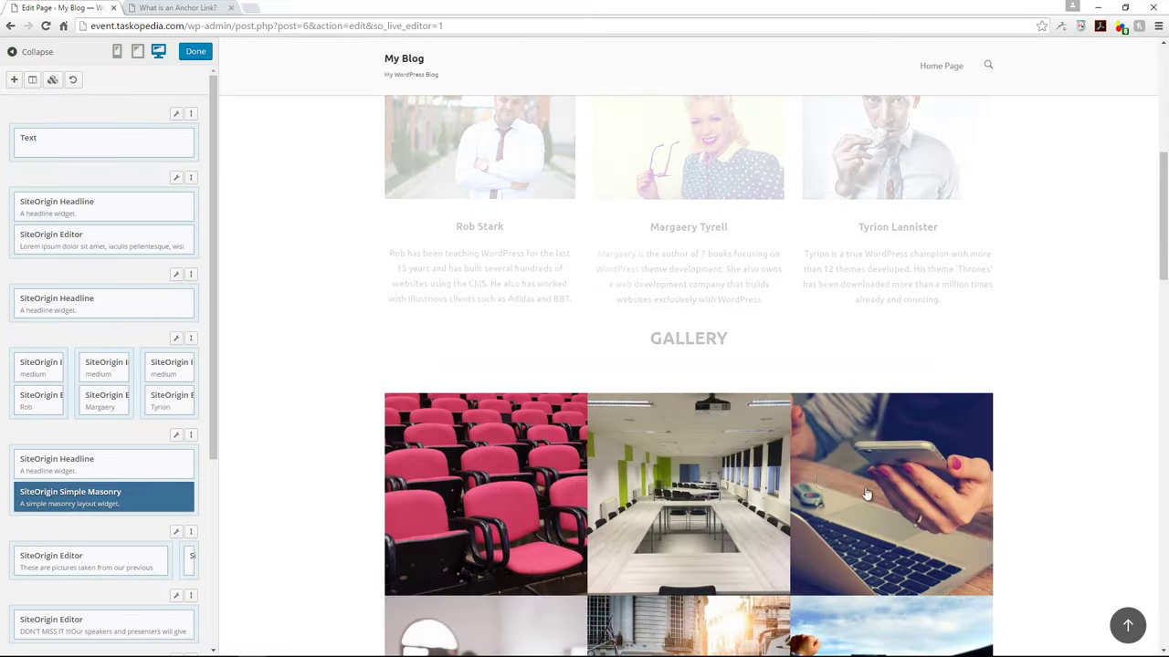
Give the pricing row the Row ID row-pricing.
scroll(867, 494, "down", 3)
scroll(866, 494, "down", 10)
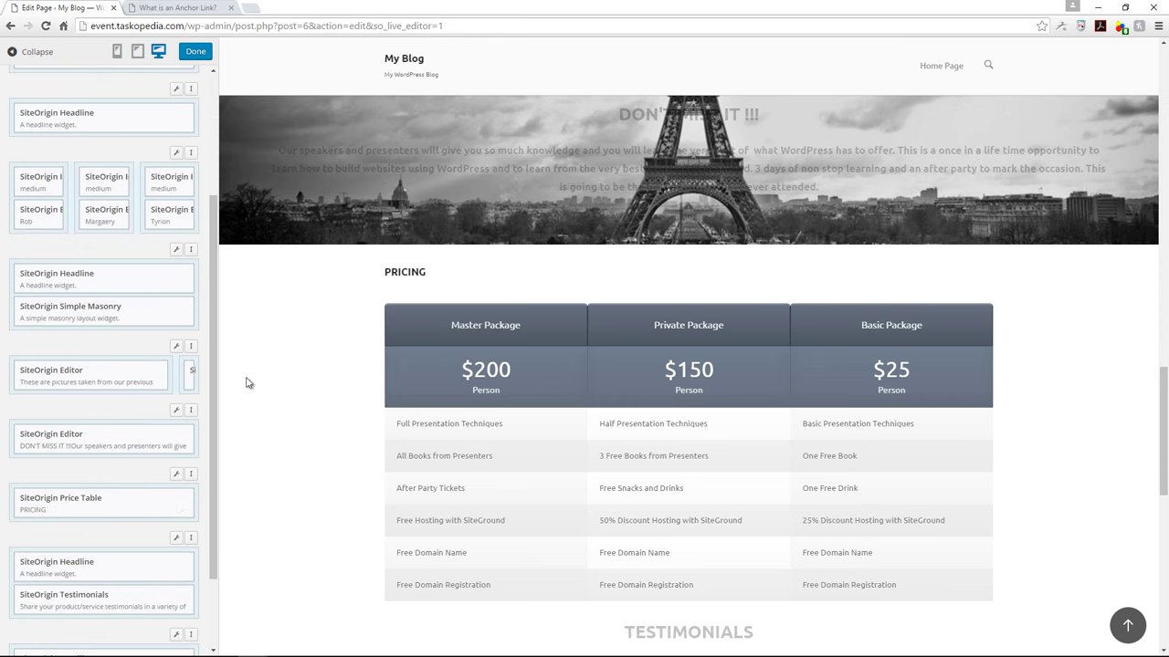
mouse_move(176, 474)
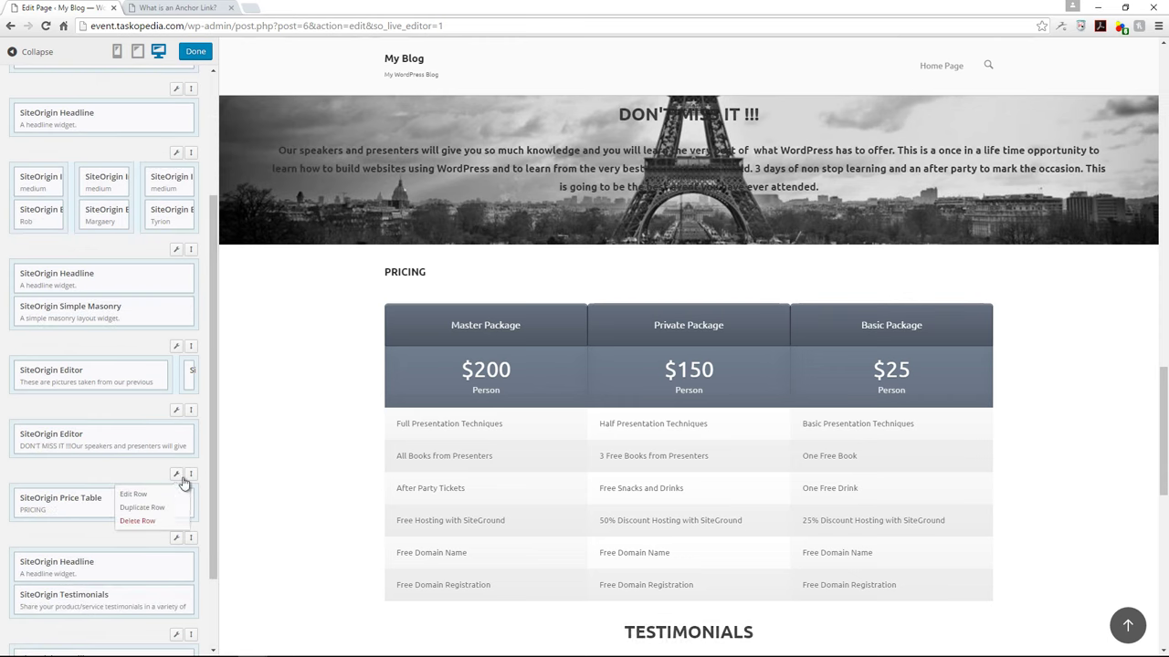
left_click(144, 495)
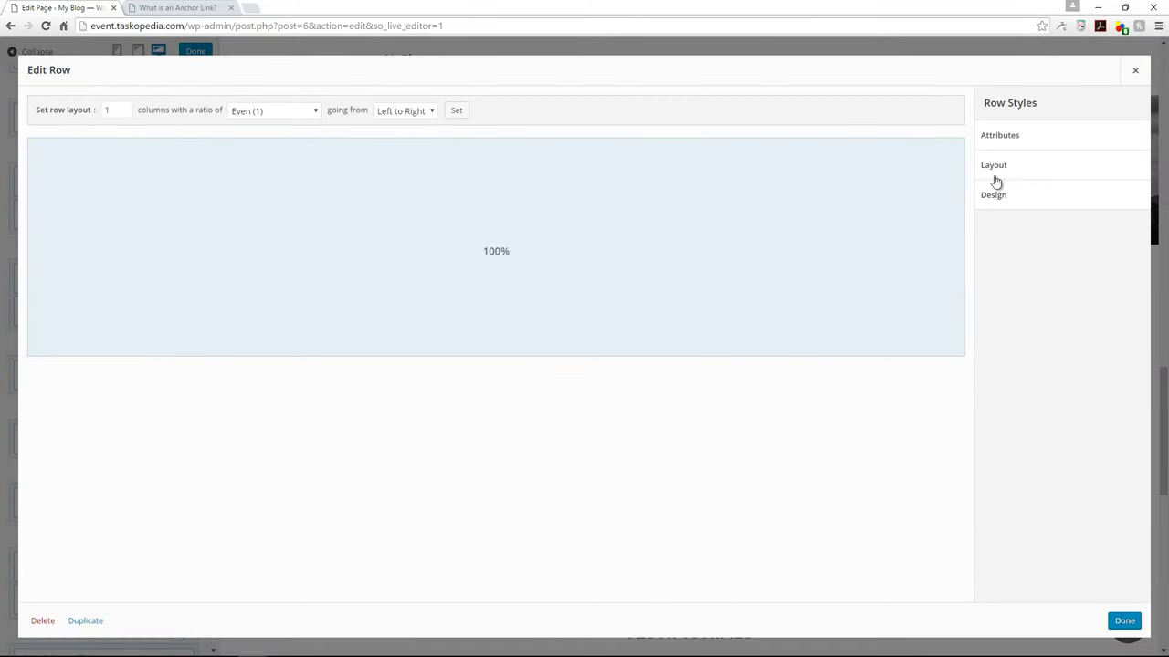
left_click(999, 134)
left_click(1004, 178)
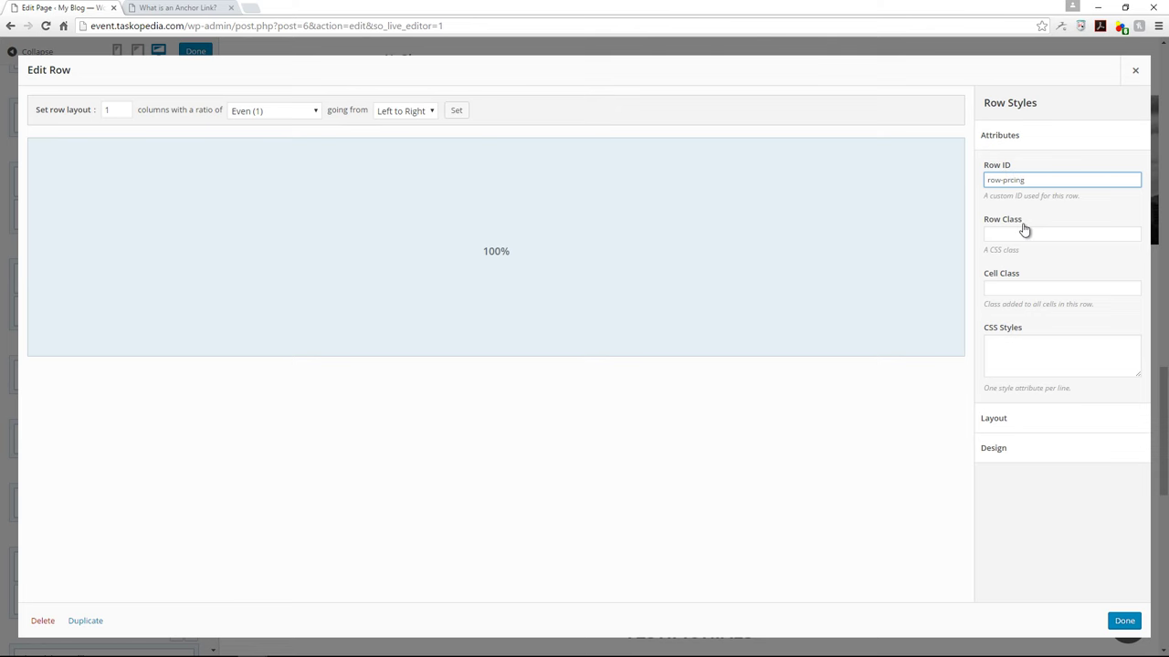
left_click(1125, 623)
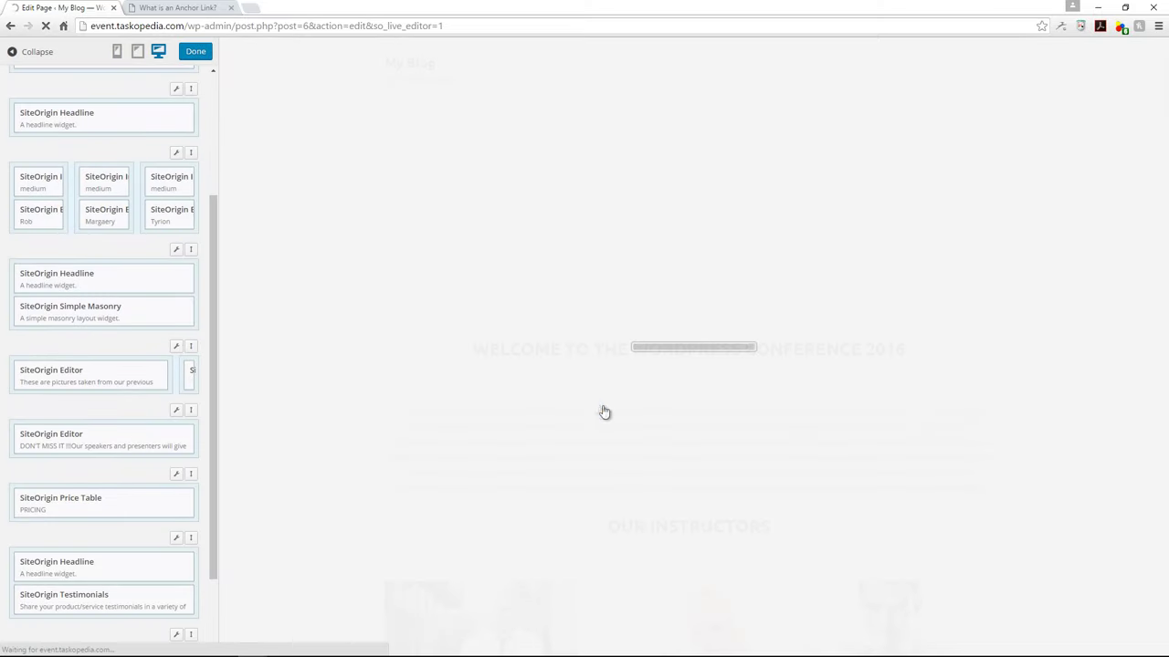
scroll(934, 438, "down", 4)
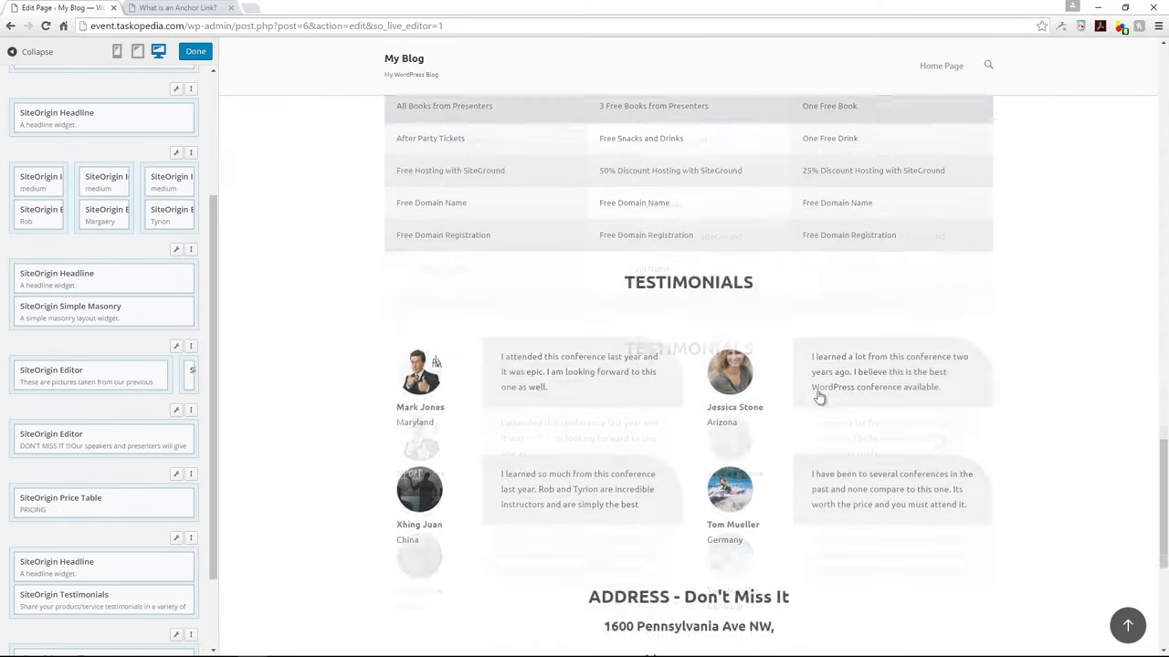
Set the Testimonials row's Row ID to row-testimonial.
mouse_move(178, 544)
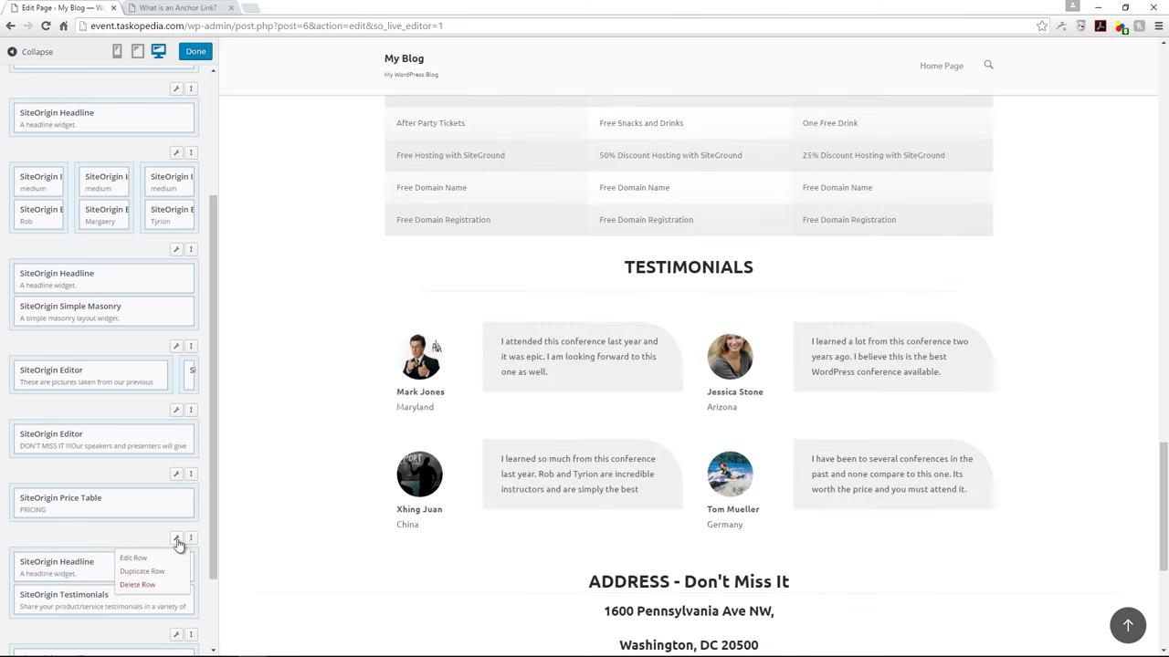
left_click(135, 558)
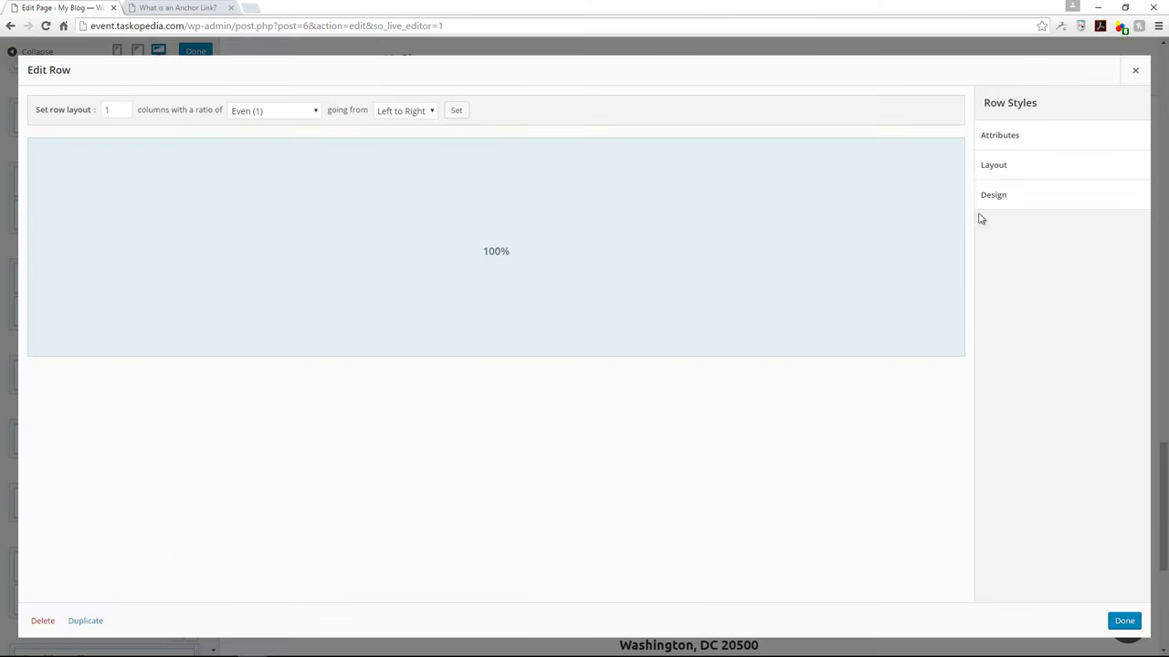
left_click(1013, 135)
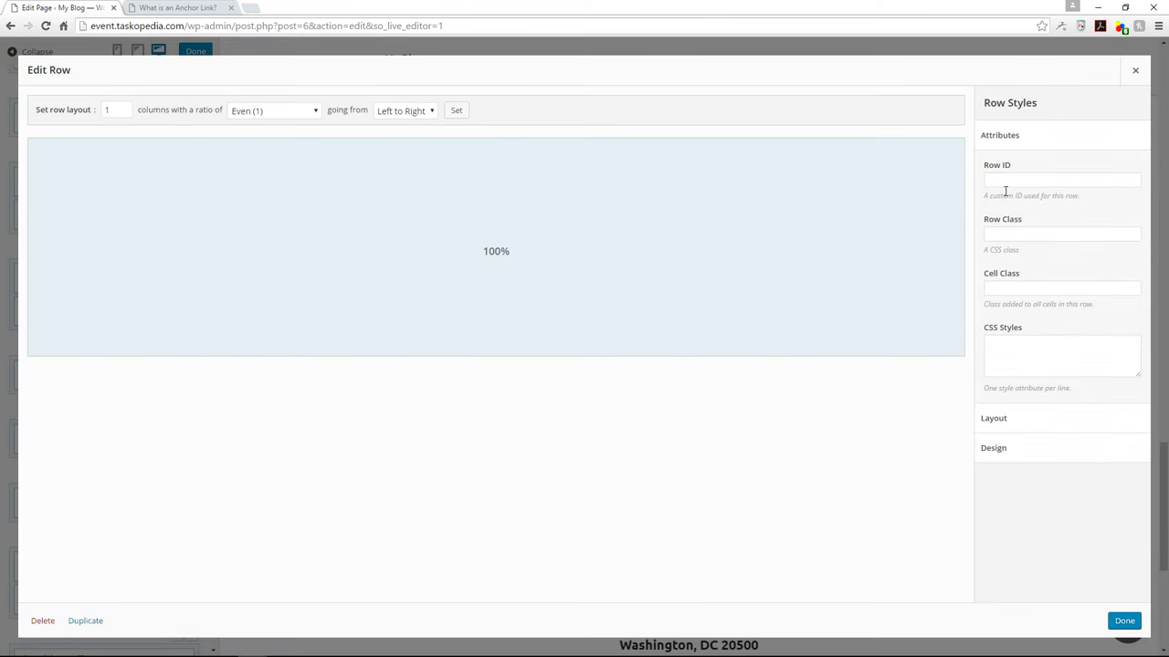
left_click(1005, 180)
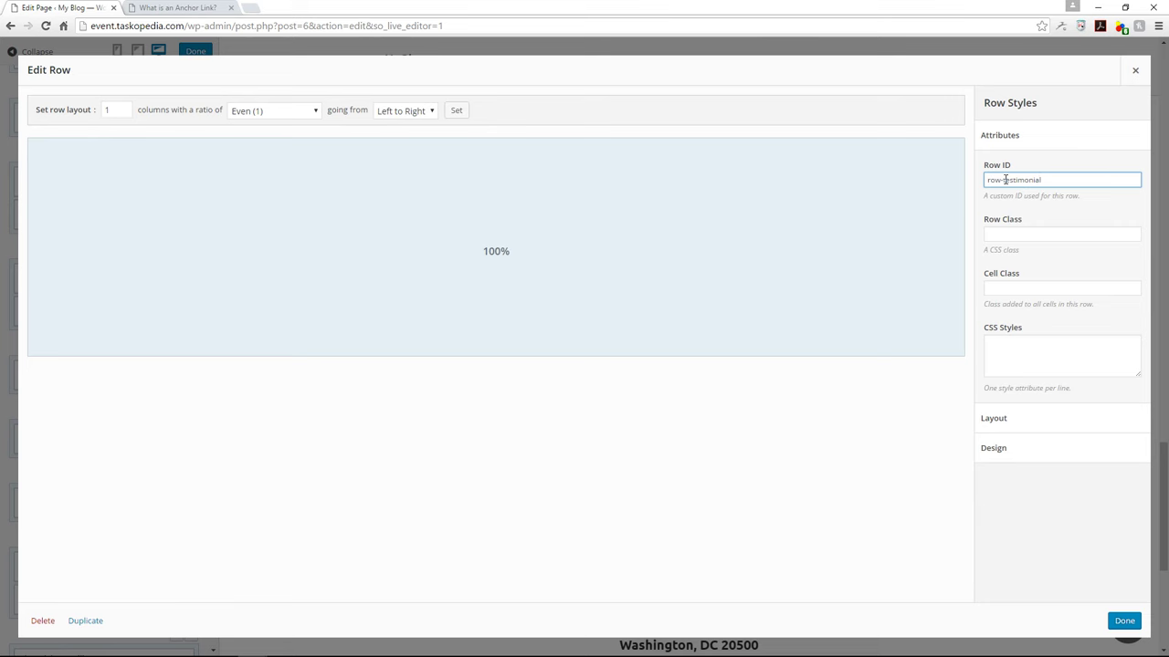
left_click(1122, 621)
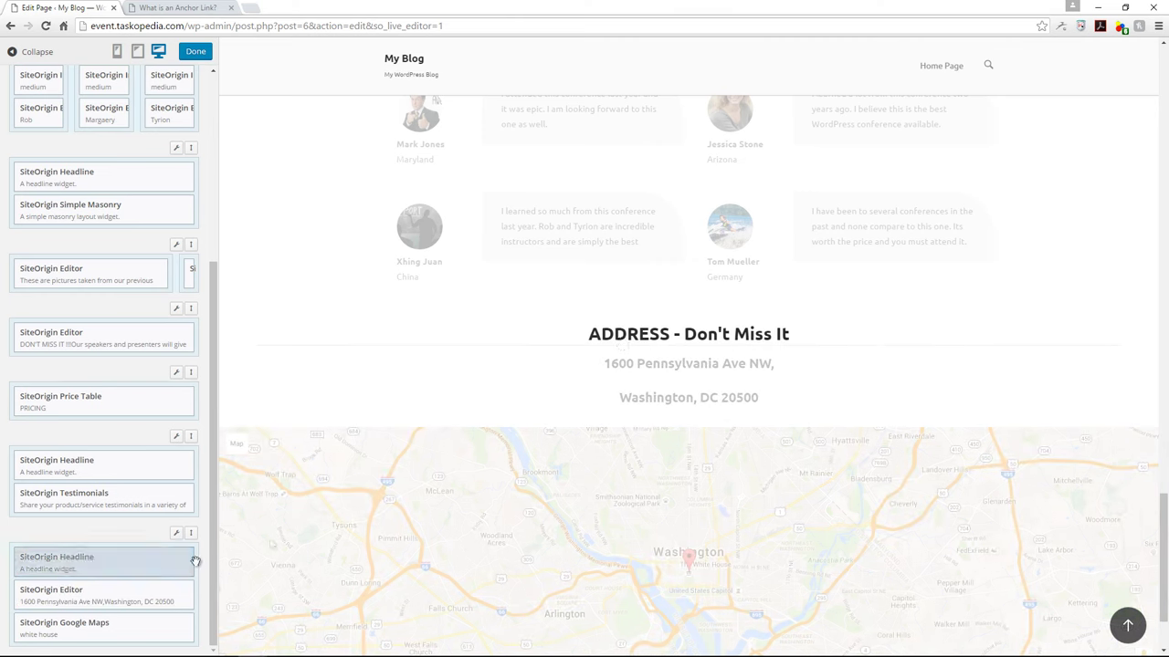
Set the Address row's Row ID to row-contact.
mouse_move(178, 536)
left_click(147, 553)
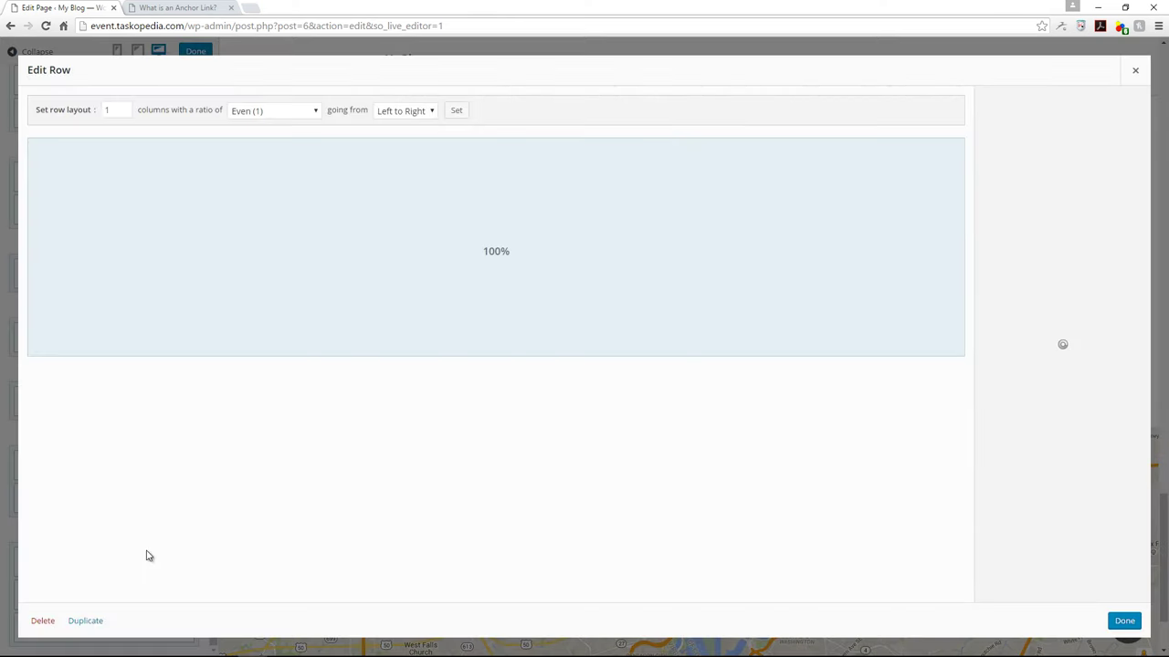
left_click(999, 136)
left_click(1009, 182)
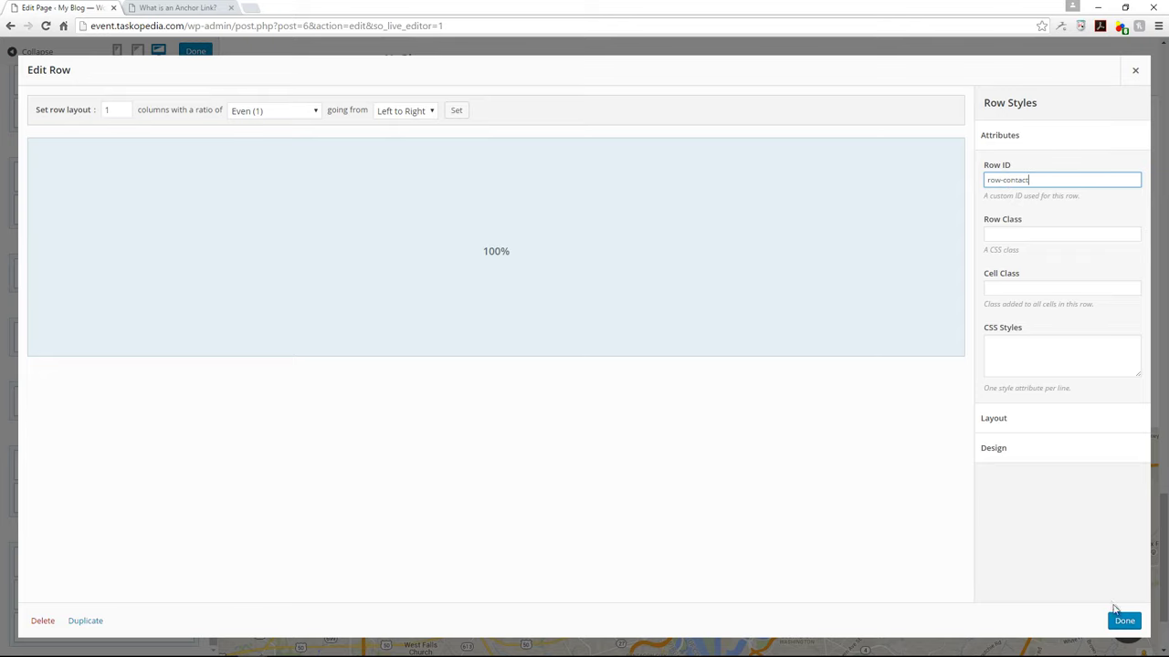
left_click(1122, 621)
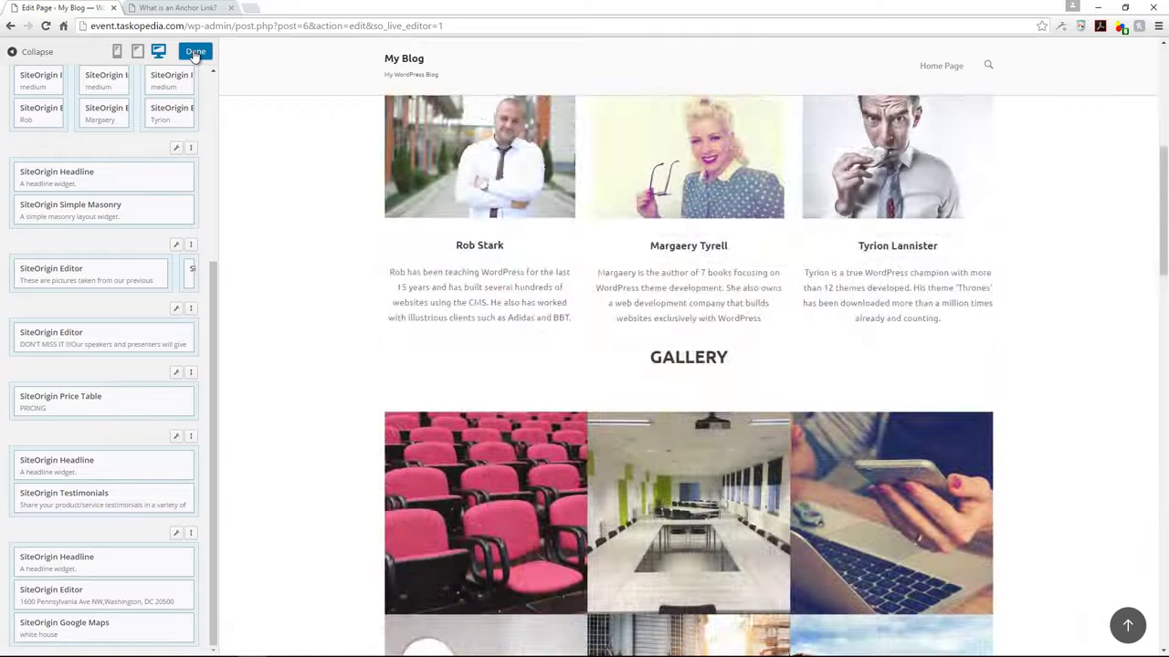
Update the home page, then create a new menu named Main Menu.
left_click(195, 51)
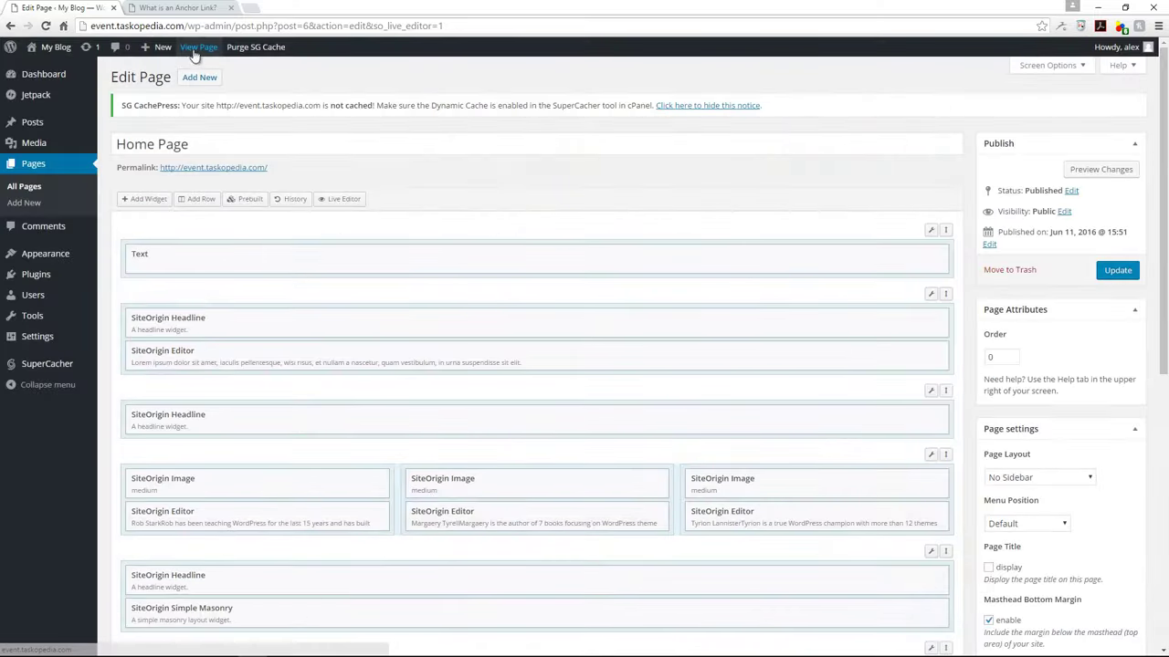
left_click(1121, 270)
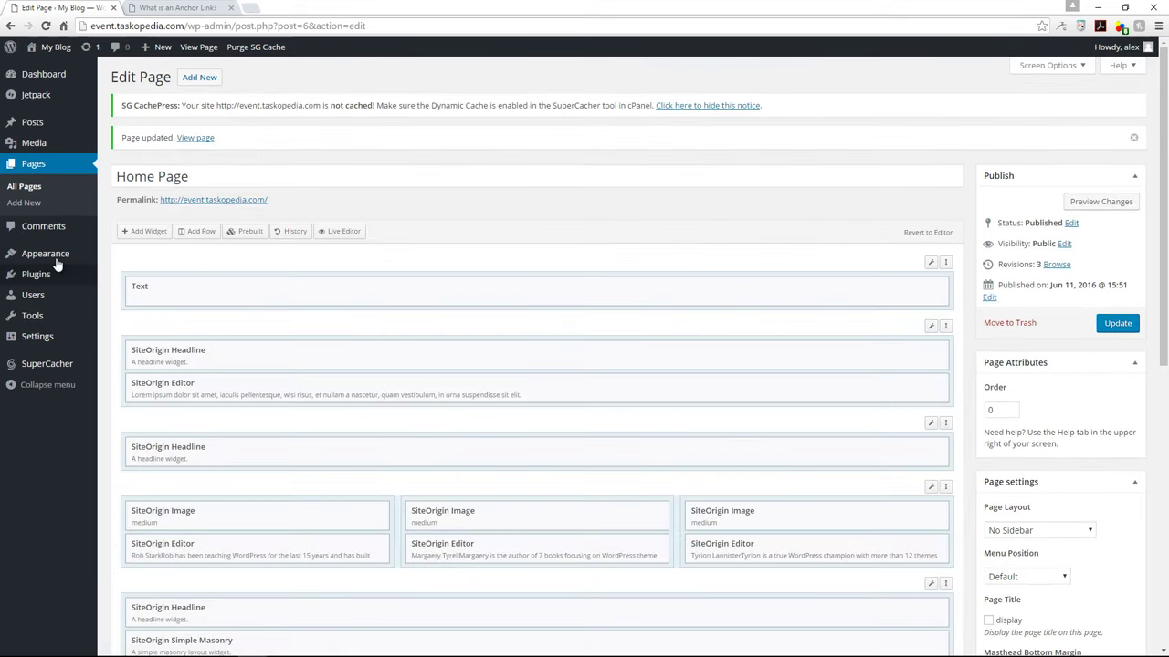
mouse_move(60, 258)
left_click(119, 305)
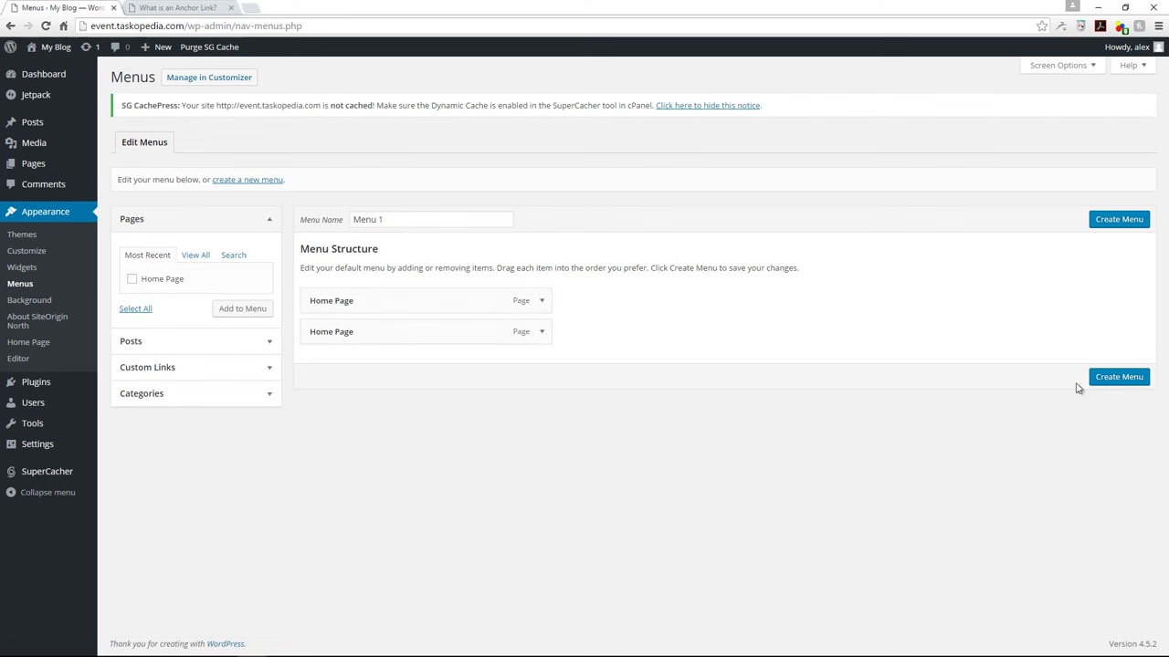
left_click(1116, 380)
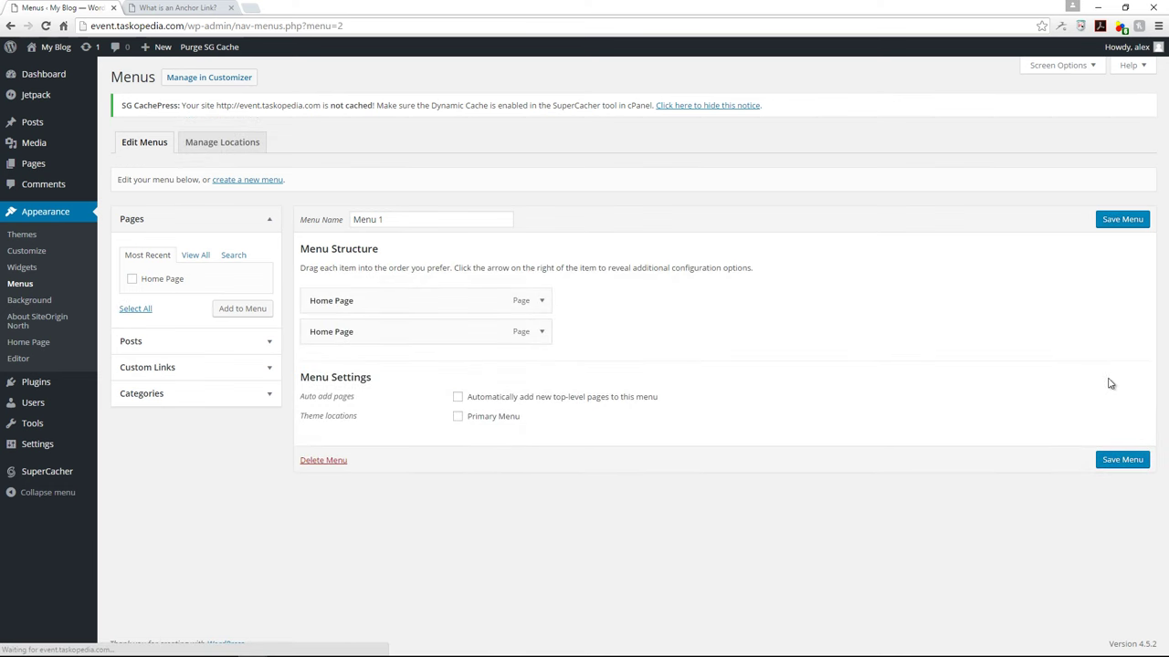
left_click_drag(411, 225, 324, 221)
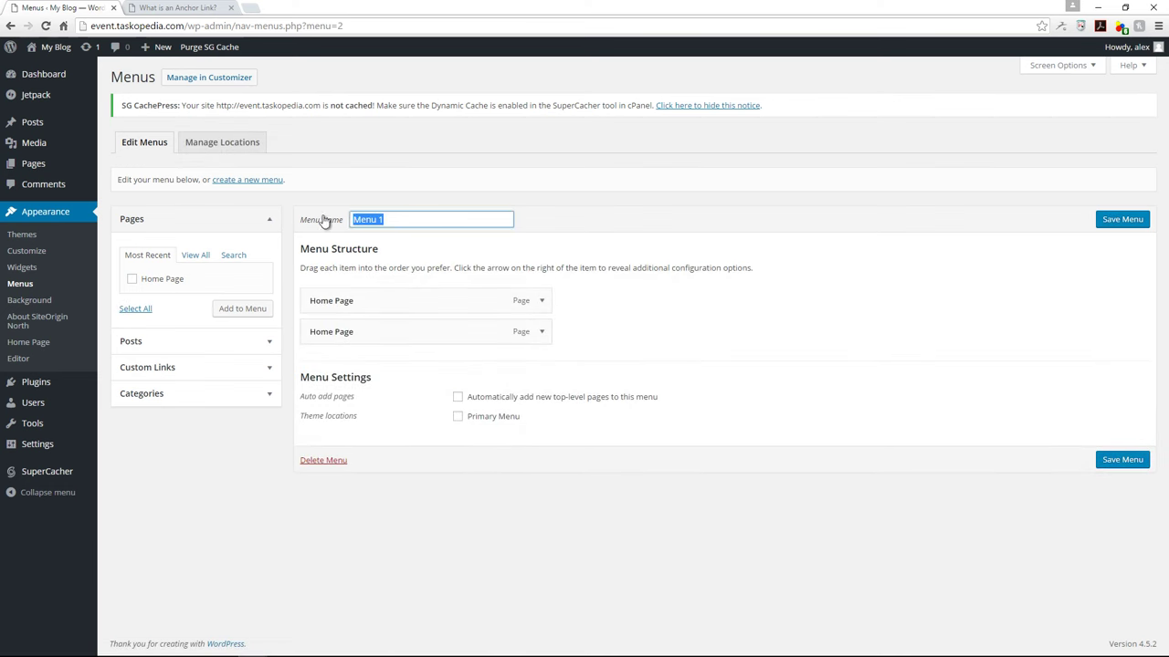
type("Main")
Remove both Home Page items from the new menu.
left_click(540, 302)
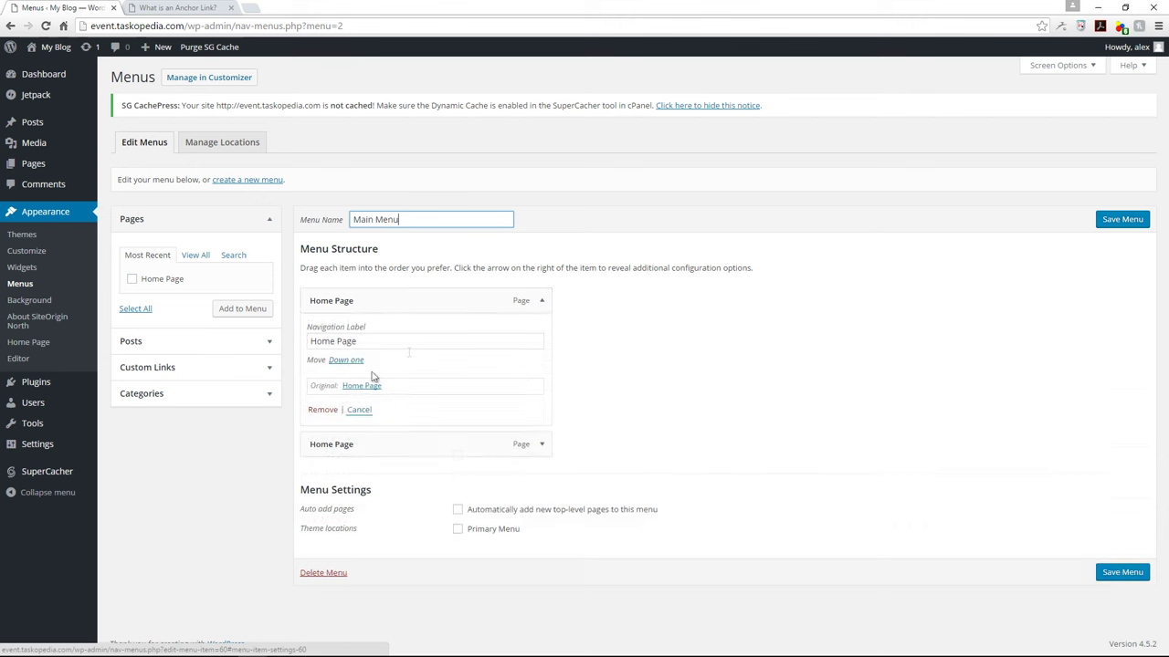
left_click(324, 410)
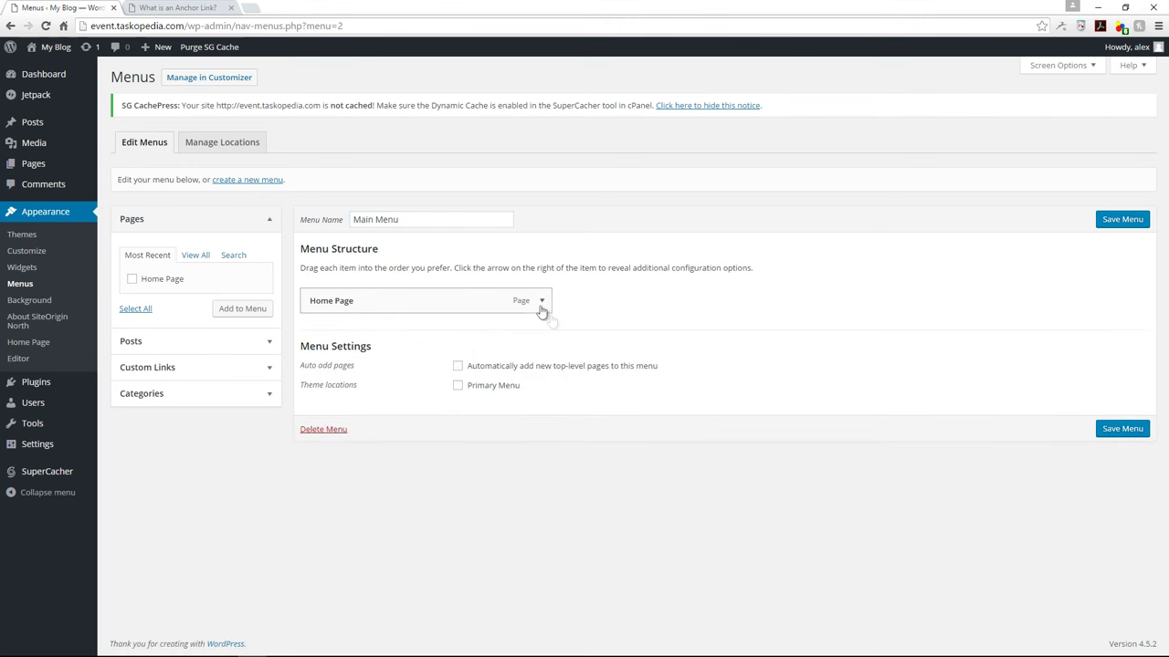
left_click(542, 302)
left_click(324, 394)
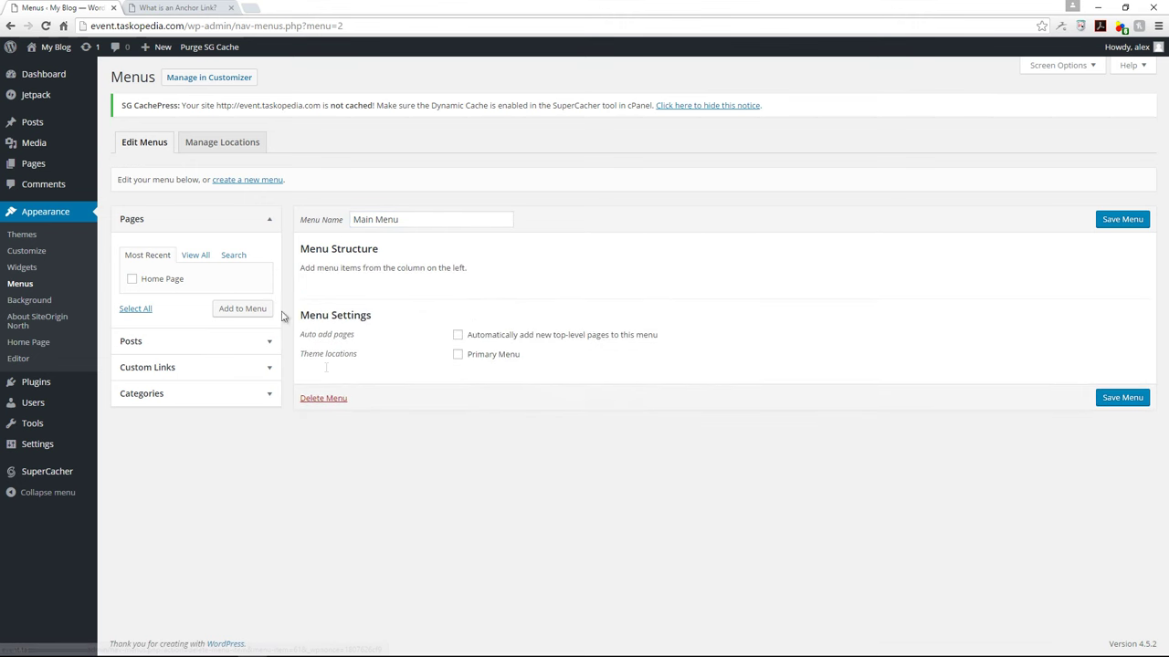
Add a custom link labelled Instructors with URL #row-instructors as the menu's first item.
left_click(267, 367)
left_click_drag(351, 297, 254, 290)
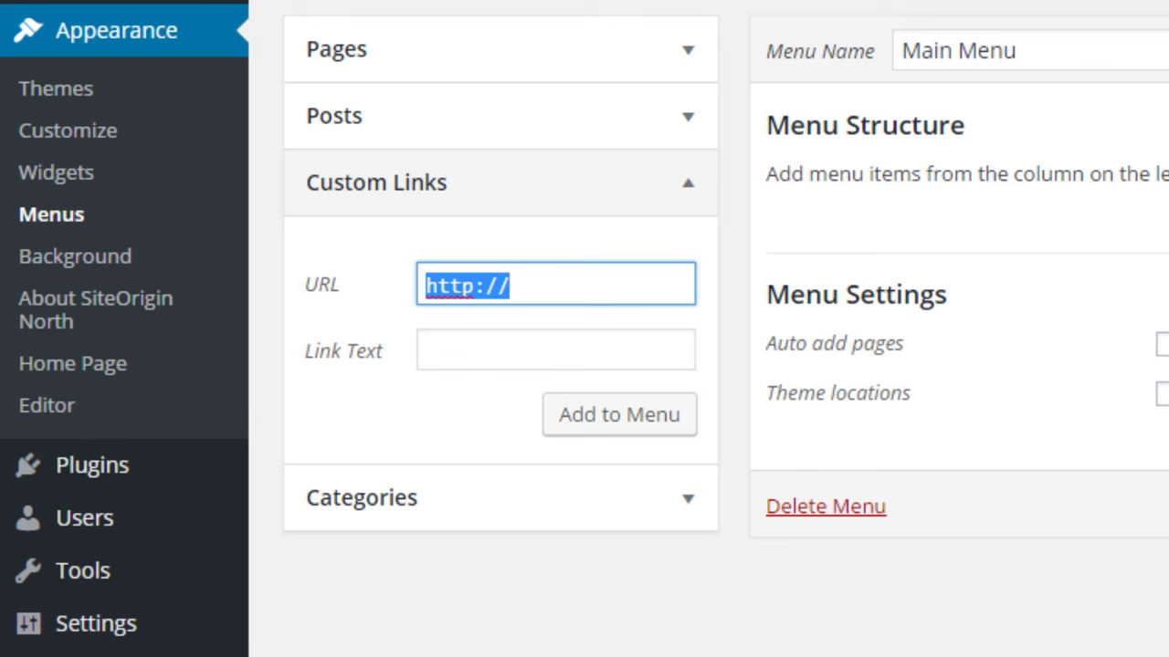
type("#")
type("ins")
key("BackSpace")
key("BackSpace")
key("BackSpace")
type("row-i")
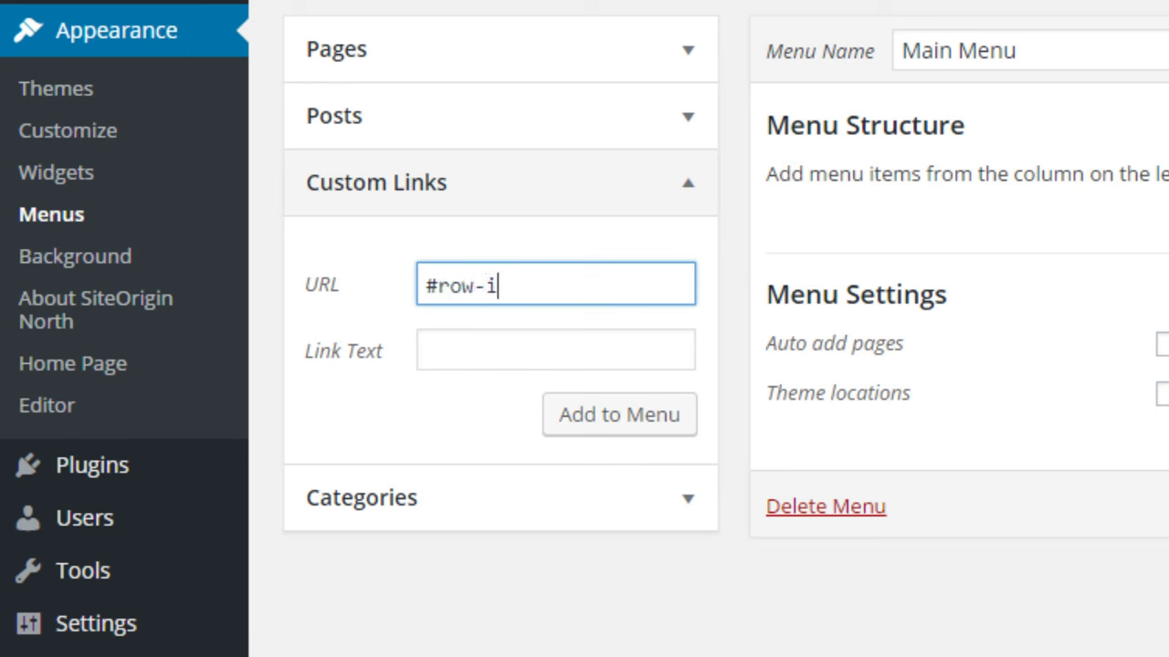
type("nstructor")
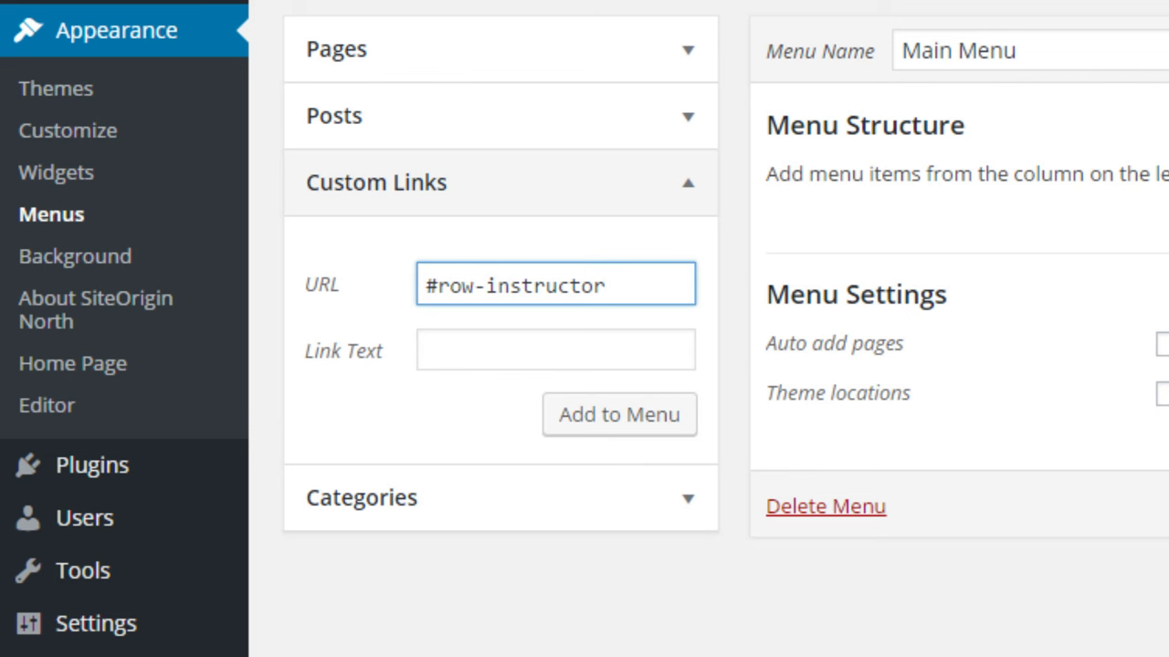
left_click(484, 347)
type("Instriuctors")
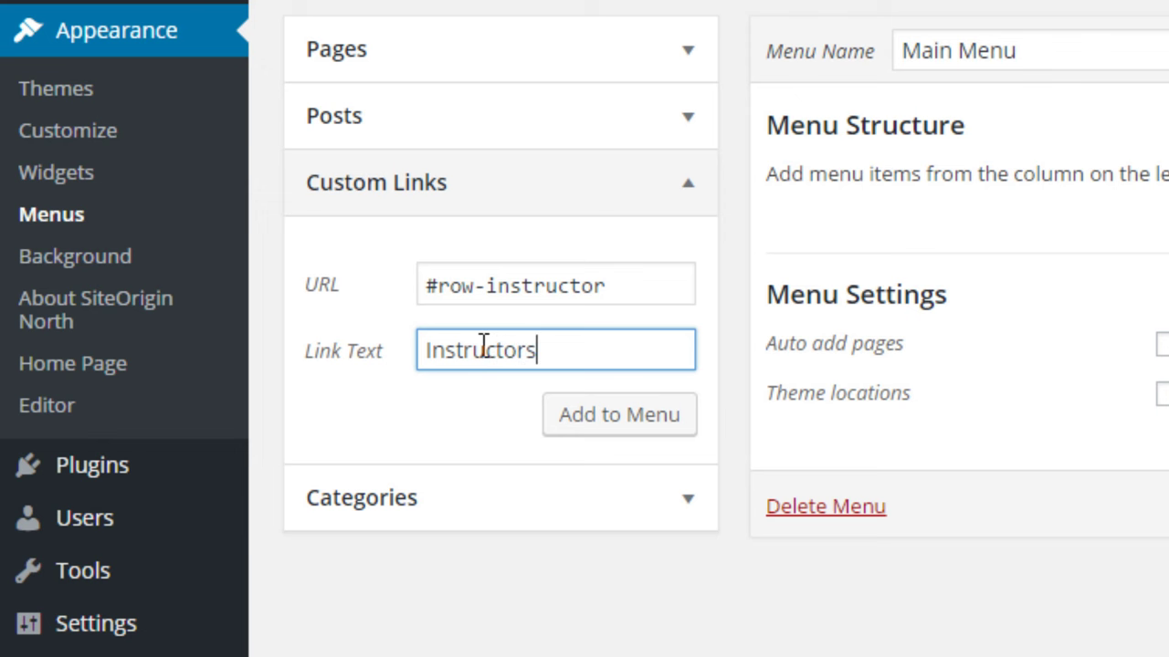
left_click(628, 290)
type("s")
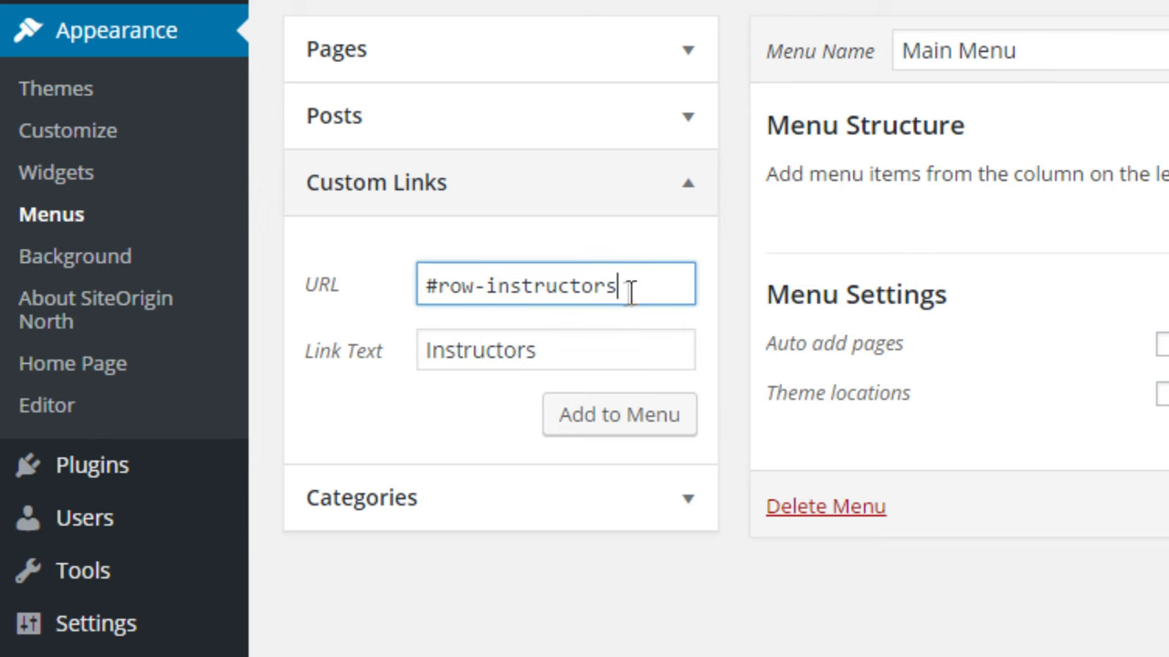
left_click(607, 422)
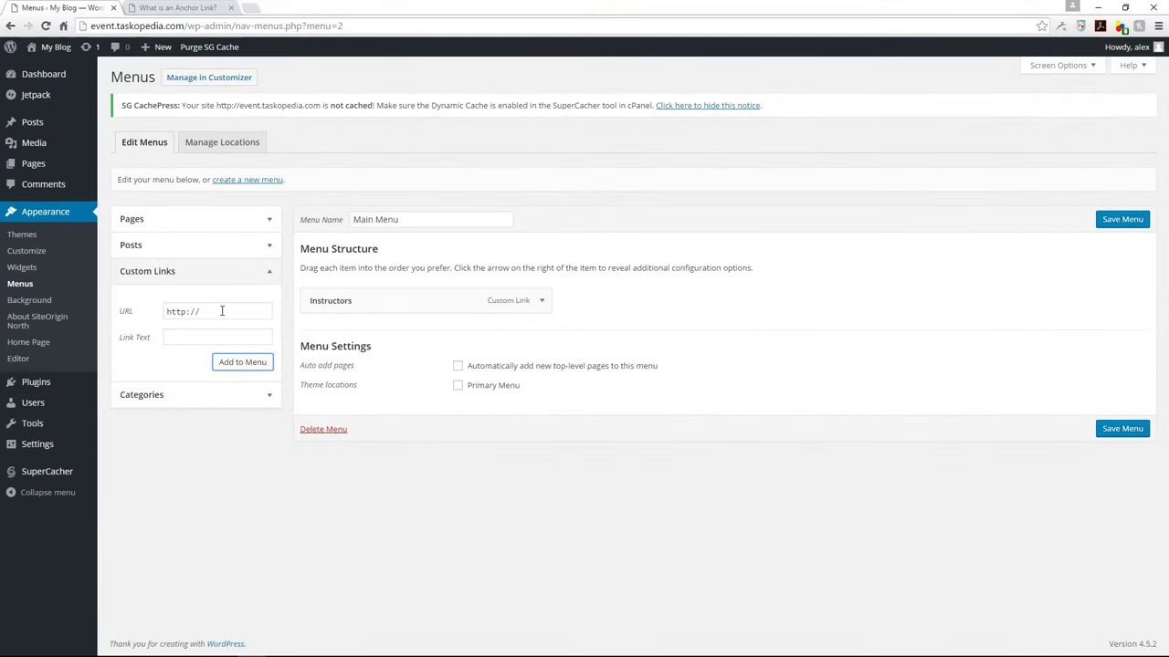
Add Gallery and Pricing custom links pointing to their row anchors.
left_click_drag(407, 299, 303, 298)
left_click_drag(164, 311, 157, 316)
type("#row-gallery")
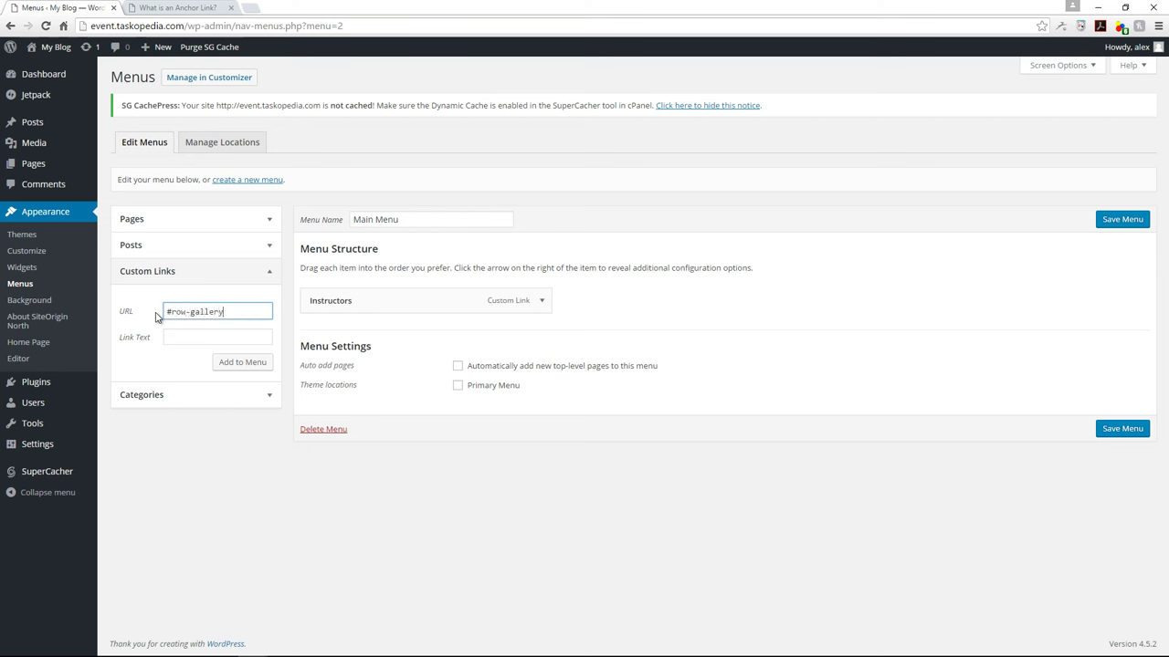
key("Tab")
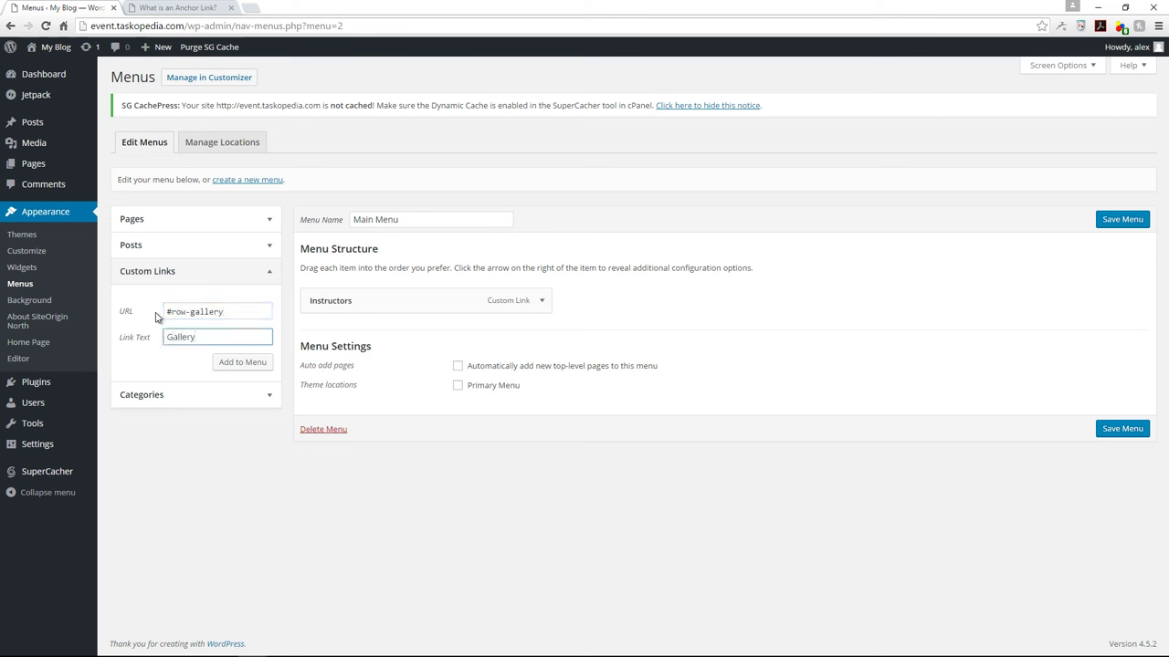
left_click(224, 365)
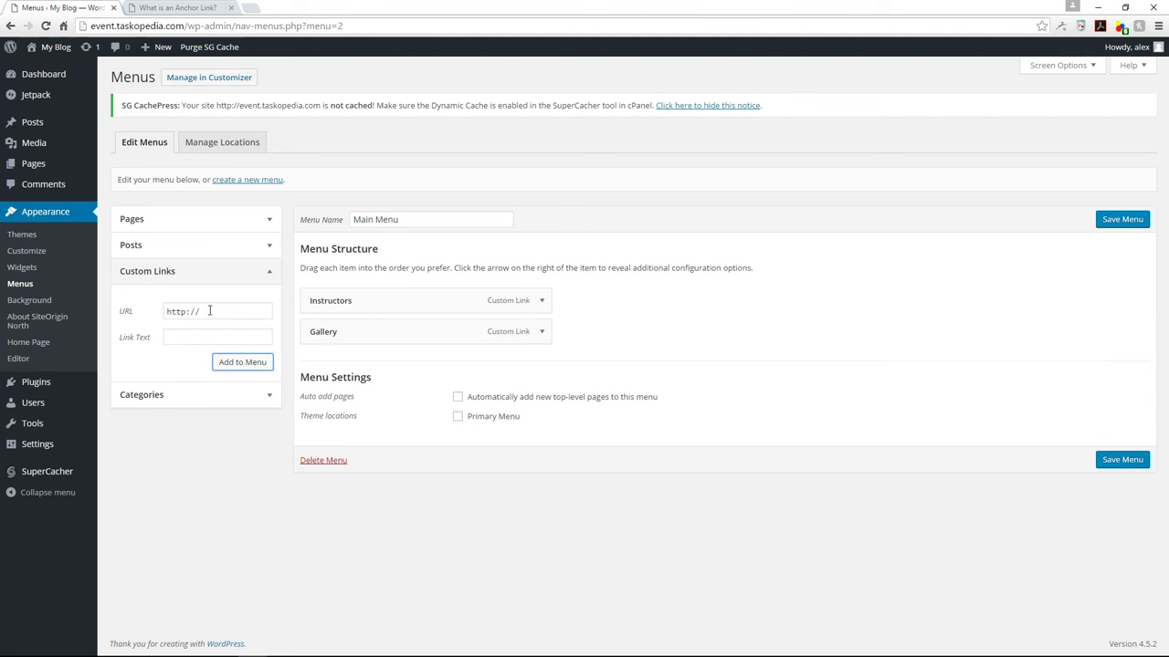
left_click_drag(209, 311, 142, 319)
type("#row-pricing")
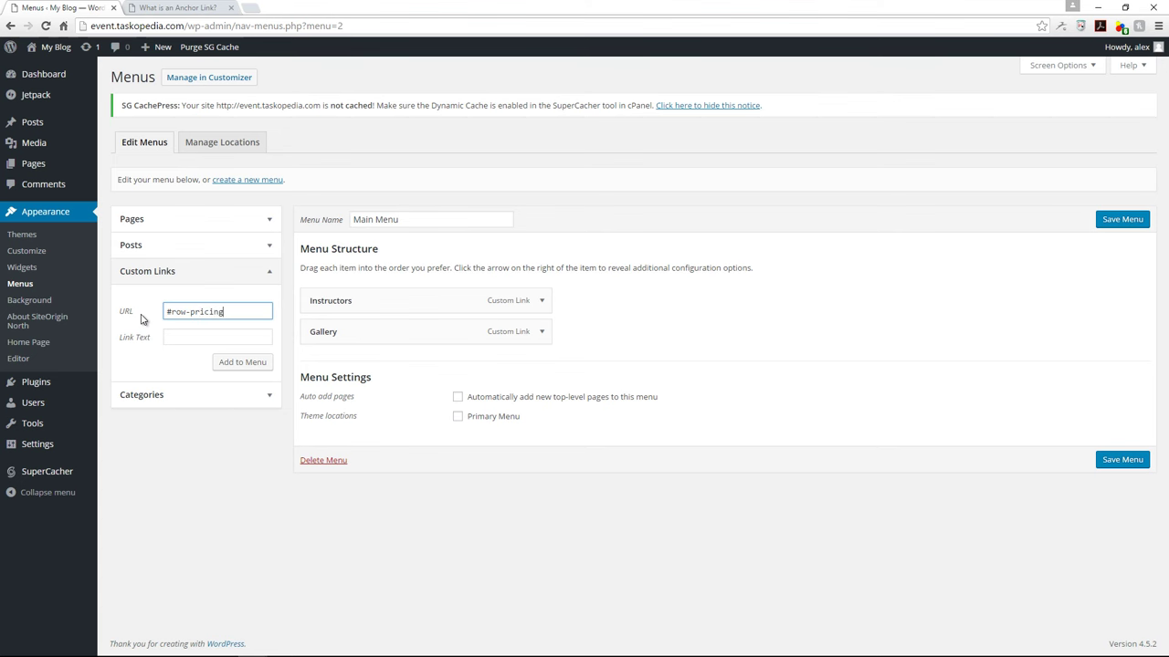
left_click(180, 335)
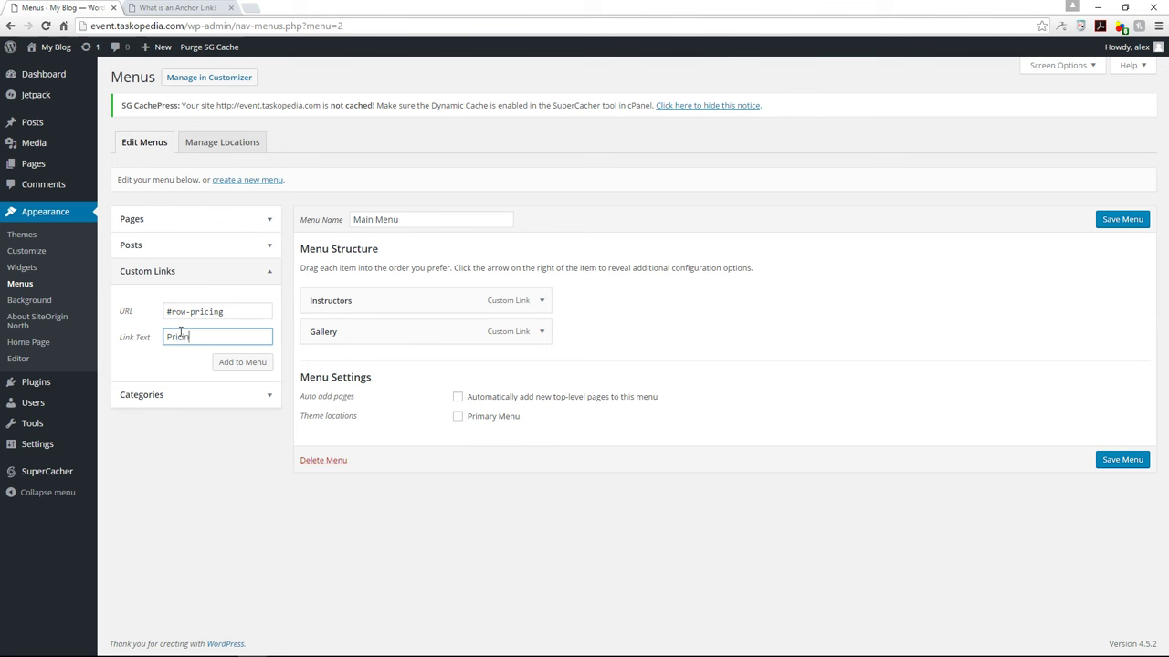
left_click(234, 362)
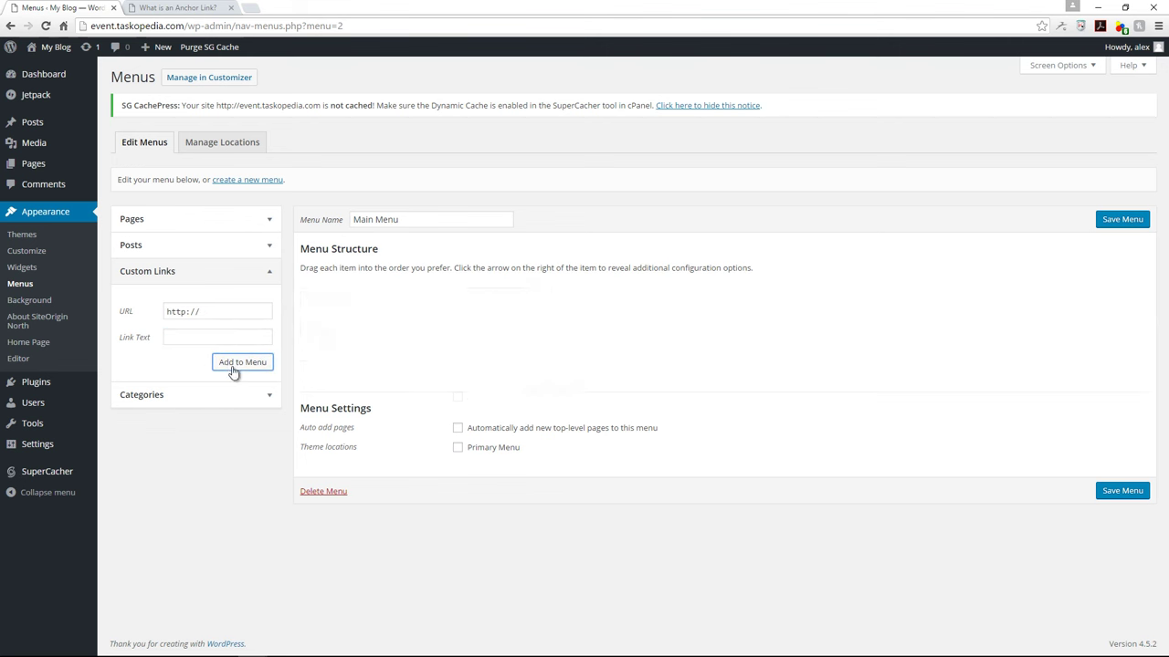
Add Testimonial (#row-testimonials) and Address (#row-contact) links, then save as the Primary Menu.
left_click_drag(228, 311, 140, 315)
type("#")
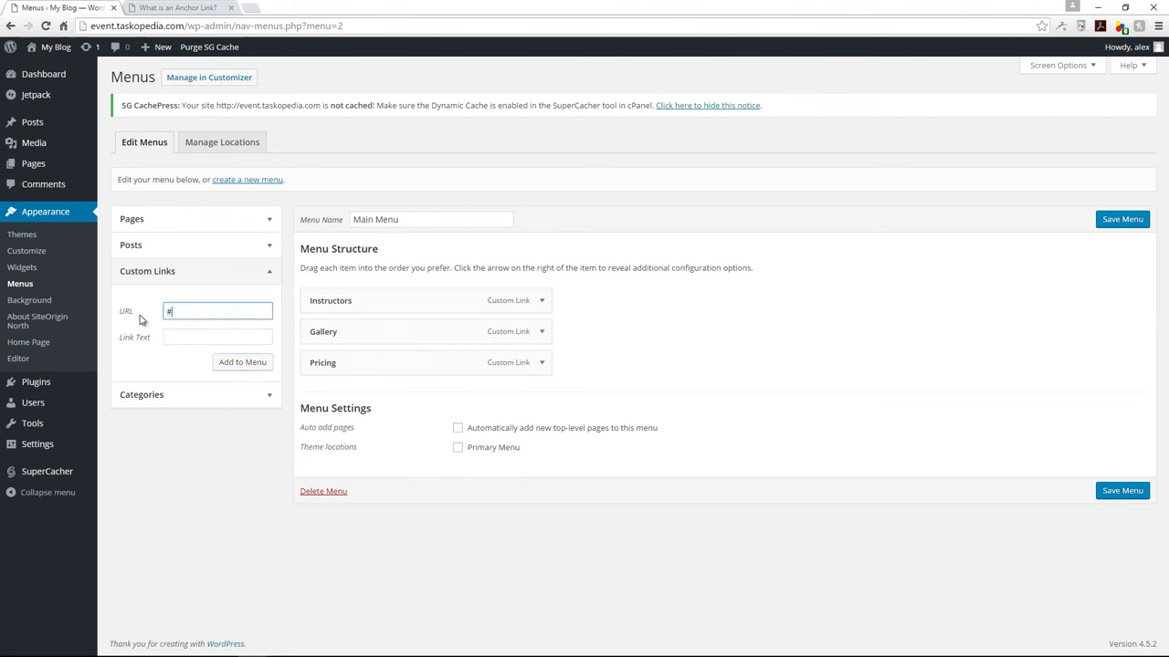
type("row-testimonials")
left_click(229, 339)
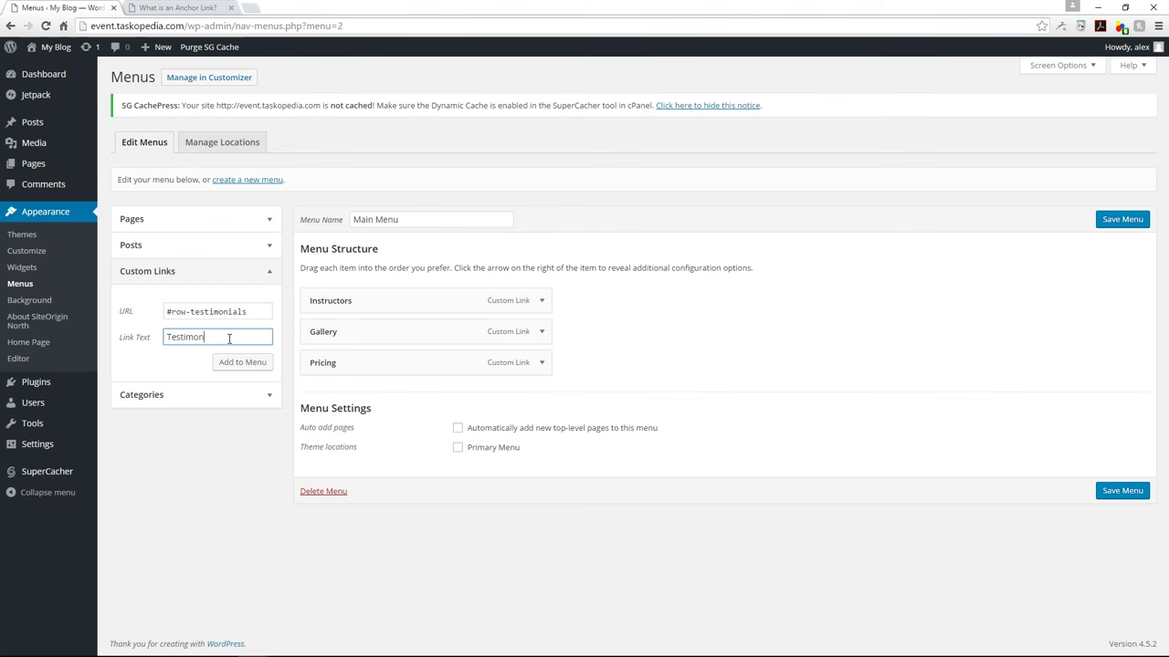
left_click(233, 366)
type("#row-contact")
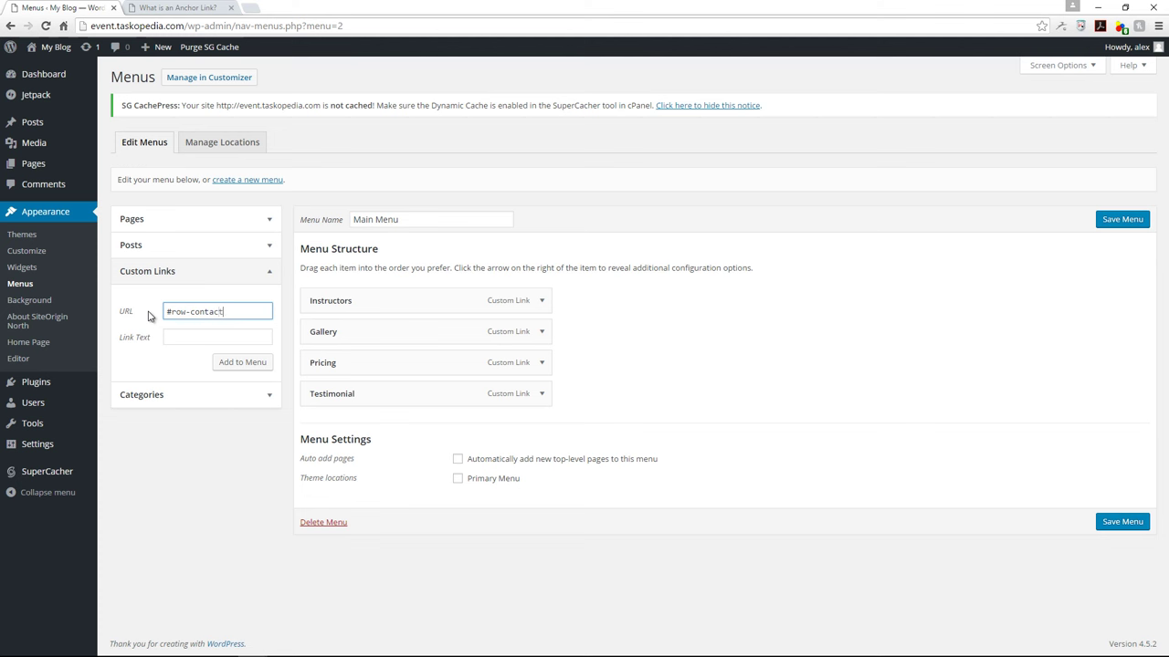
key("Tab")
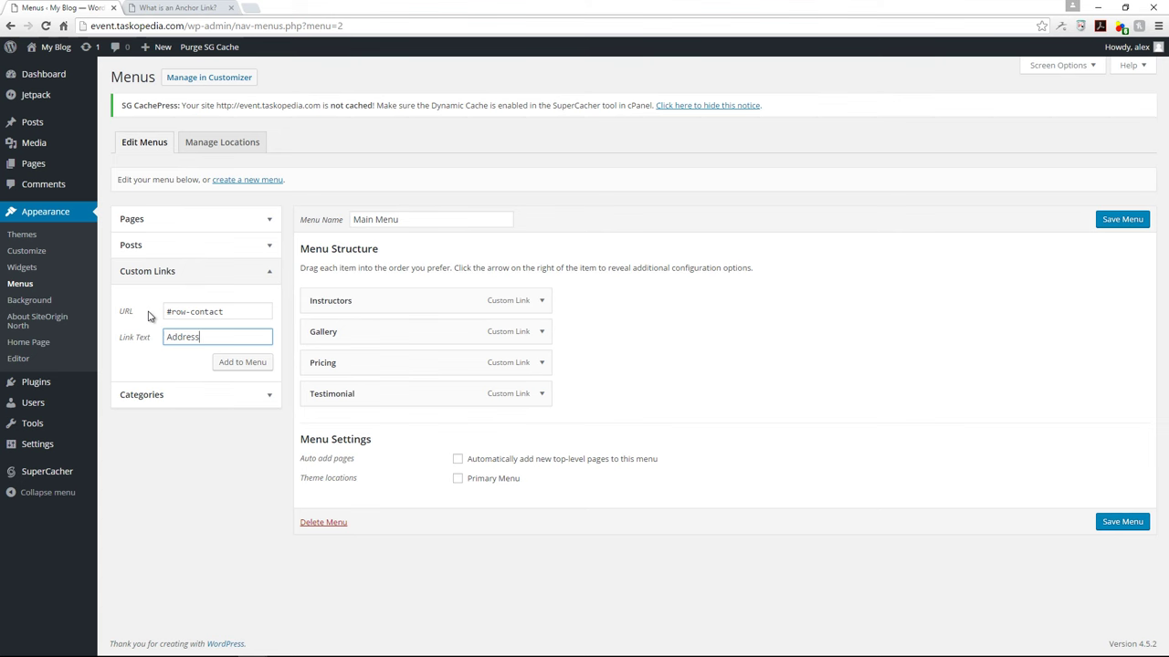
left_click(232, 364)
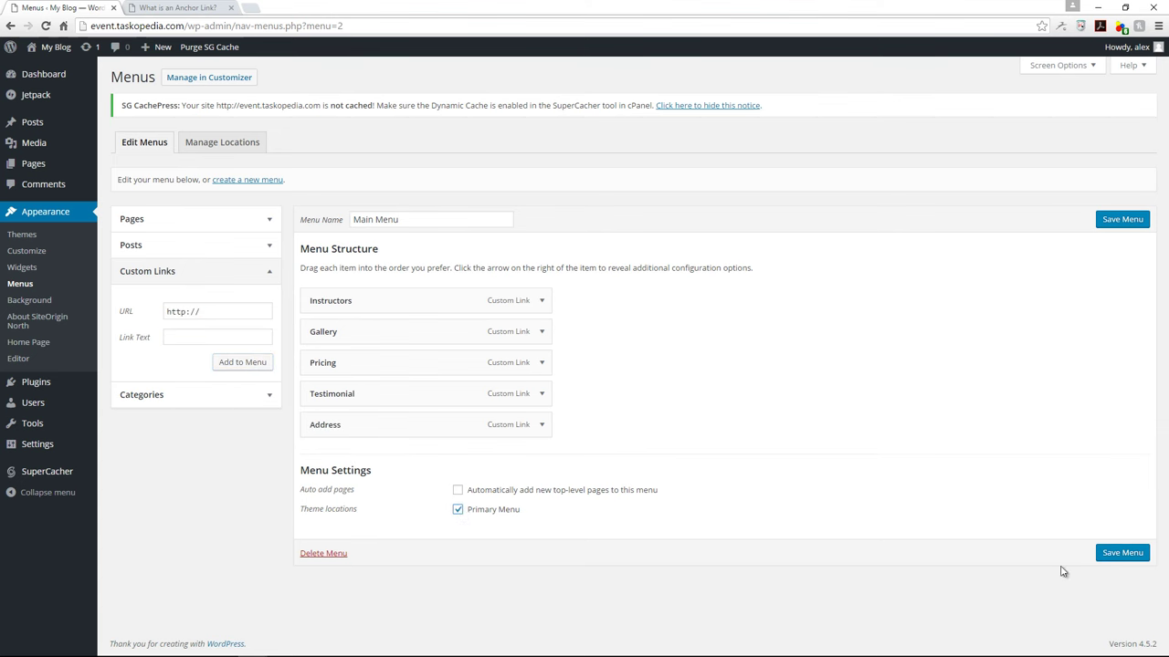
left_click(1115, 555)
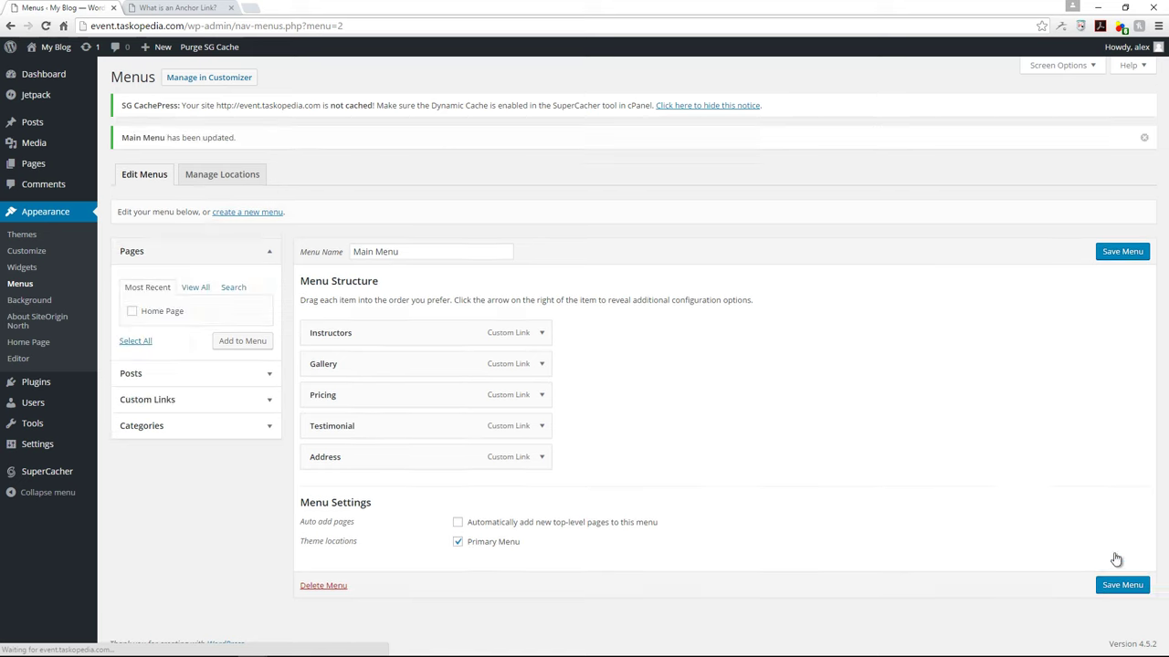
On the live site, test the Instructors and Address menu links, then return to the top of the page.
left_click(42, 67)
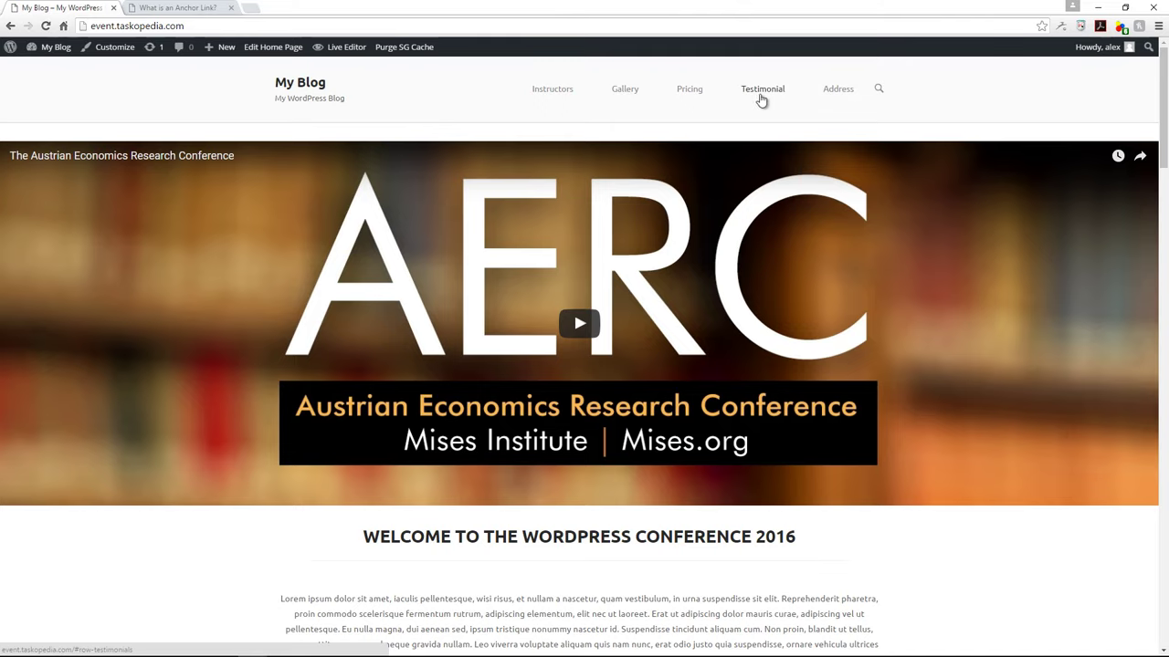
left_click(556, 94)
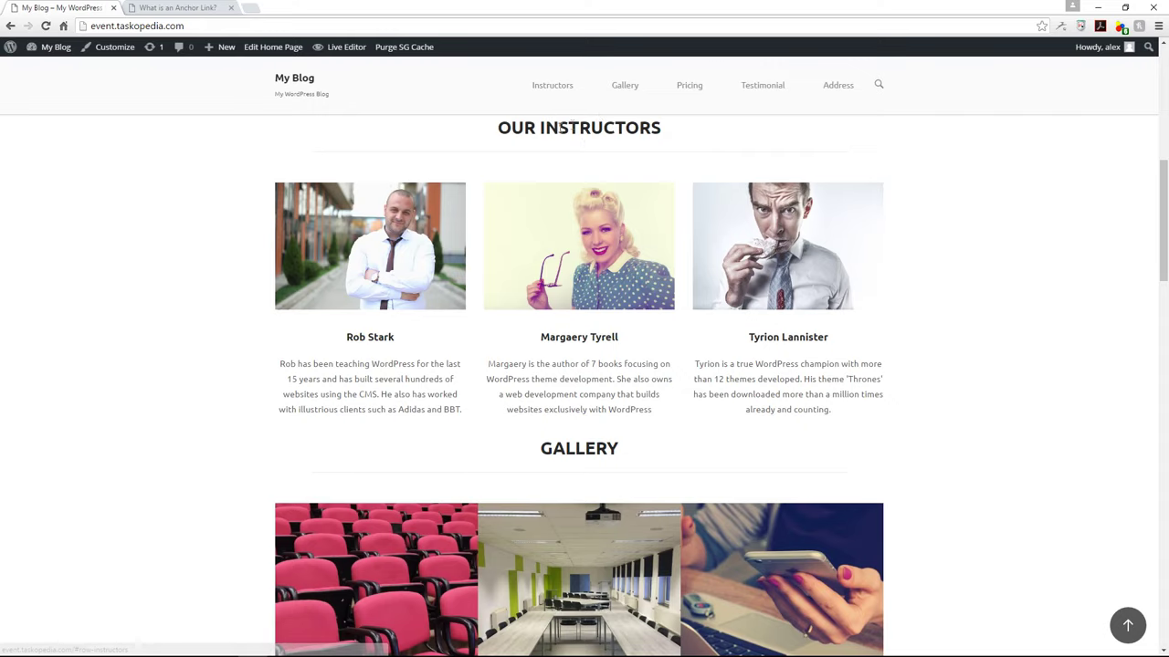
left_click(837, 88)
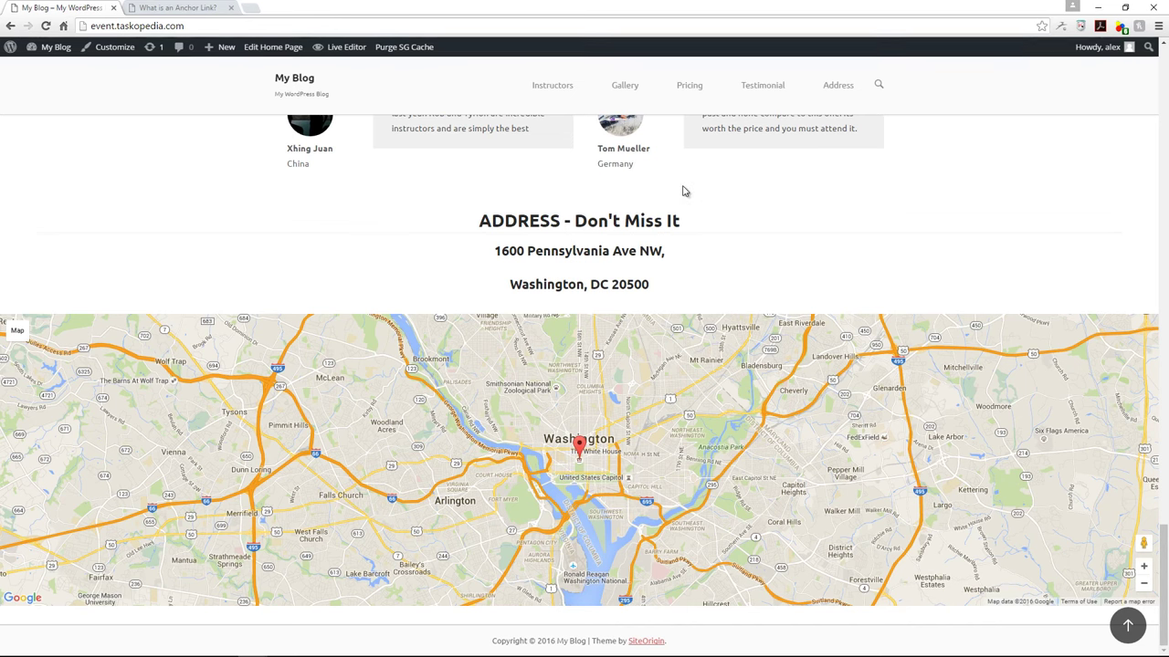
scroll(687, 230, "up", 5)
scroll(687, 230, "up", 10)
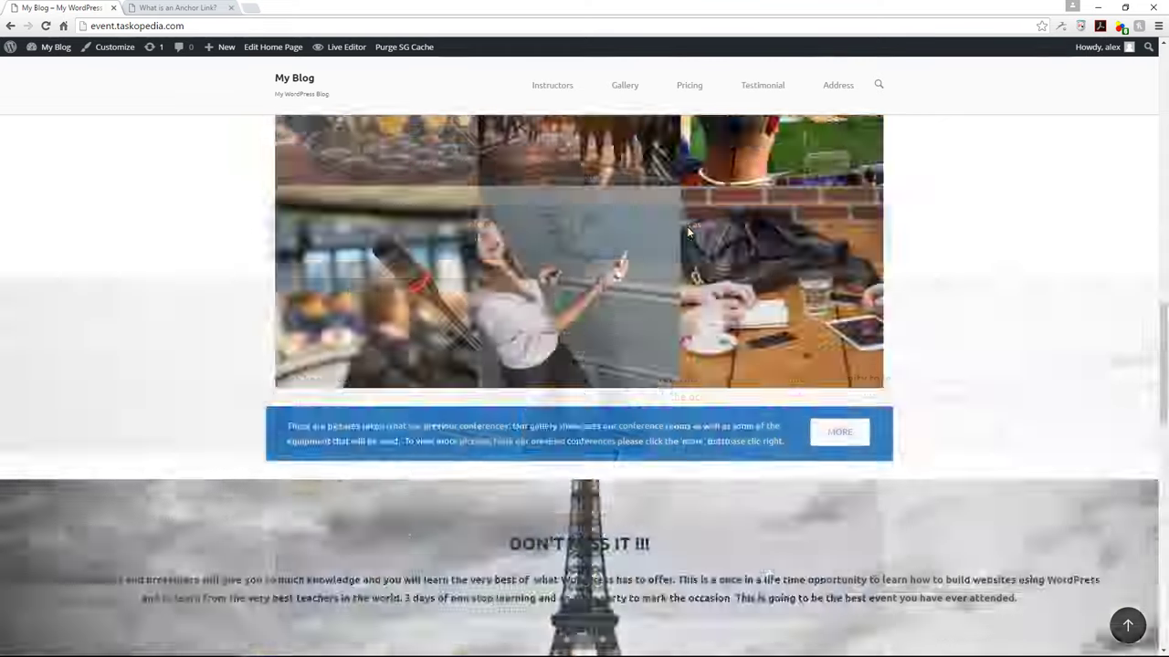
scroll(626, 238, "up", 2)
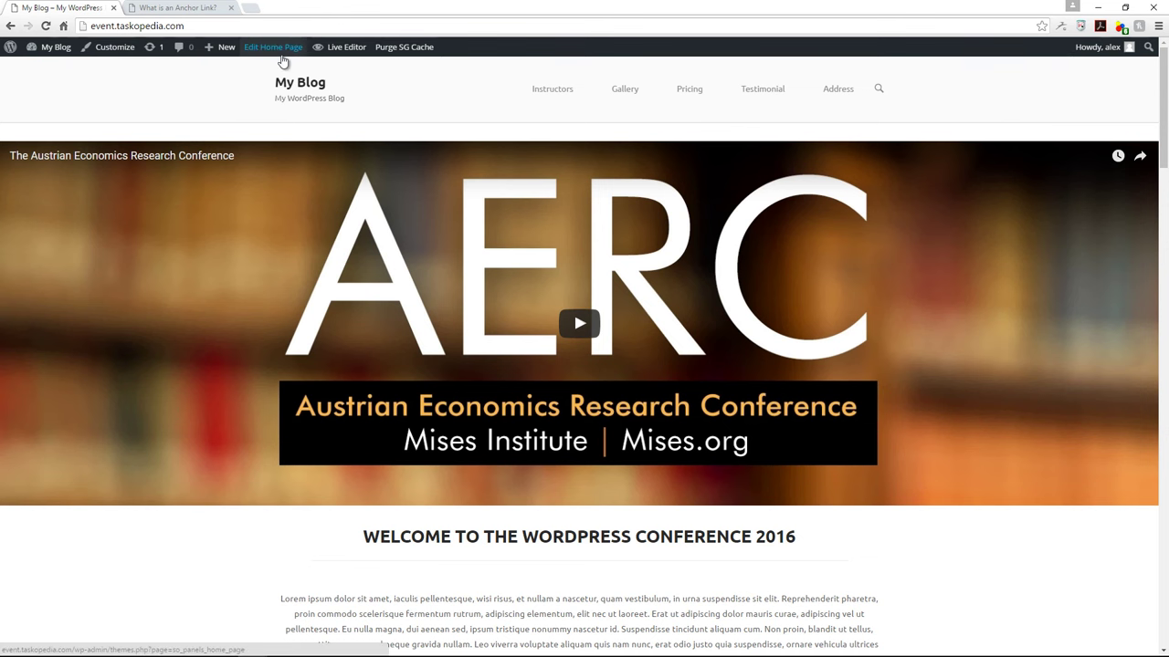
In the Live Editor, set the first row's Row ID to row-home and update the Home Page.
left_click(335, 51)
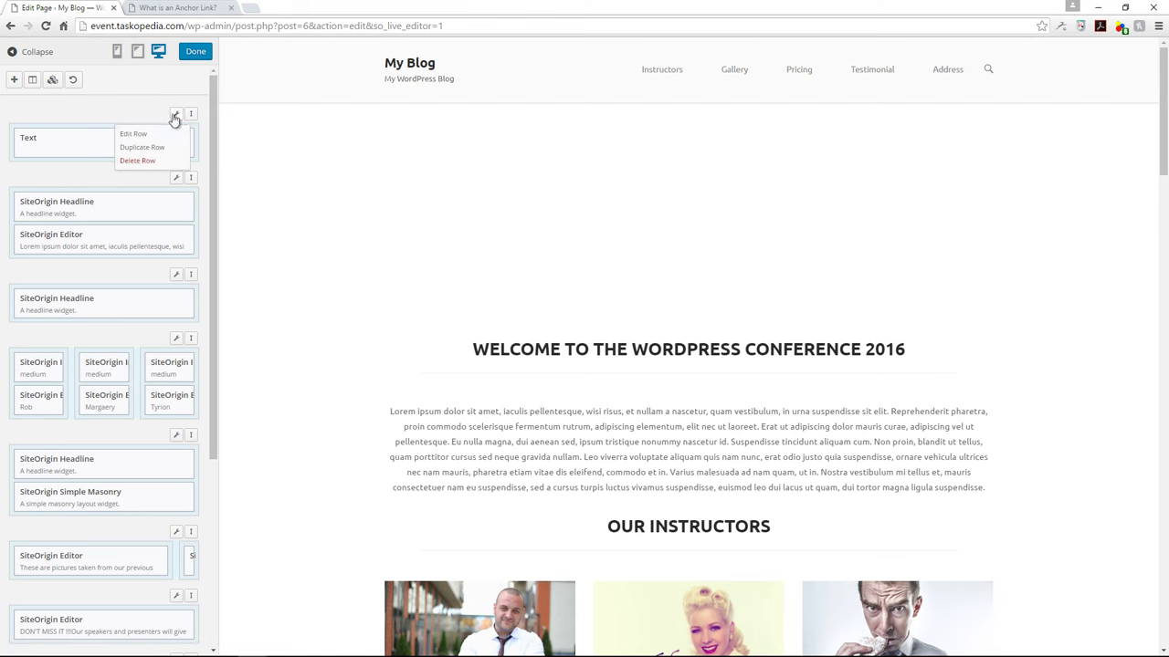
mouse_move(177, 115)
left_click(151, 135)
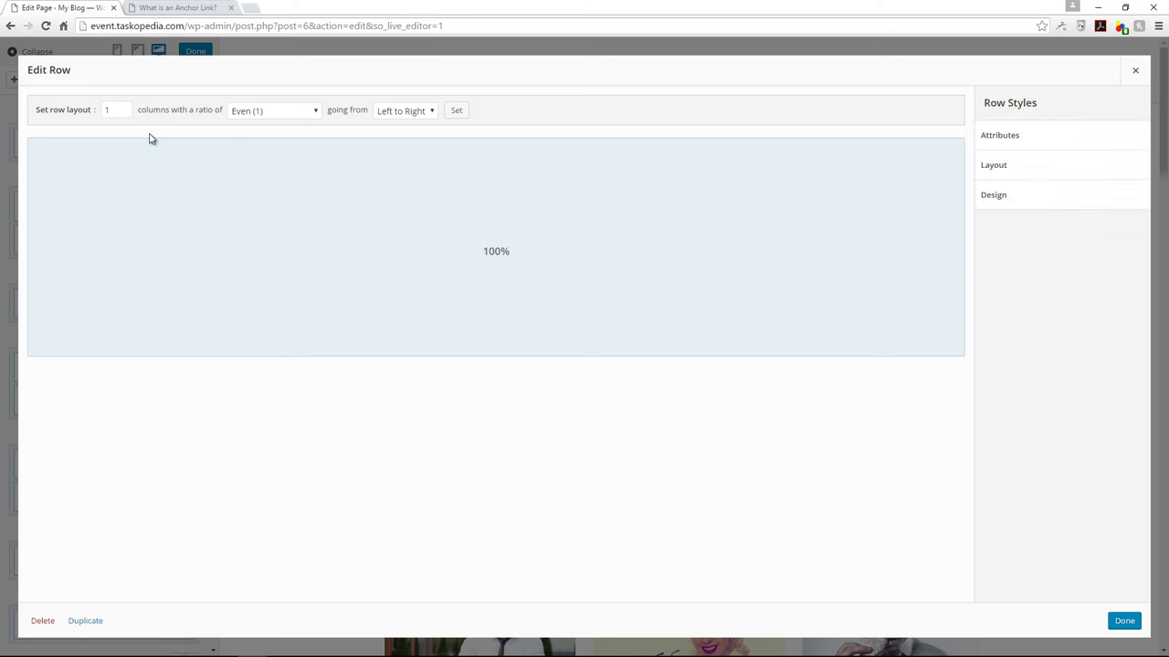
left_click(1007, 137)
left_click(1014, 182)
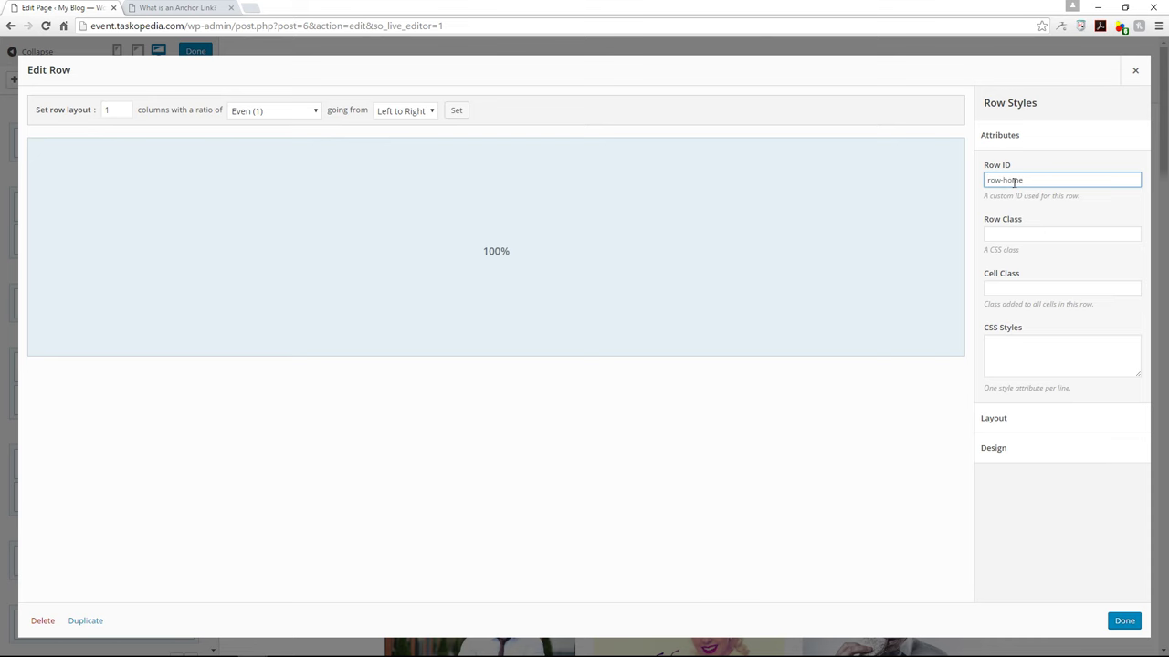
left_click(1124, 621)
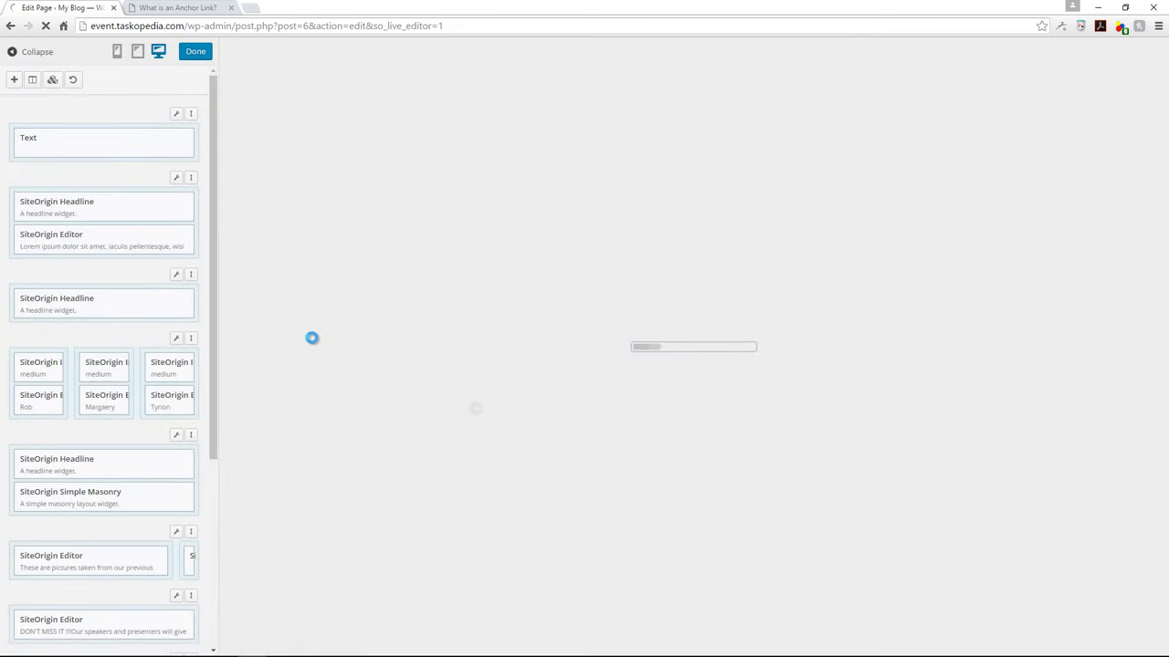
left_click(196, 51)
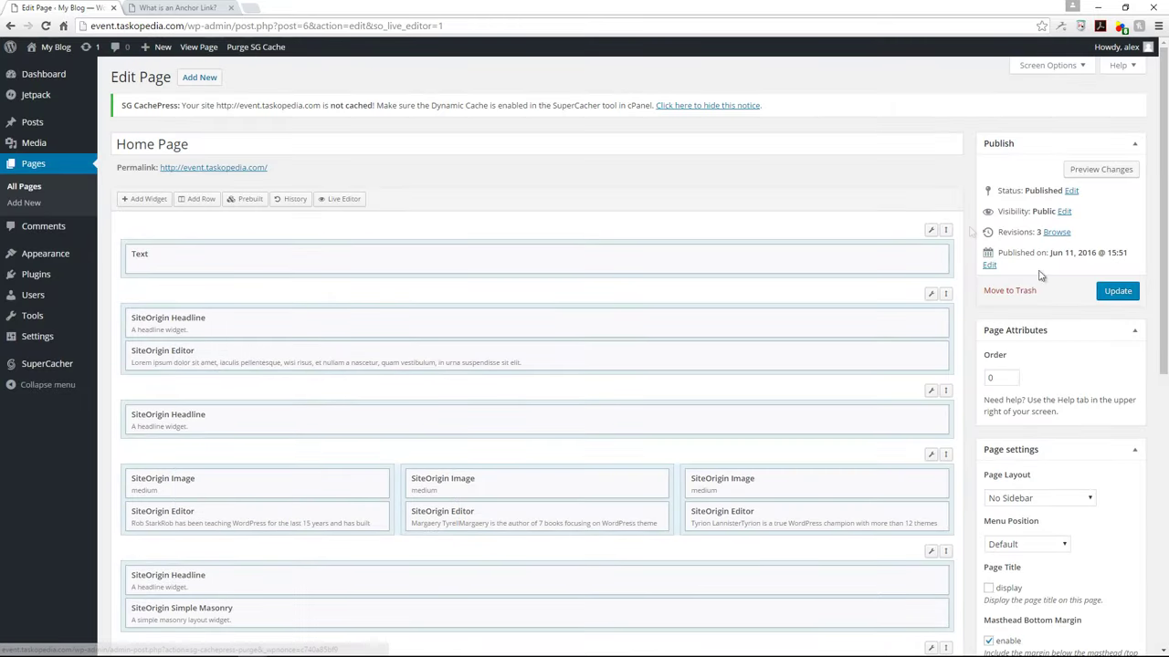
left_click(1108, 294)
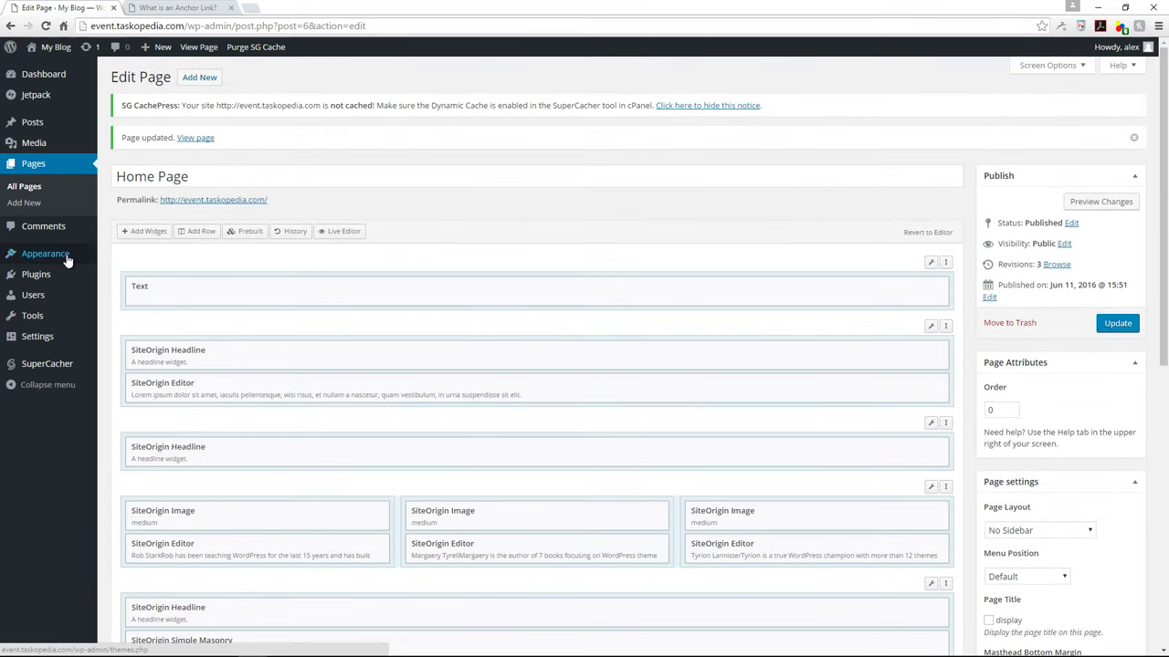
In Appearance > Menus, add a custom link to #row-home with link text 'Home' to the Main Menu.
mouse_move(67, 257)
left_click(119, 304)
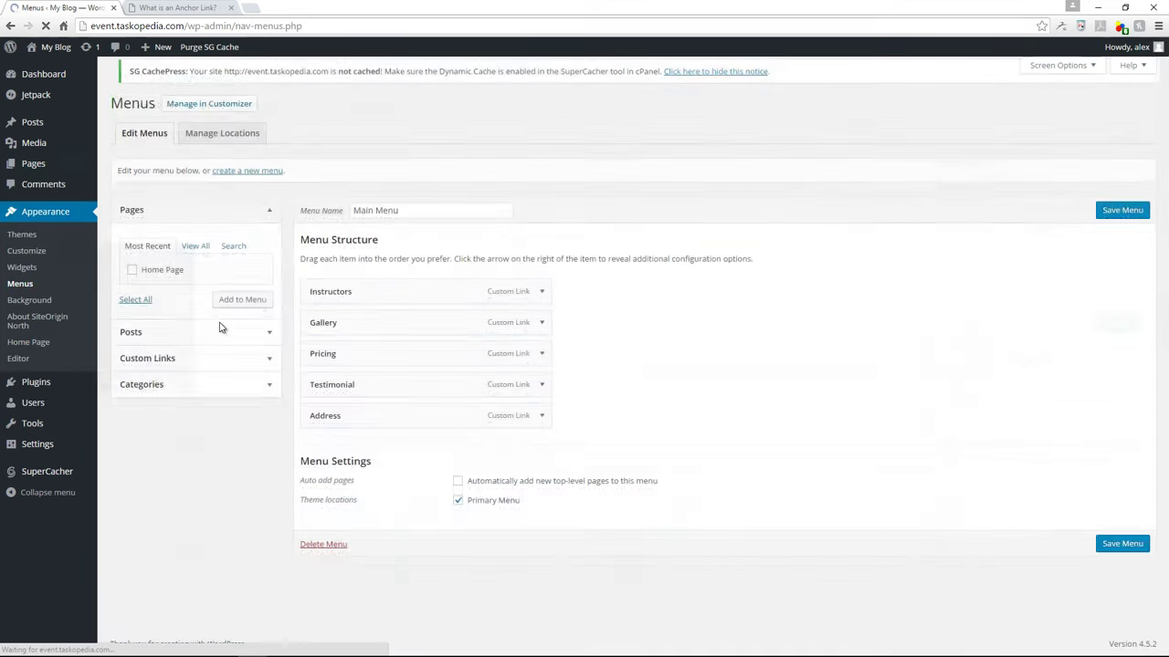
left_click(249, 378)
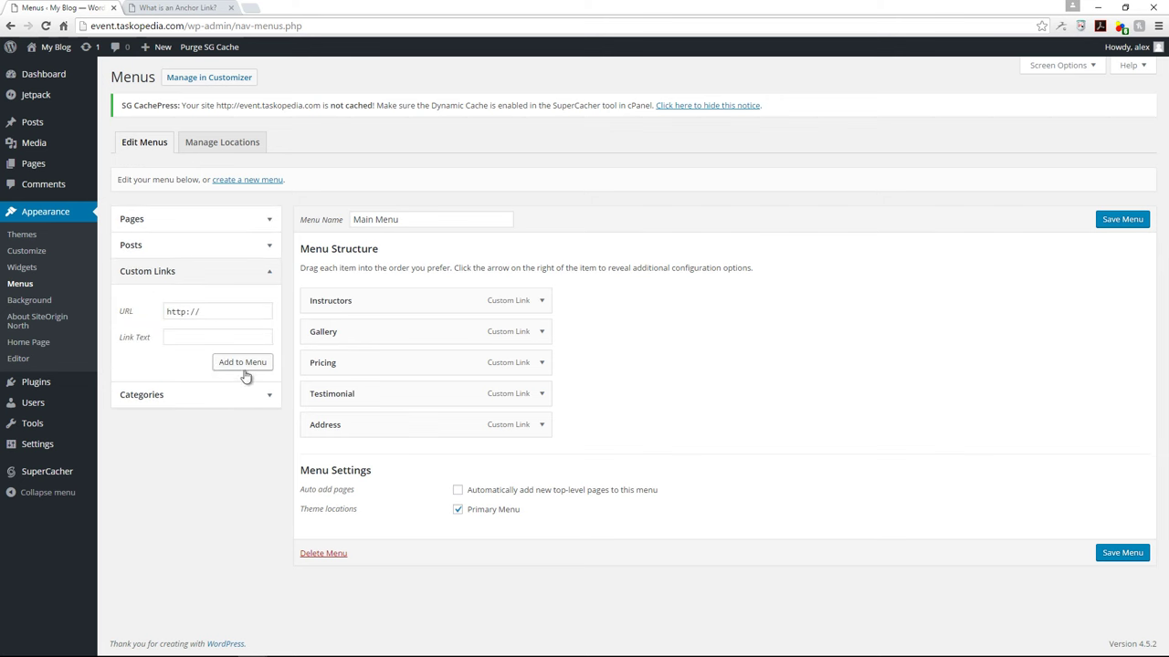
left_click(132, 311)
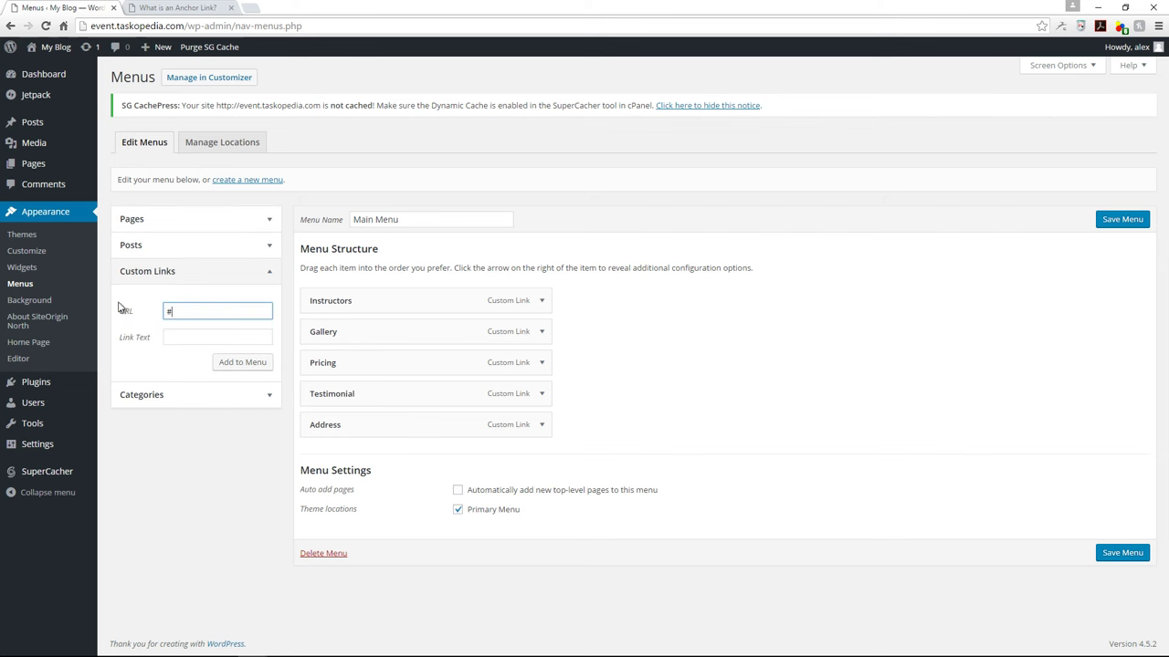
key("Tab")
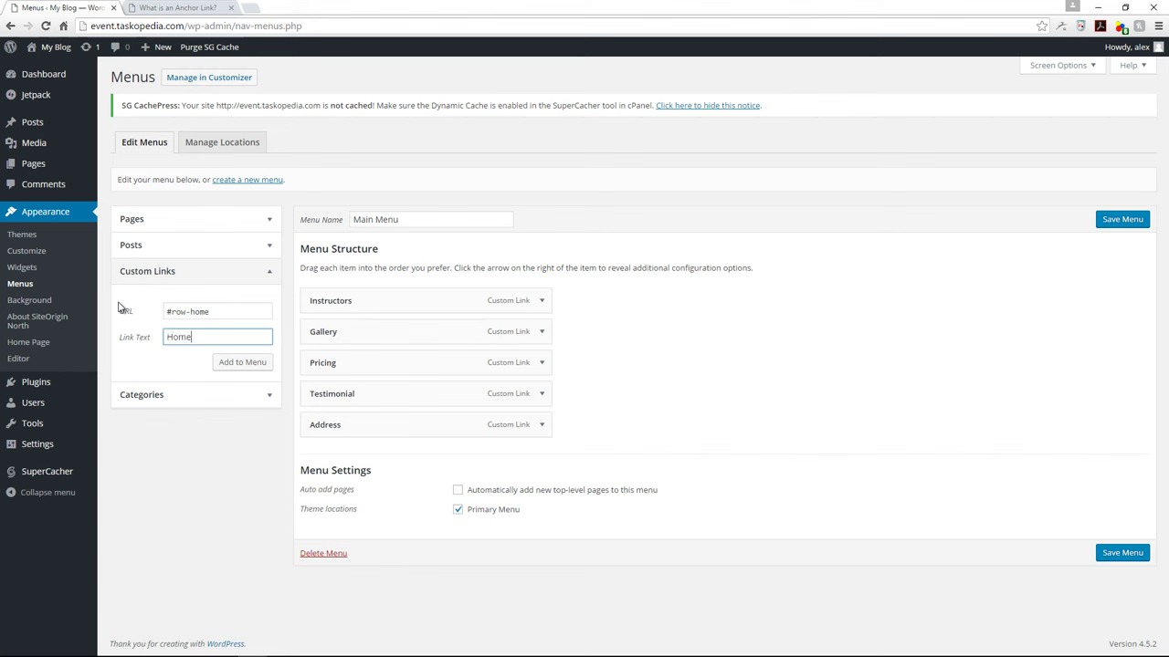
type("Home")
left_click(234, 364)
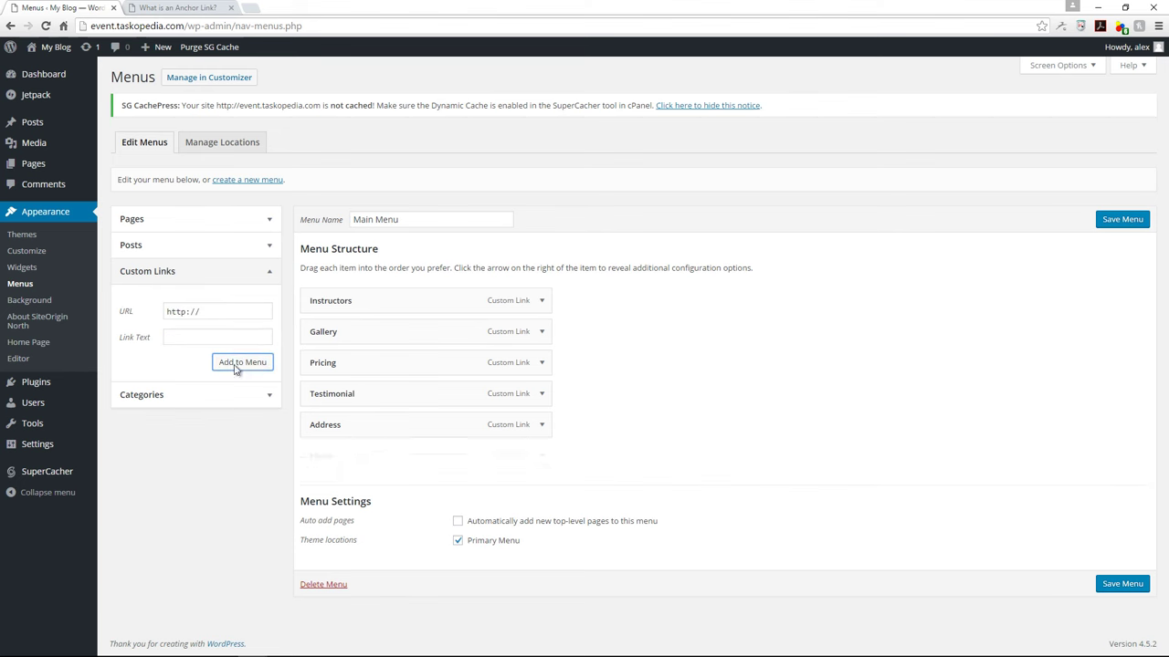
Move the Home item to the top of the Main Menu and save the menu.
left_click_drag(339, 462, 349, 313)
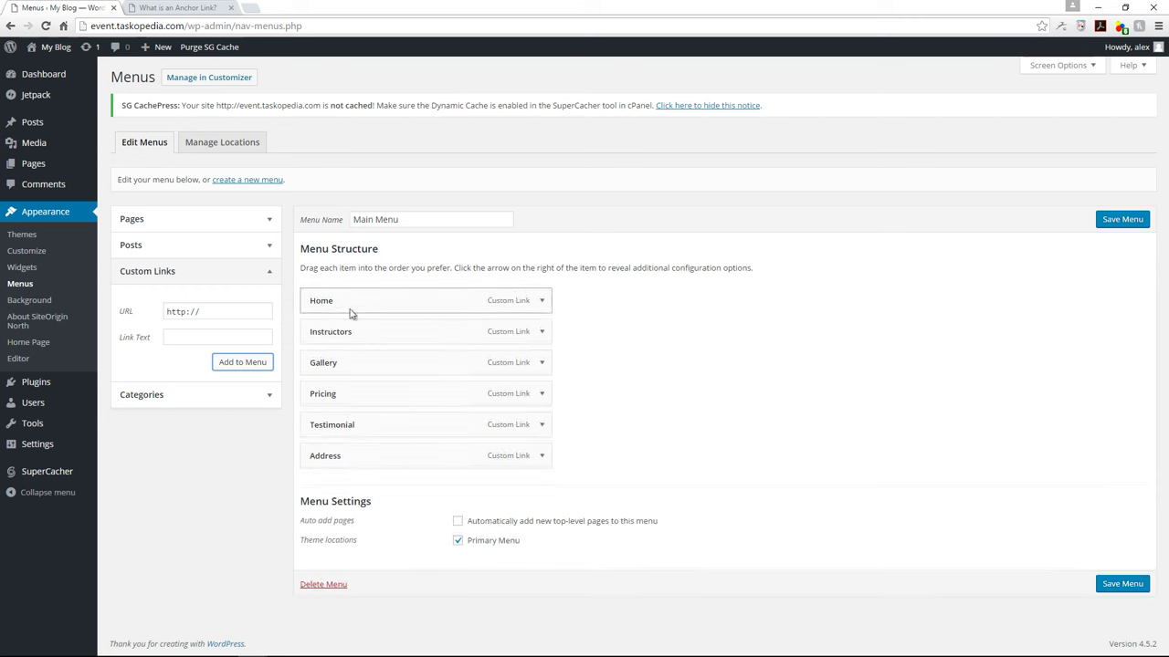
left_click(1112, 586)
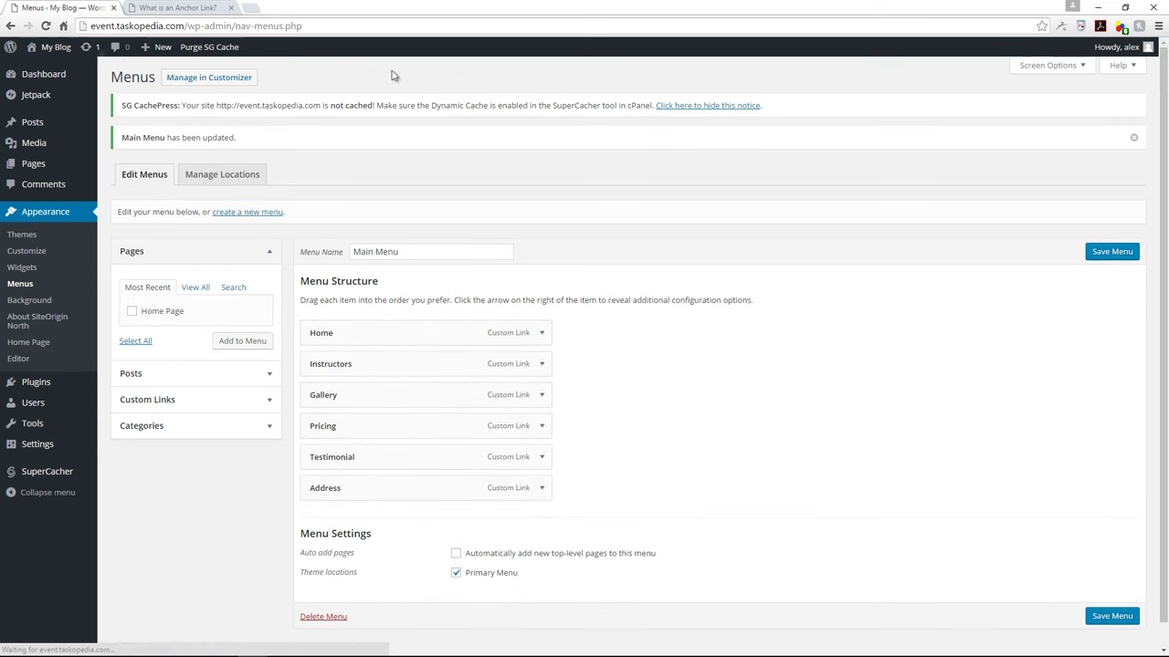
left_click(60, 53)
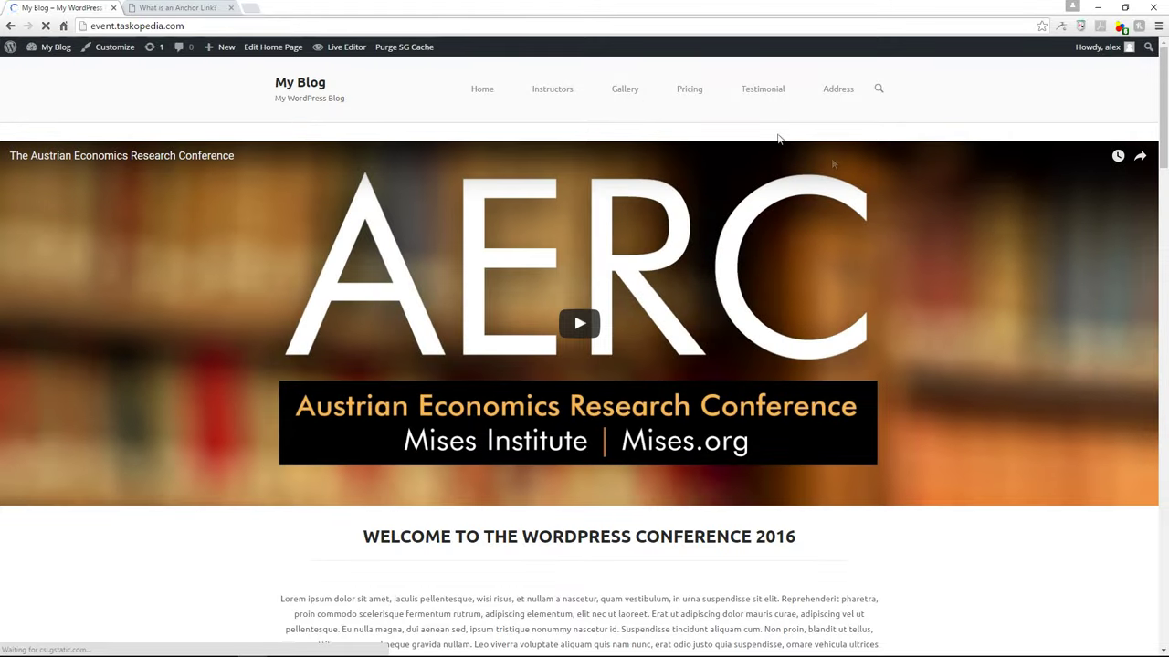
Test the Testimonial, Gallery, Address and Home menu links on the live site.
left_click(765, 95)
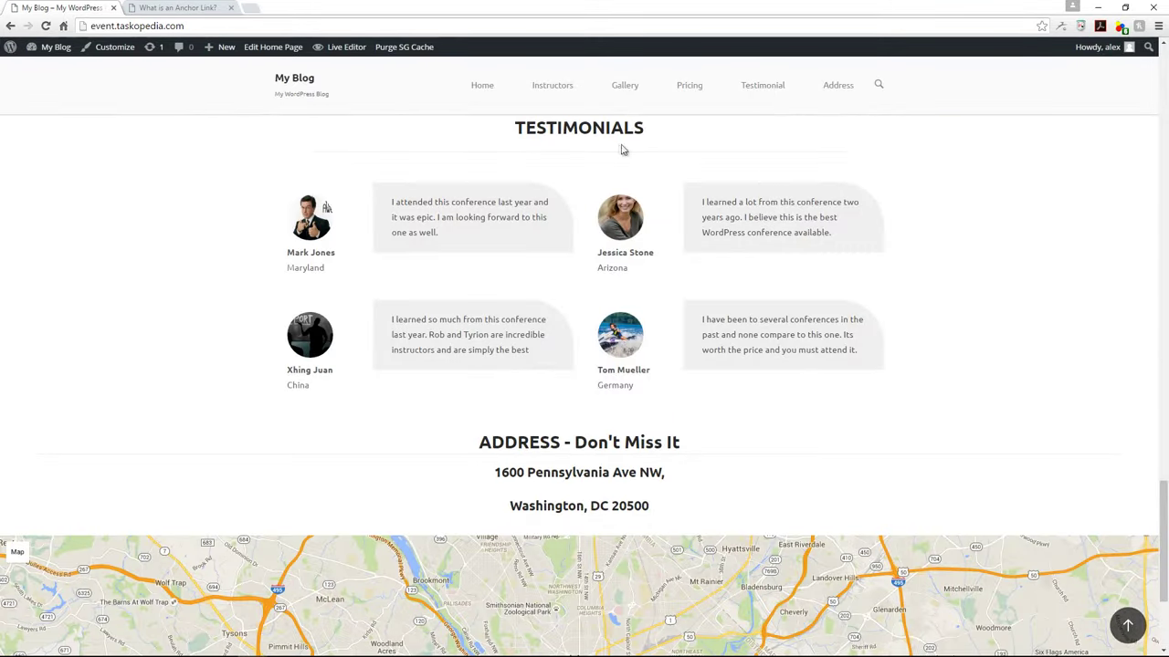
left_click(628, 90)
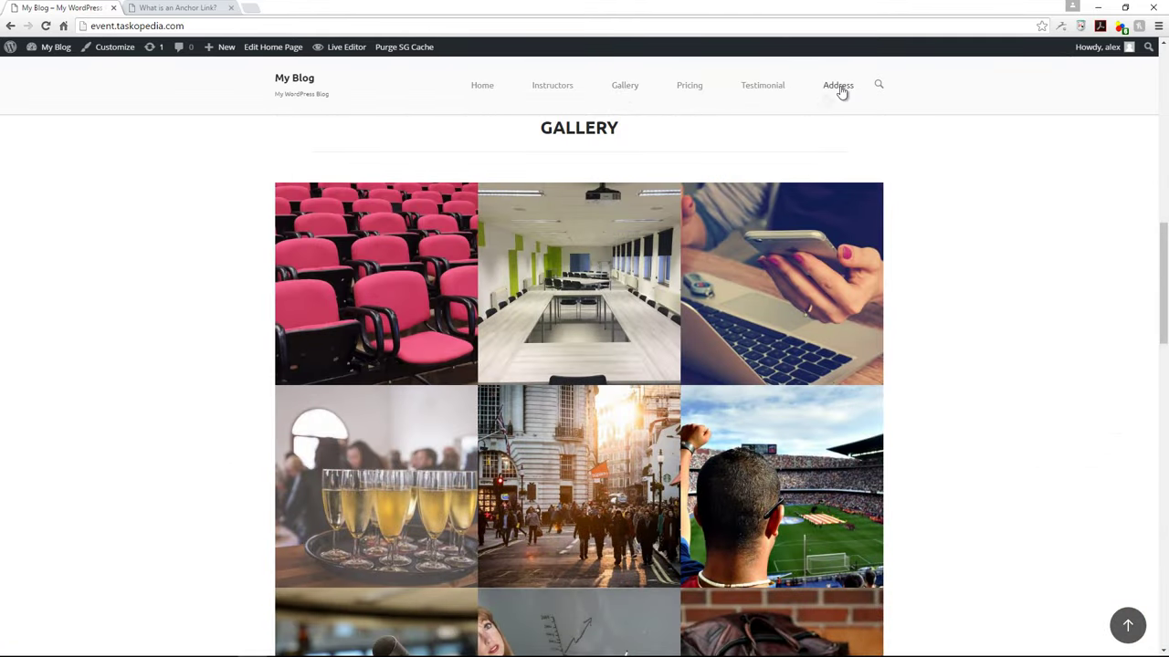
left_click(843, 91)
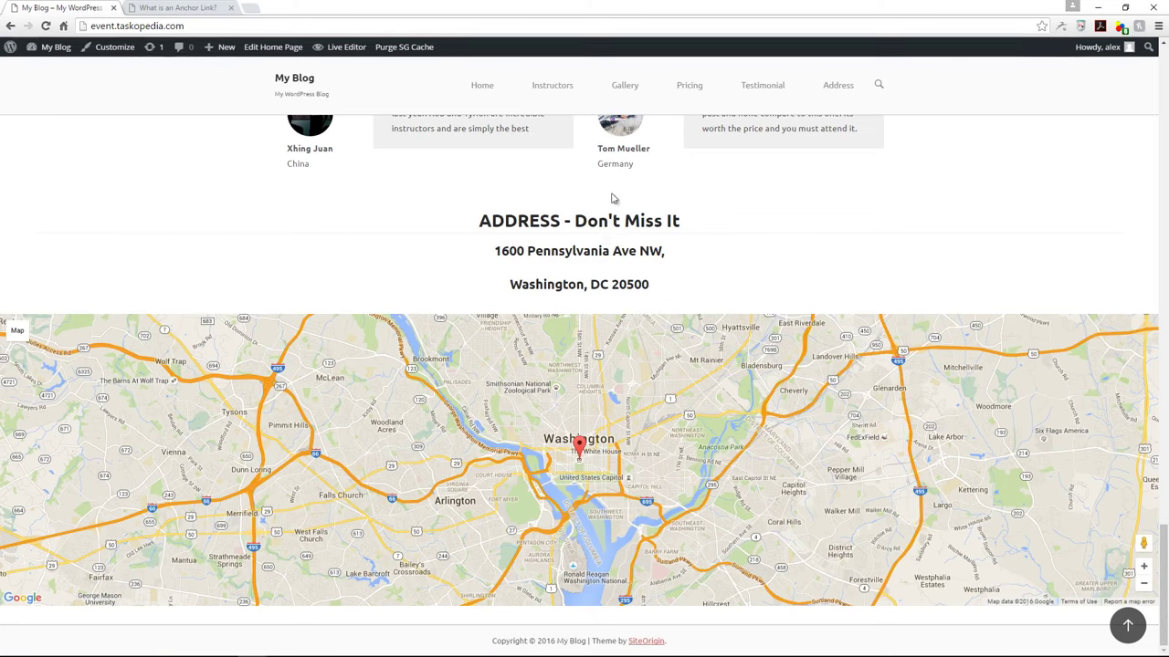
left_click(481, 84)
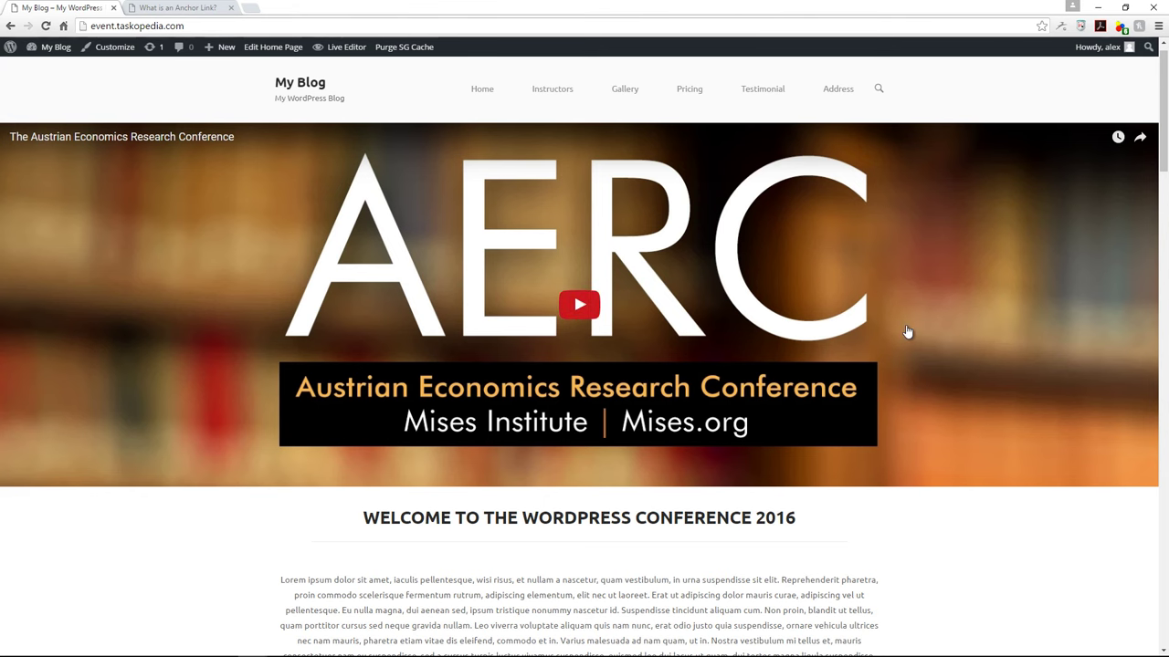
scroll(908, 332, "down", 5)
scroll(908, 331, "down", 5)
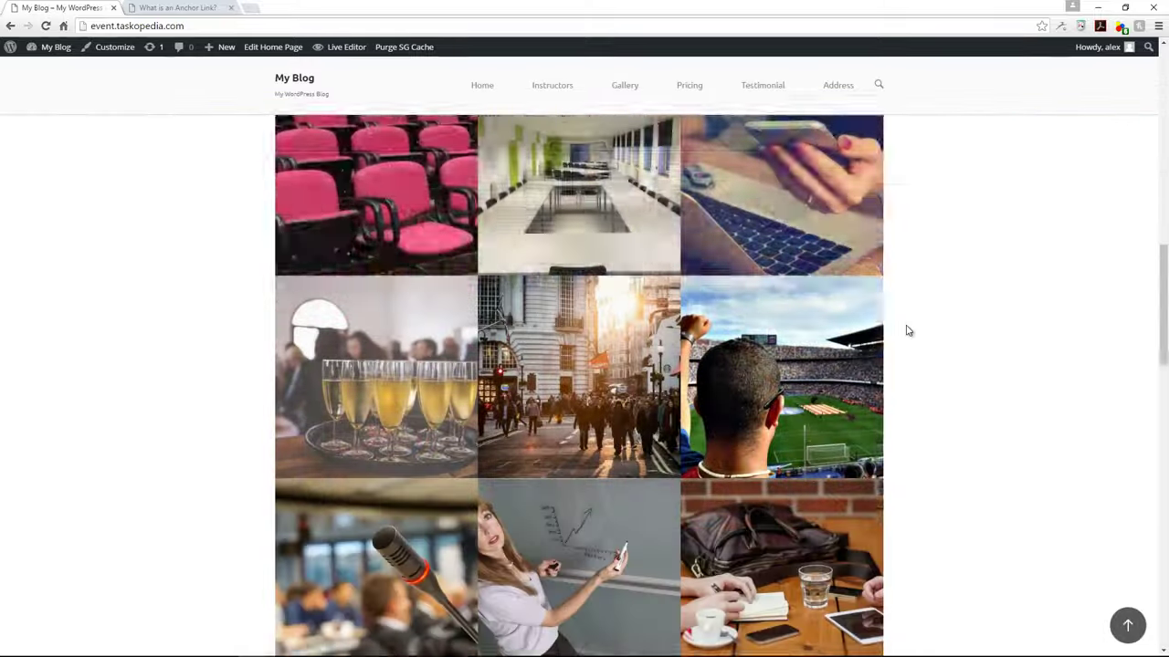
scroll(908, 331, "up", 5)
scroll(908, 332, "up", 5)
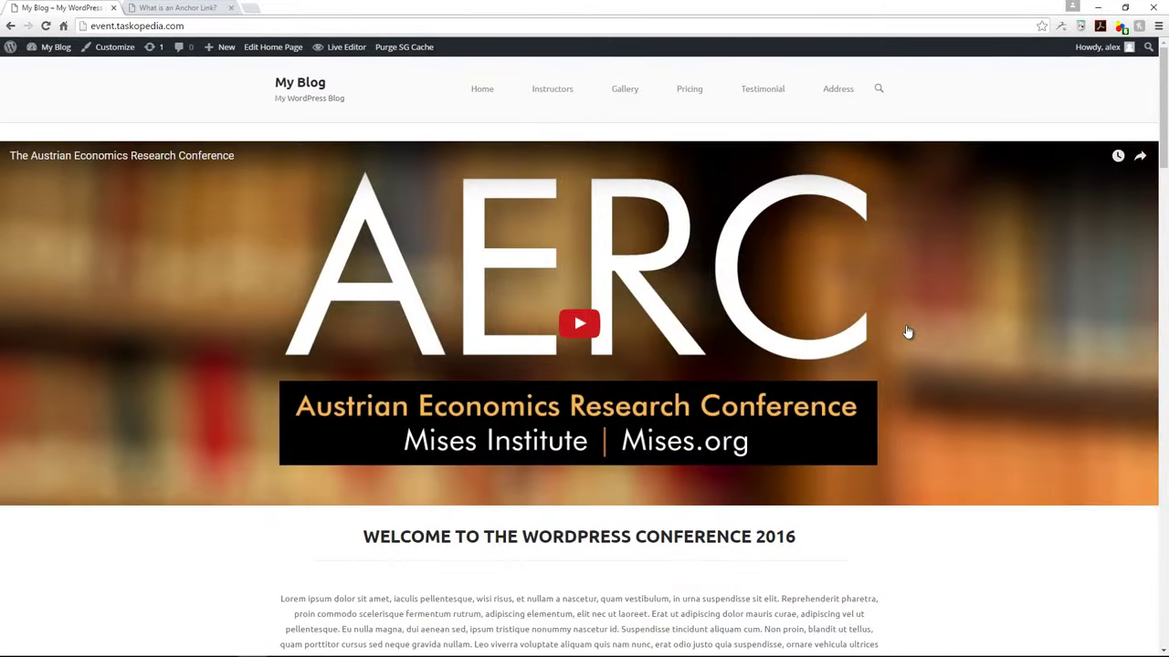
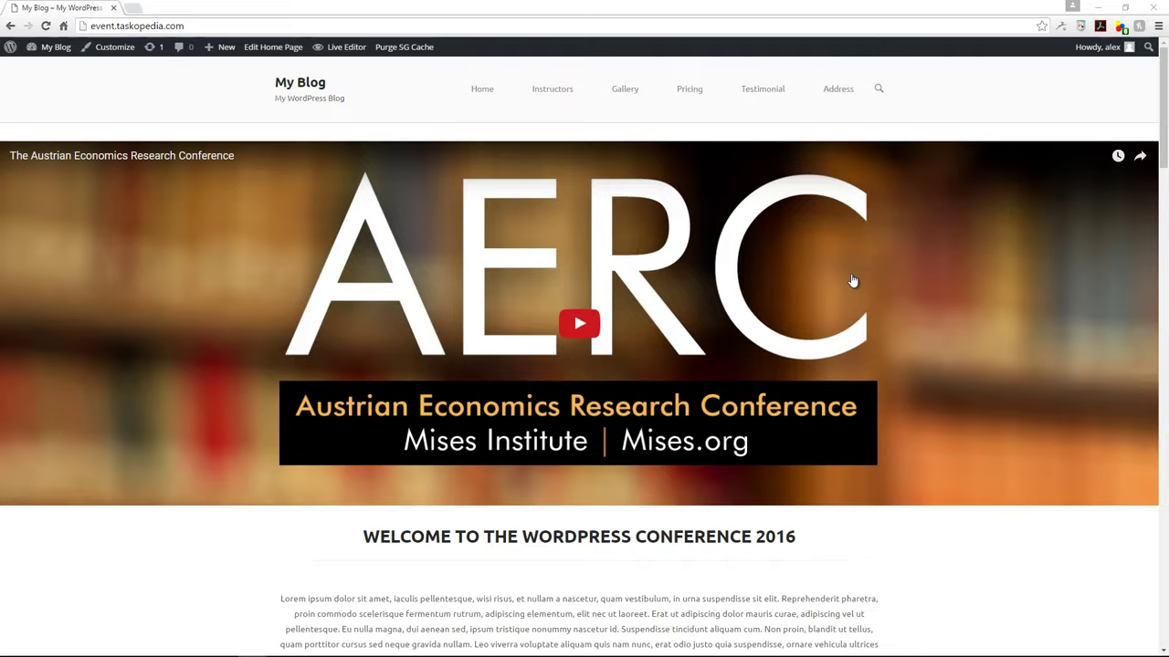
Go from the admin dashboard to the General settings page.
scroll(852, 280, "down", 9)
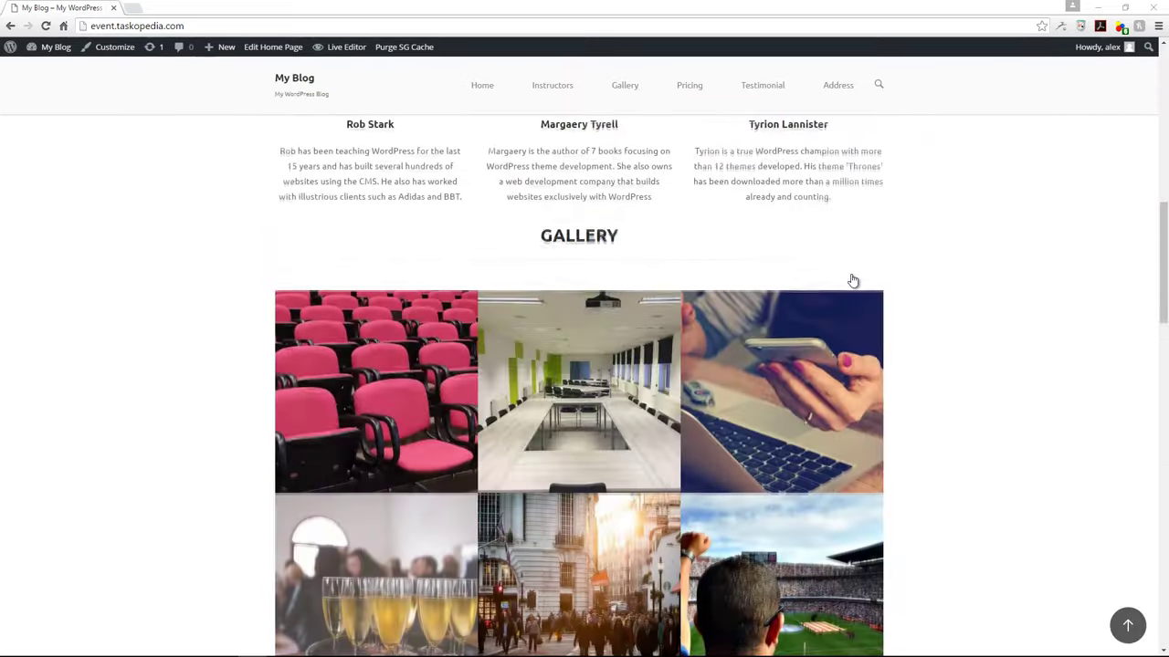
scroll(852, 281, "down", 6)
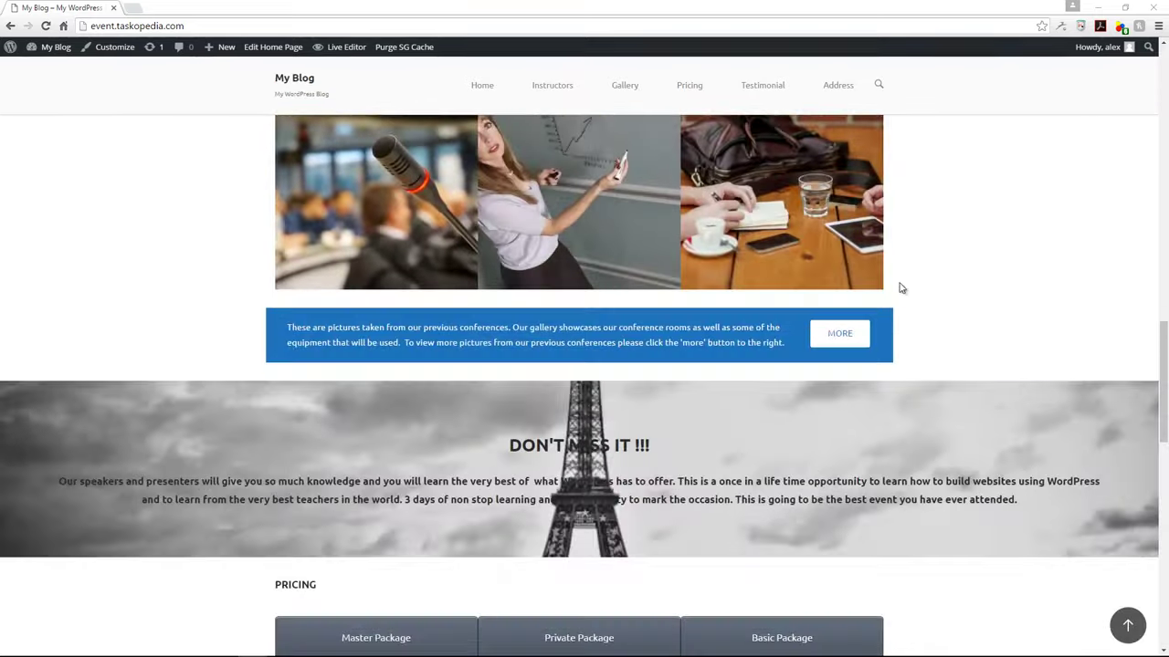
scroll(899, 289, "up", 15)
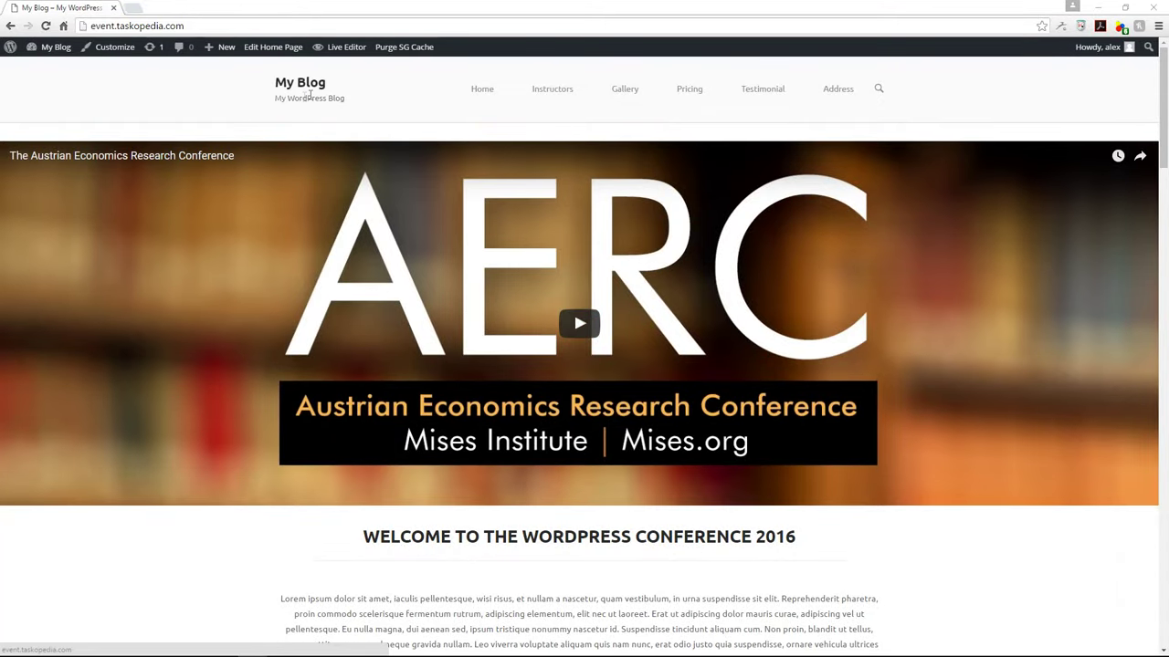
scroll(730, 238, "down", 10)
scroll(747, 248, "down", 12)
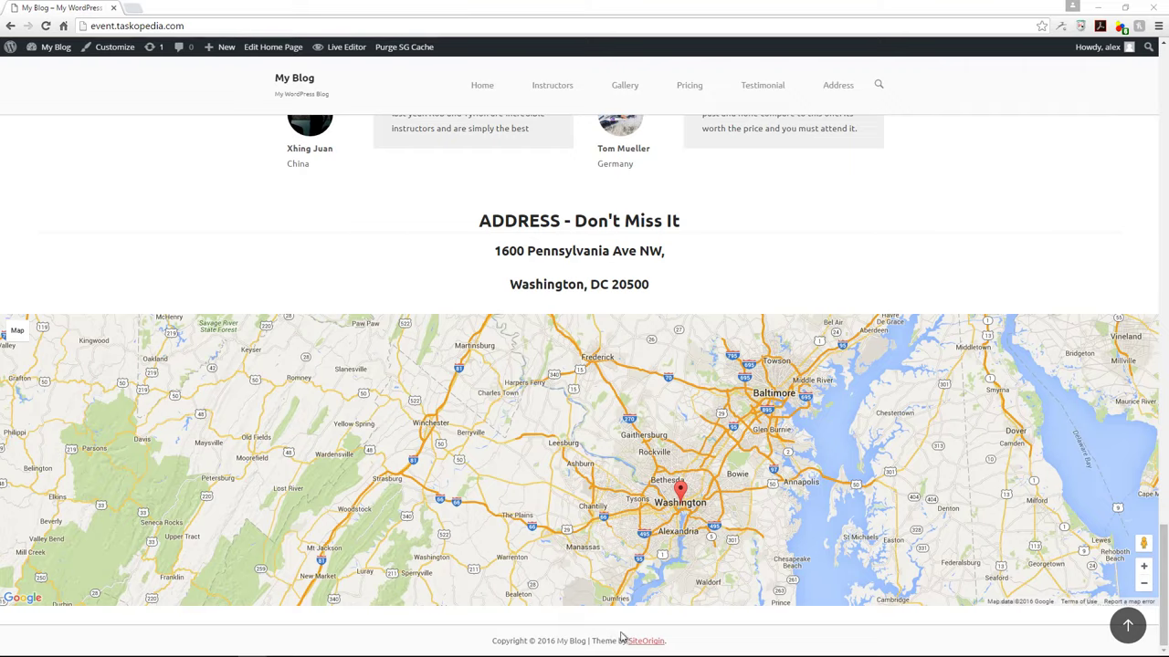
scroll(689, 304, "up", 6)
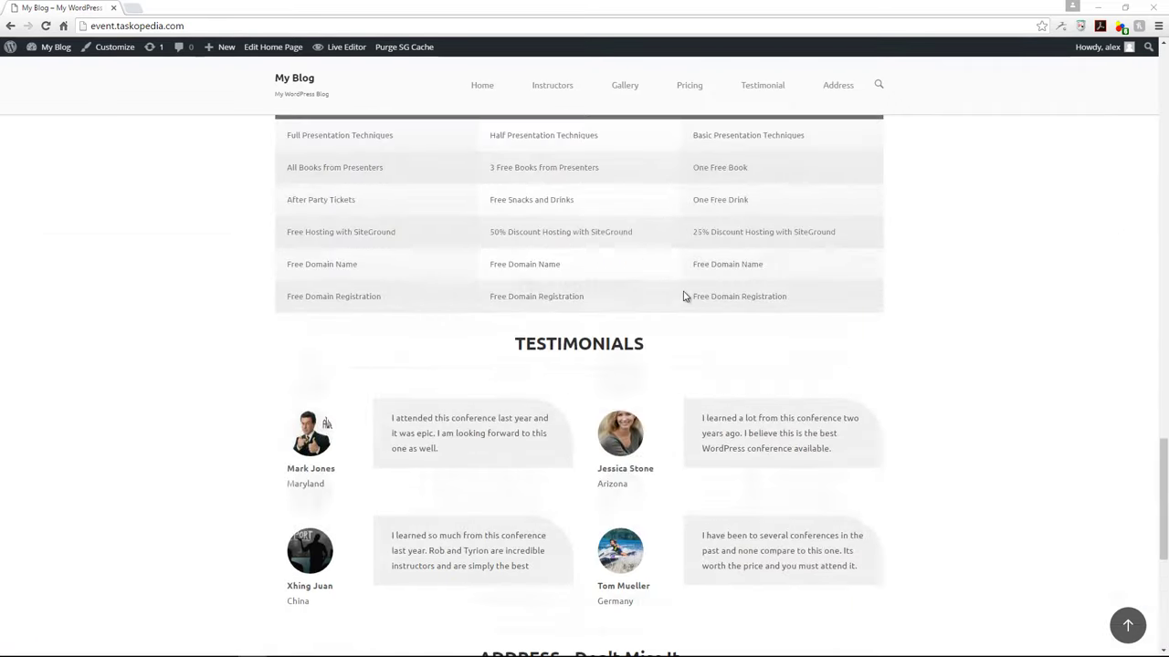
scroll(691, 301, "up", 3)
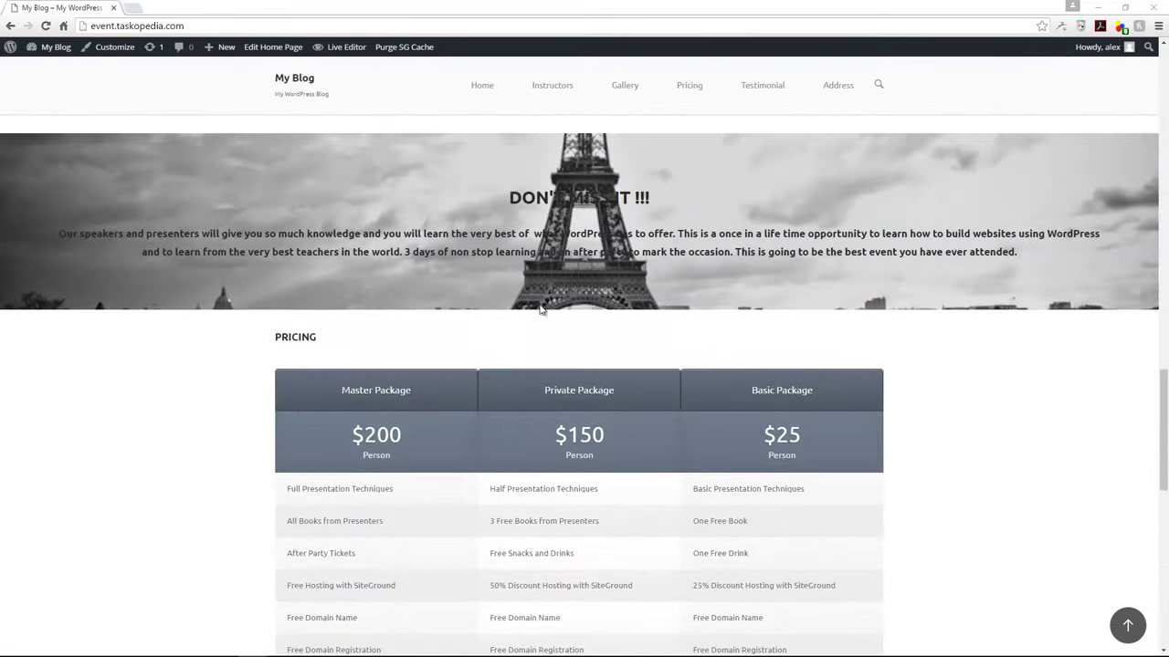
scroll(641, 272, "up", 5)
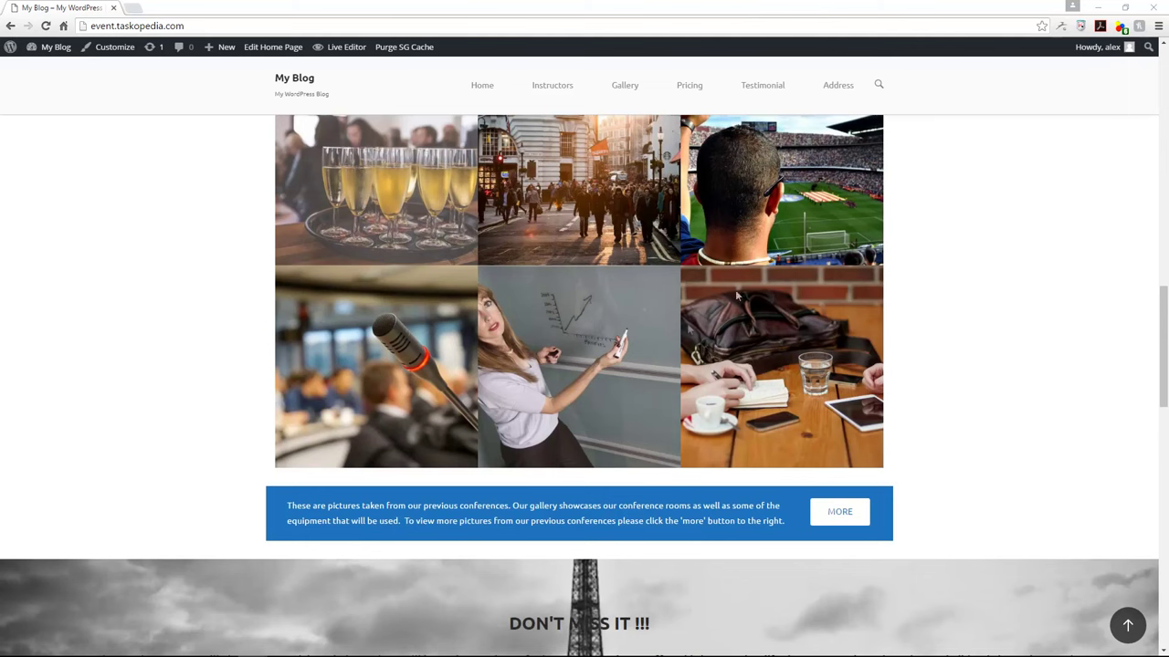
left_click(57, 46)
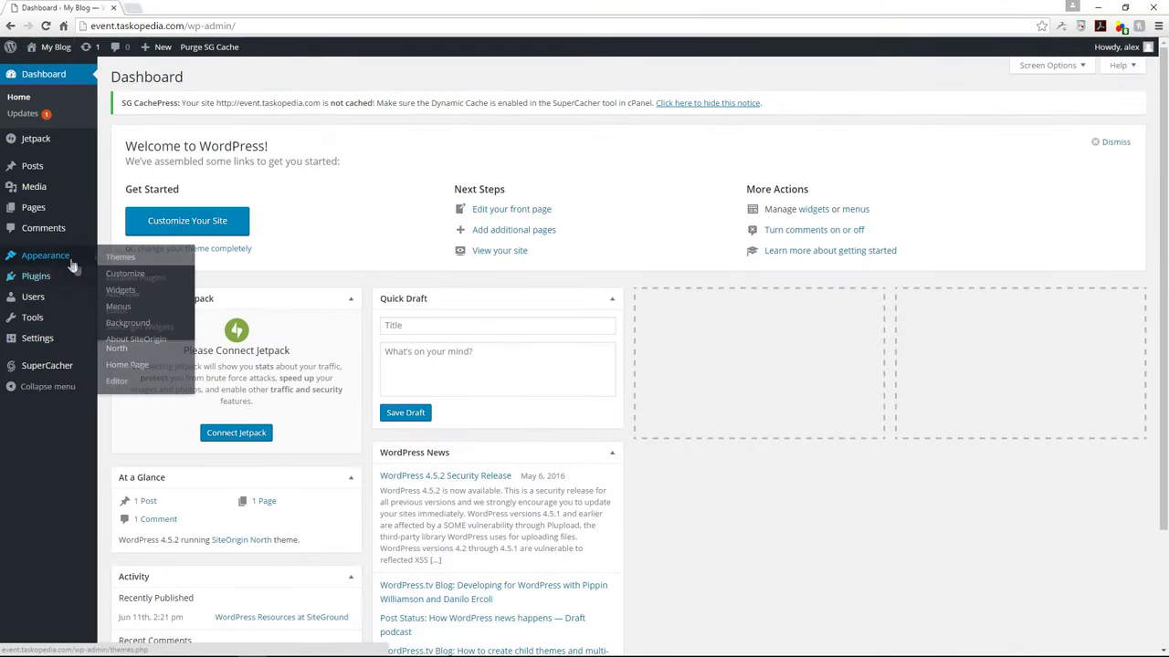
mouse_move(73, 342)
left_click(113, 339)
Set the site title to 'WordPress Conference 2016', clear the tagline, save, and view the site.
left_click_drag(304, 148, 237, 145)
type("W")
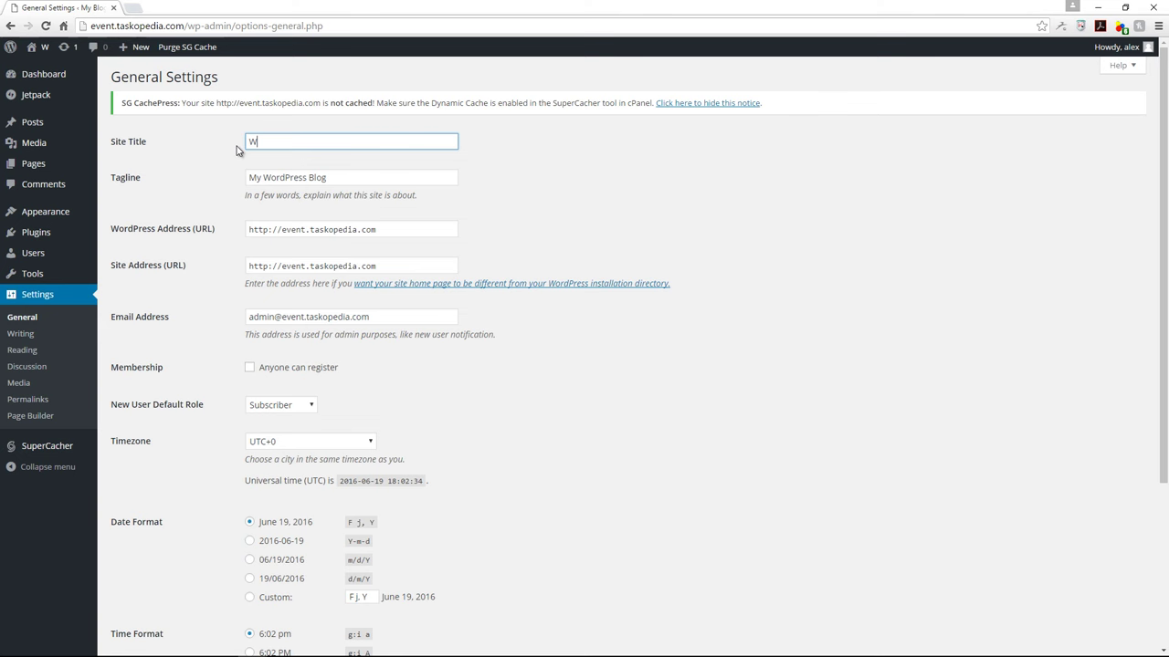
type("ordPress Confr")
key("BackSpace")
type("erence ")
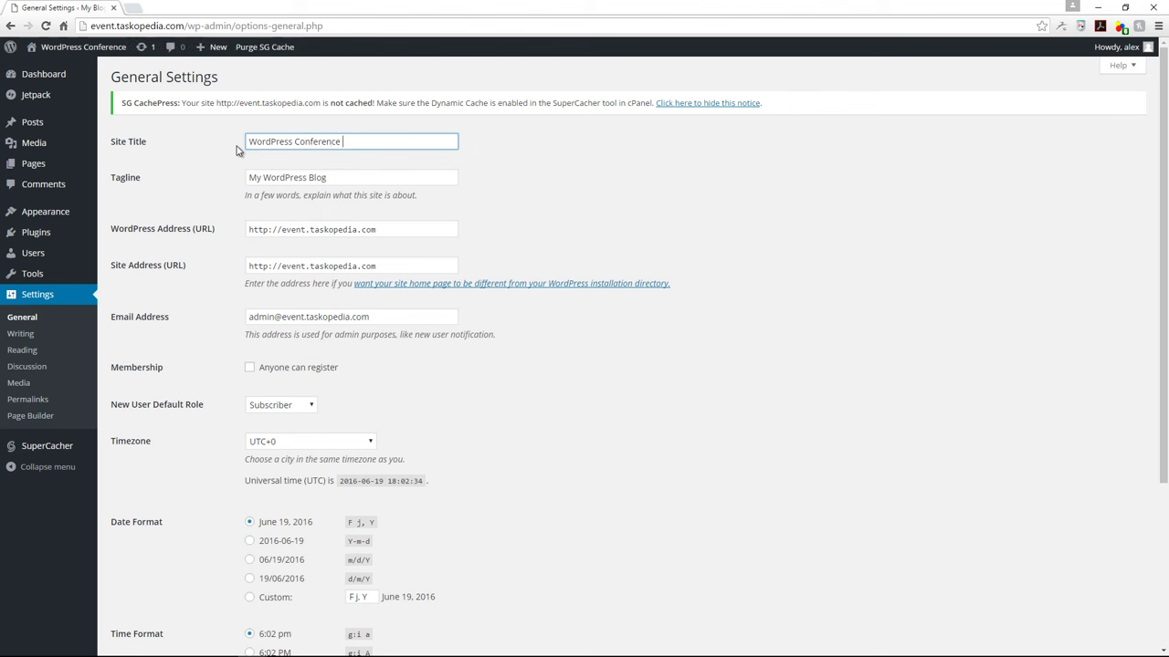
type("2016")
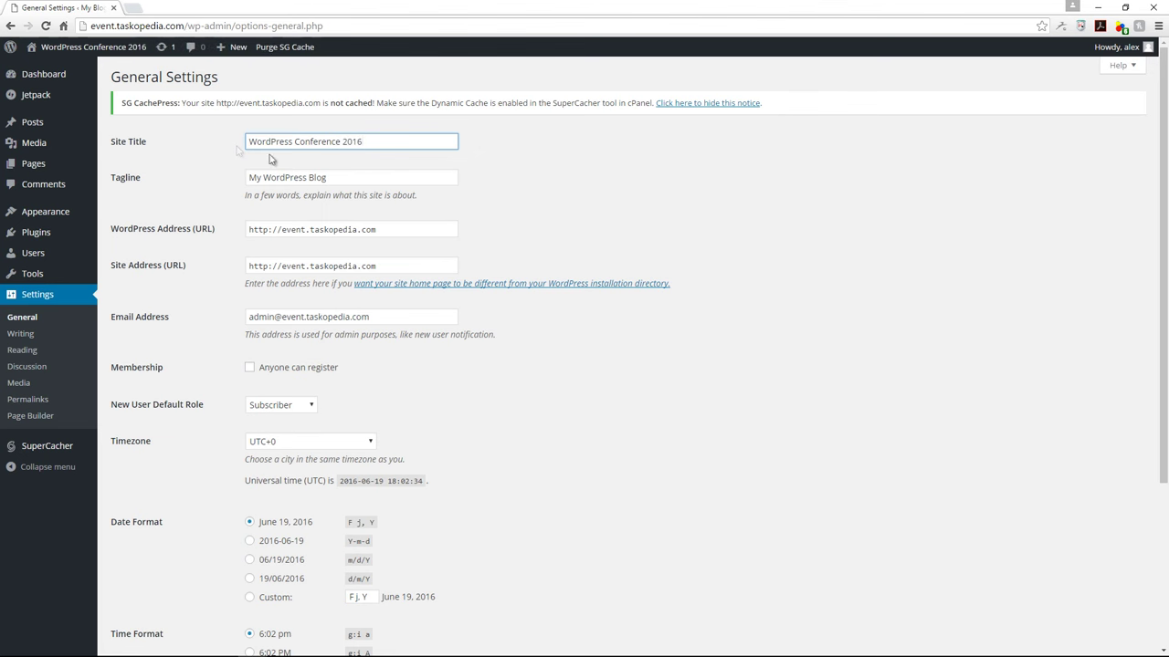
key("Tab")
key("BackSpace")
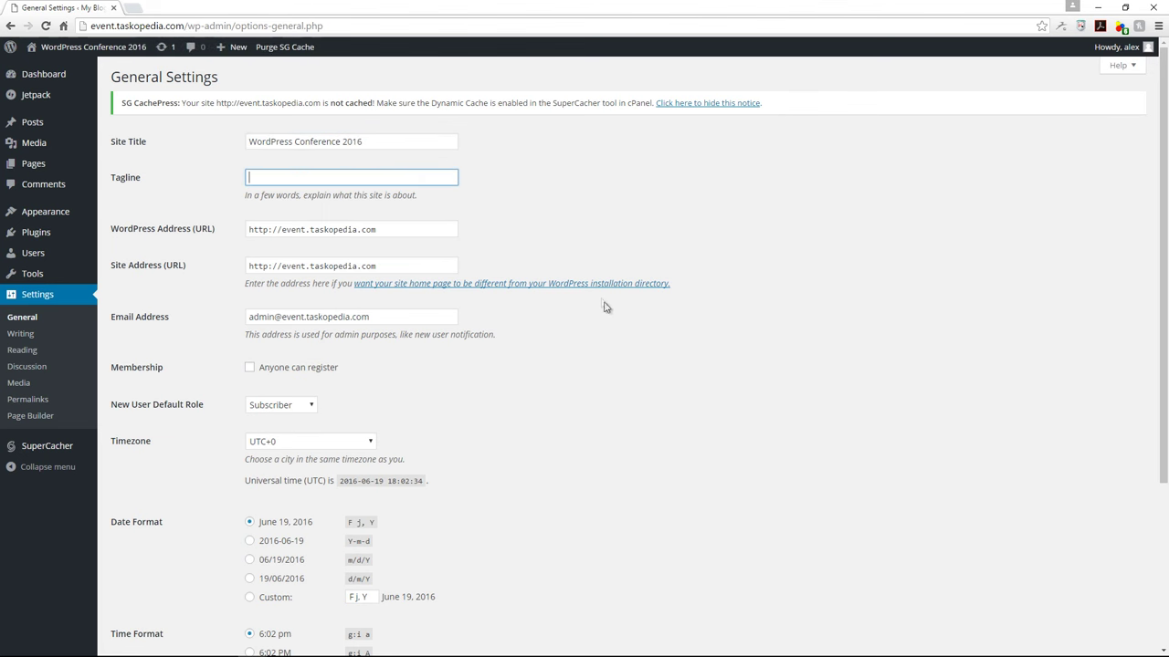
scroll(601, 306, "down", 3)
left_click(165, 596)
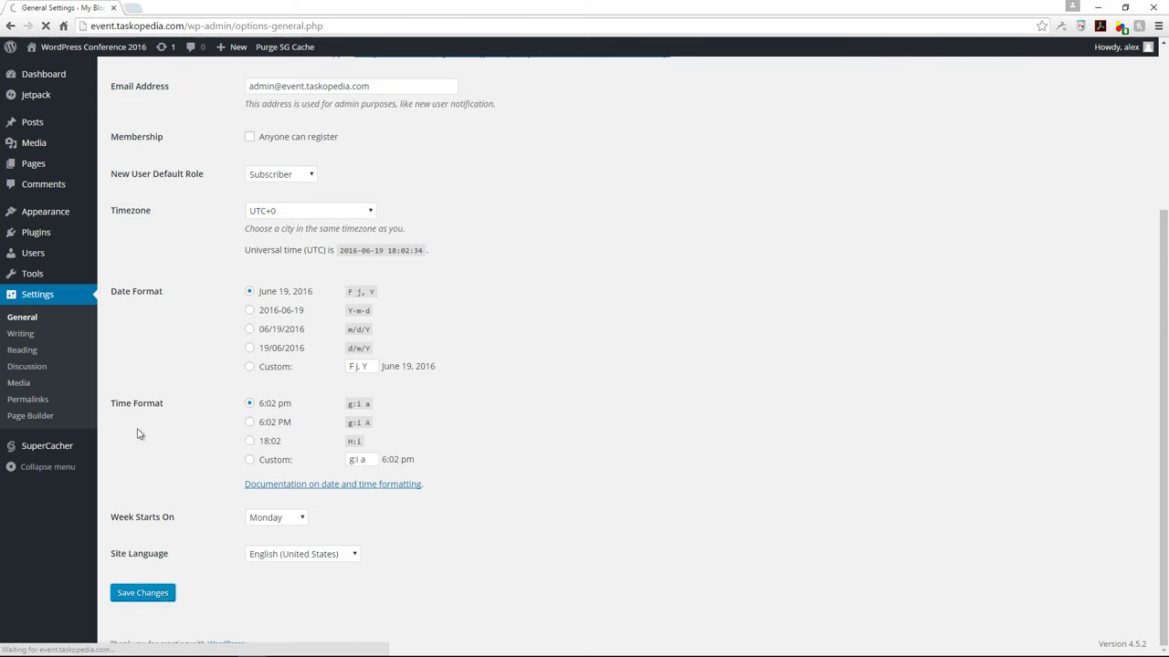
left_click(82, 47)
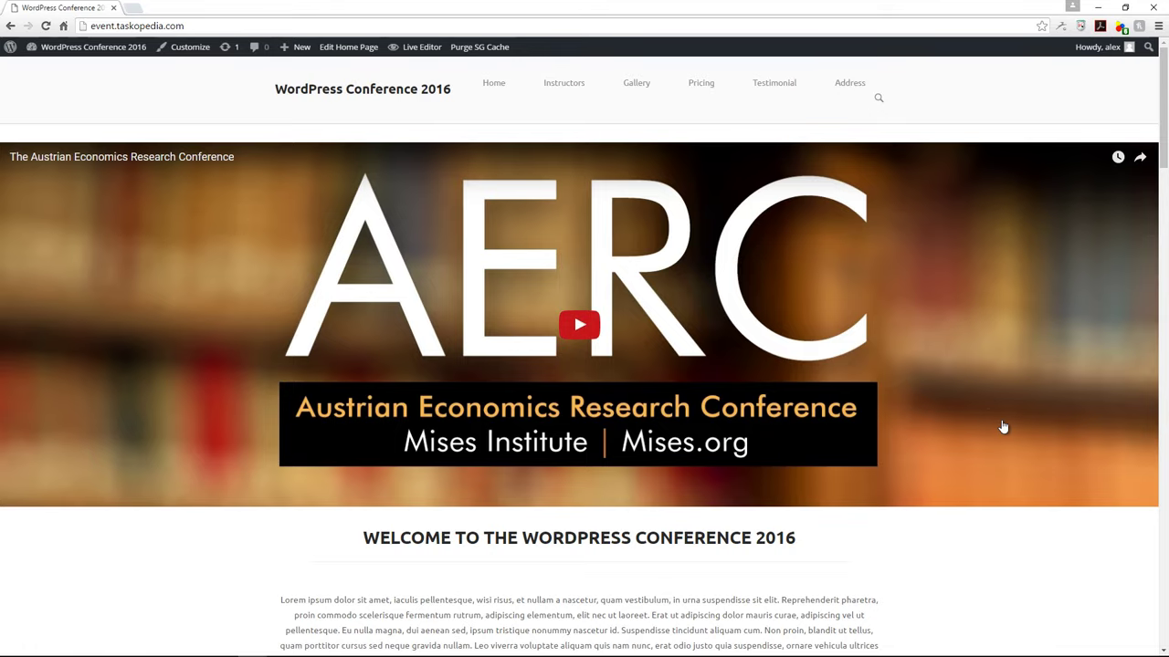
Scroll the renamed front page down to the map and back, then return to the Dashboard.
scroll(1002, 425, "down", 10)
scroll(1001, 425, "down", 5)
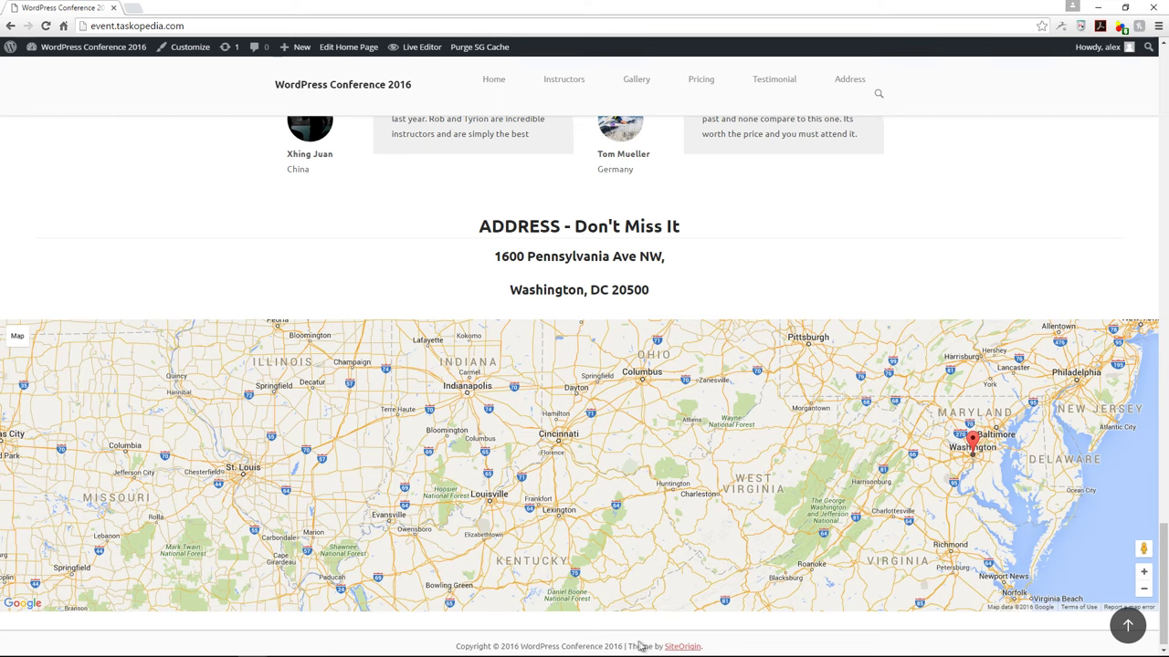
scroll(911, 319, "up", 20)
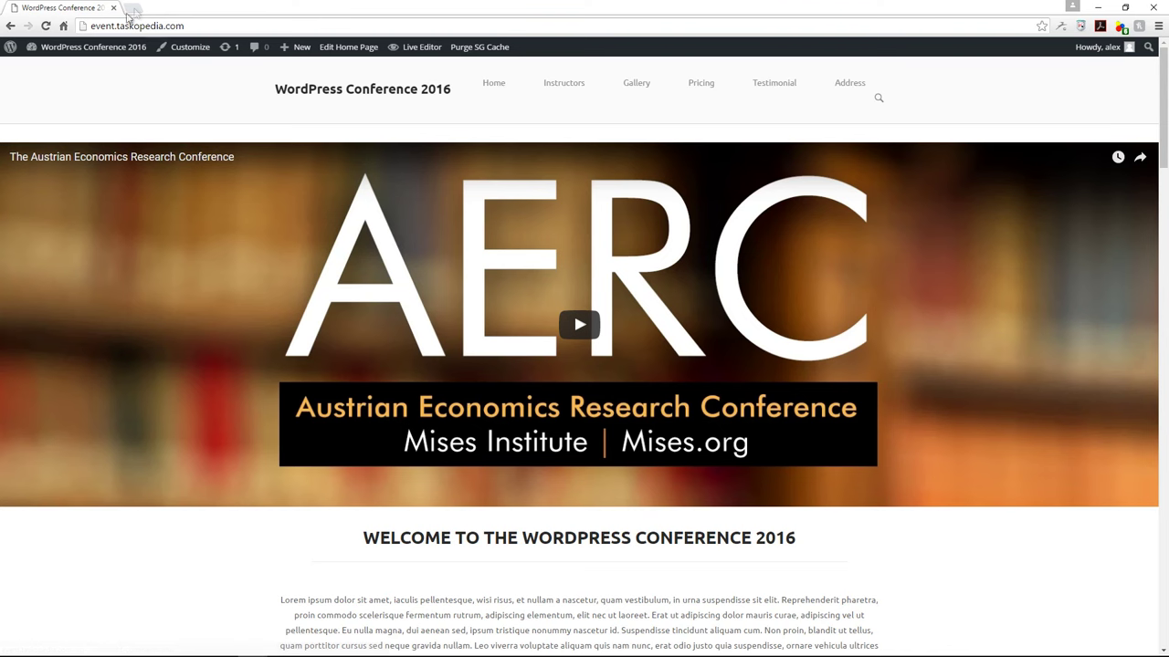
left_click(113, 50)
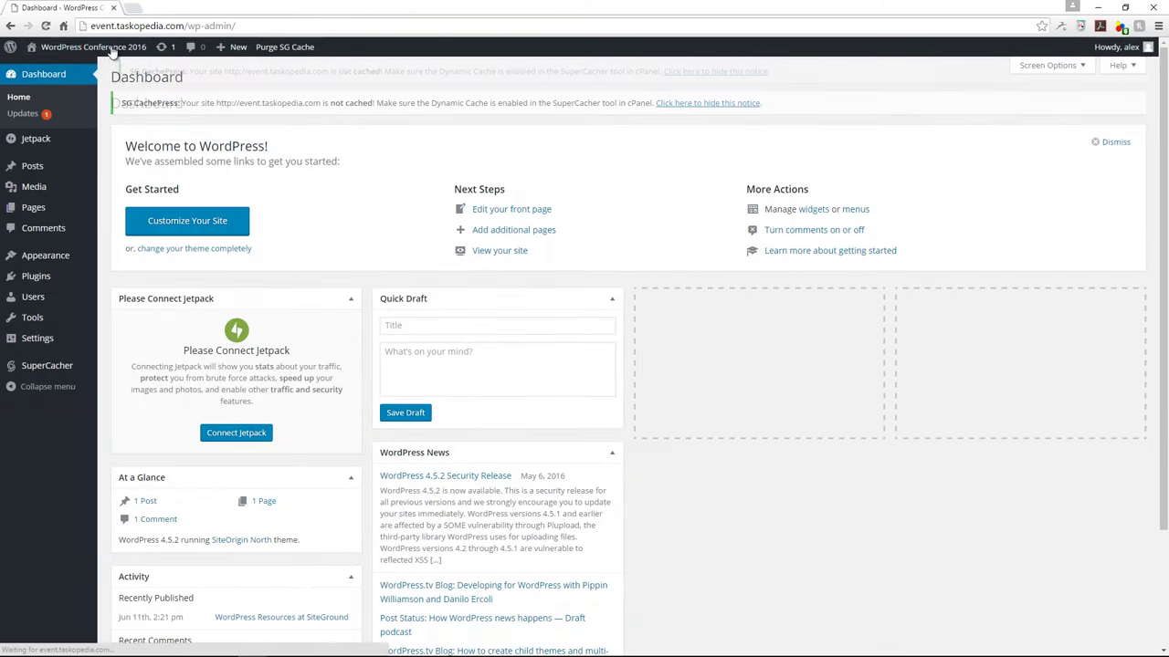
mouse_move(54, 257)
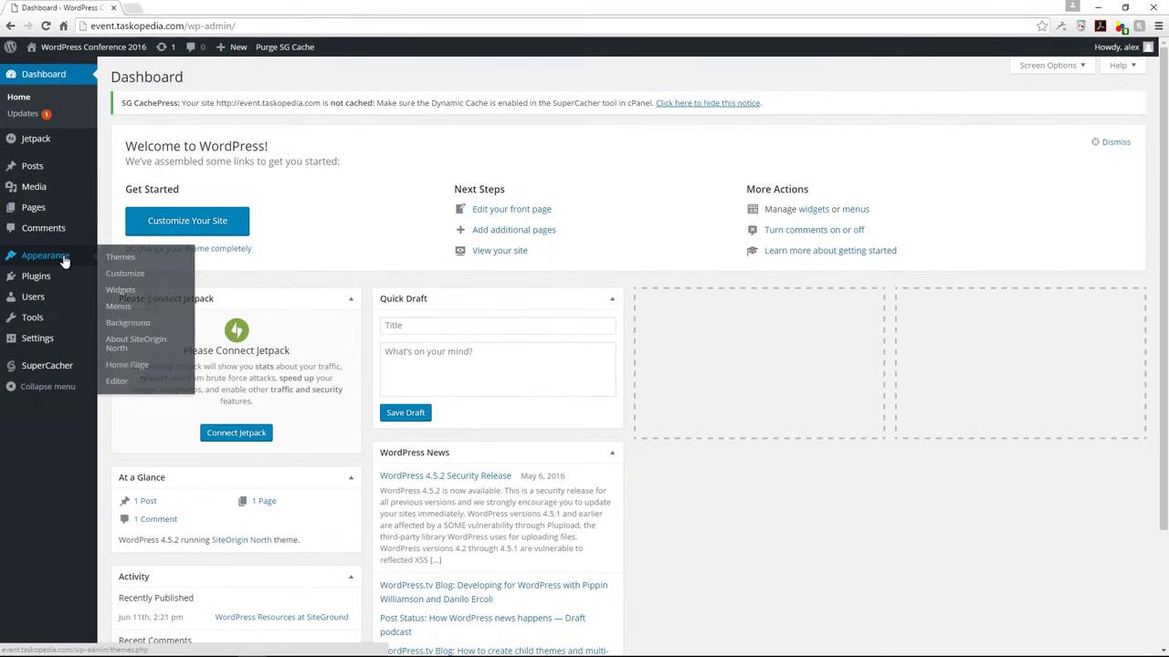
left_click(128, 280)
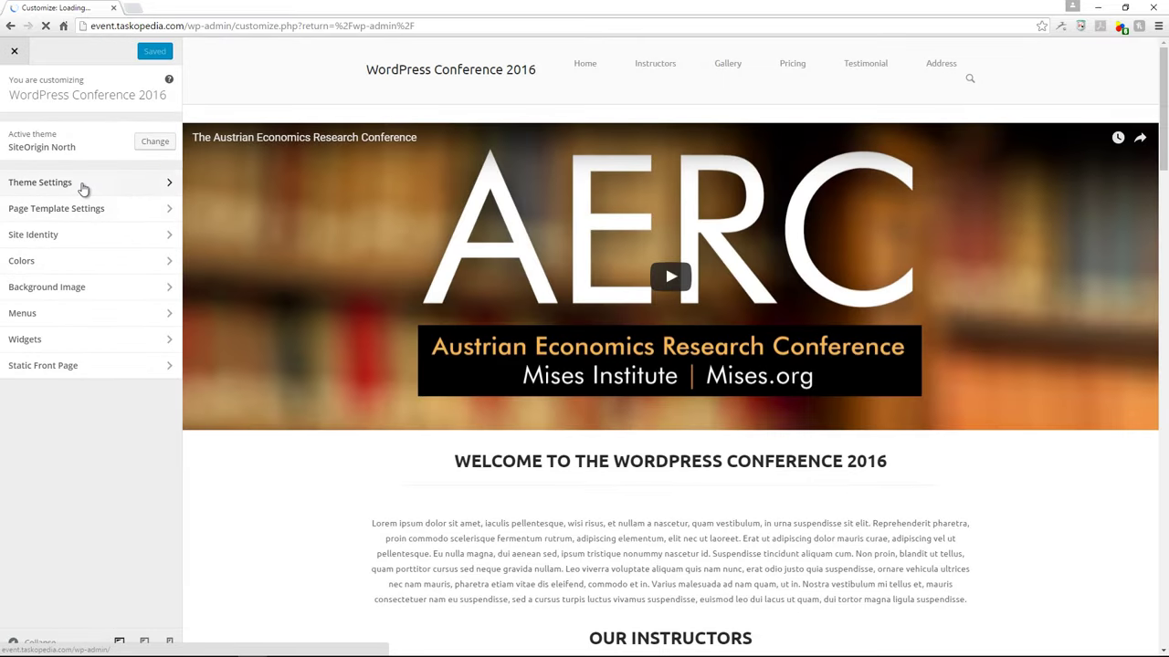
left_click(82, 187)
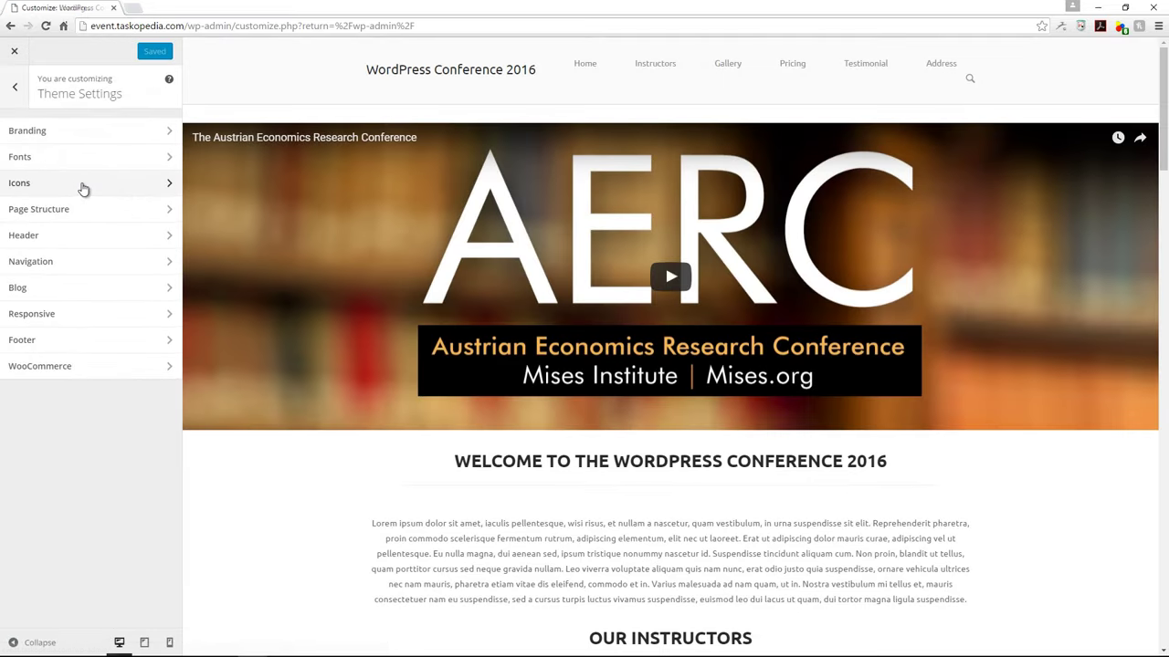
left_click(83, 137)
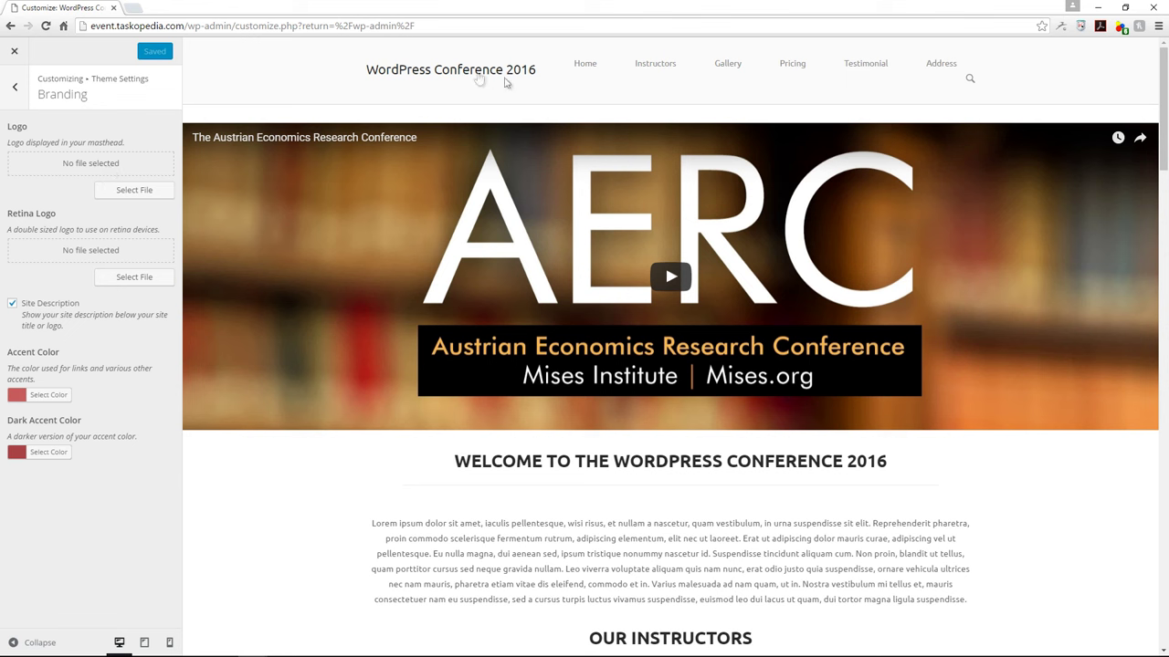
left_click(14, 51)
mouse_move(92, 46)
left_click(55, 68)
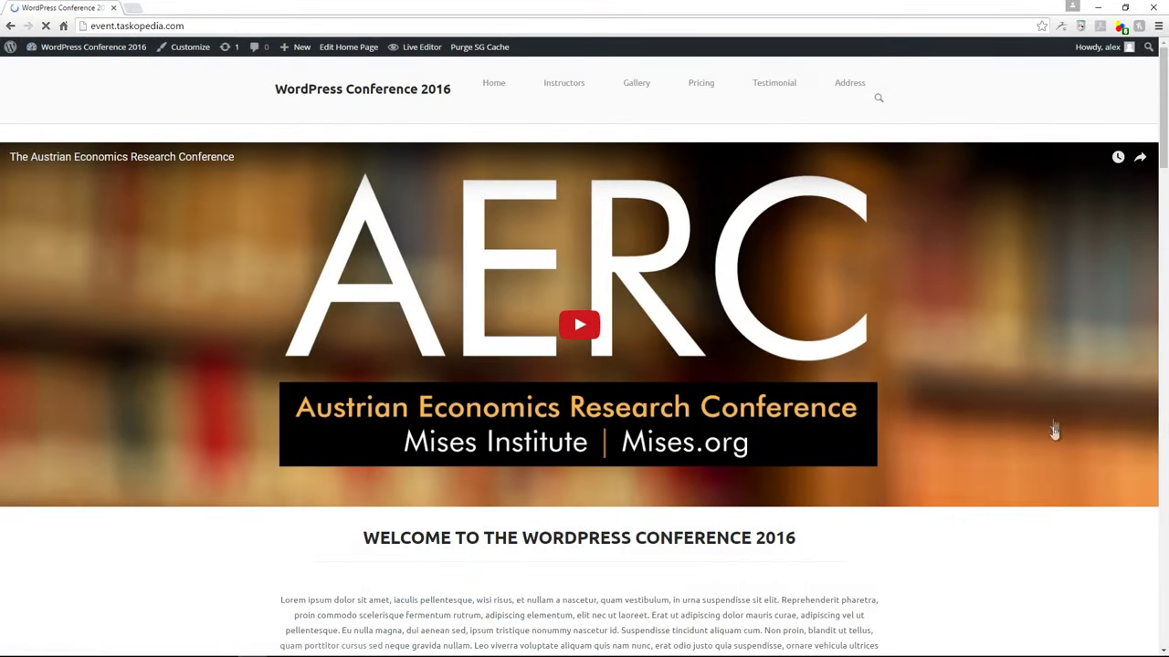
scroll(1069, 481, "down", 2)
scroll(1070, 476, "down", 3)
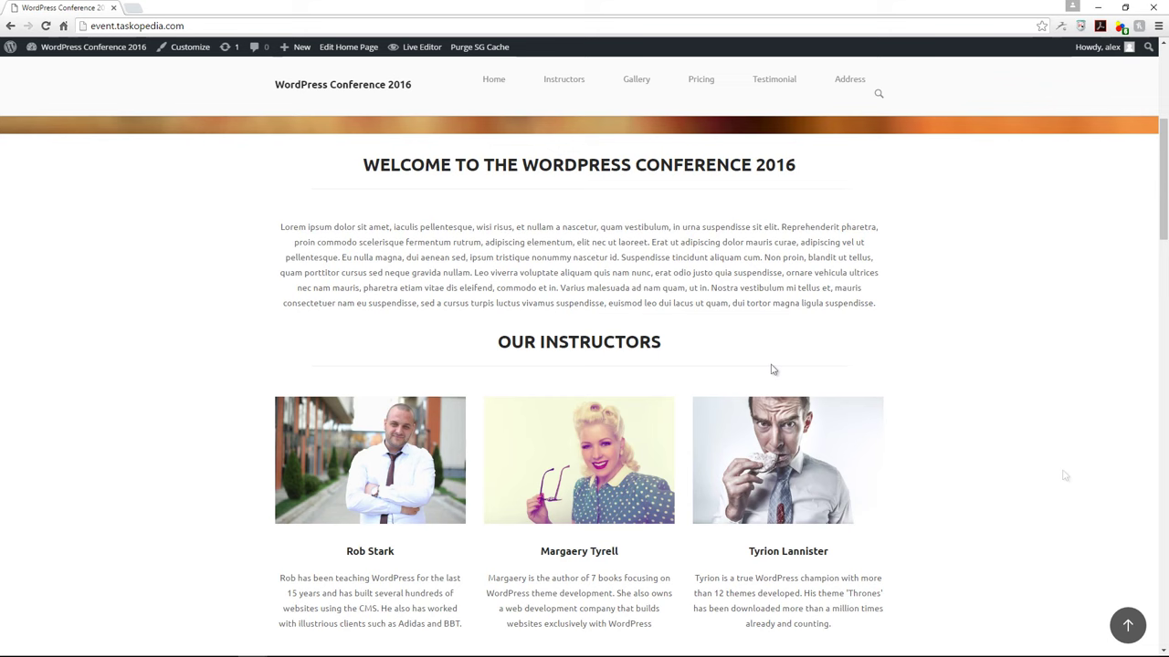
scroll(471, 338, "up", 2)
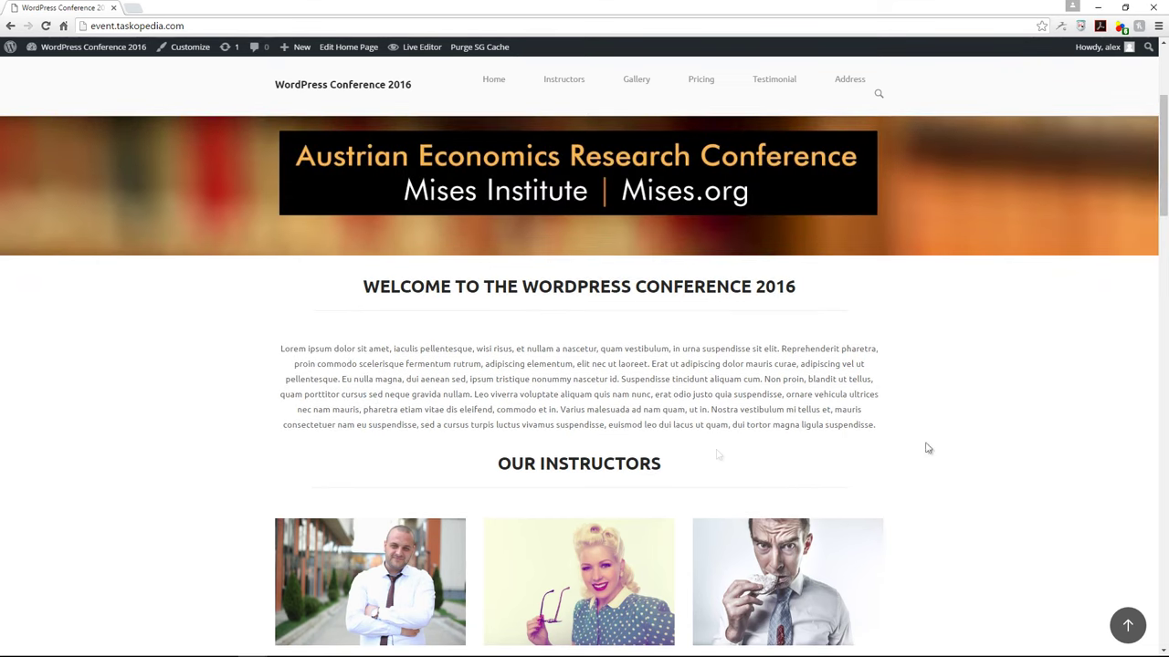
left_click(86, 46)
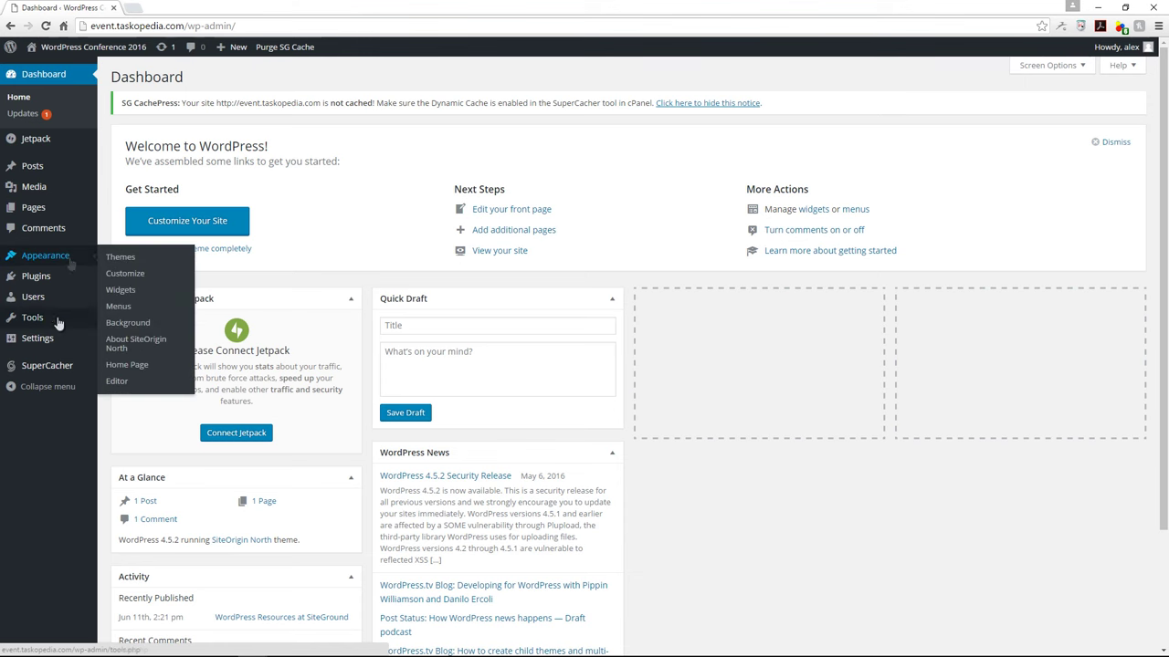
mouse_move(62, 348)
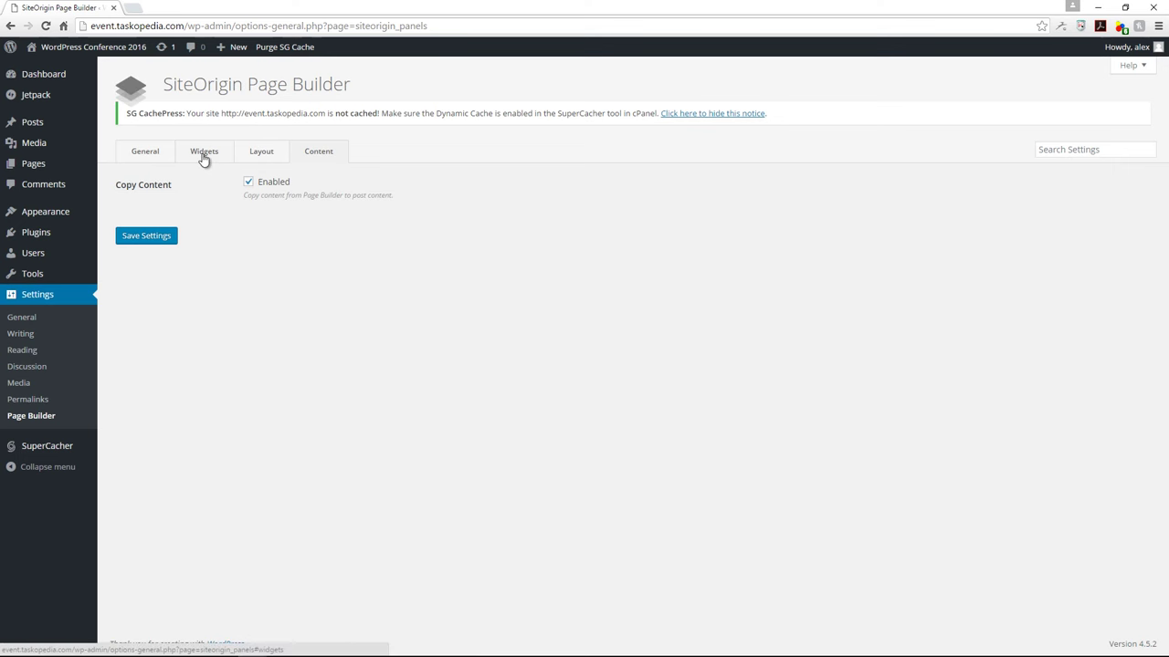
Save a 50 px row bottom margin in Page Builder layout settings, then visit the site.
left_click(204, 155)
left_click(260, 156)
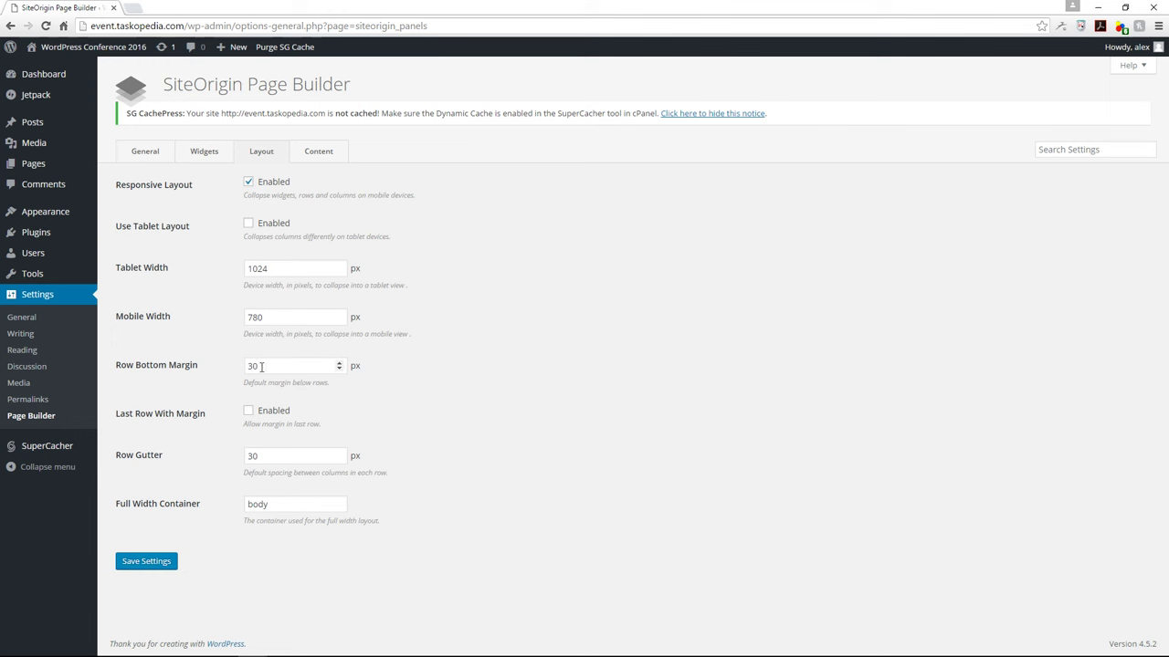
left_click(340, 363)
left_click(339, 364)
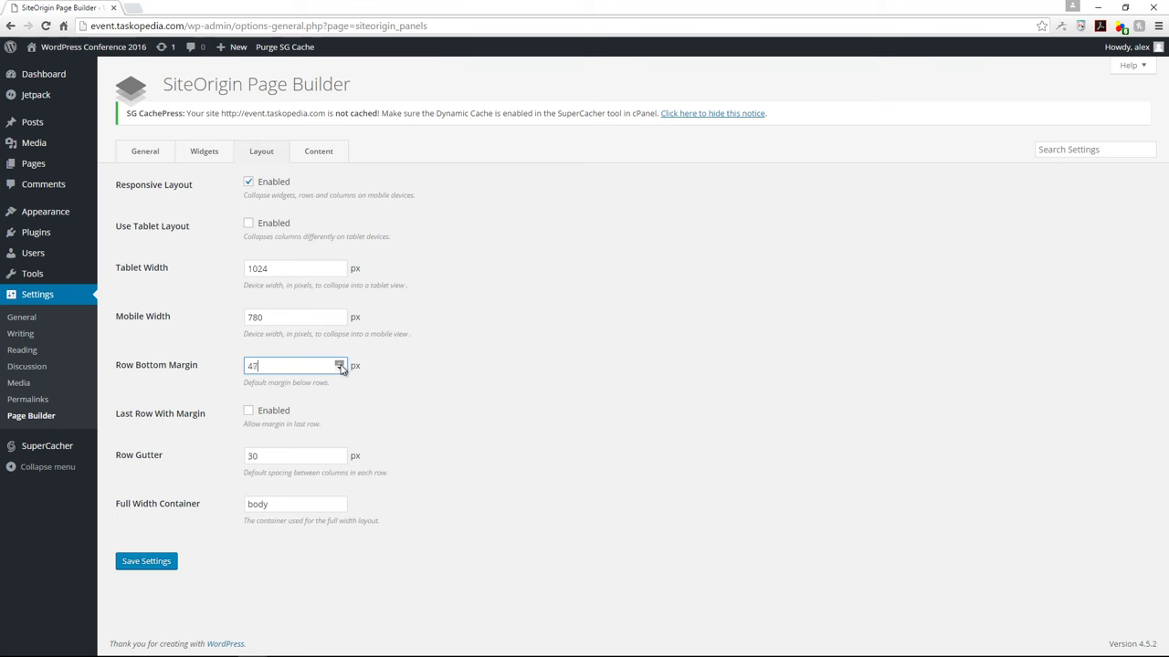
left_click(157, 566)
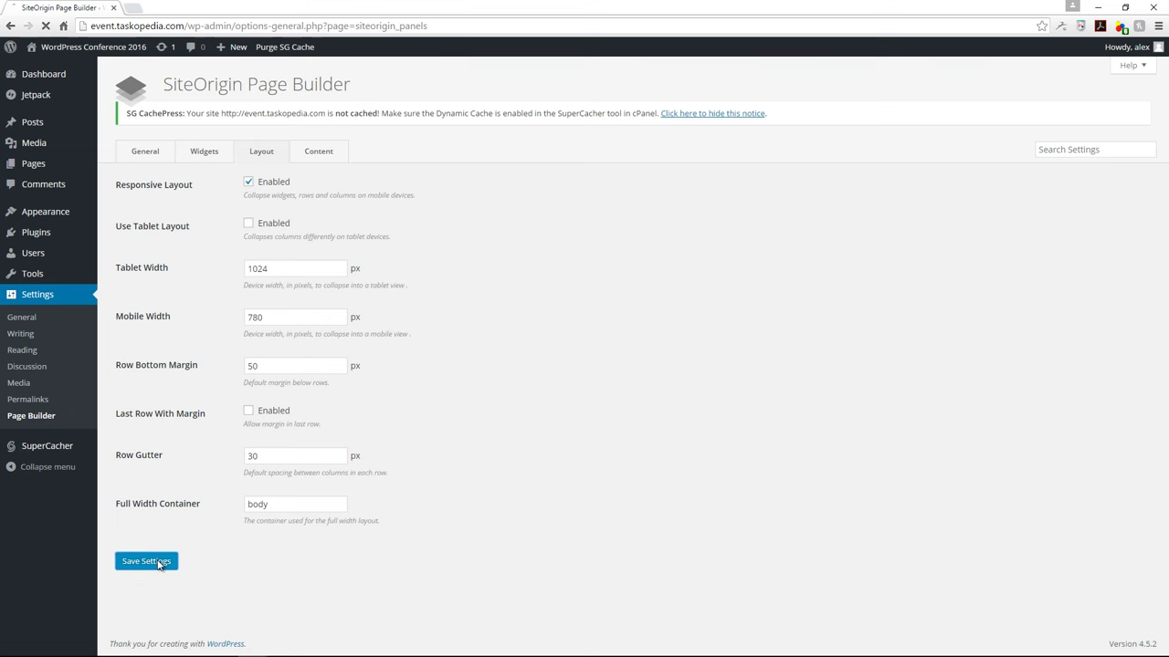
left_click(108, 51)
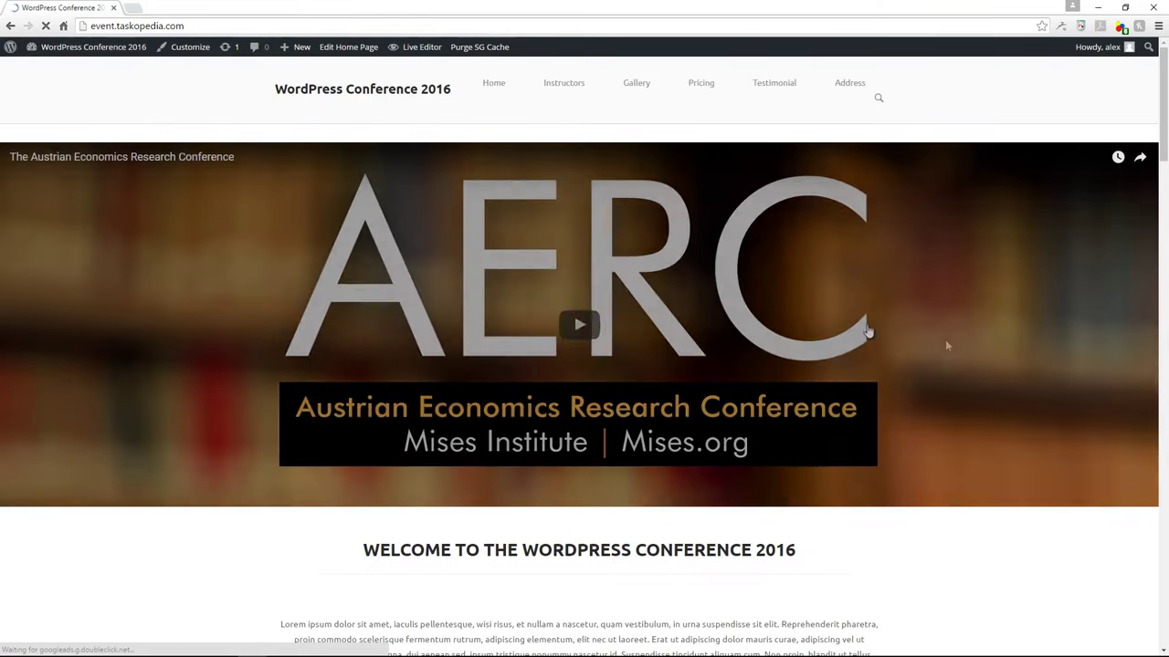
Review the front page down to the DON'T MISS IT banner, then choose Edit Home Page.
scroll(1034, 478, "down", 2)
scroll(1033, 478, "down", 1)
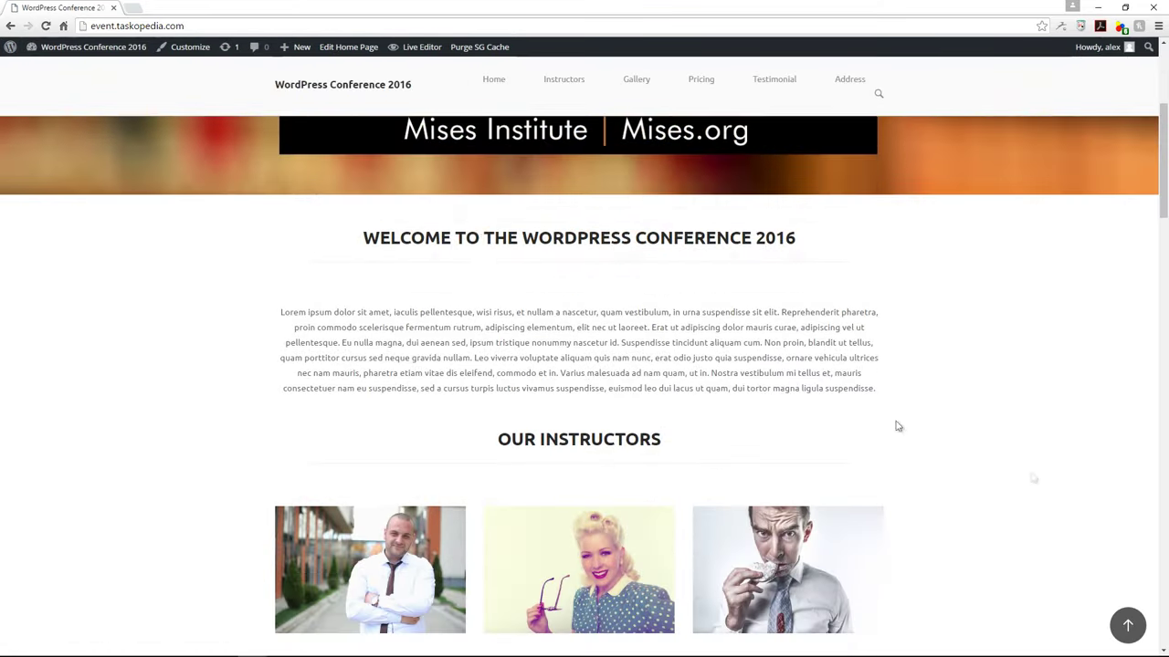
scroll(754, 436, "down", 2)
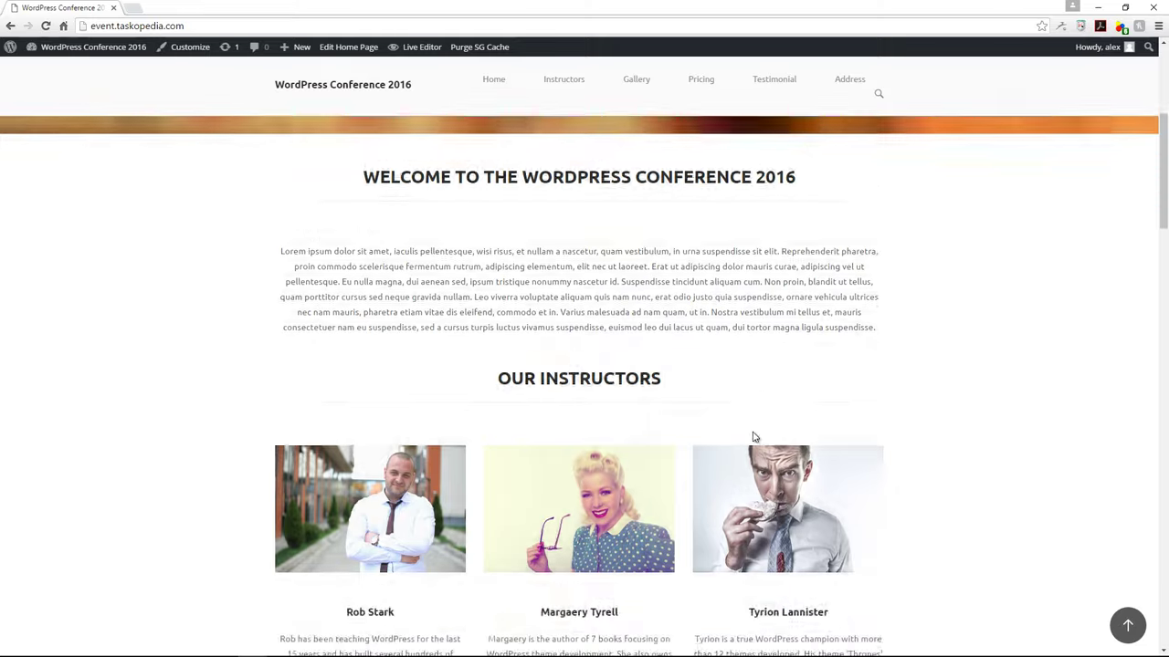
scroll(751, 432, "down", 1)
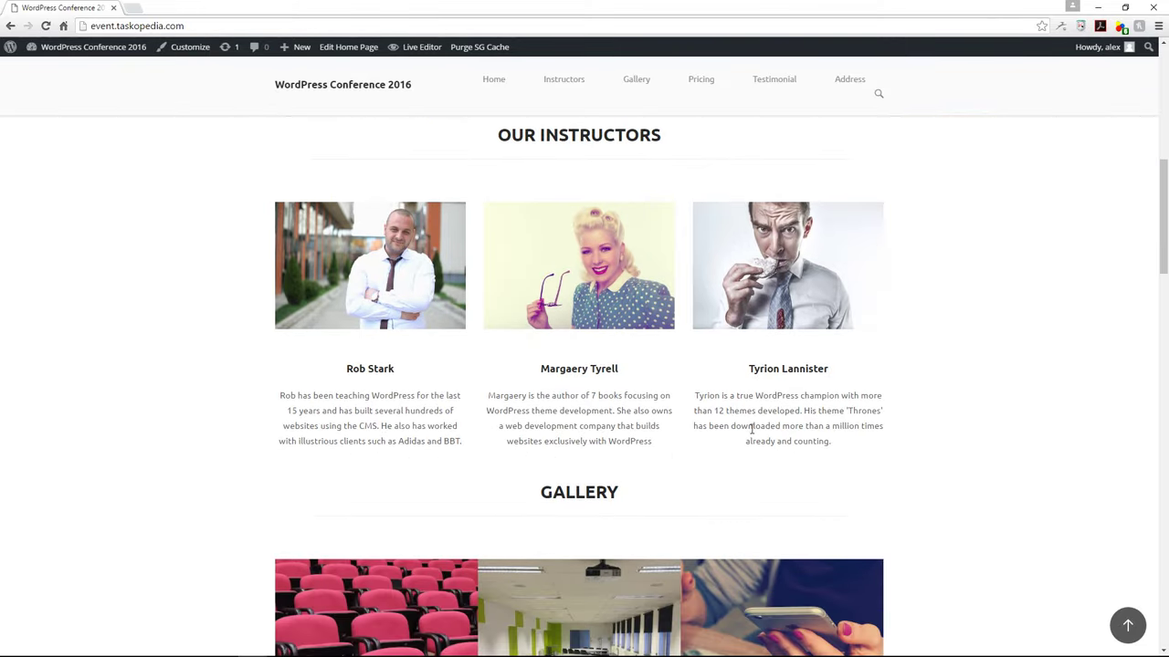
scroll(588, 486, "up", 1)
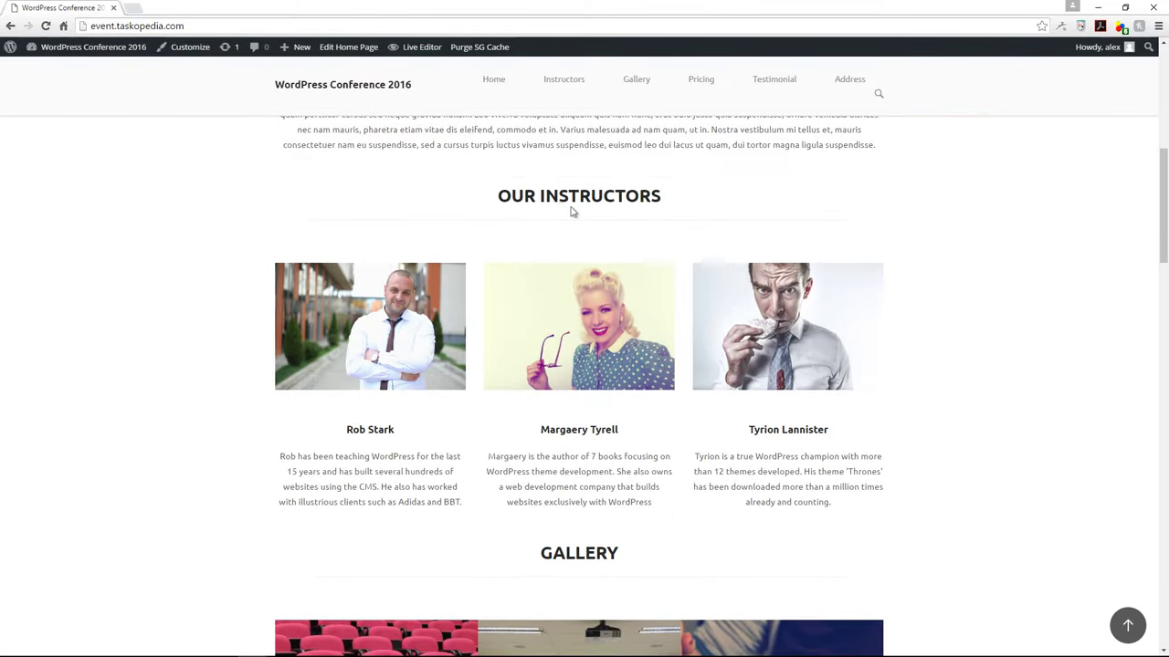
scroll(855, 505, "down", 8)
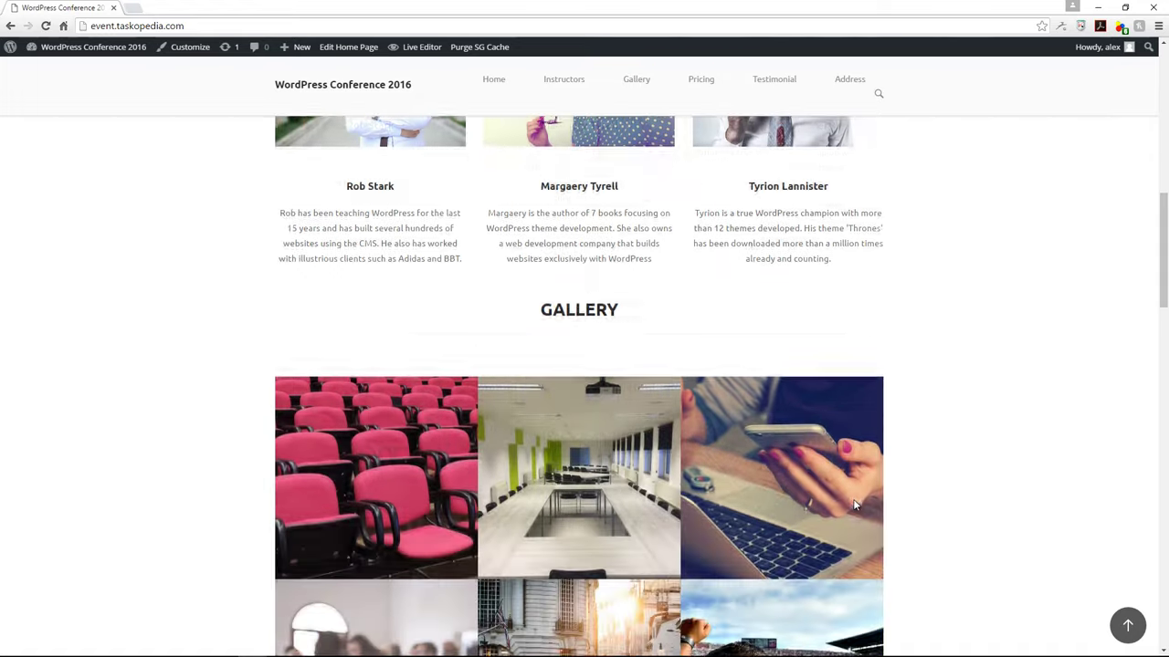
scroll(852, 498, "down", 2)
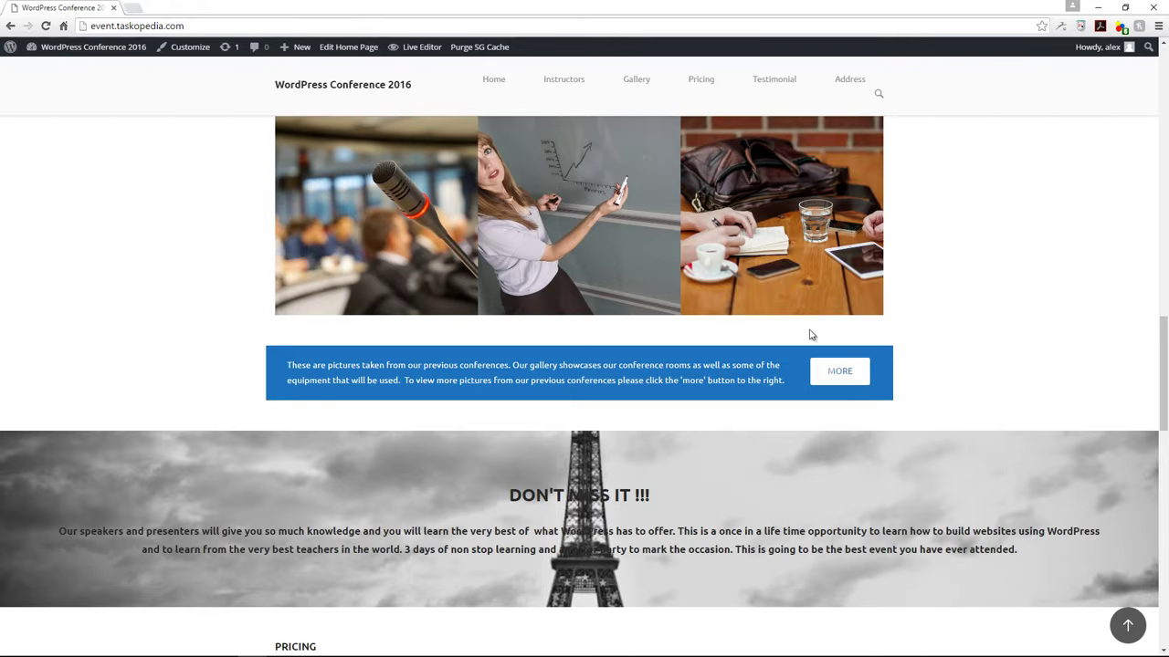
scroll(932, 357, "down", 2)
scroll(957, 417, "down", 7)
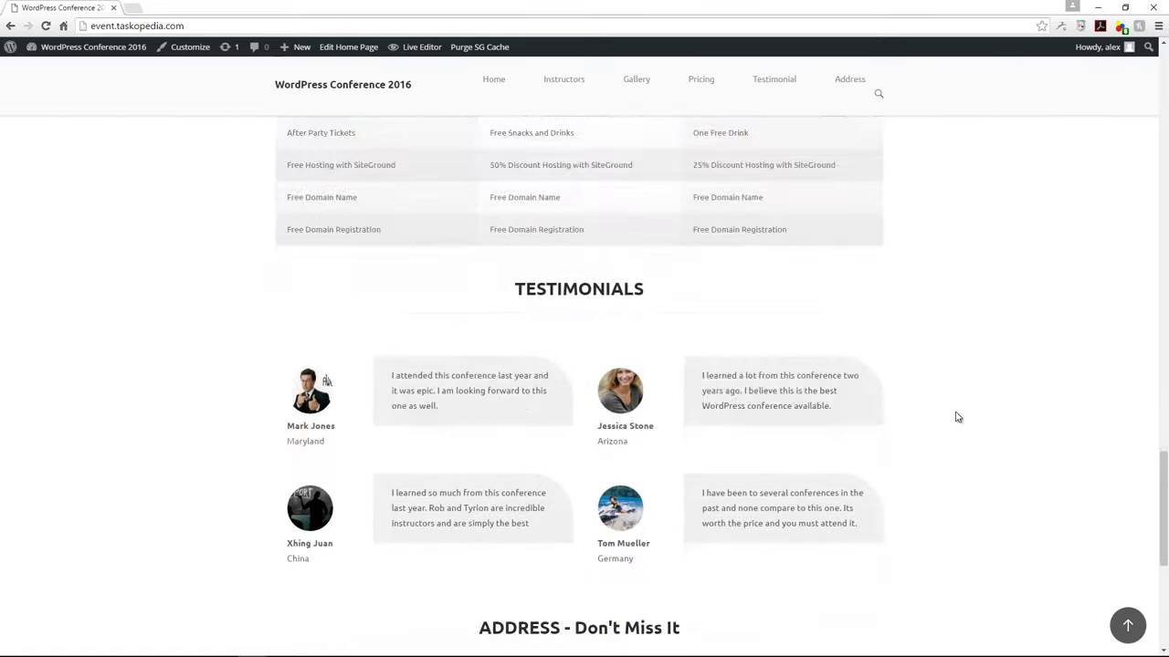
scroll(957, 417, "down", 3)
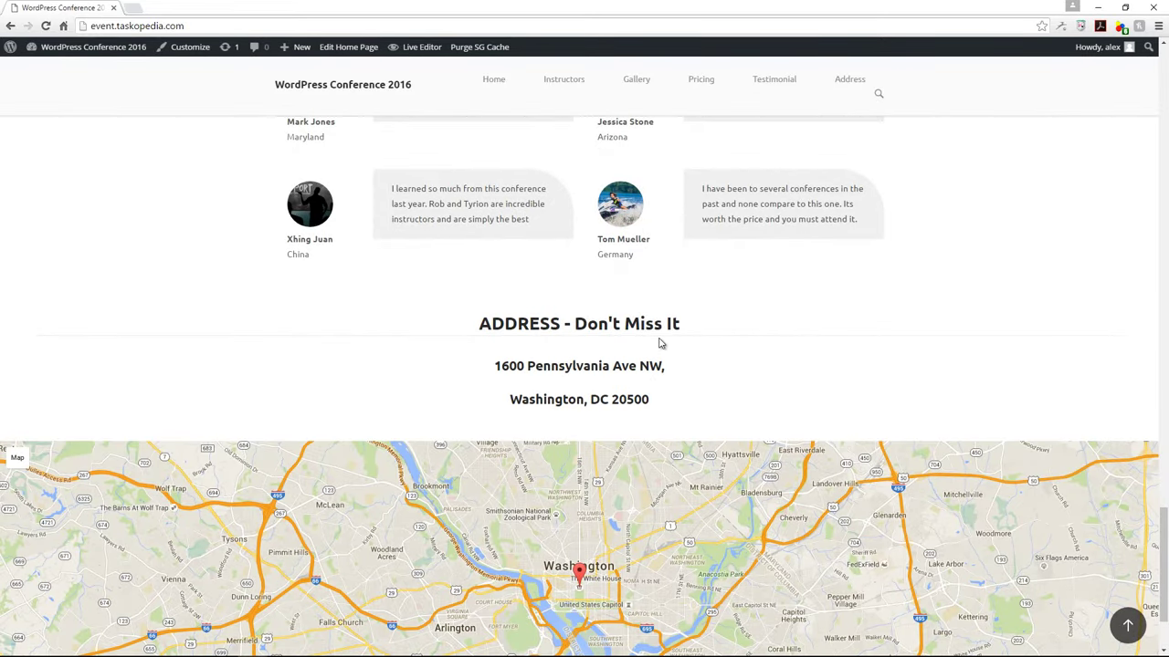
scroll(710, 342, "down", 1)
scroll(717, 341, "up", 5)
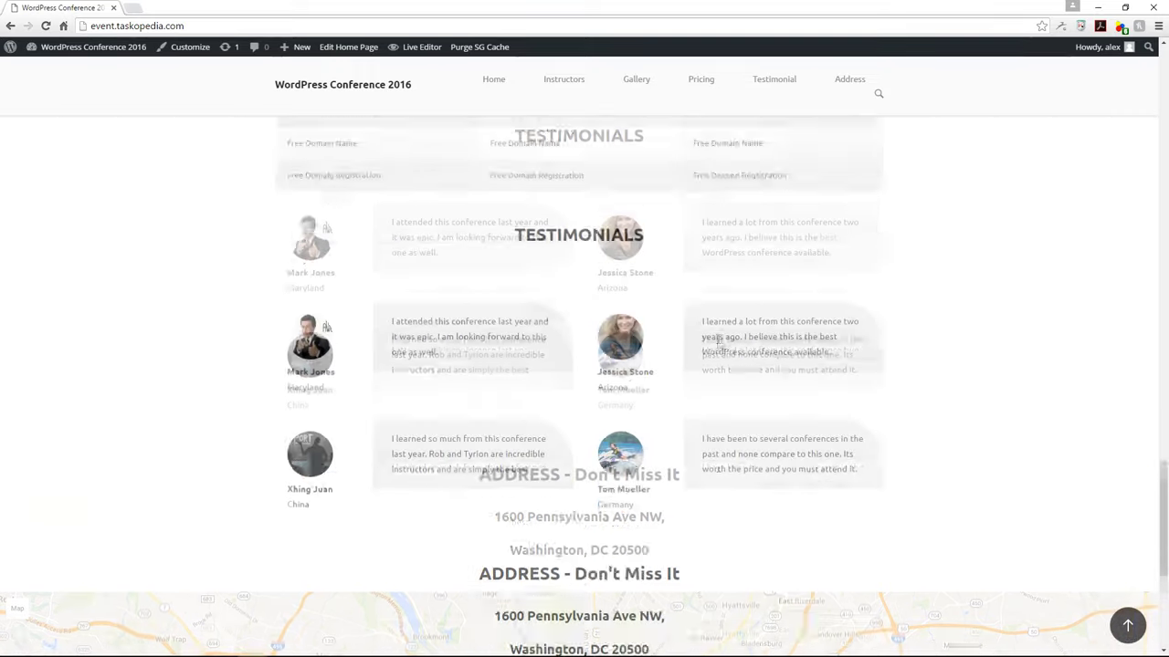
scroll(718, 345, "up", 6)
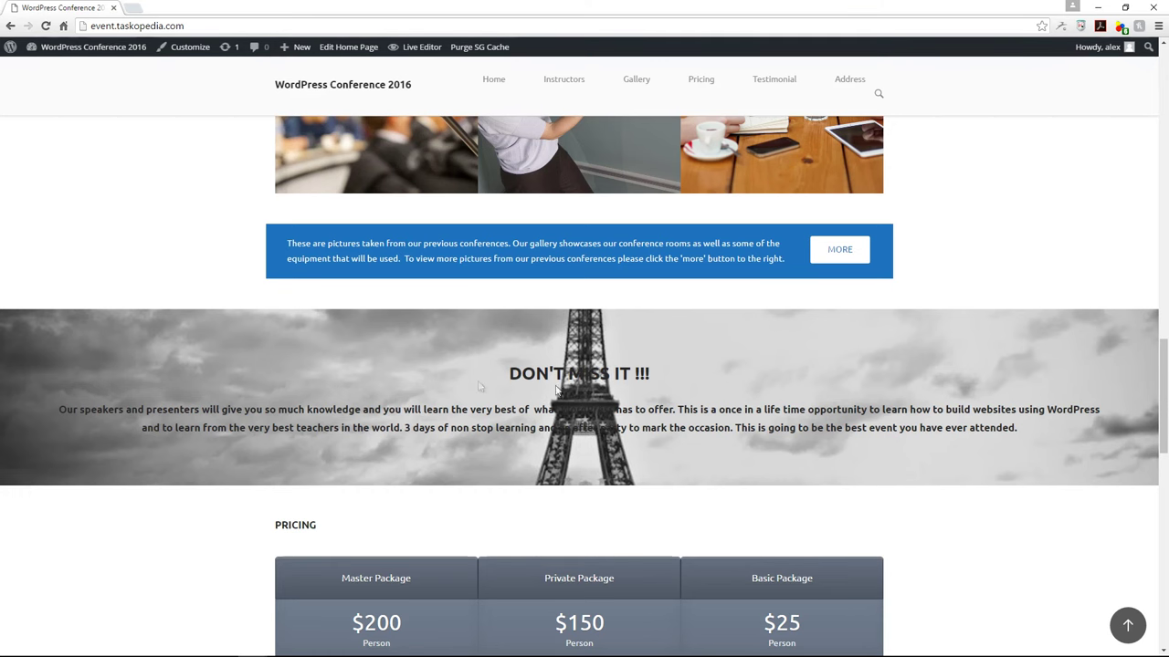
left_click(340, 49)
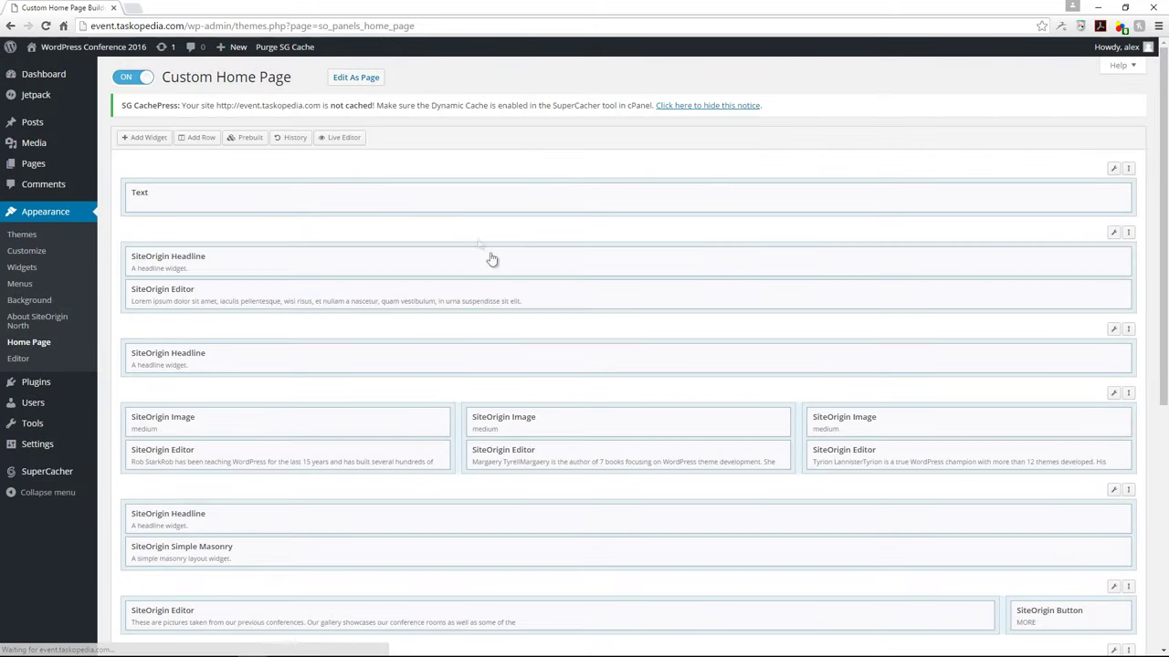
Give the DON'T MISS IT block 160 px padding and unbolded black text, then save.
scroll(511, 265, "down", 4)
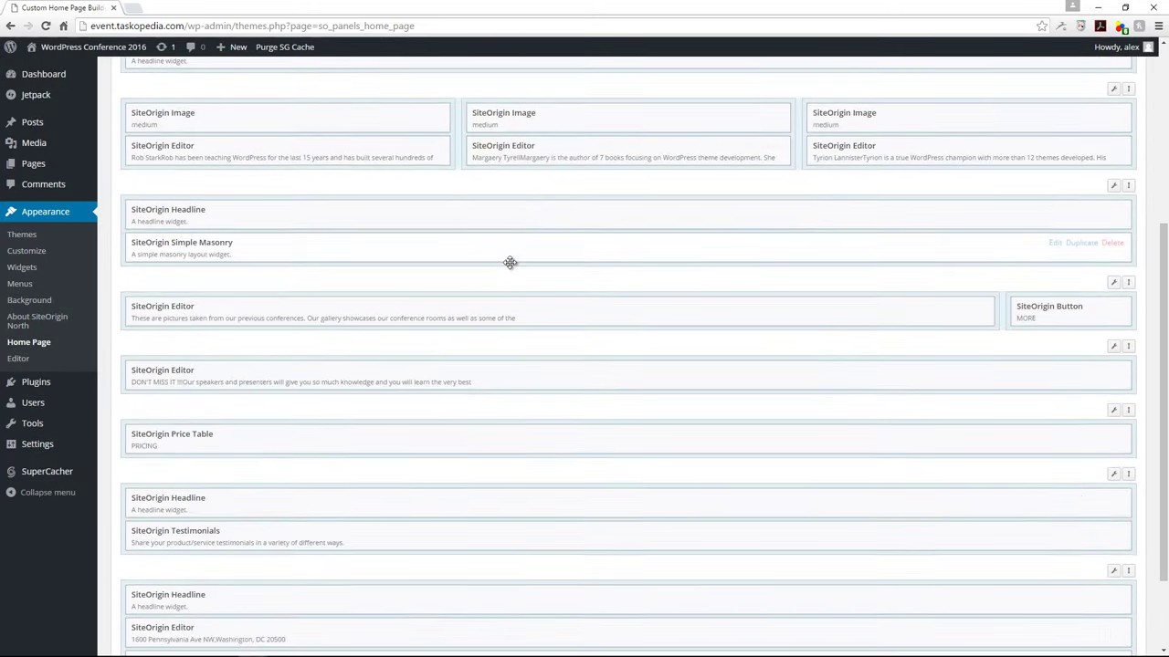
scroll(384, 280, "down", 1)
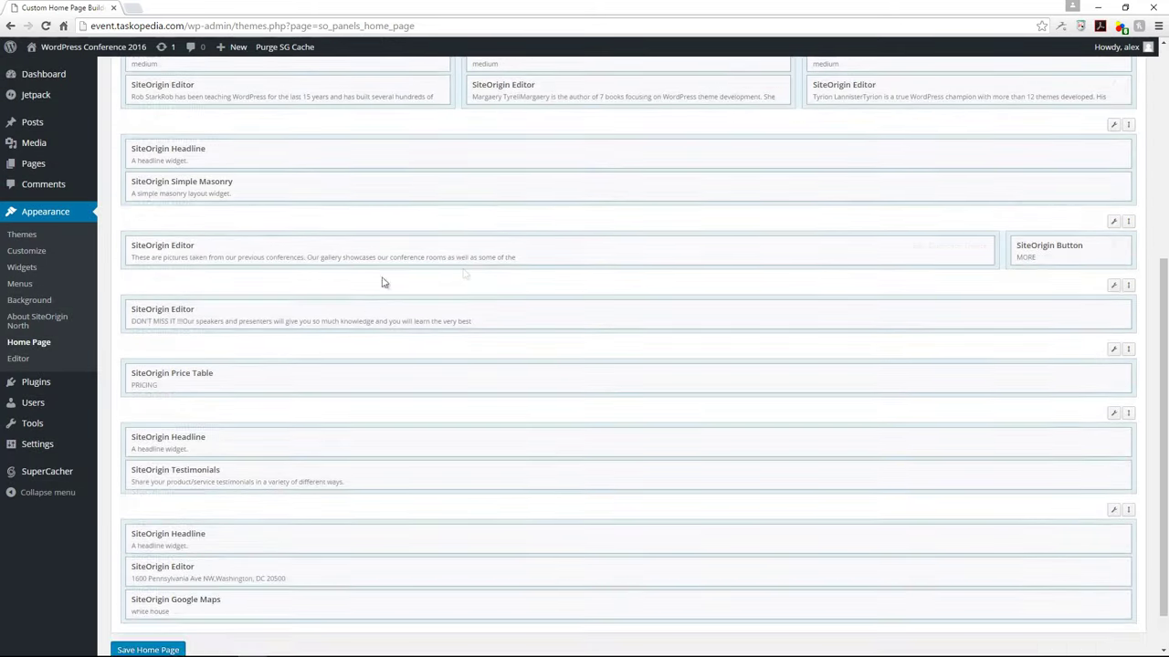
left_click(1055, 310)
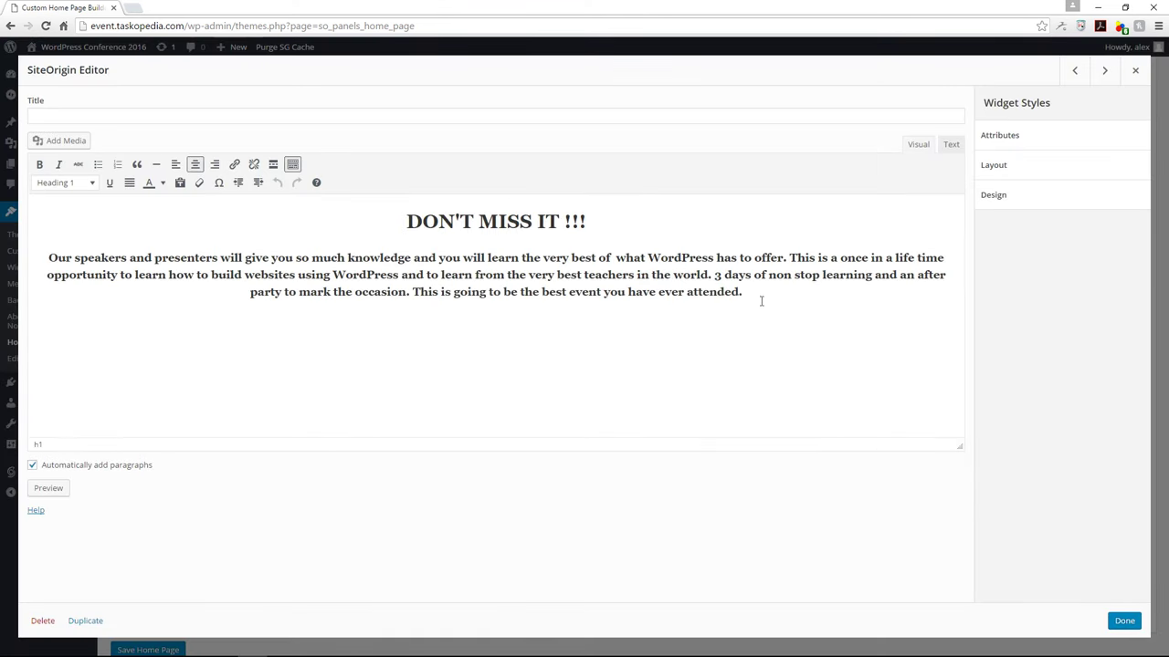
left_click(1011, 168)
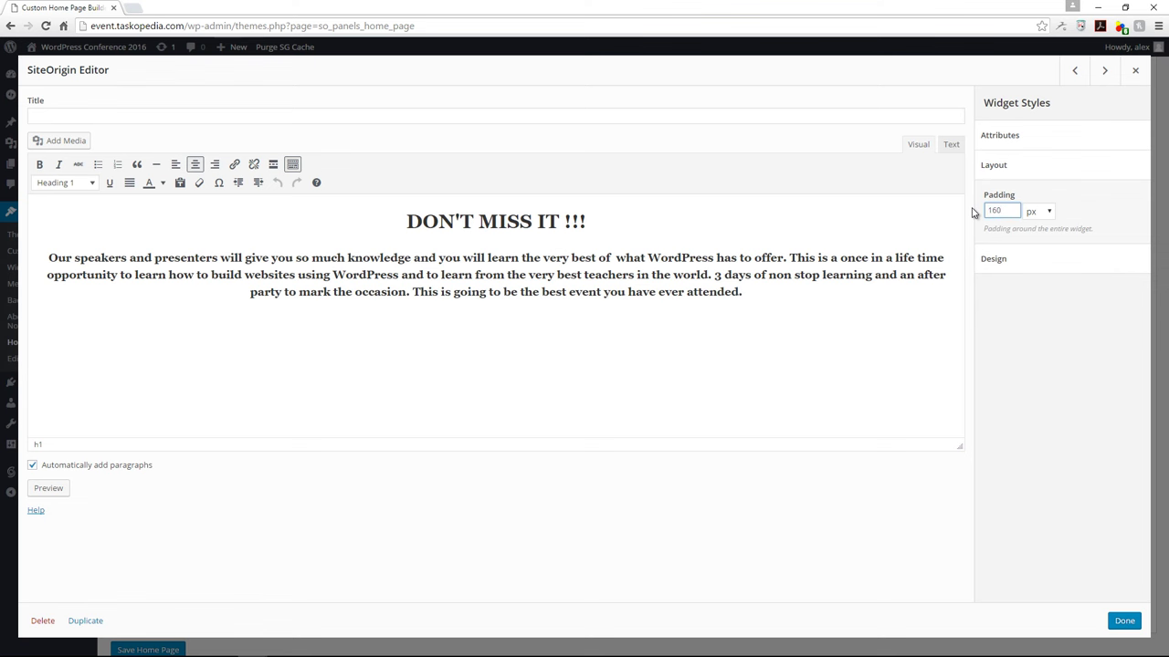
left_click_drag(754, 309, 398, 220)
left_click(39, 164)
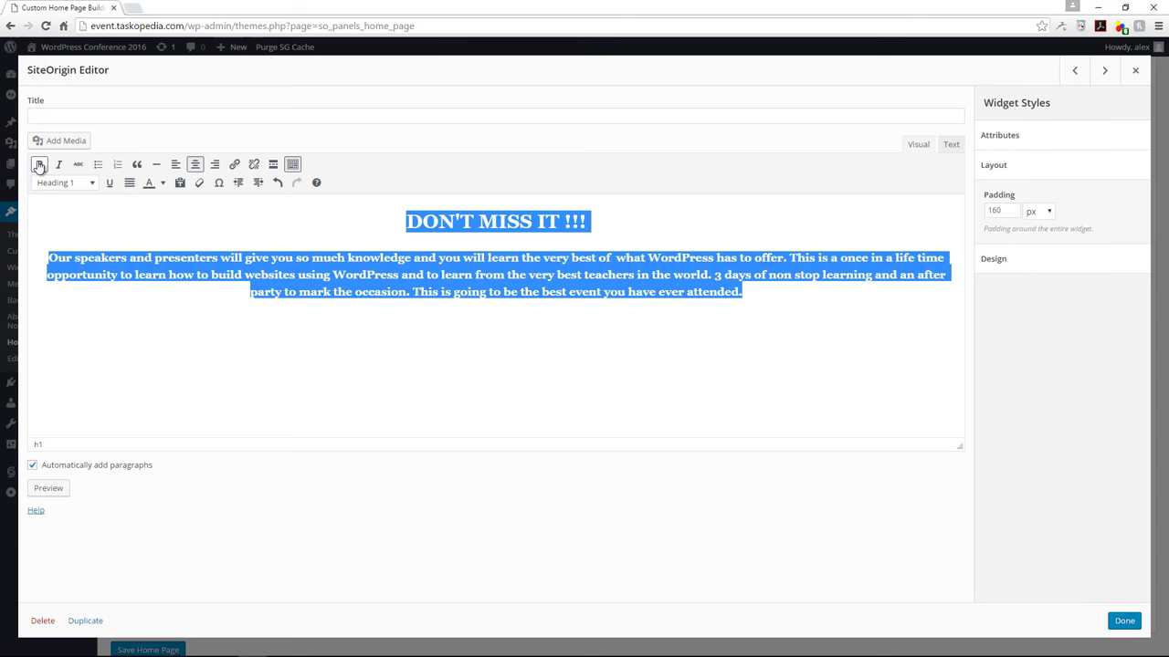
left_click(163, 183)
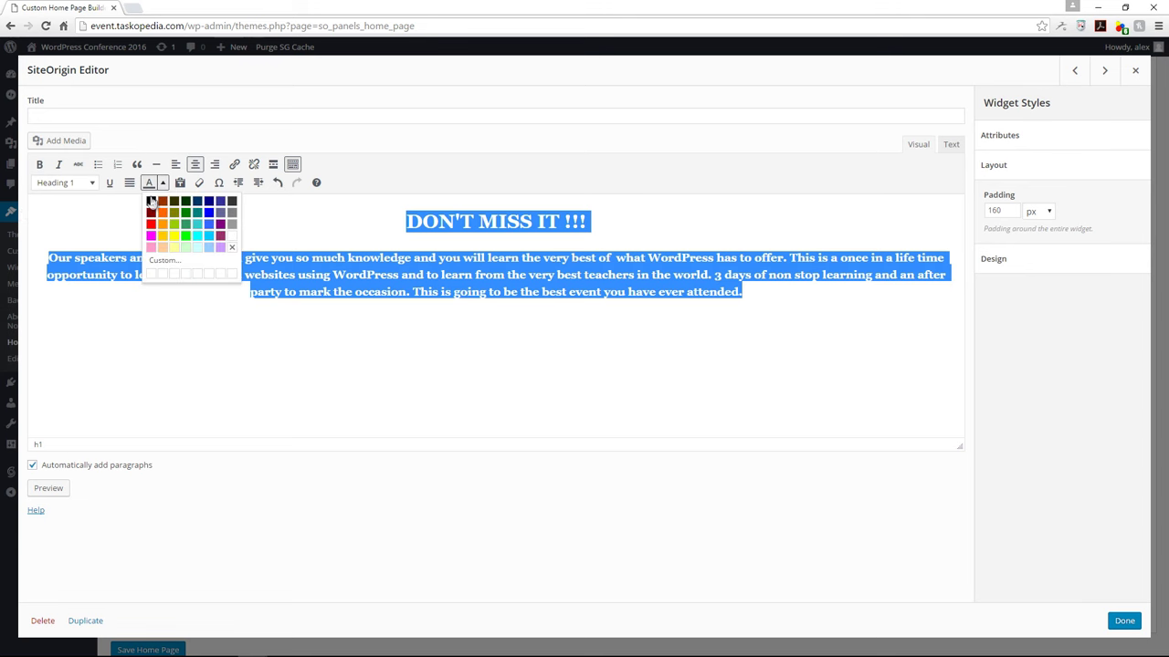
left_click(150, 202)
left_click(605, 327)
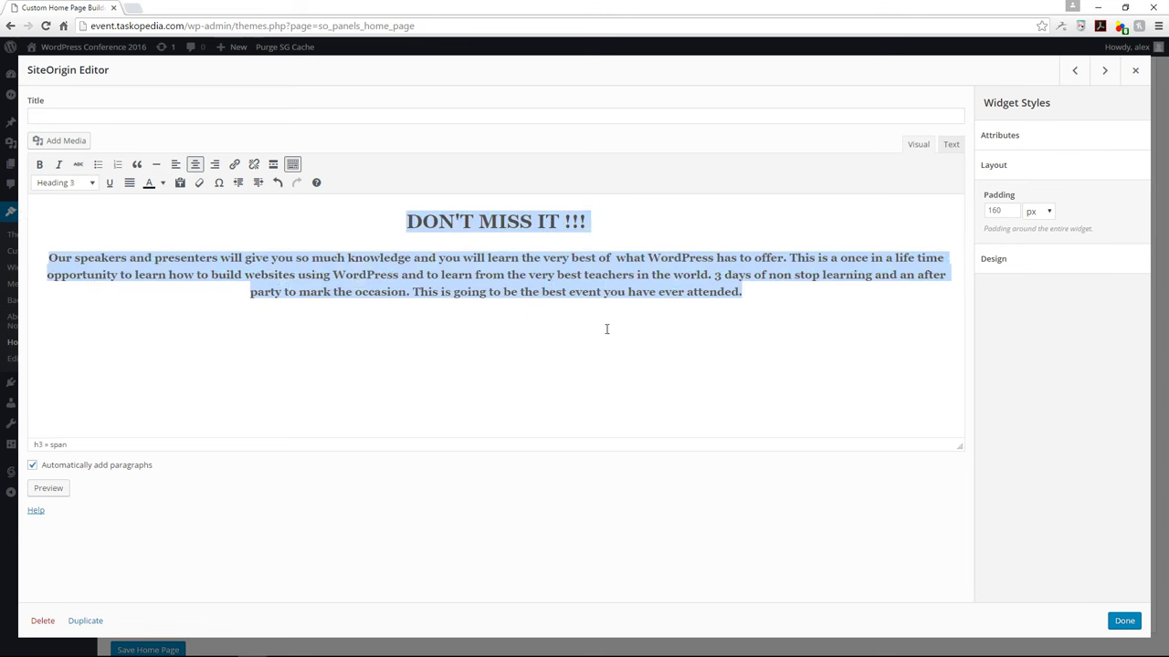
left_click(1124, 620)
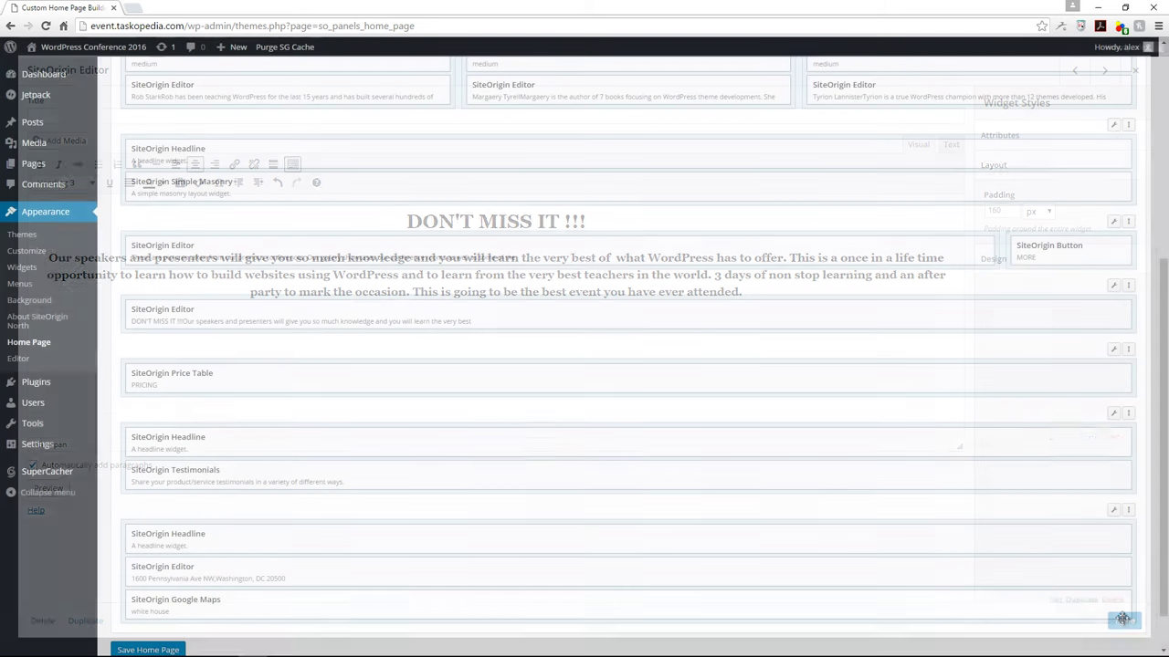
left_click(165, 649)
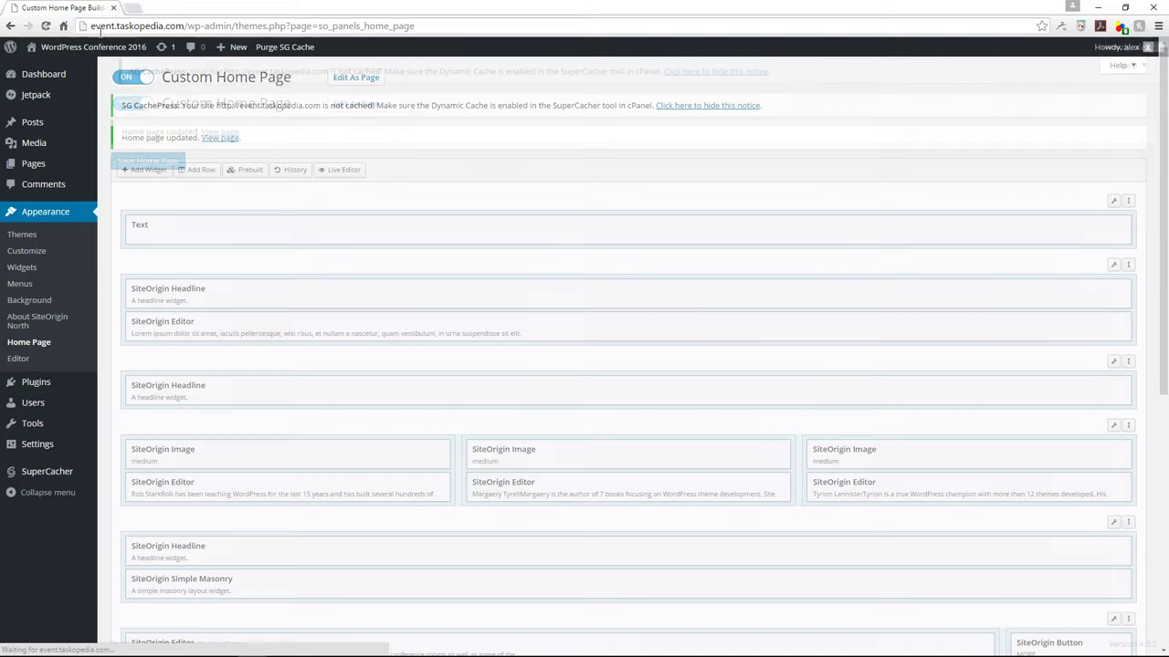
Check the updated front page, including pricing table and gallery, then go to the Dashboard.
left_click(115, 47)
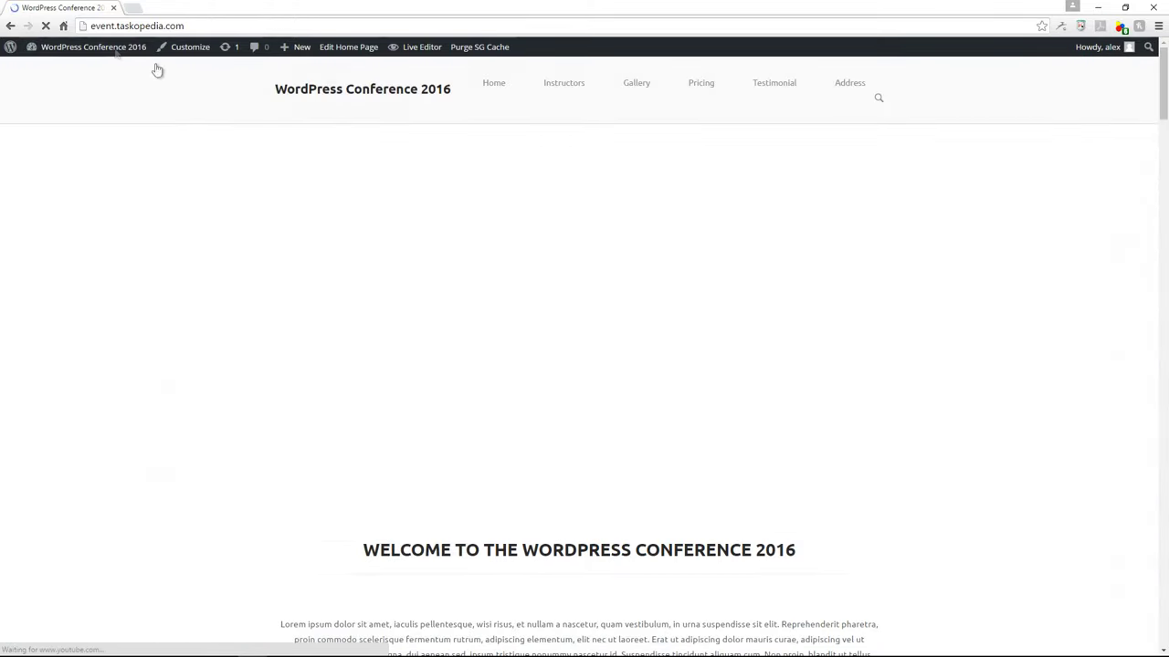
scroll(1155, 366, "down", 3)
scroll(1155, 366, "down", 15)
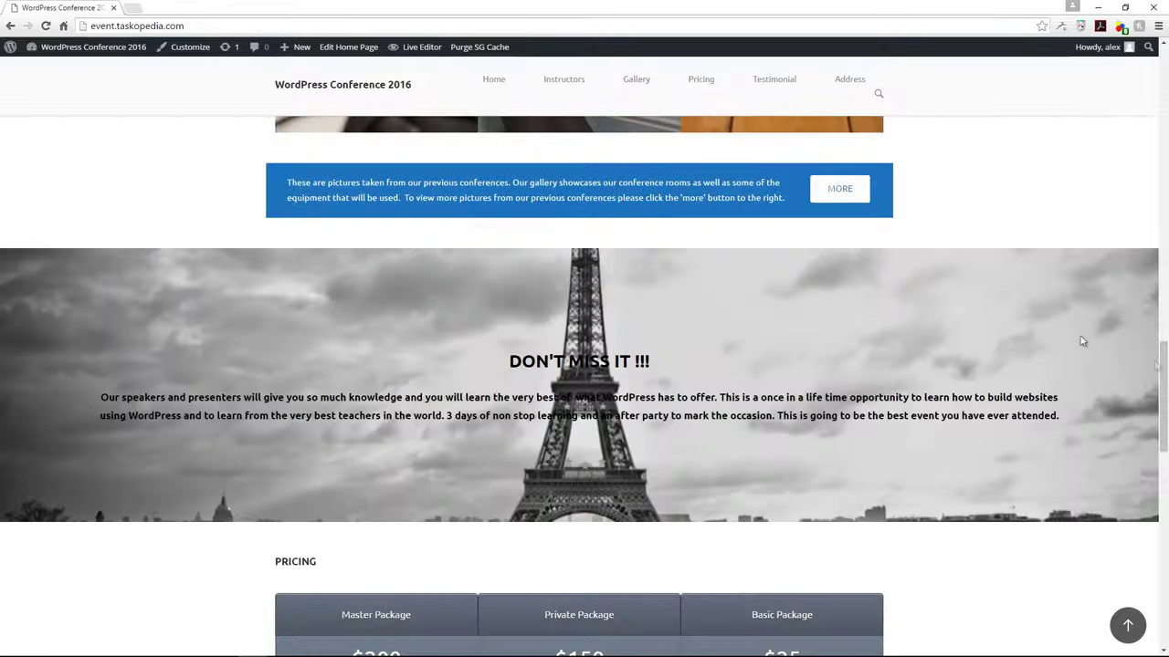
scroll(897, 294, "down", 3)
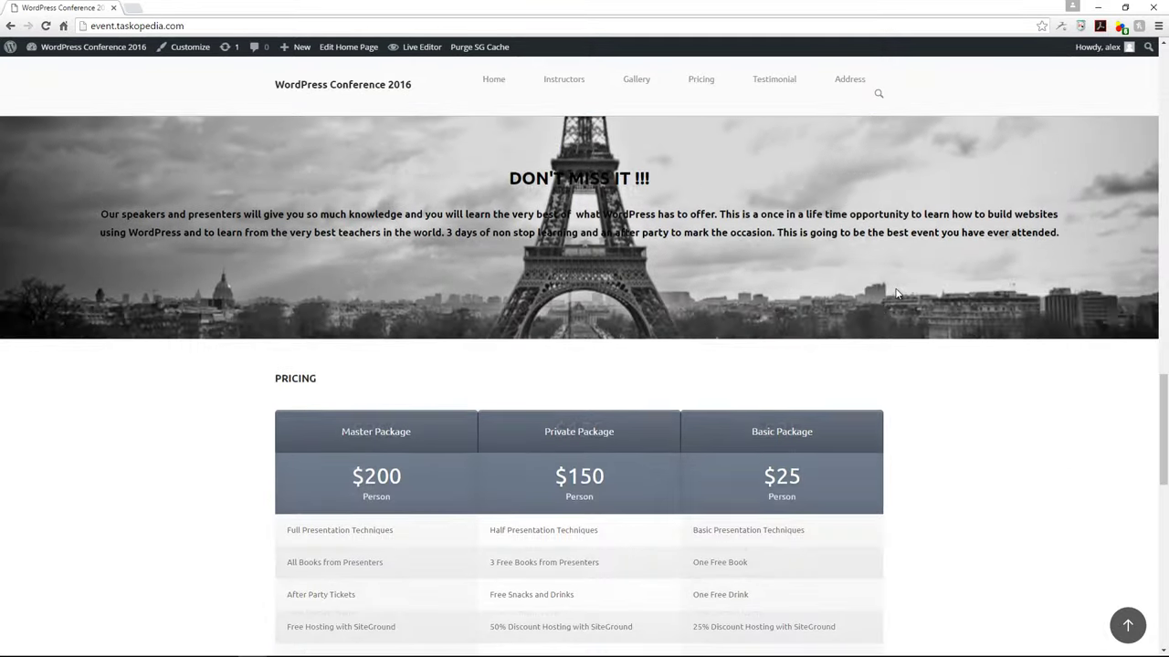
scroll(896, 294, "up", 4)
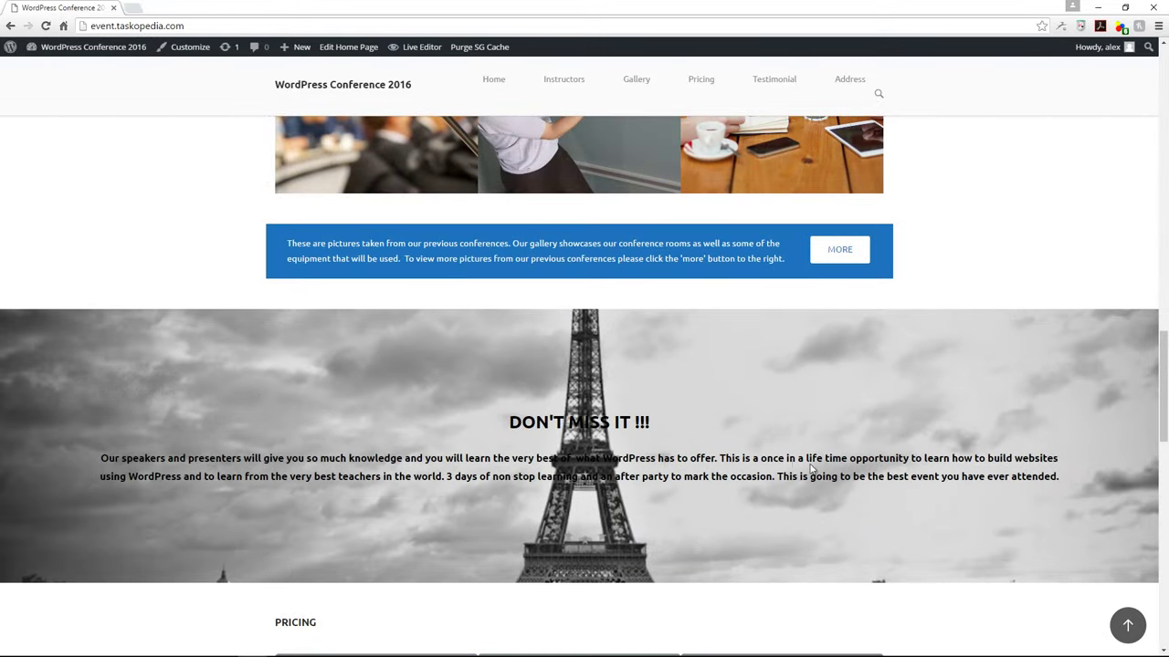
scroll(902, 471, "down", 3)
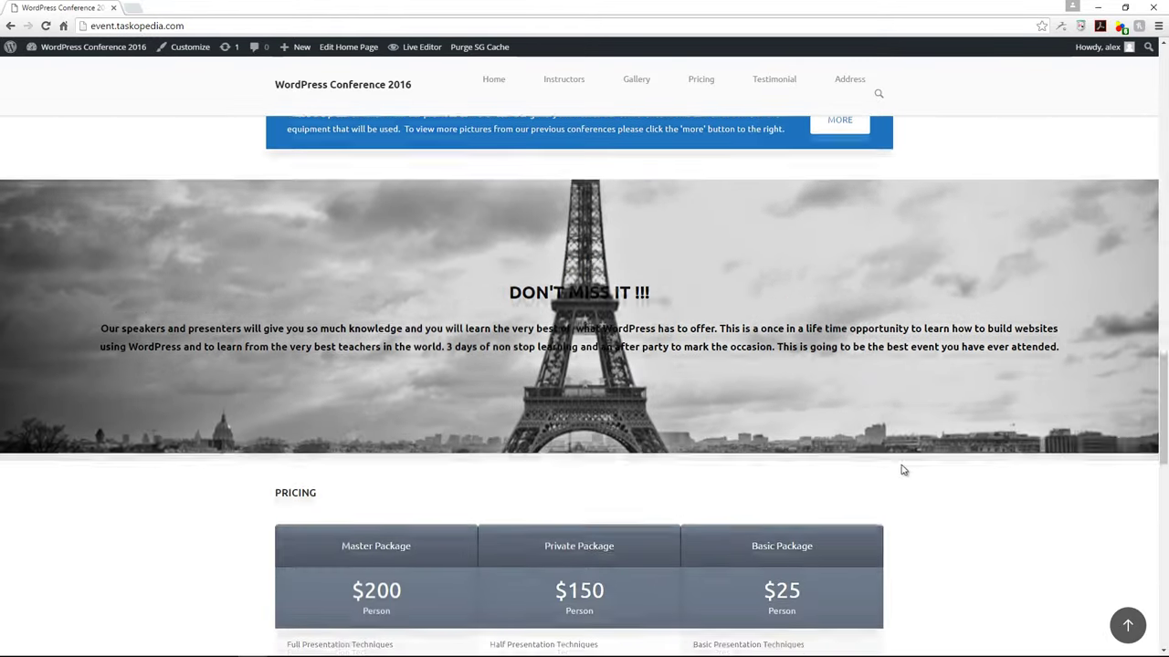
scroll(791, 304, "up", 1)
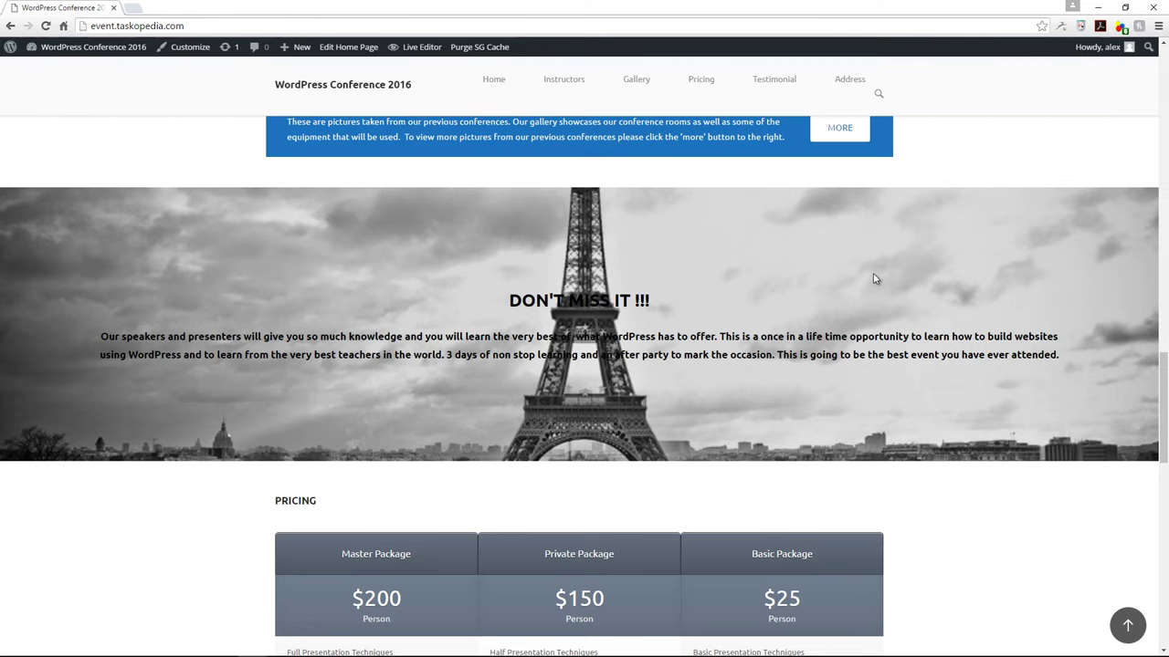
scroll(874, 279, "down", 4)
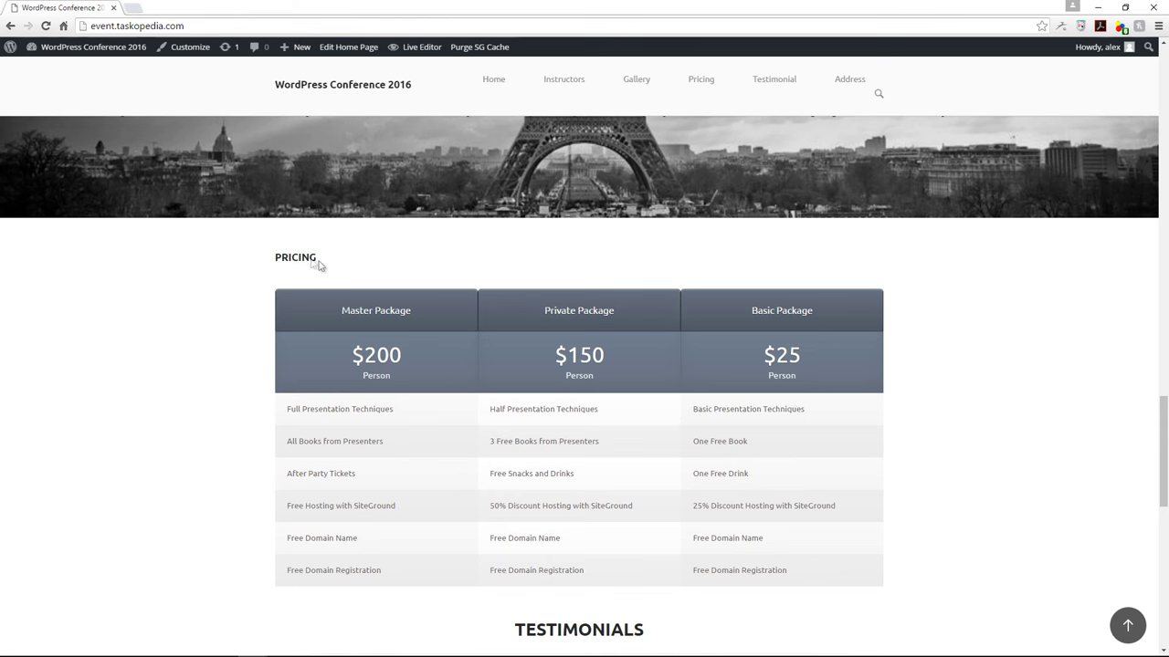
scroll(513, 307, "down", 1)
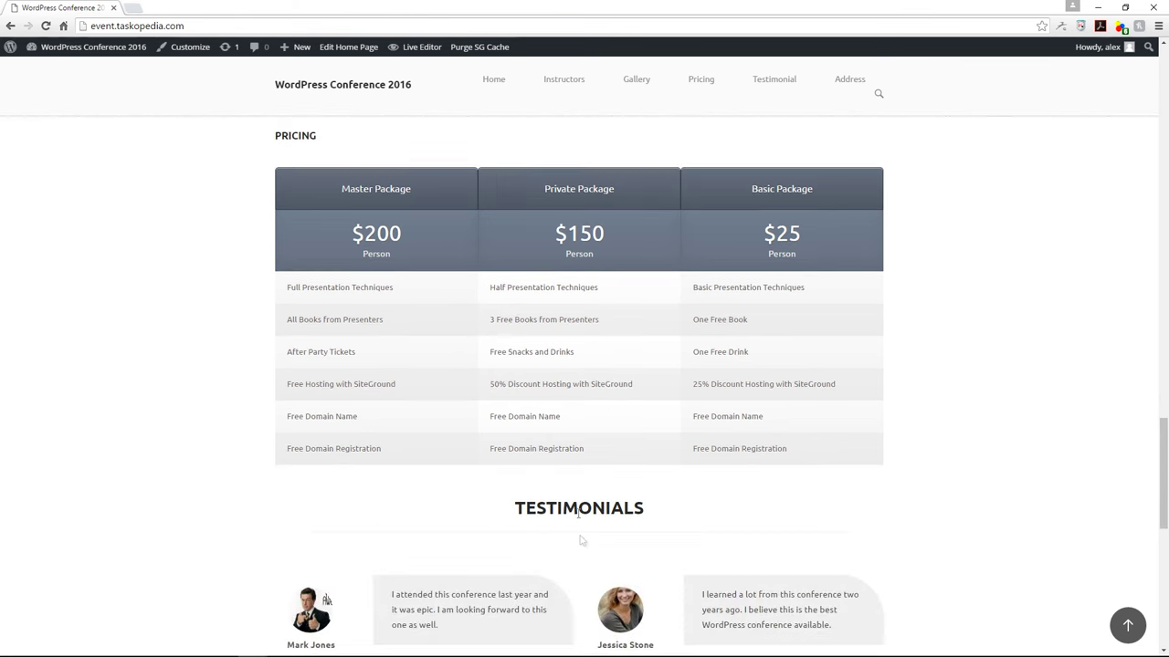
scroll(820, 520, "up", 10)
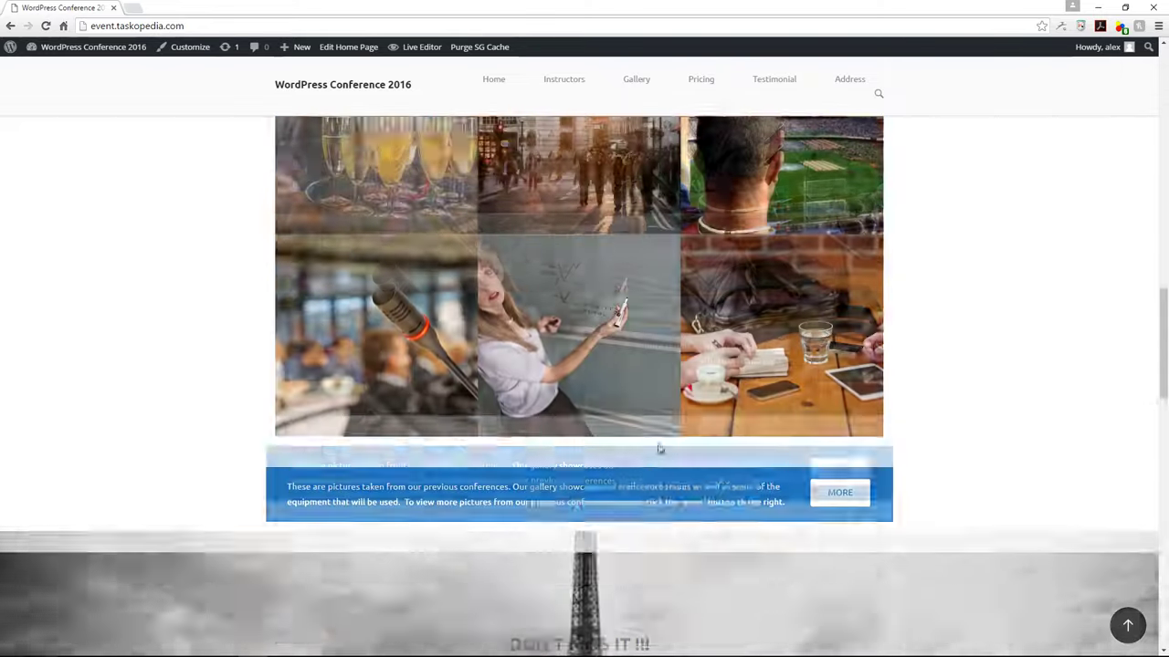
scroll(601, 310, "up", 10)
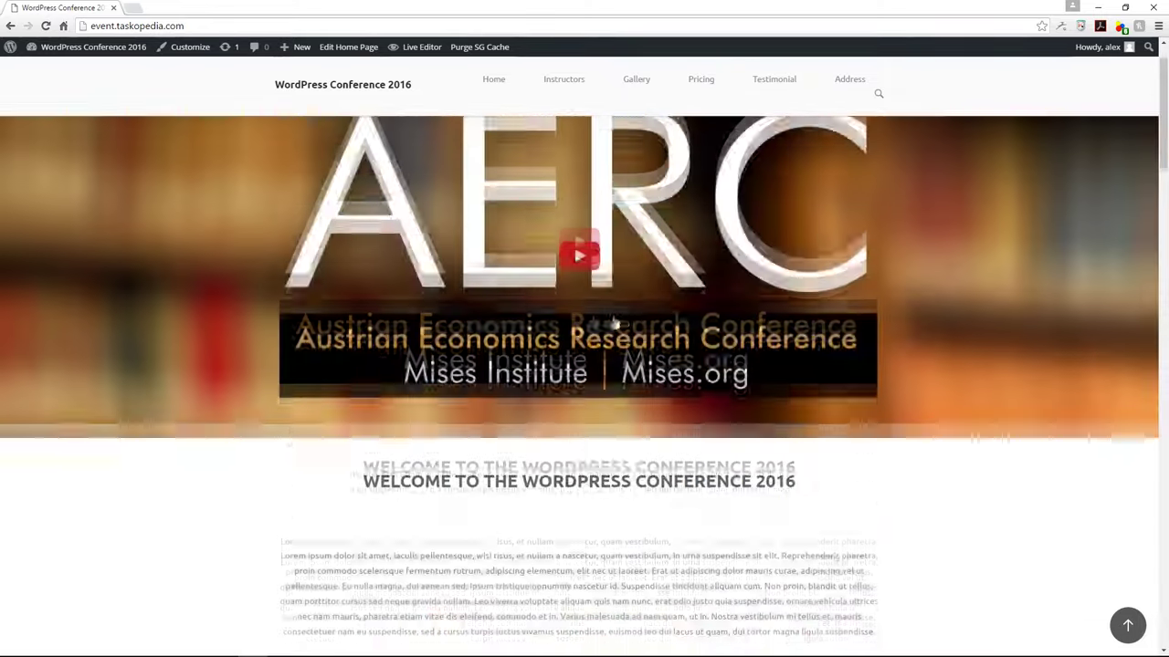
scroll(621, 347, "down", 8)
scroll(621, 347, "down", 6)
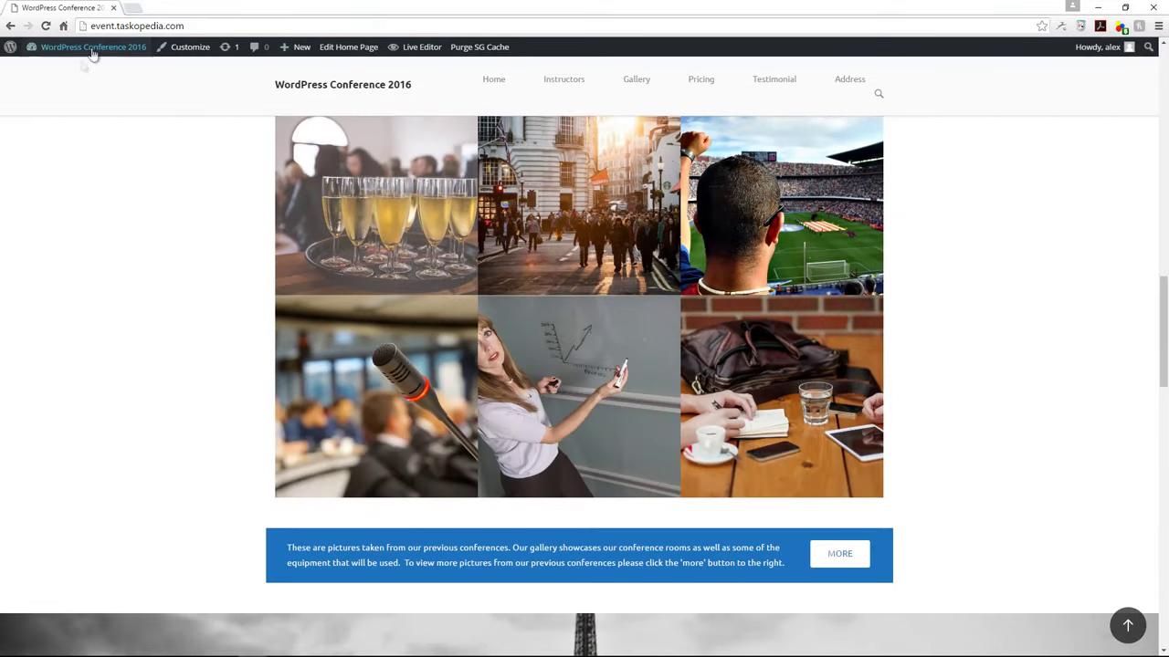
left_click(91, 46)
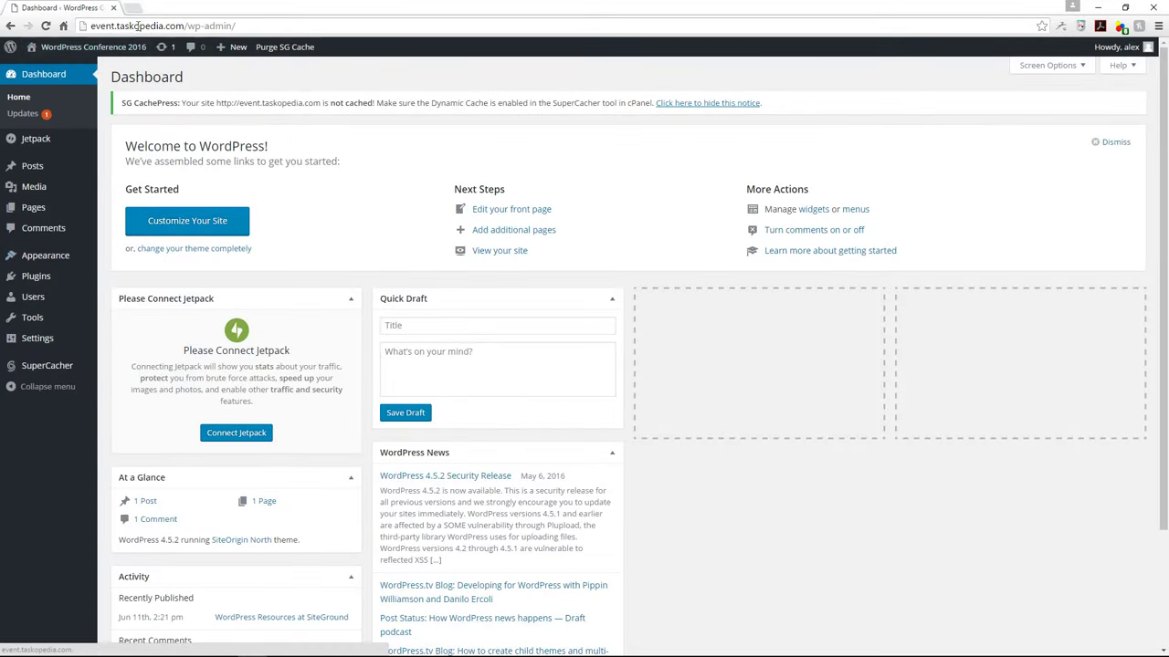
Open the home page layout in the page builder from the front end.
left_click(124, 47)
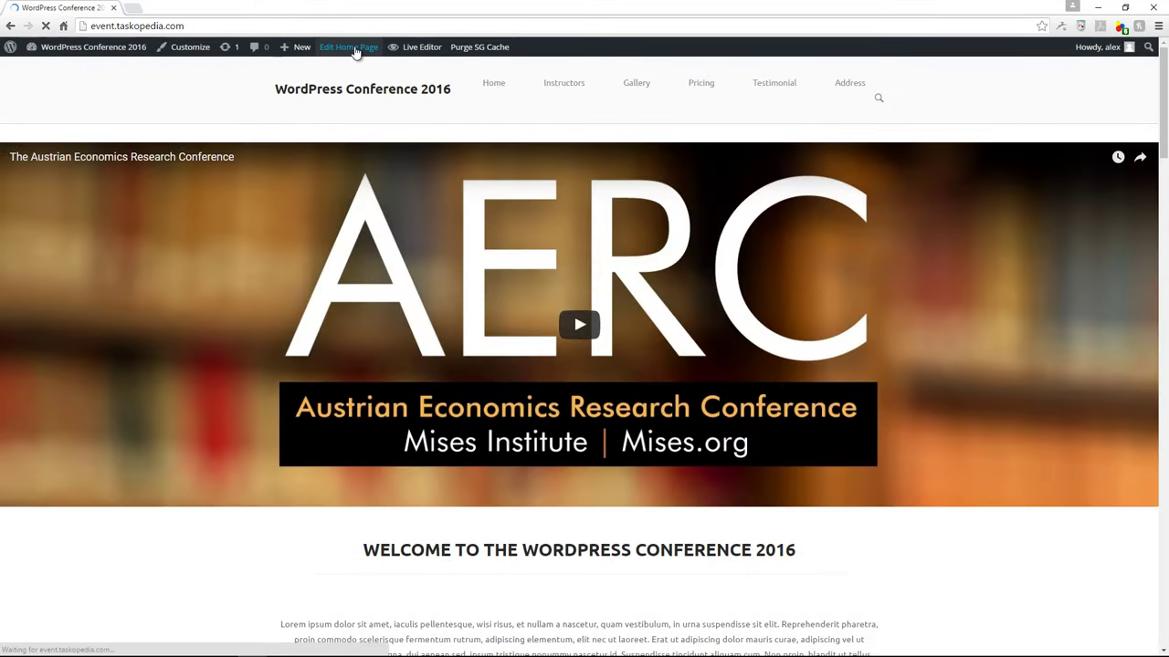
left_click(355, 50)
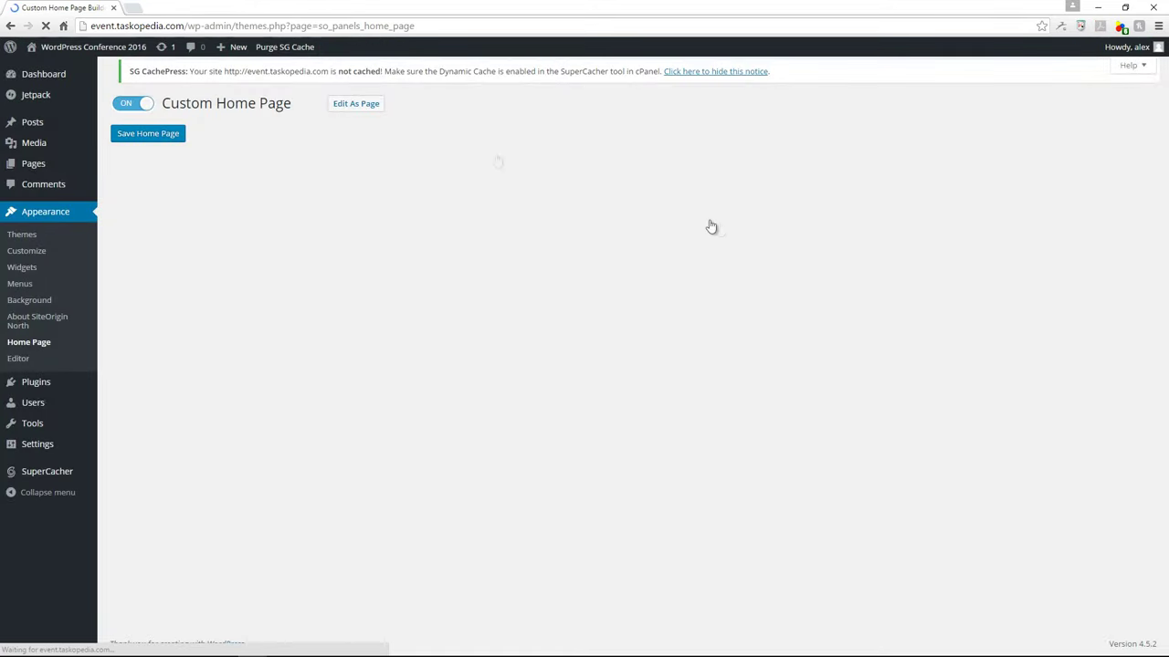
scroll(948, 336, "down", 3)
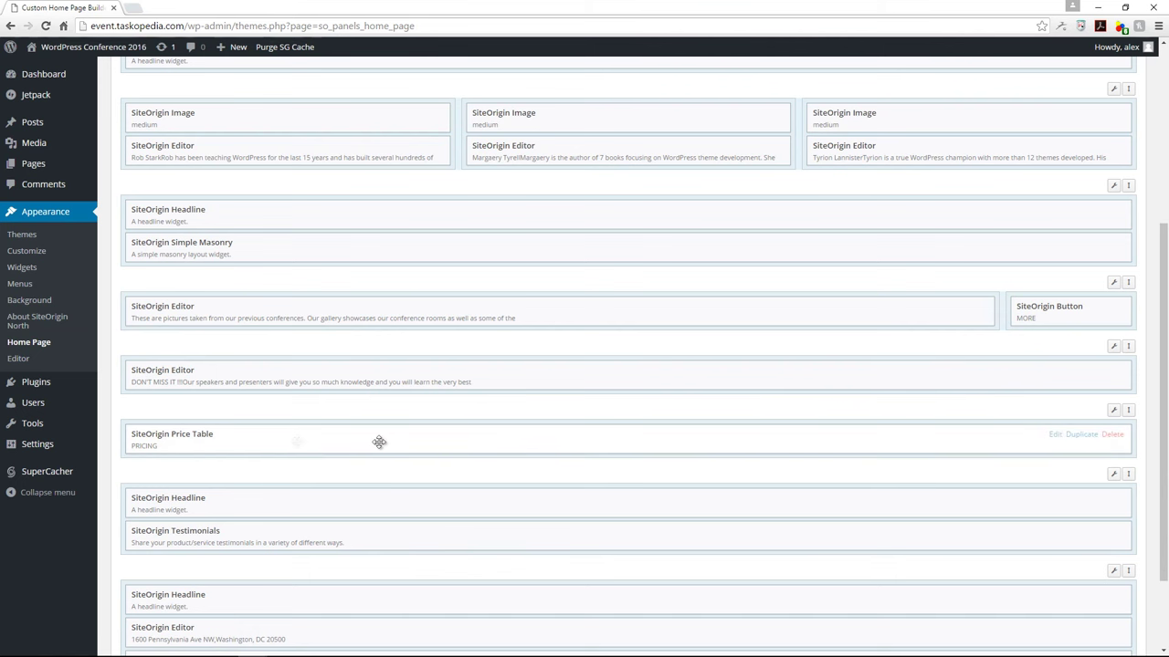
Duplicate the TESTIMONIALS headline, move it above the Price Table, and retitle it PRICING.
mouse_move(1085, 504)
left_click(1081, 500)
left_click_drag(255, 536, 278, 438)
left_click(1056, 435)
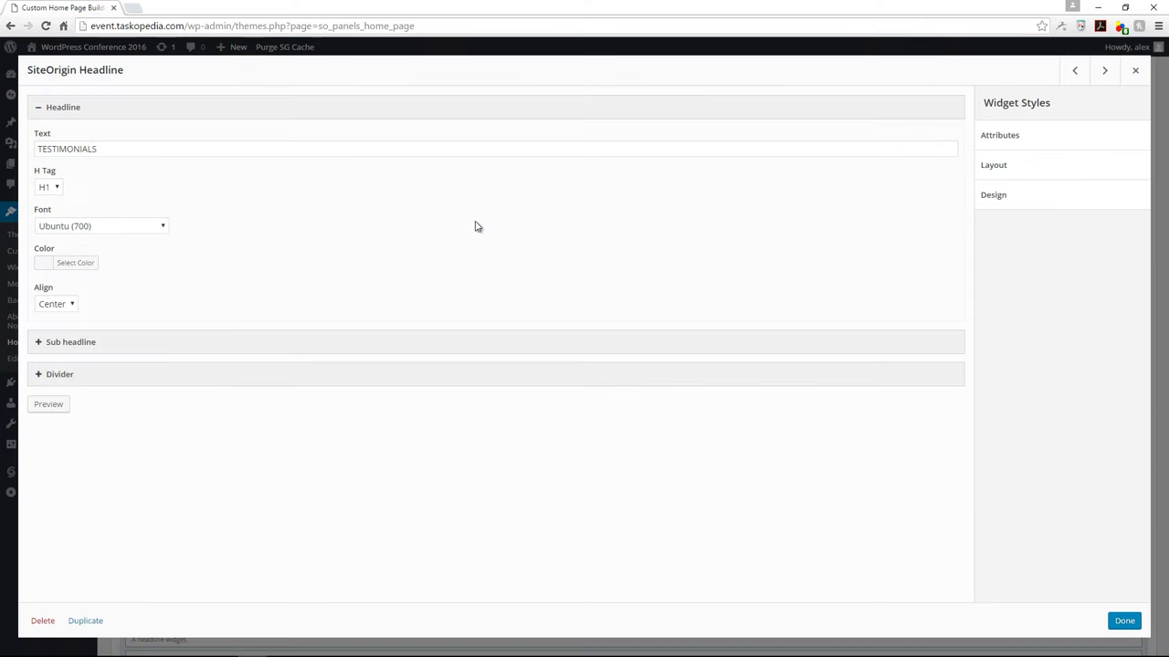
left_click_drag(121, 151, 21, 155)
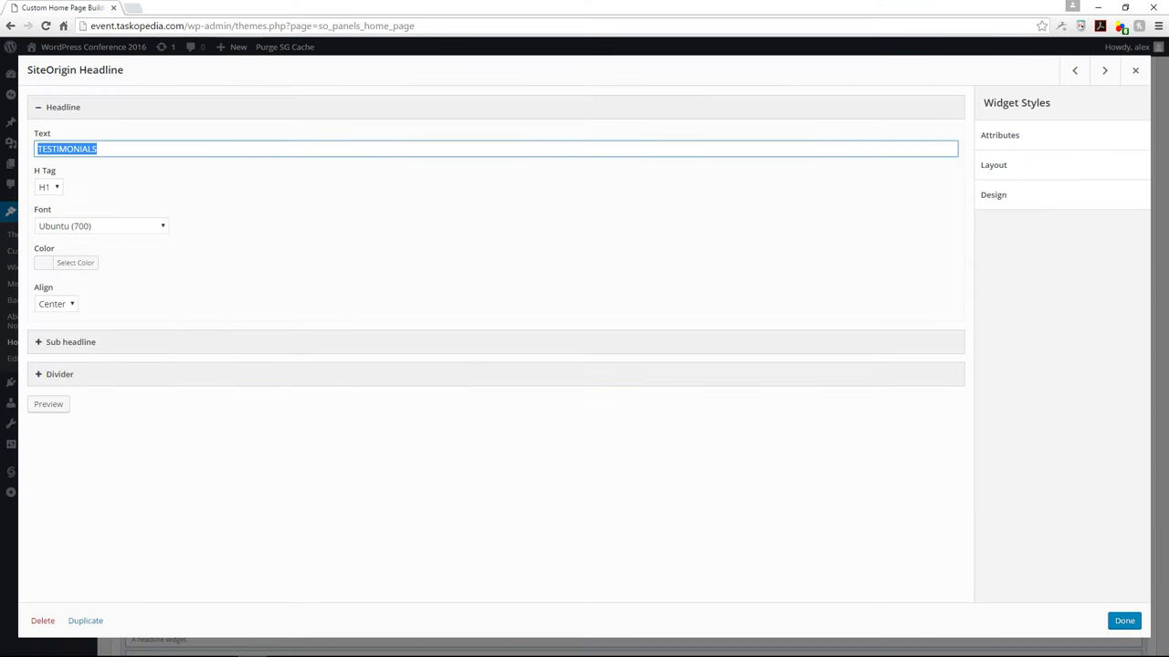
type("PRICING")
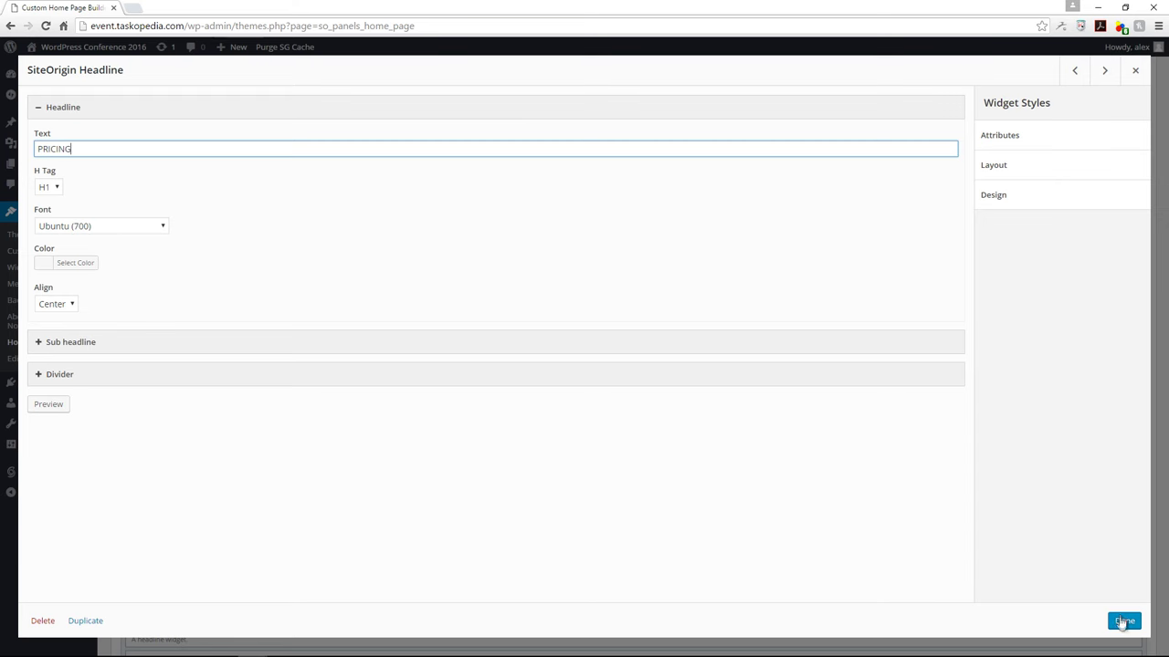
left_click(1124, 622)
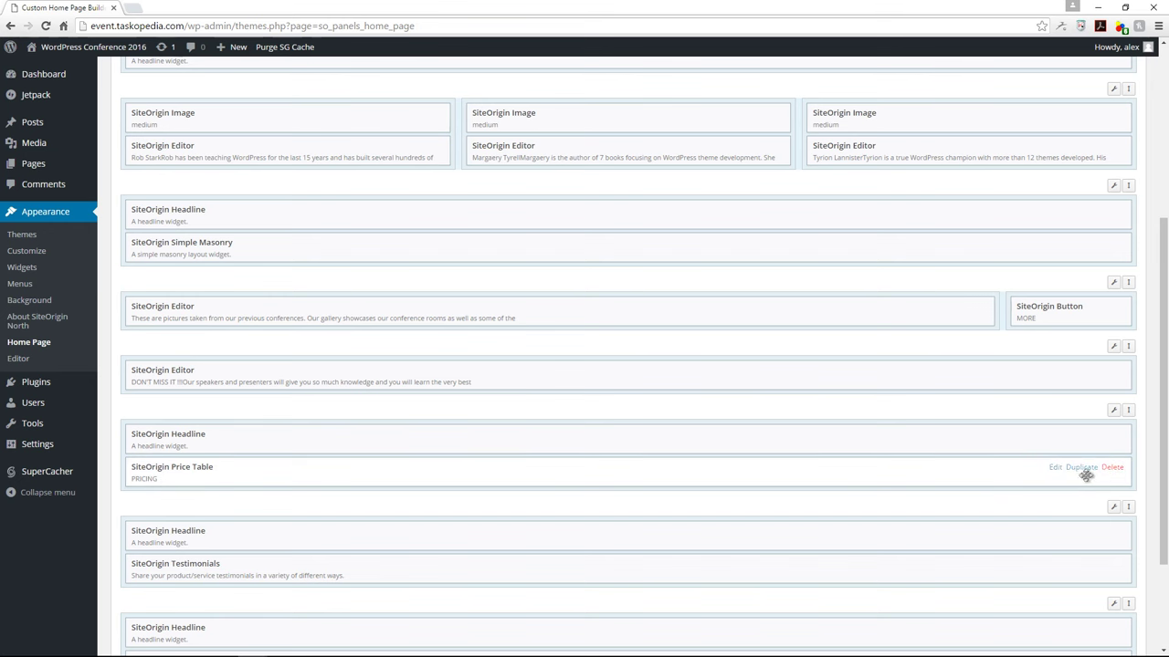
Clear the Price Table's PRICING title, save the home page, and view it live.
left_click(1055, 469)
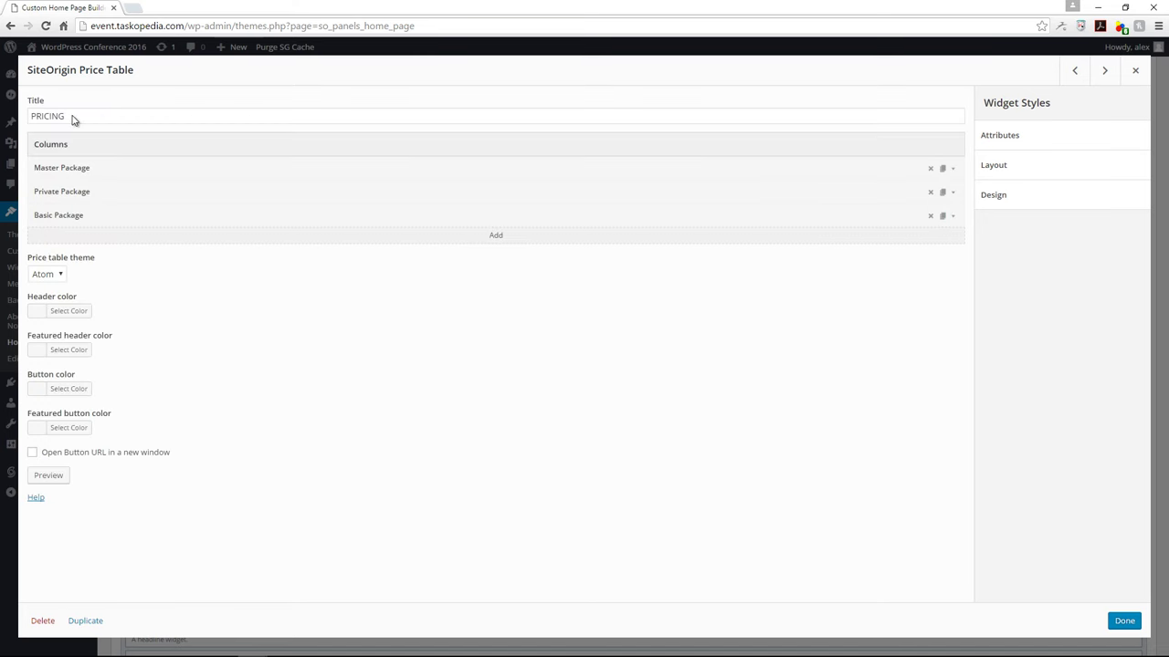
left_click(76, 116)
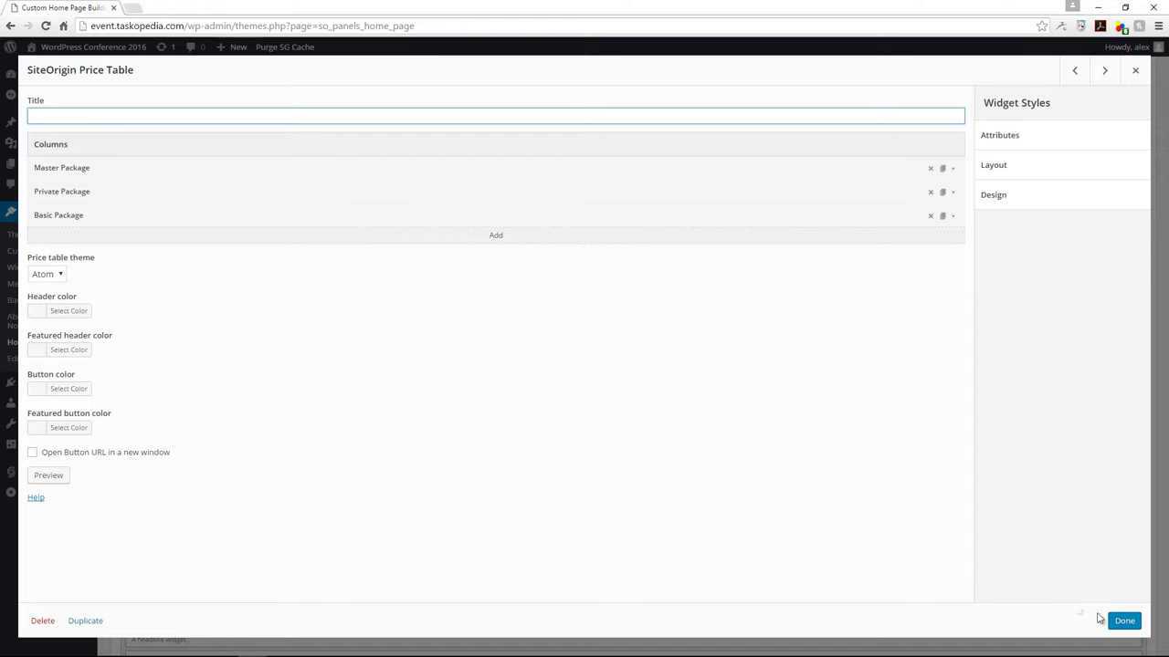
left_click(1122, 624)
scroll(274, 465, "down", 2)
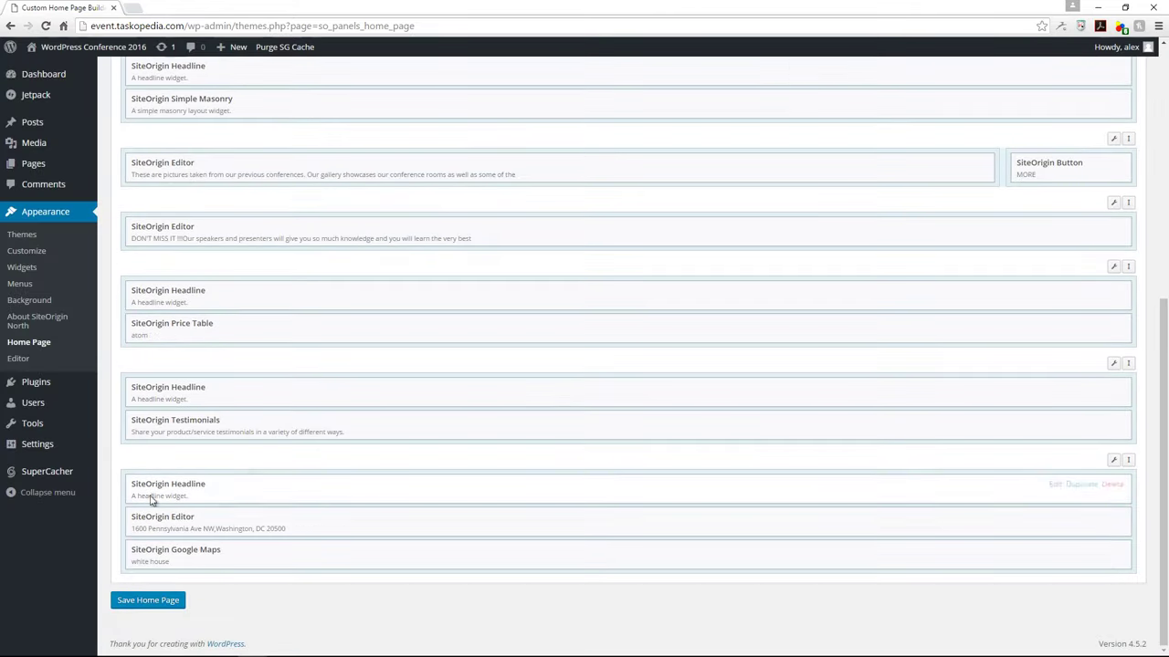
left_click(150, 600)
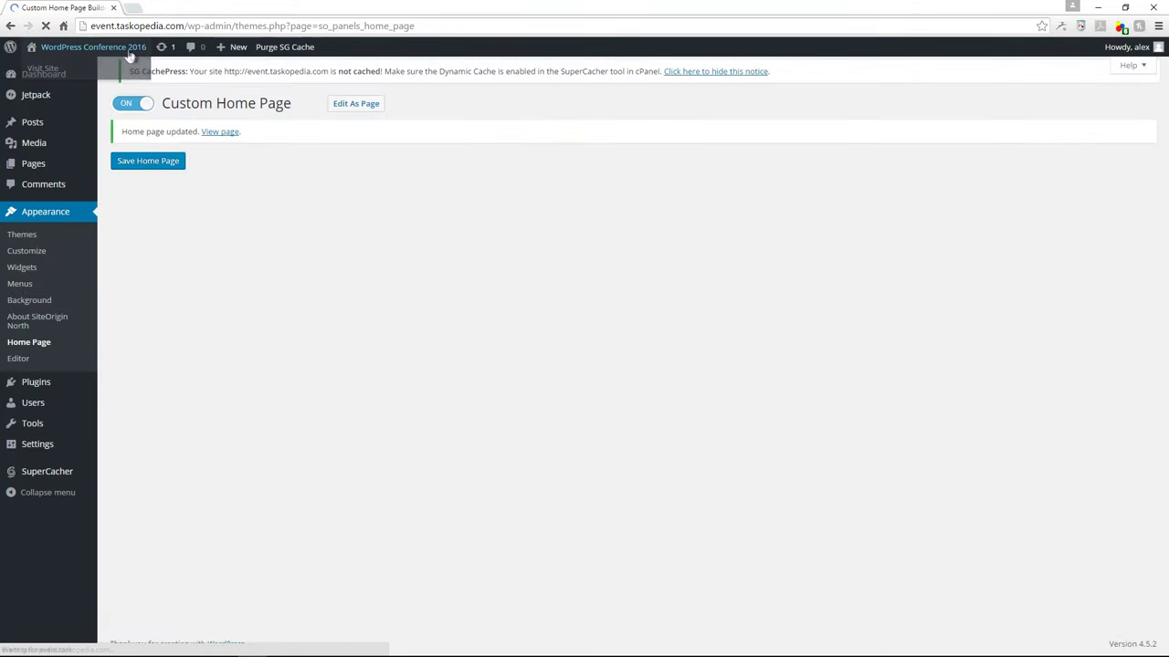
left_click(128, 49)
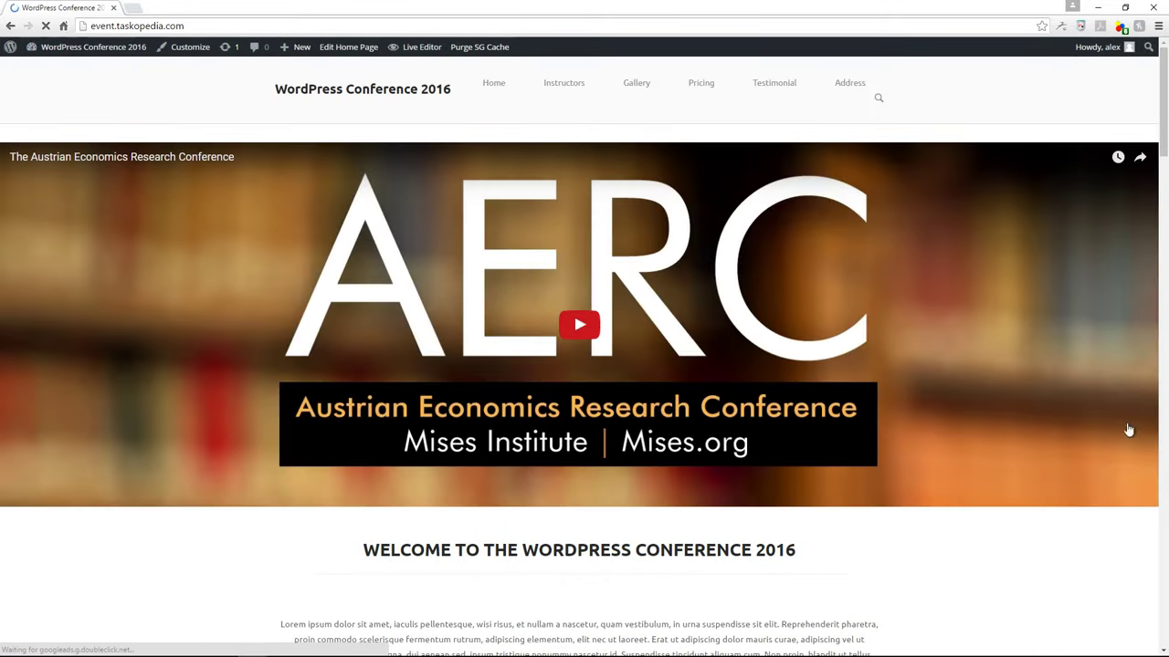
Scroll through the finished conference home page to review it.
scroll(1123, 464, "down", 9)
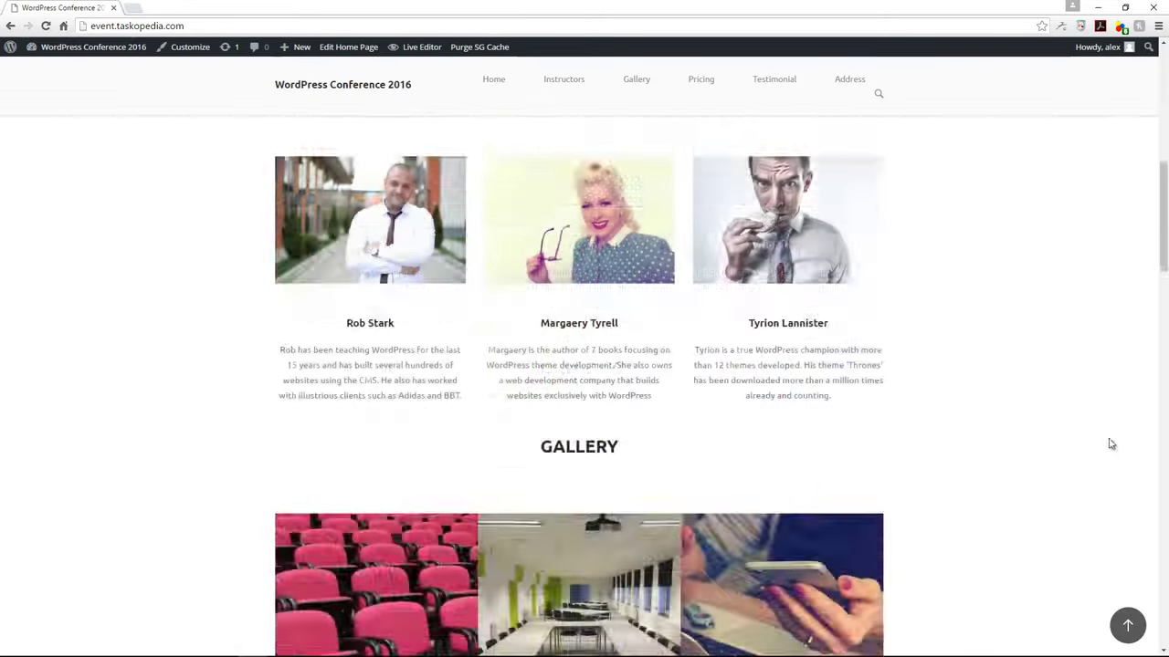
scroll(1107, 436, "down", 10)
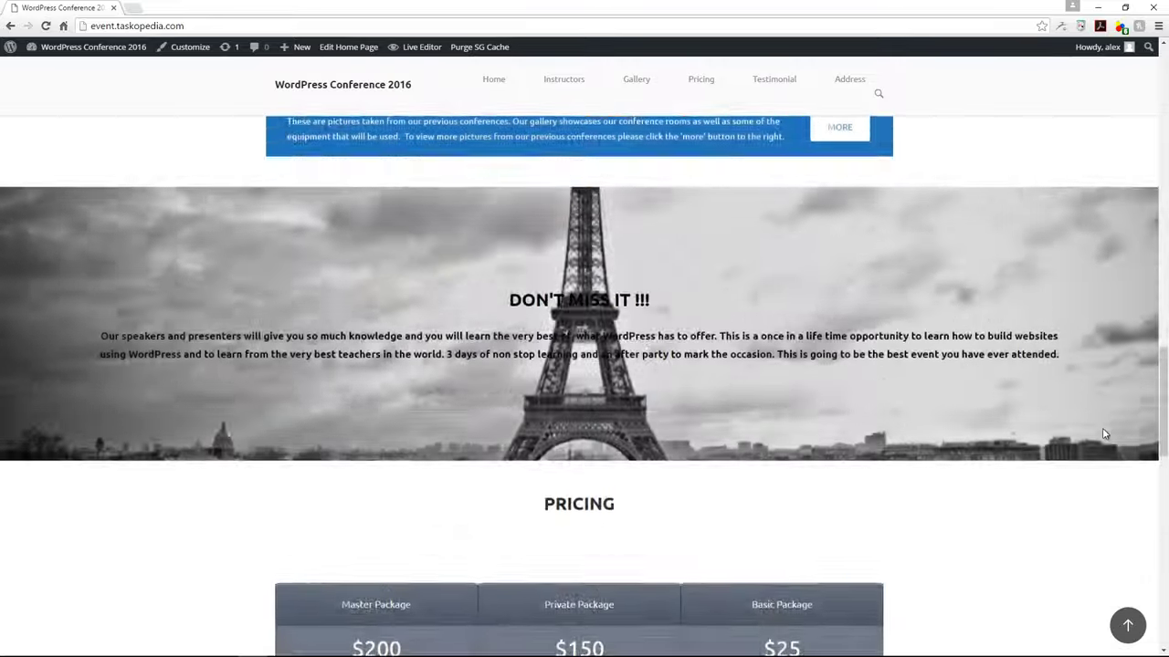
scroll(1105, 435, "down", 1)
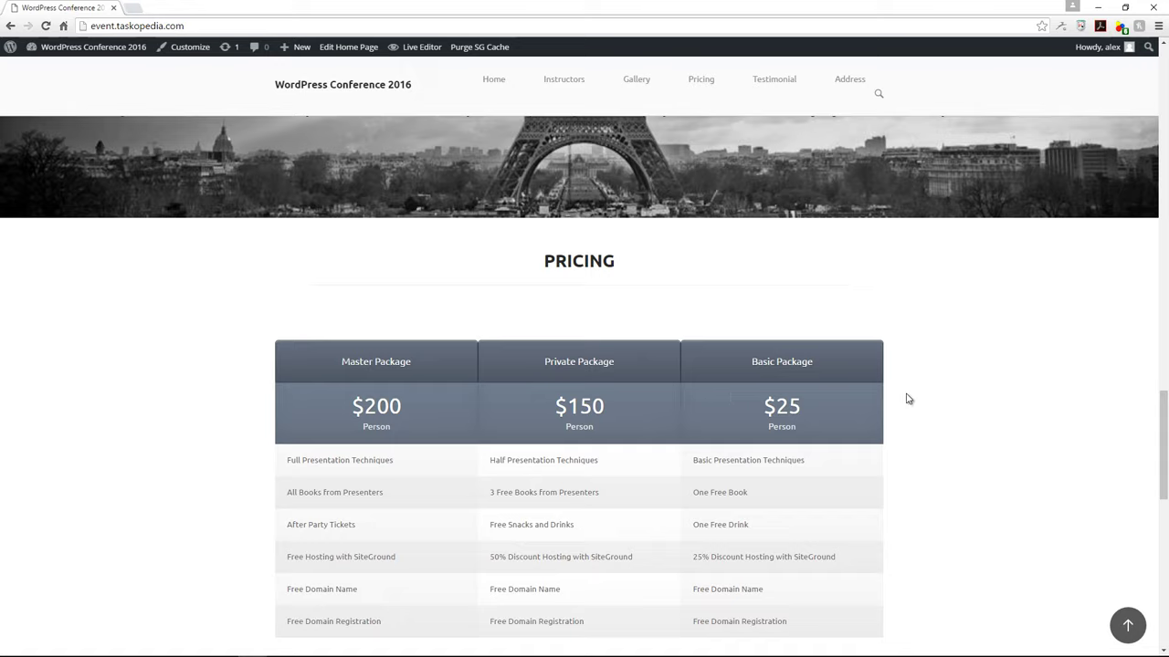
scroll(909, 399, "down", 1)
scroll(908, 399, "down", 1)
scroll(908, 398, "up", 2)
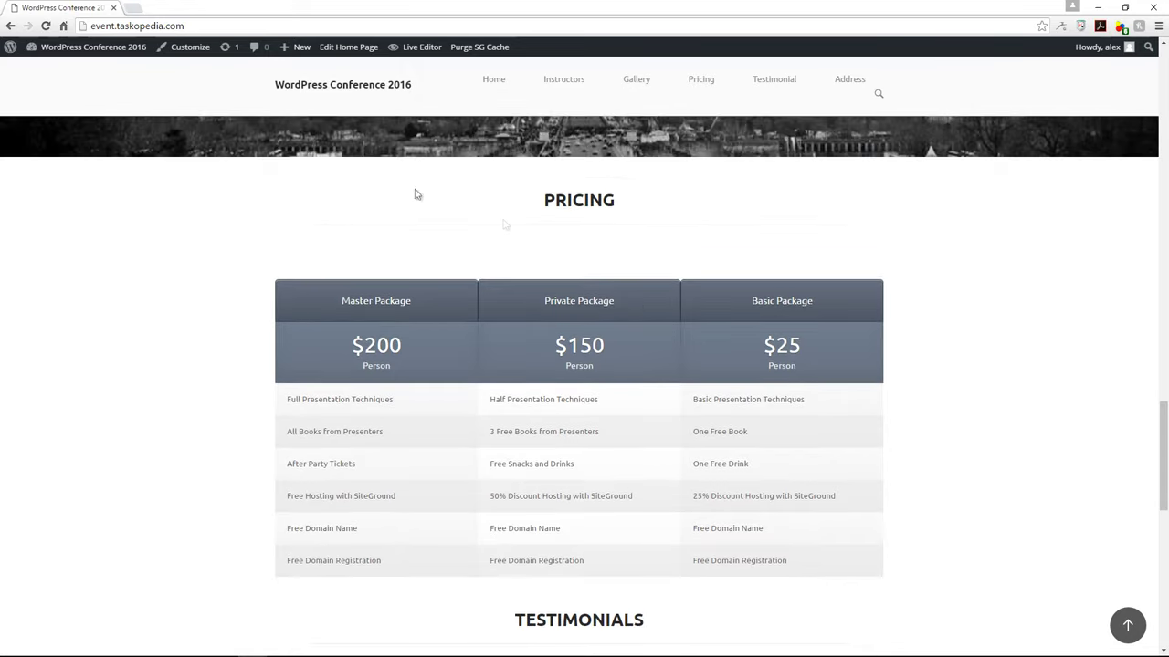
scroll(976, 331, "down", 2)
scroll(976, 331, "down", 5)
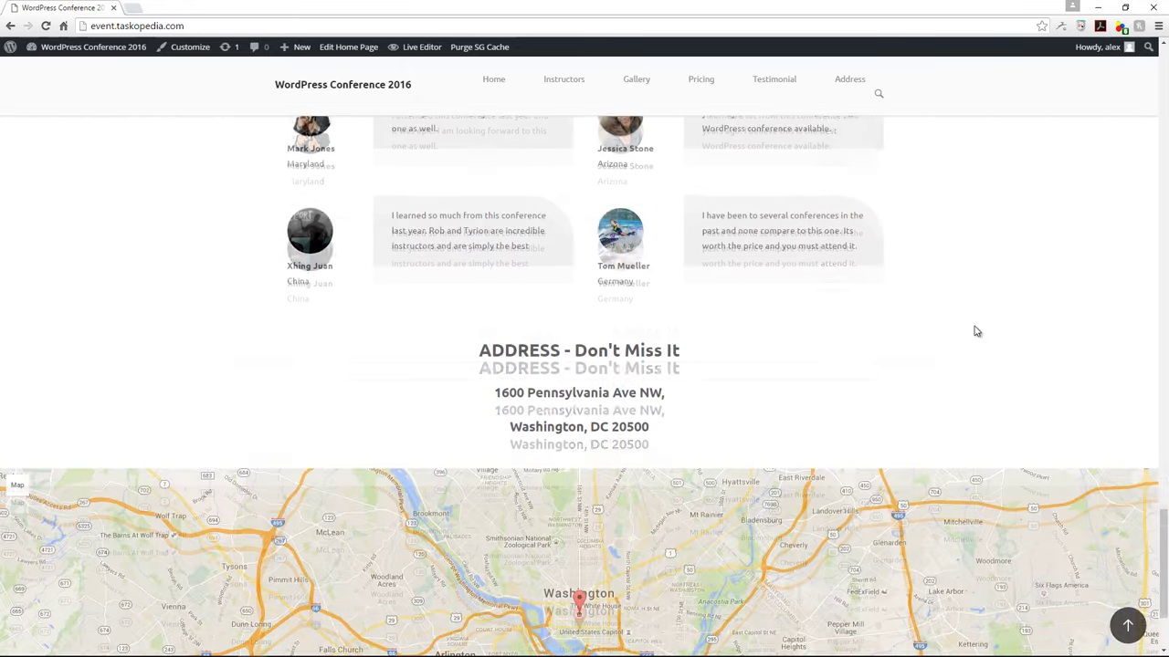
scroll(974, 326, "down", 1)
scroll(974, 320, "up", 3)
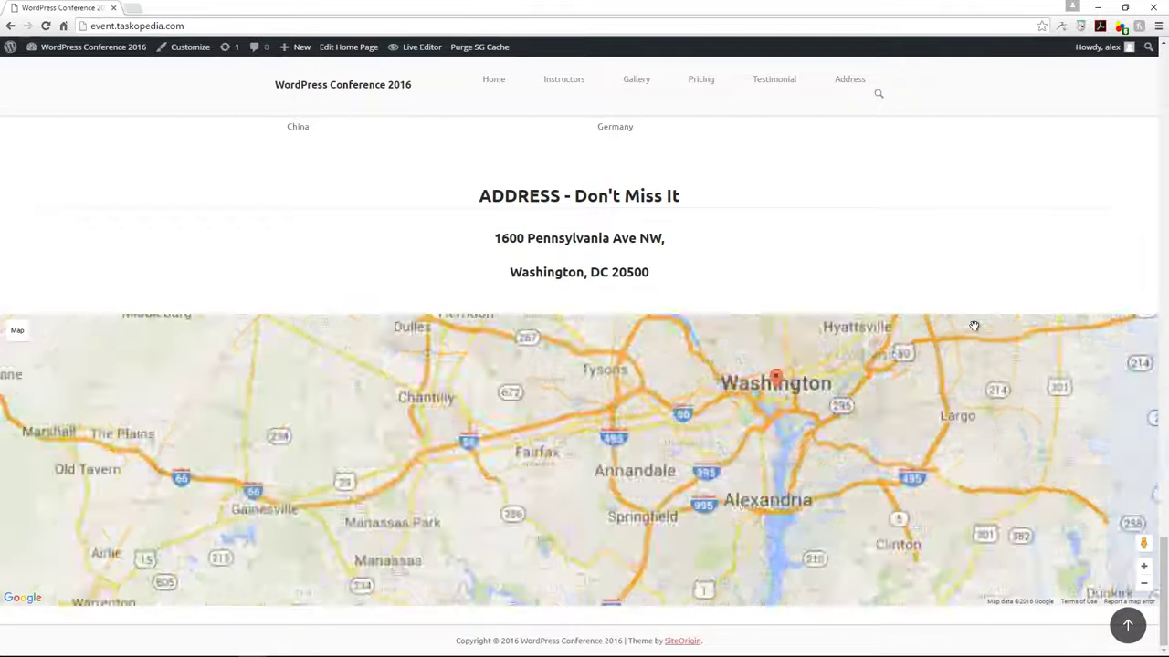
scroll(971, 274, "up", 2)
scroll(966, 227, "up", 10)
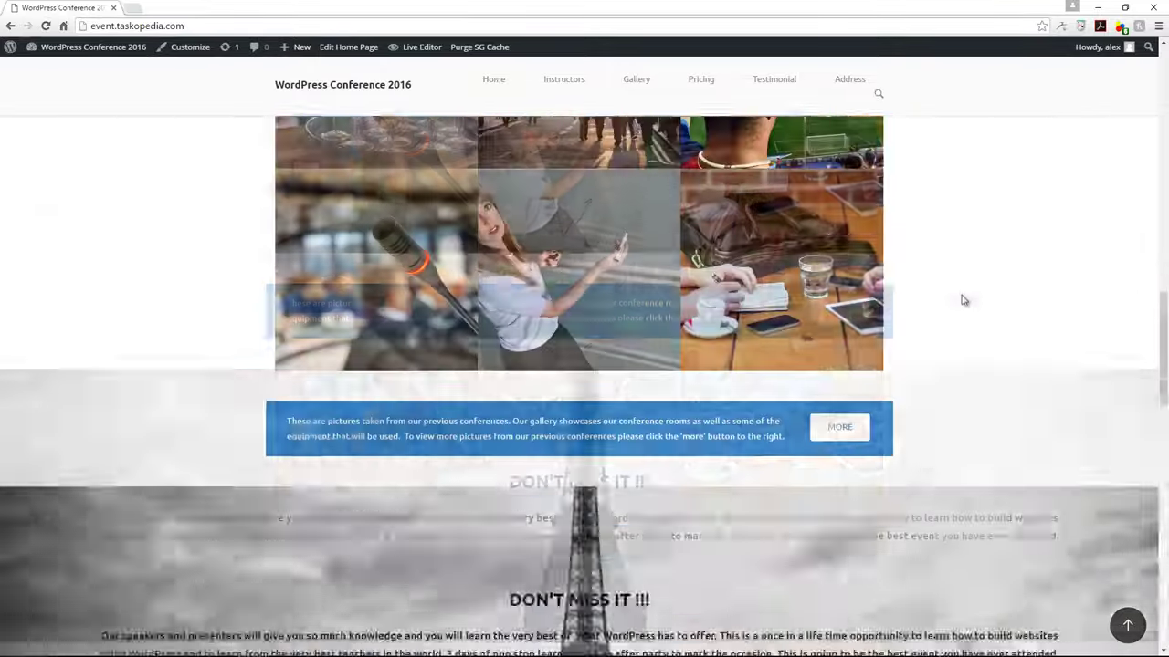
scroll(962, 301, "up", 4)
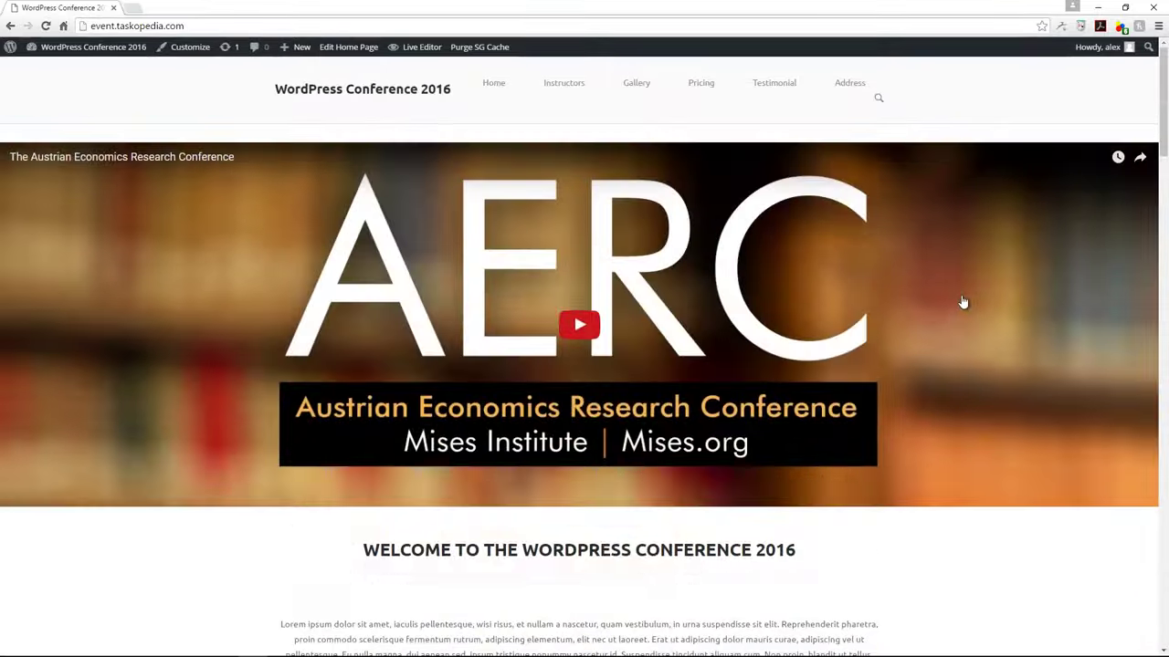
Play the AERC conference video, skip to about 0:50, pause, and review the rest of the page.
left_click(584, 325)
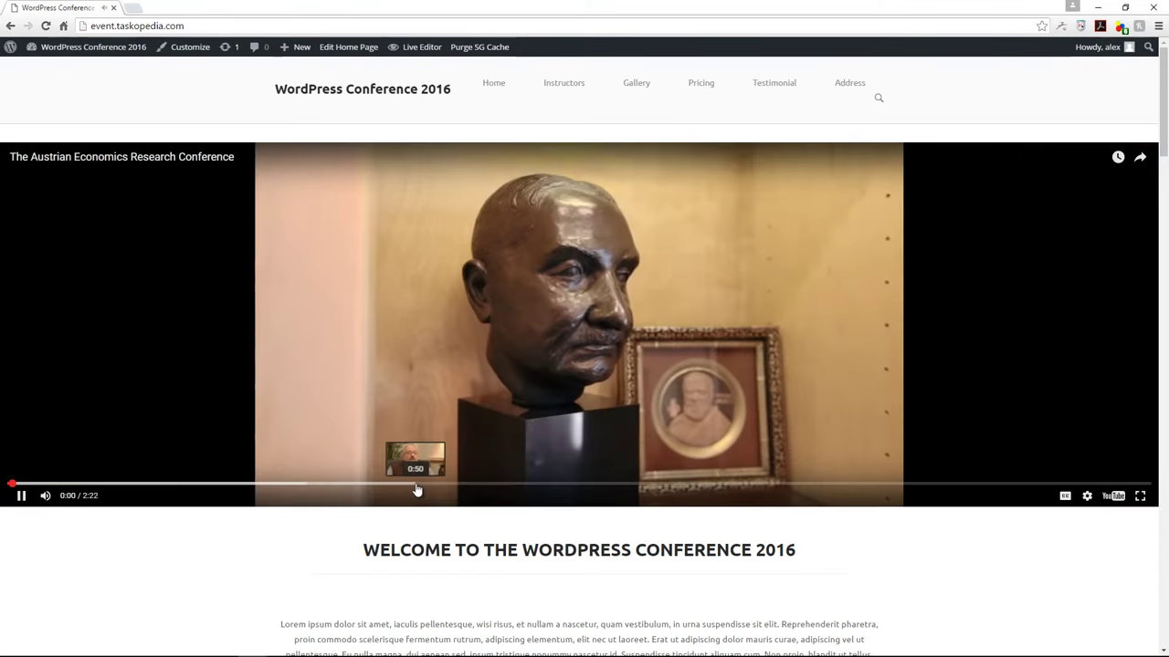
left_click(414, 485)
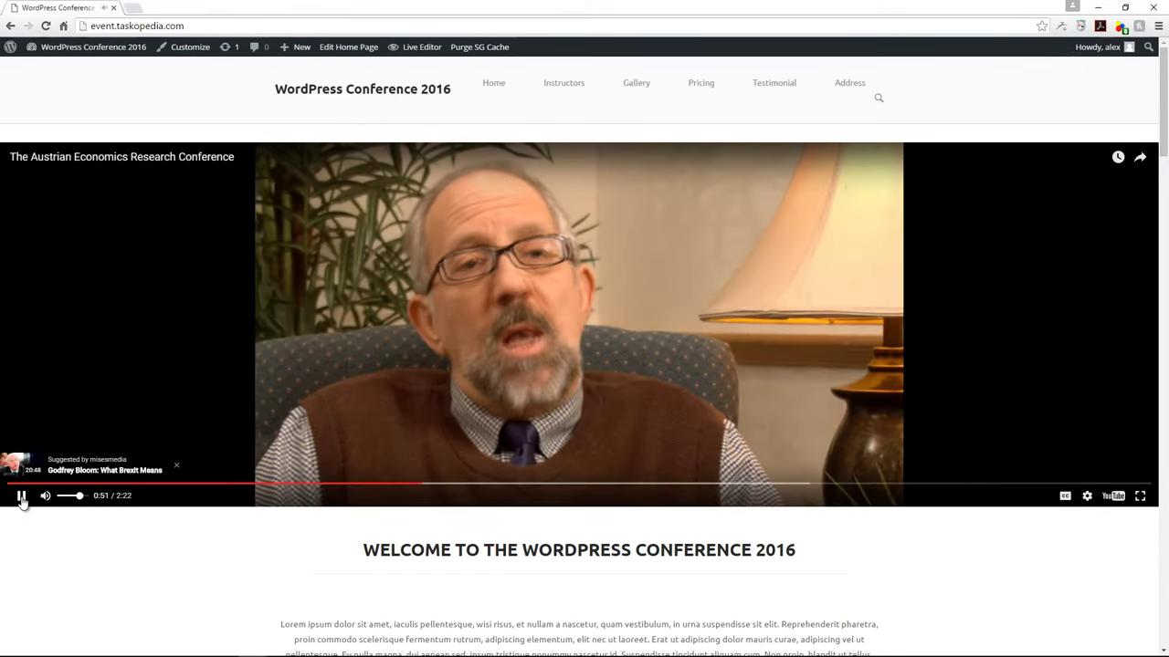
left_click(21, 496)
scroll(997, 531, "down", 6)
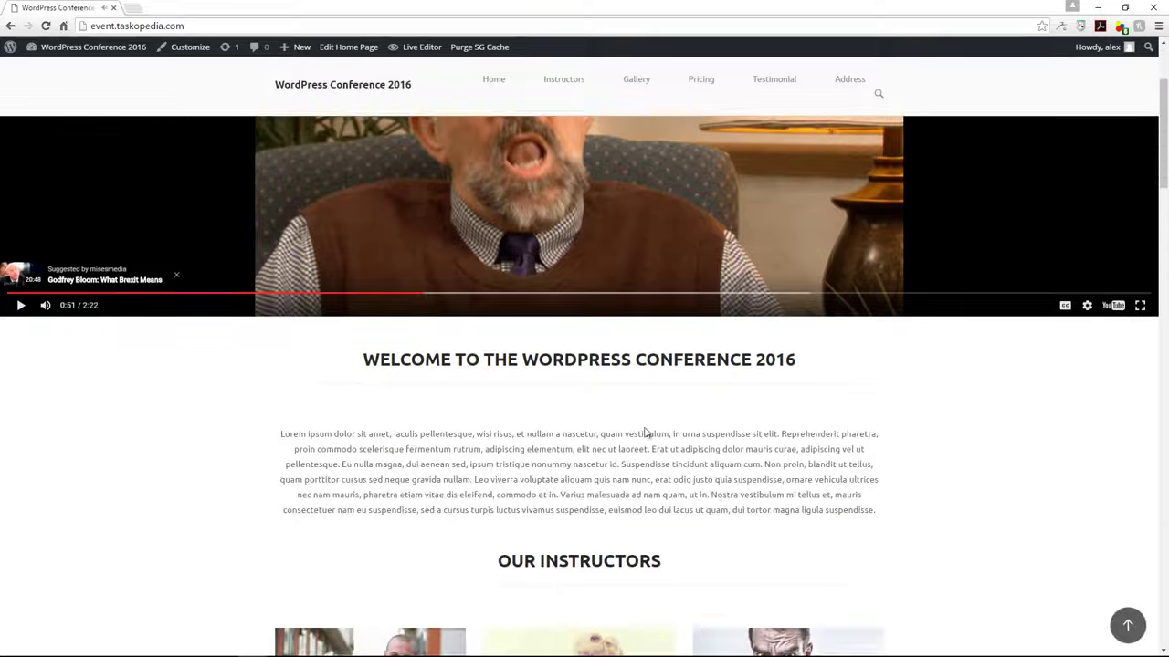
scroll(916, 453, "down", 10)
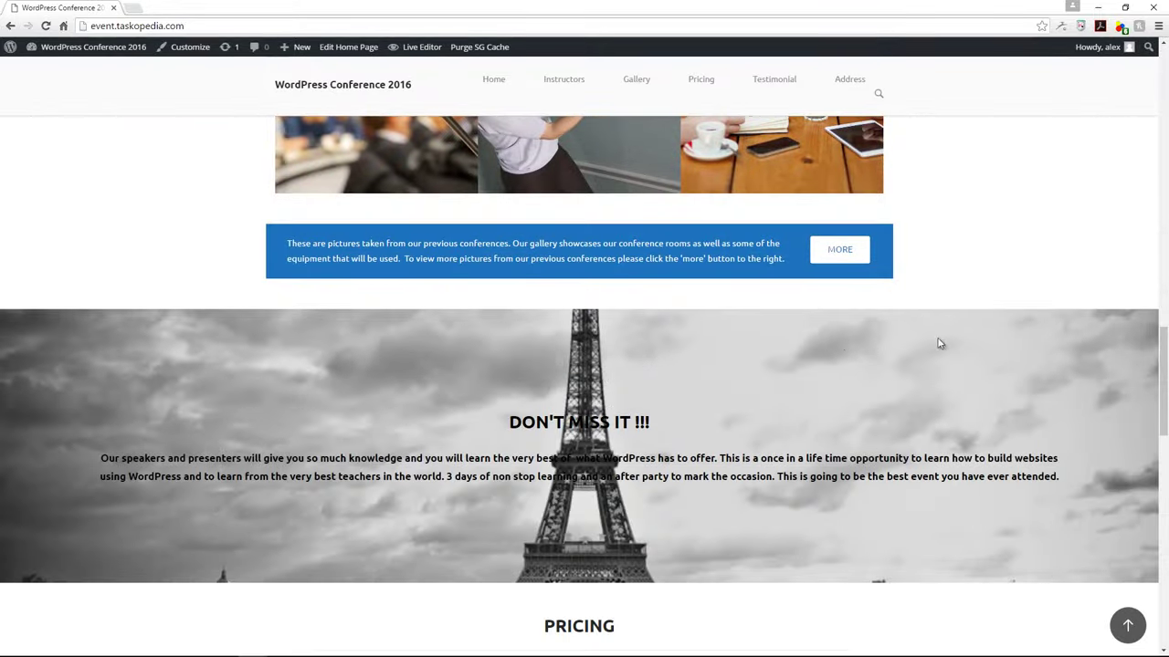
scroll(960, 396, "down", 5)
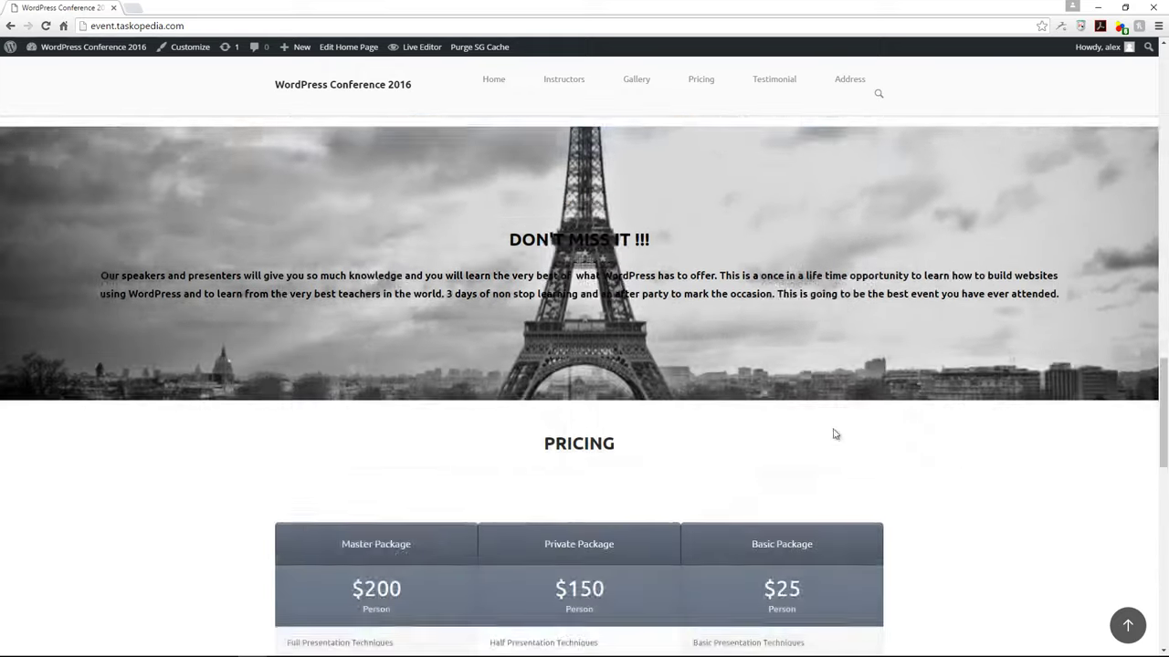
scroll(954, 460, "down", 8)
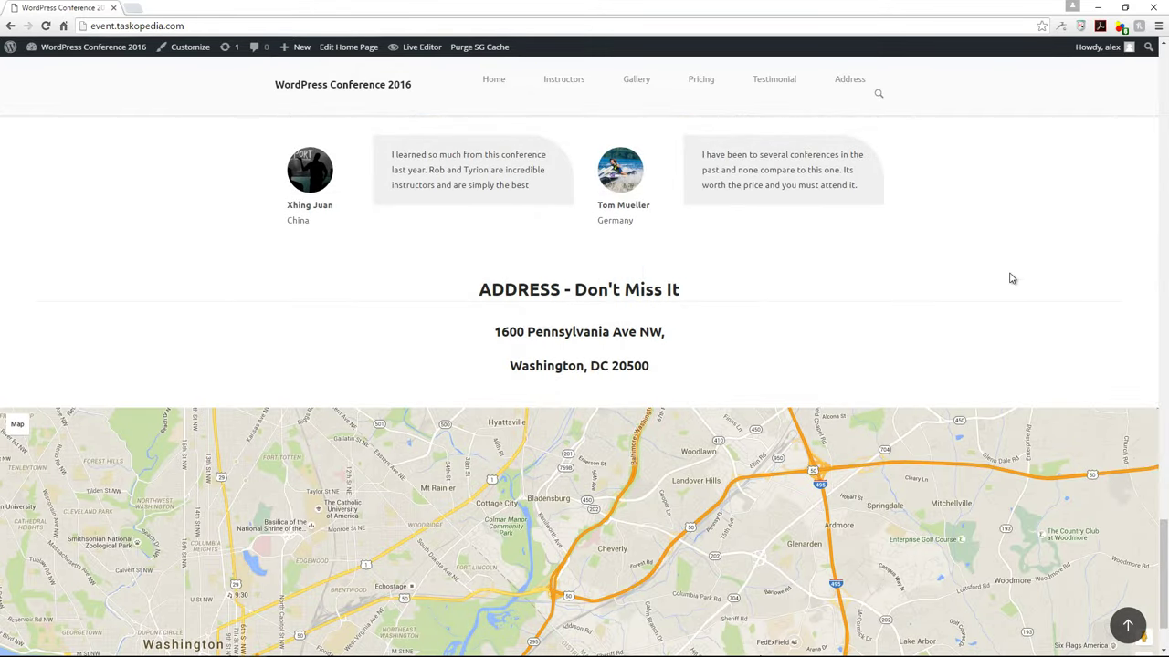
scroll(1028, 293, "down", 1)
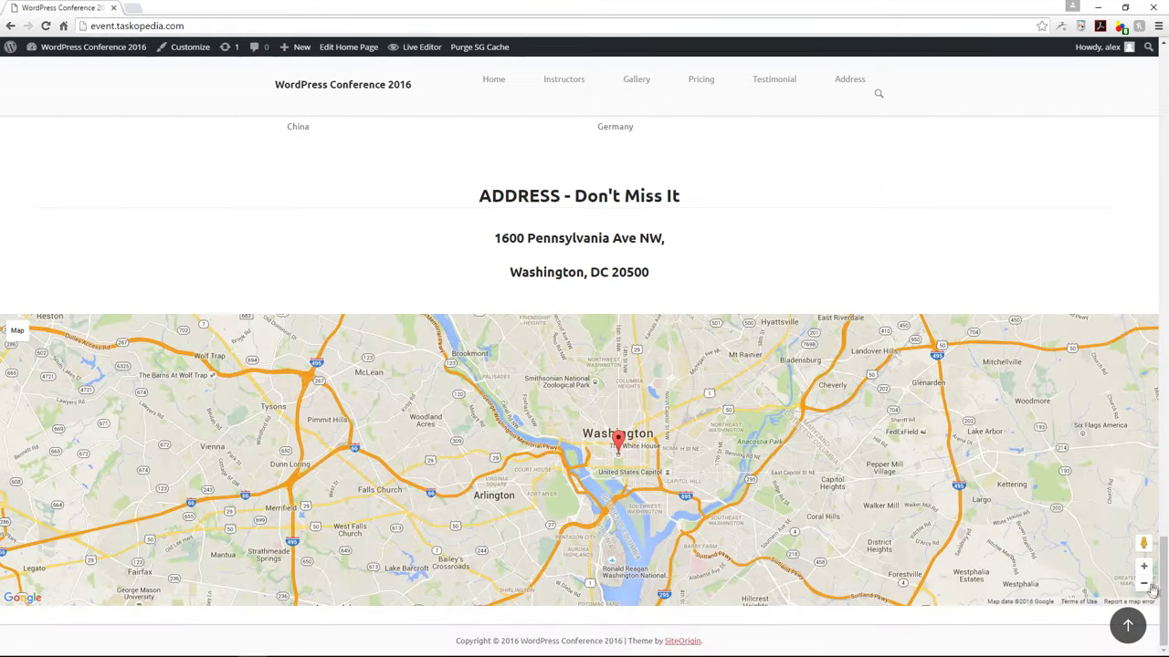
left_click_drag(1163, 585, 1162, 93)
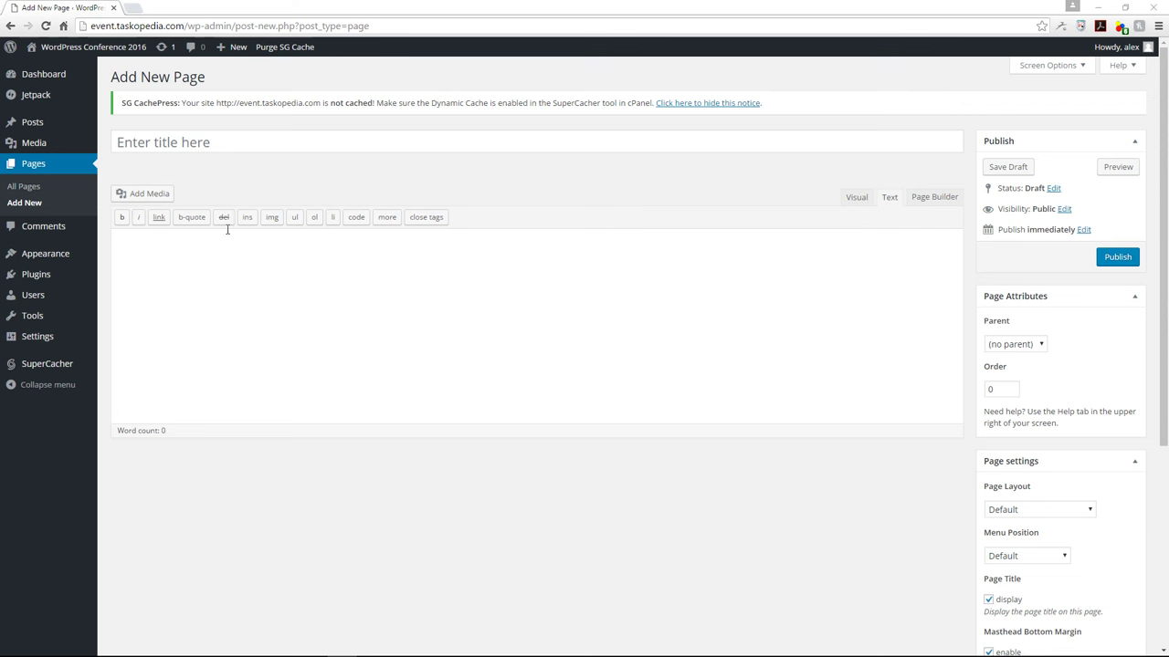
Switch to Page Builder and insert the Contact Design prebuilt layout from the enabled directory.
left_click(931, 197)
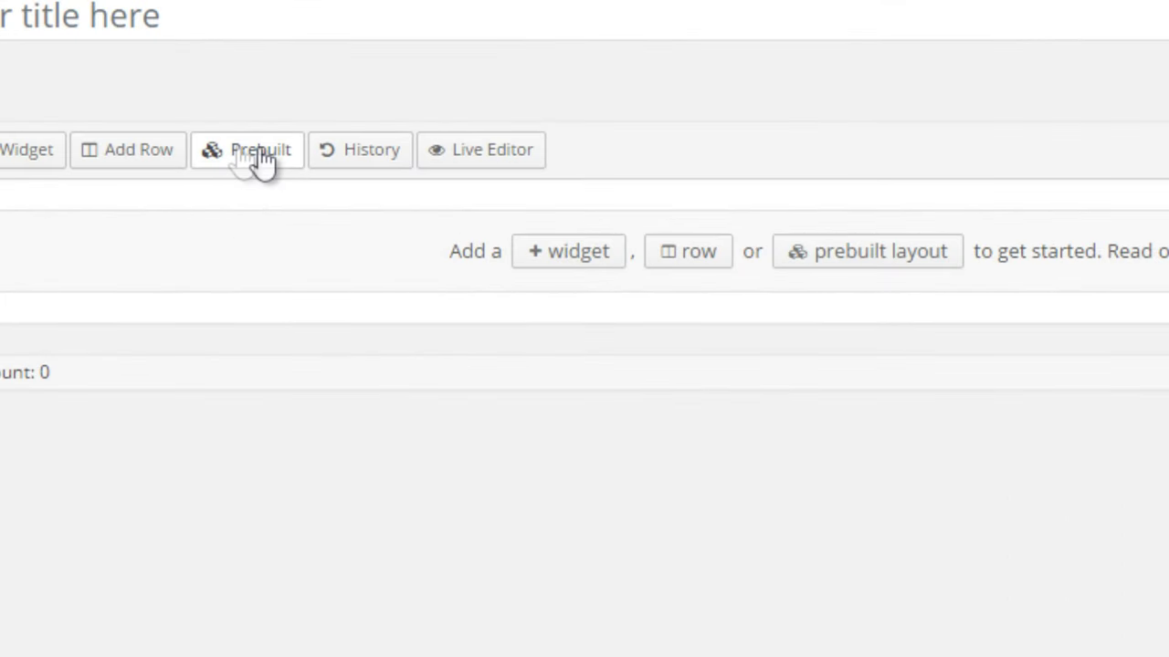
left_click(272, 153)
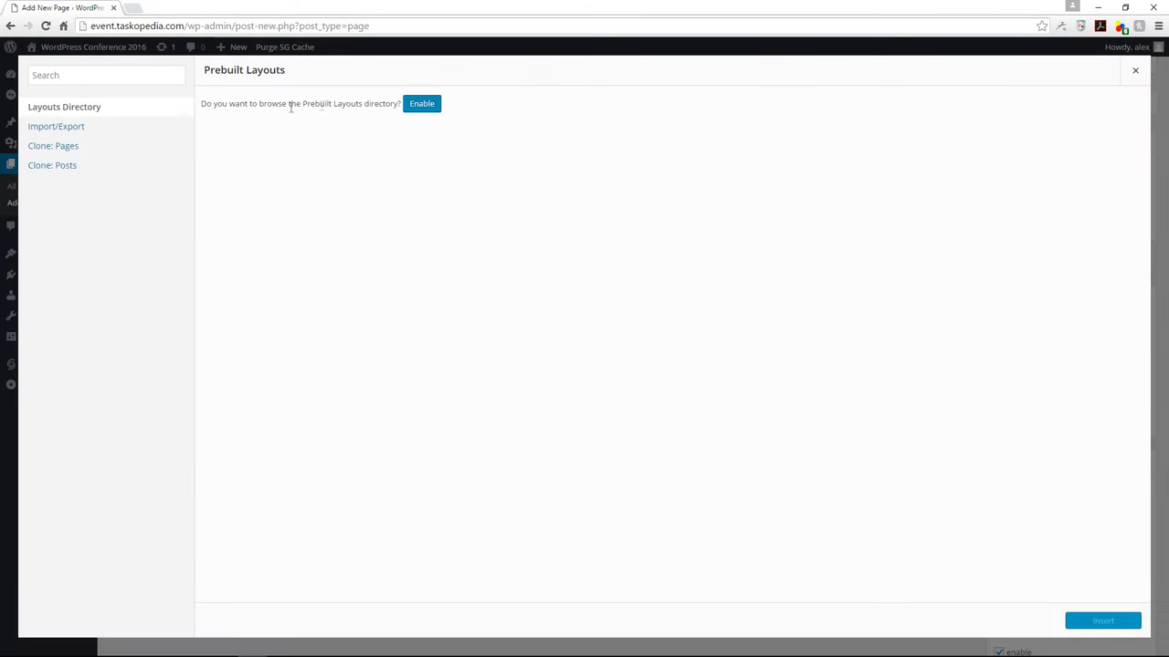
left_click(431, 110)
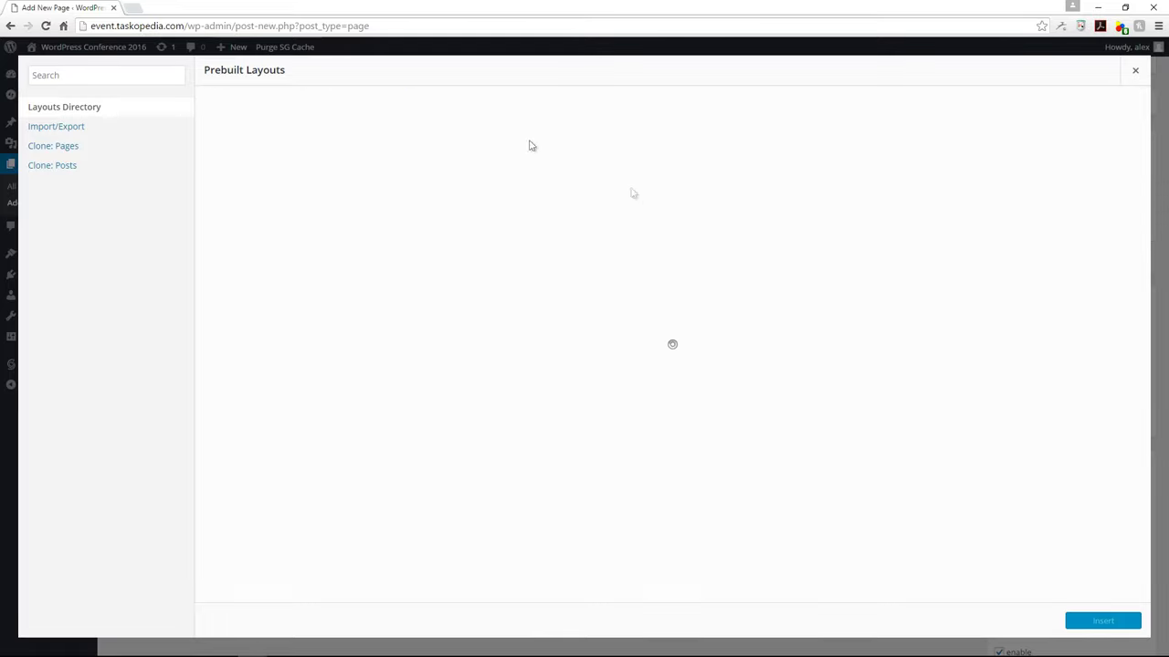
scroll(852, 236, "down", 3)
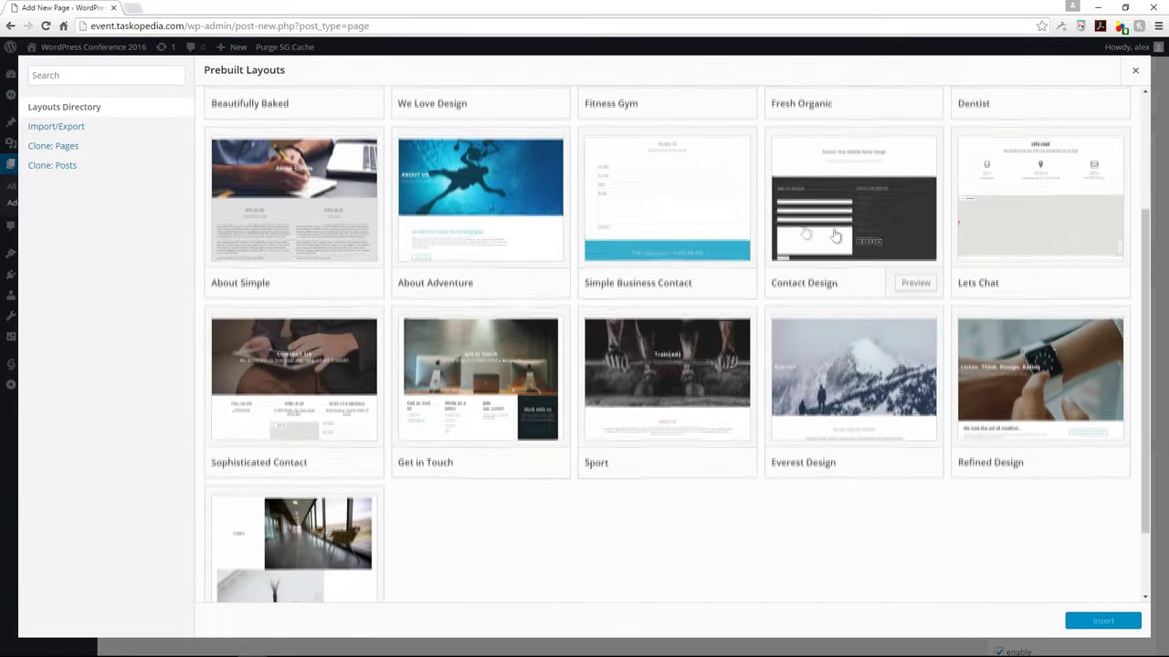
scroll(905, 240, "up", 3)
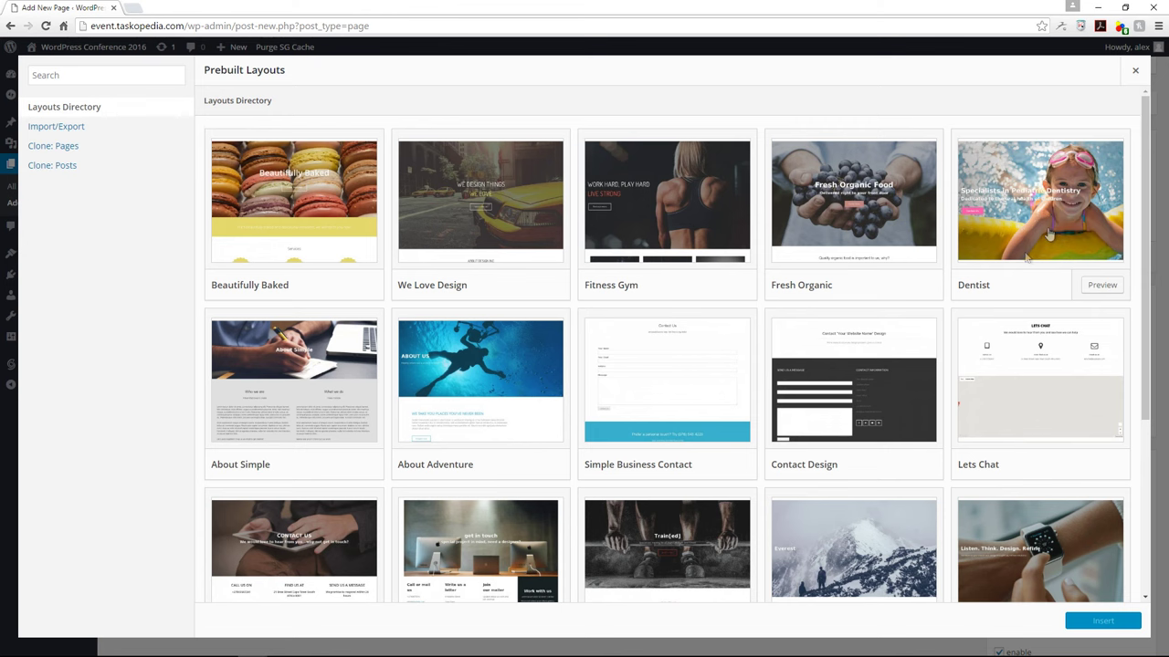
scroll(980, 298, "down", 2)
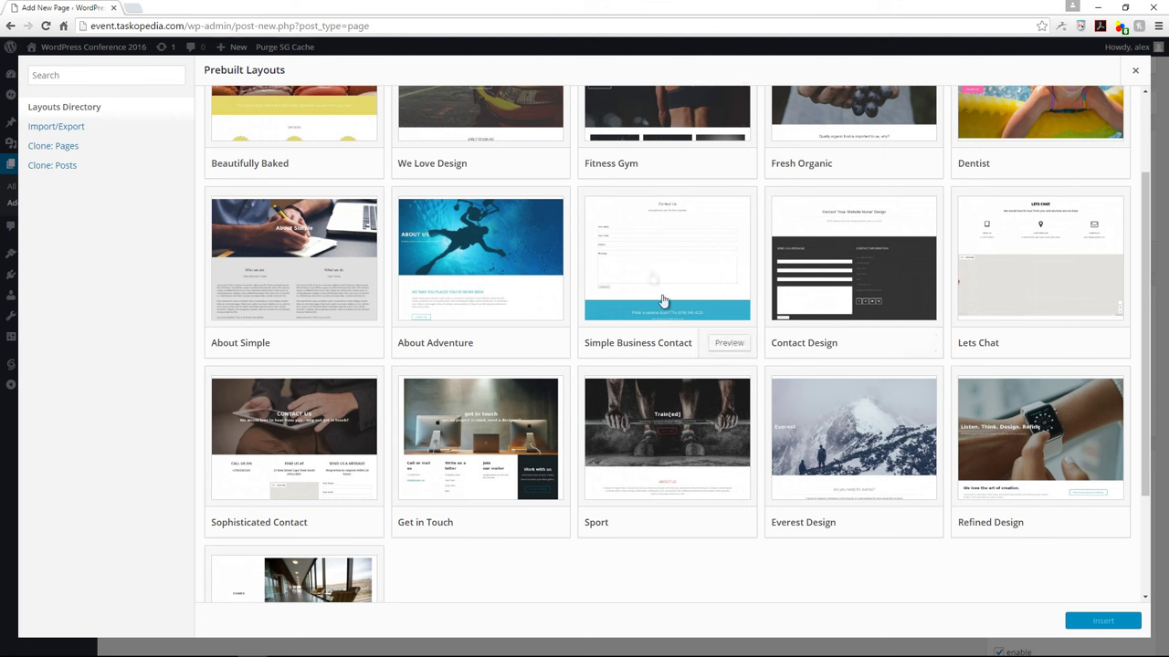
left_click(843, 247)
mouse_move(1091, 624)
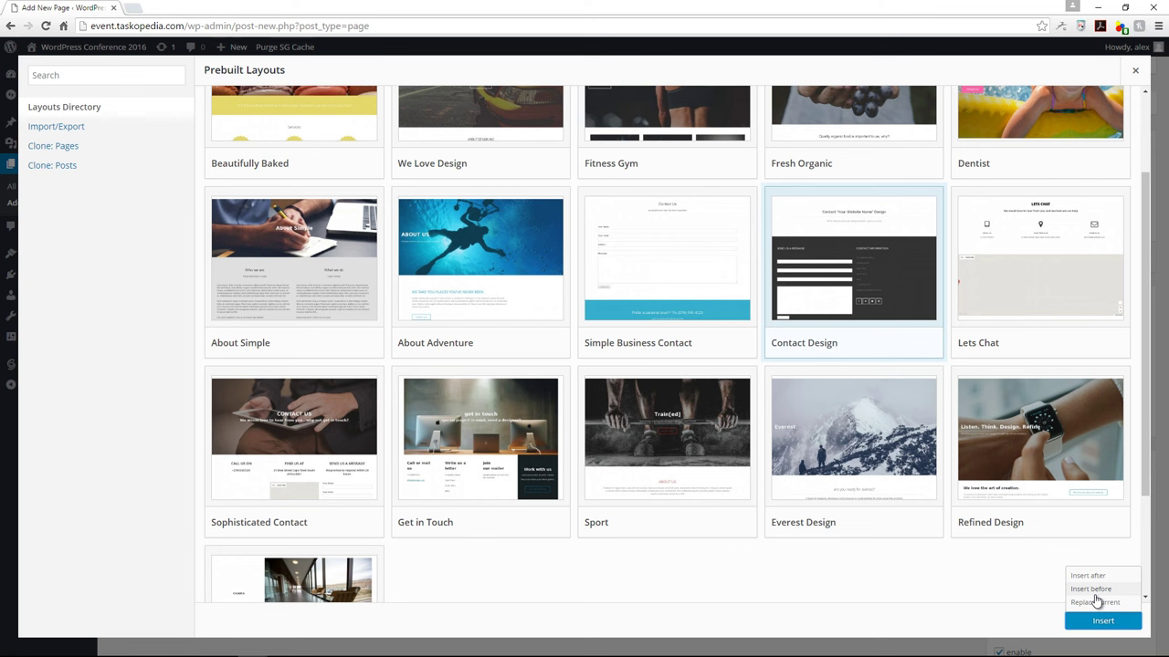
left_click(1094, 592)
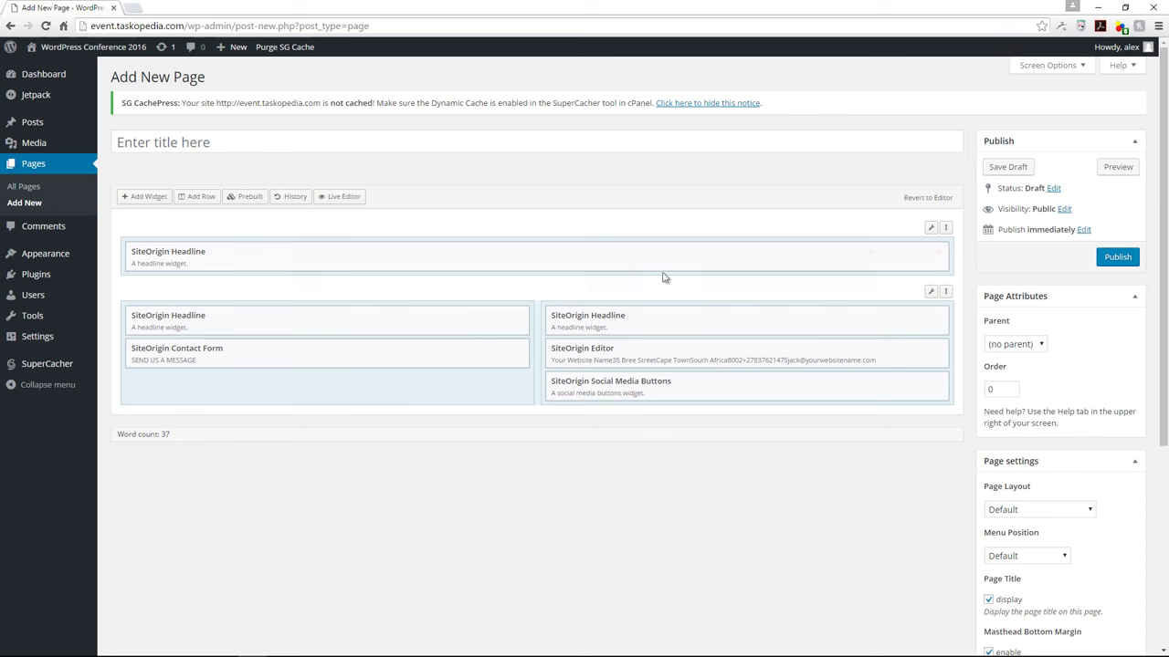
Preview the draft contact page in a new tab, then return to the editor.
left_click(1118, 169)
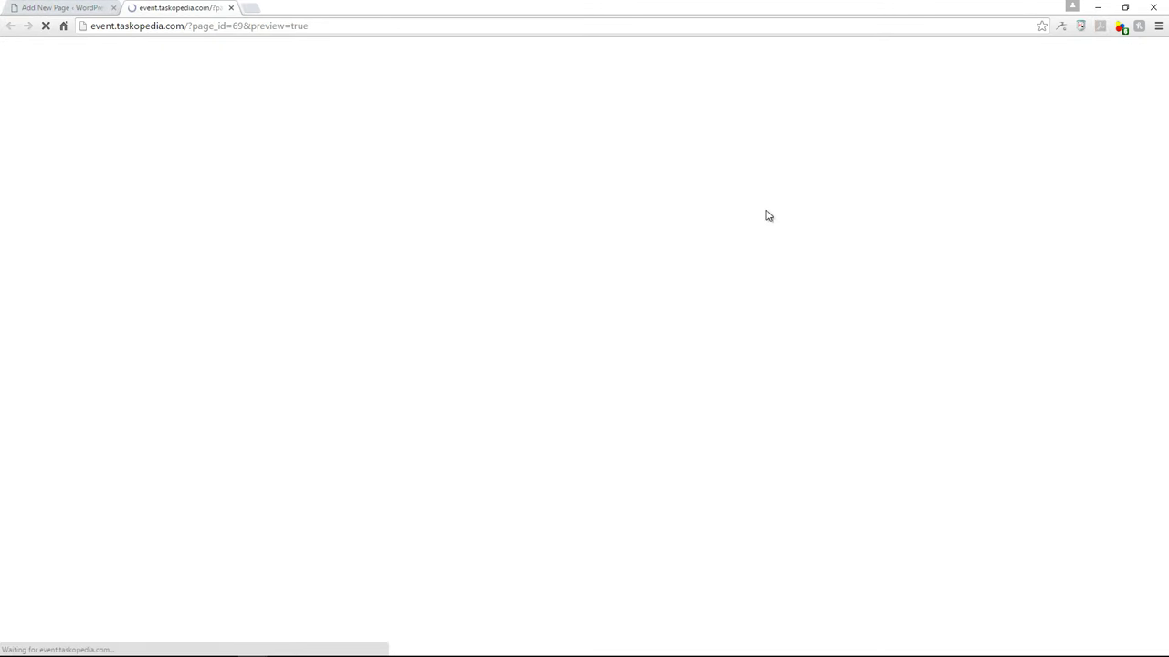
scroll(957, 289, "down", 3)
scroll(574, 329, "up", 2)
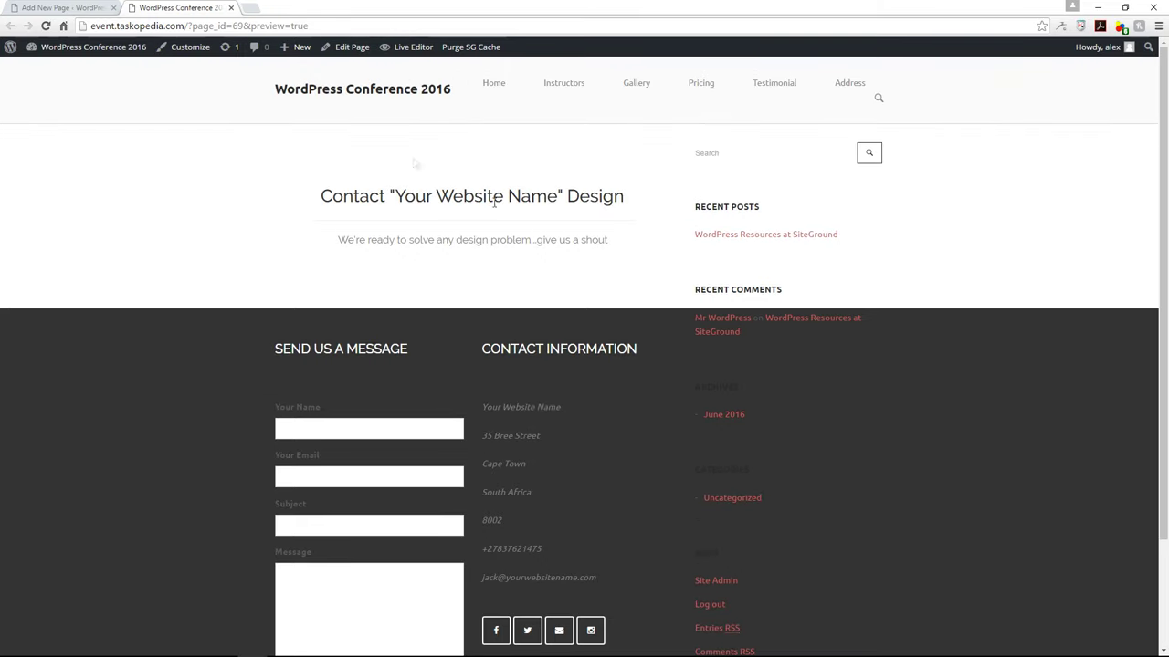
left_click(81, 7)
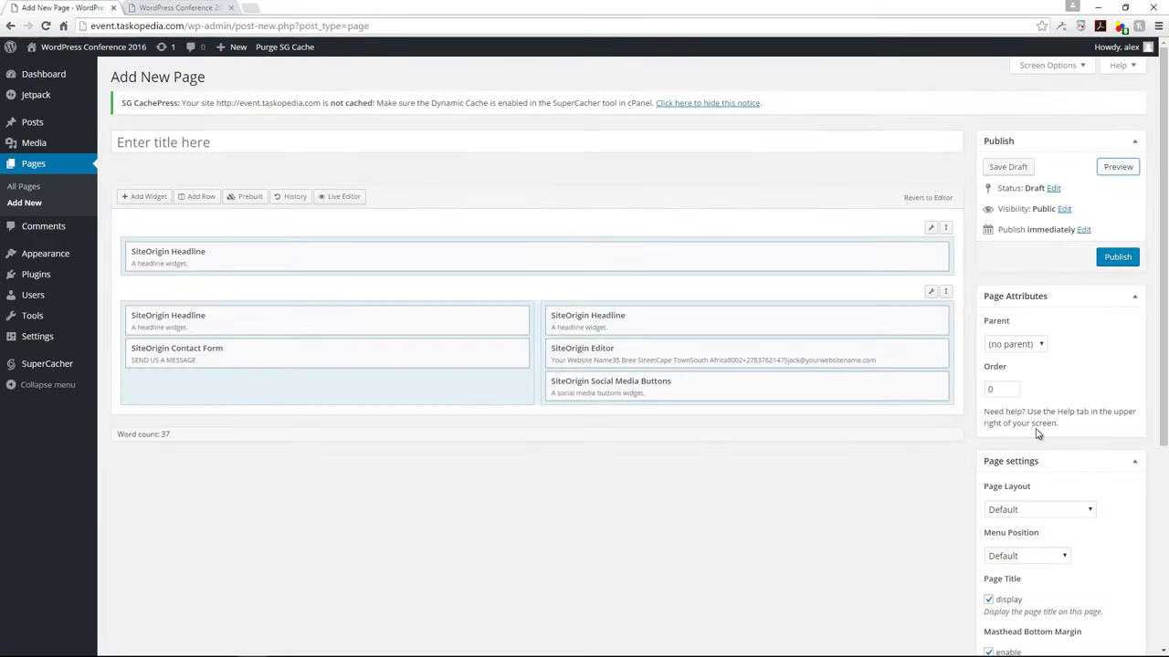
Set Page Layout to No Sidebar and turn off Page Title, Masthead Bottom Margin and Footer Top Margin.
scroll(1072, 477, "down", 2)
left_click(1016, 388)
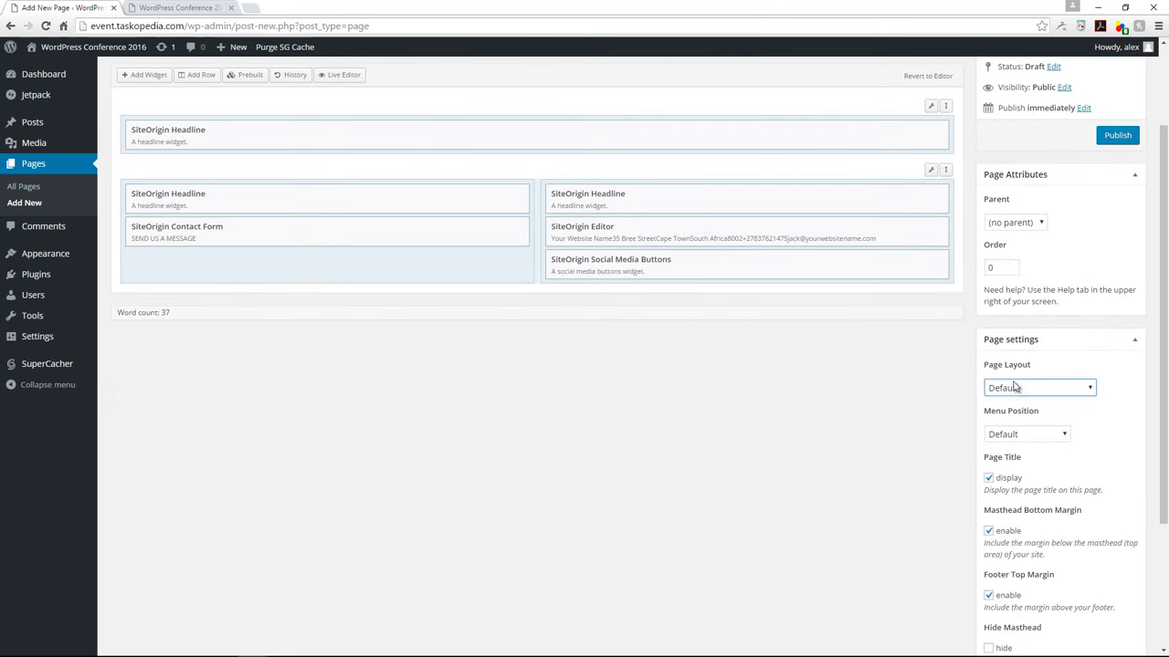
left_click(1088, 391)
left_click(1022, 416)
left_click(990, 479)
scroll(1048, 521, "down", 2)
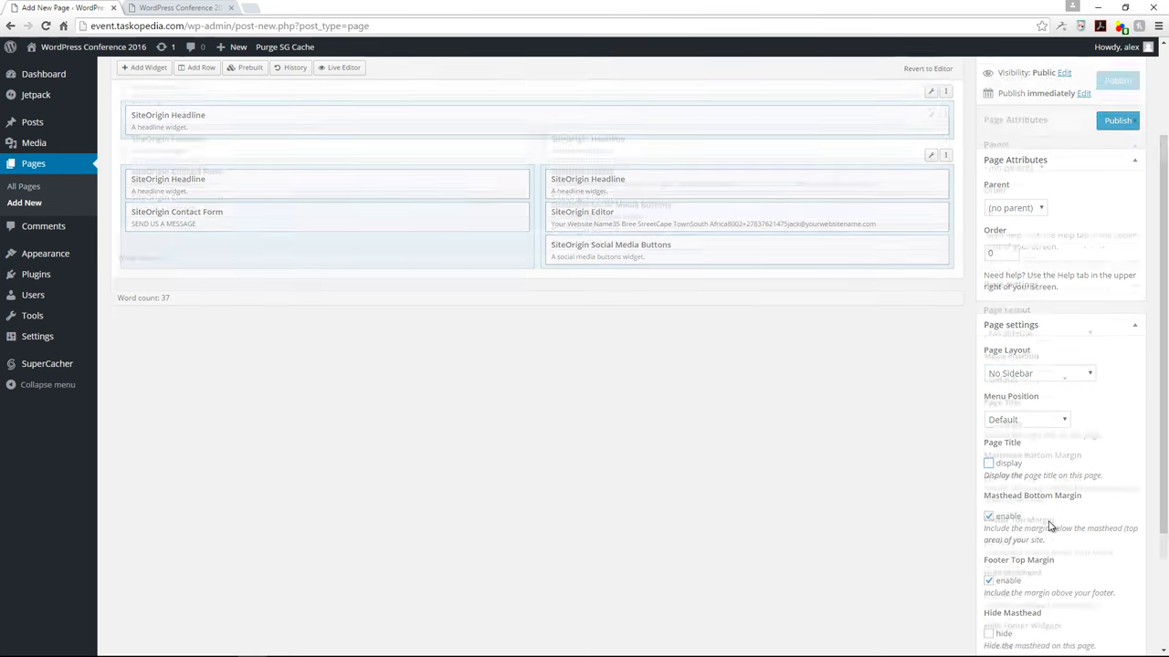
left_click(989, 409)
left_click(989, 473)
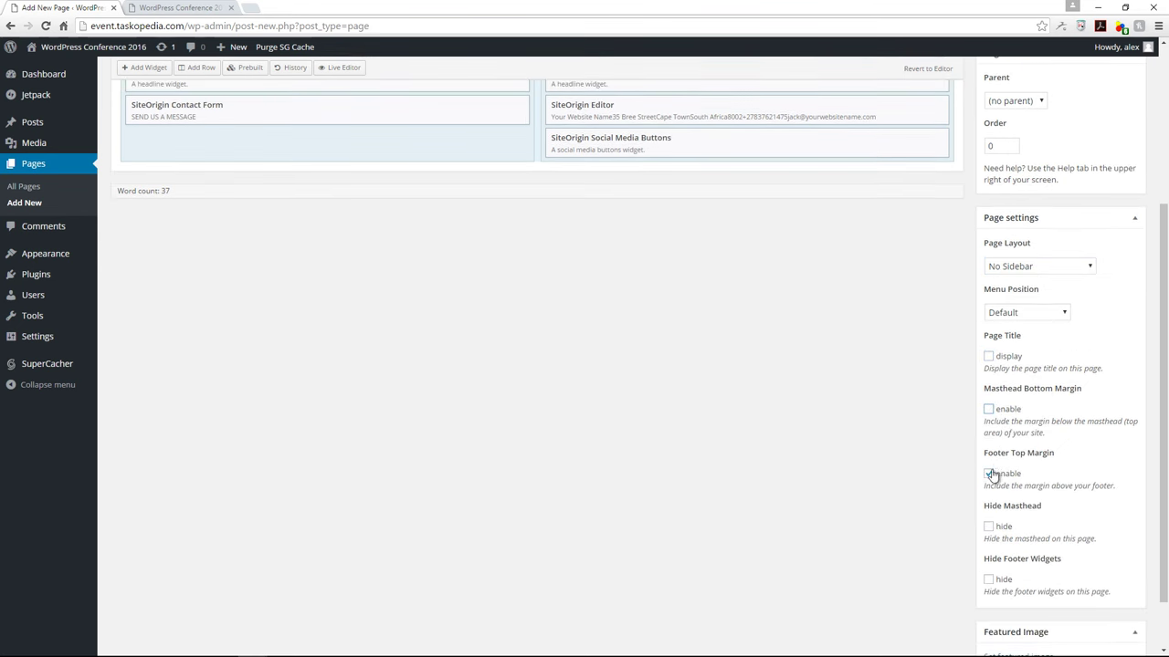
scroll(1050, 519, "down", 1)
scroll(1050, 518, "up", 4)
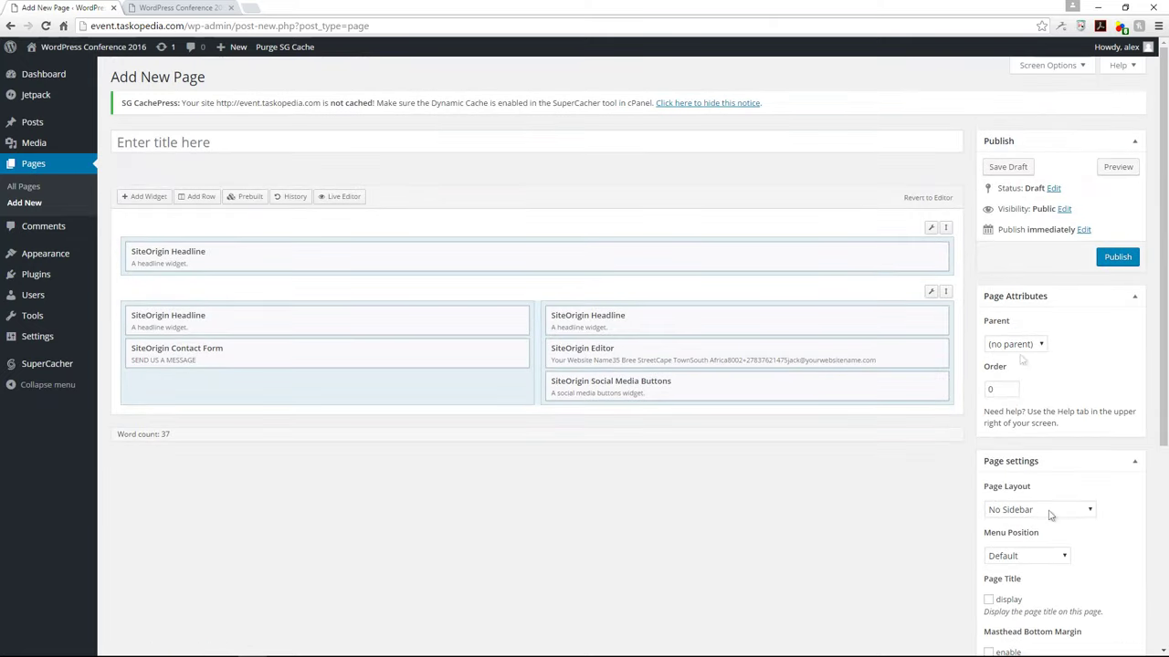
Replace the outdated preview with a fresh one showing the new page settings.
left_click(230, 8)
left_click(1118, 168)
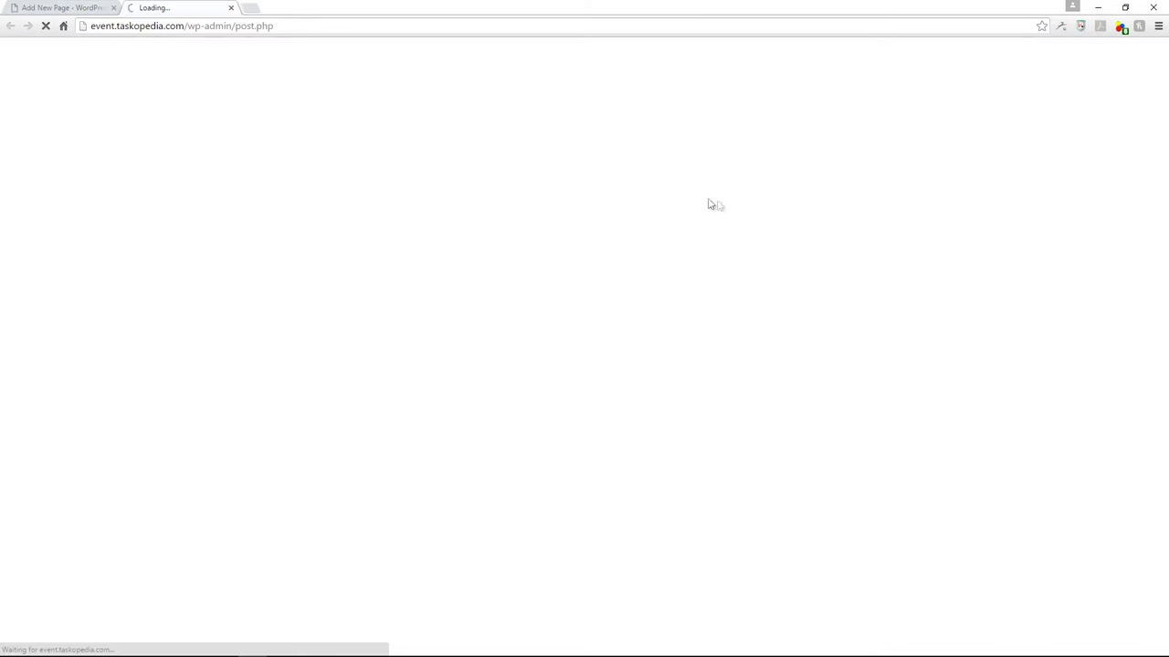
scroll(1063, 316, "down", 3)
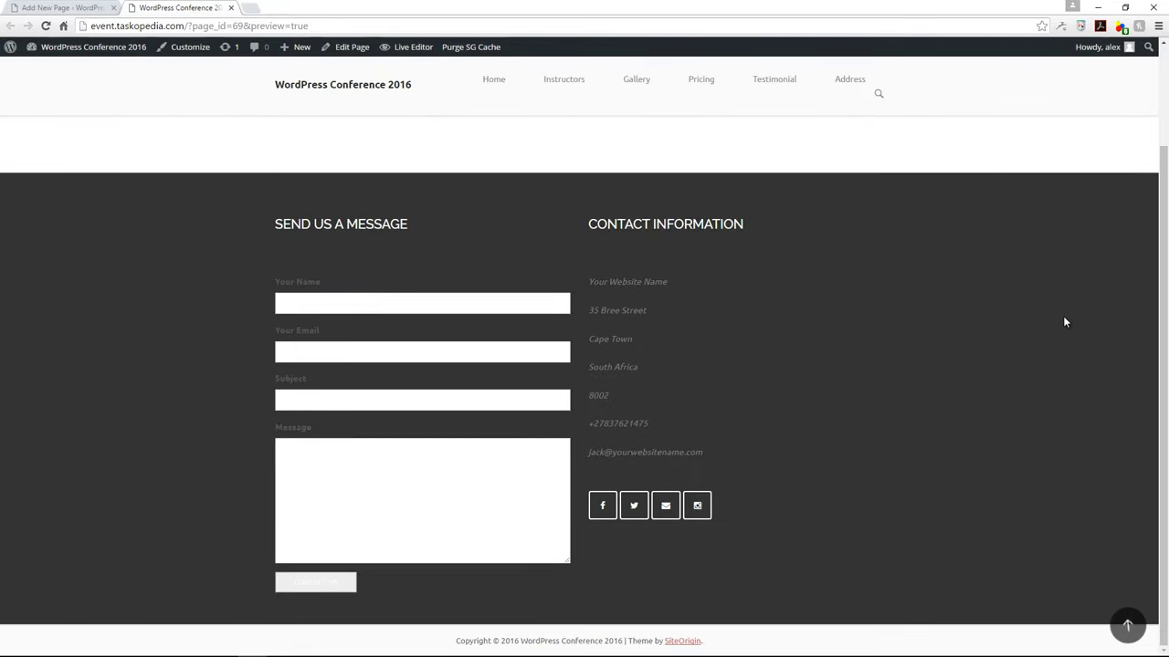
scroll(1062, 316, "up", 3)
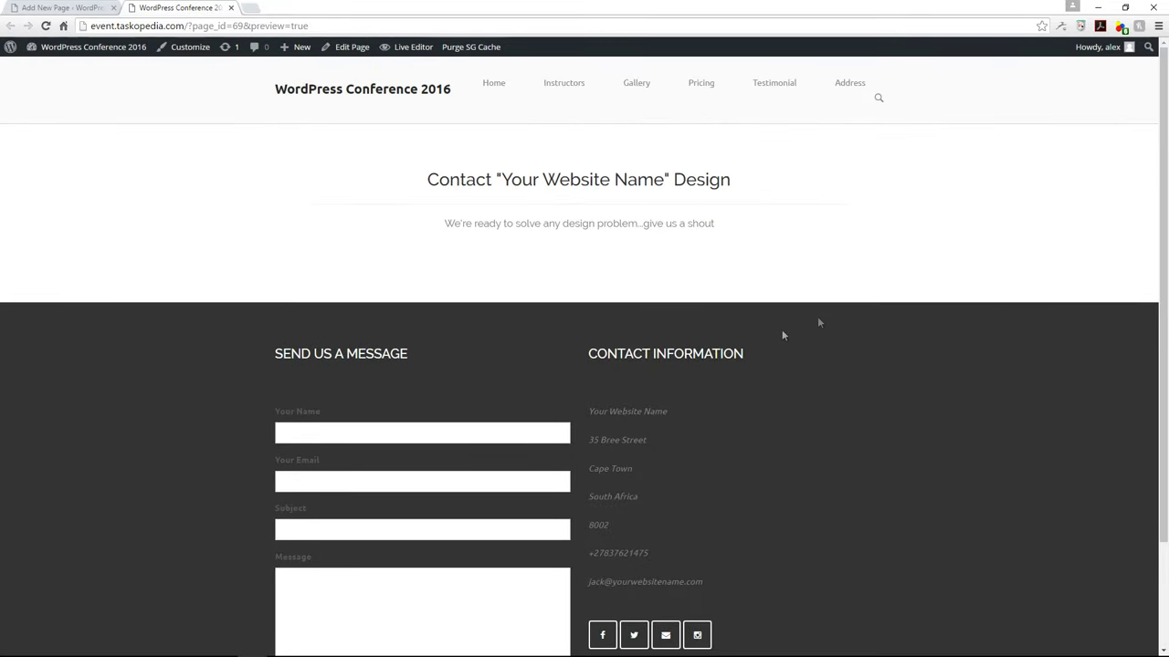
left_click(83, 7)
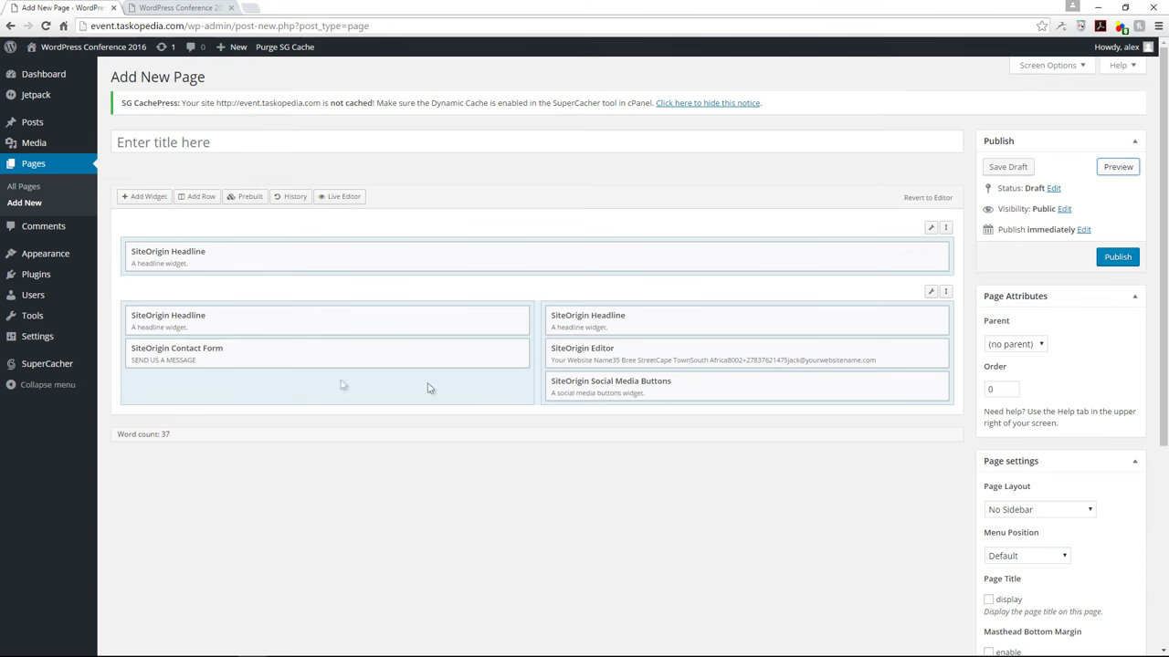
Inspect the contact form widget's title unchanged, then reopen the Prebuilt Layouts directory.
left_click(451, 349)
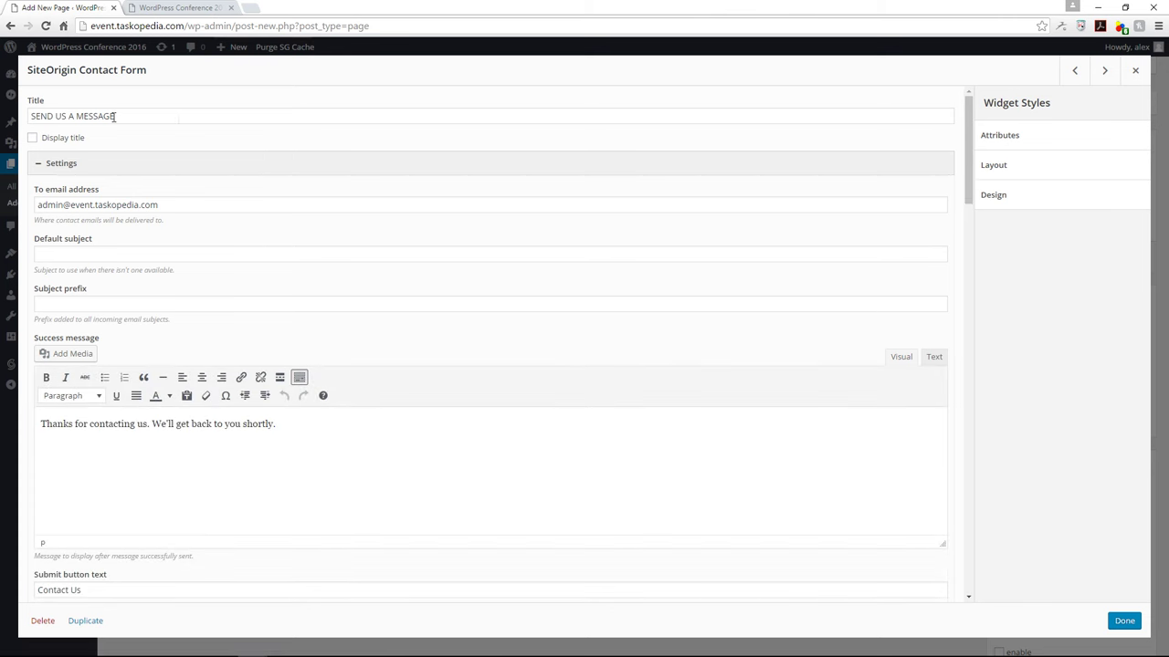
left_click_drag(174, 116, 45, 111)
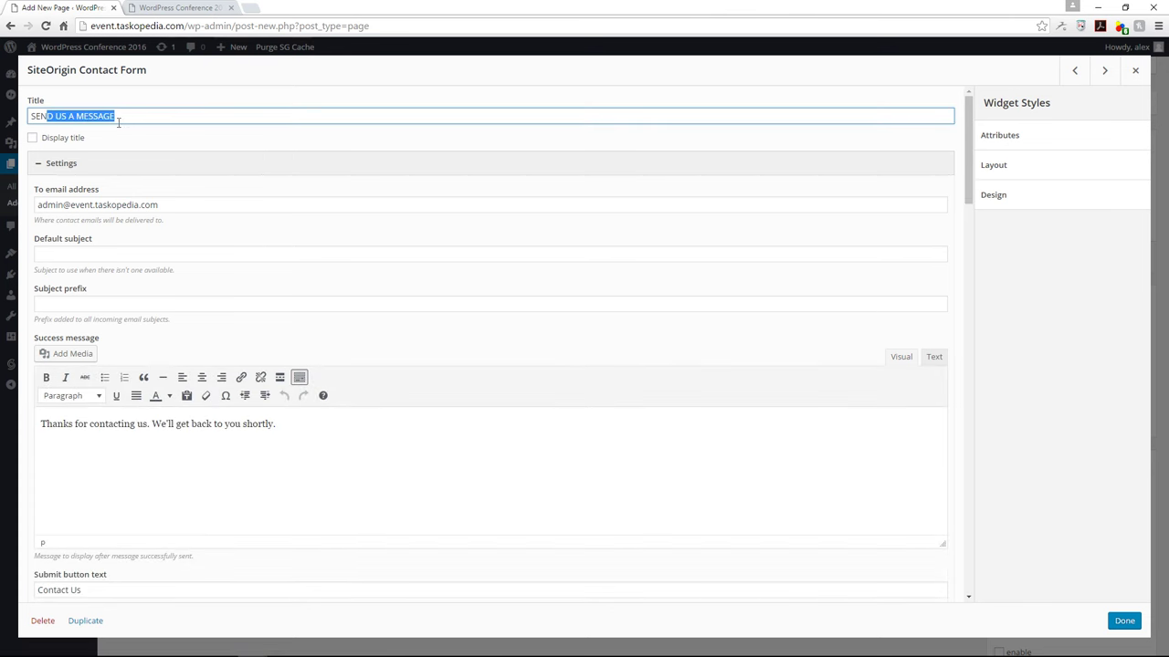
left_click(1135, 70)
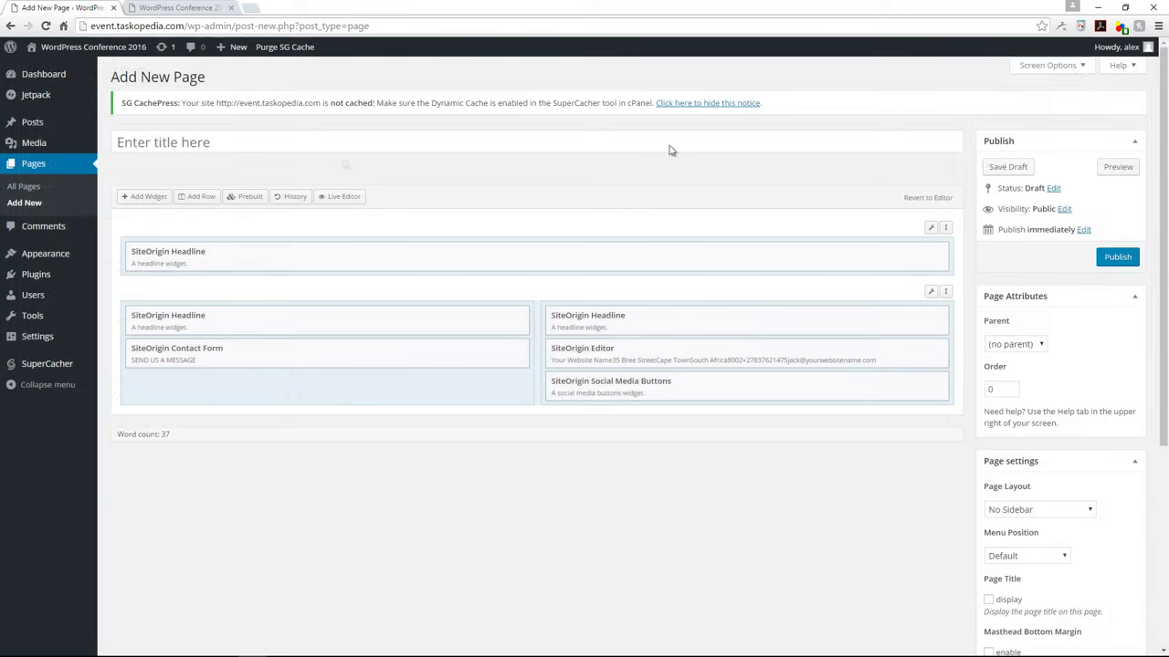
left_click(249, 197)
Page to the second set of prebuilt layouts and open Cafe Style's live preview.
mouse_move(473, 242)
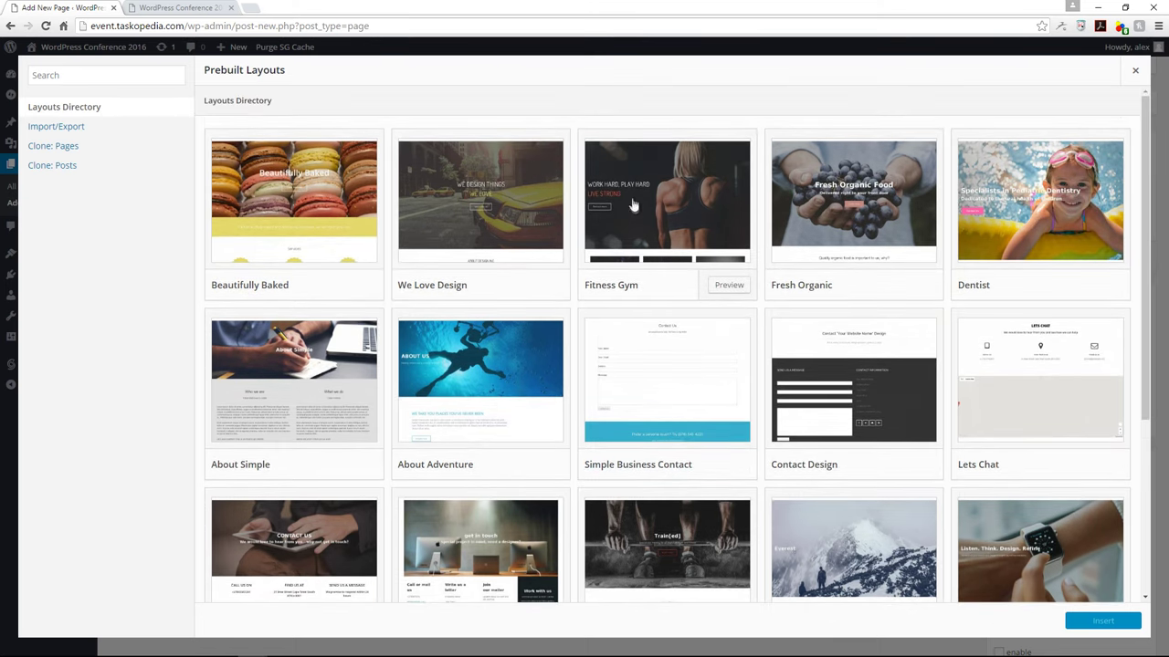
mouse_move(1019, 256)
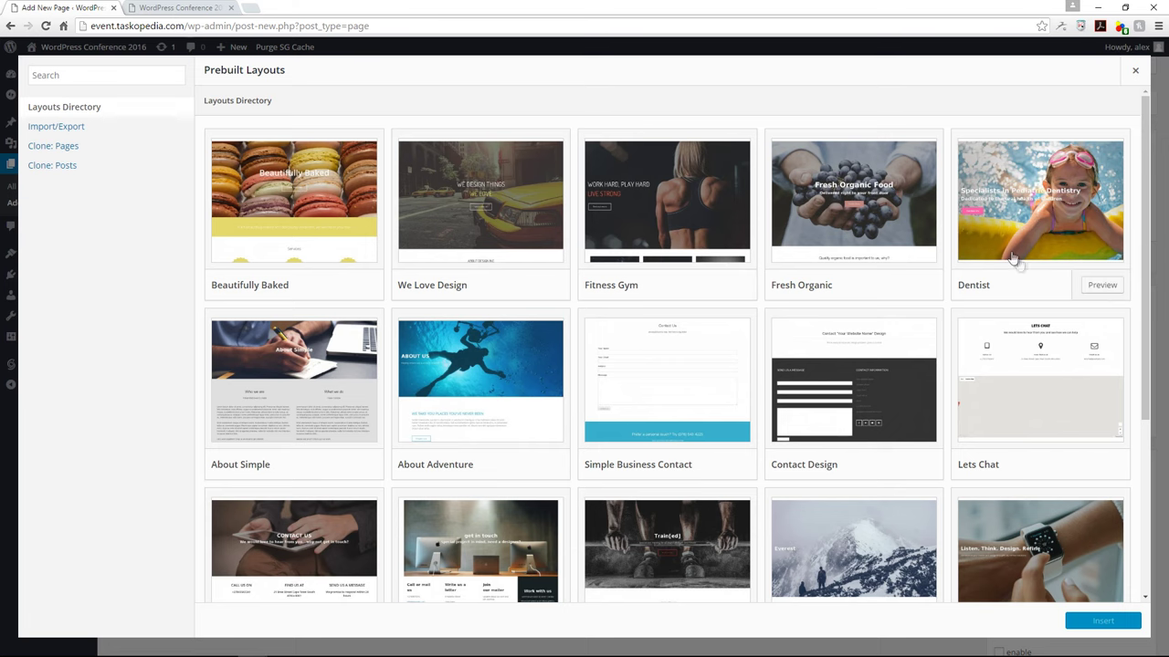
scroll(1020, 264, "down", 1)
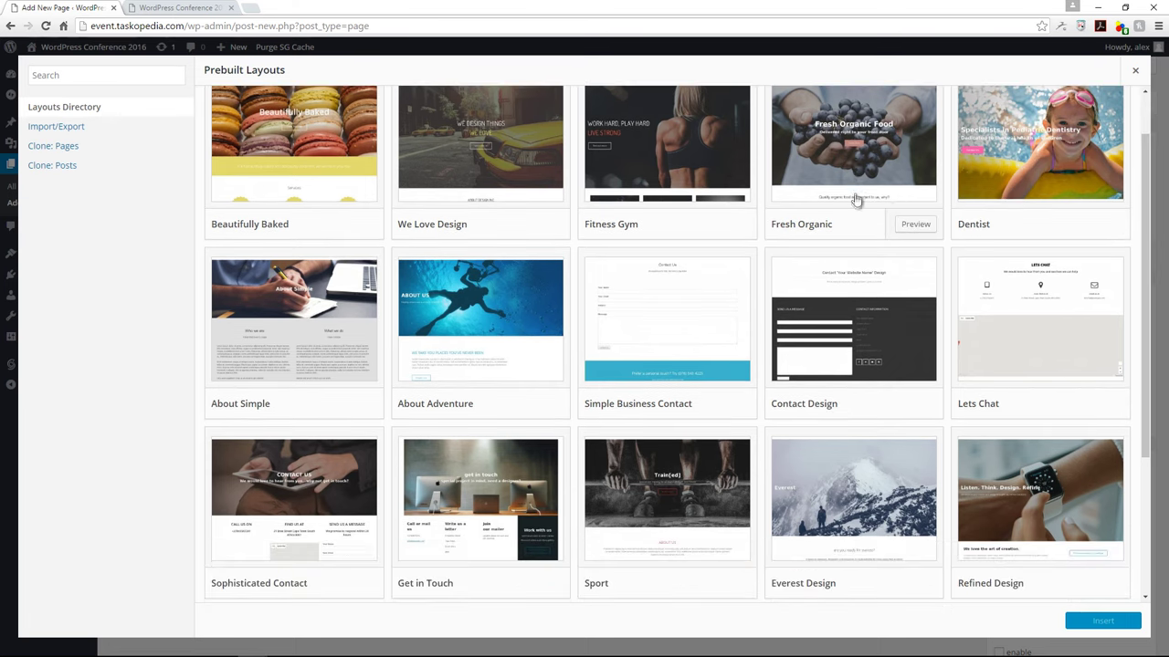
scroll(819, 347, "down", 2)
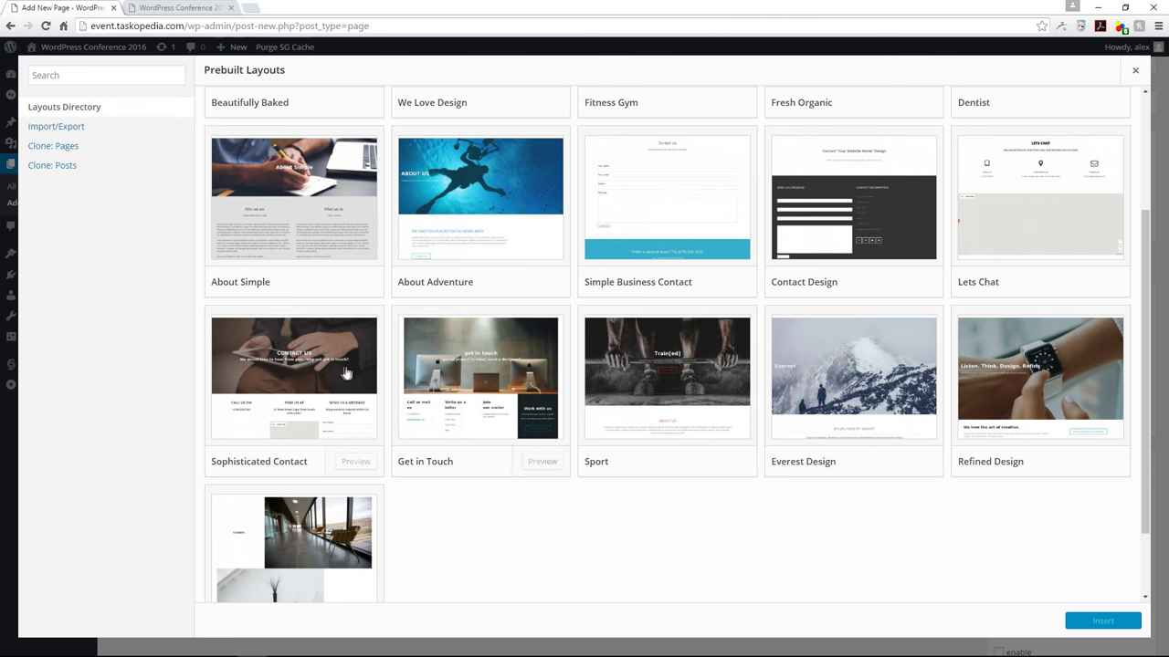
scroll(441, 420, "down", 2)
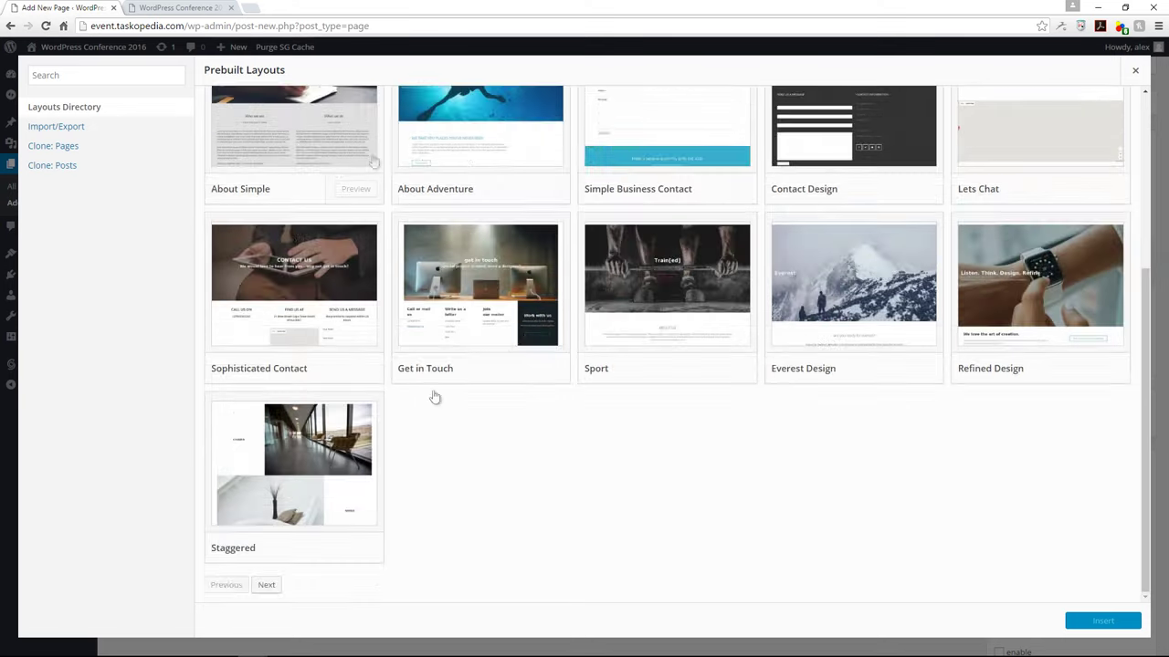
left_click(266, 585)
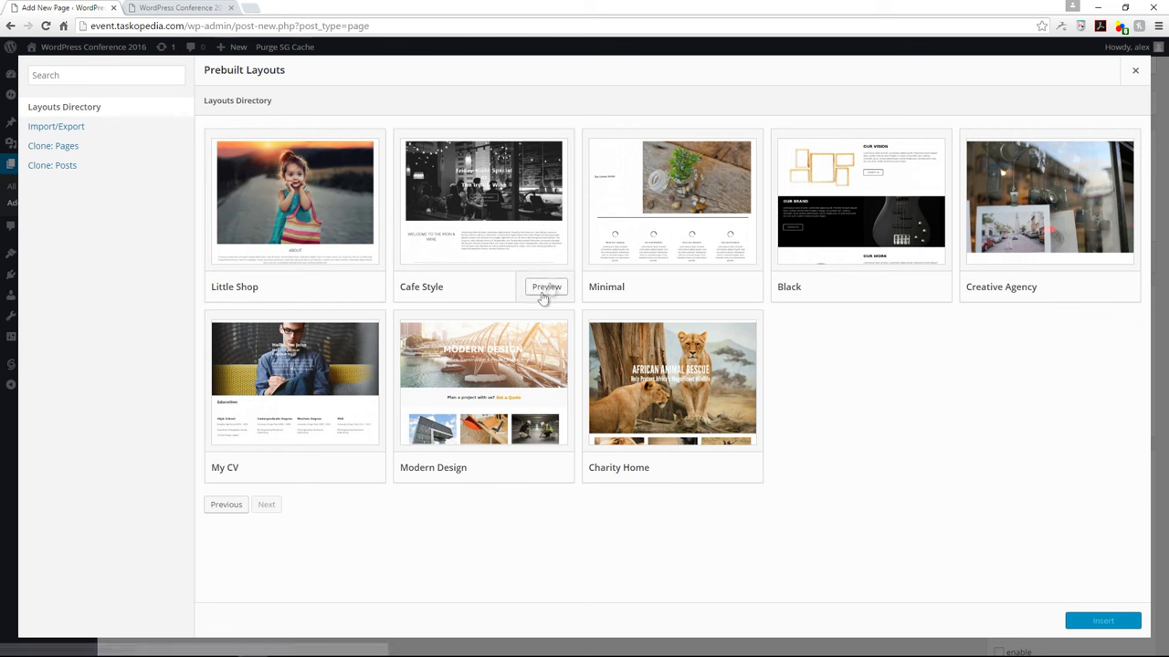
left_click(544, 291)
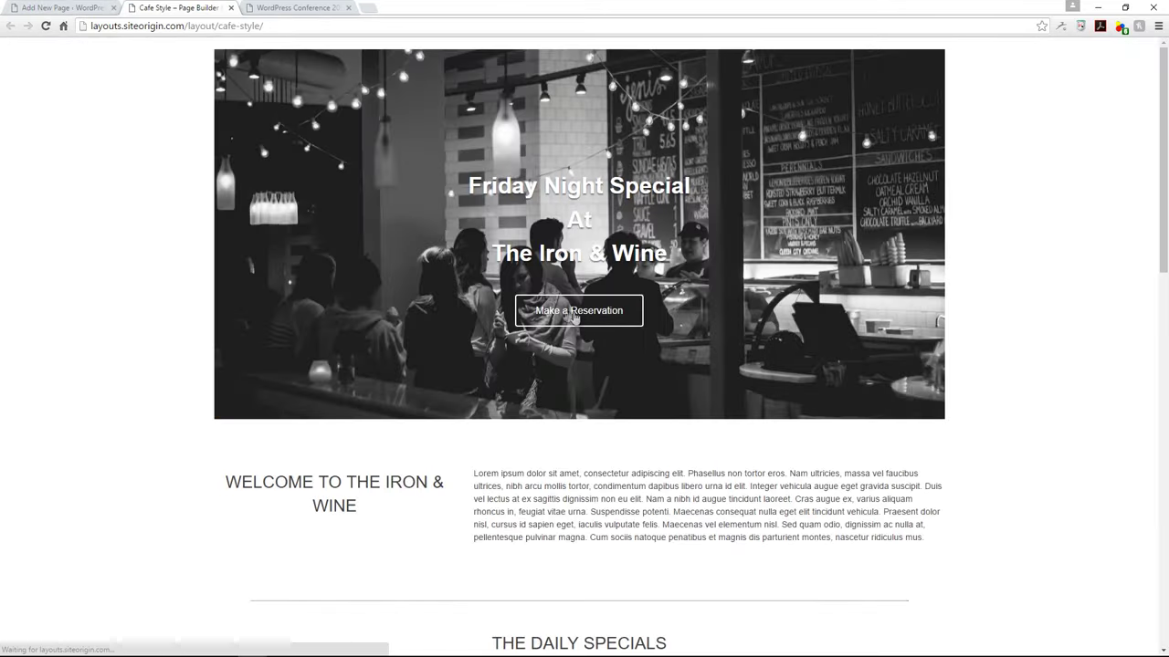
Scroll through the Cafe Style preview's Iron & Wine sections, then close the preview tab.
scroll(861, 334, "down", 5)
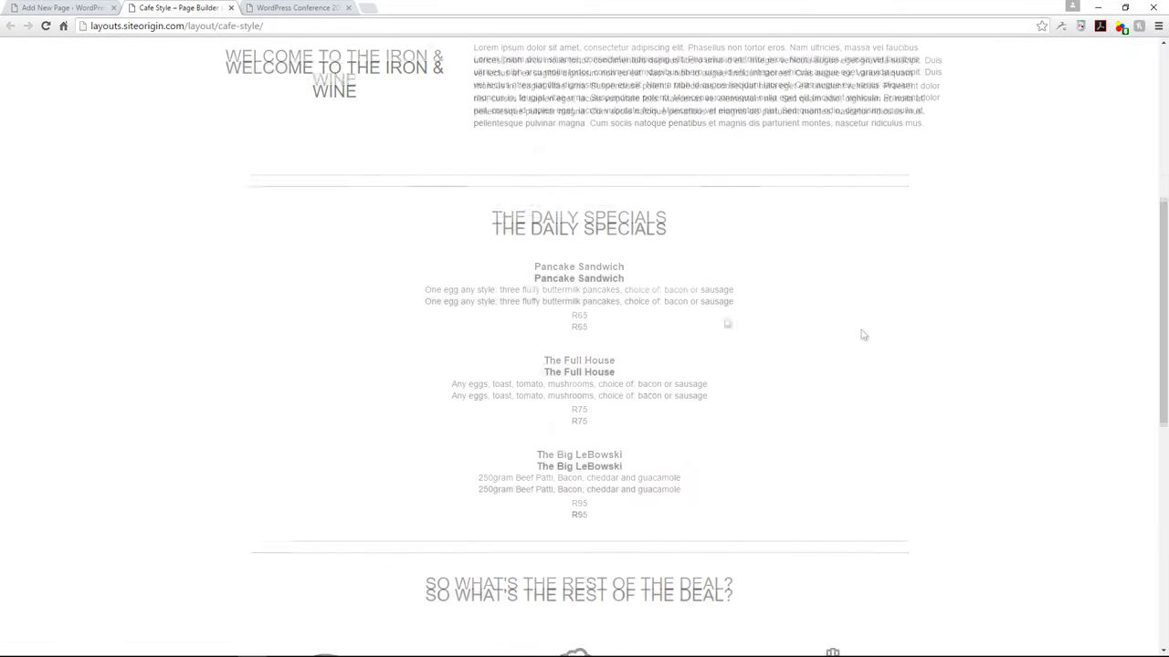
scroll(793, 347, "up", 5)
scroll(764, 342, "down", 5)
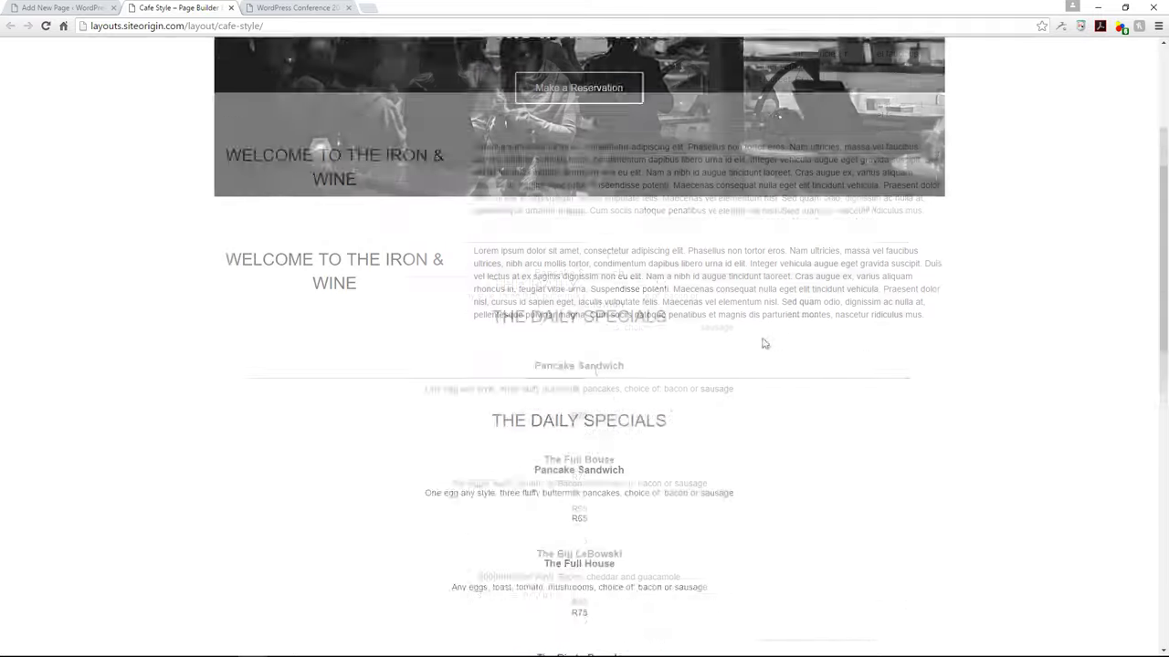
scroll(717, 425, "up", 5)
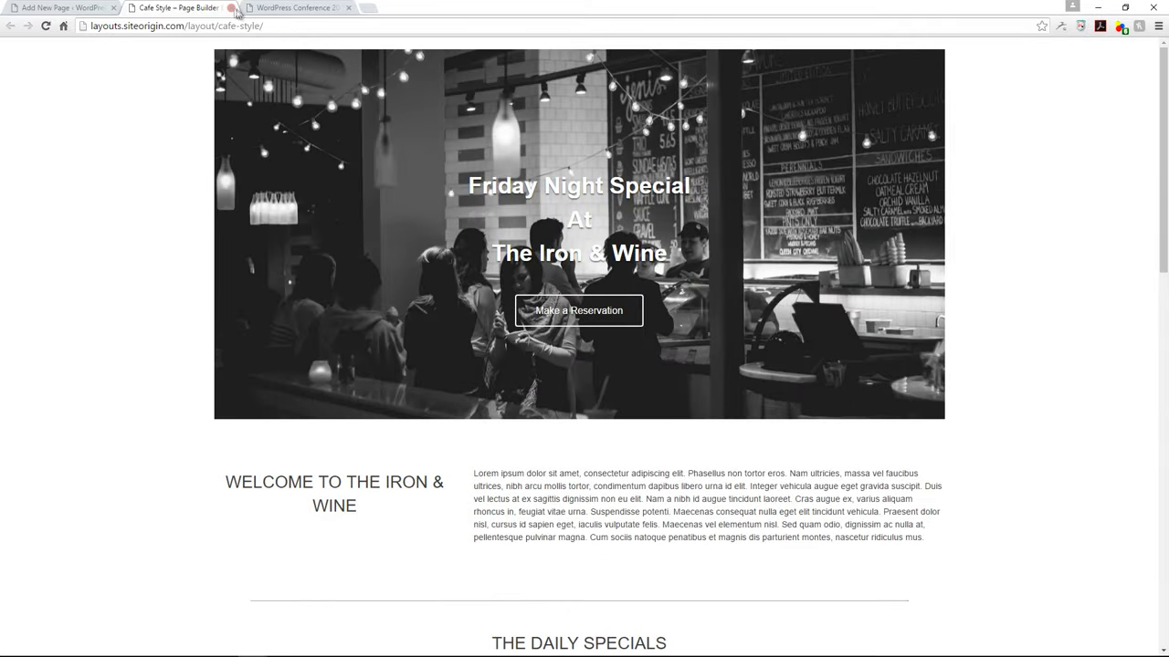
left_click(231, 8)
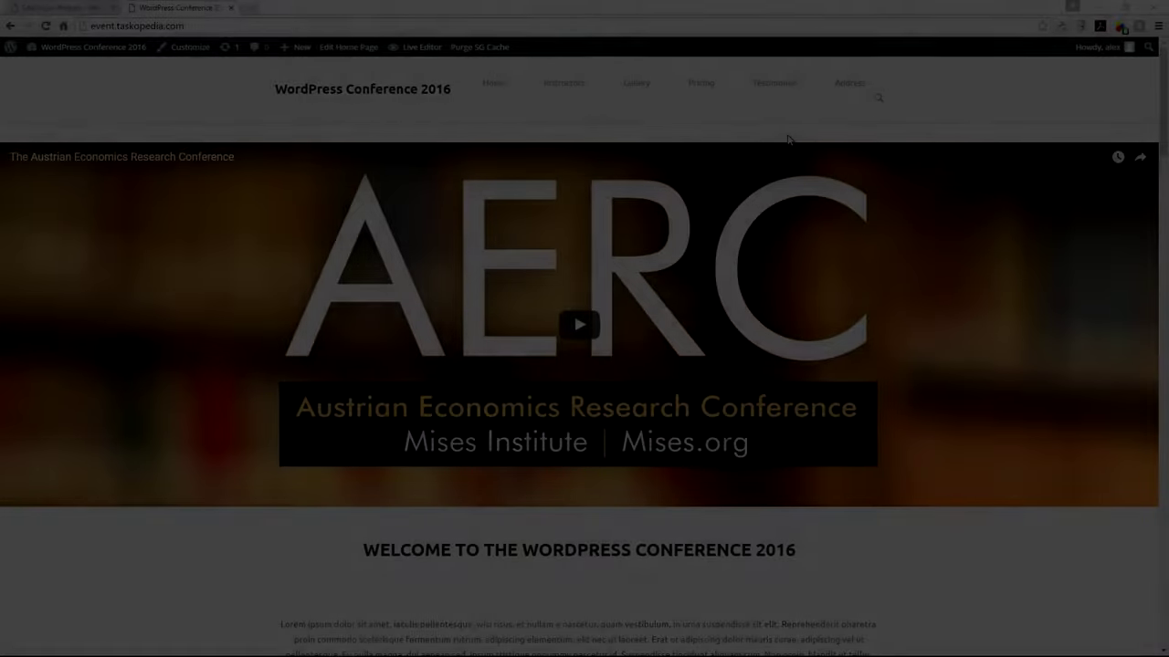
Scroll the WordPress Conference 2016 home page through to testimonials, then switch to SiteOrigin Widgets Bundle.
scroll(789, 139, "down", 12)
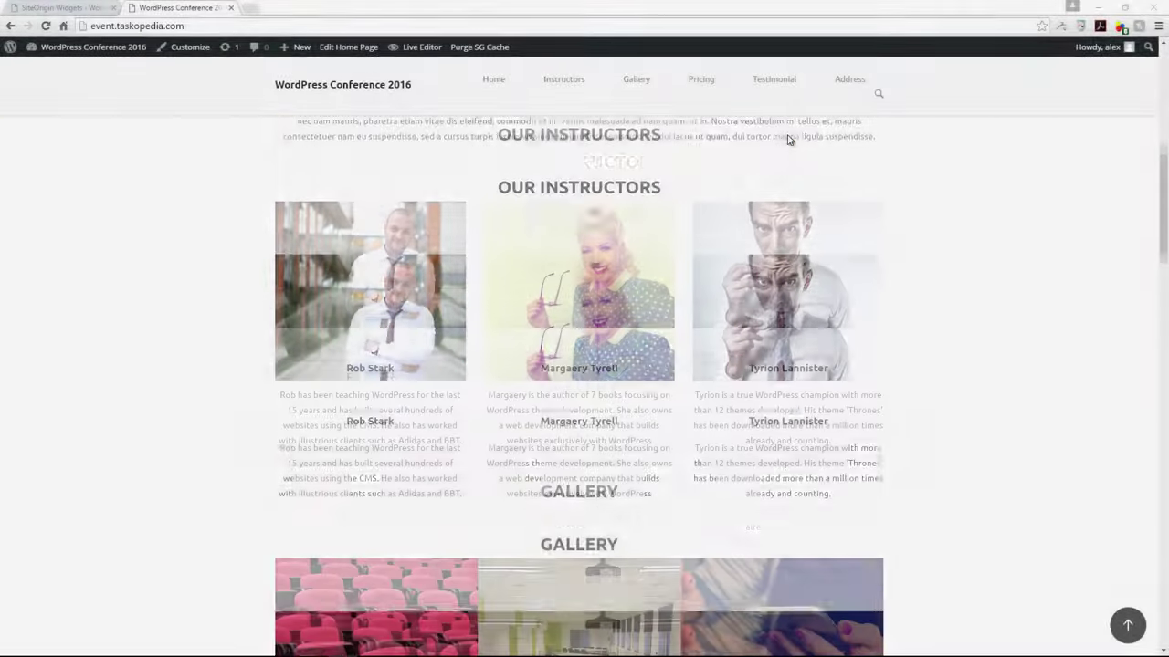
scroll(922, 212, "down", 3)
scroll(984, 357, "up", 15)
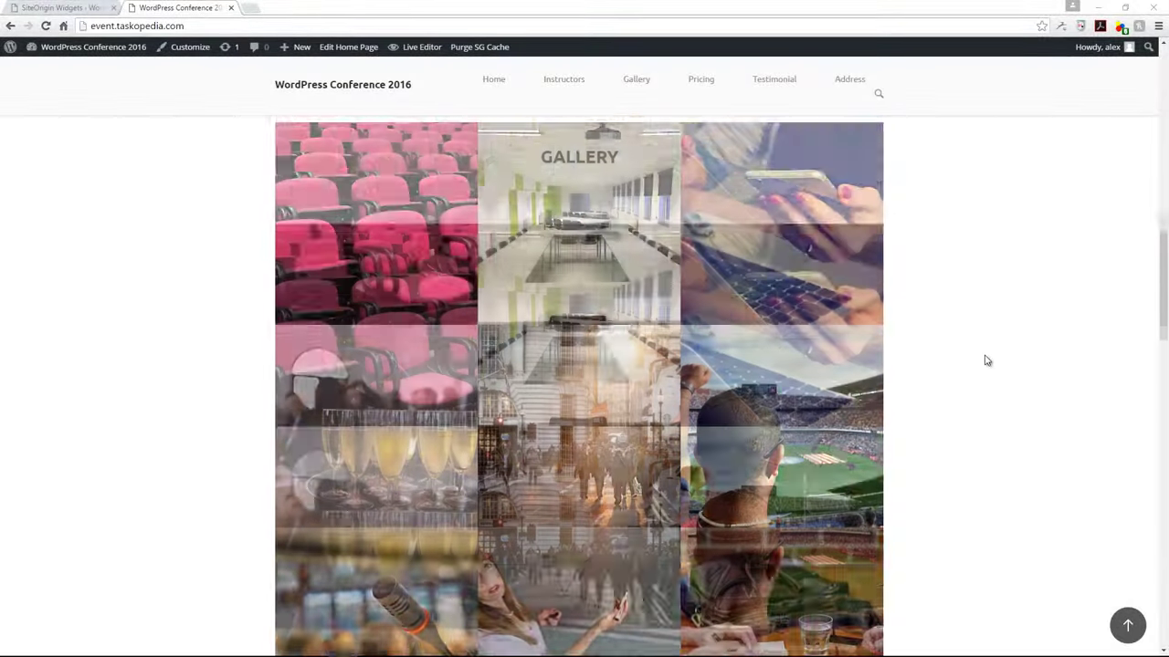
scroll(984, 360, "up", 2)
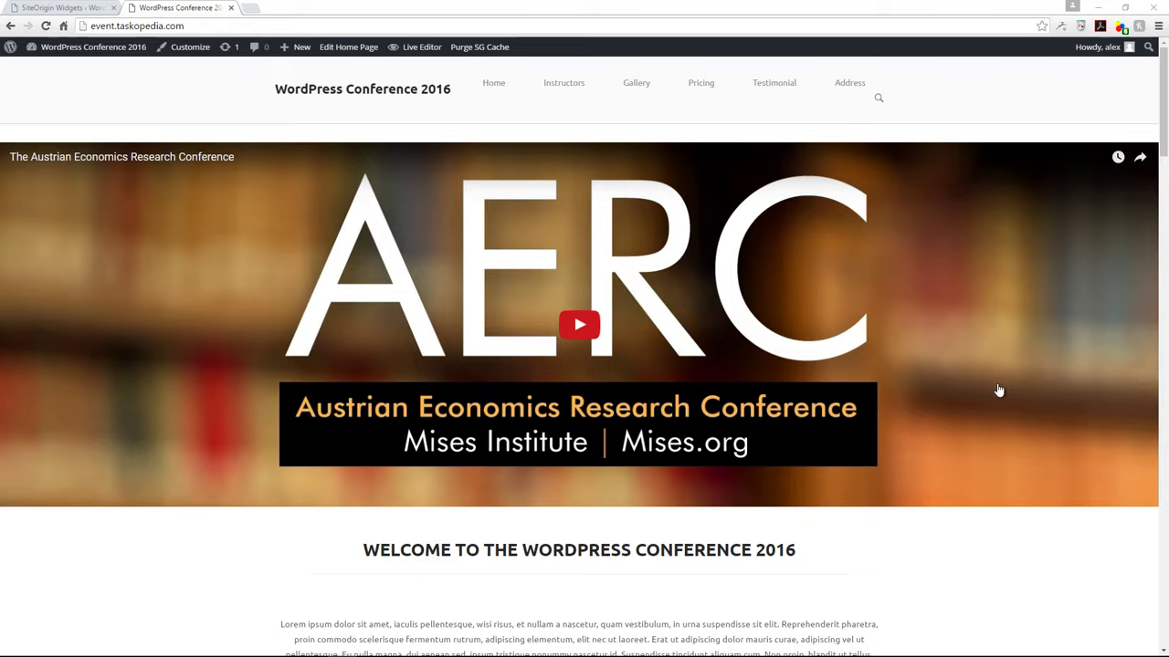
scroll(986, 388, "down", 5)
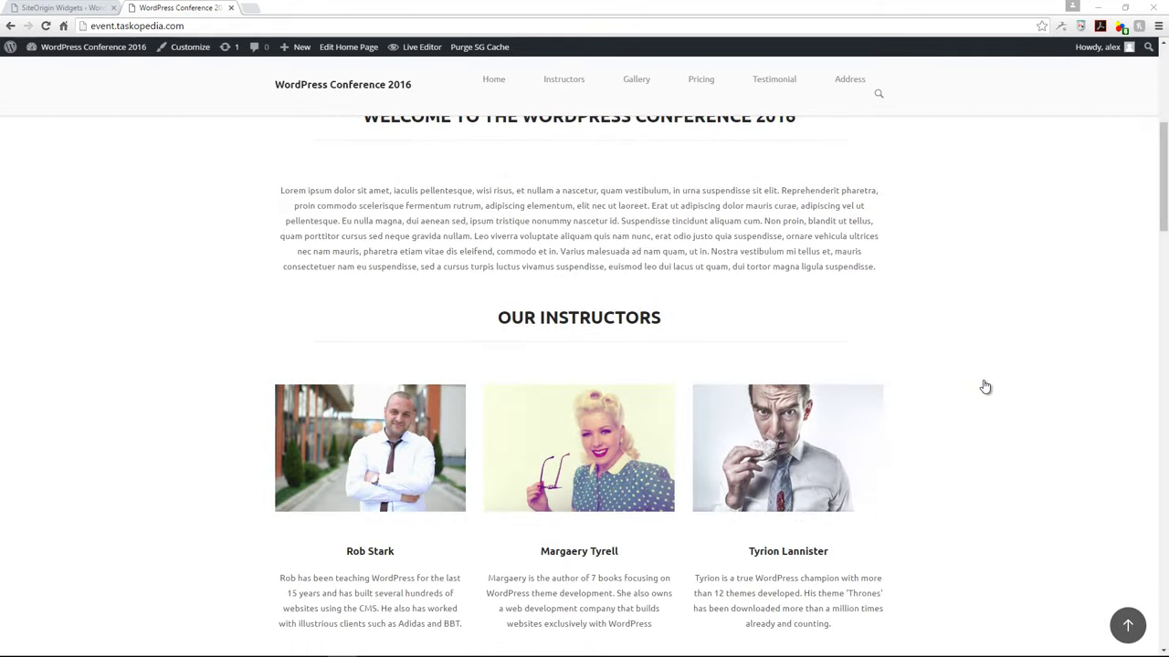
scroll(986, 387, "down", 7)
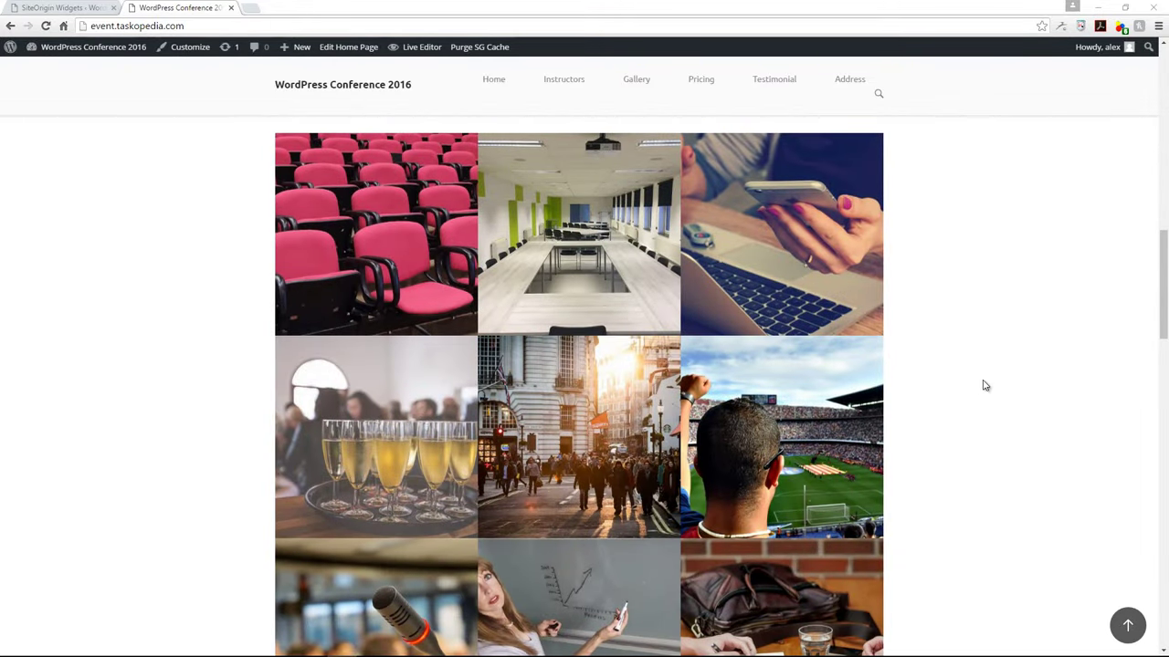
scroll(985, 387, "down", 4)
scroll(984, 386, "down", 6)
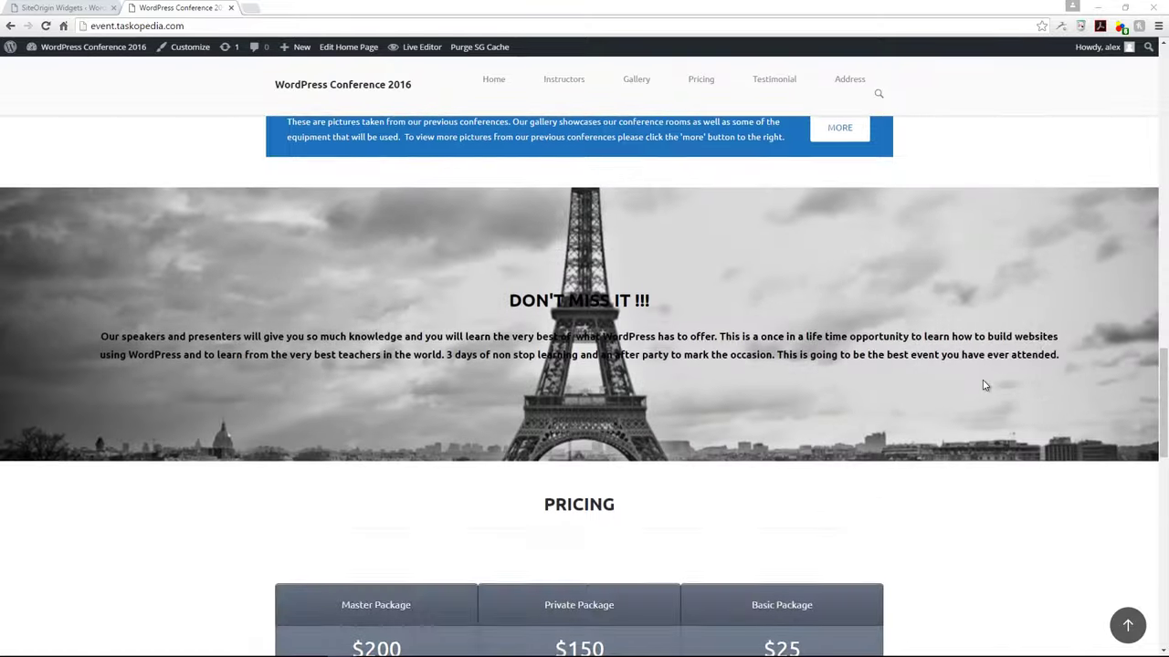
scroll(984, 386, "down", 2)
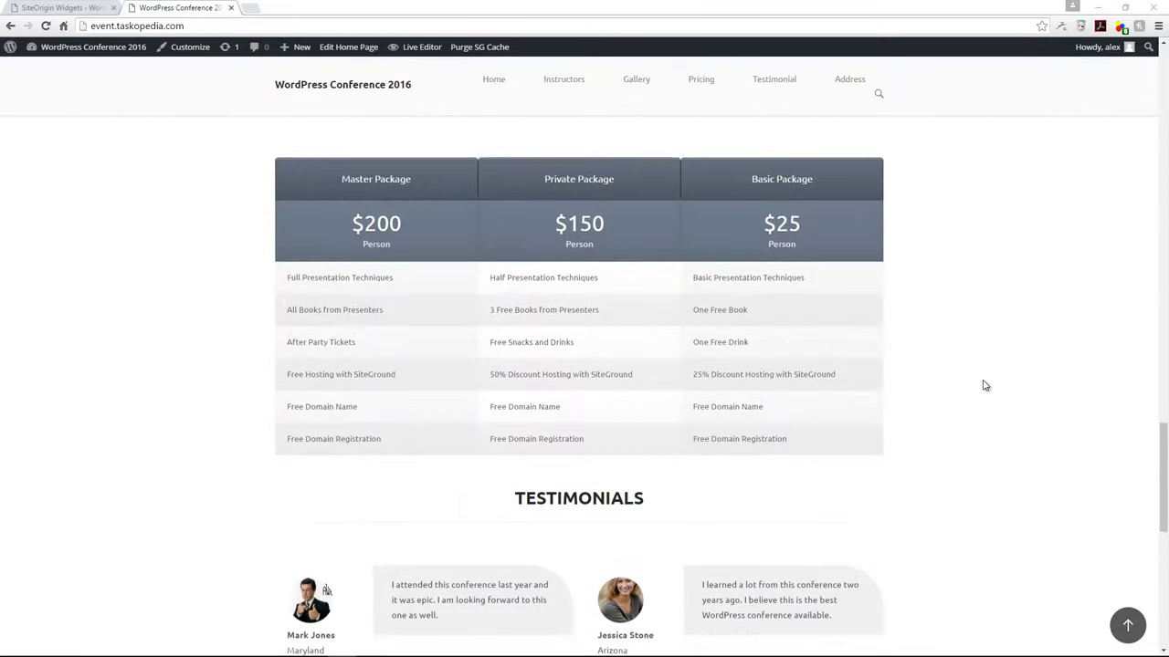
scroll(984, 385, "up", 6)
left_click(60, 8)
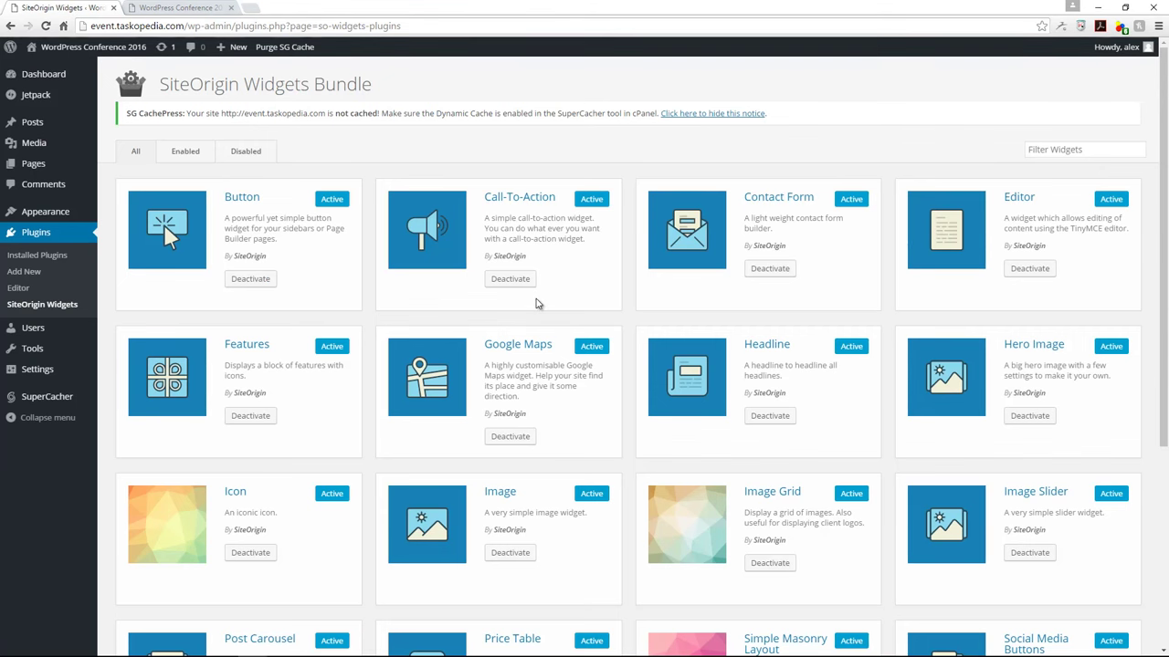
Review the active SiteOrigin widgets list, then return to the WordPress Conference 2016 front page.
scroll(552, 301, "down", 1)
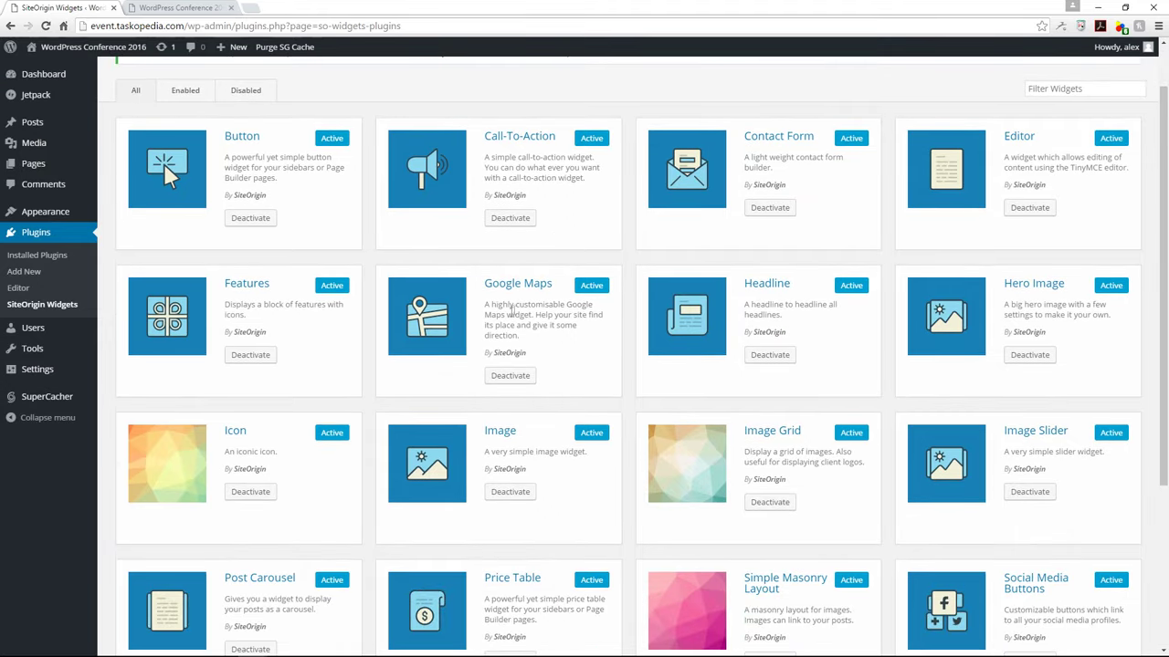
scroll(628, 340, "down", 3)
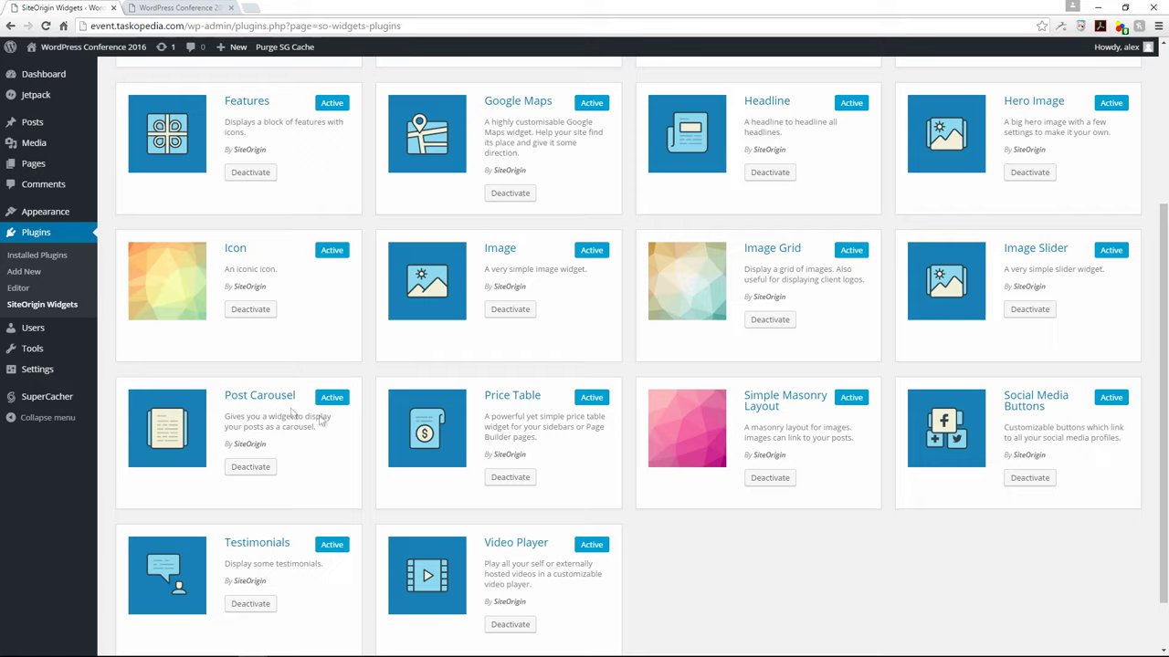
scroll(732, 543, "up", 5)
scroll(913, 548, "down", 4)
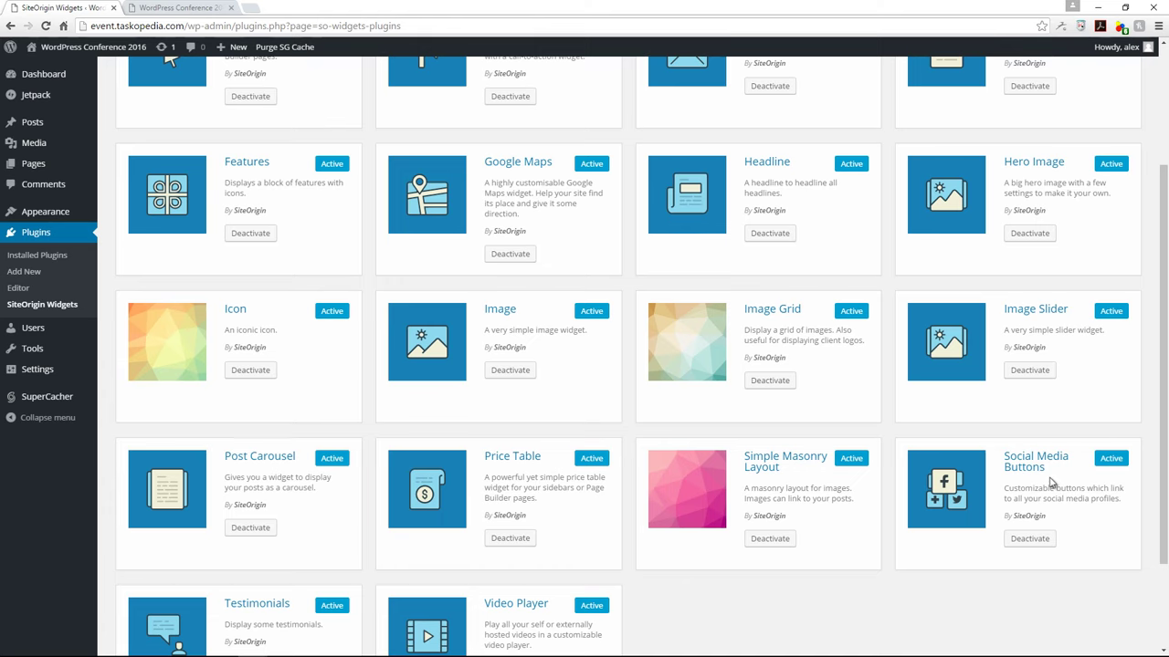
scroll(998, 489, "up", 3)
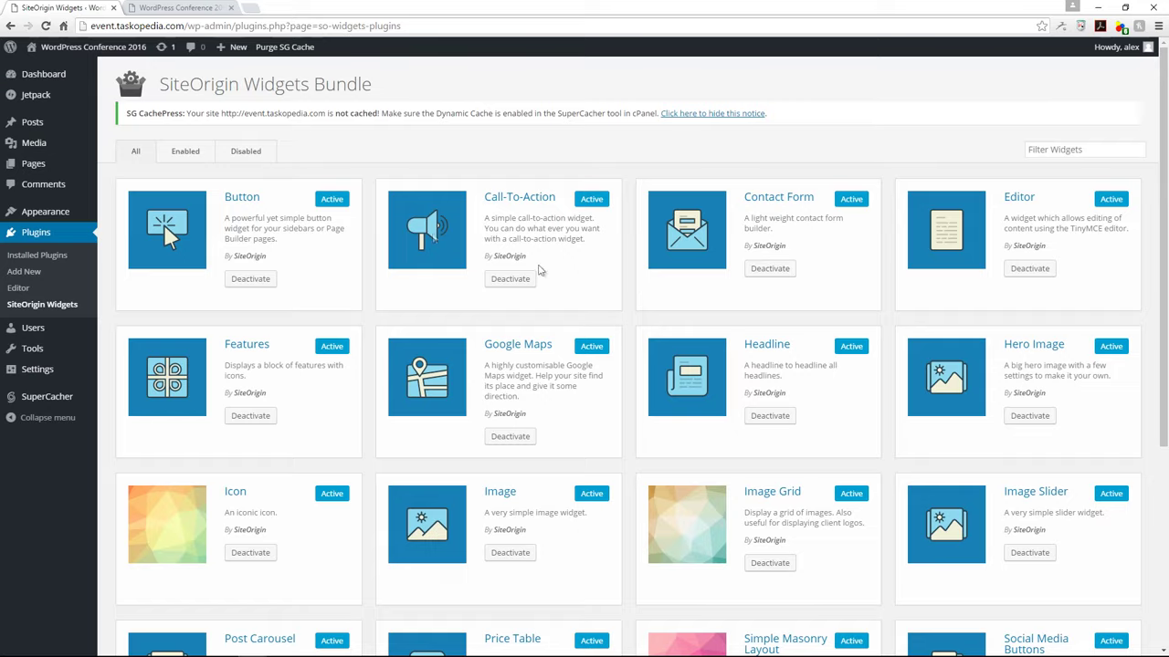
left_click(210, 12)
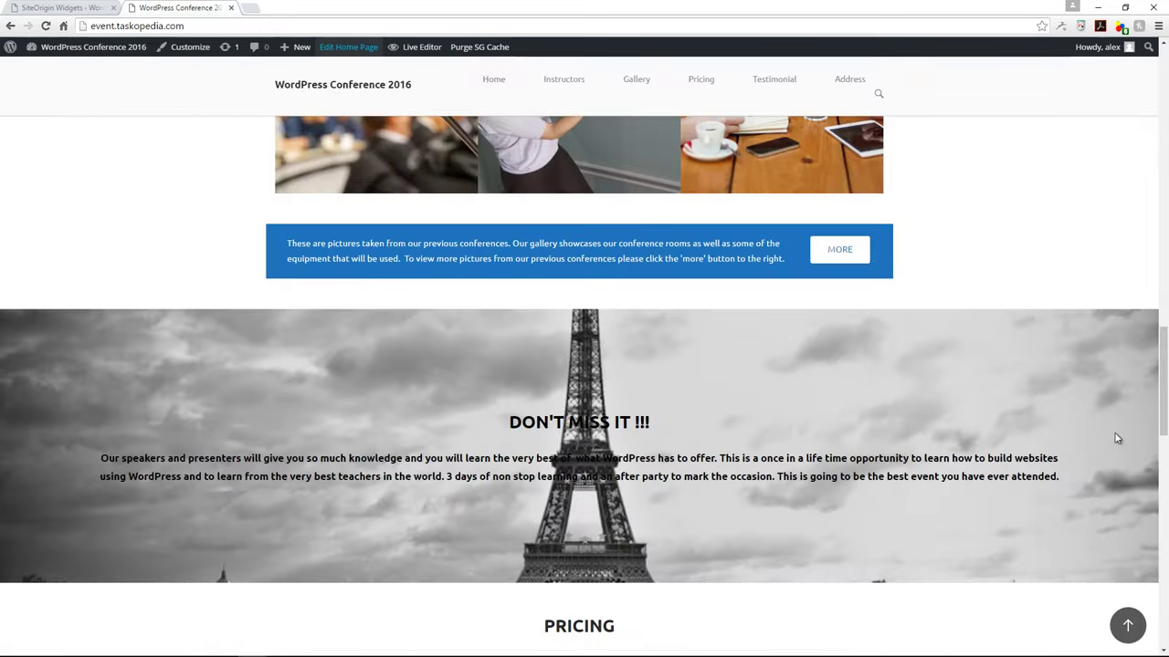
scroll(1116, 438, "up", 2)
scroll(1116, 438, "up", 5)
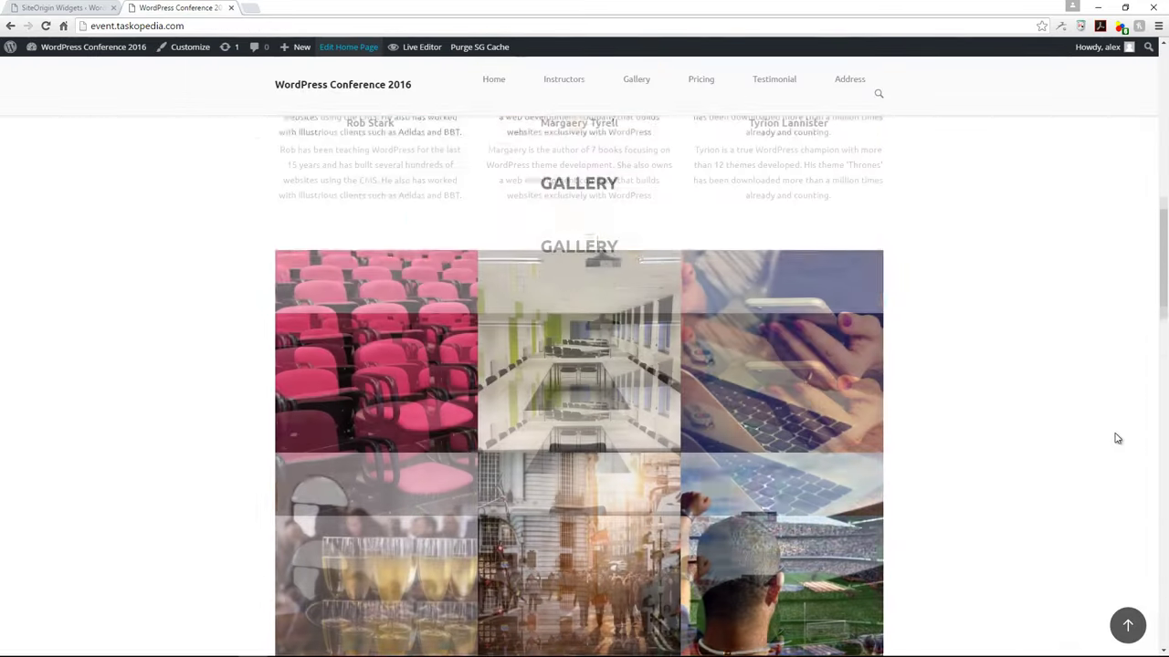
scroll(1116, 438, "up", 5)
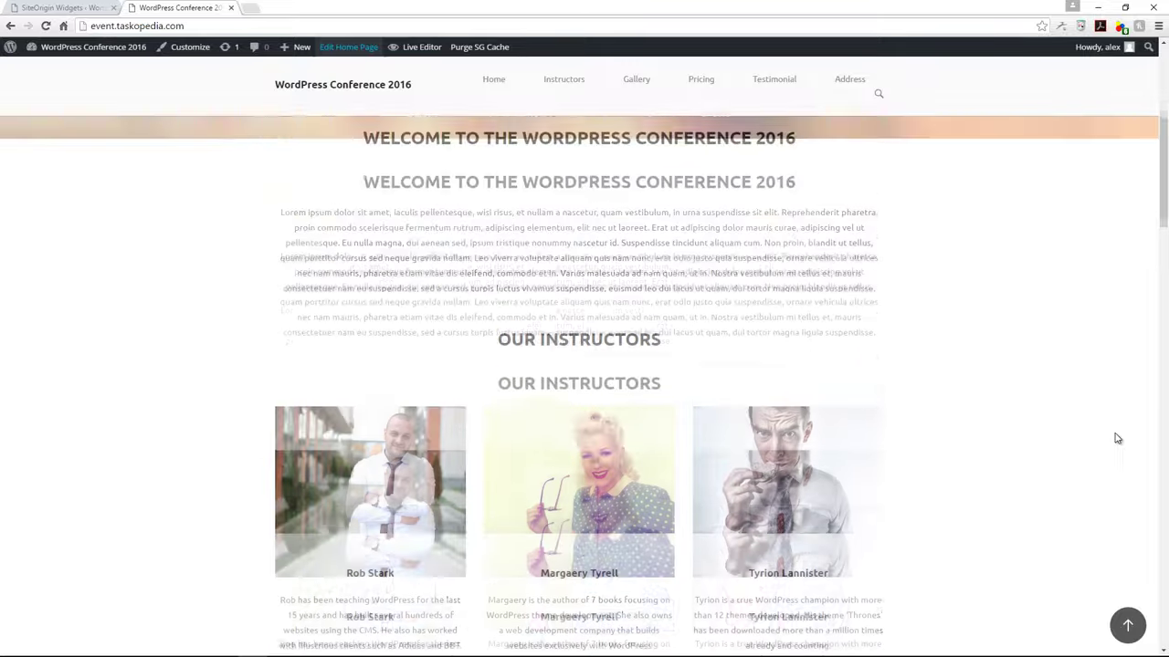
scroll(1116, 440, "up", 3)
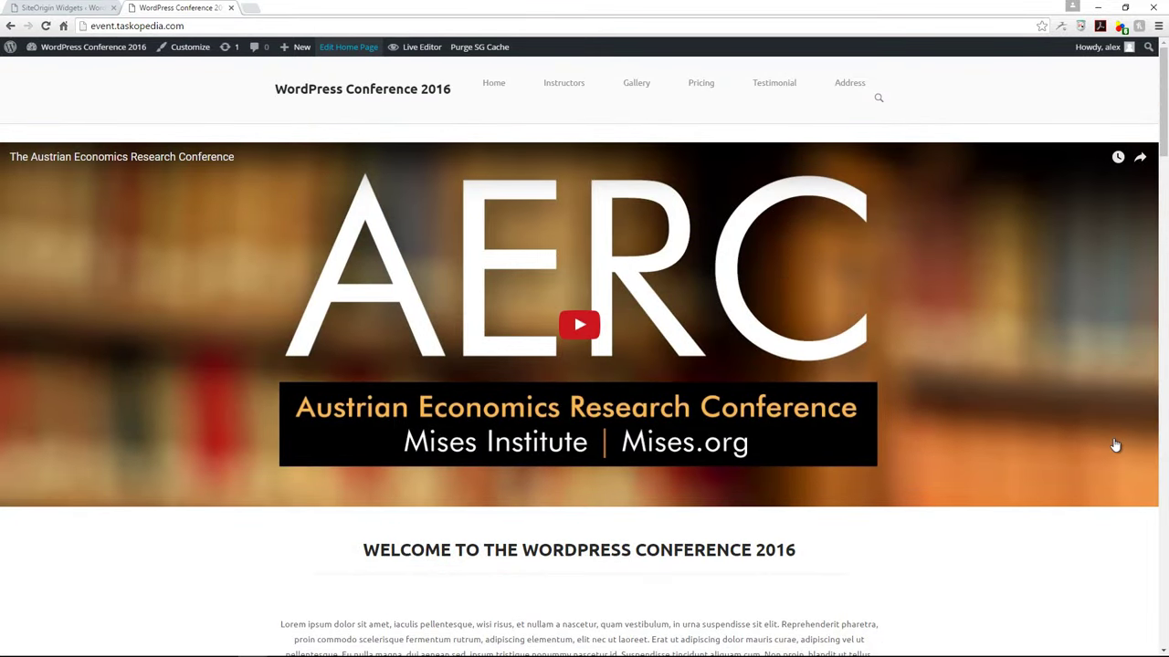
scroll(1116, 444, "down", 6)
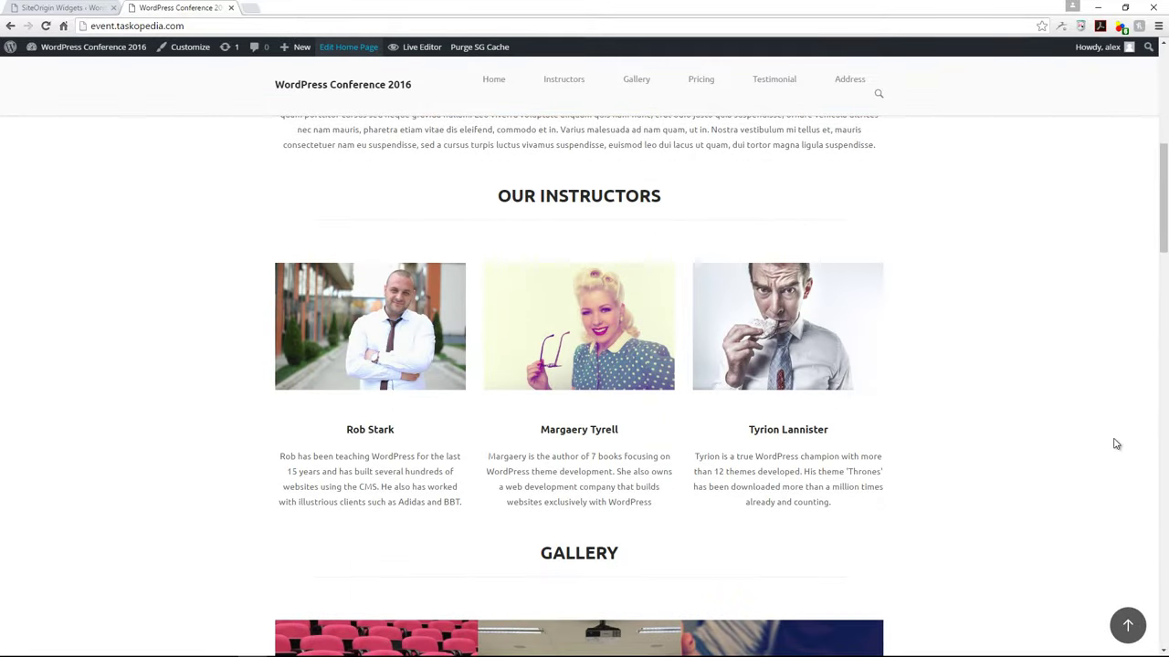